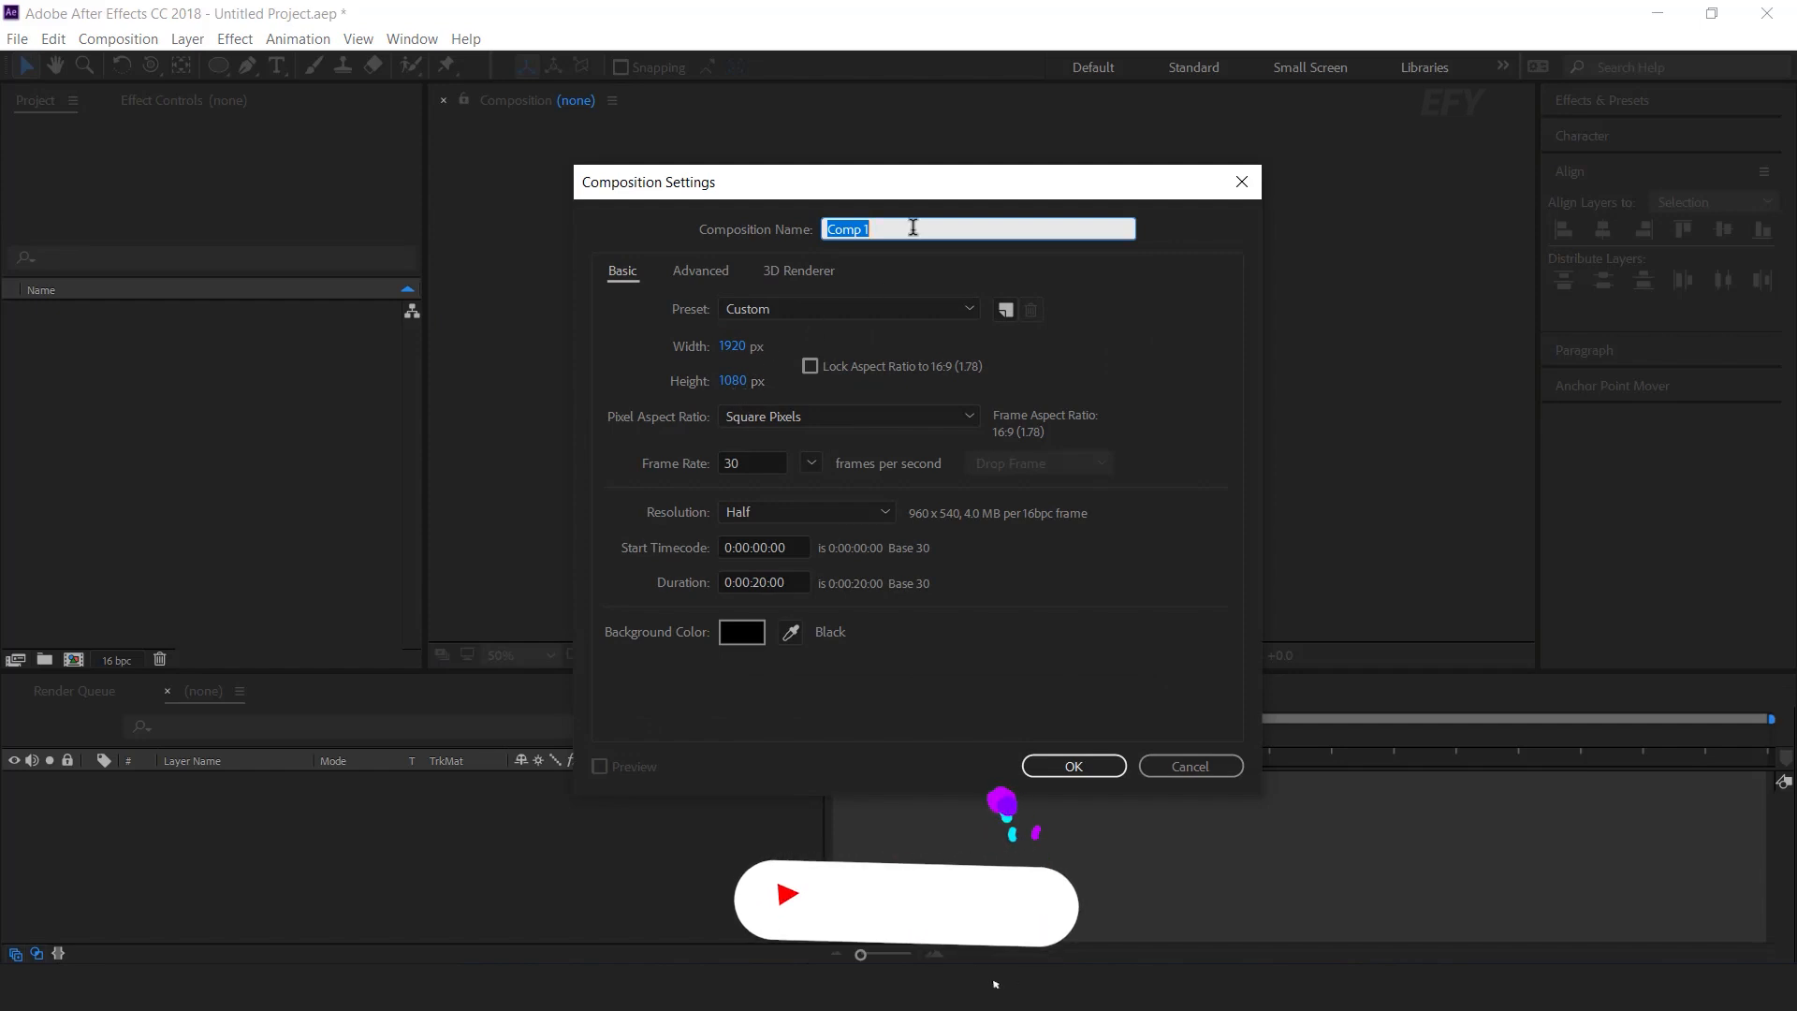
Create the composition as "main comp" and add a full-size solid layer named "bg" to it
type("main comp")
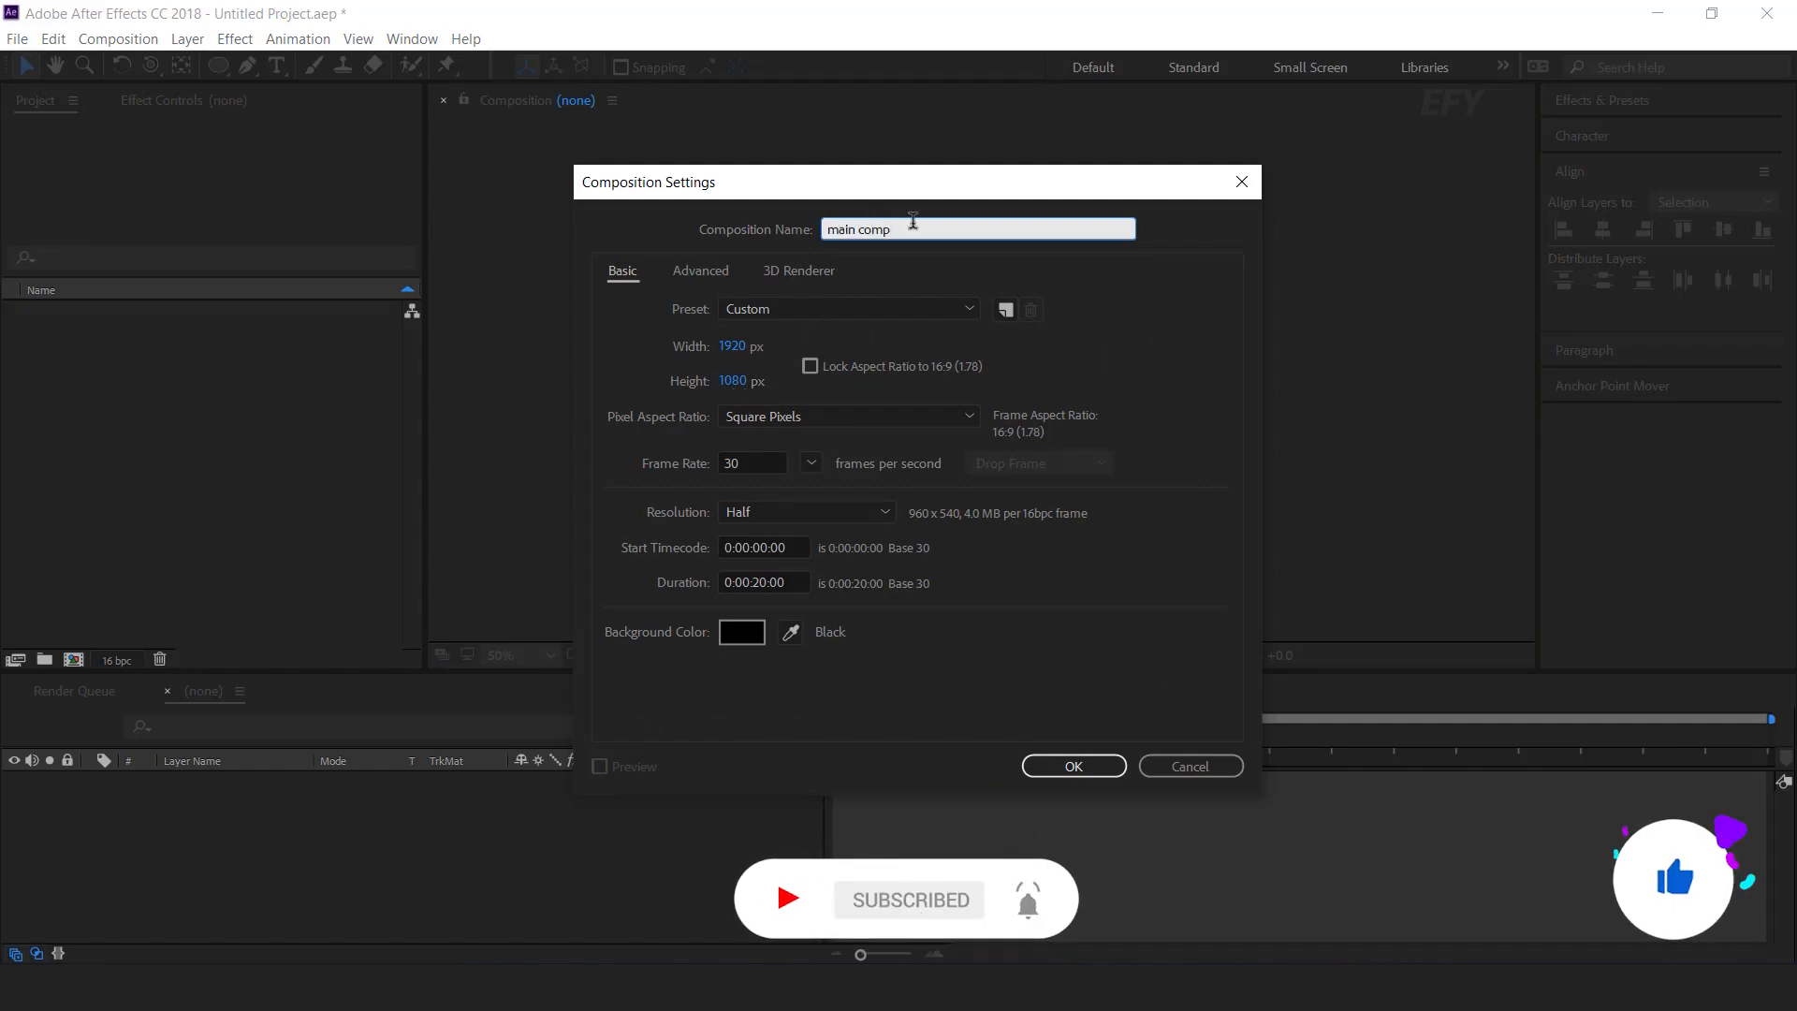
key("Return")
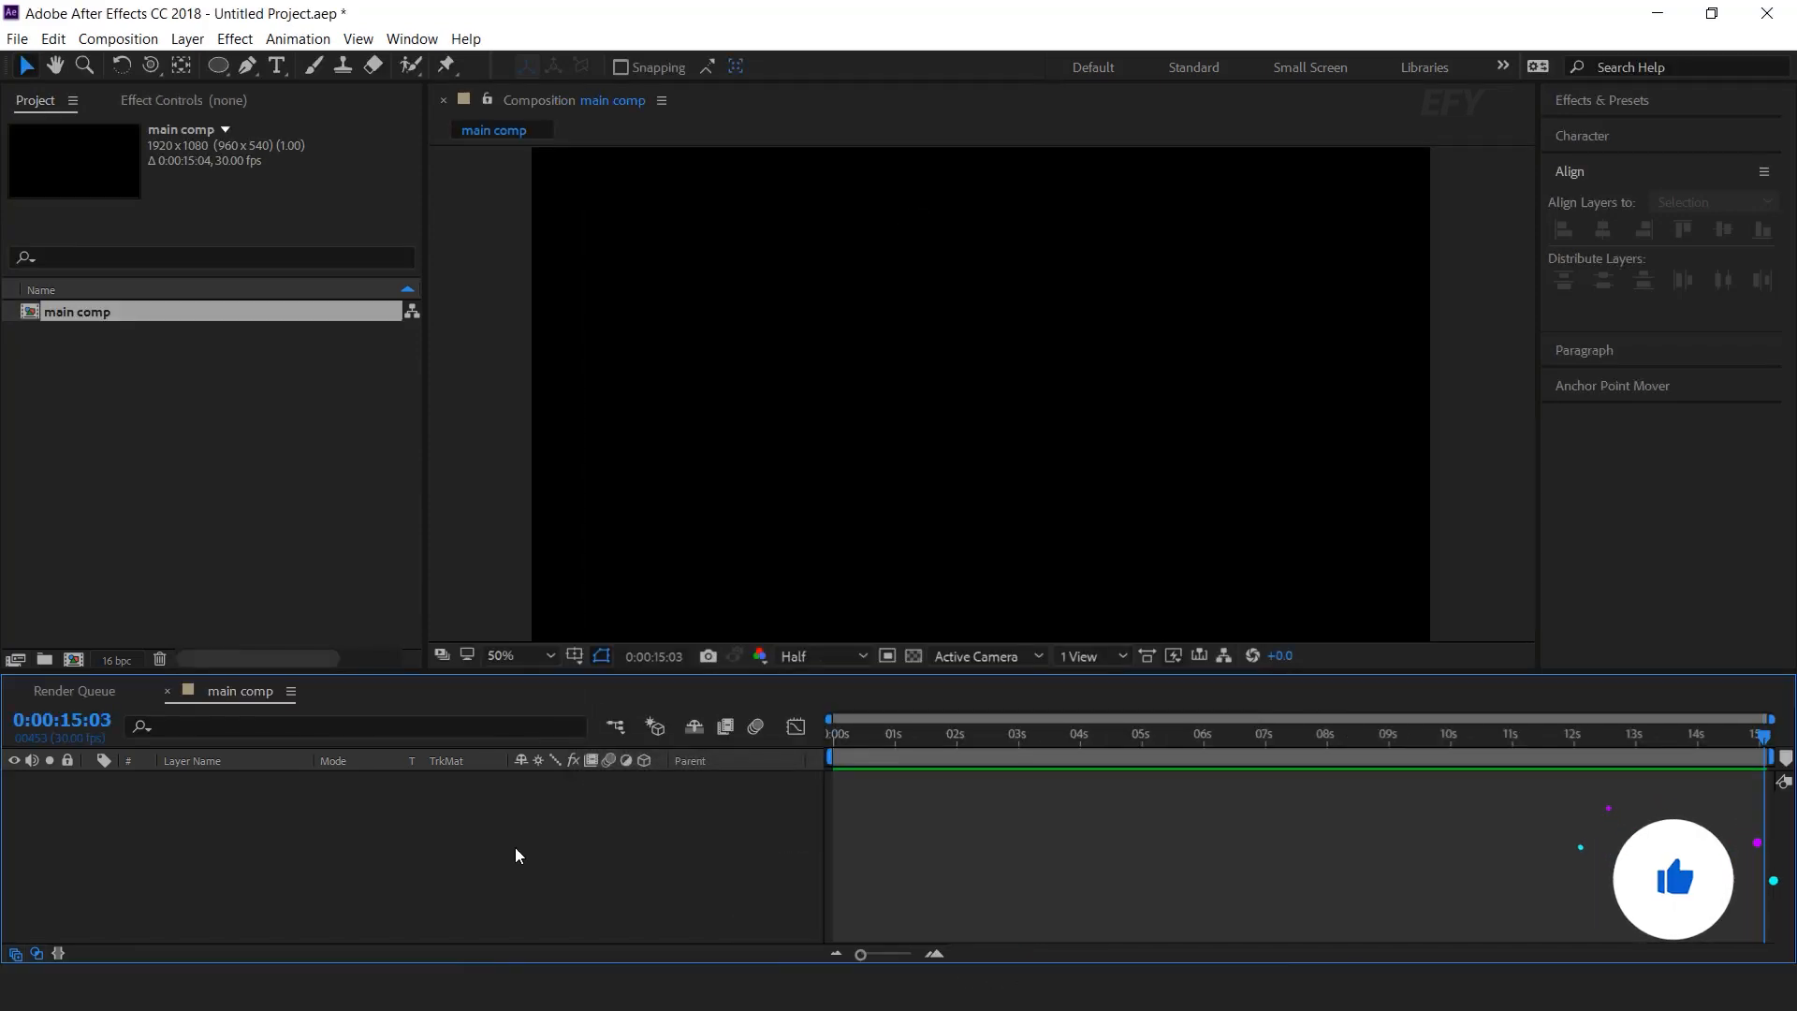
key("ctrl+y")
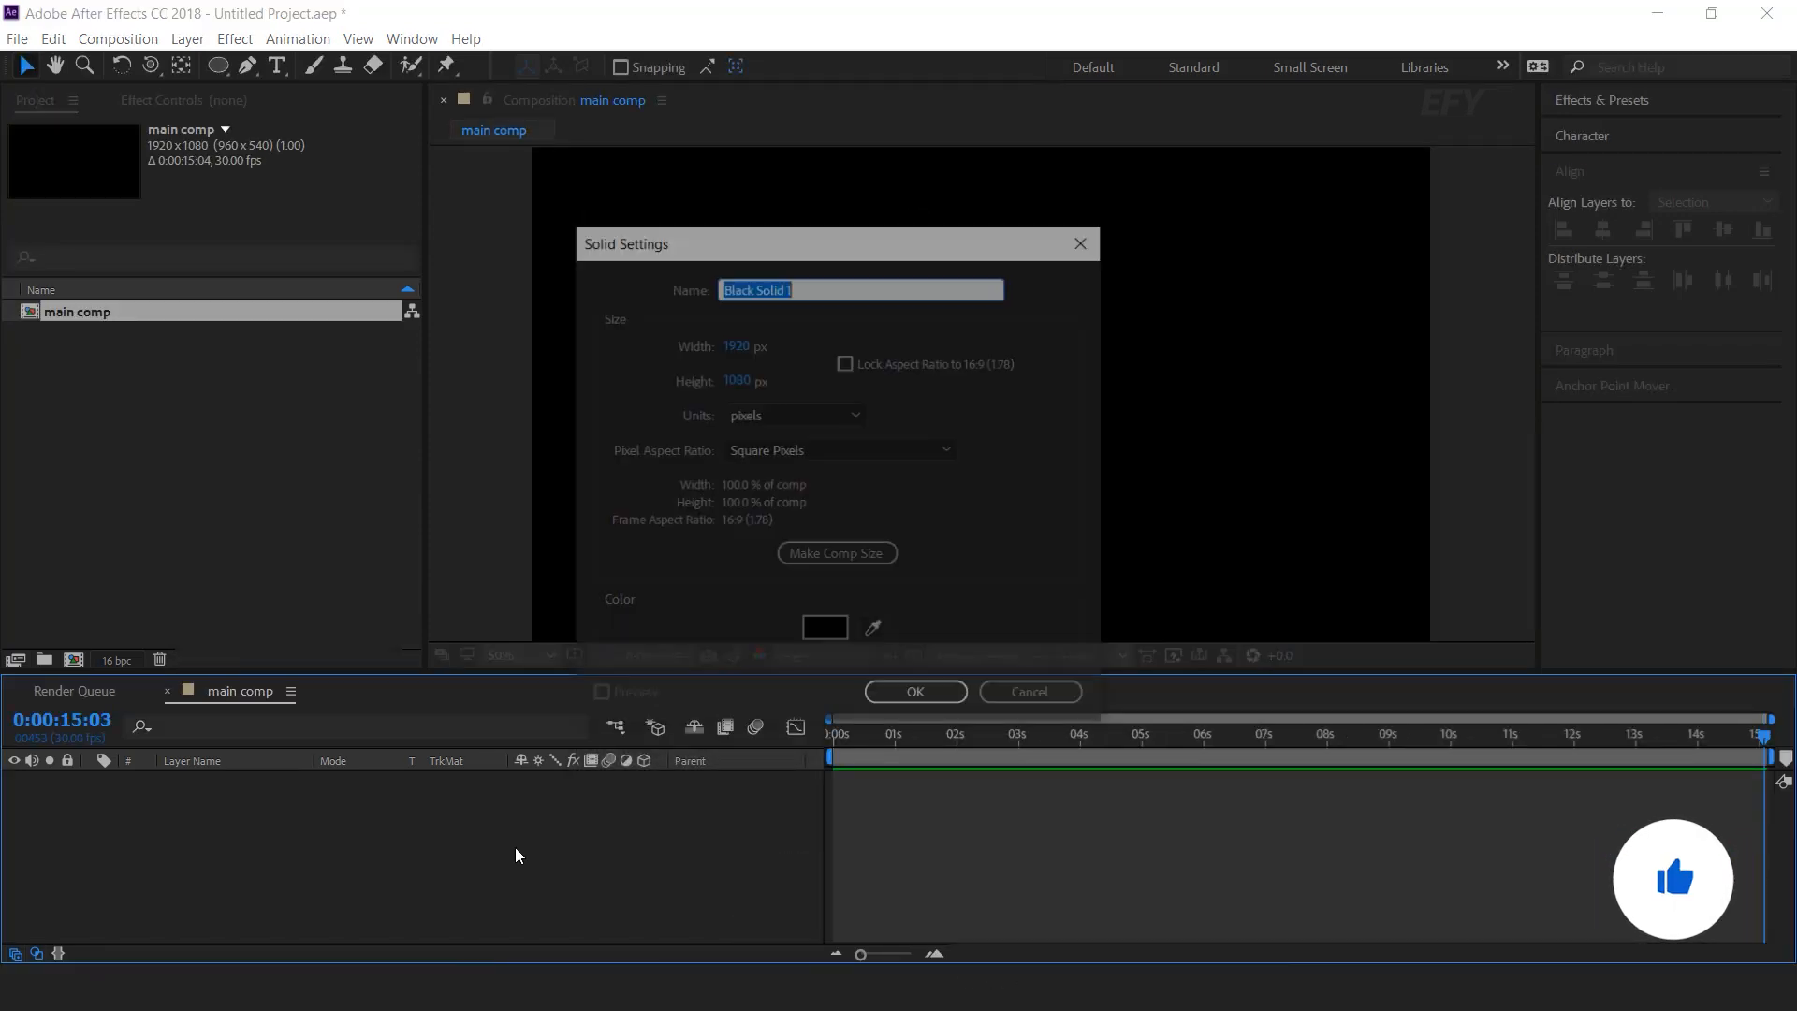
type("bg")
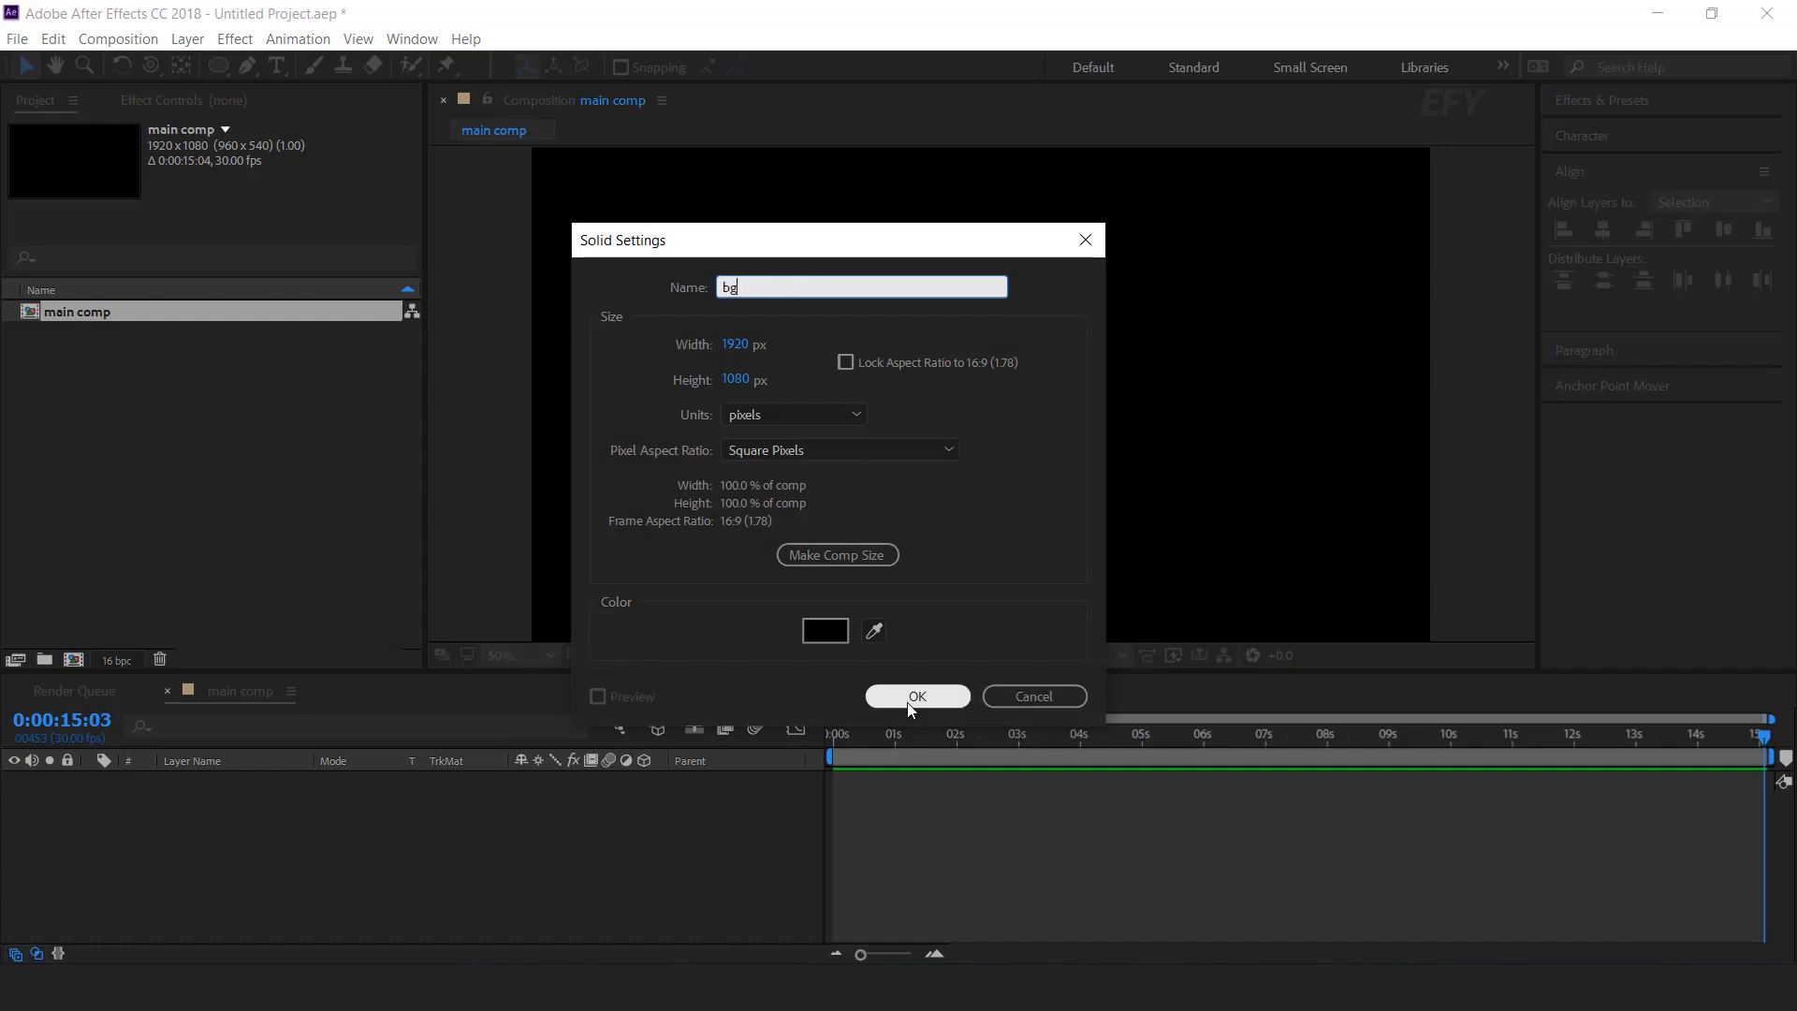
left_click(915, 696)
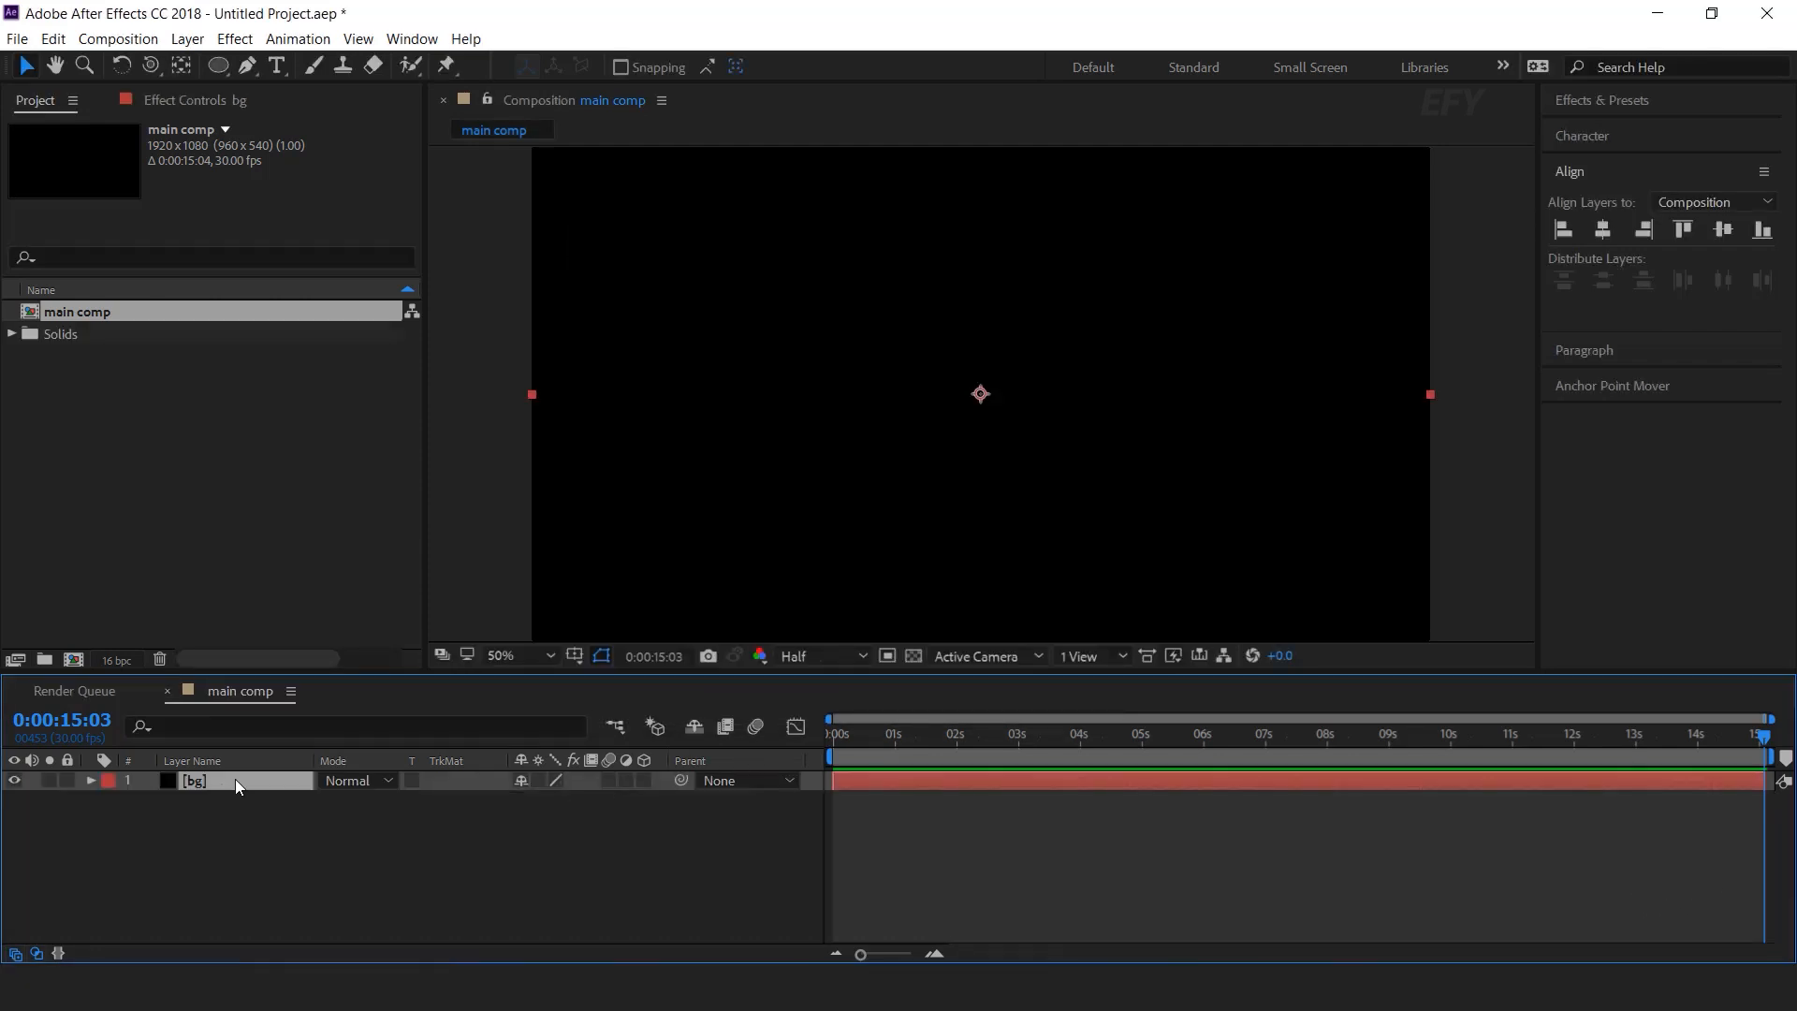
Apply the Gradient Ramp effect to the bg layer and set its start color to dark blue 02143C
key("ctrl+space")
type("gr")
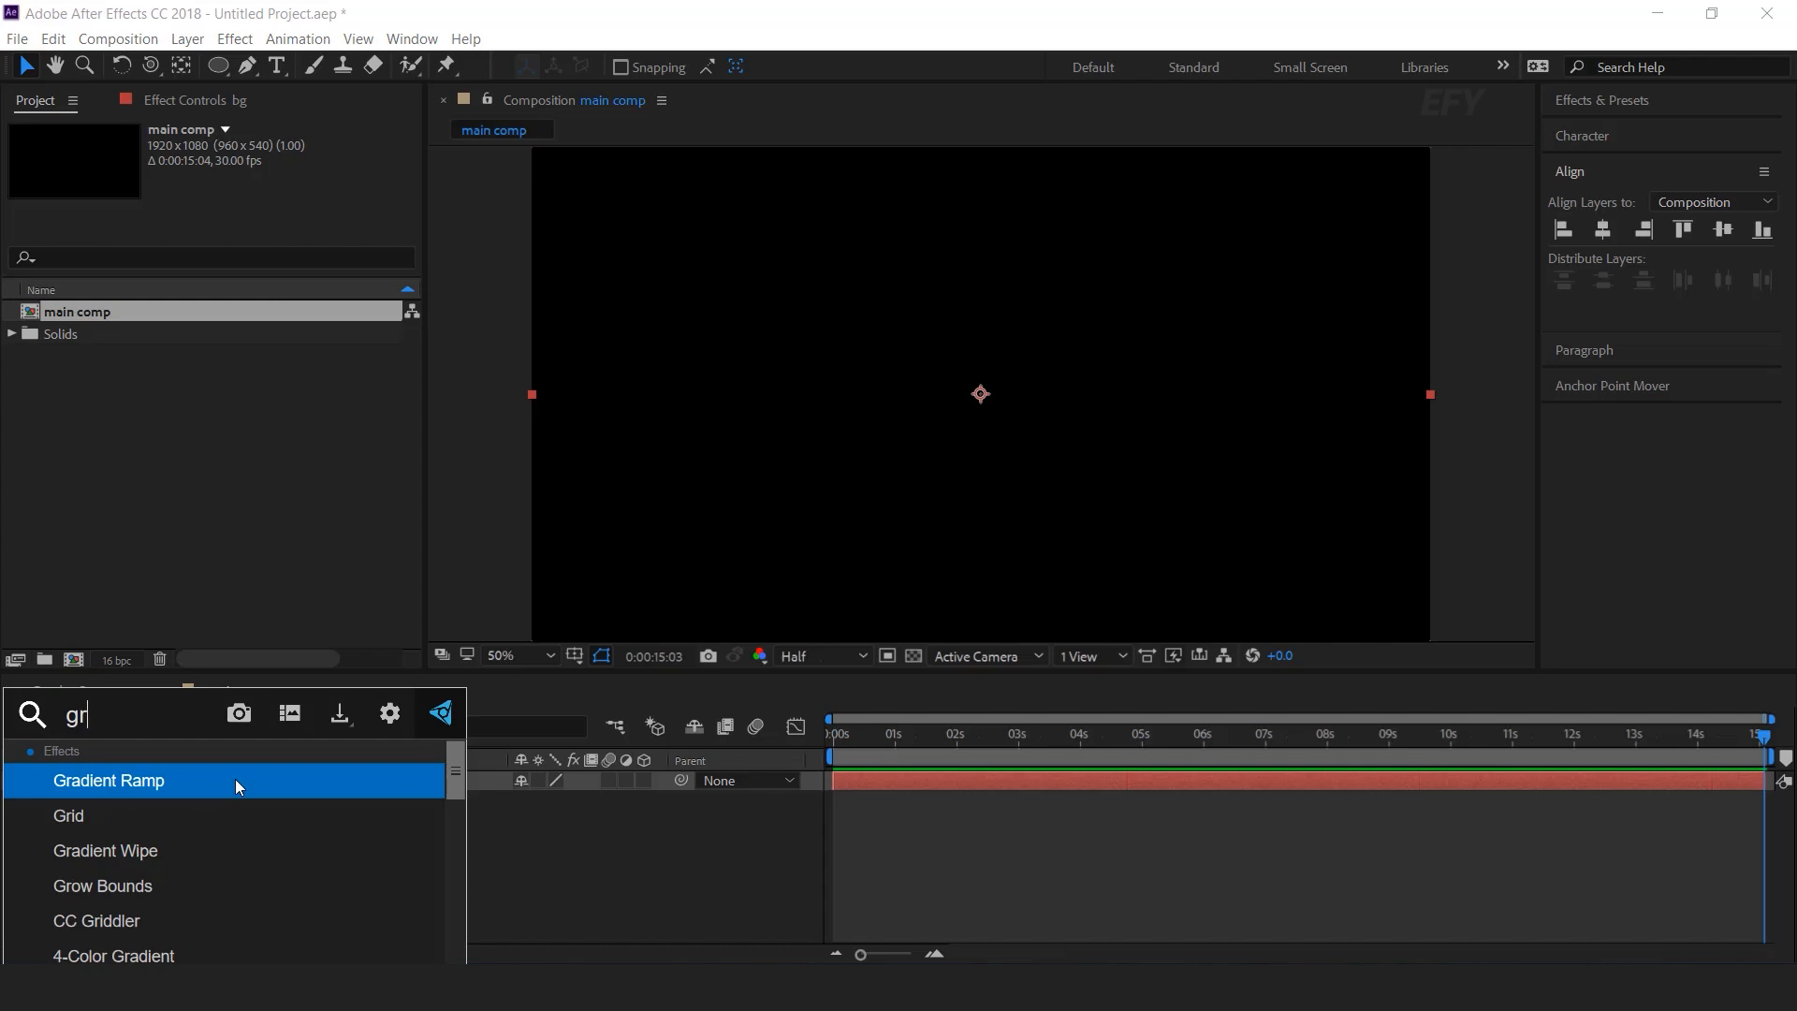
key("Return")
left_click(244, 189)
type("010A37")
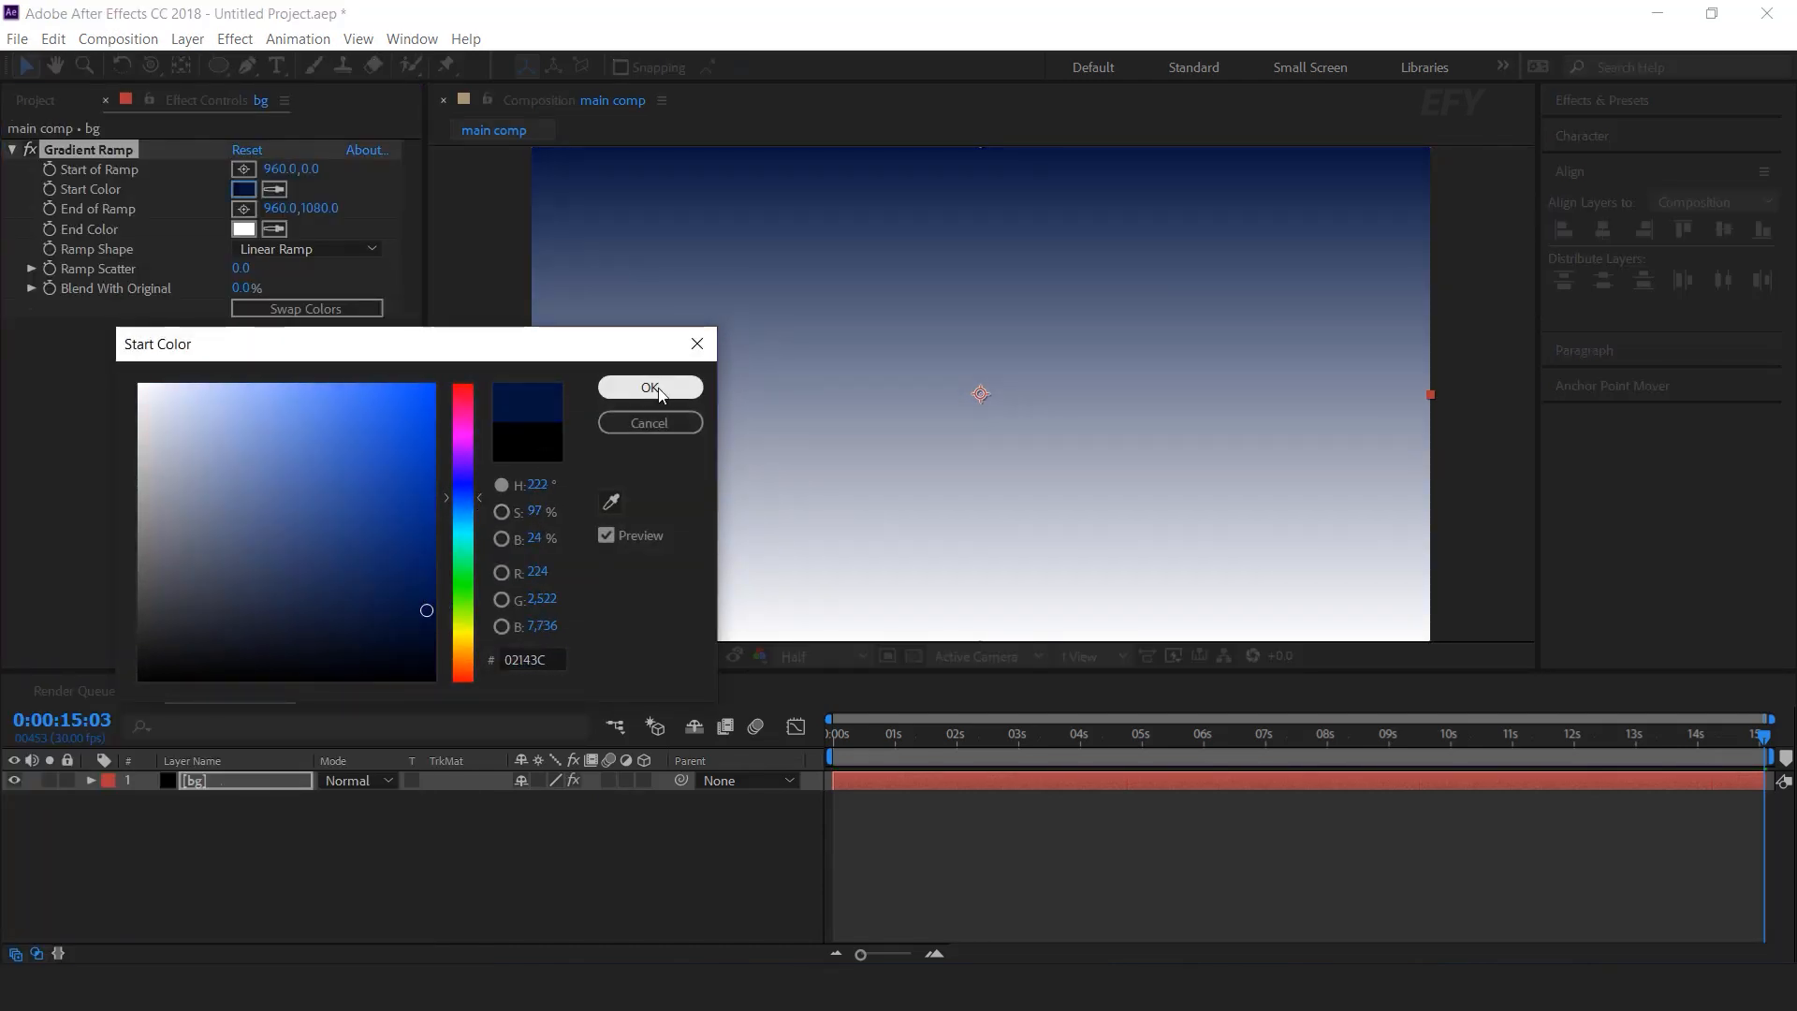
left_click(653, 389)
Set the Gradient Ramp's end color to black 000000 and its ramp shape to Radial Ramp
left_click(243, 230)
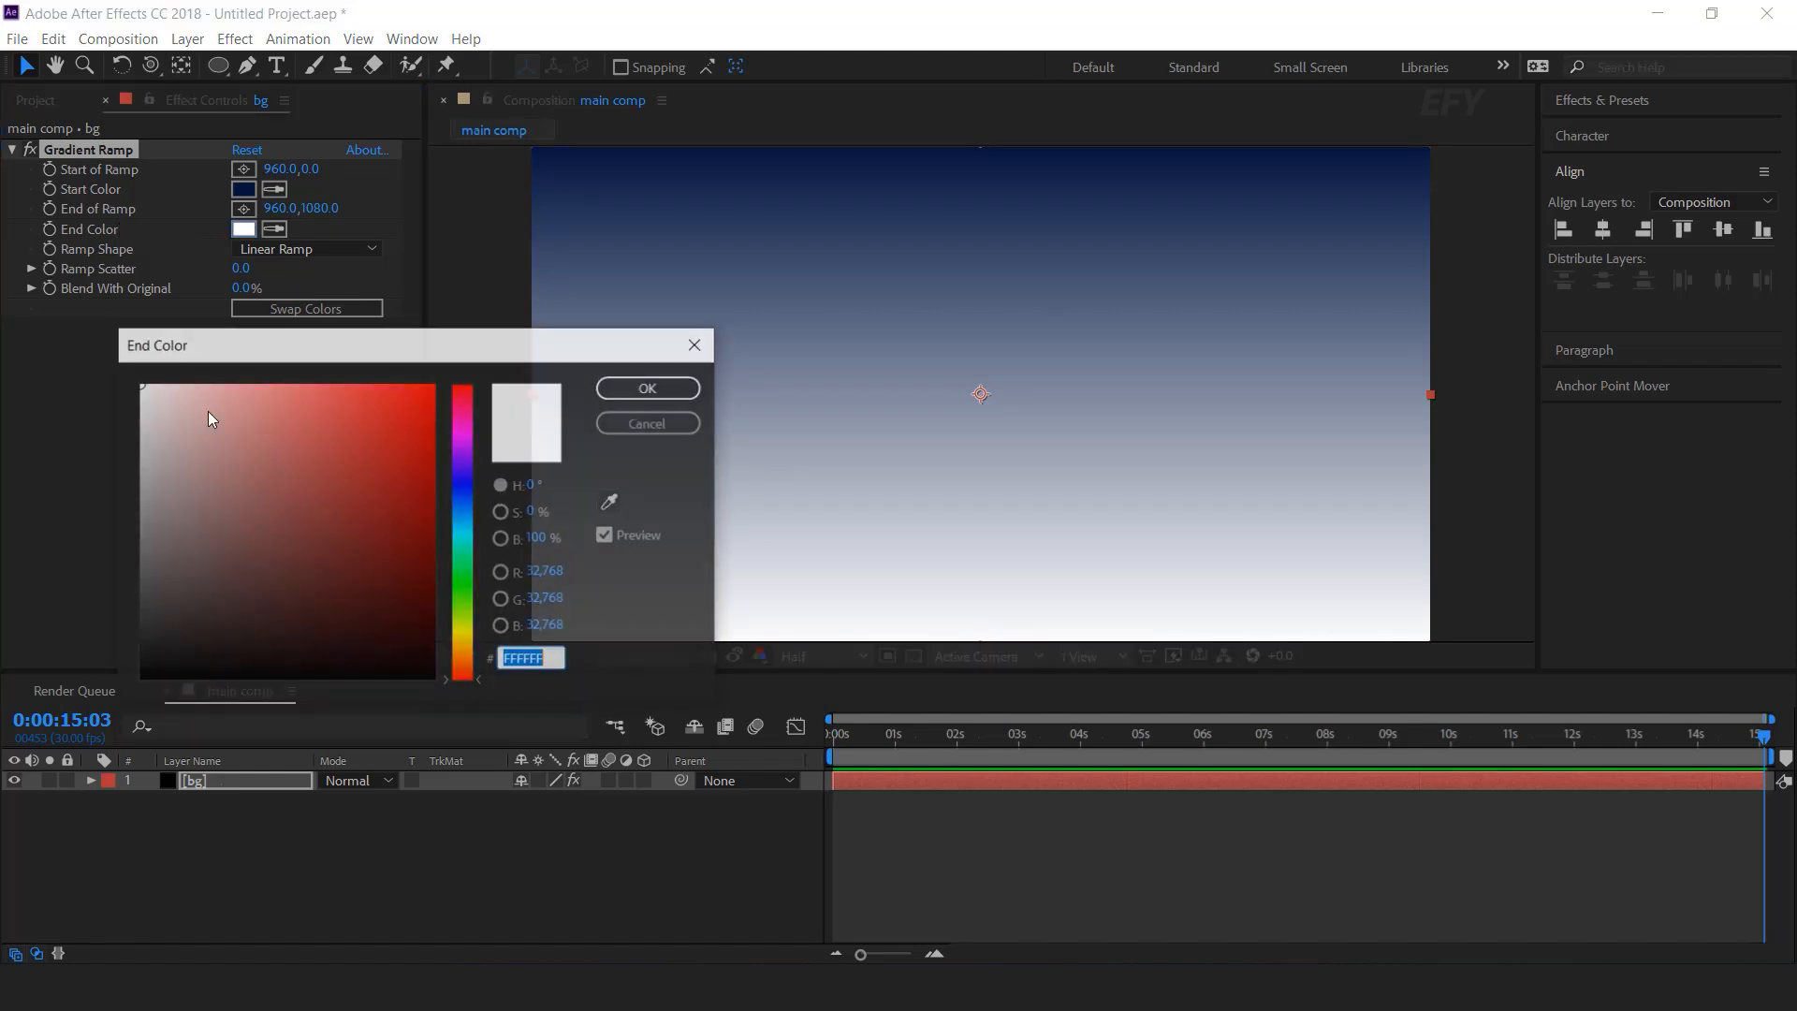
type("000000")
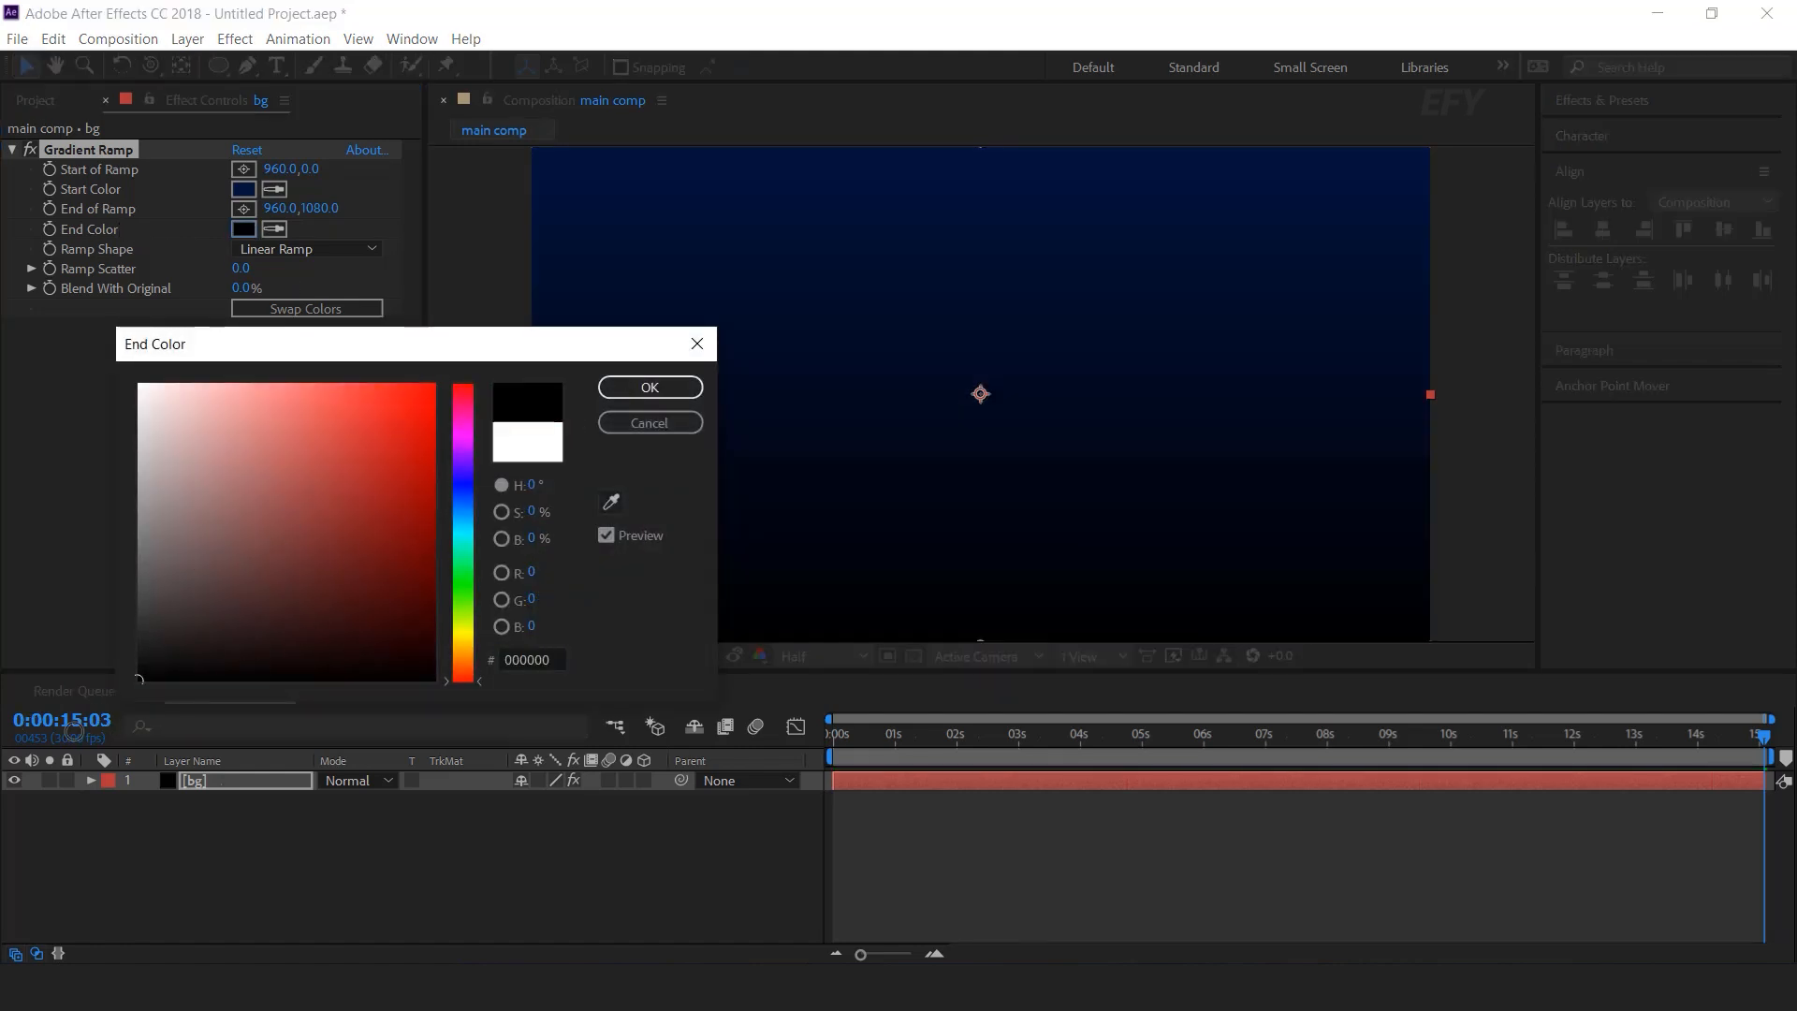
left_click(650, 388)
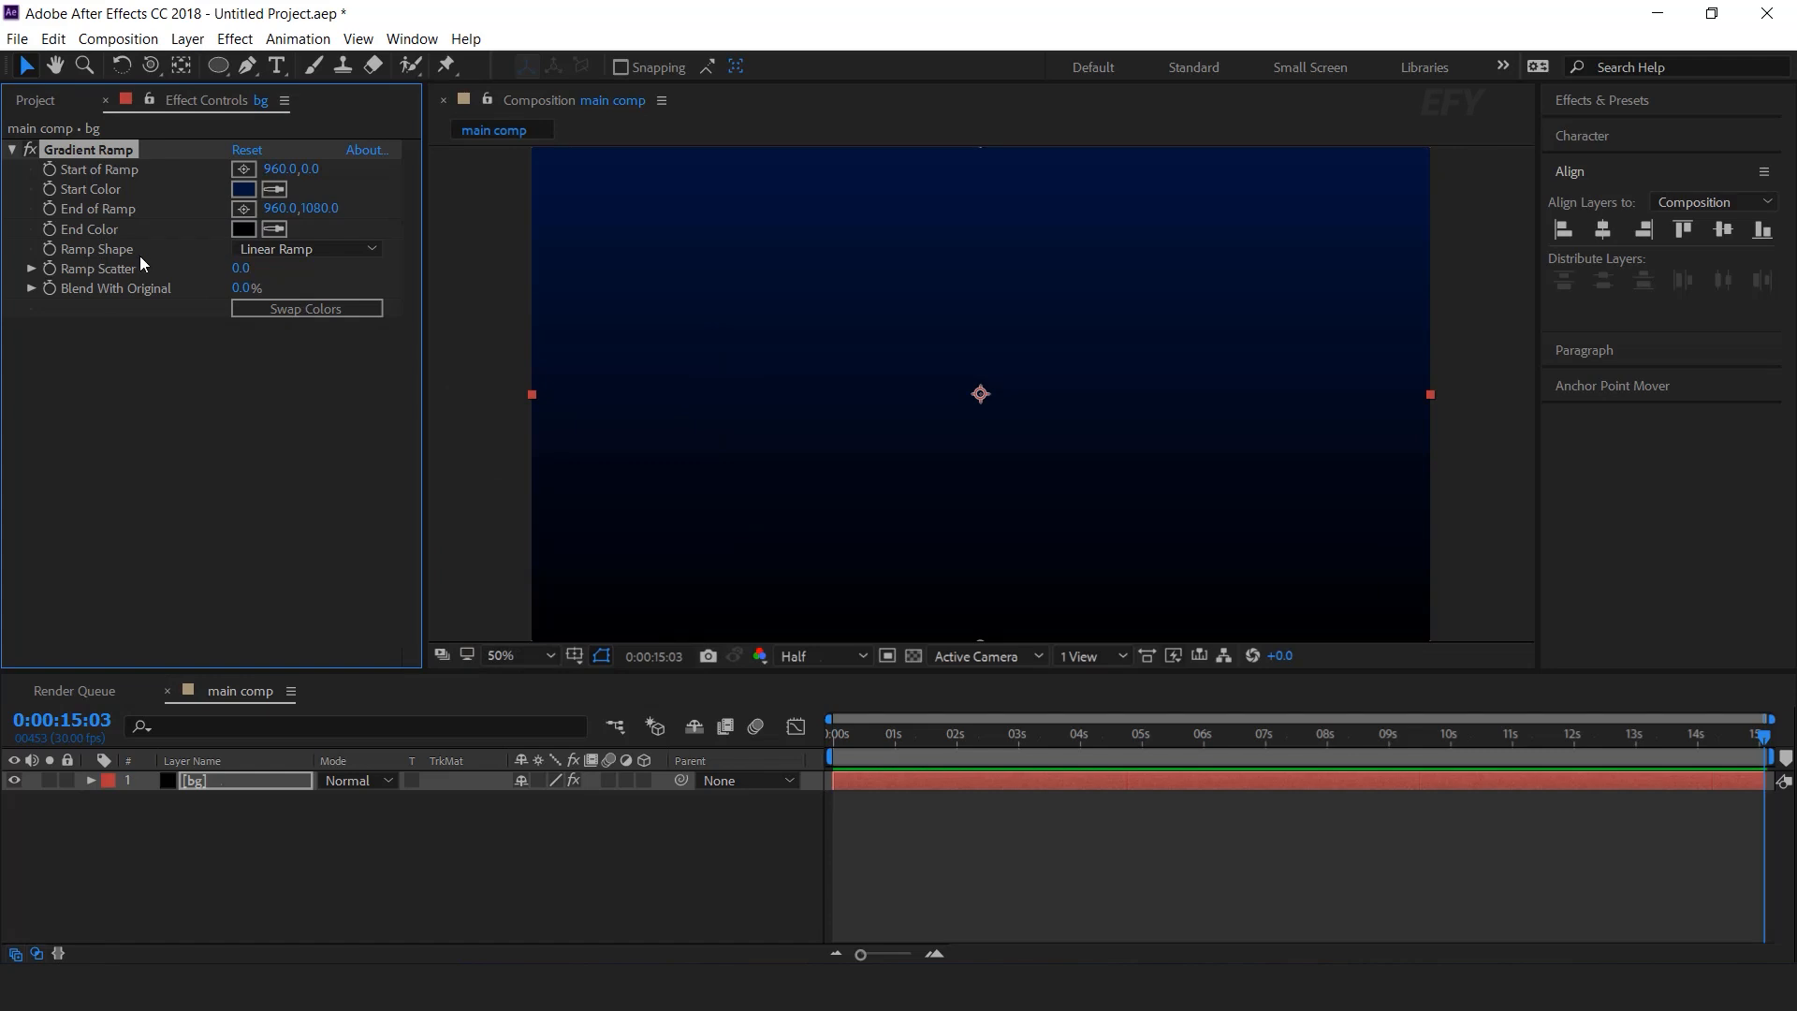
left_click(290, 249)
left_click(303, 292)
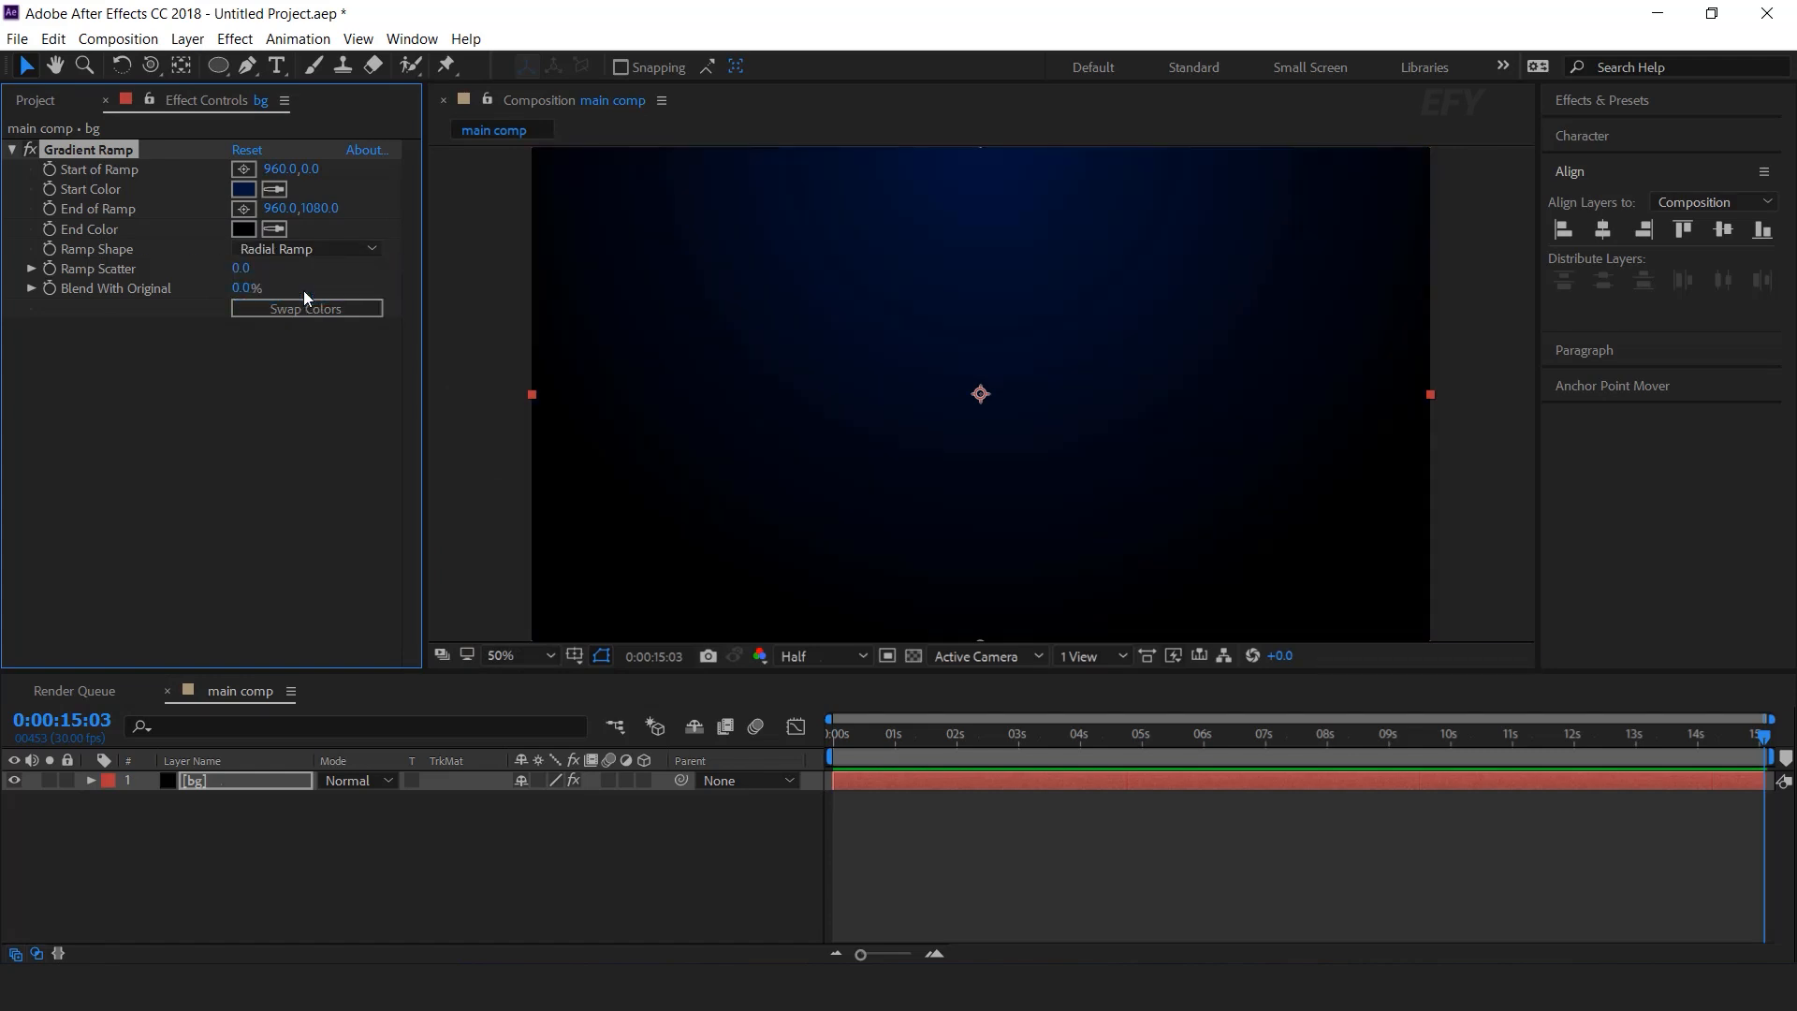
left_click(618, 874)
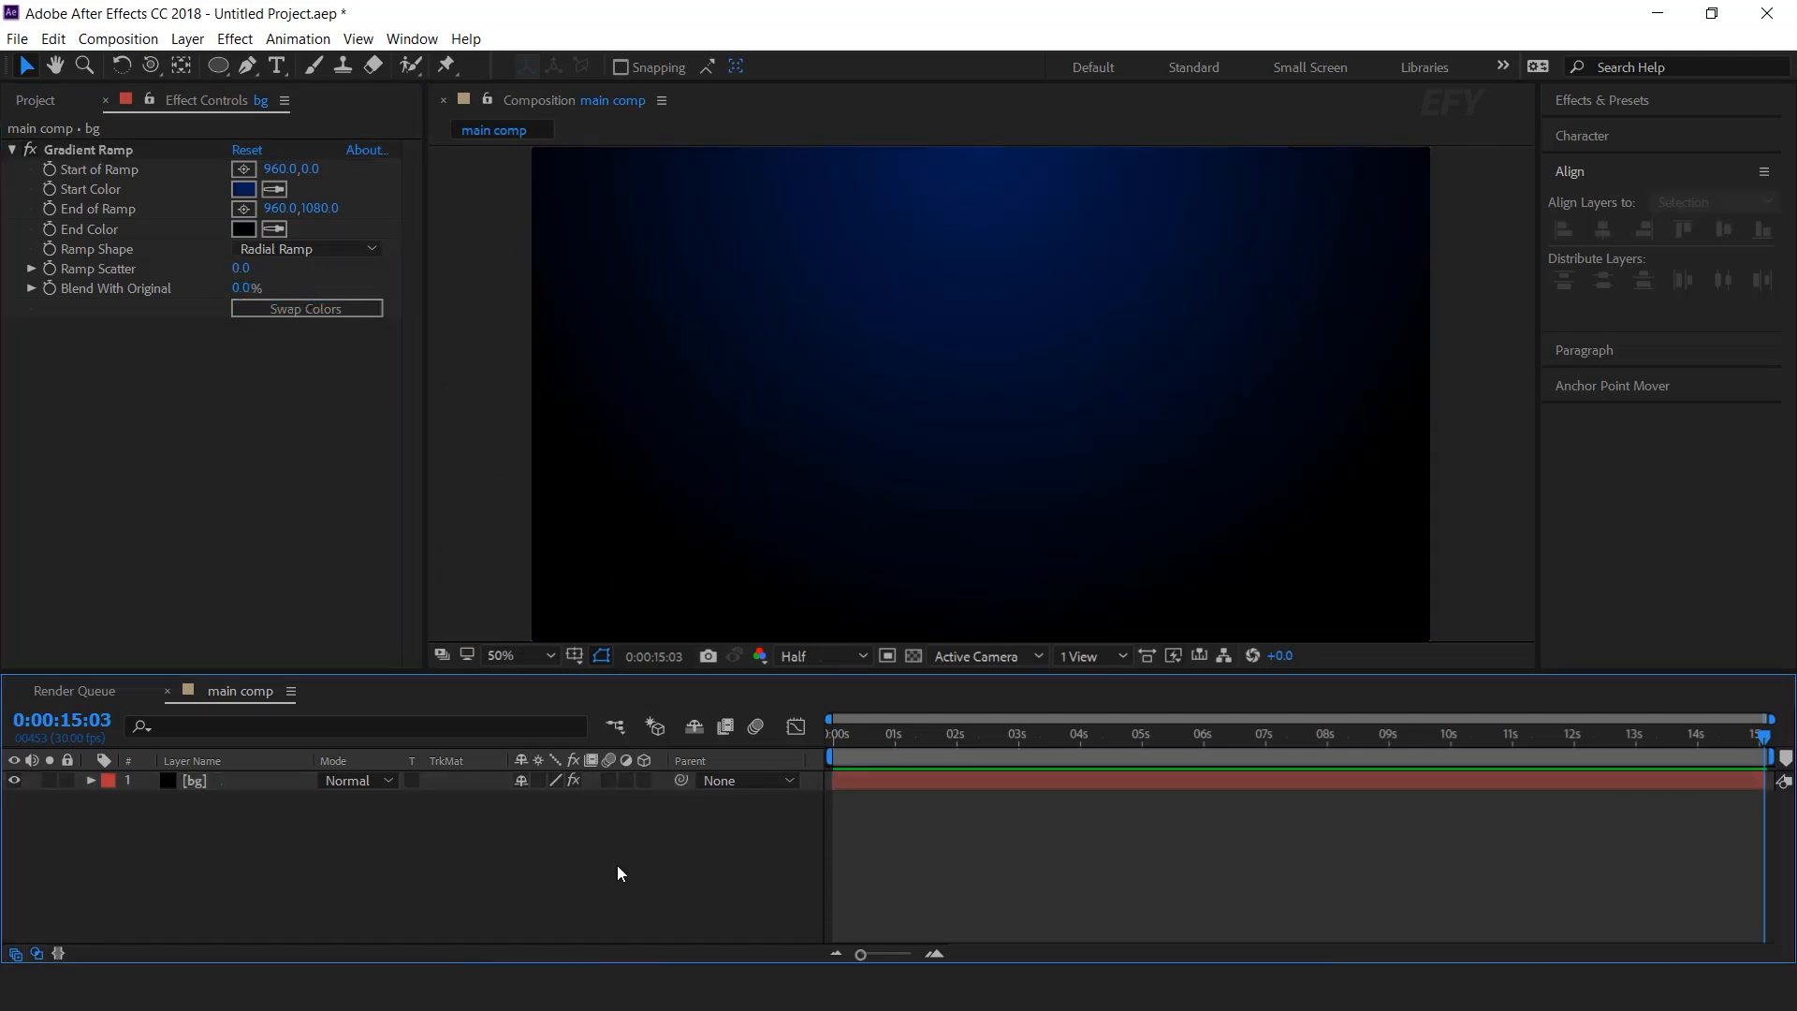
Add a solid layer named "particular" and apply the Particular effect to it
key("ctrl+y")
type("particular")
key("Return")
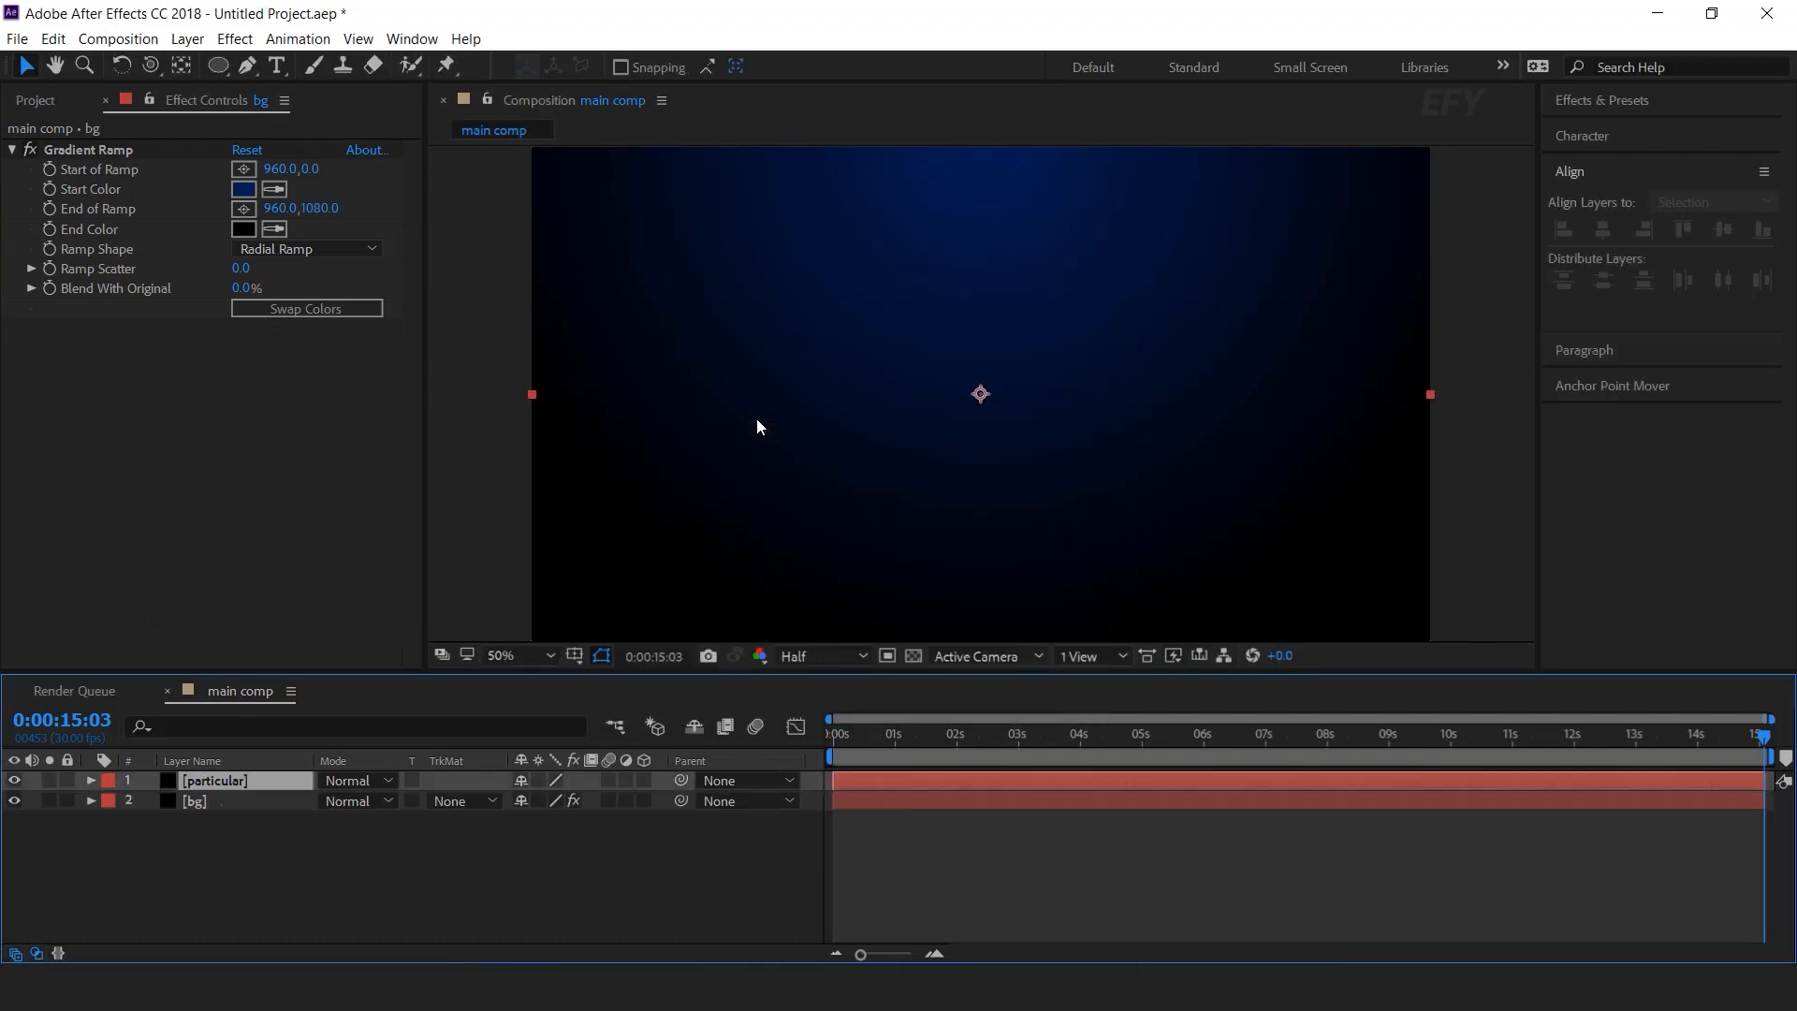
key("ctrl+space")
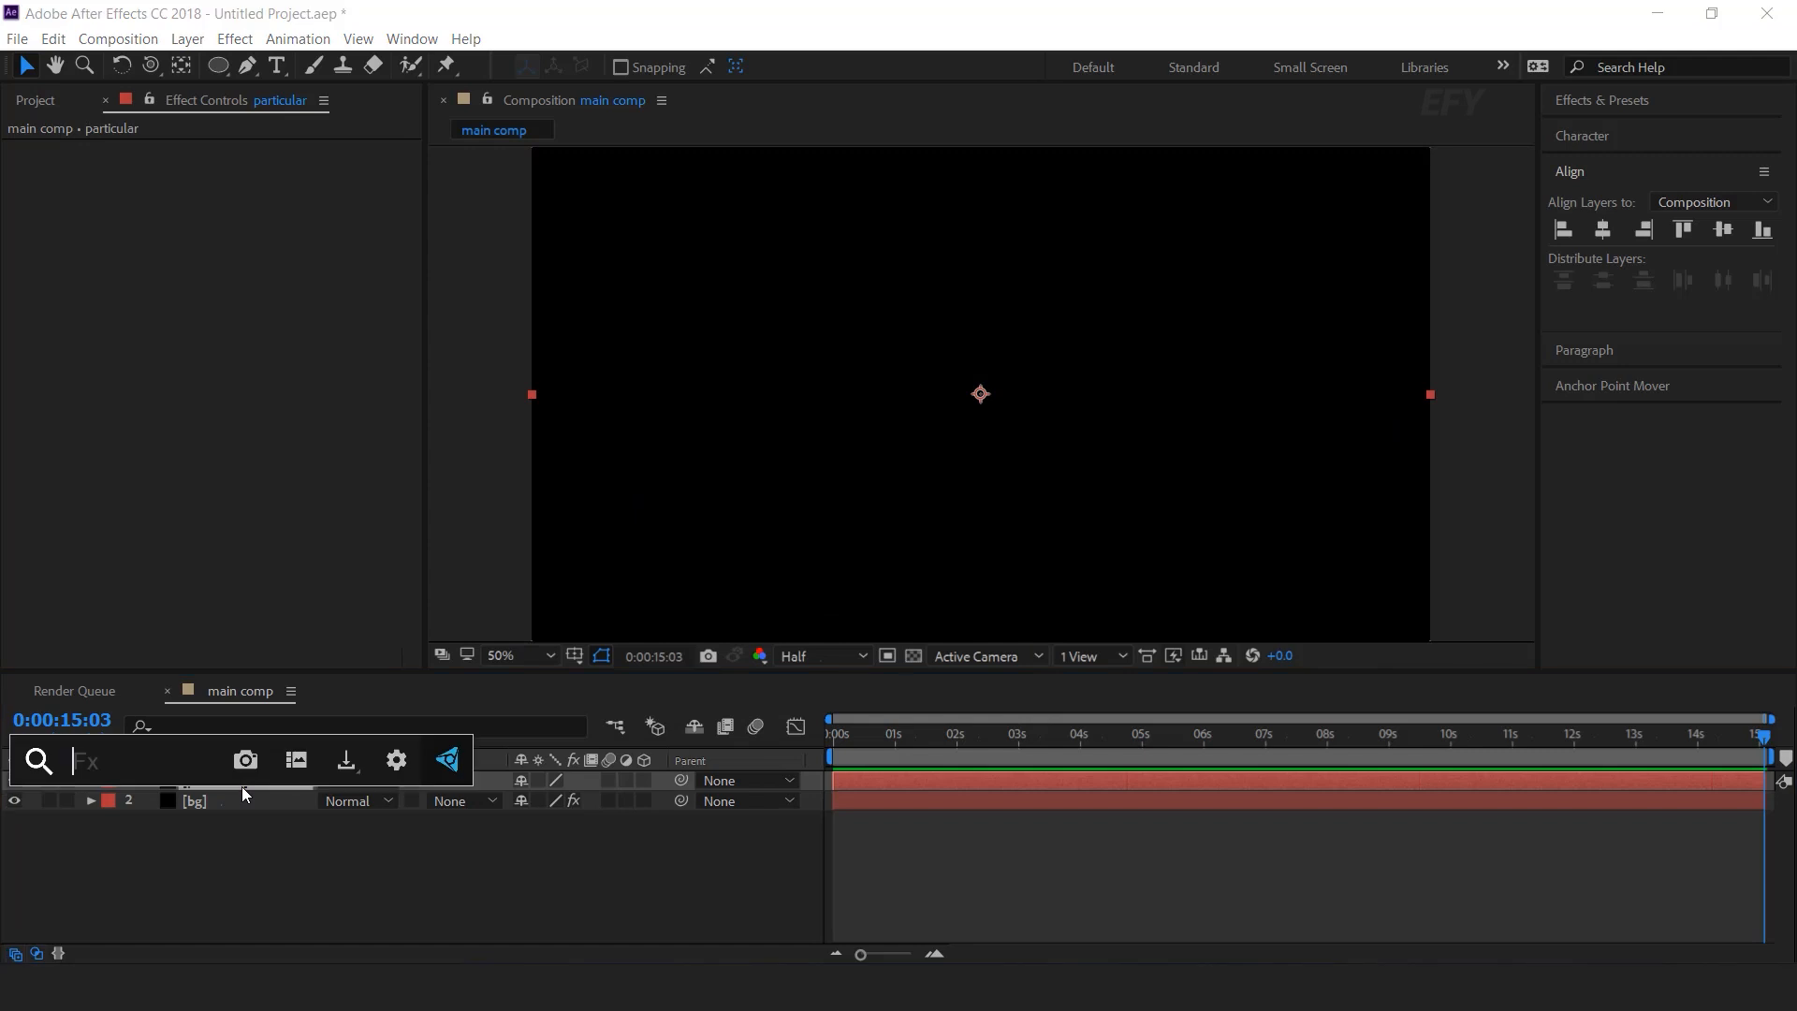
type("par")
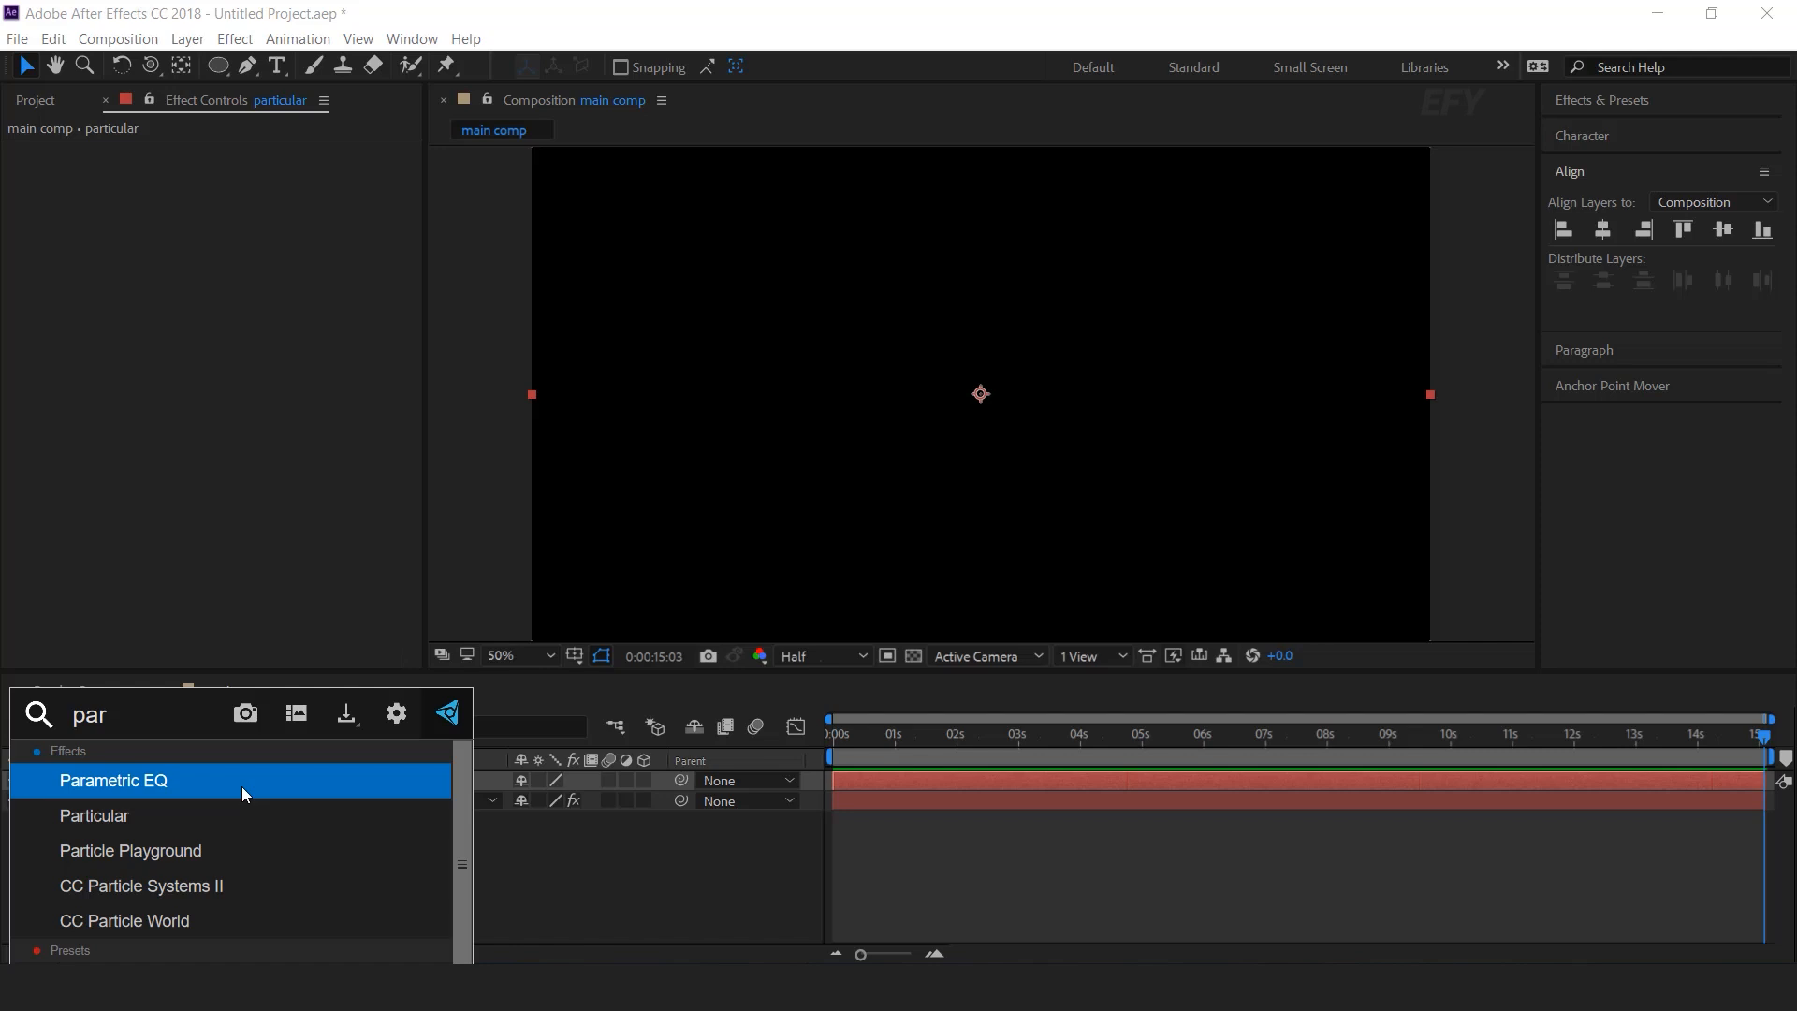
type("tic")
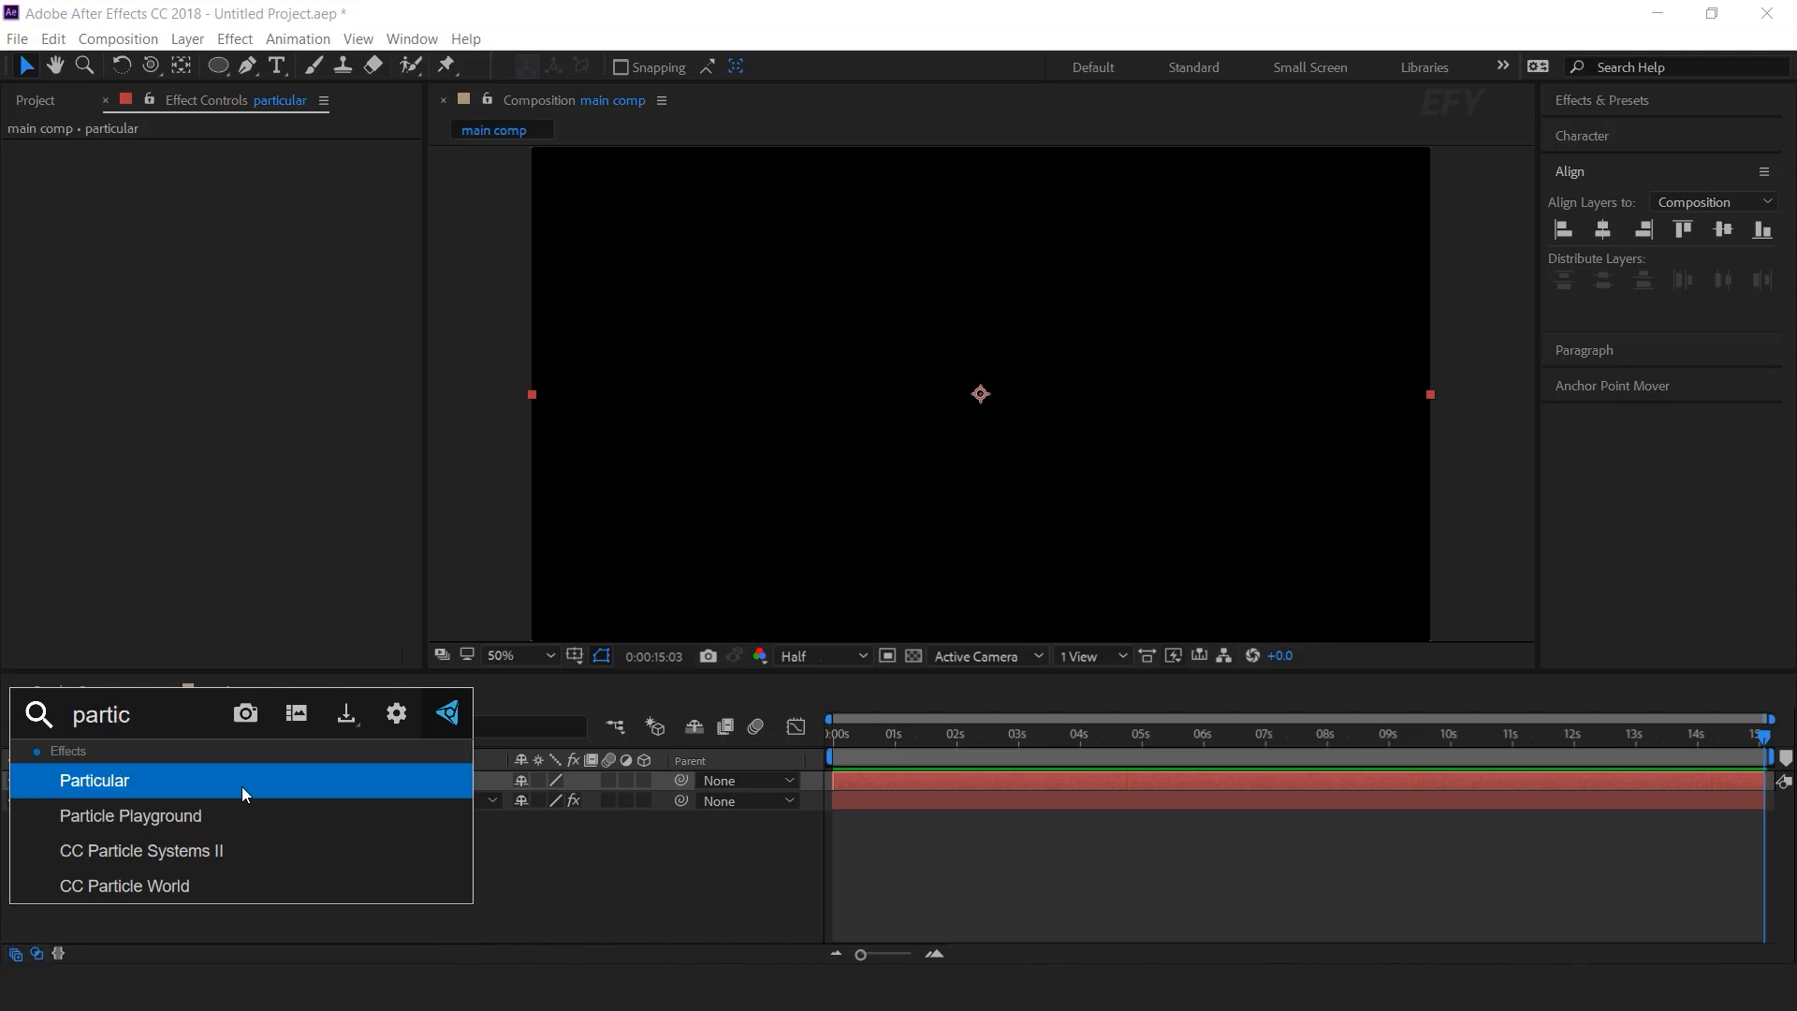
left_click(241, 786)
Trim the particular layer's start at 0:00:04:02 and refit it to span from 0:00:00:00 to the end of the composition
left_click_drag(868, 738, 1085, 744)
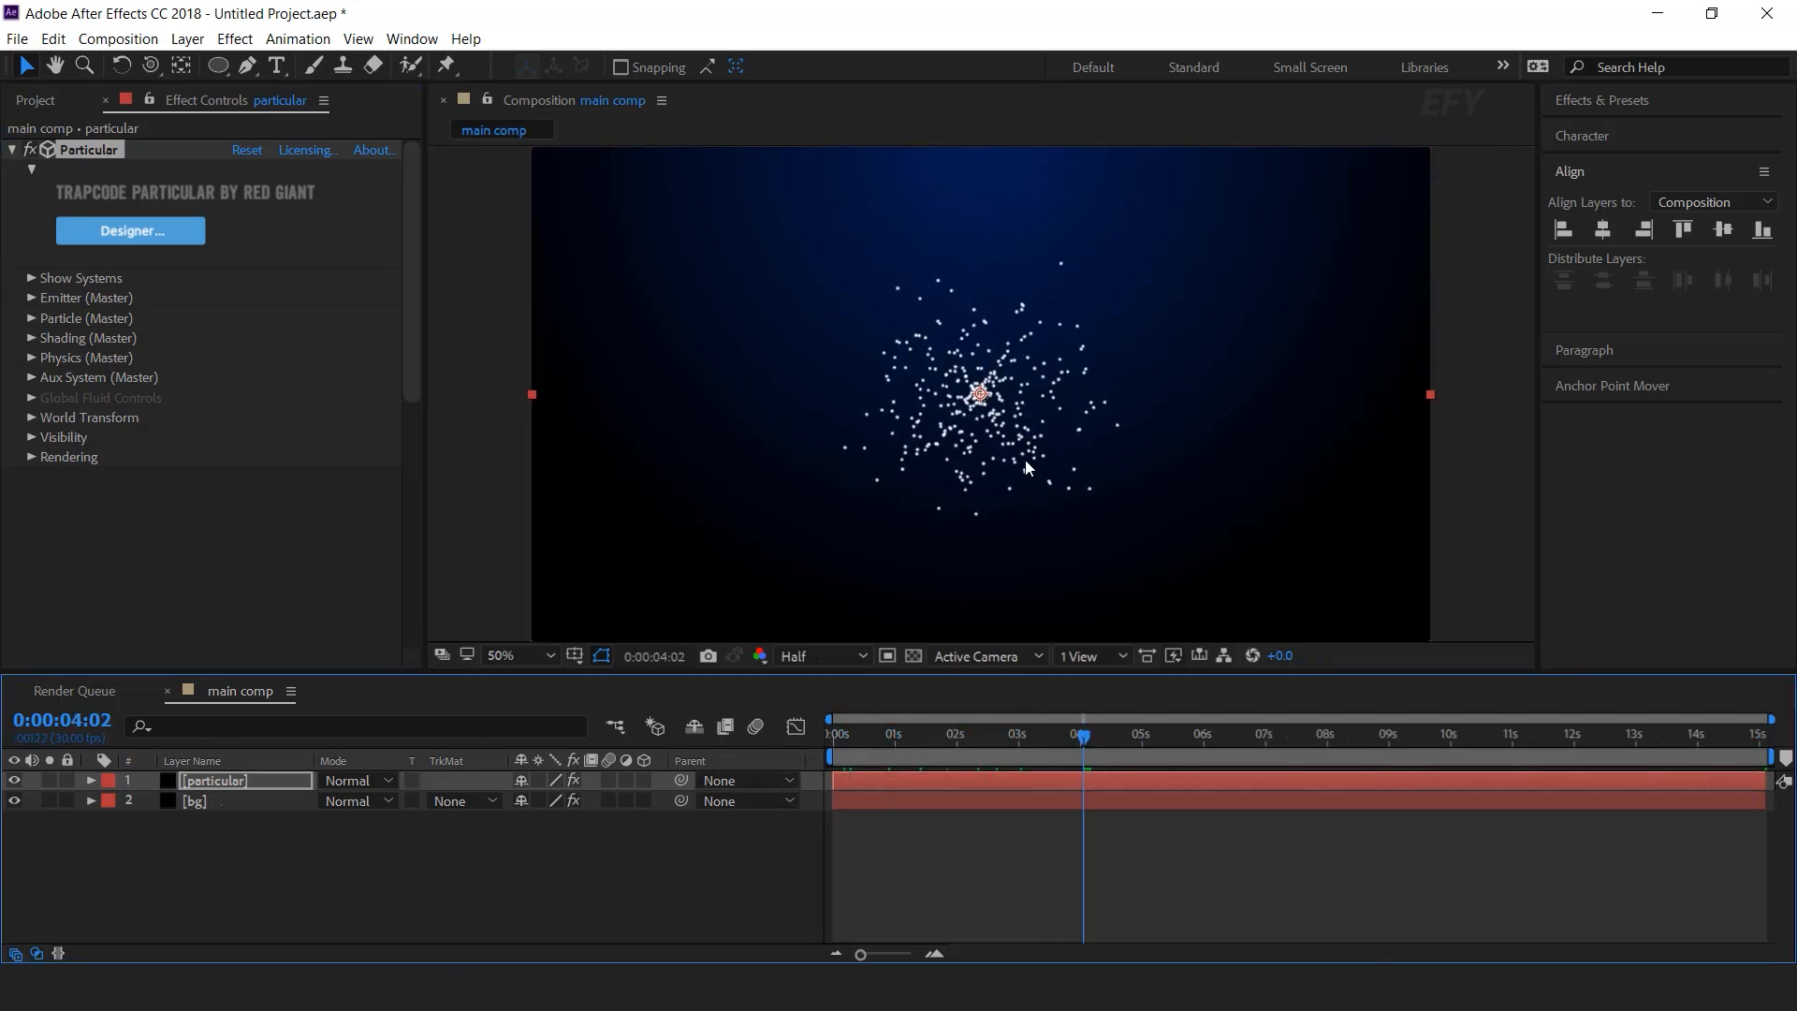
key("alt+bracketleft")
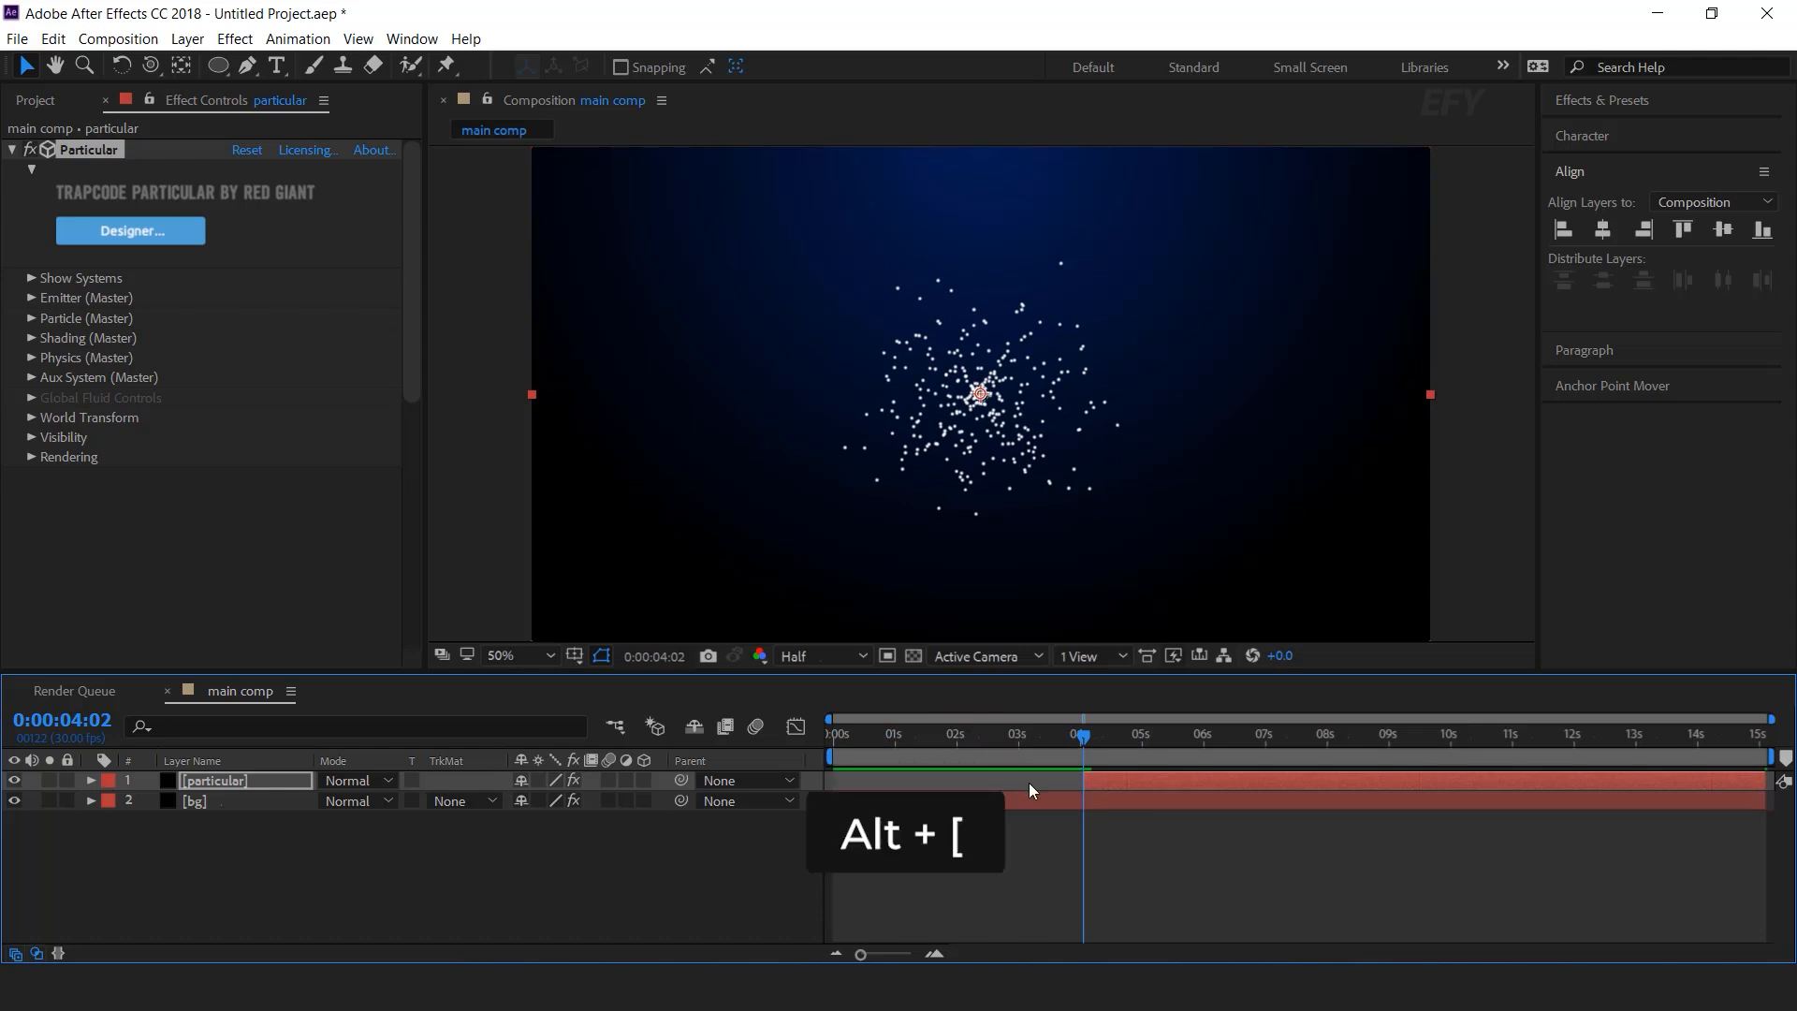
left_click_drag(839, 734, 820, 739)
key("bracketleft")
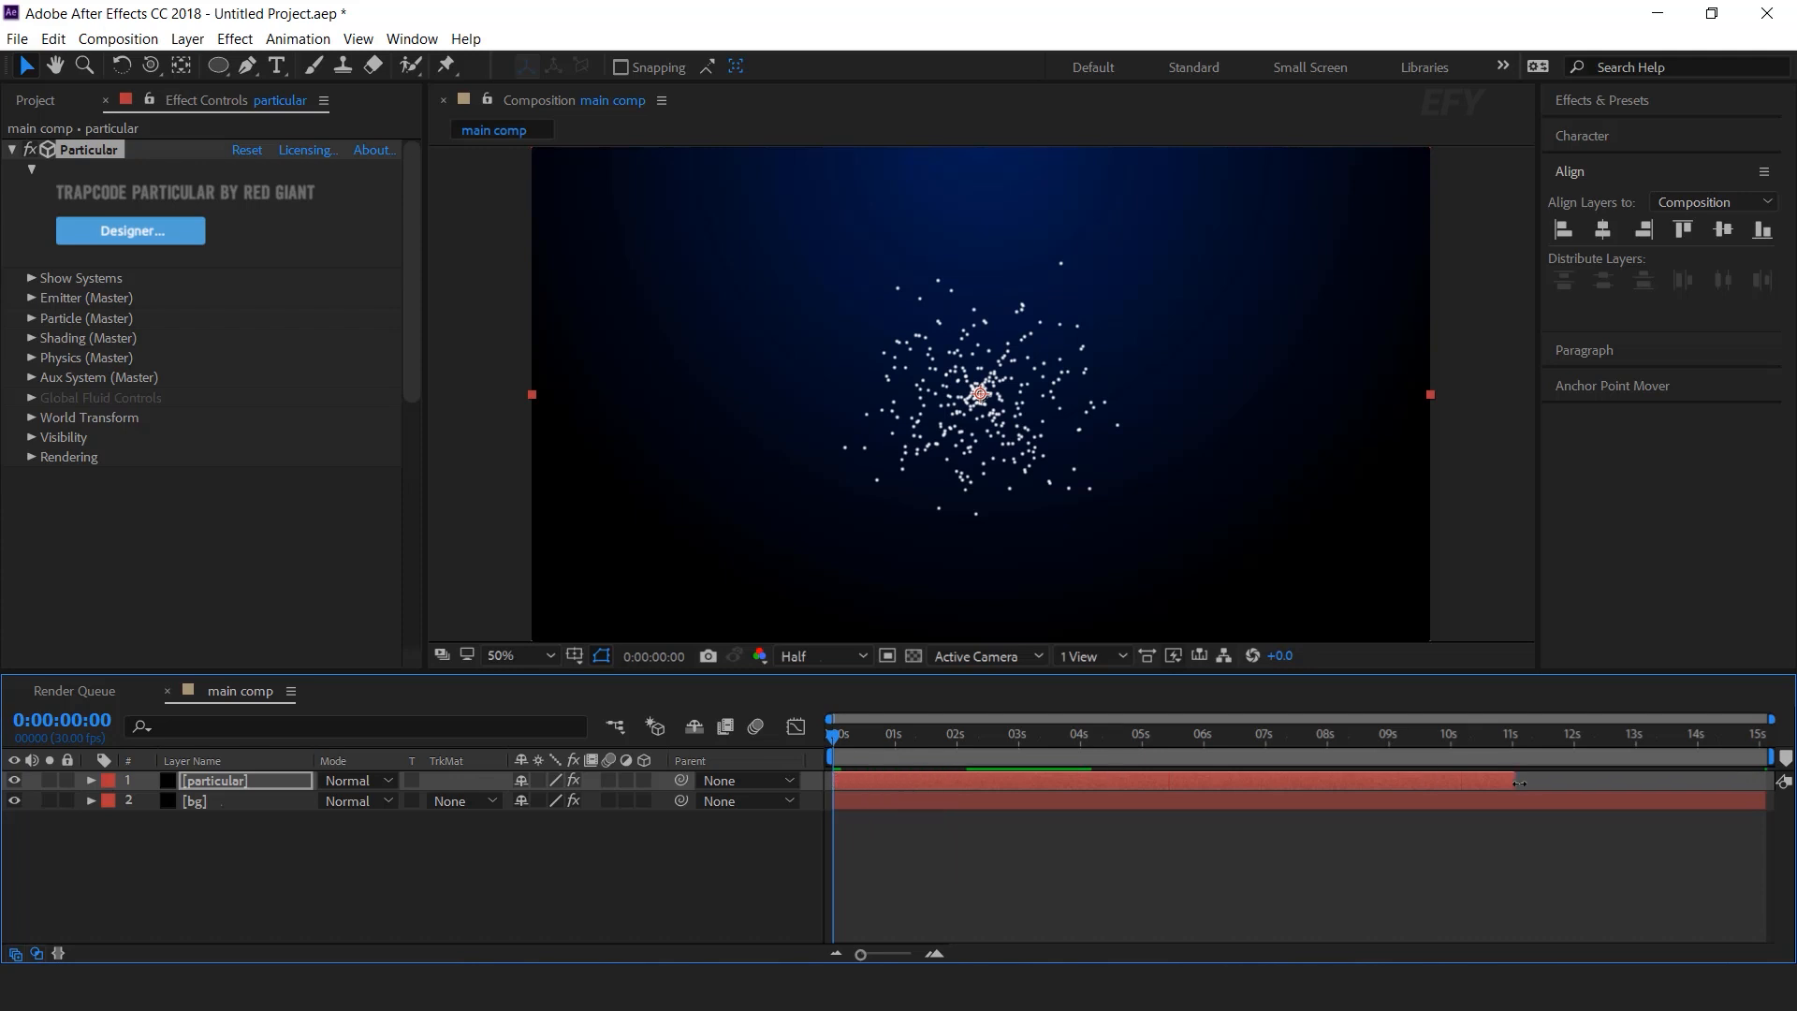
left_click_drag(1514, 779, 1769, 796)
left_click(332, 868)
Set the particular layer's emitter to 8000 particles per second with the Box emitter type
left_click(214, 784)
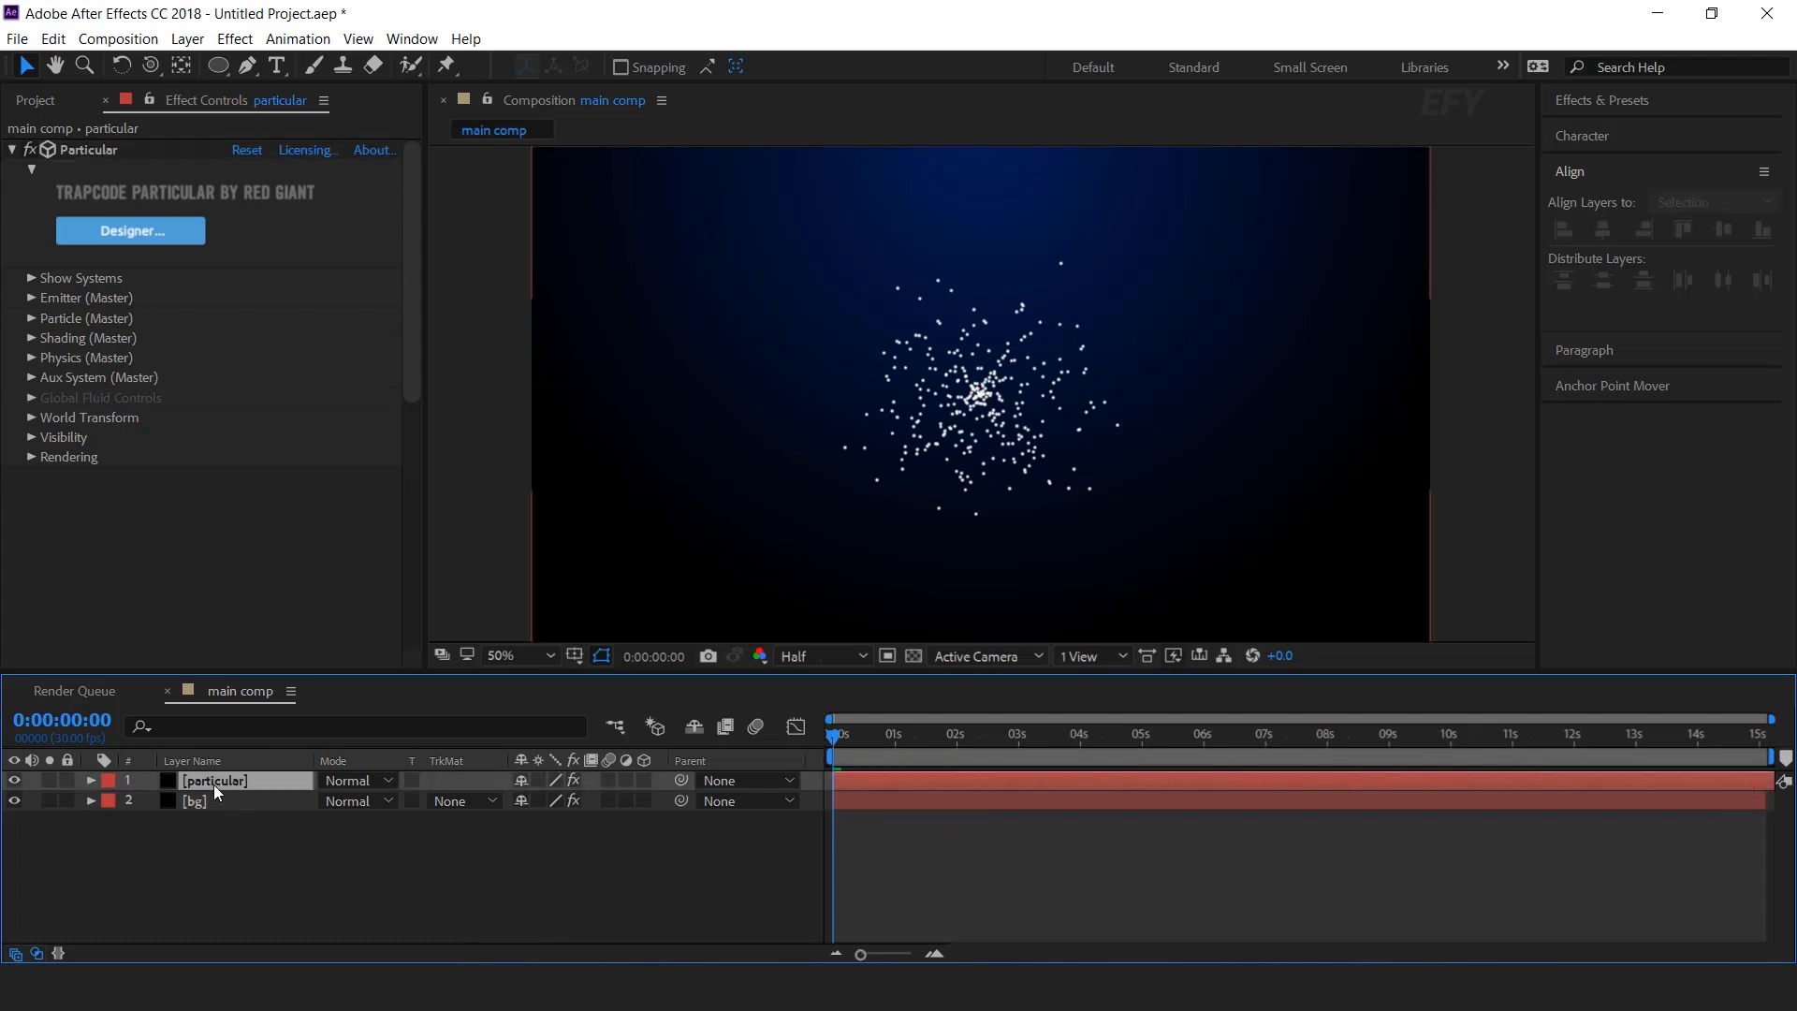
left_click(31, 297)
left_click(245, 263)
type("8000")
key("Return")
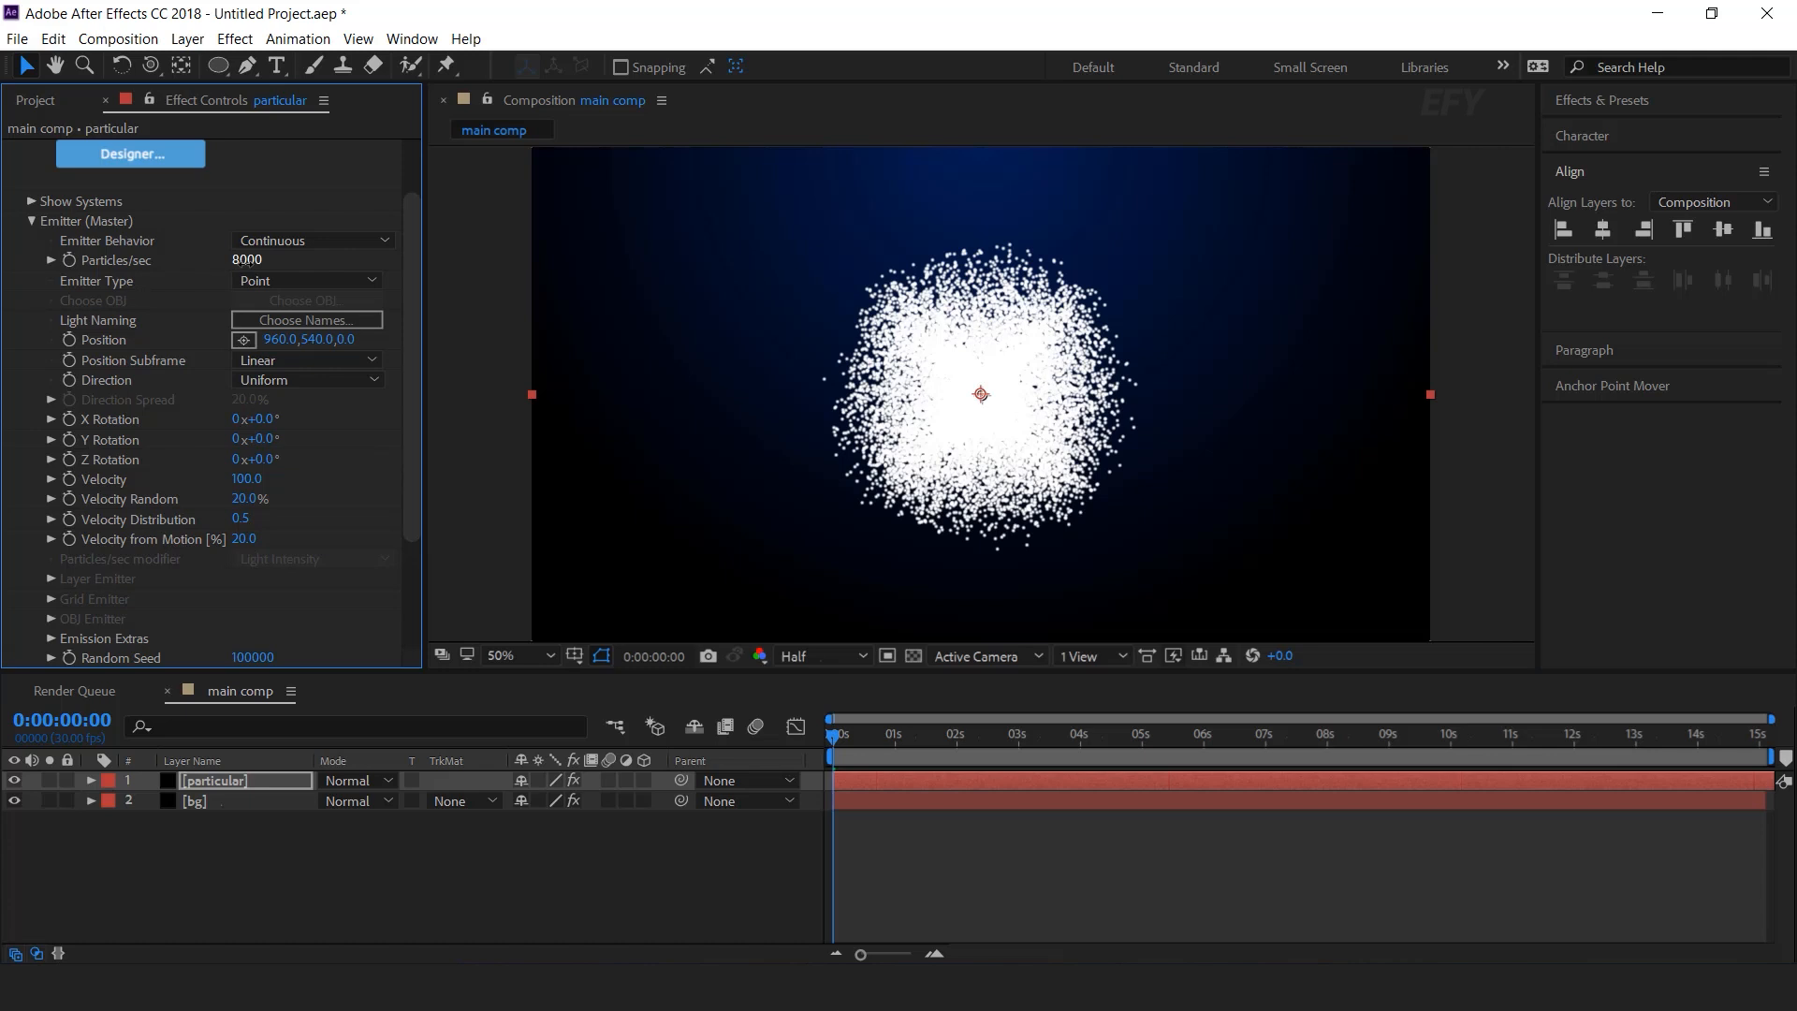
left_click(286, 280)
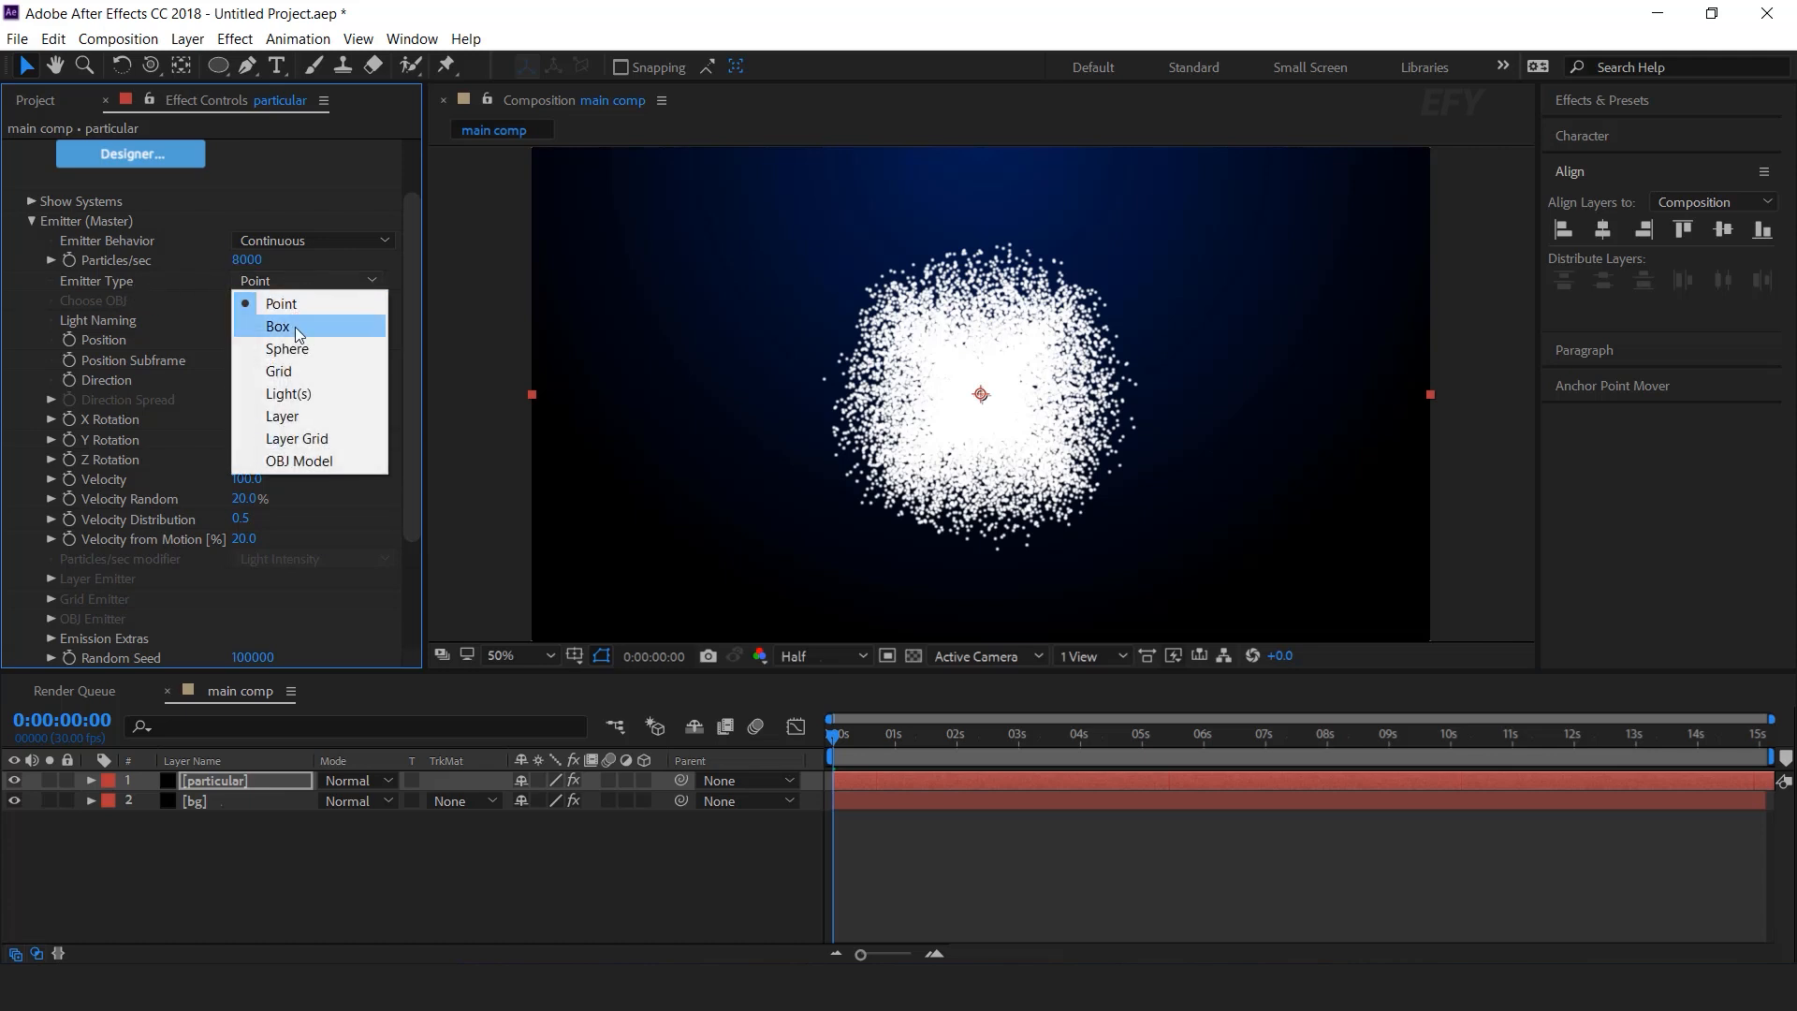
left_click(295, 327)
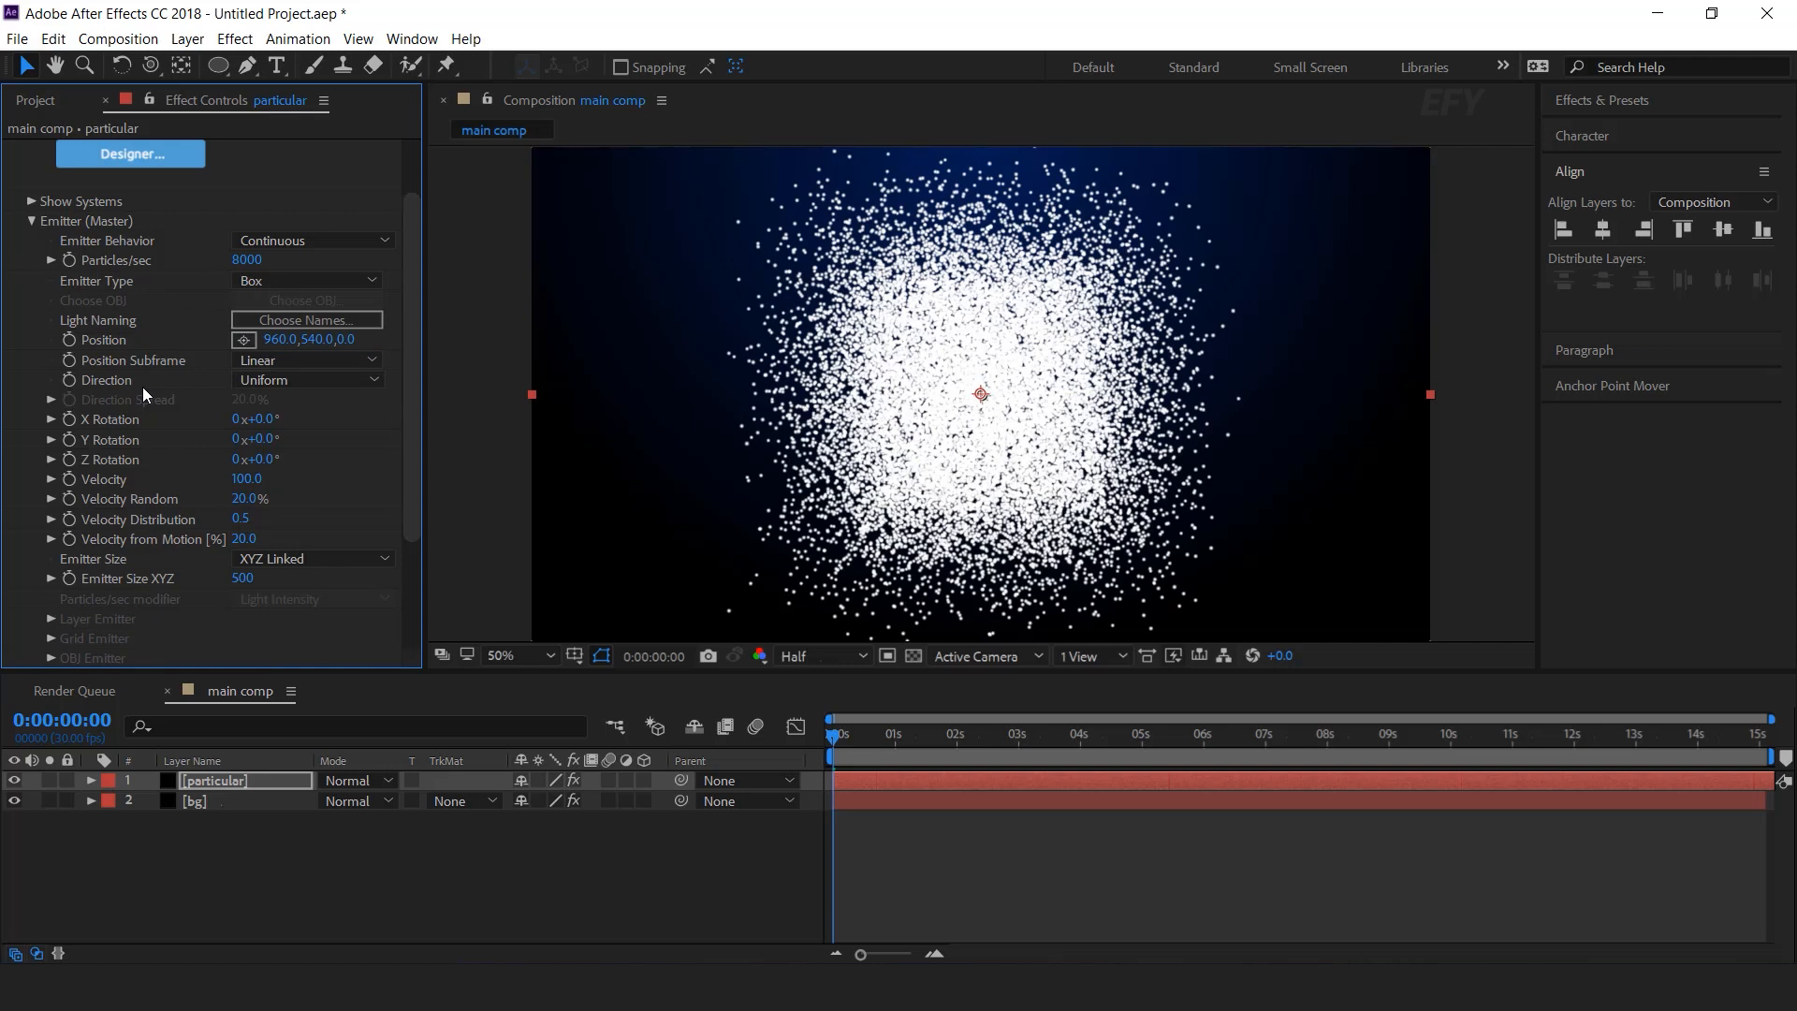
Set the emitter's direction to Directional with a direction spread of 10%
left_click(334, 380)
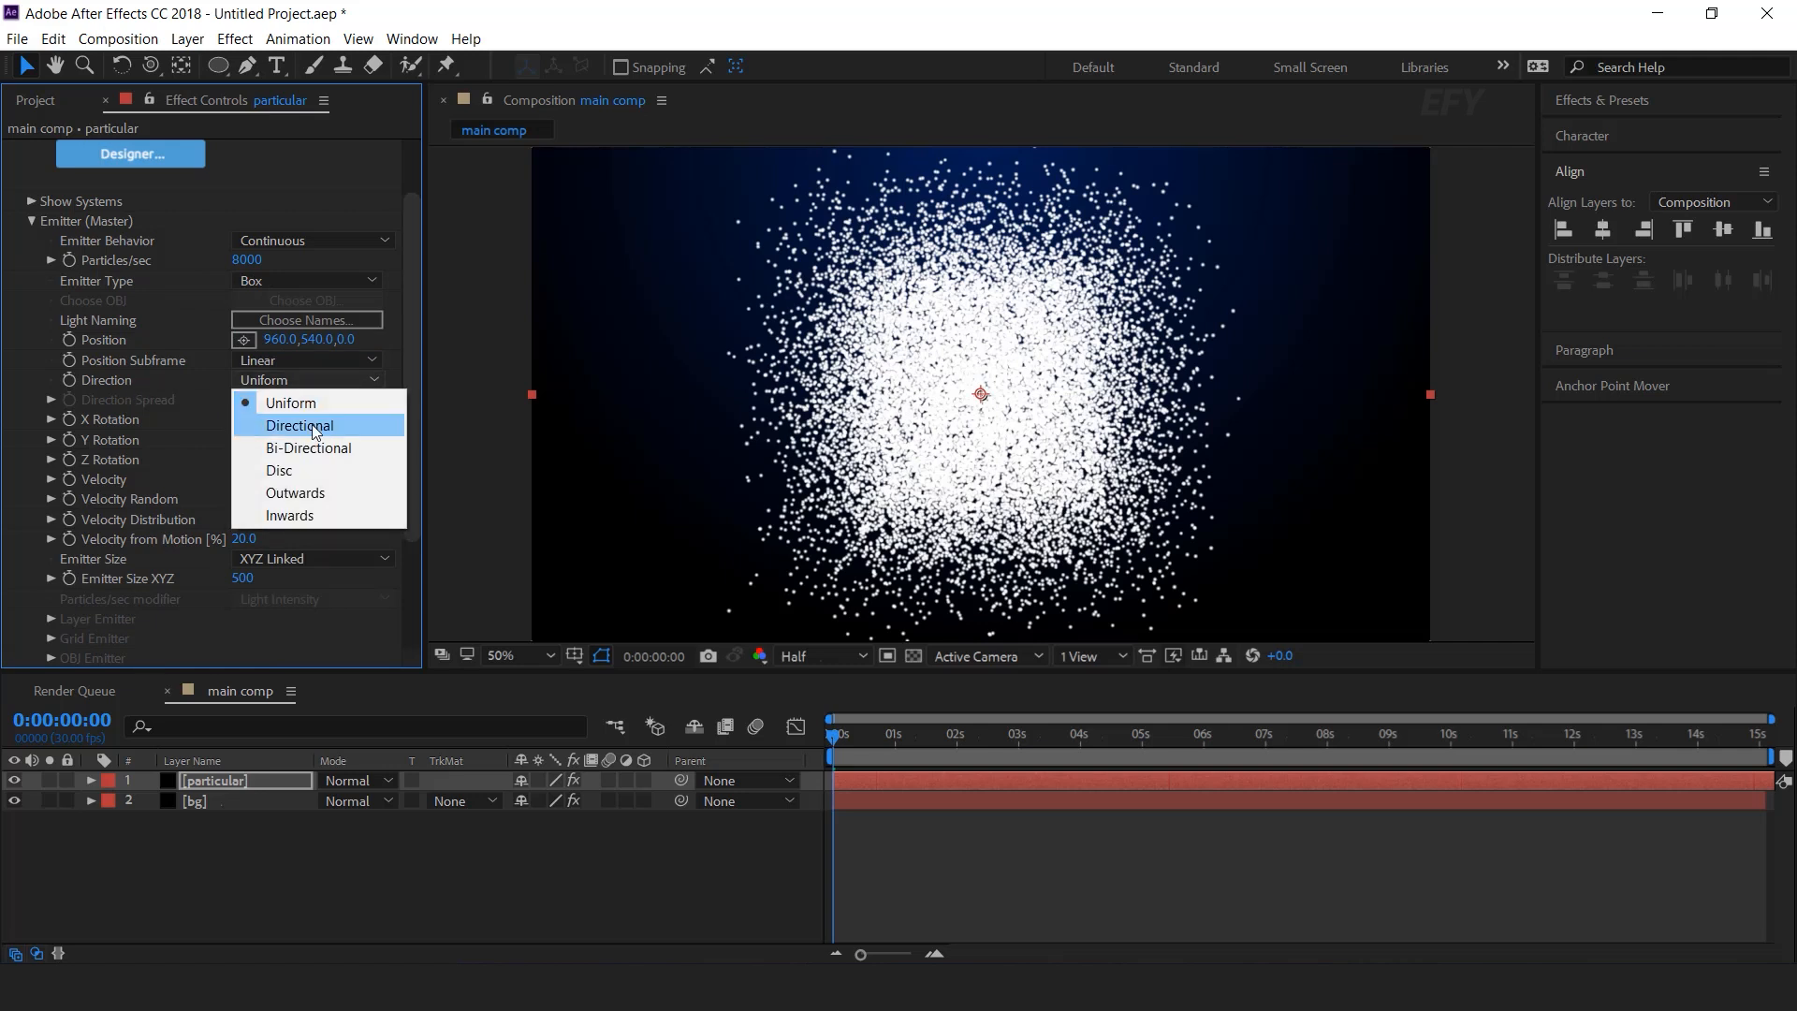
left_click(311, 424)
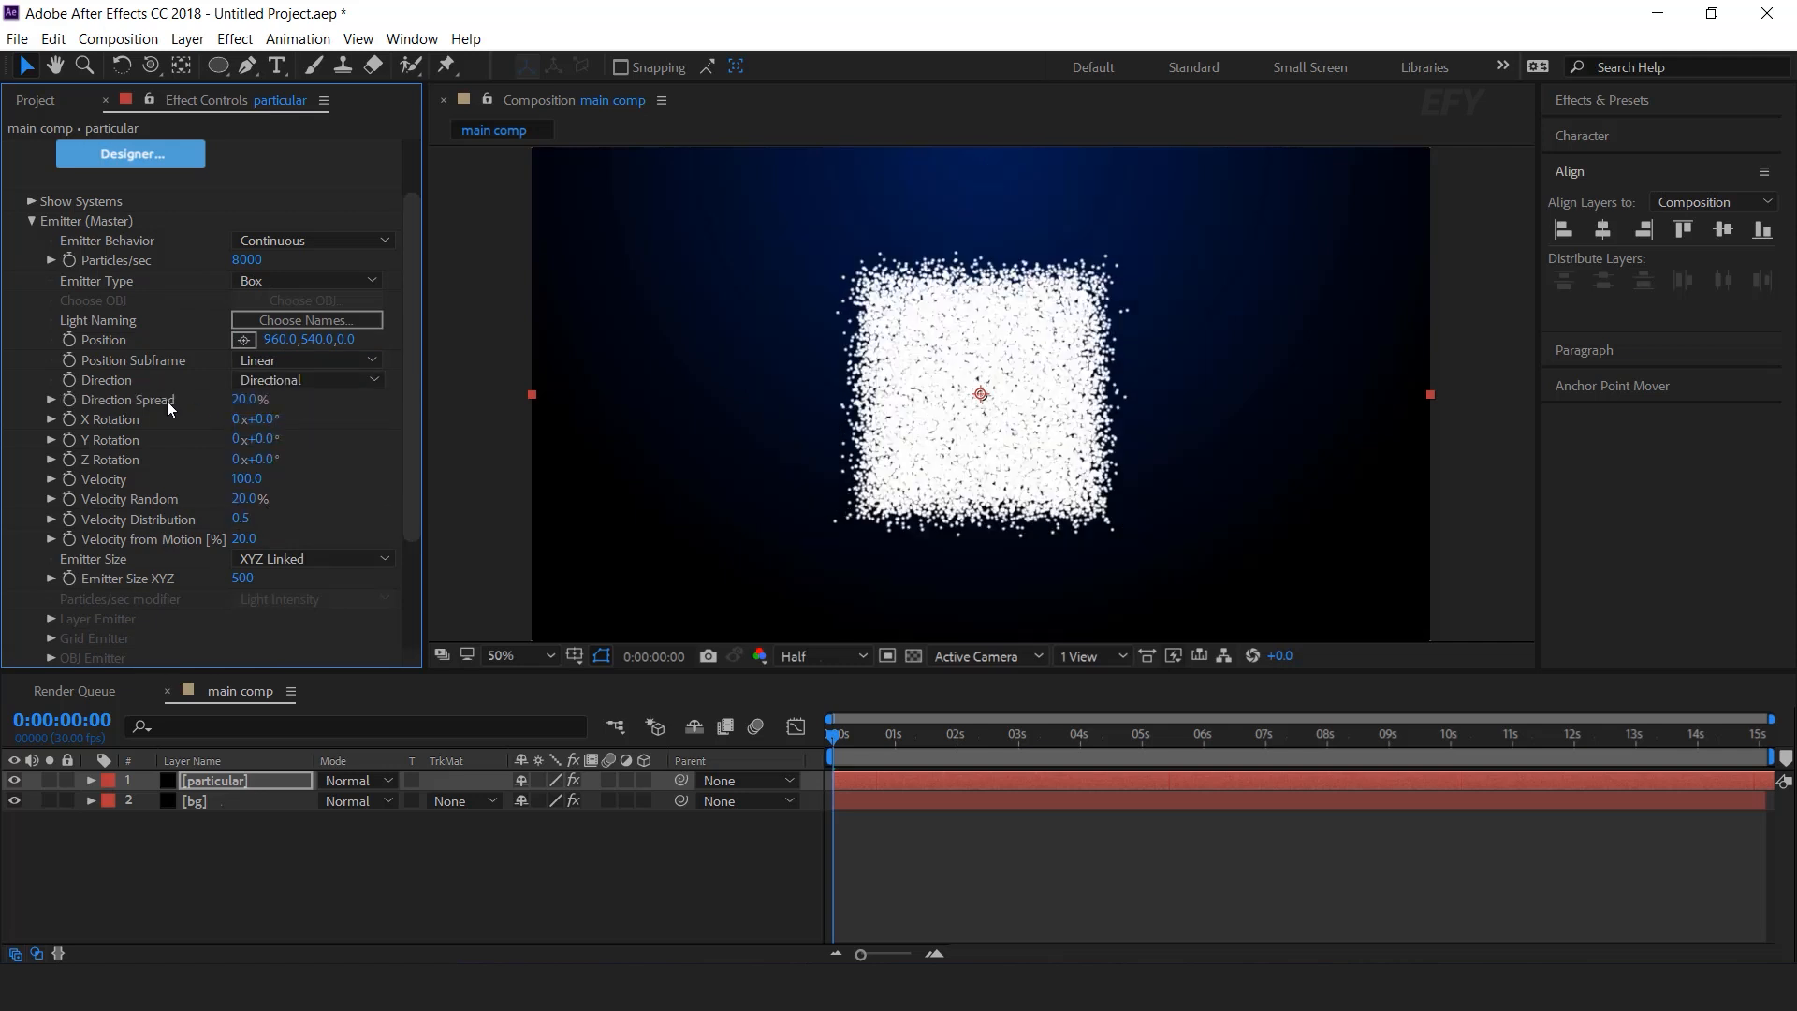
left_click(245, 400)
type("10")
key("Return")
Set the emitter's velocity to 10 and its velocity random to 10%
left_click(243, 480)
type("10")
key("Return")
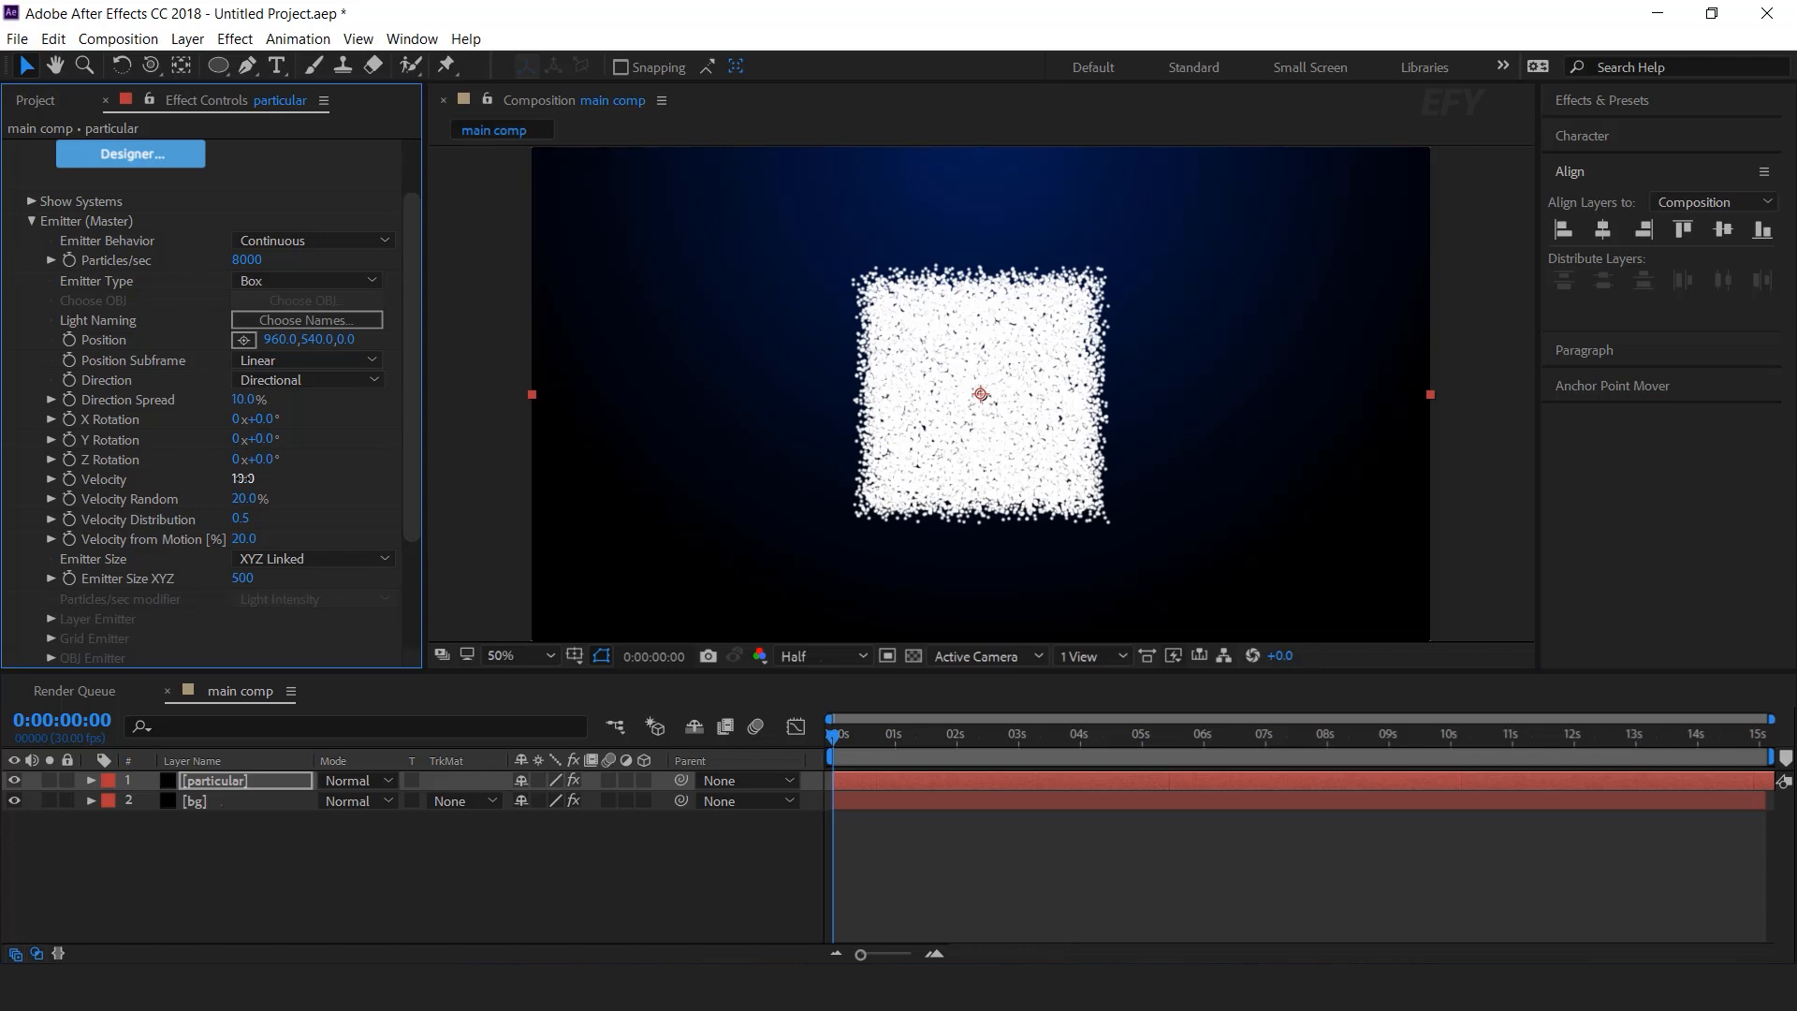
left_click(241, 499)
key("Return")
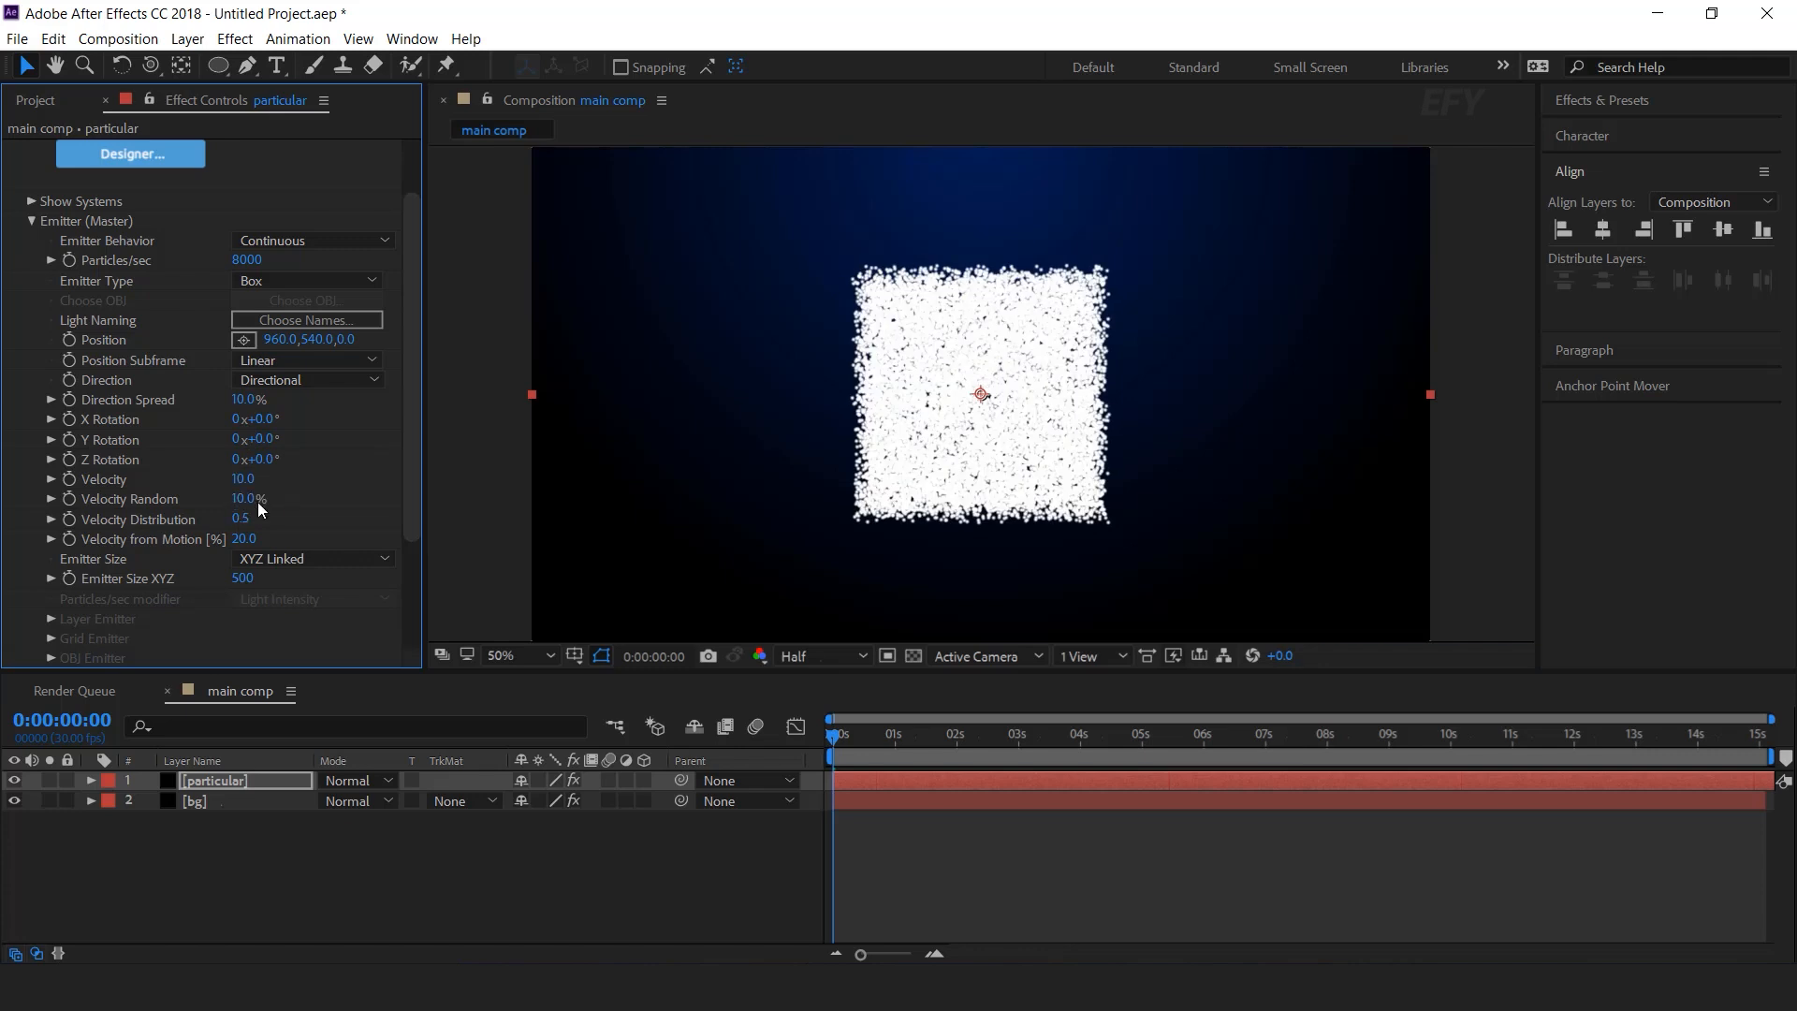
Switch the emitter size to XYZ Individual and set it to 2000 in X, 0 in Y and 2000 in Z
scroll(283, 485, "down", 1)
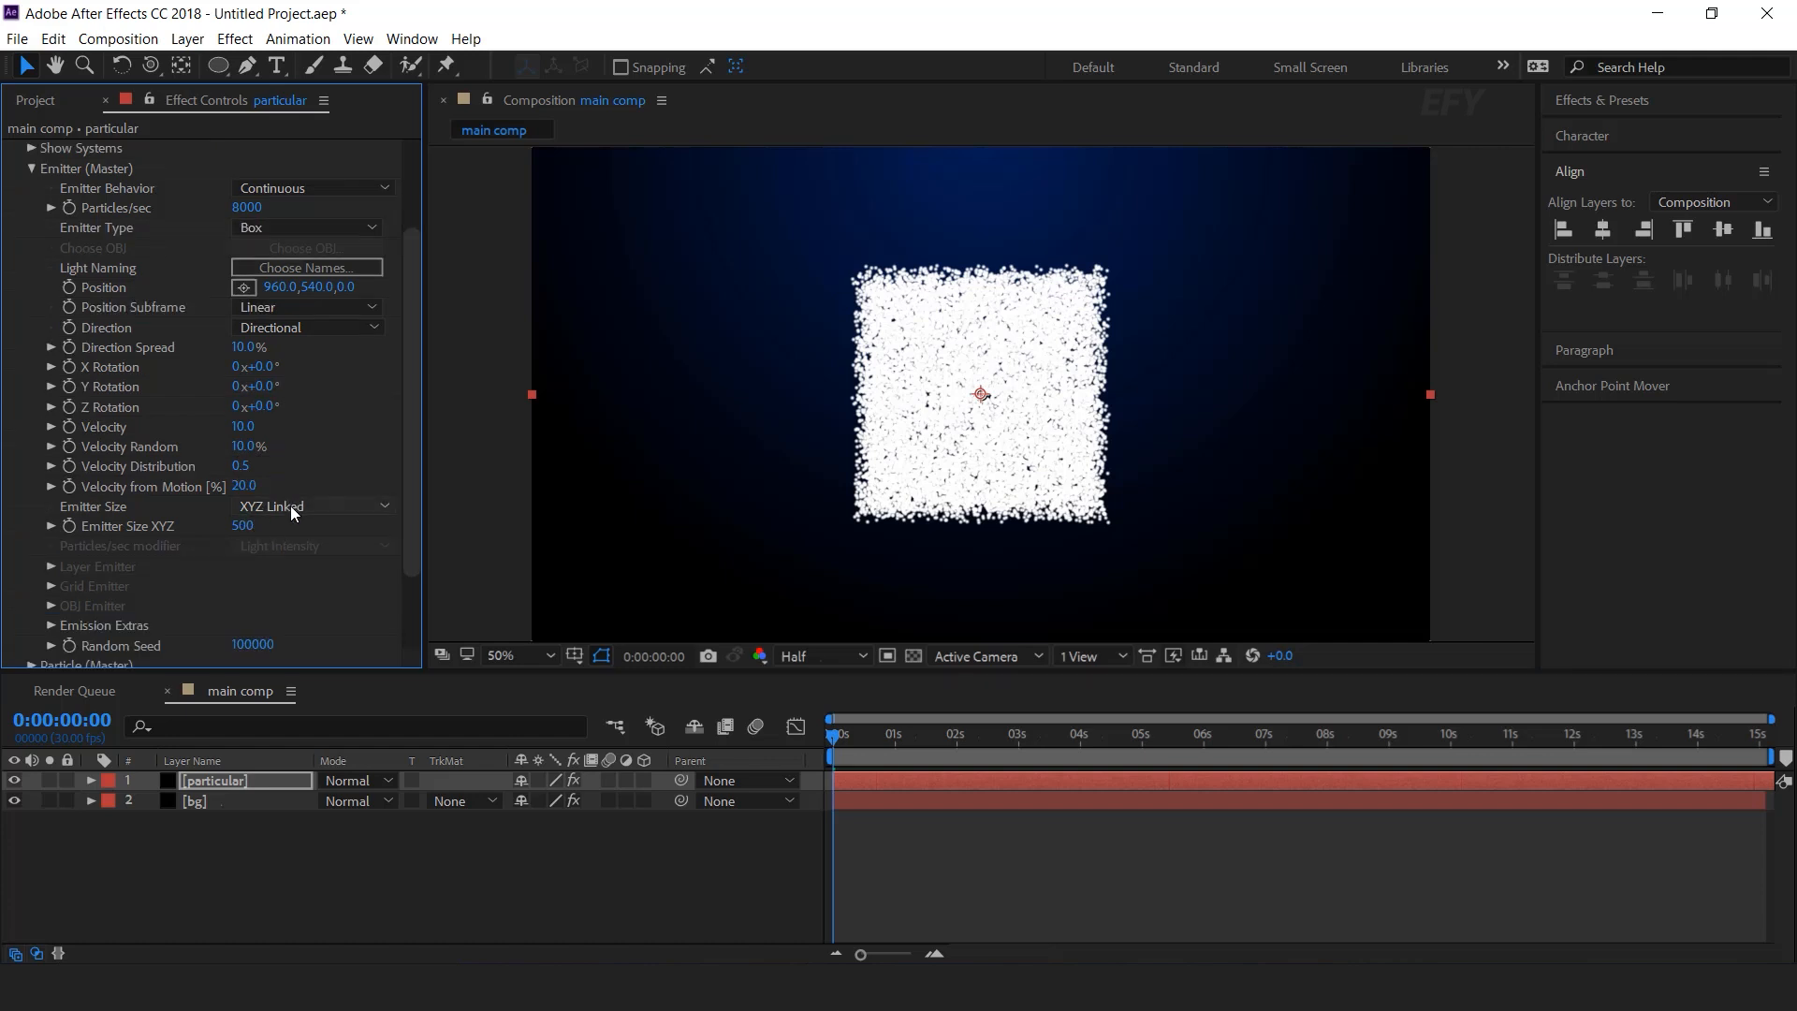
left_click(290, 505)
left_click(367, 553)
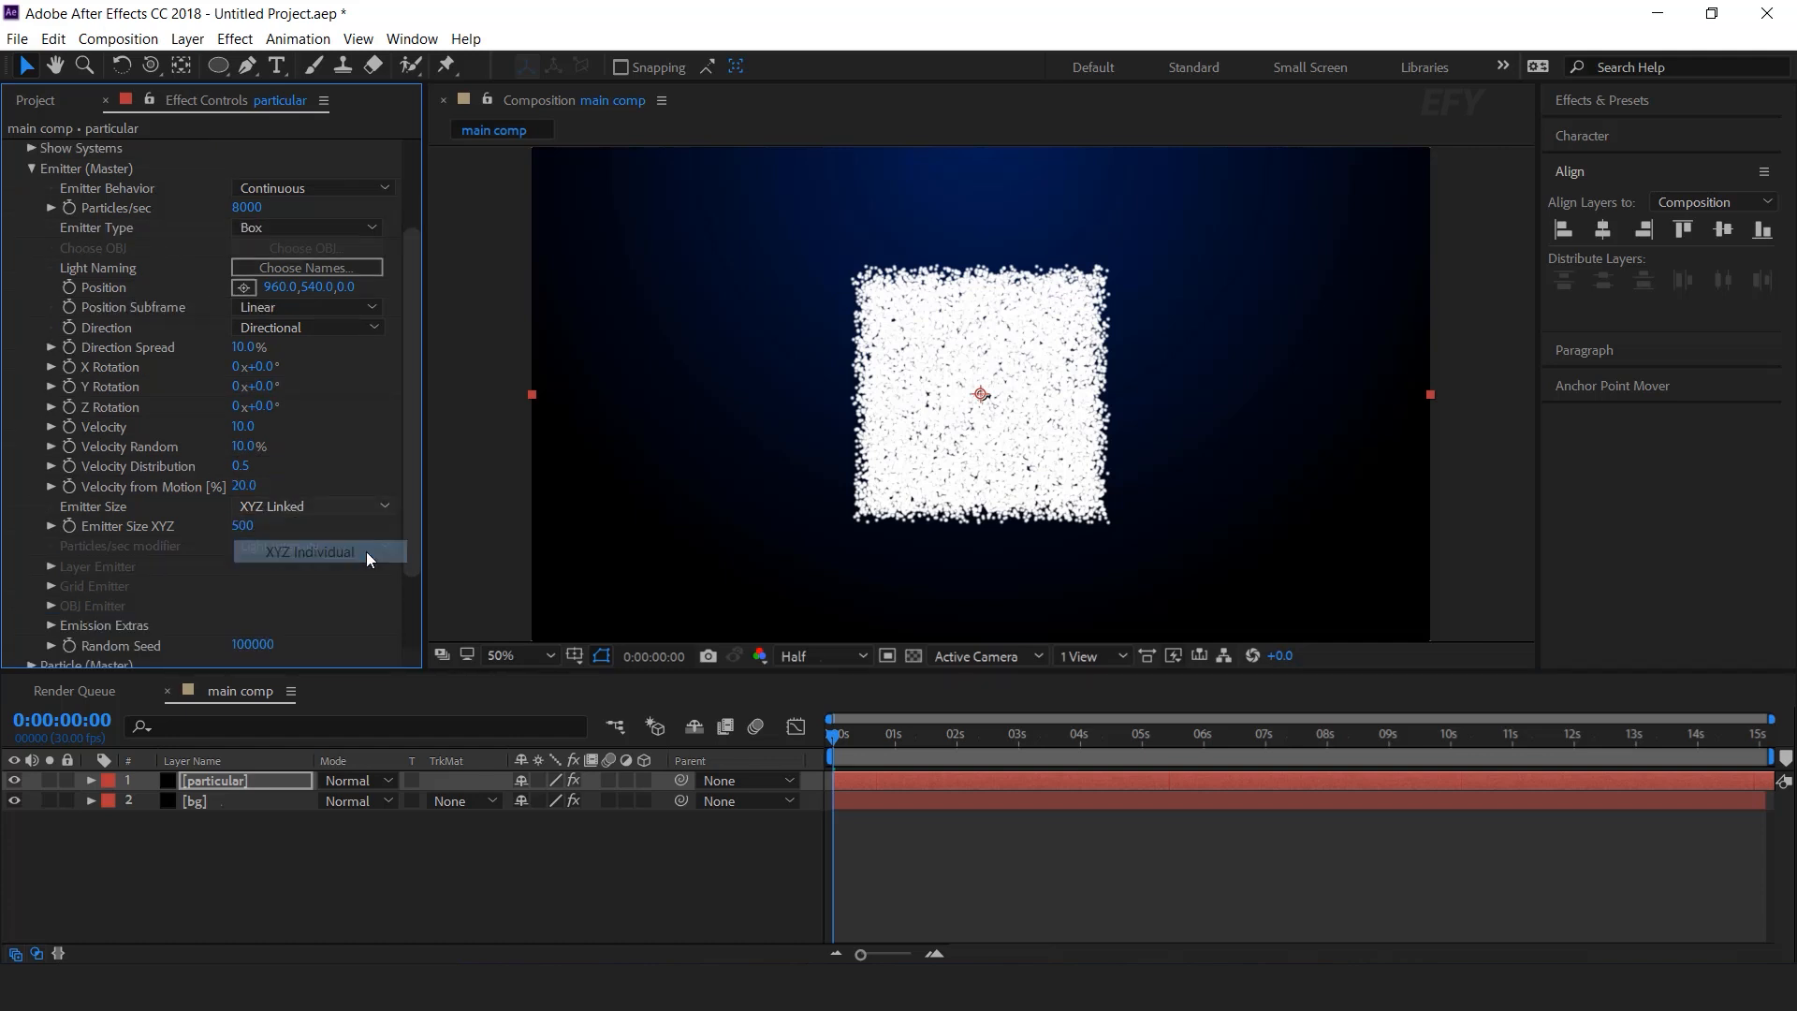
left_click(241, 526)
type("2000")
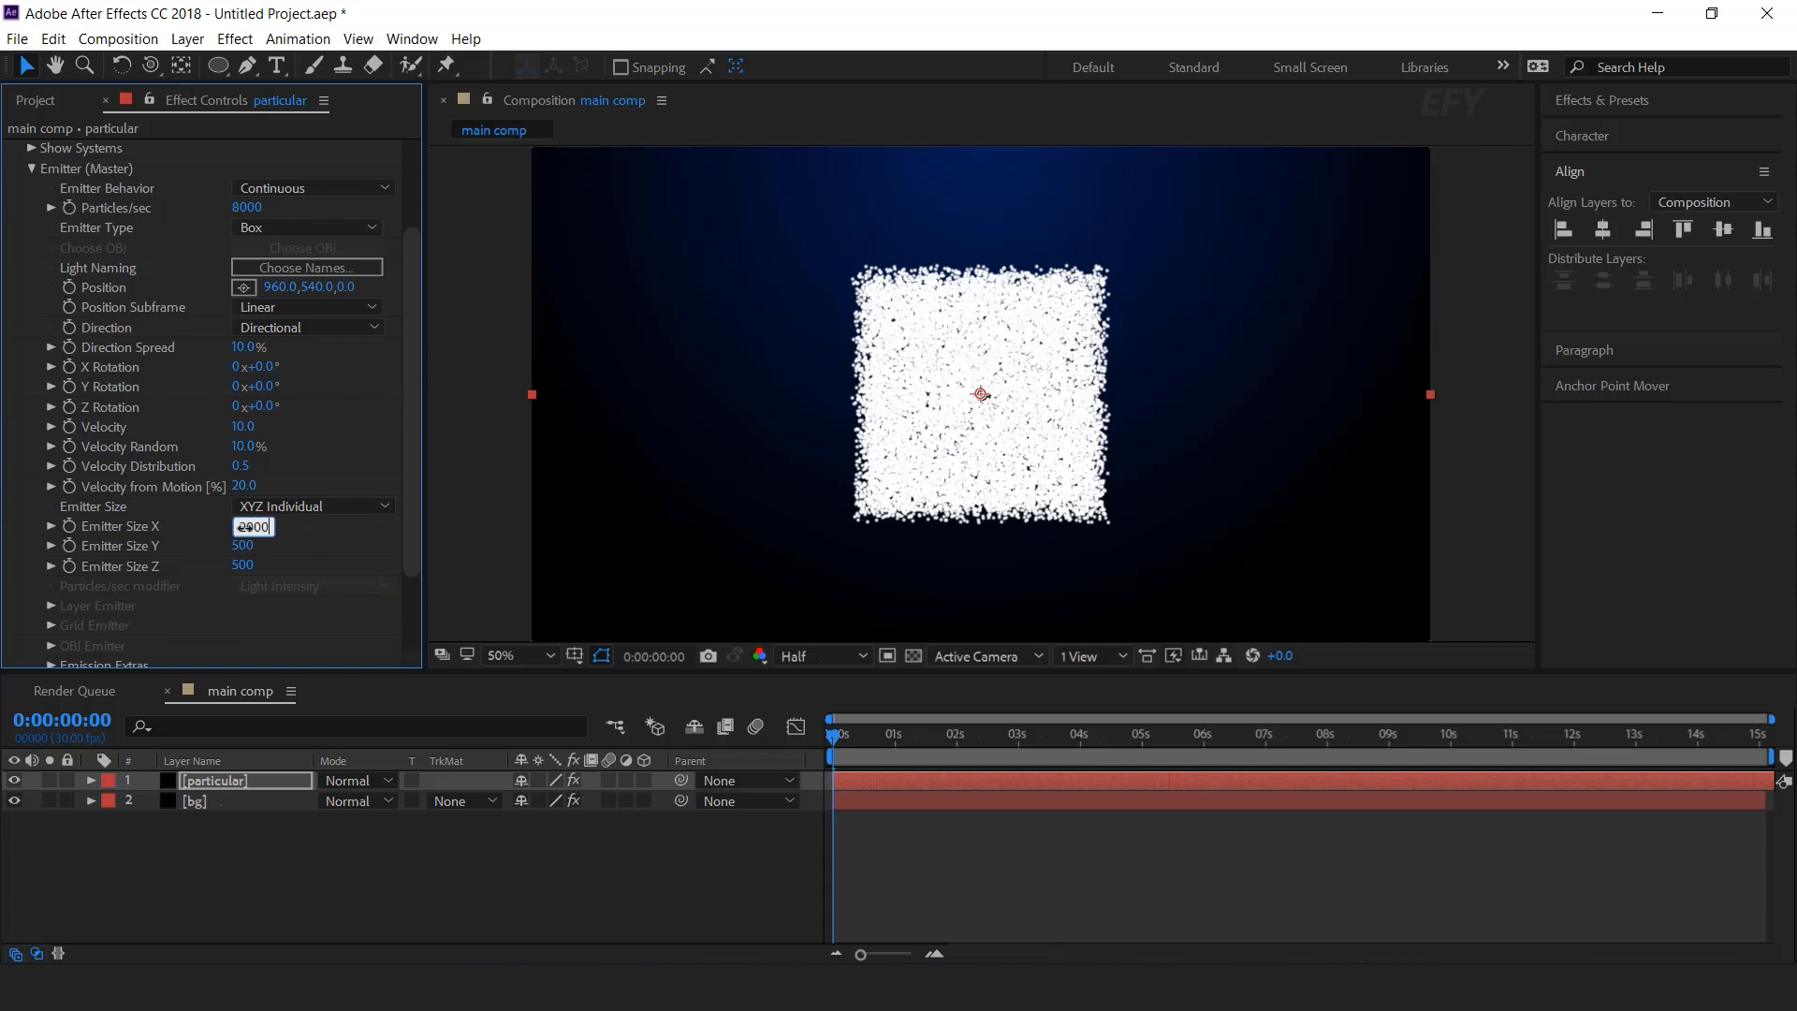
key("Return")
left_click(242, 546)
type("0")
key("Return")
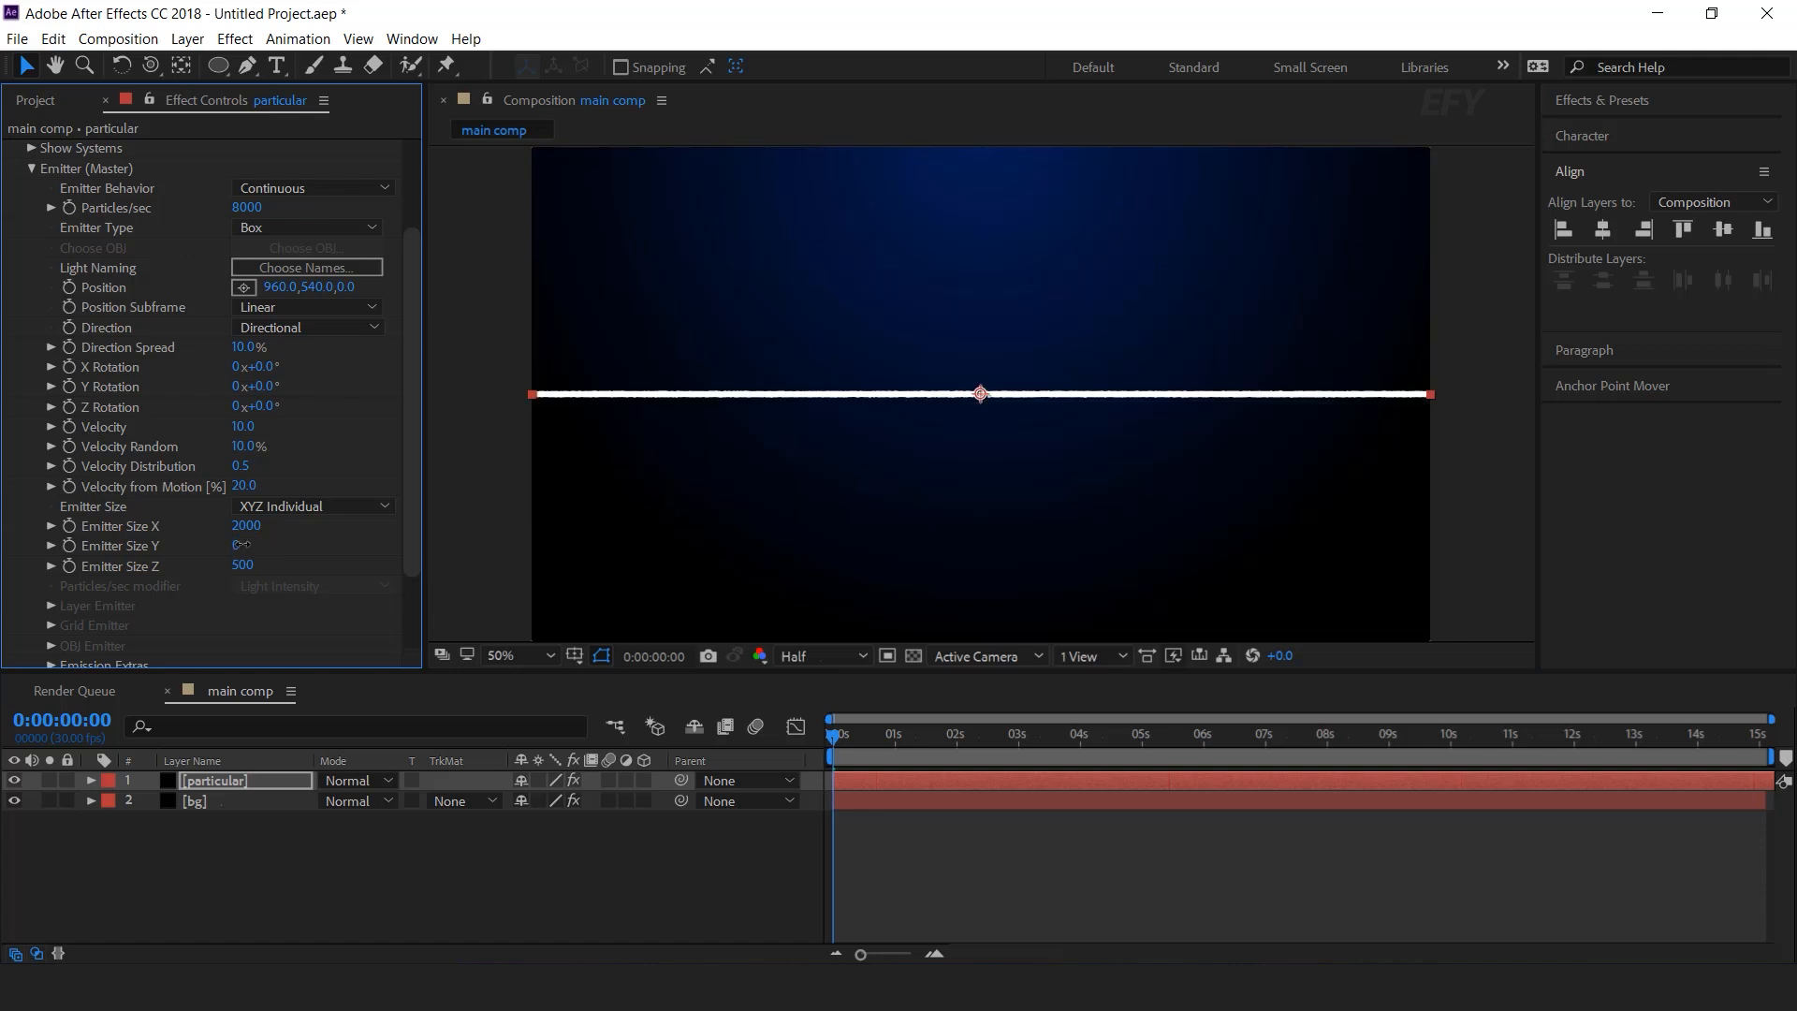
left_click(241, 565)
type("2000")
key("Return")
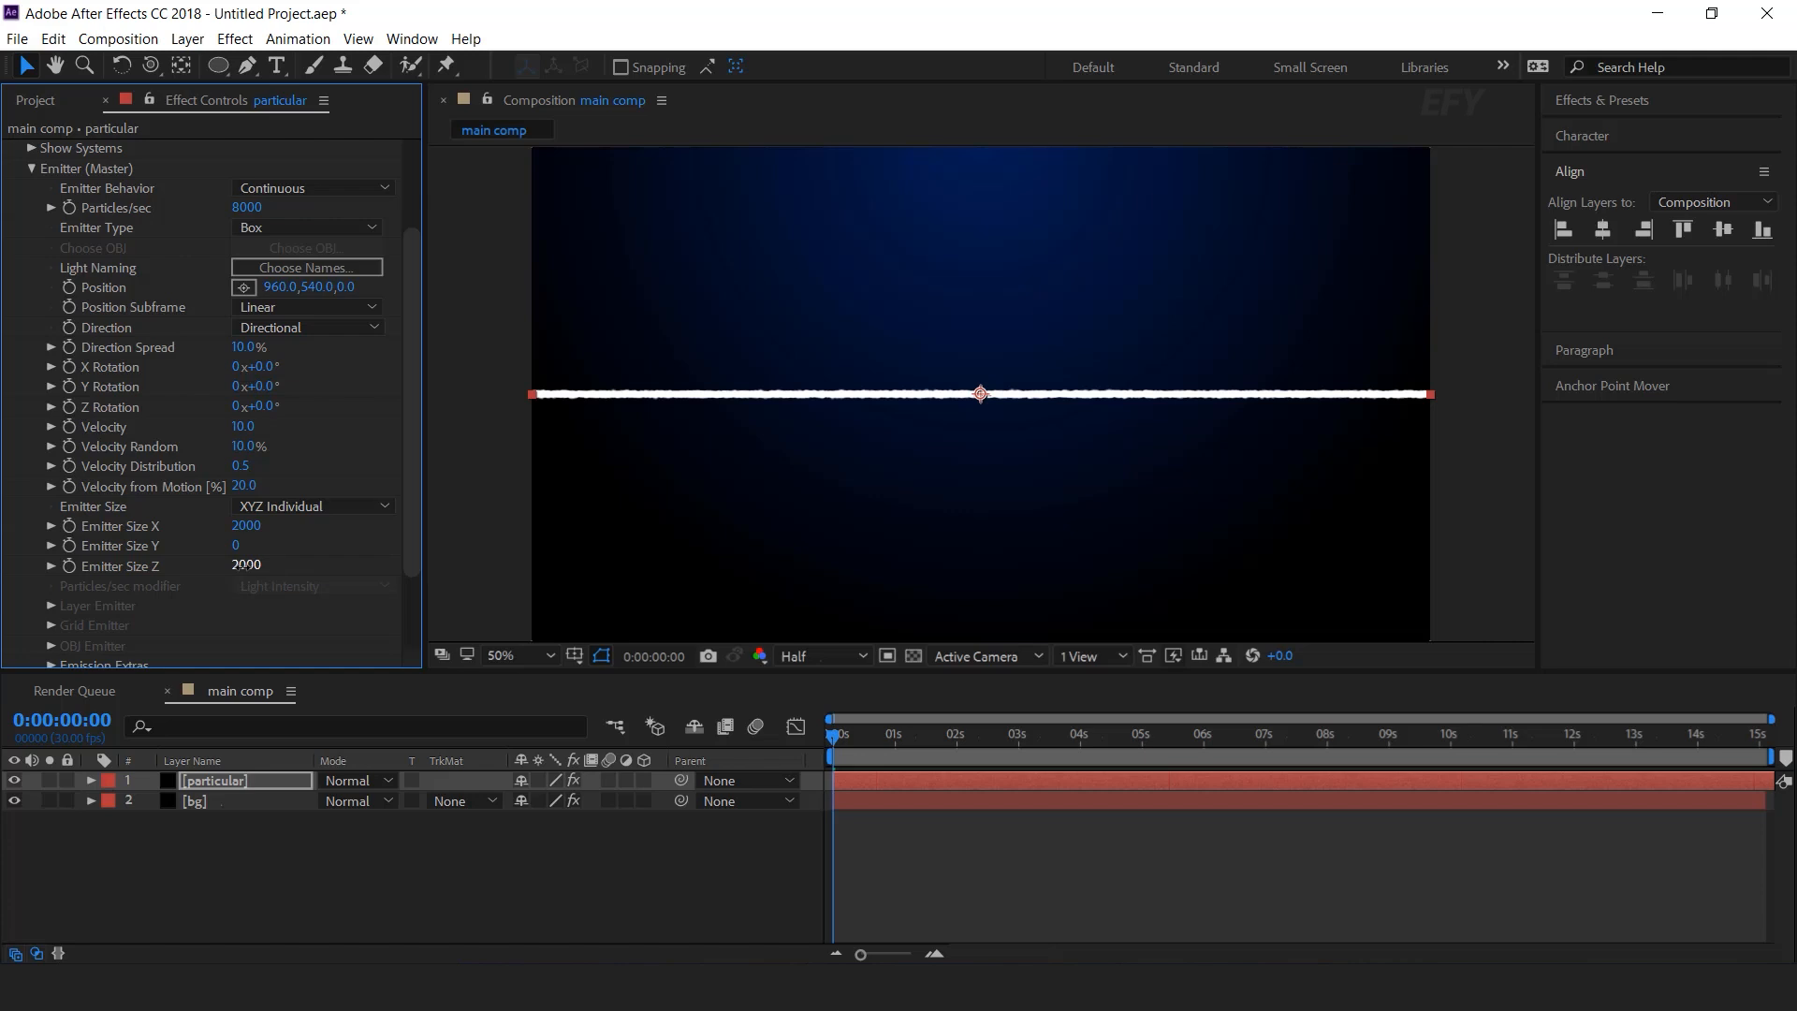
Set Particular's particle life random to 50% and the particle size to 1.5
scroll(164, 421, "up", 3)
left_click(32, 273)
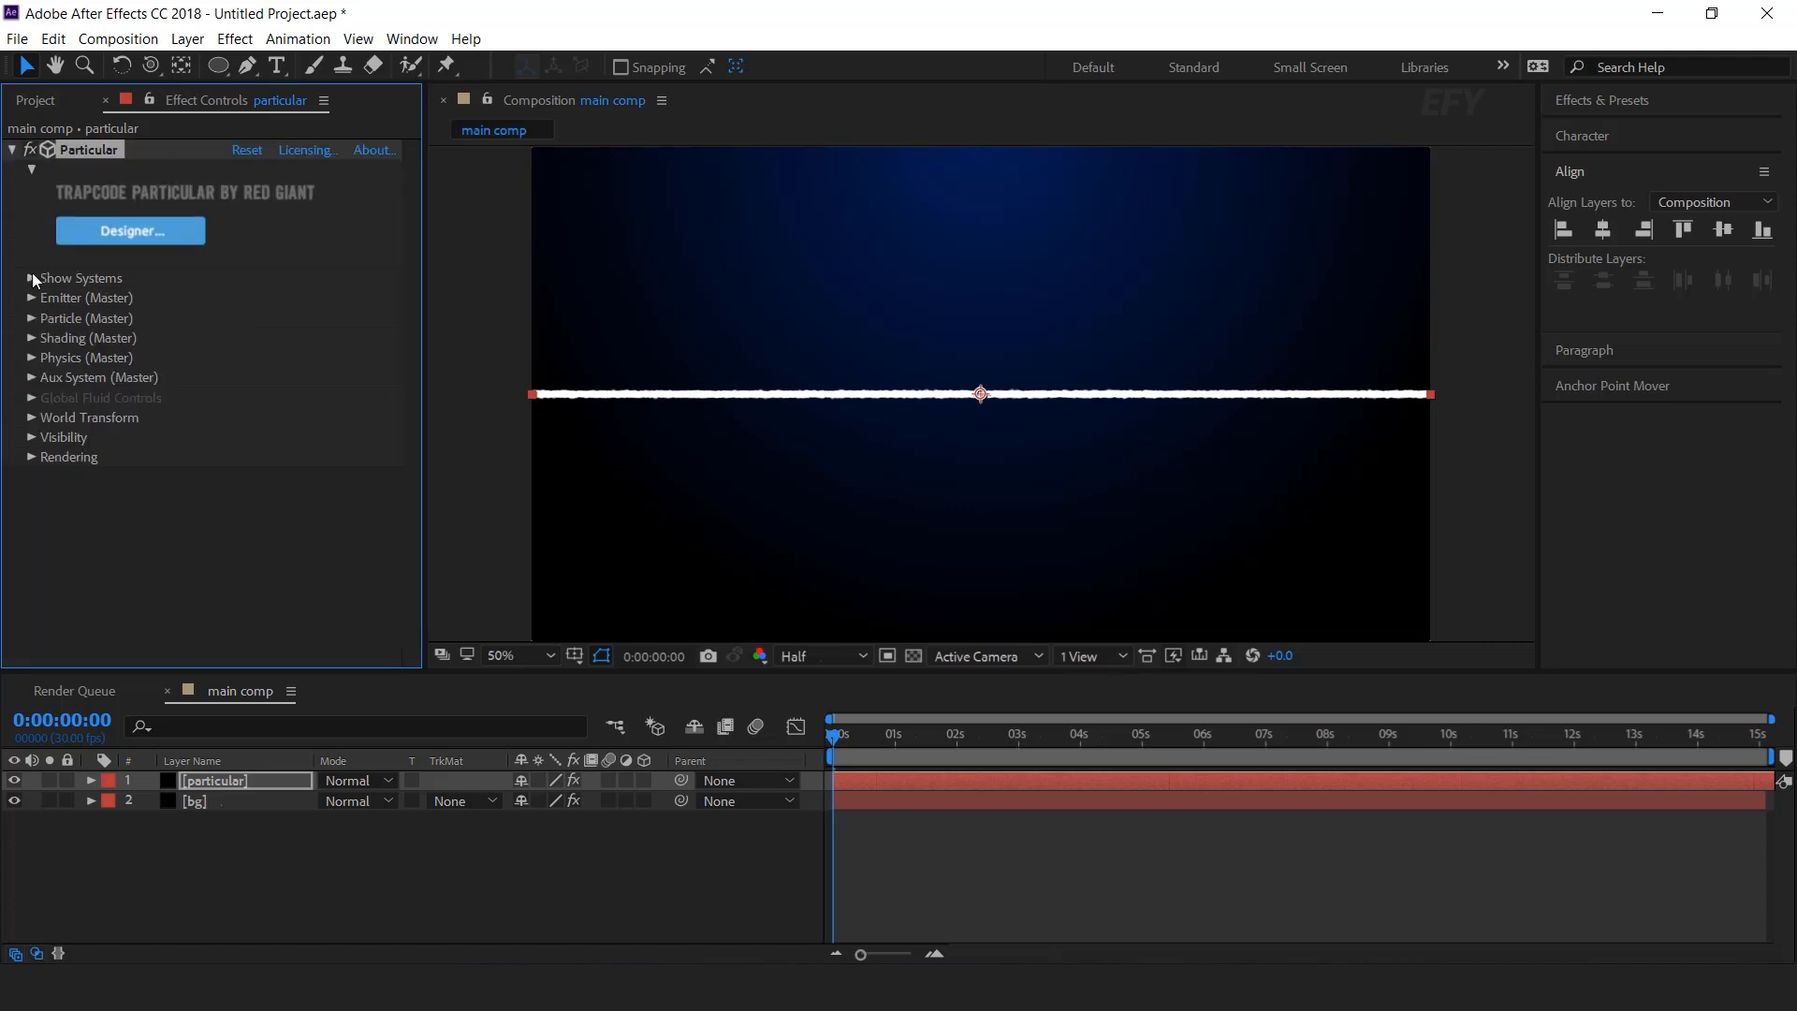
left_click(35, 317)
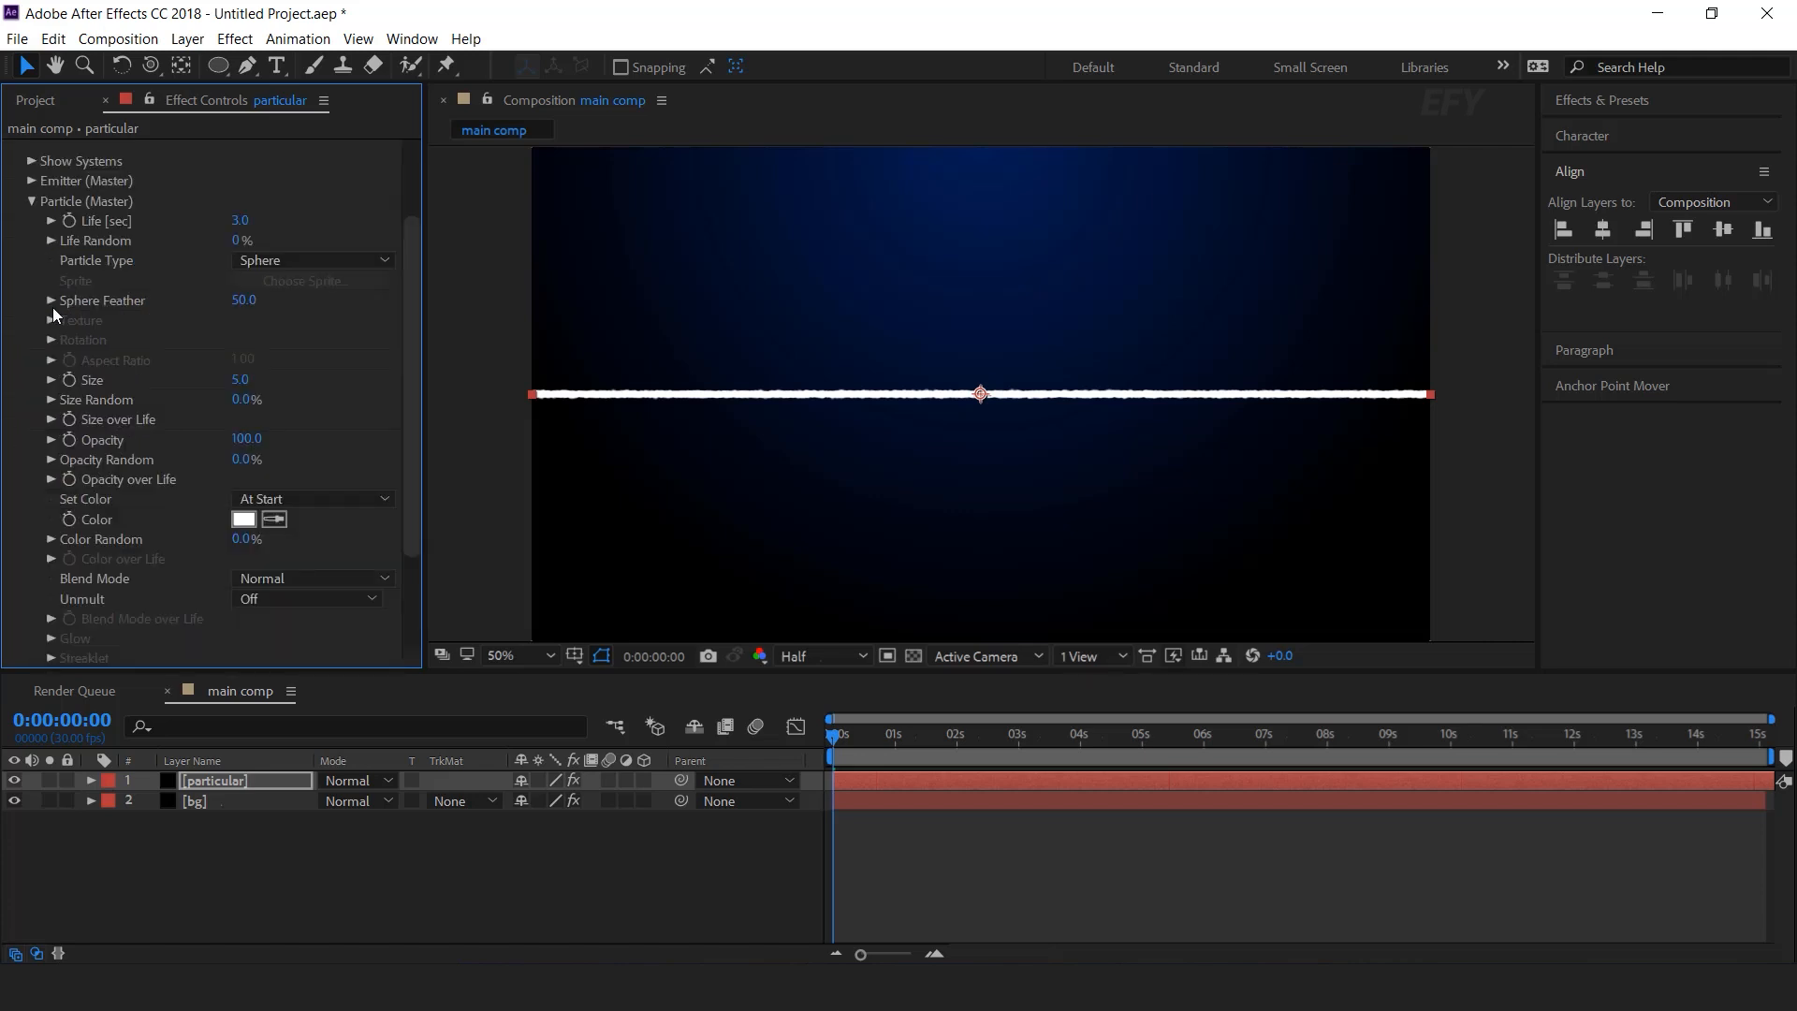
left_click(236, 240)
type("50")
key("Return")
left_click(241, 380)
type("1.5")
key("Return")
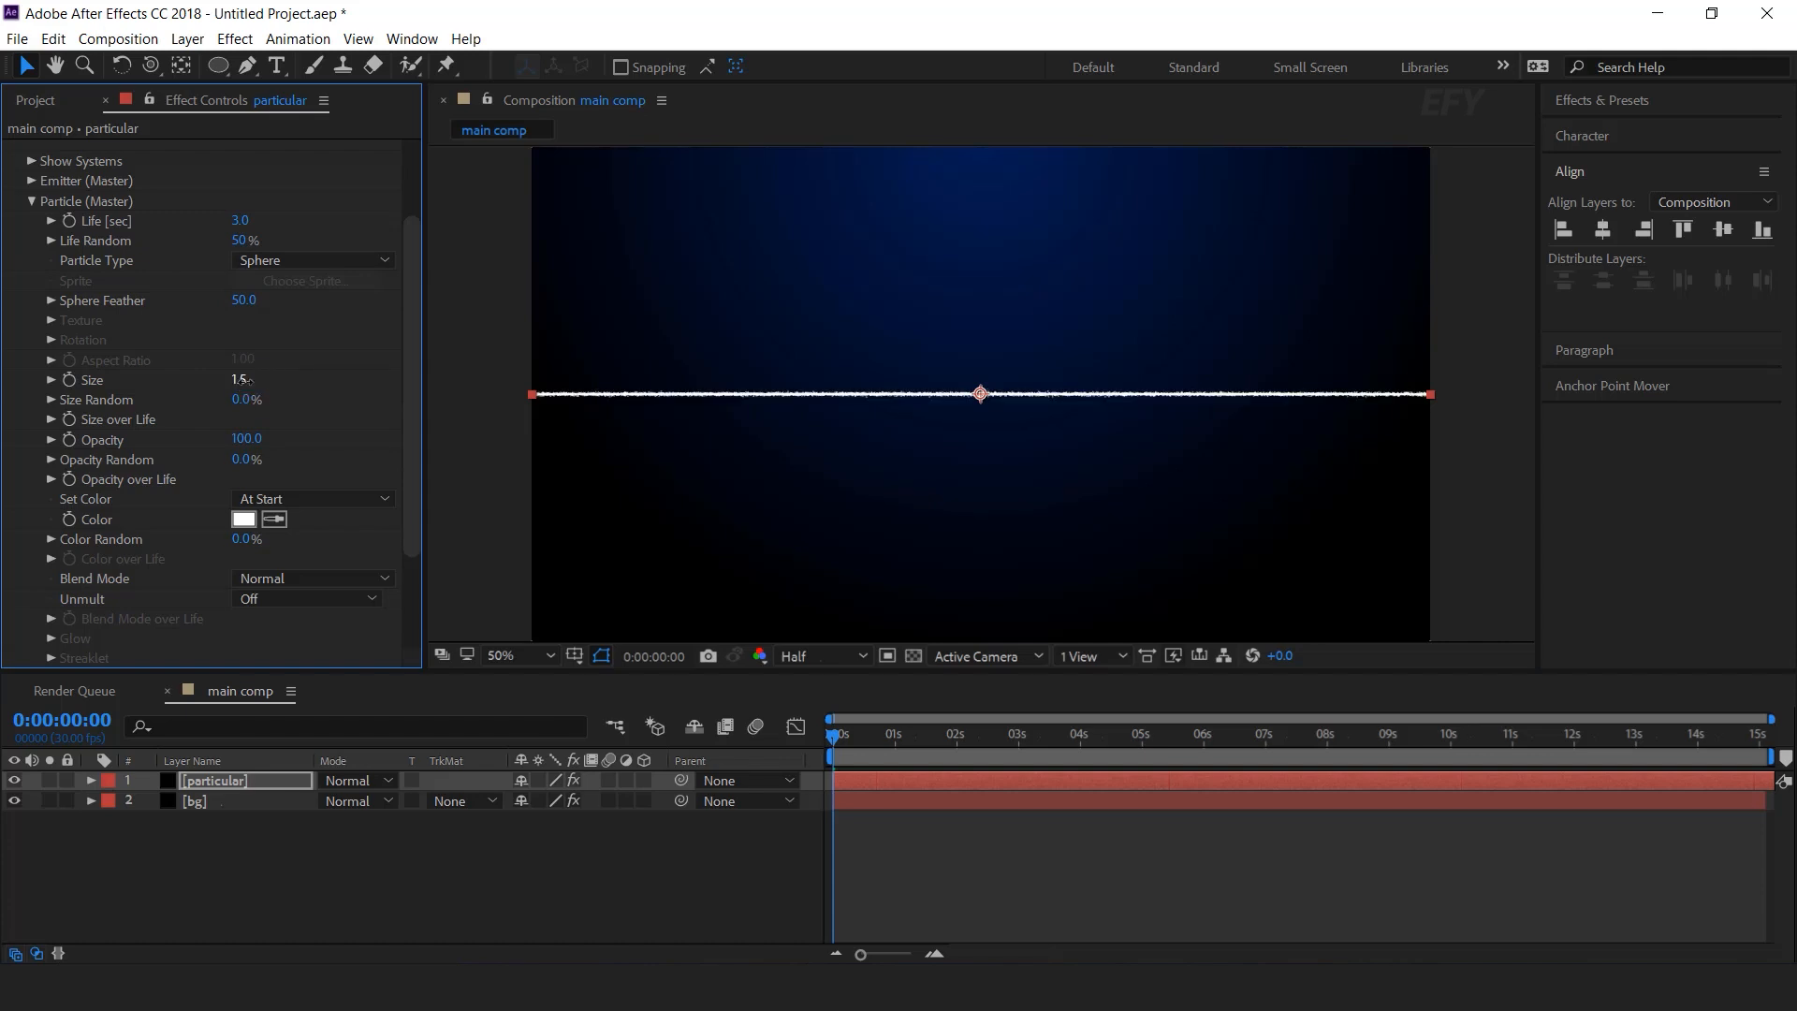
Set the particle size random to 50%
left_click(245, 401)
type("60")
key("Return")
Change the particle color to a bright blue and set the particle blend mode to Screen
left_click_drag(413, 397, 413, 445)
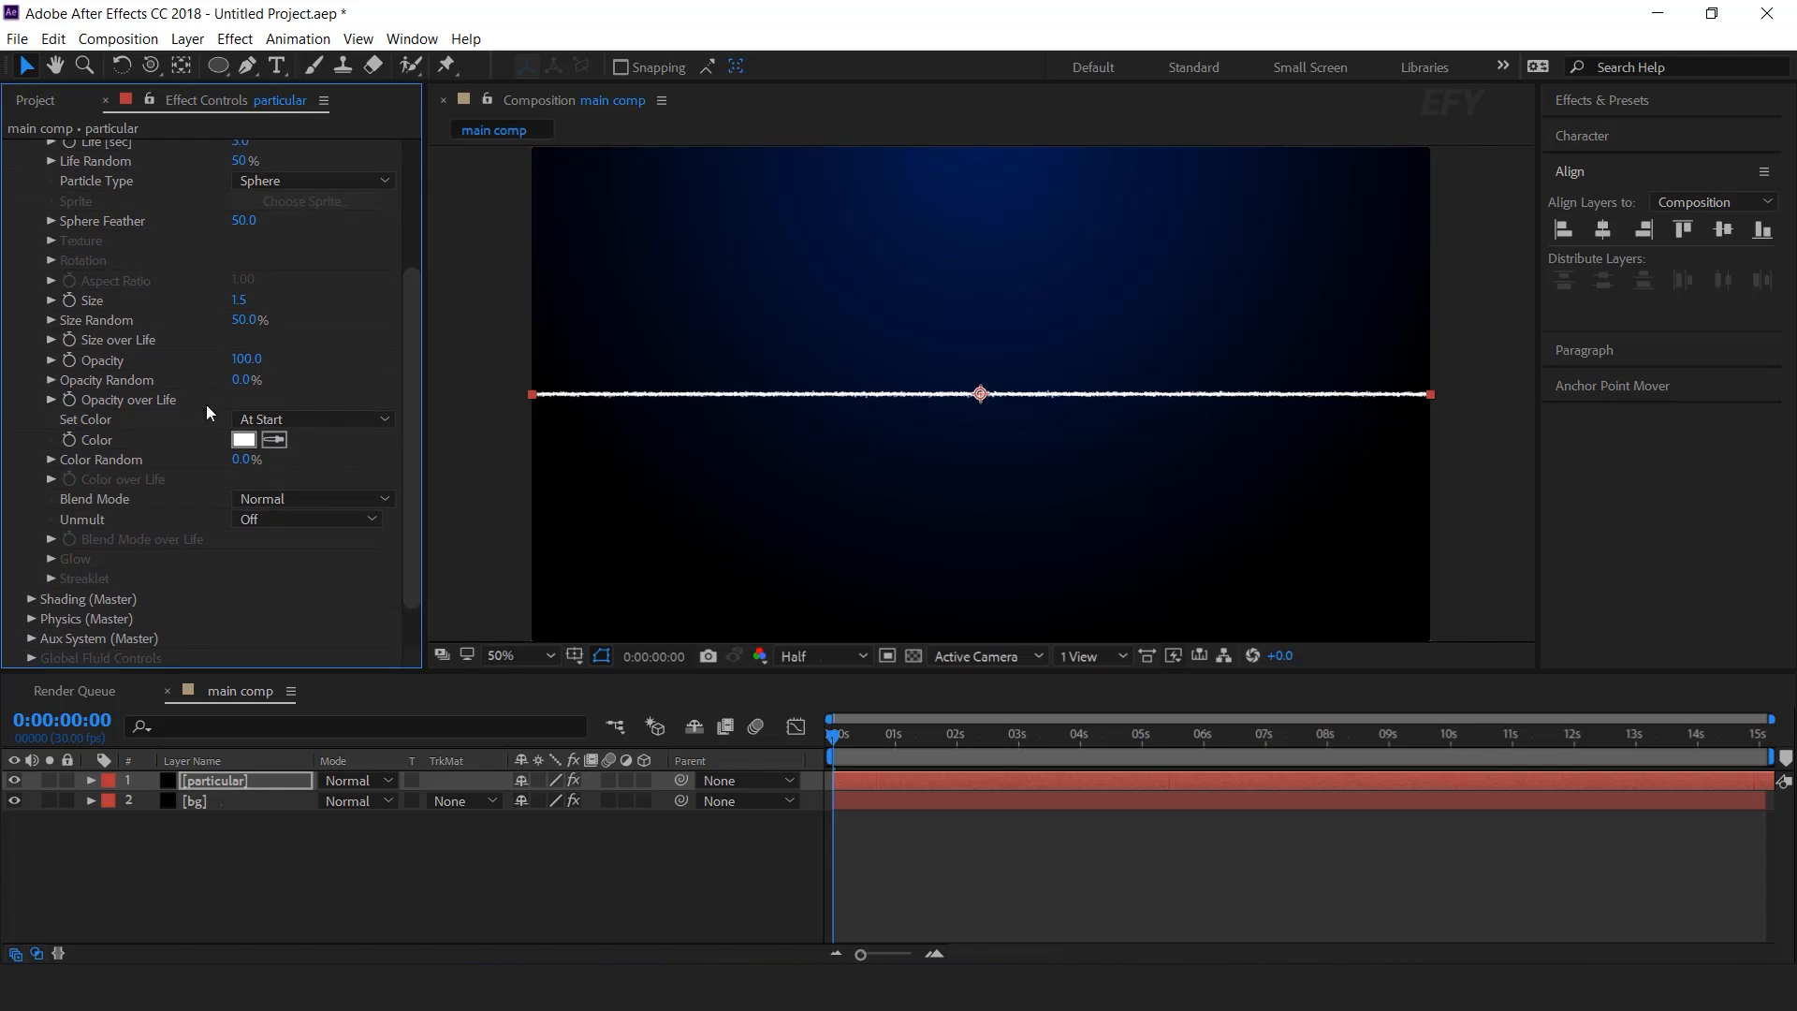
left_click(245, 444)
left_click(463, 514)
left_click(413, 471)
left_click(462, 508)
left_click(428, 409)
left_click(647, 387)
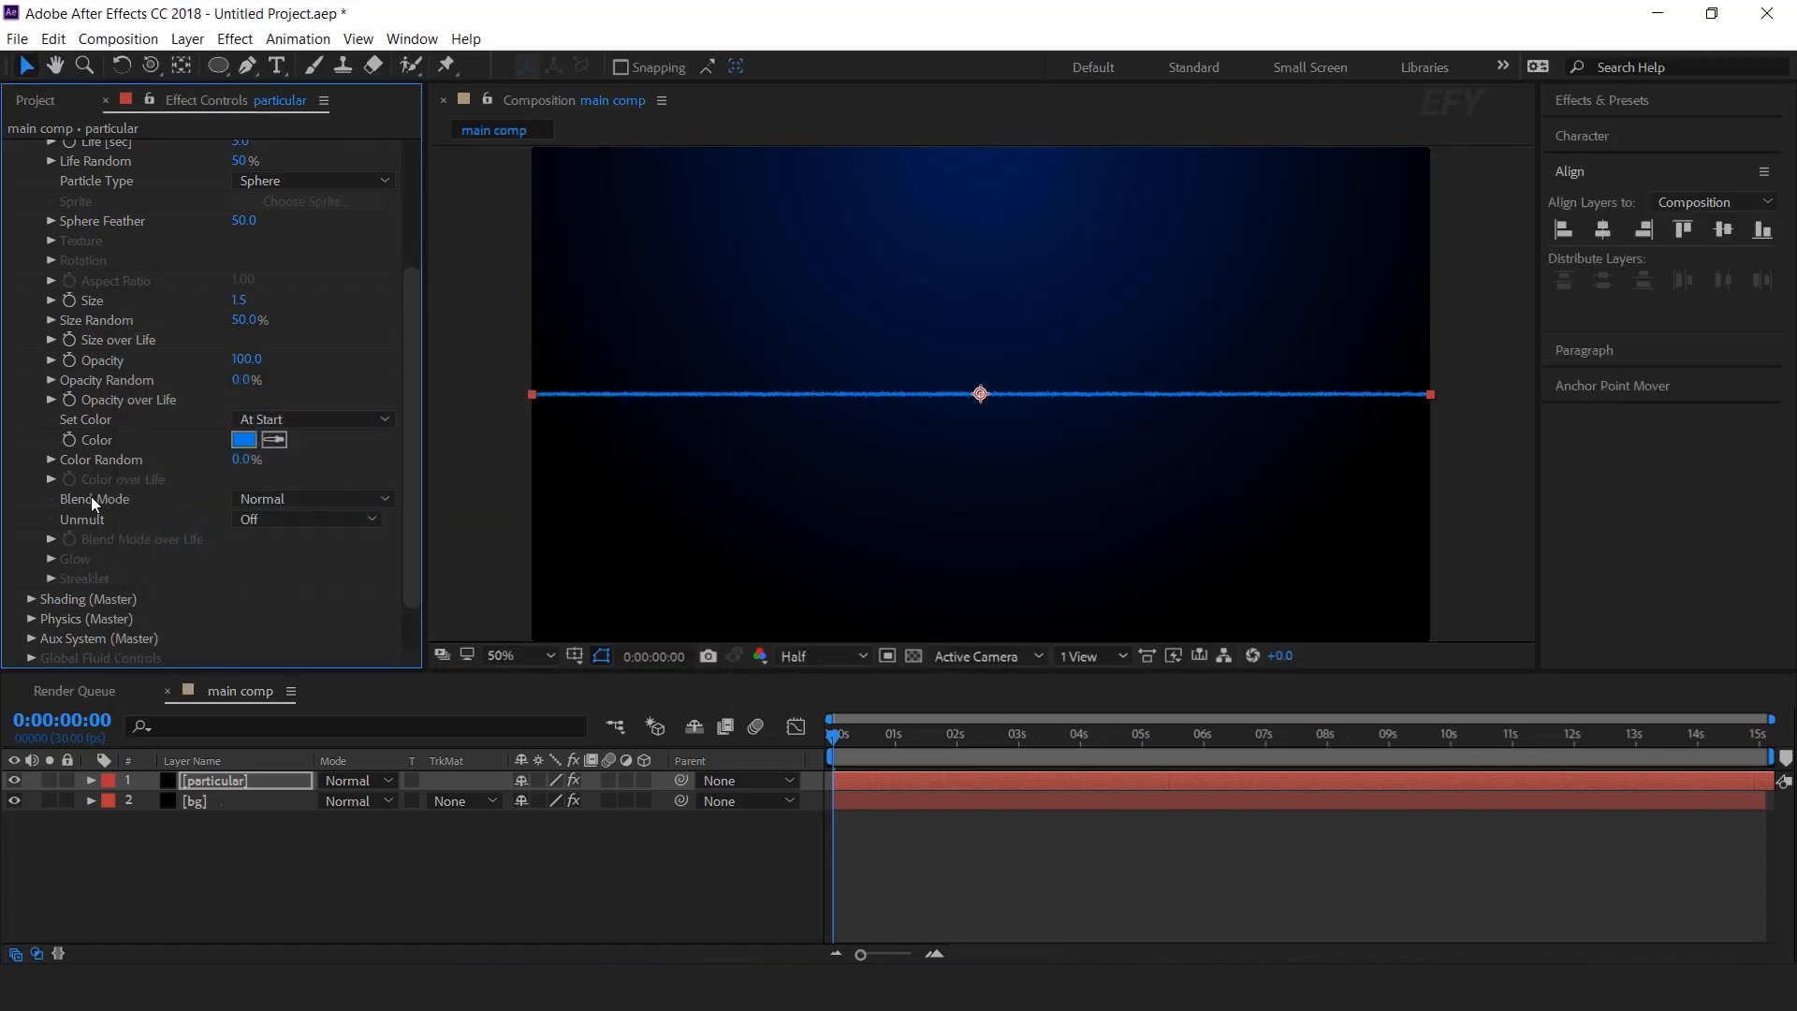
left_click(290, 499)
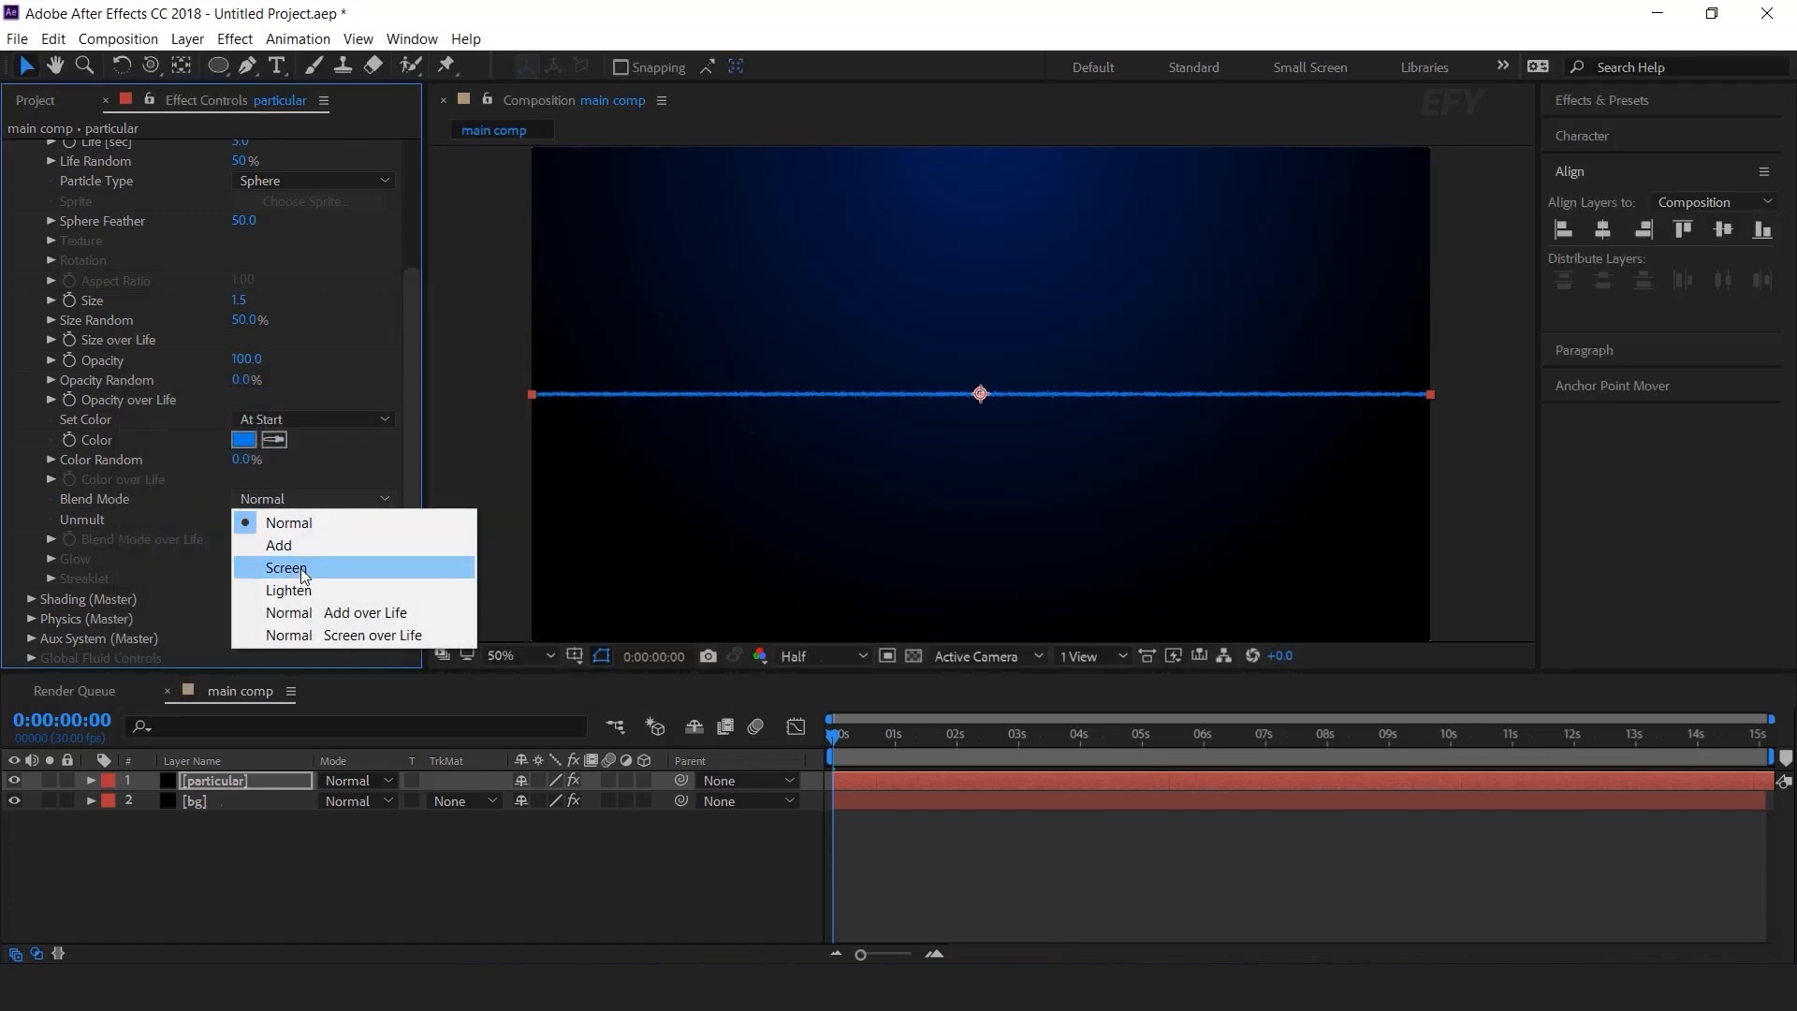
left_click(302, 569)
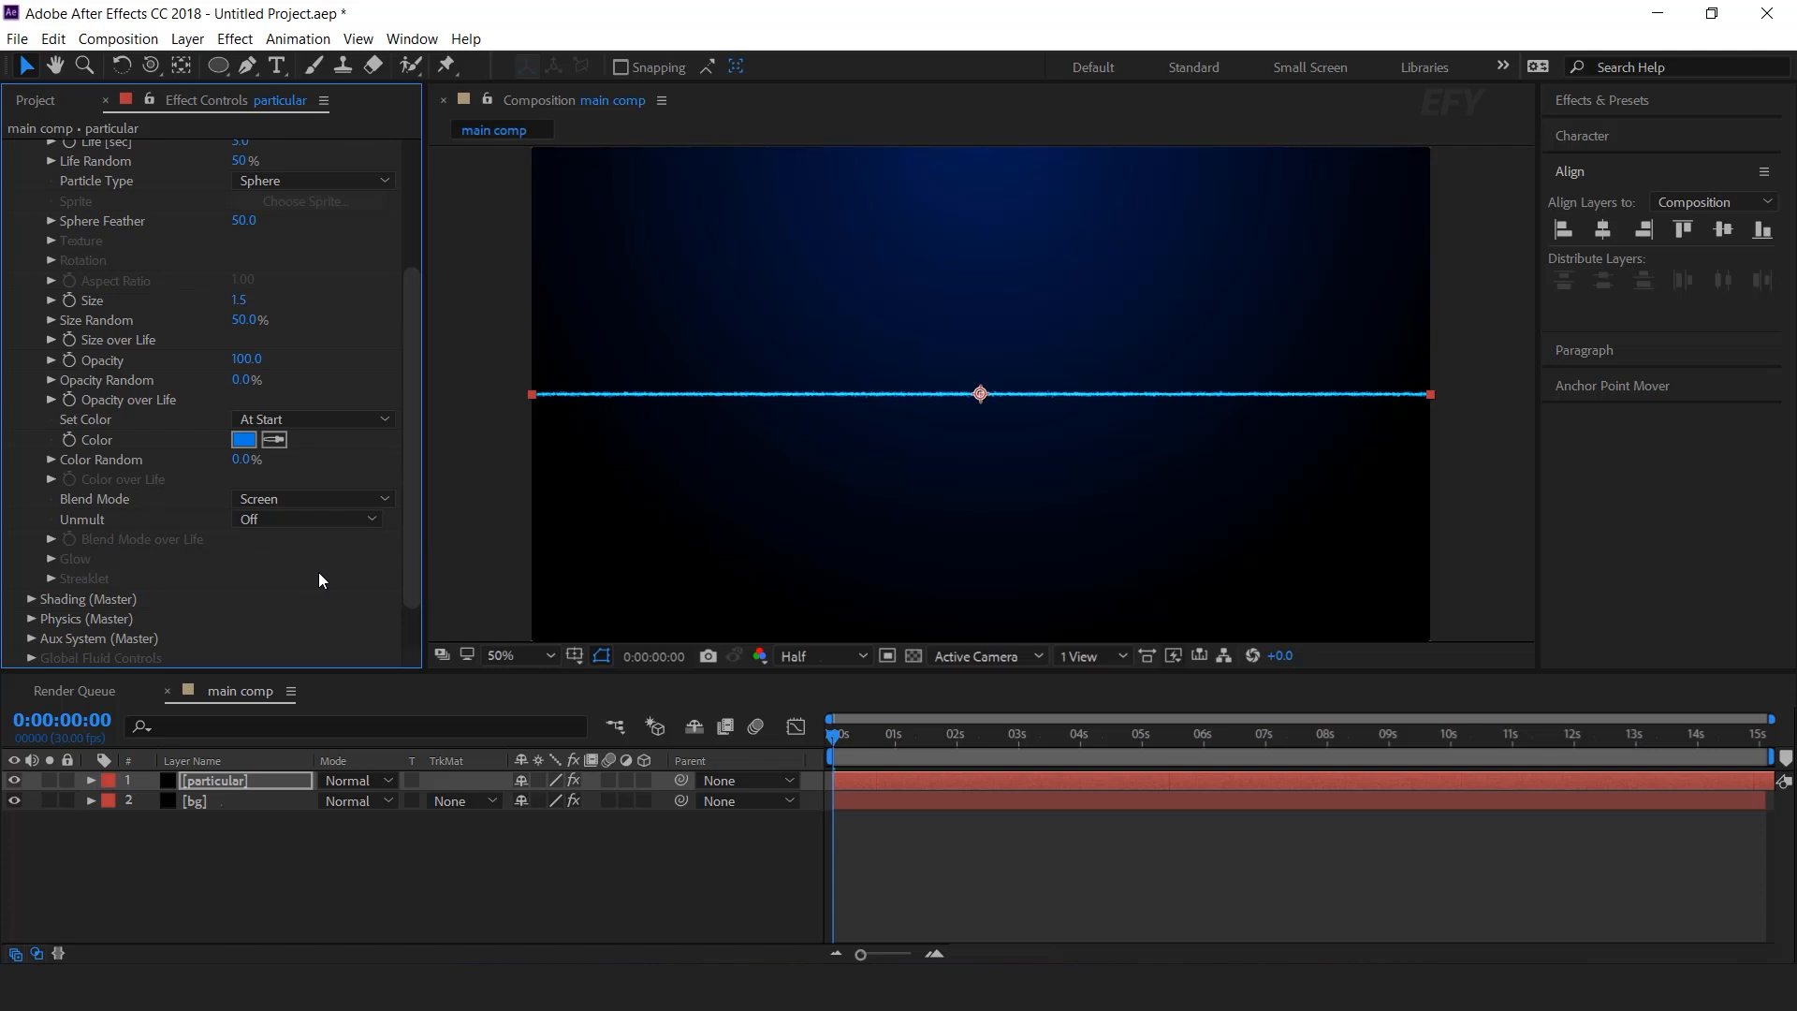
In Particular's Air physics settings, set the spin frequency to 5 and Wind Y to 4
scroll(413, 500, "up", 3)
left_click(31, 250)
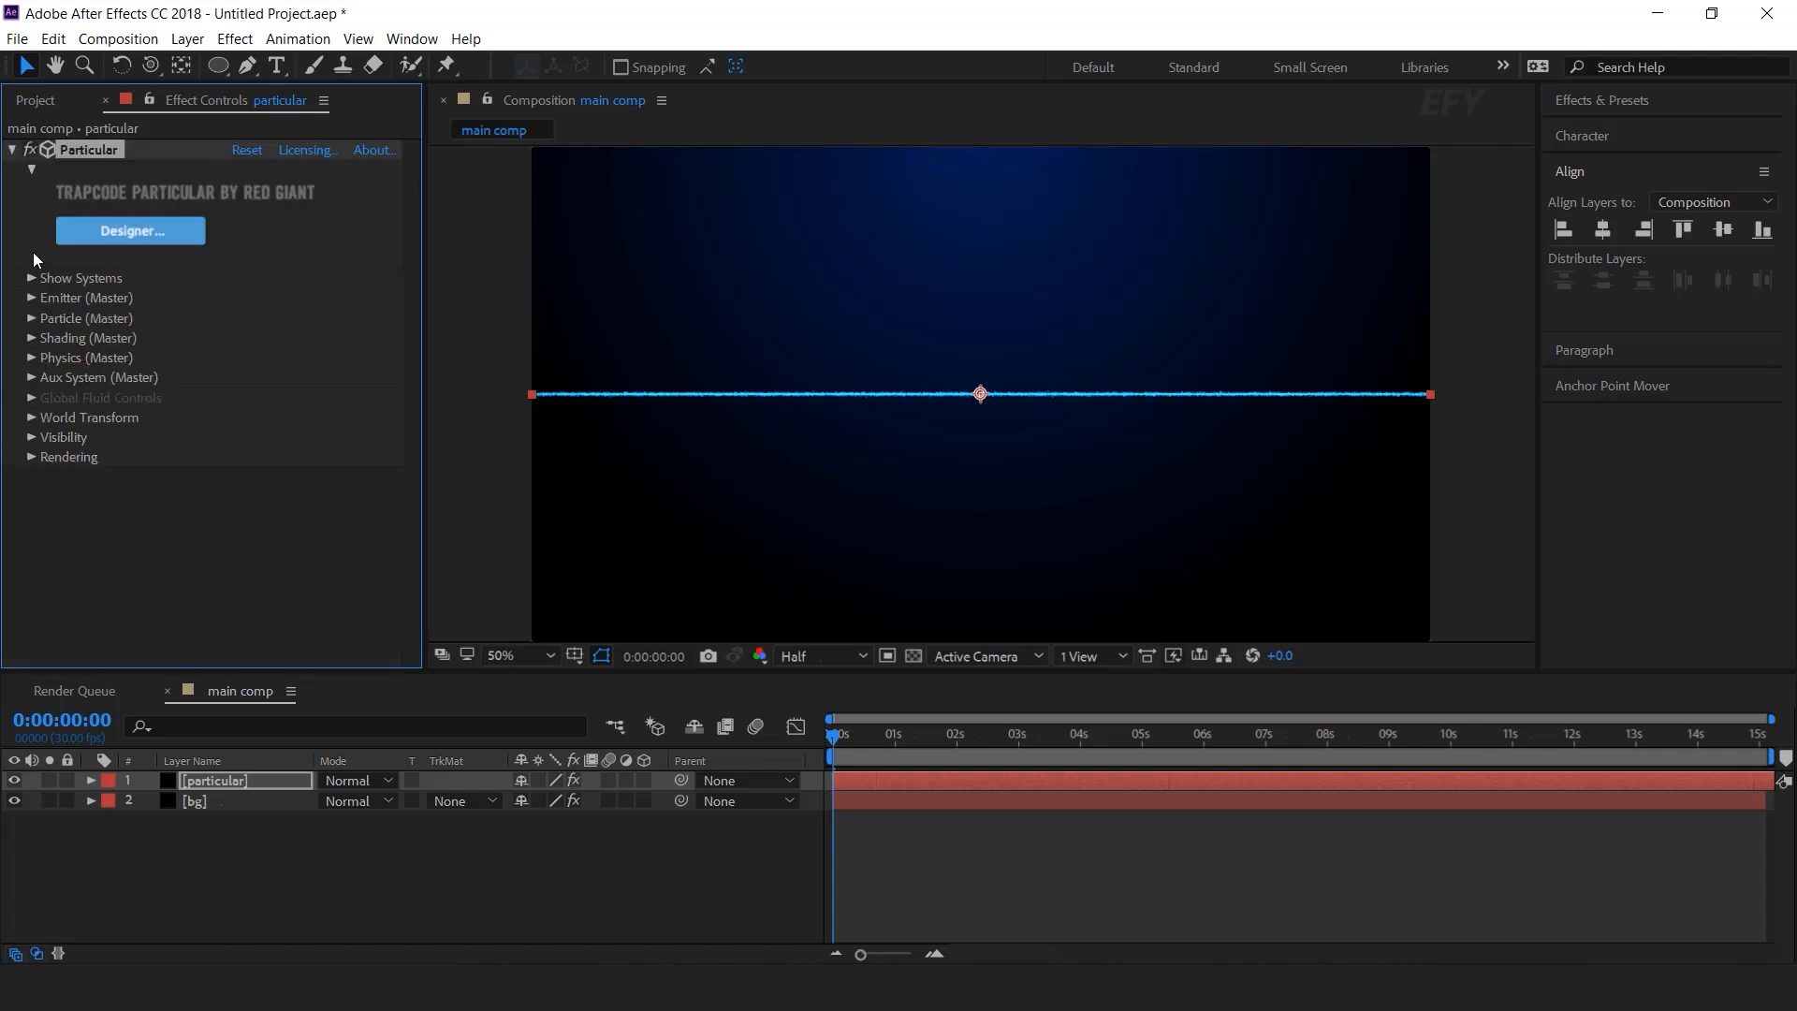
left_click(32, 359)
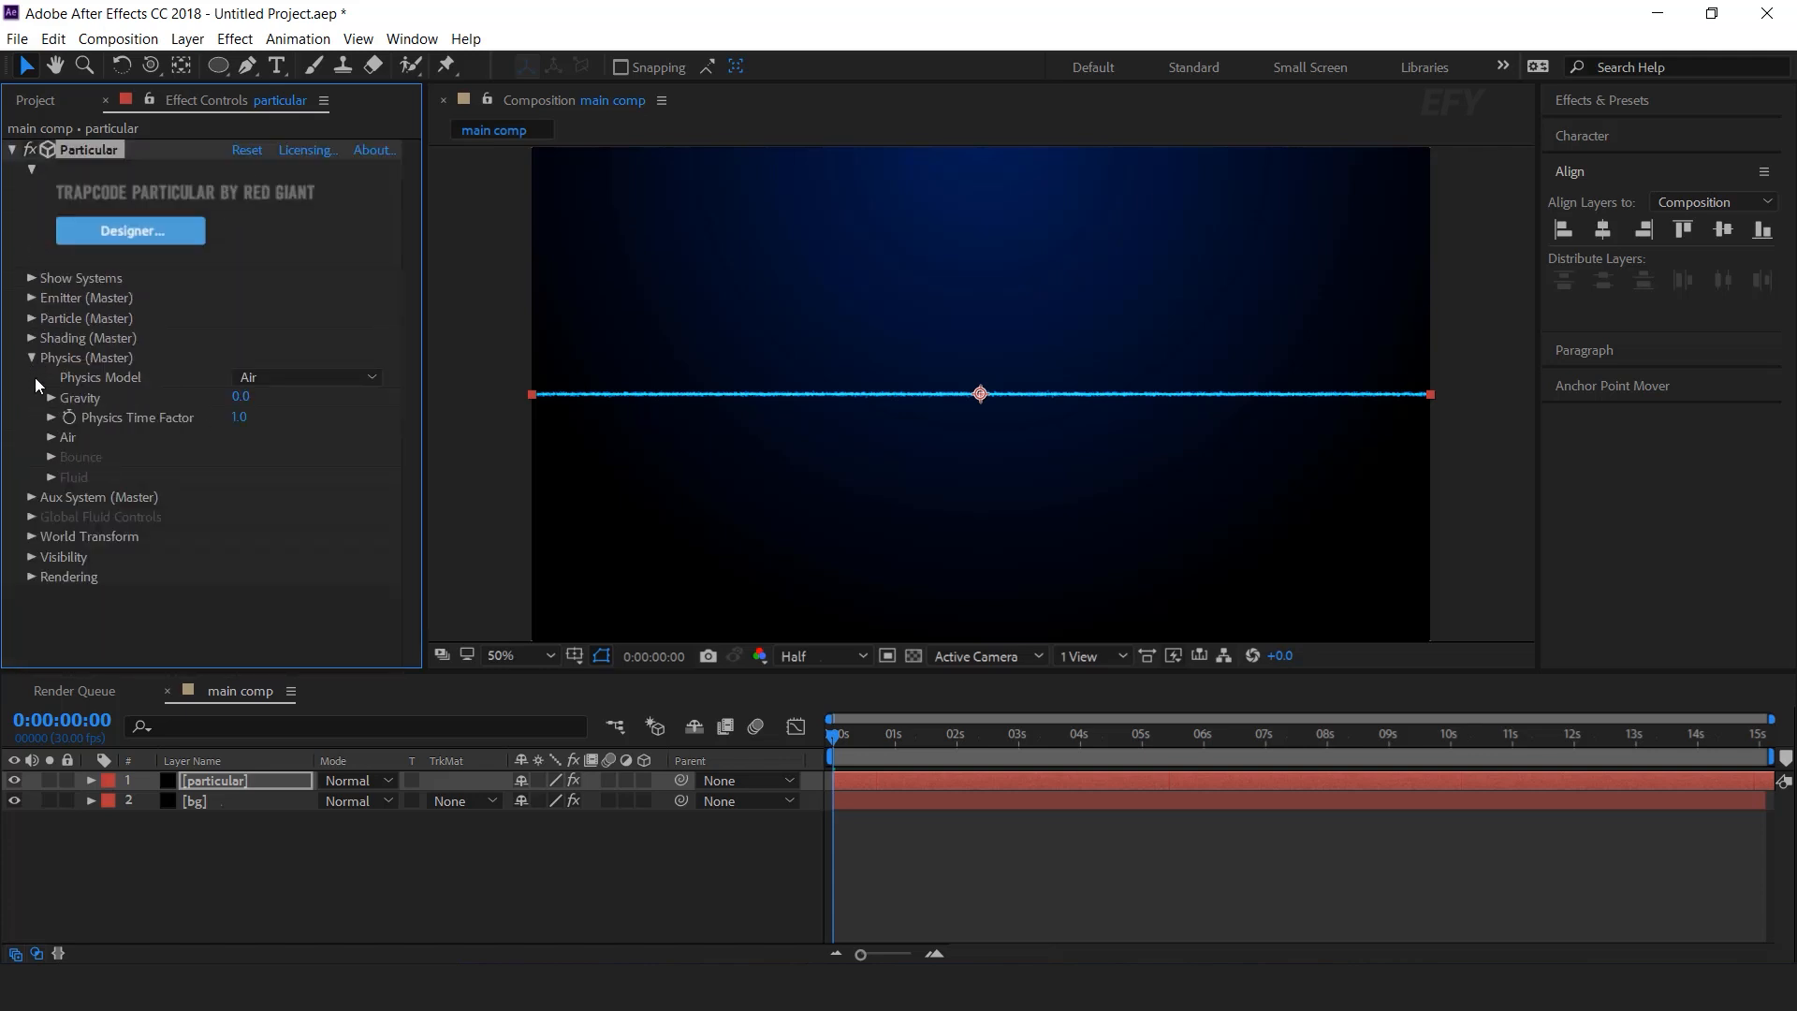
left_click(51, 437)
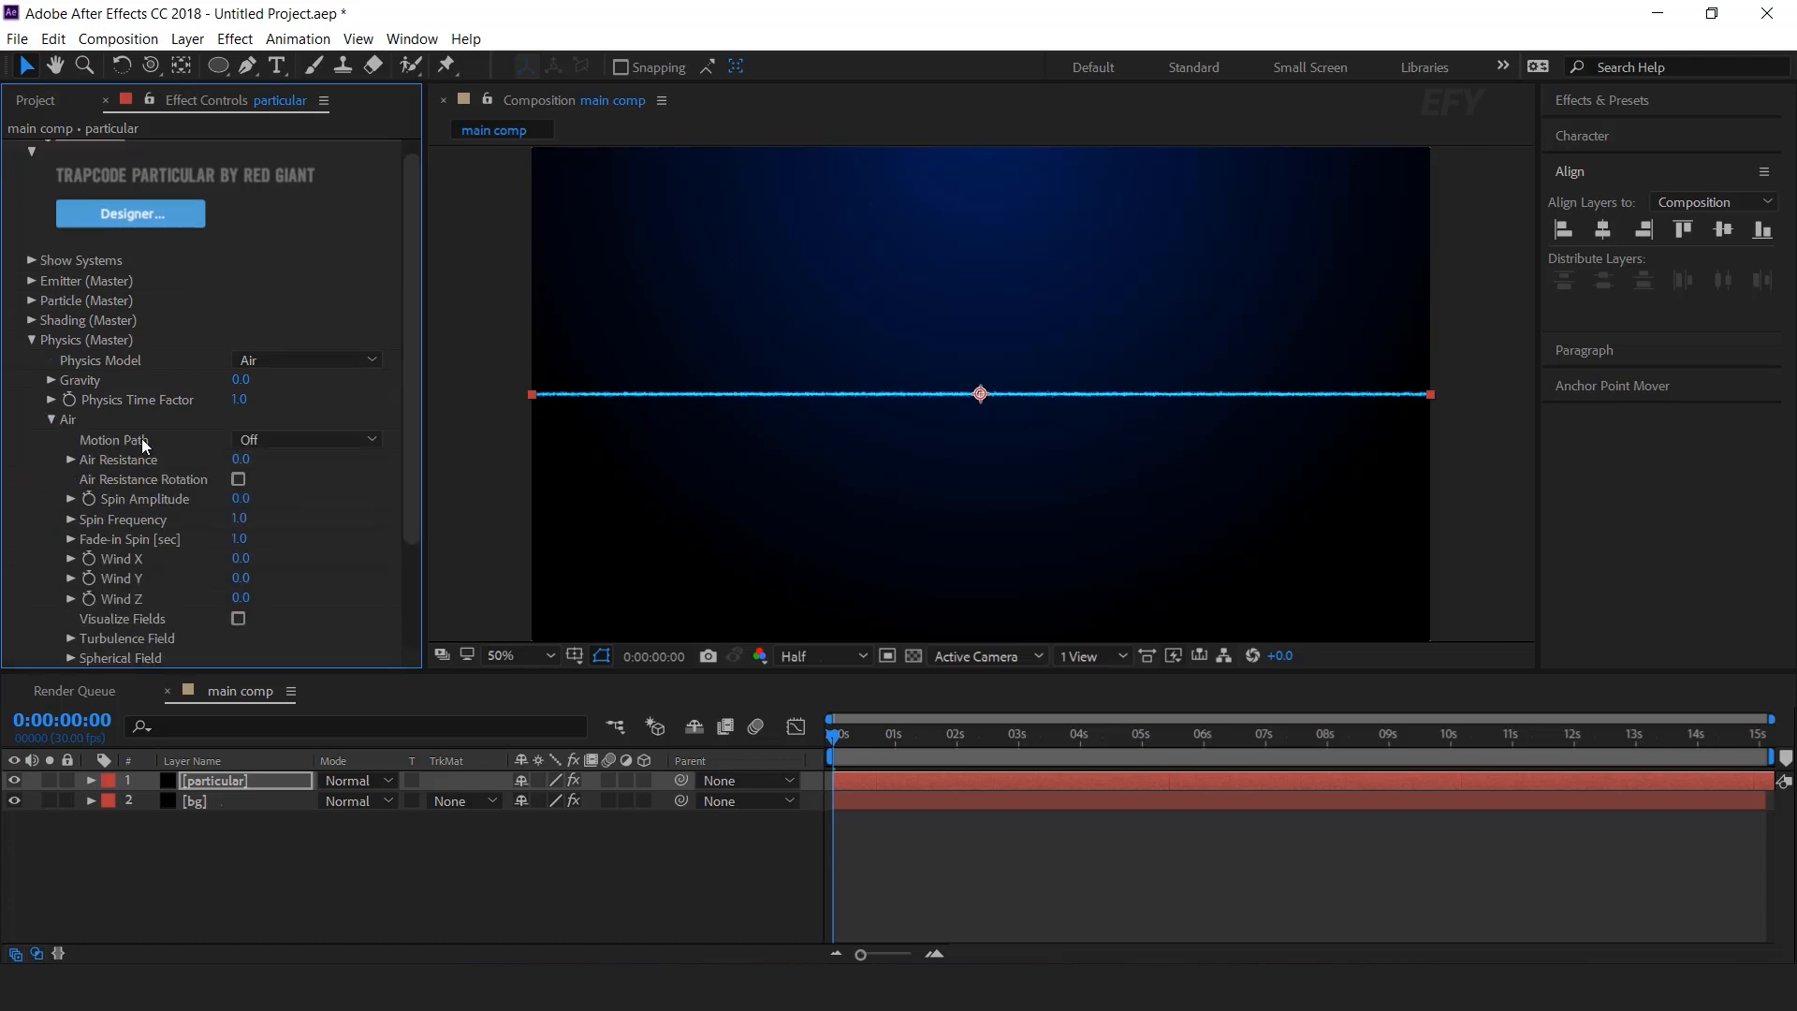
left_click(242, 519)
type("5")
key("Return")
left_click(241, 578)
type("4")
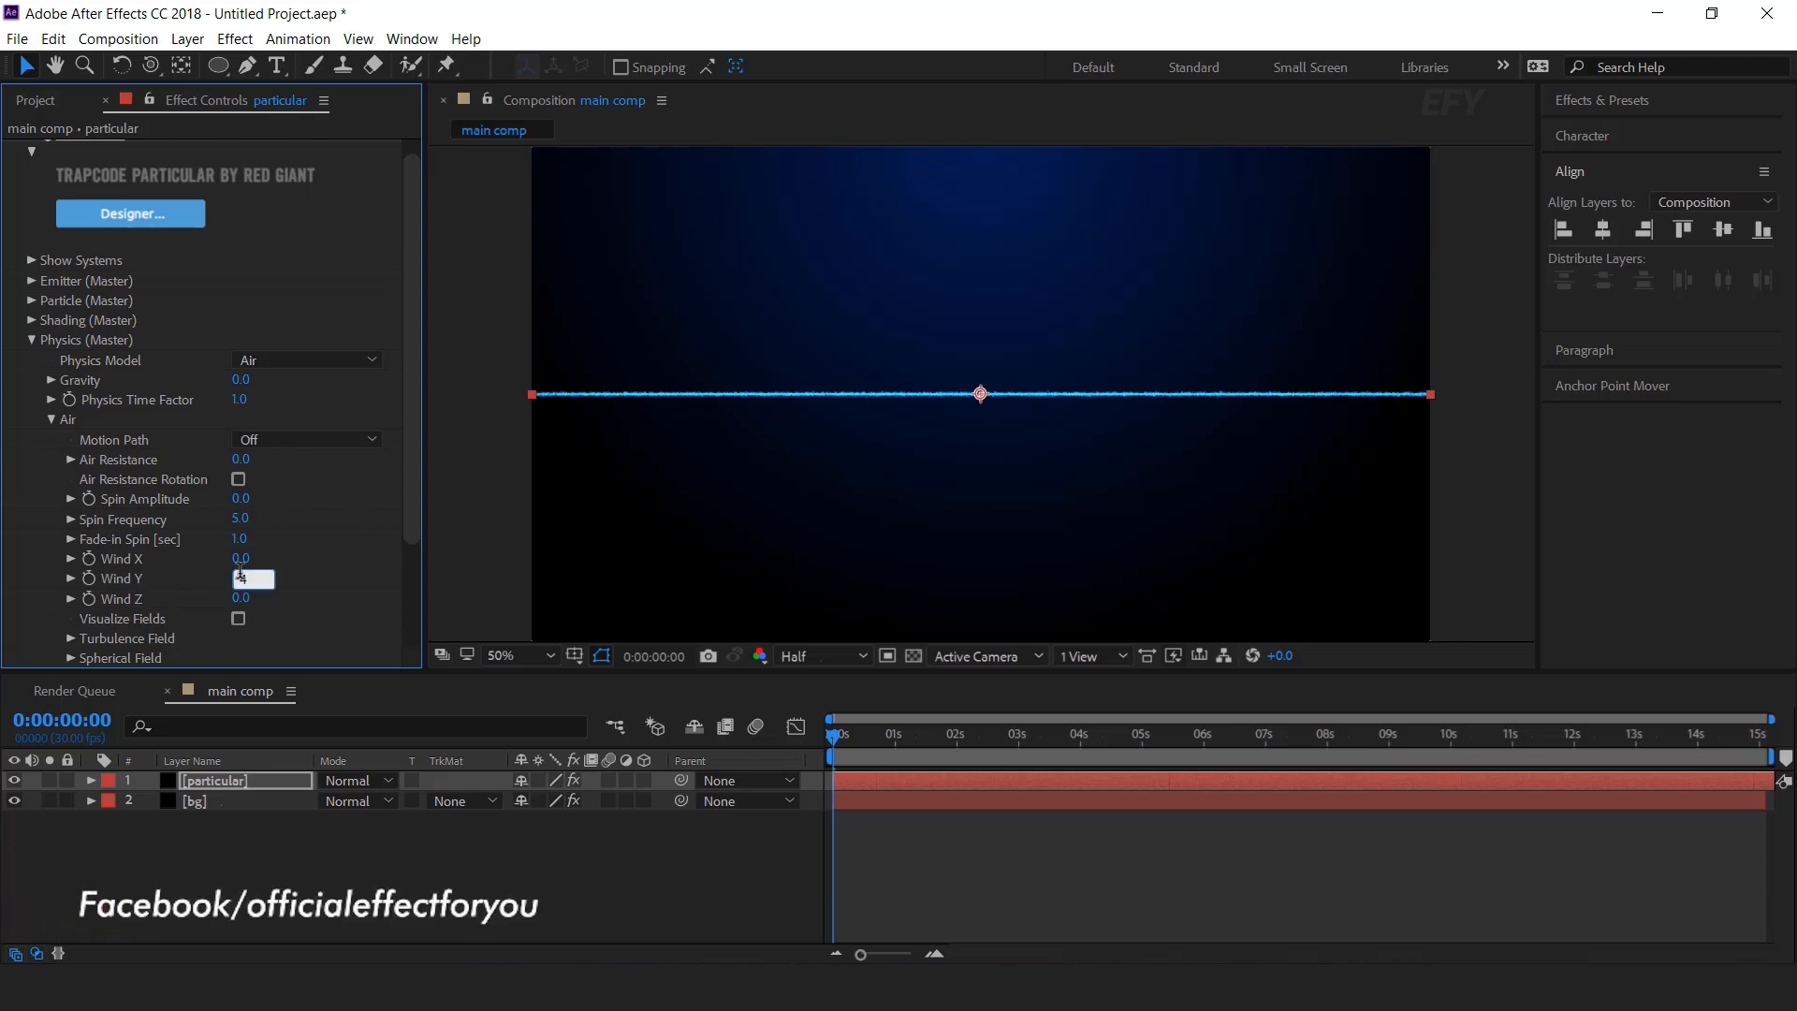
key("Return")
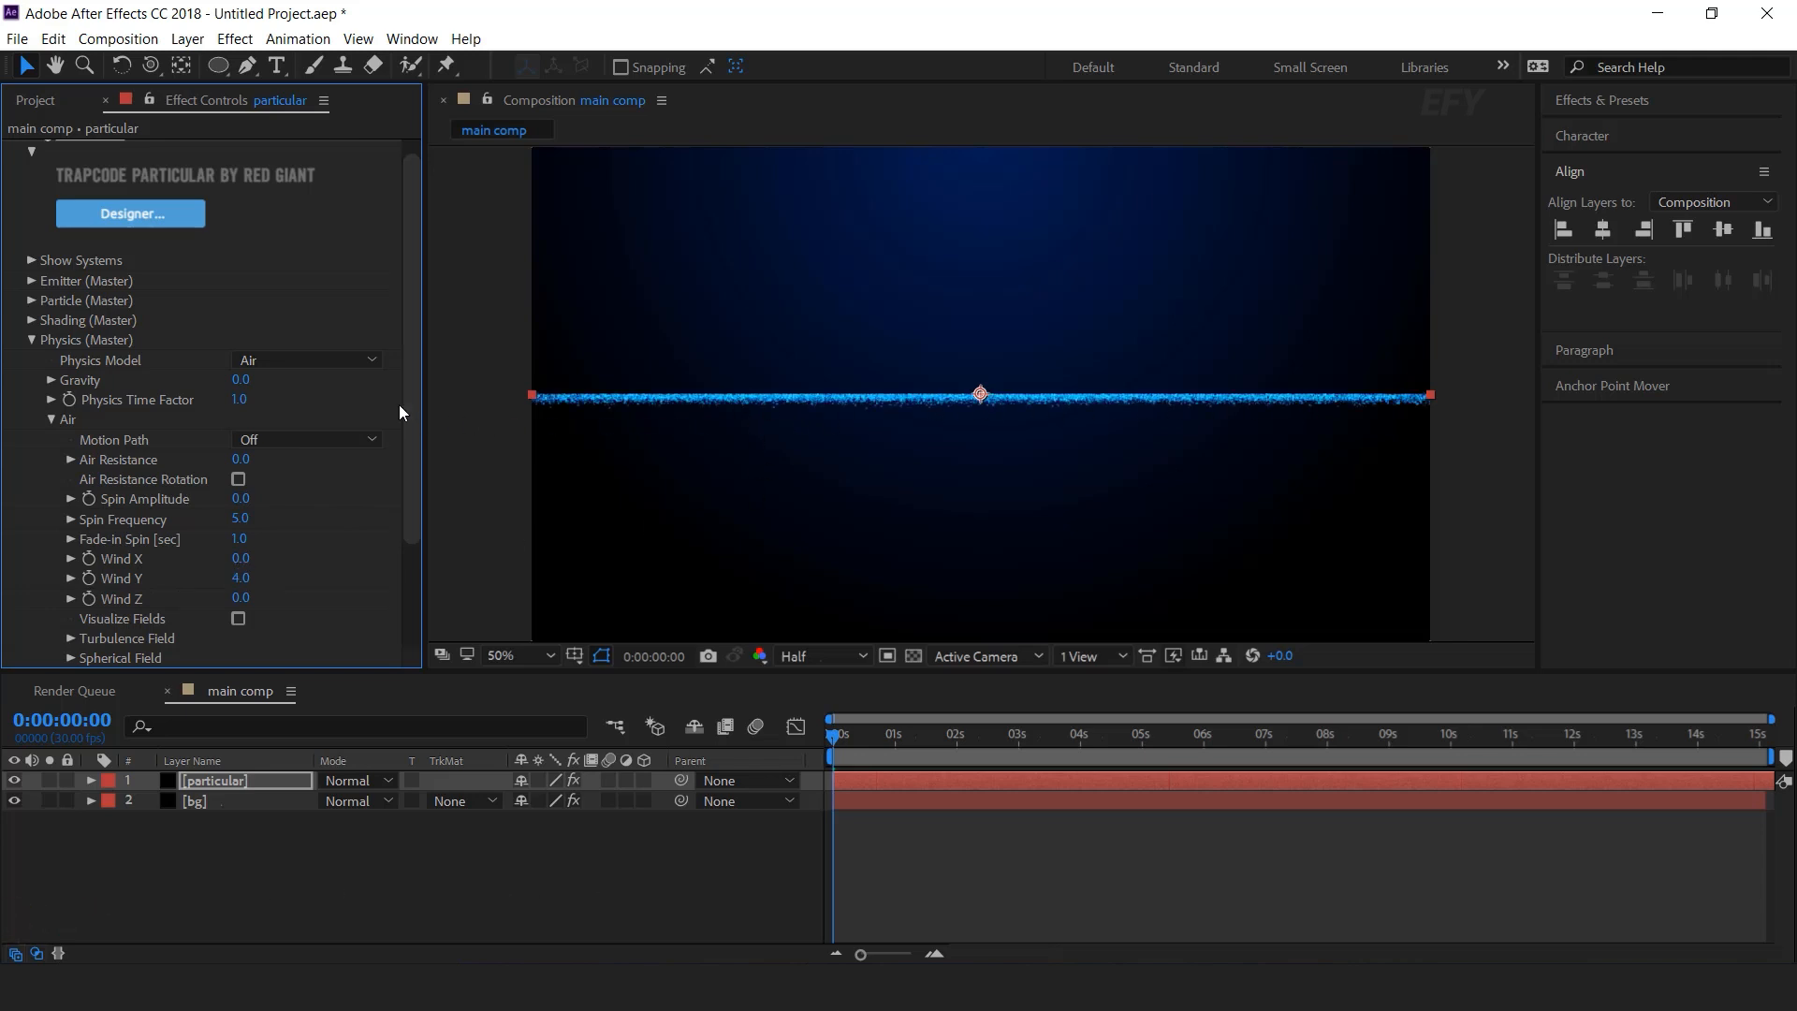
Set Affect Position to 250 in Particular's turbulence field
left_click_drag(409, 412, 408, 506)
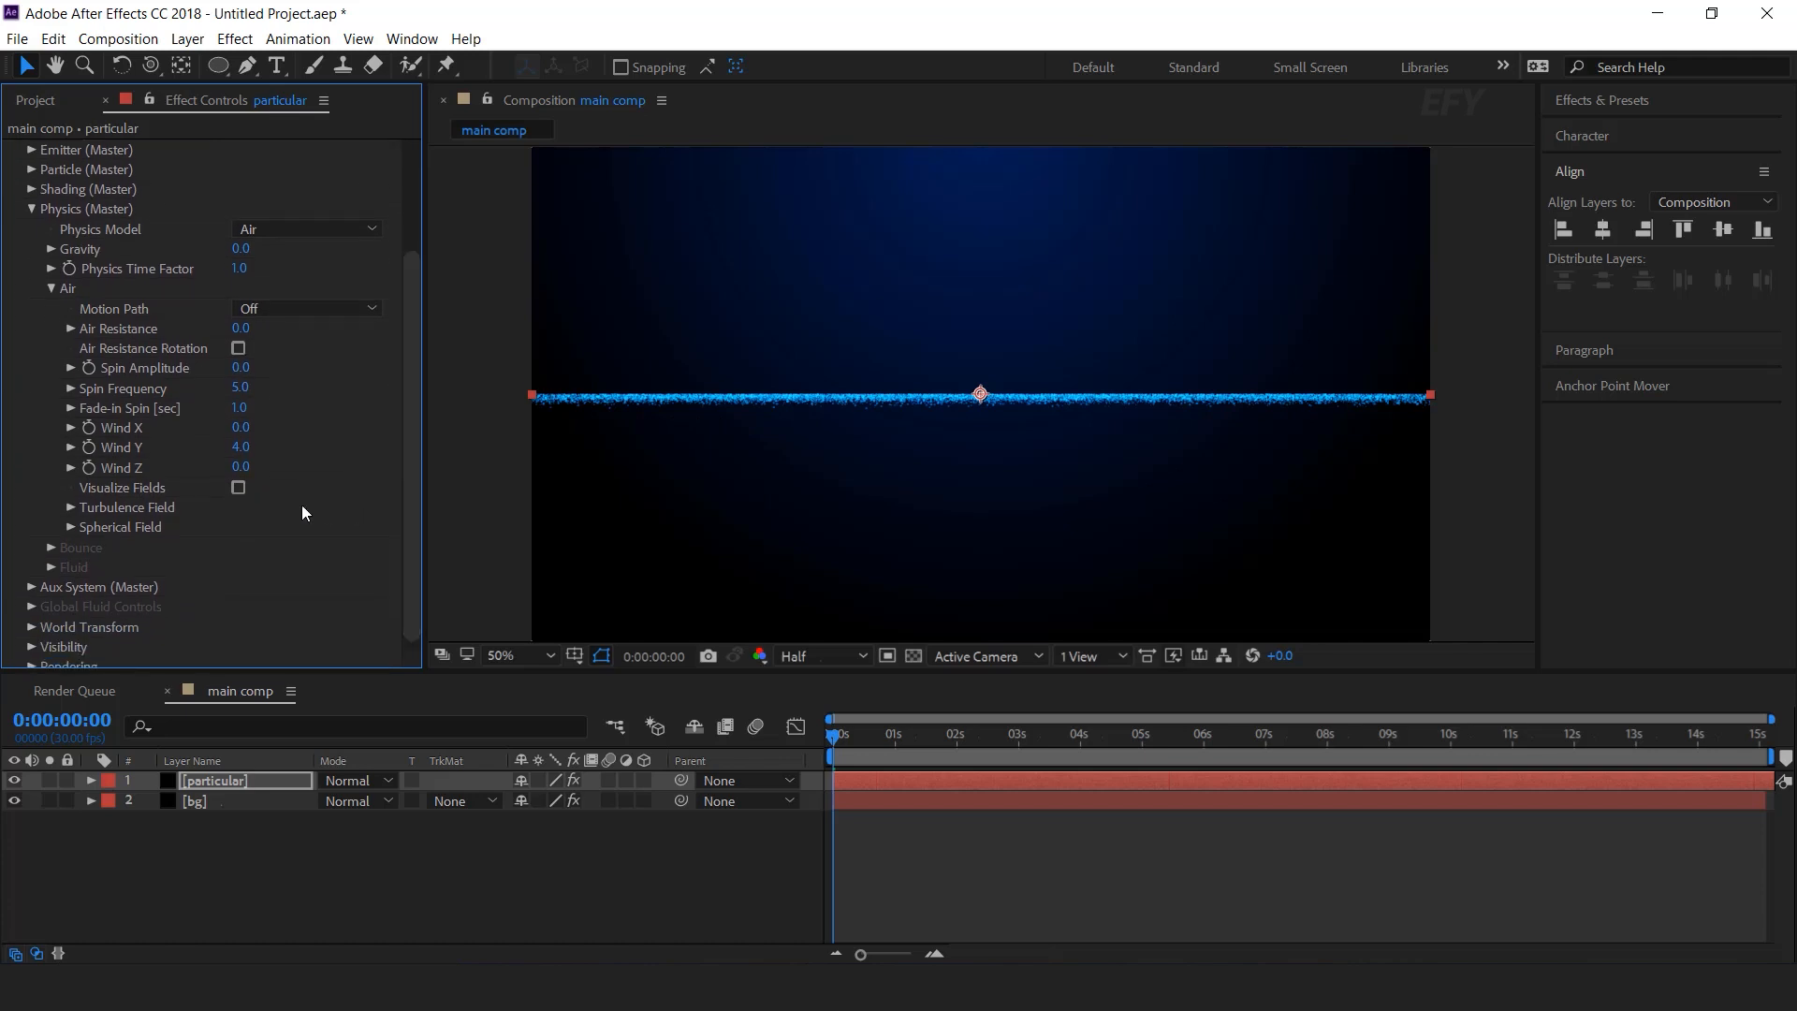
left_click(70, 507)
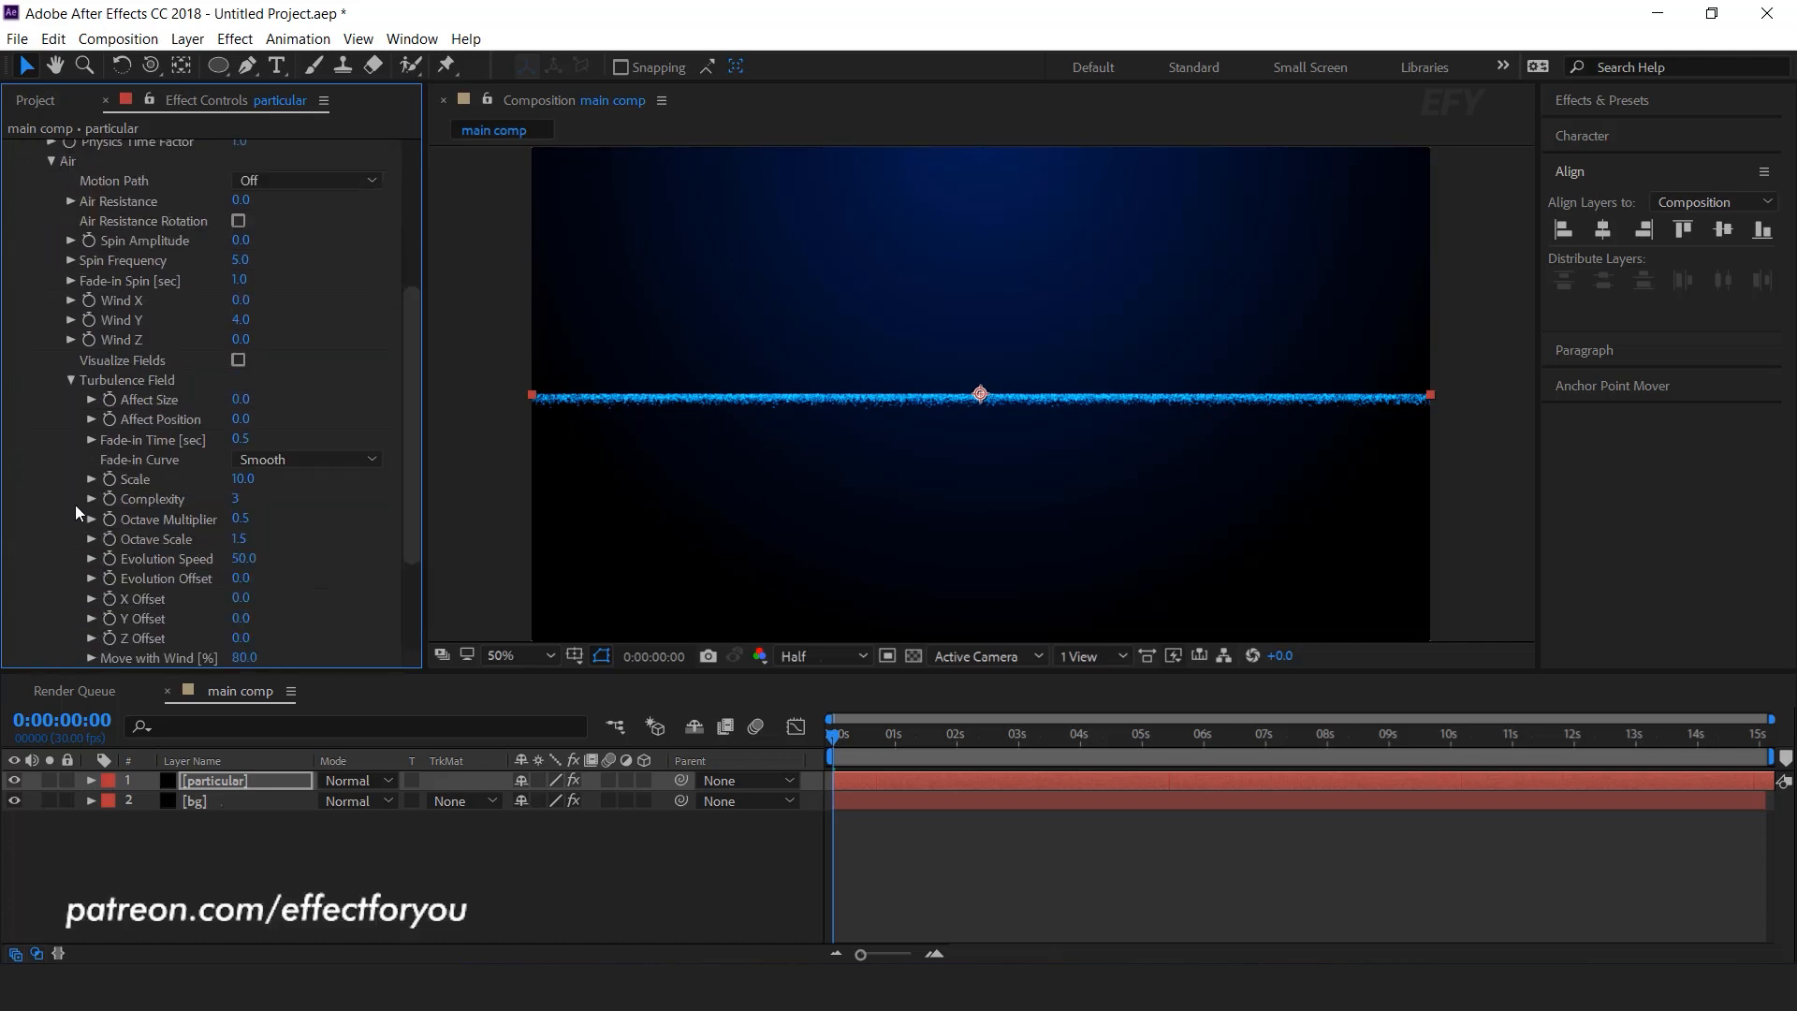
left_click_drag(237, 421, 248, 421)
left_click(248, 421)
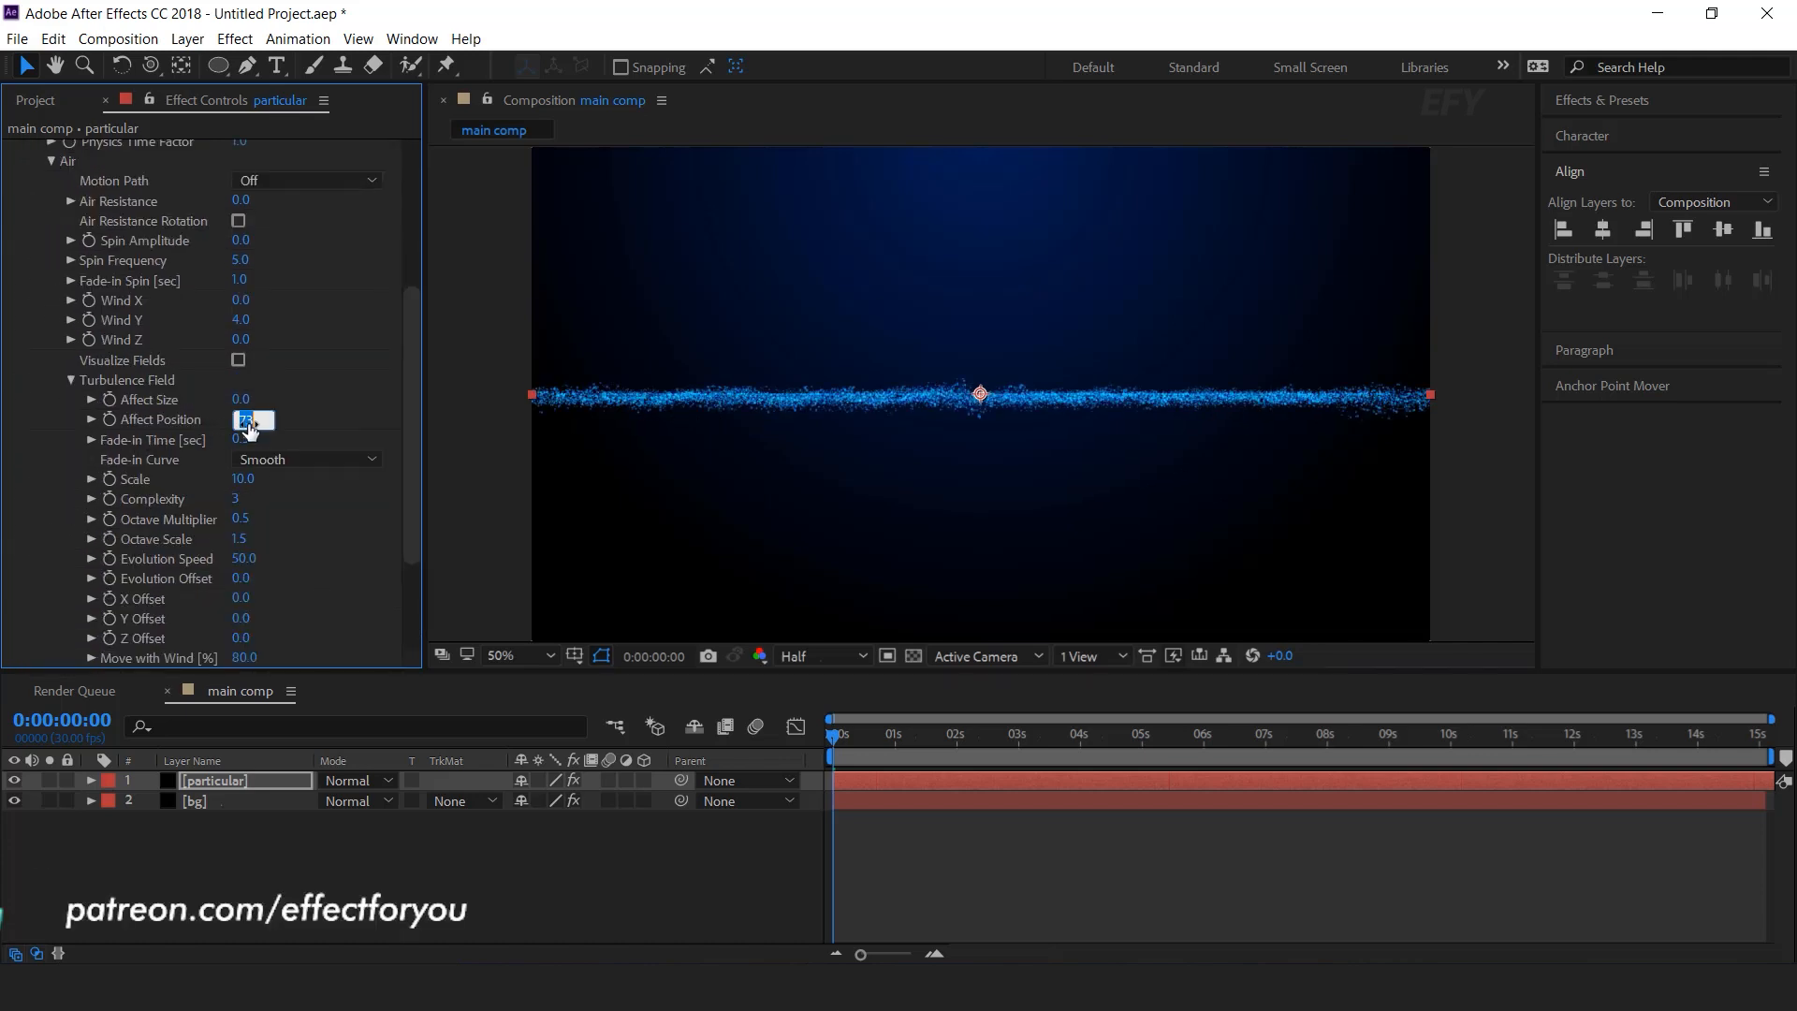
type("250")
key("Return")
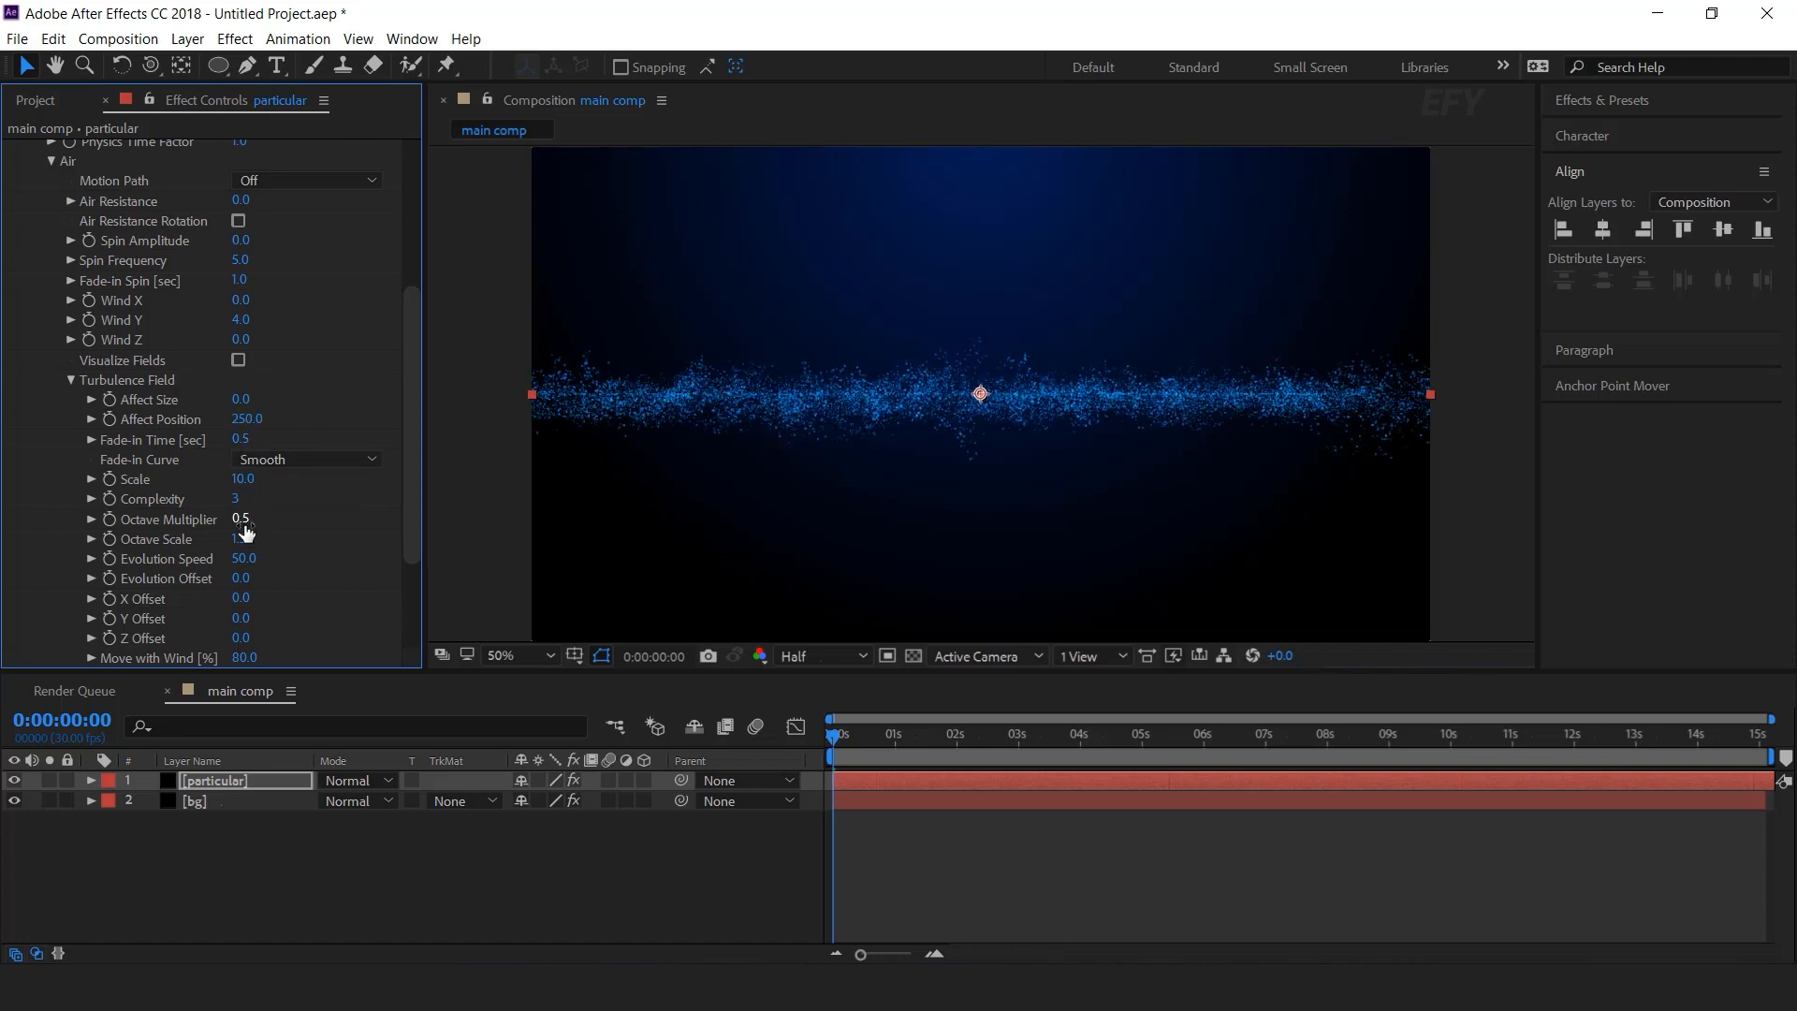
Set the turbulence field's evolution speed to 10 and its scale to 5, and preview the motion
left_click(242, 559)
key("BackSpace")
type("10")
key("Return")
left_click_drag(241, 480, 233, 480)
left_click(240, 482)
type("5")
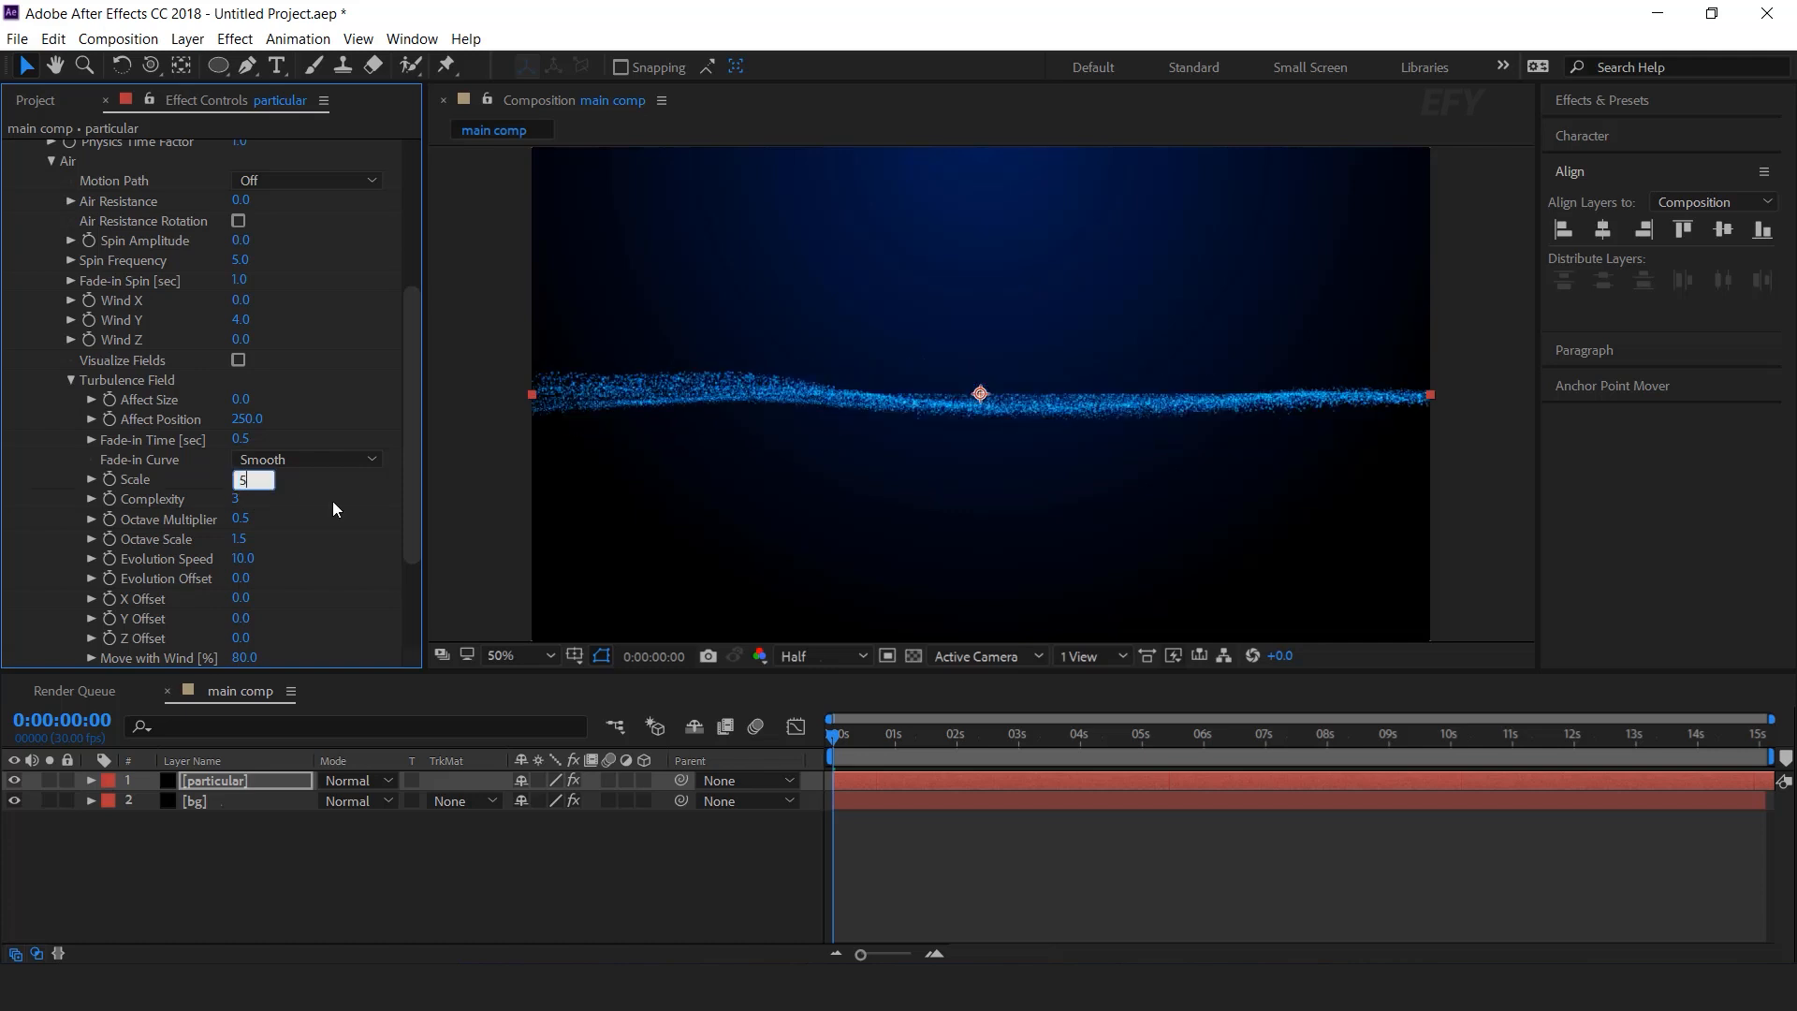
key("Return")
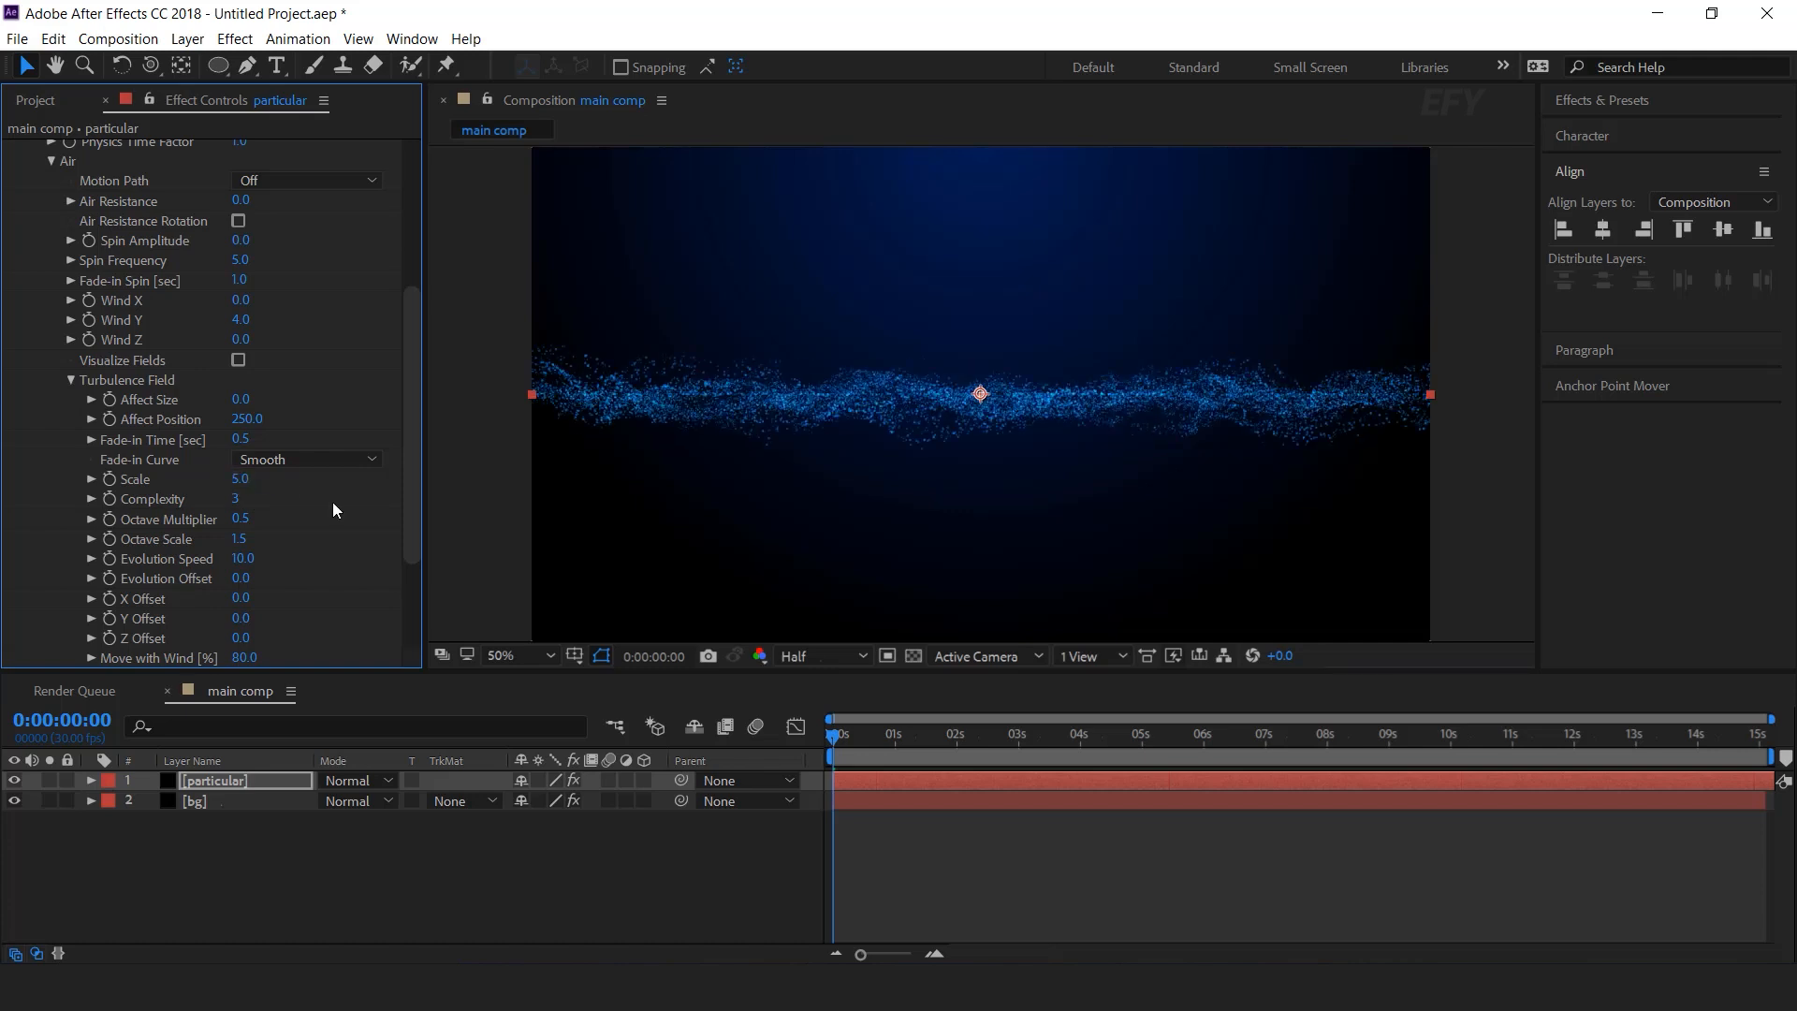
scroll(419, 534, "up", 3)
key("space")
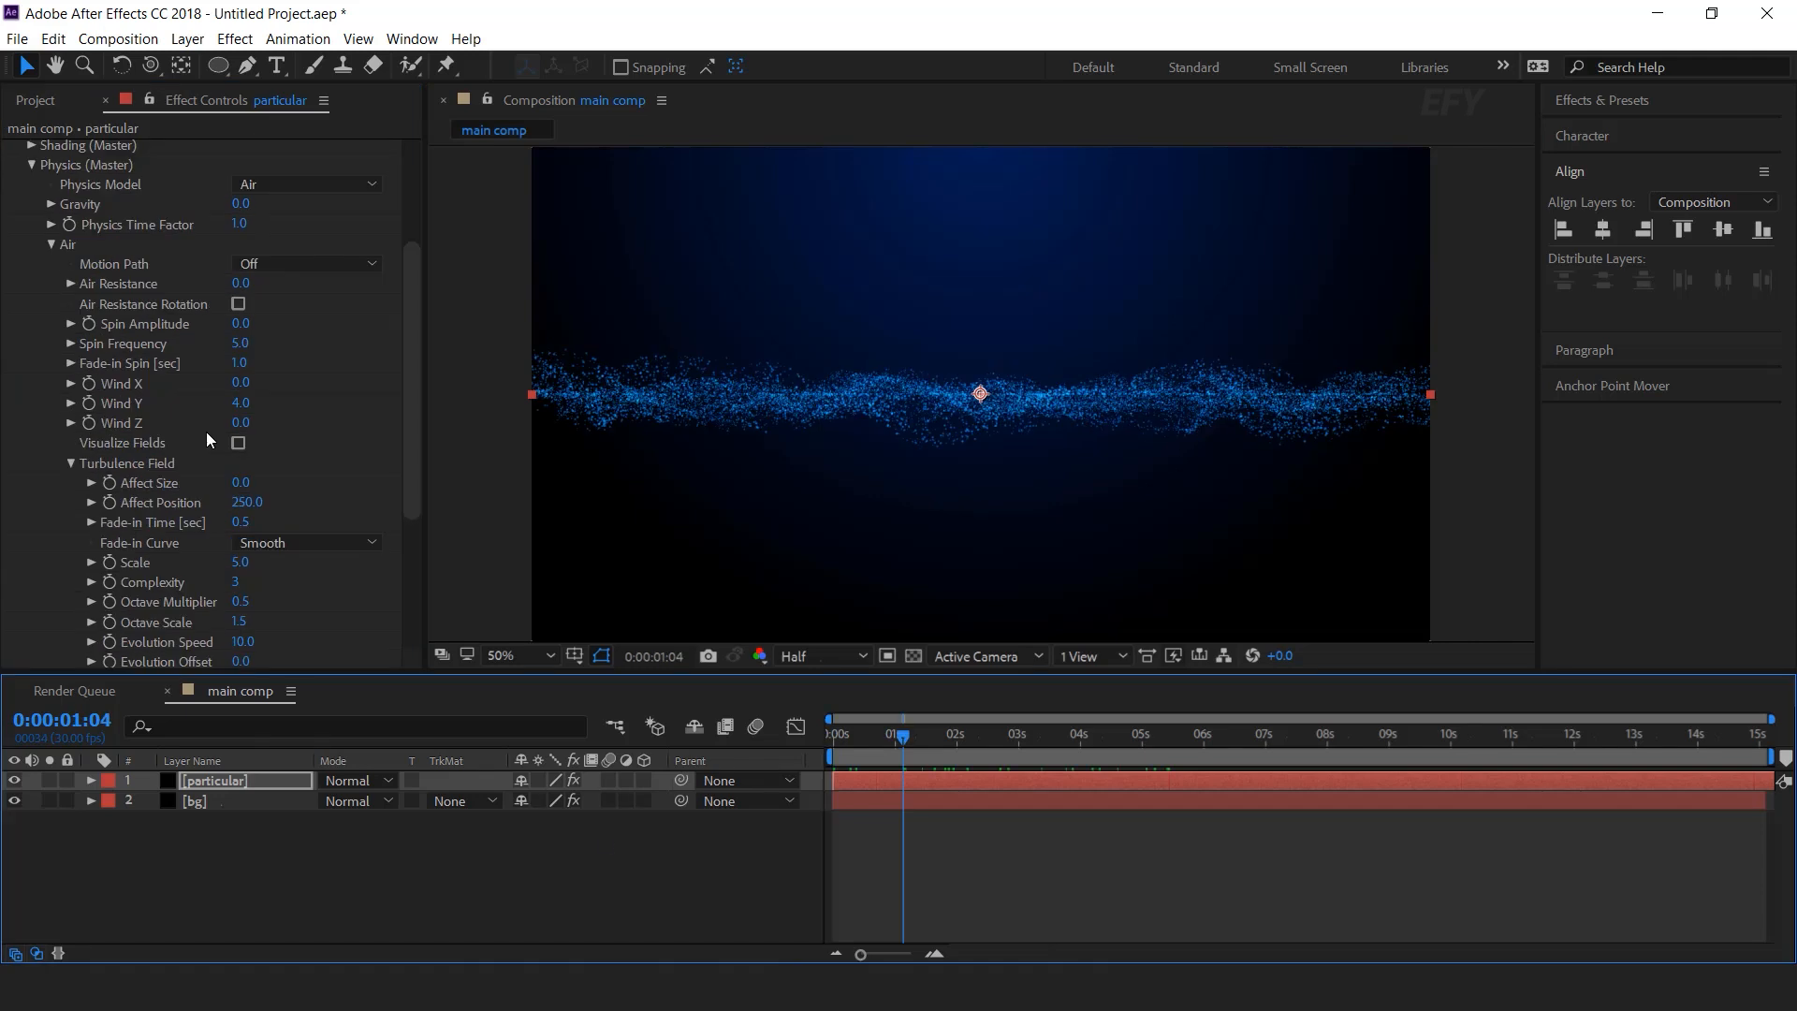
Add a two-node camera with the 50mm preset to the composition
right_click(661, 839)
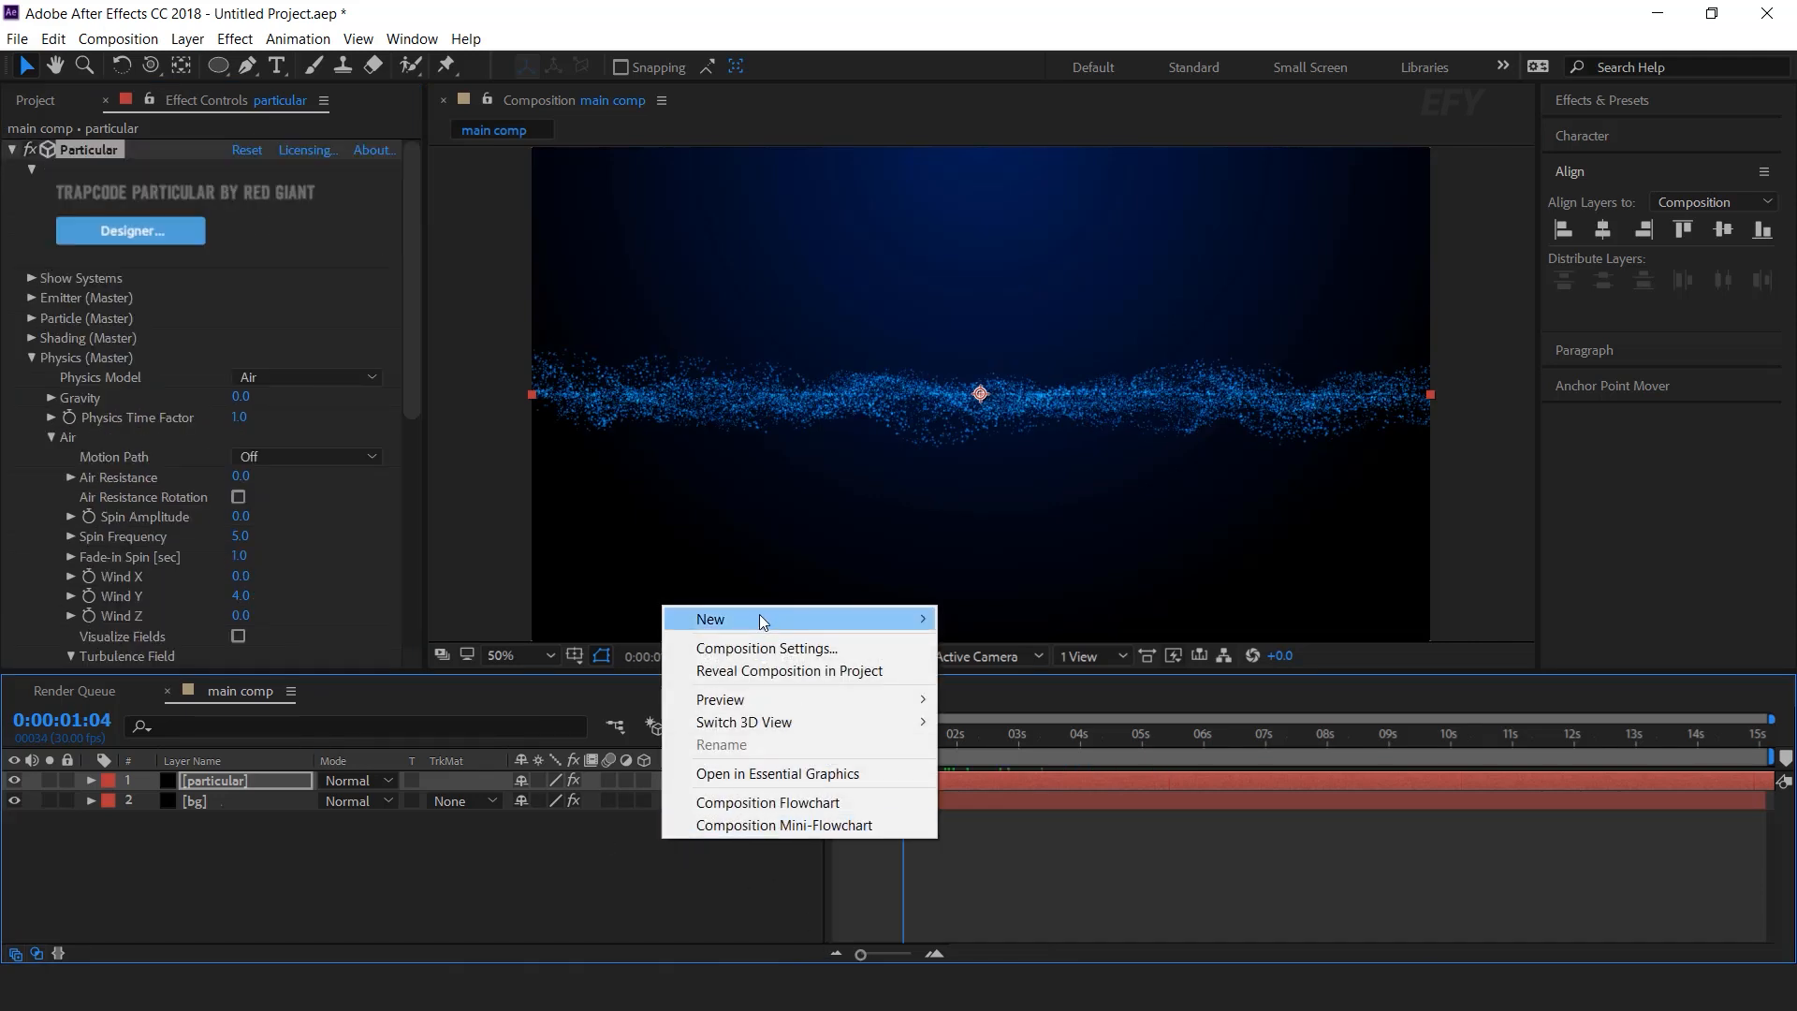
mouse_move(785, 622)
left_click(1011, 714)
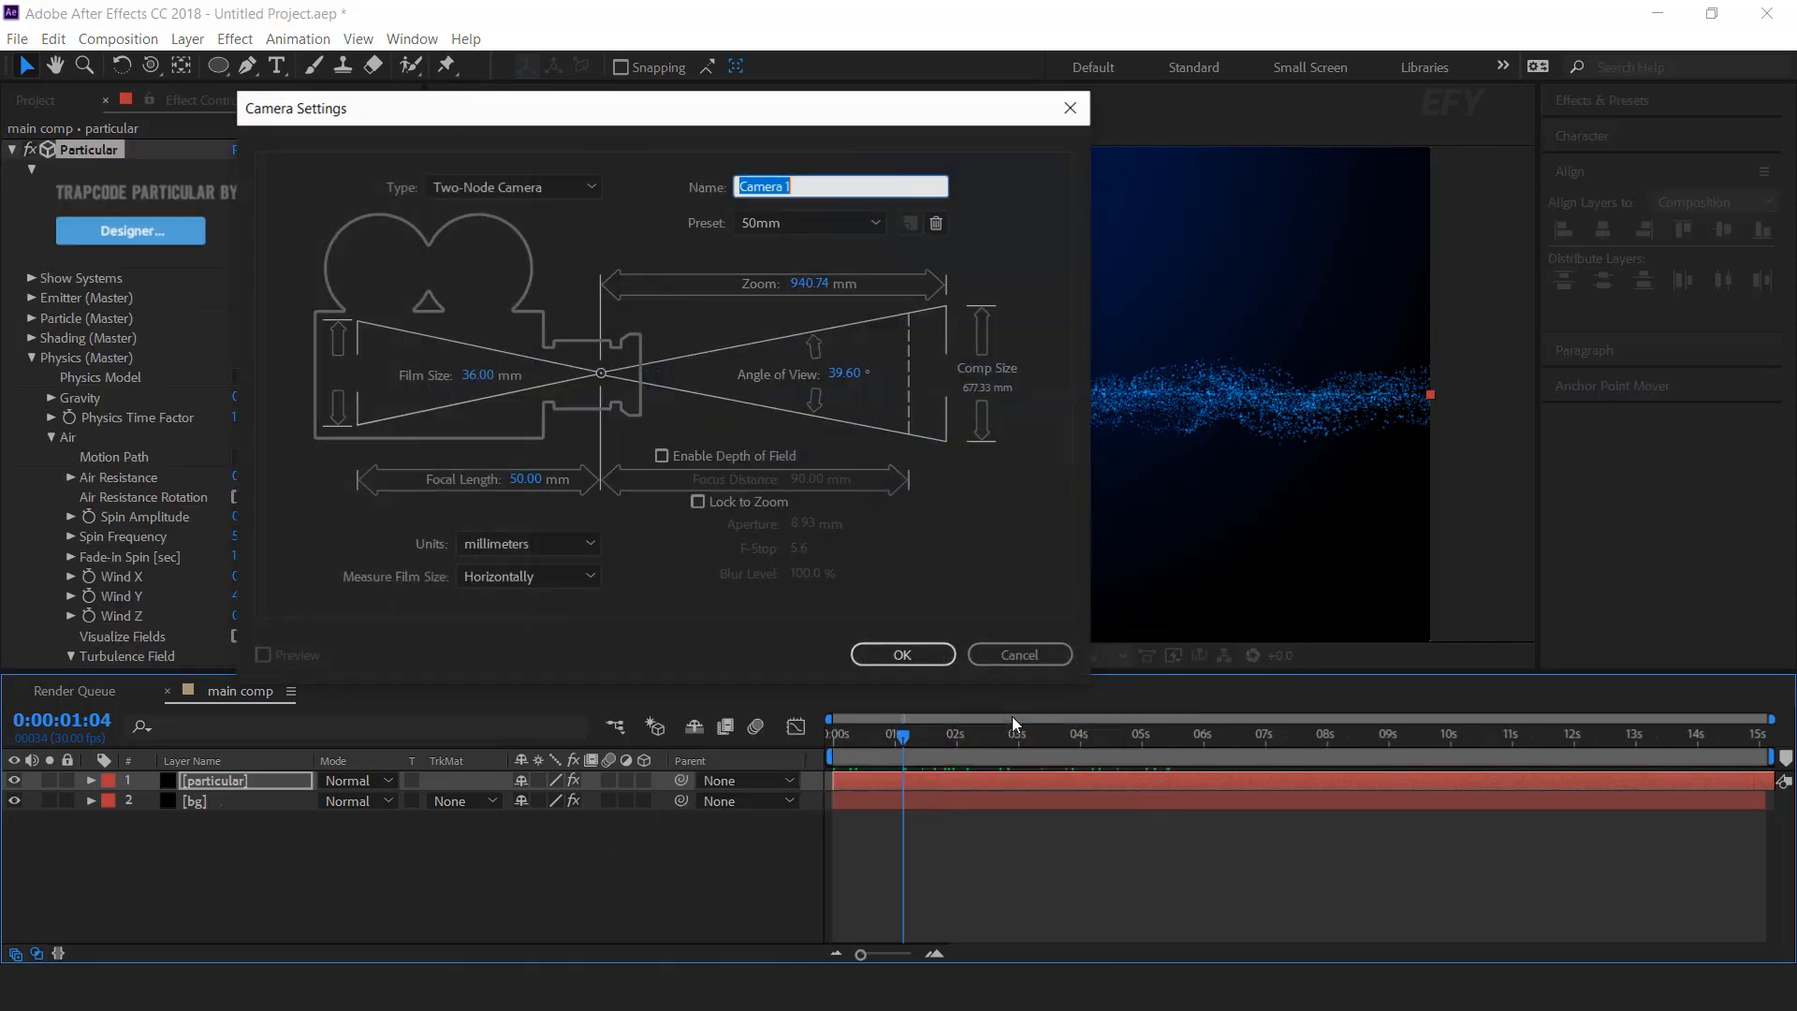
left_click(912, 655)
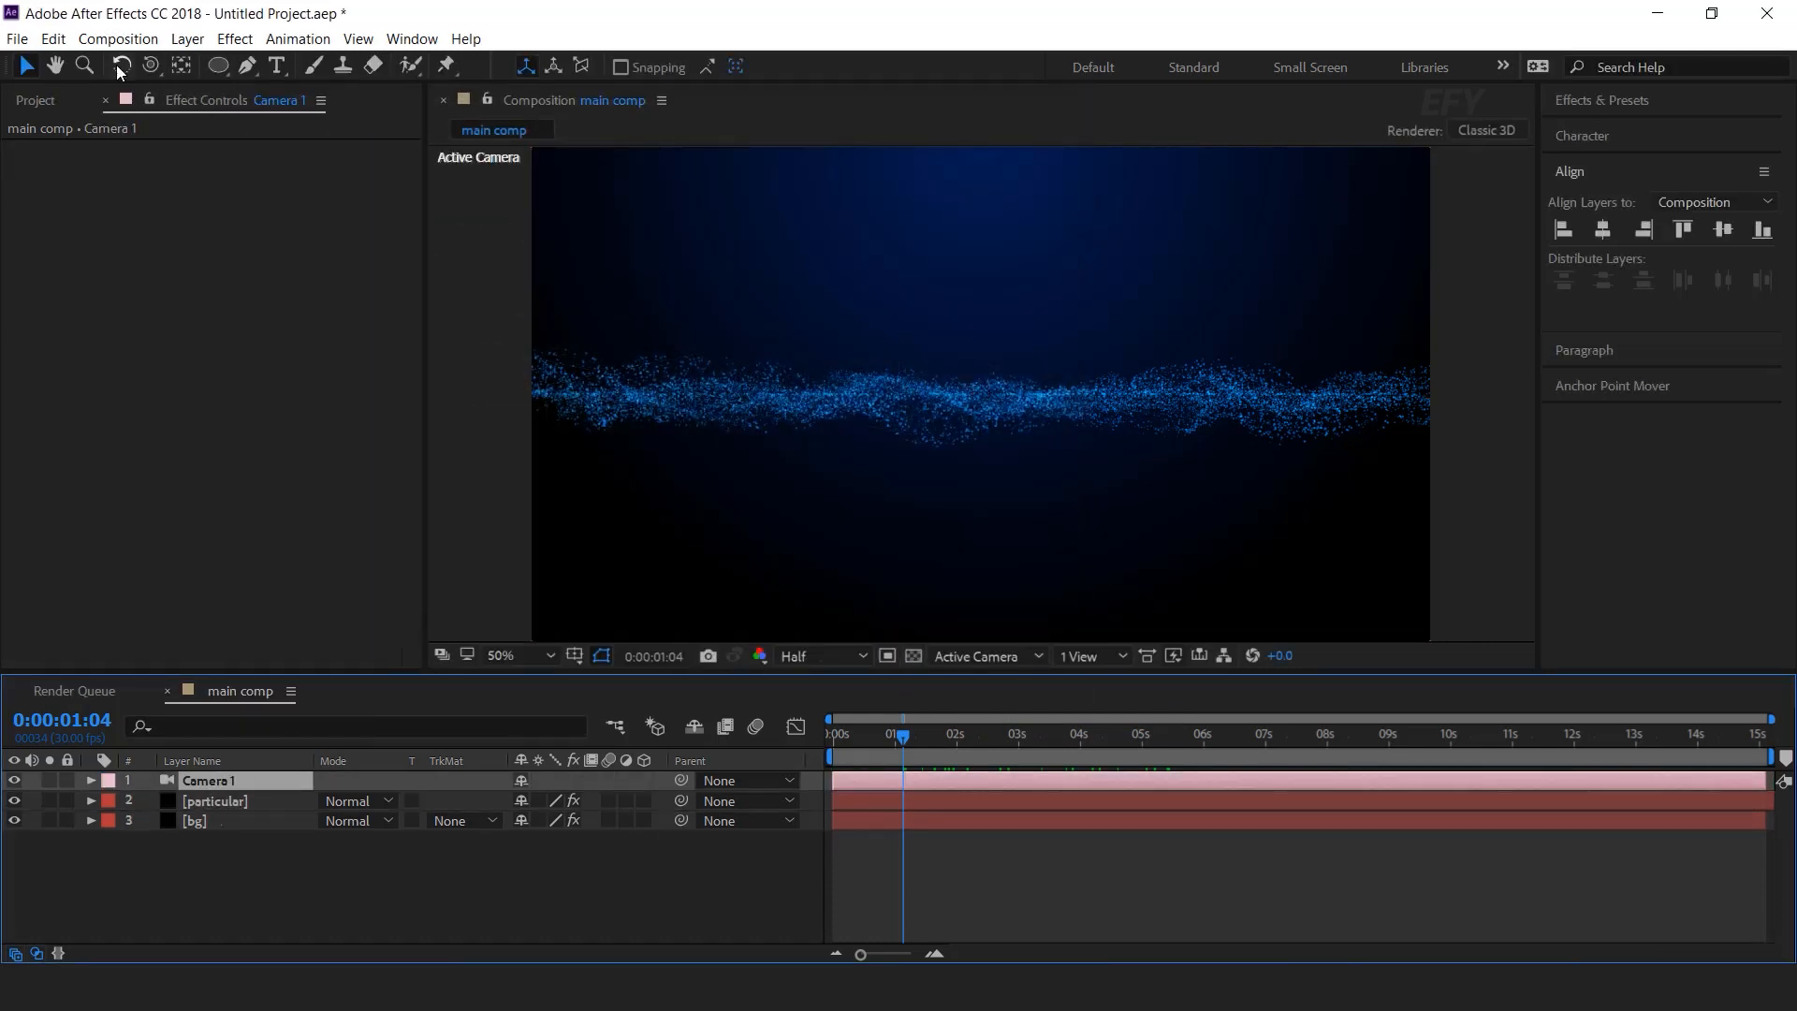
Orbit the camera and move it closer to view the particle field from slightly above as a receding wavy surface
left_click(151, 66)
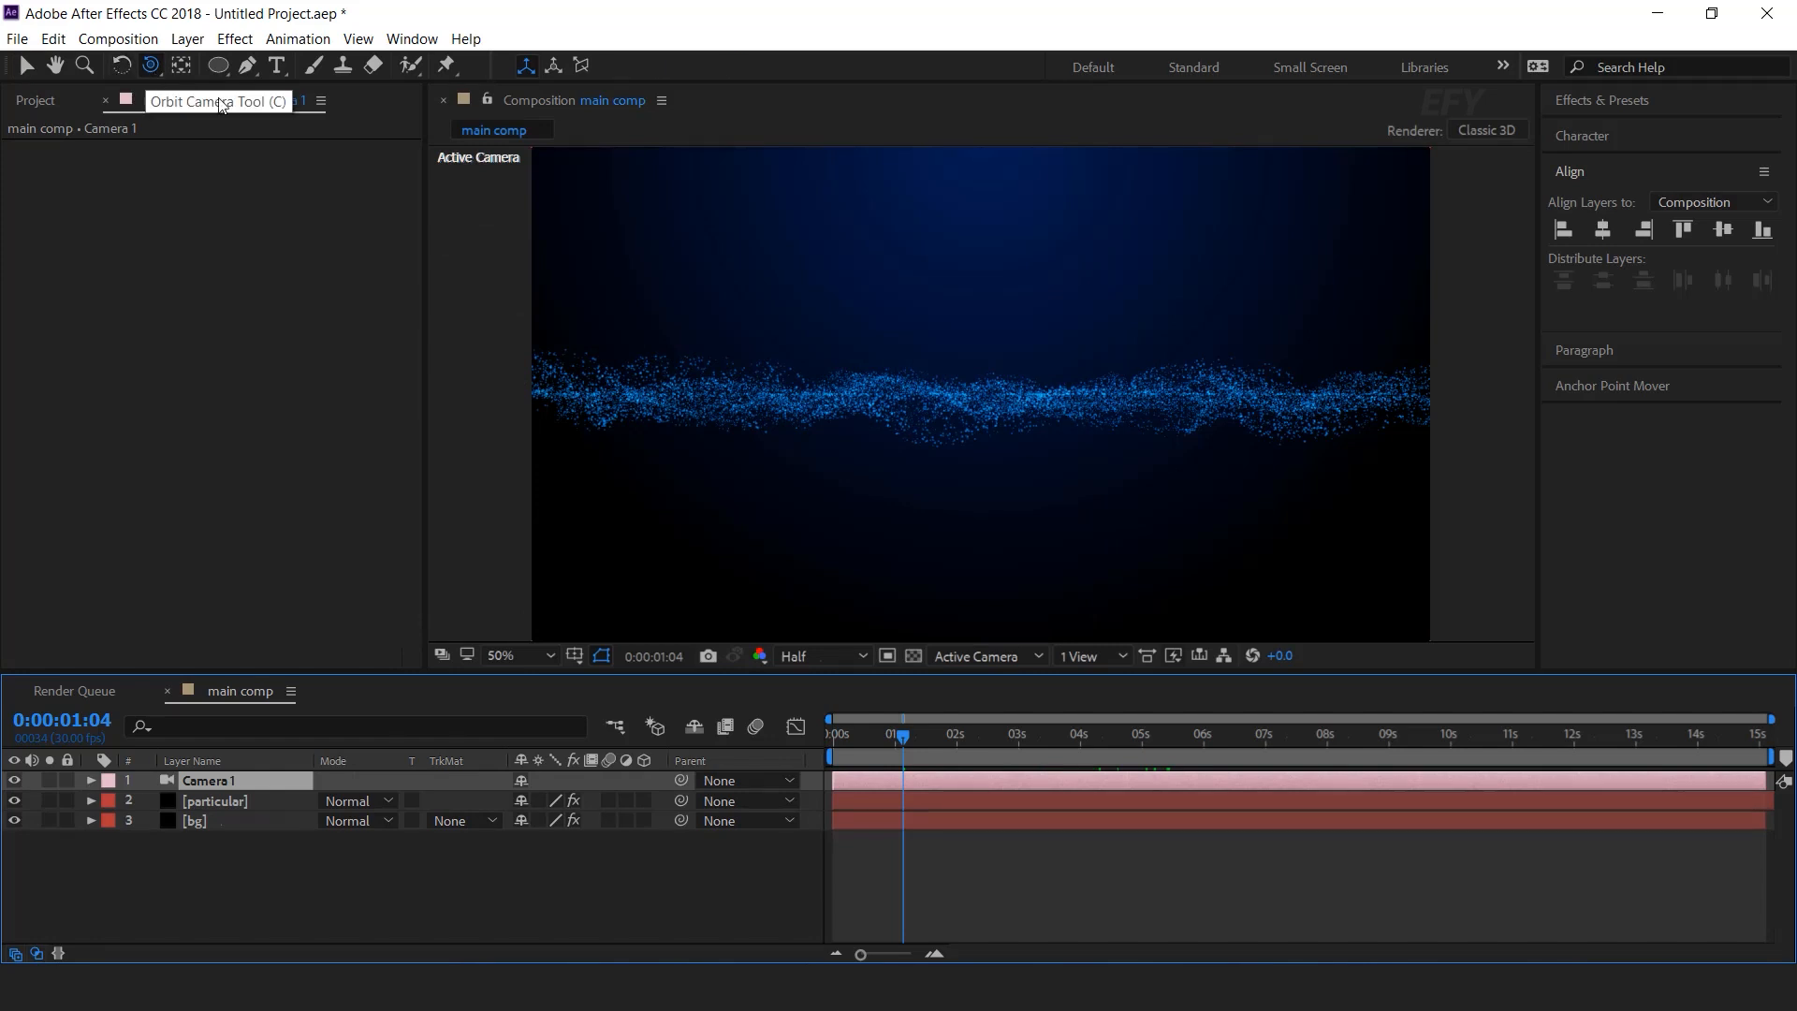
left_click_drag(970, 407, 1055, 200)
key("c")
key("c")
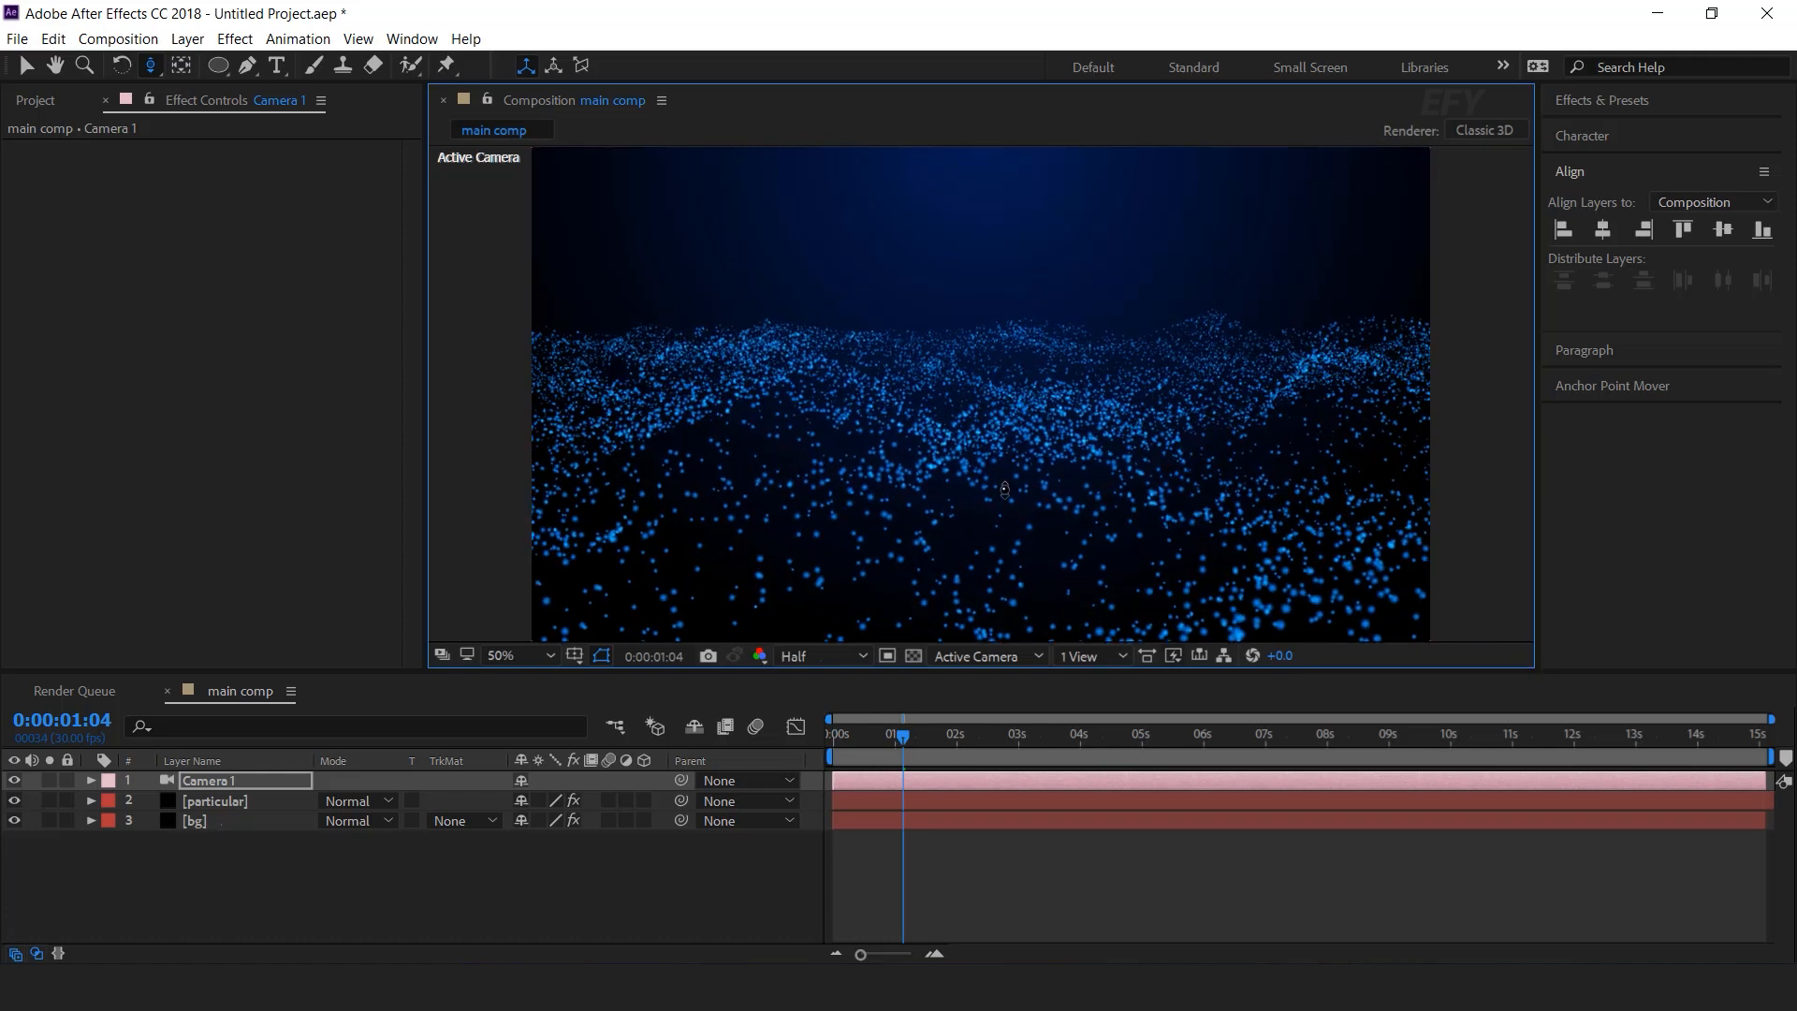
Turn on depth of field in Camera 1's options
left_click(256, 779)
left_click(91, 780)
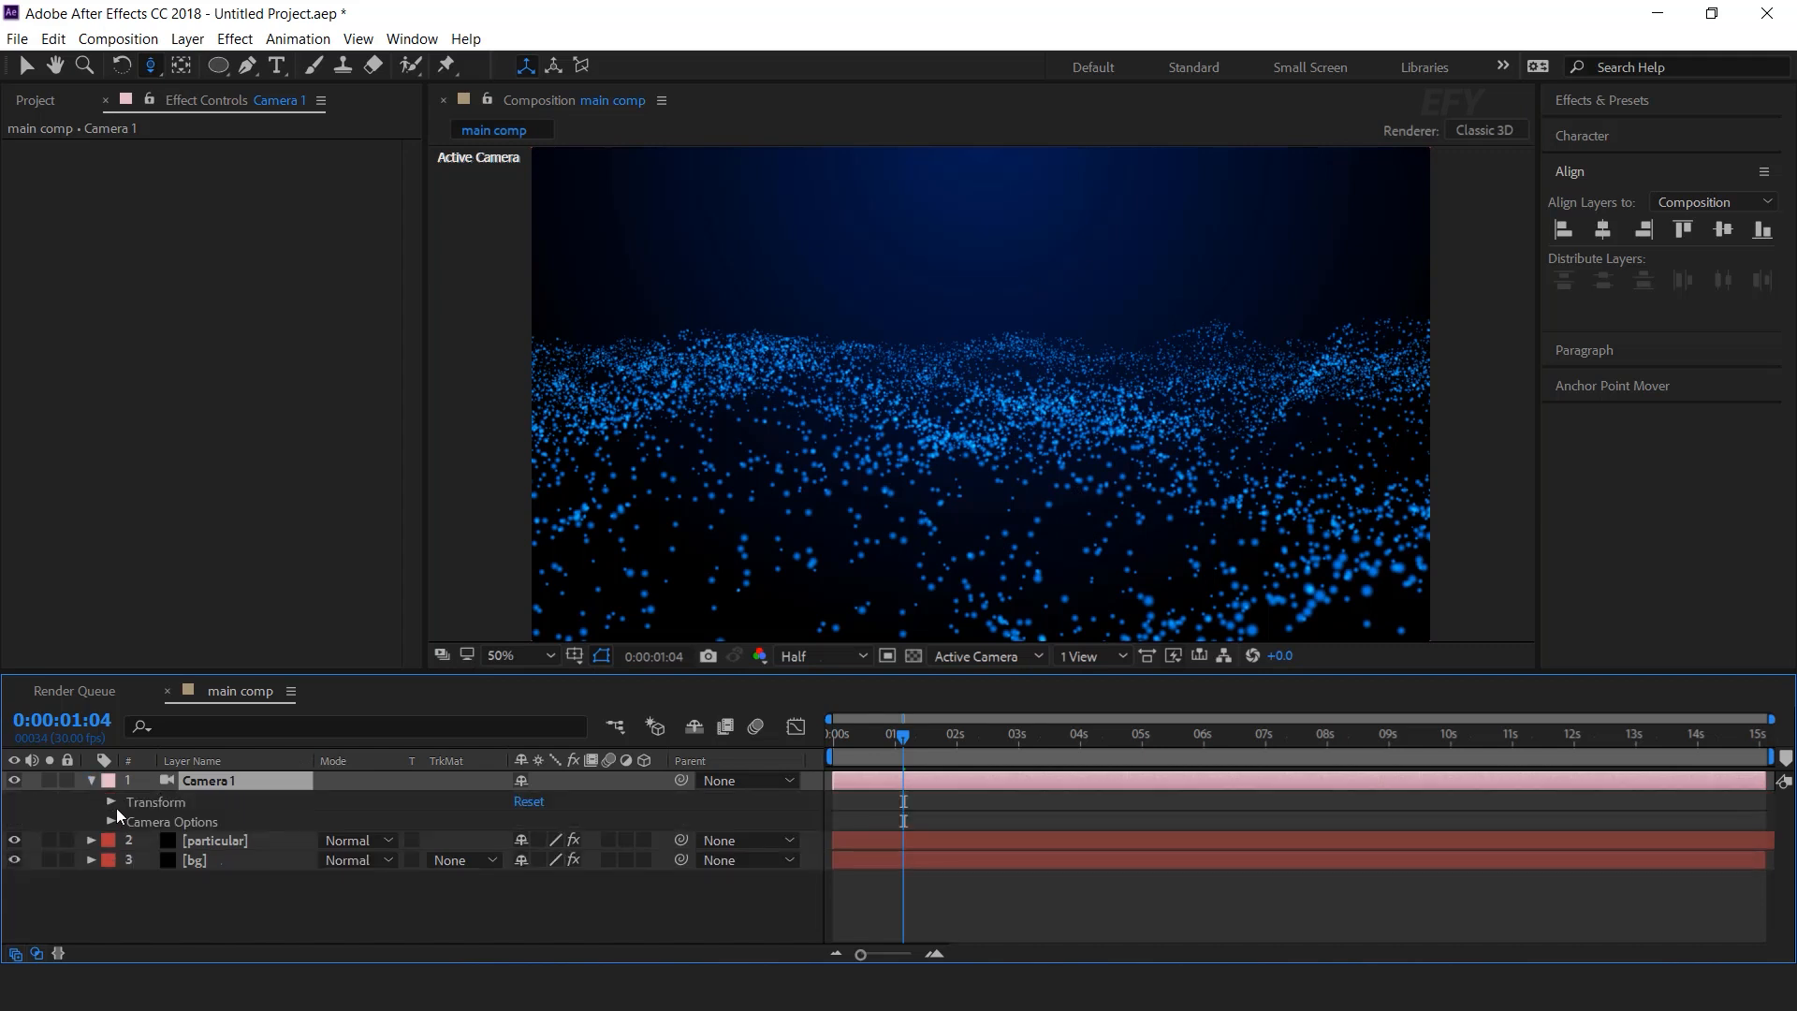
left_click(112, 820)
left_click(207, 824)
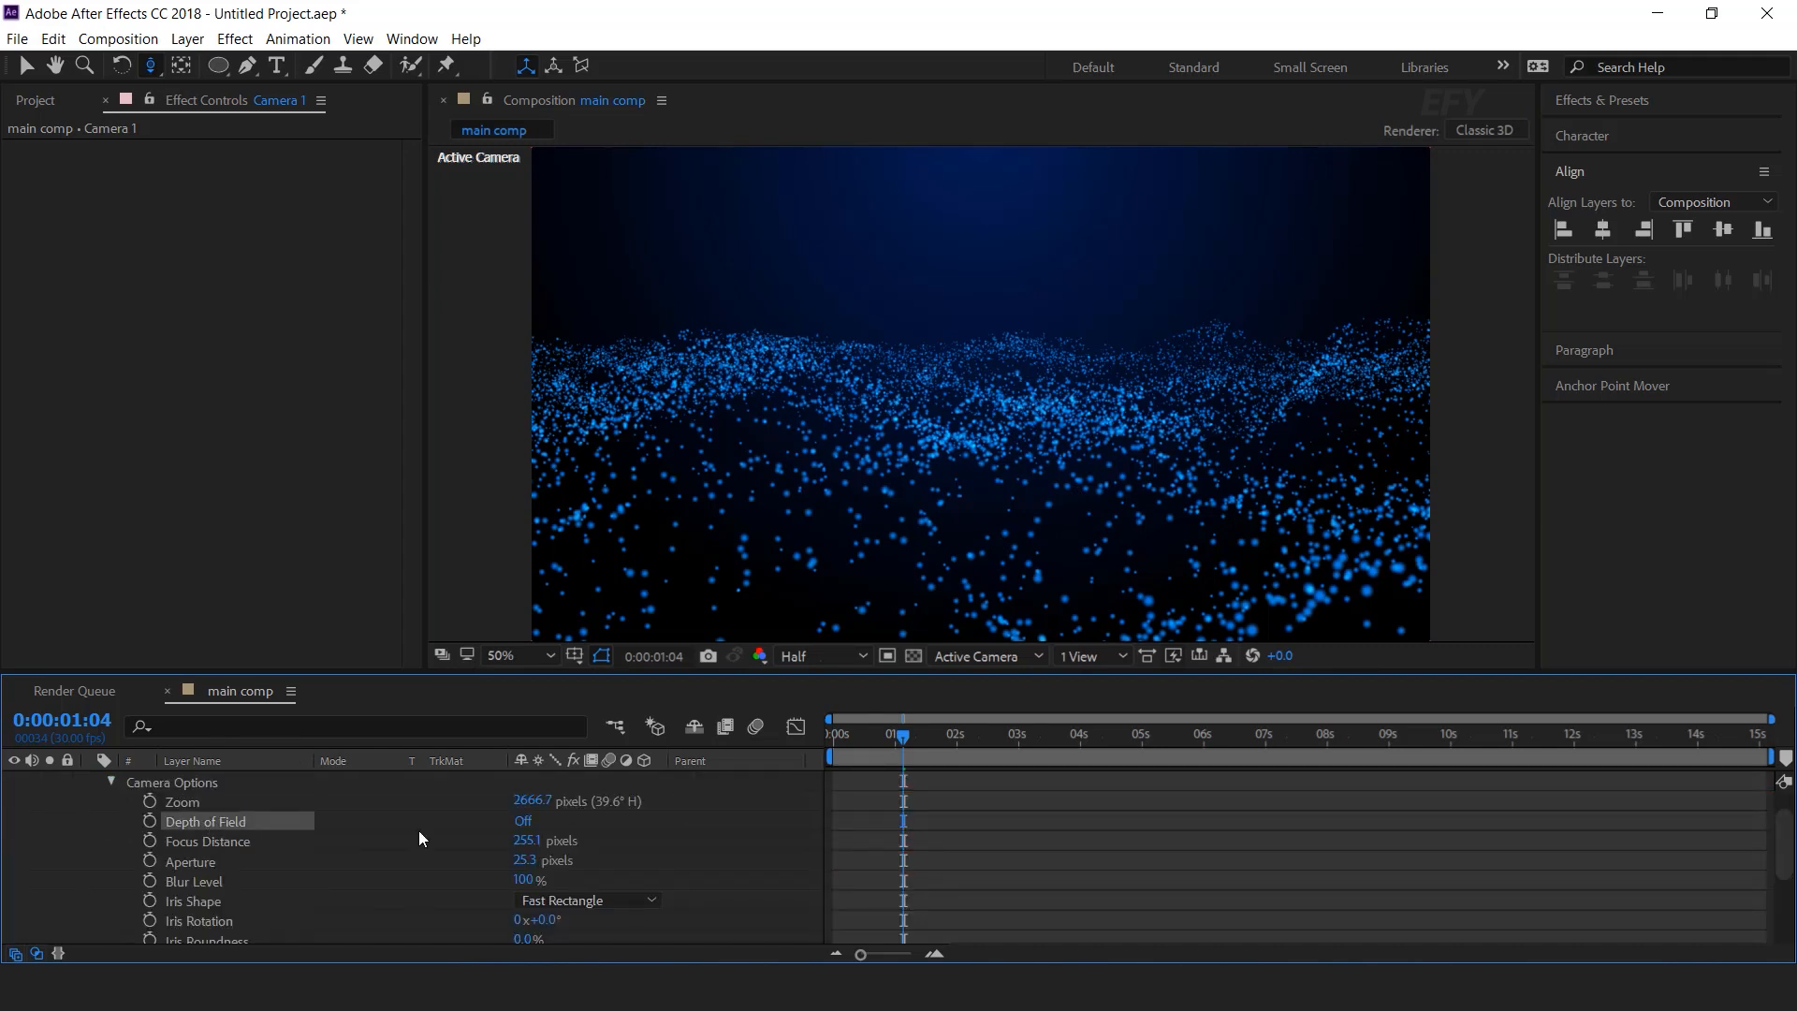
left_click(524, 822)
Set the camera's aperture to 150 pixels and its focus distance to about 808 pixels
left_click(201, 863)
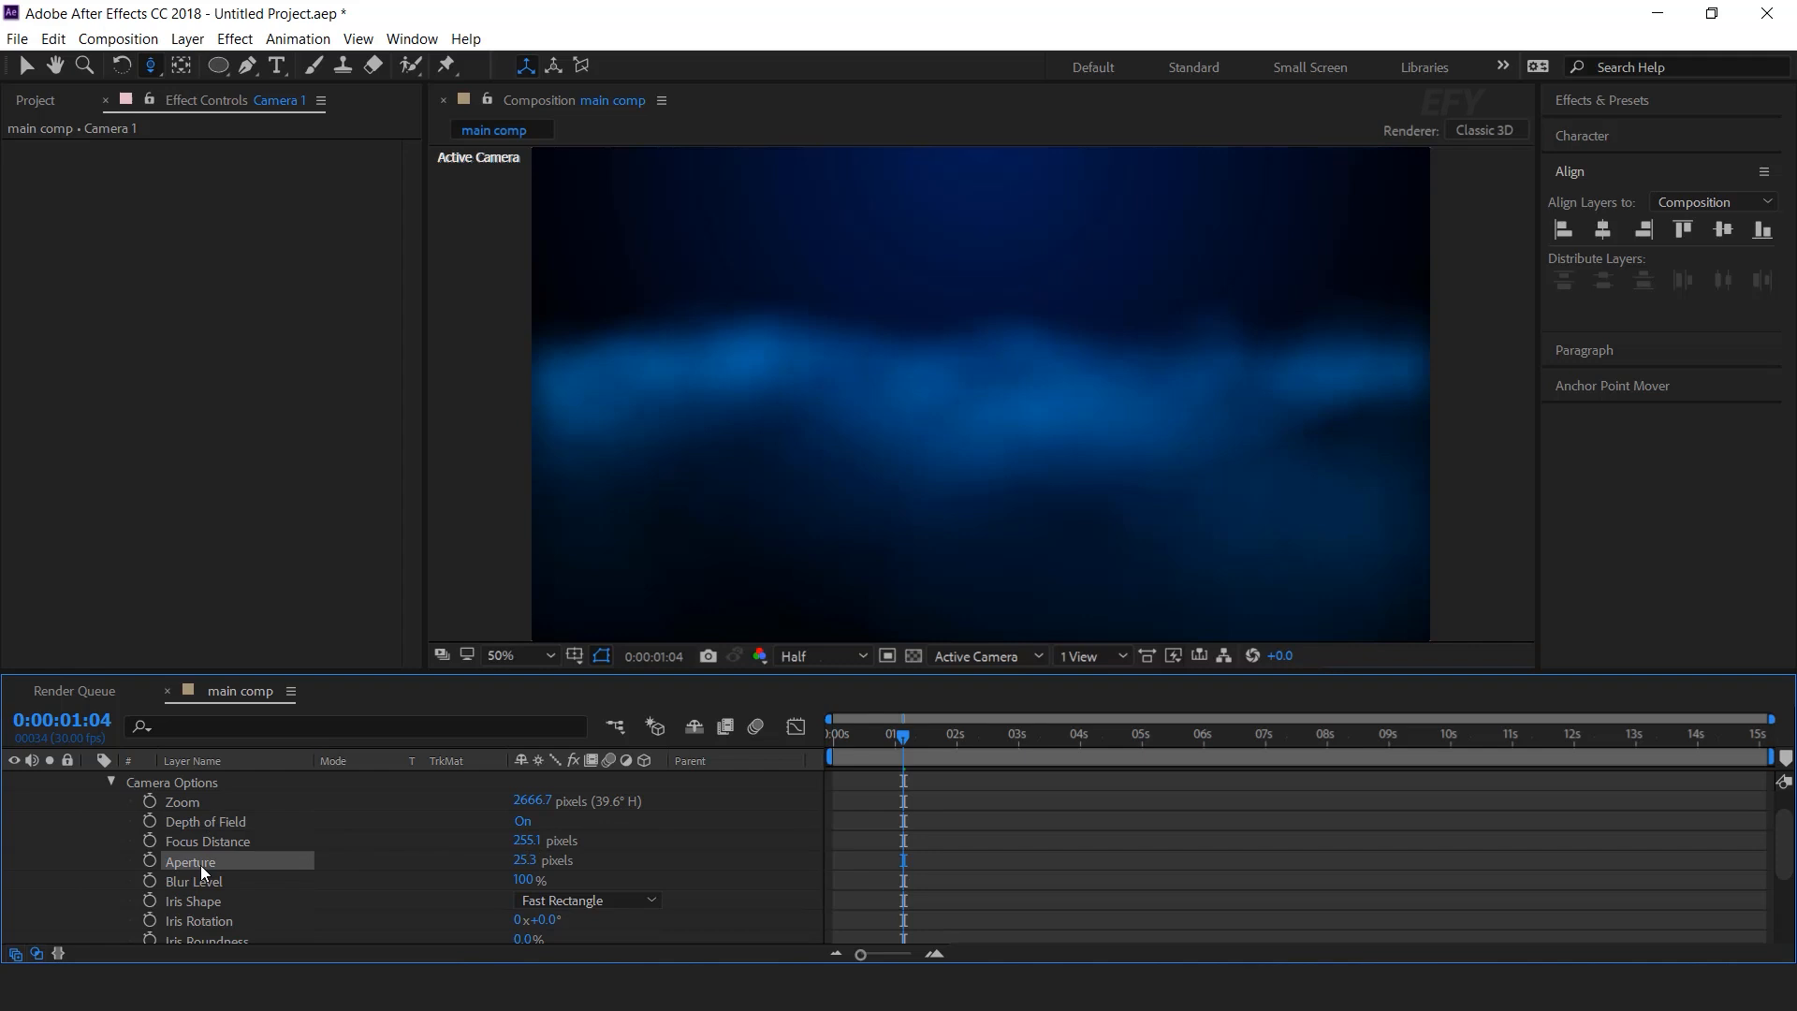
left_click(525, 859)
type("50")
key("Return")
left_click_drag(527, 841, 1149, 823)
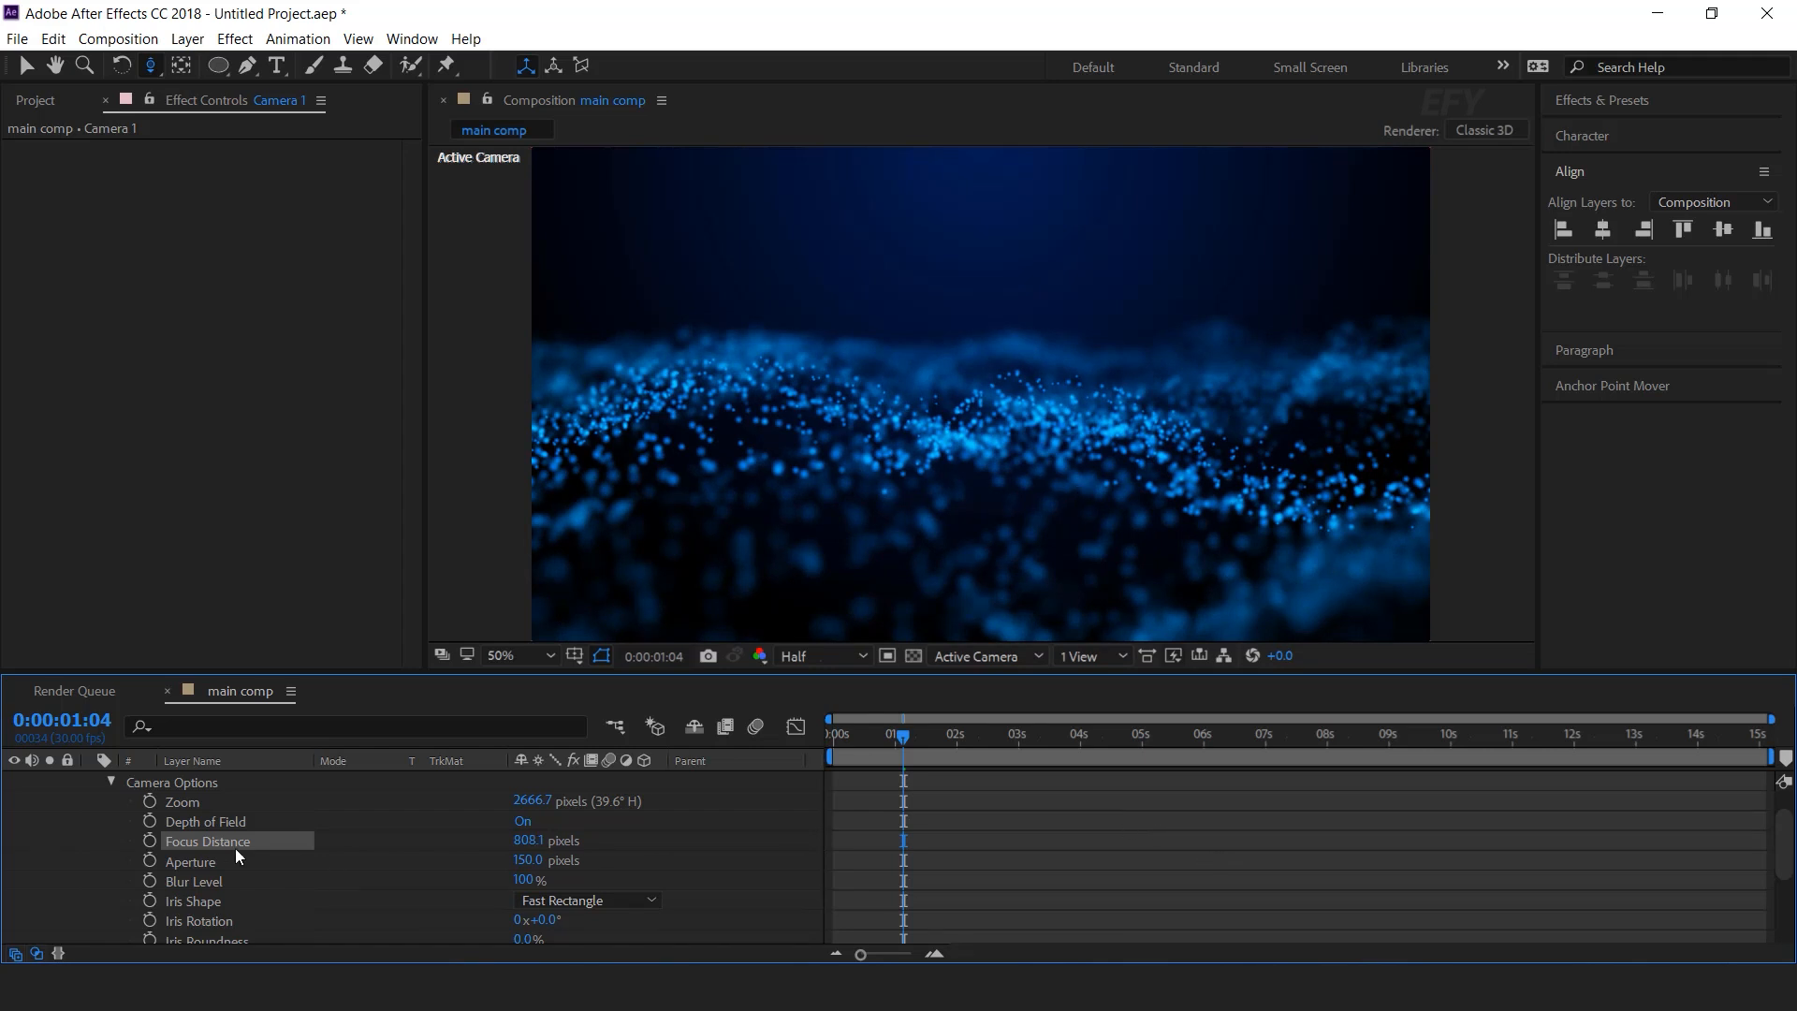
scroll(132, 822, "up", 2)
key("v")
left_click(90, 780)
left_click(569, 885)
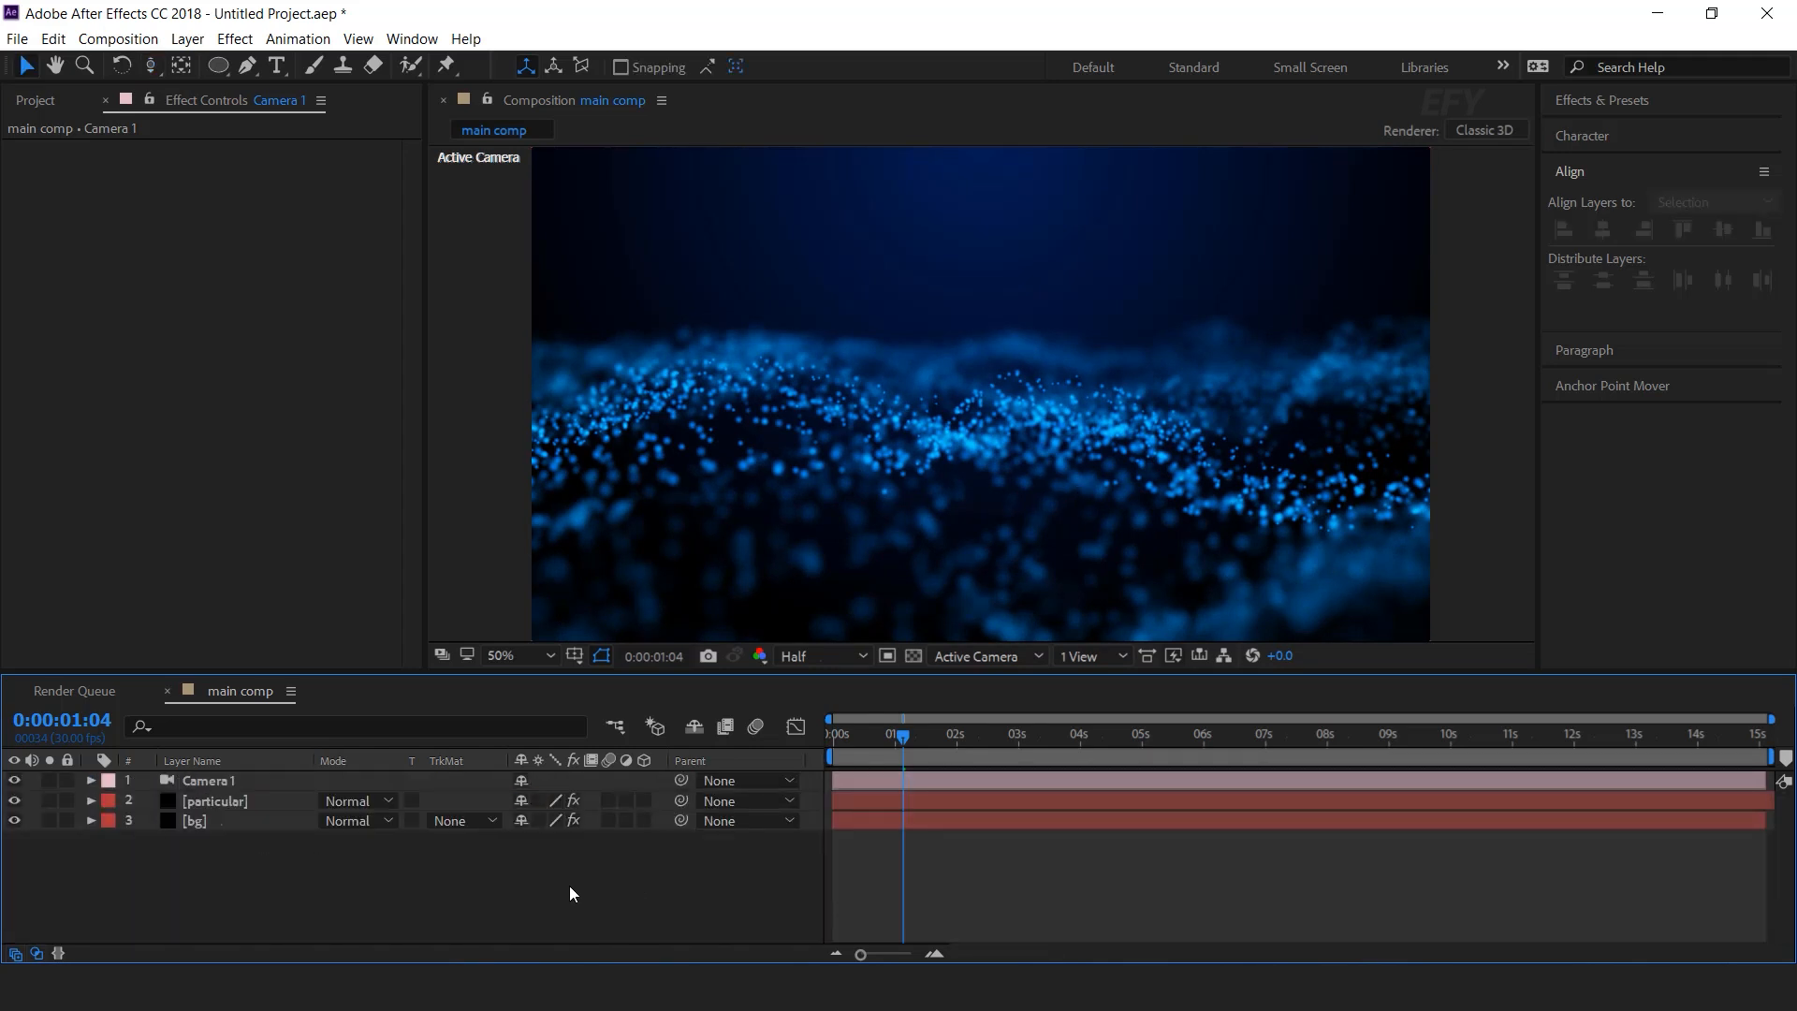
Duplicate the particular layer and add an adjustment layer placed between the two particular layers
left_click(221, 802)
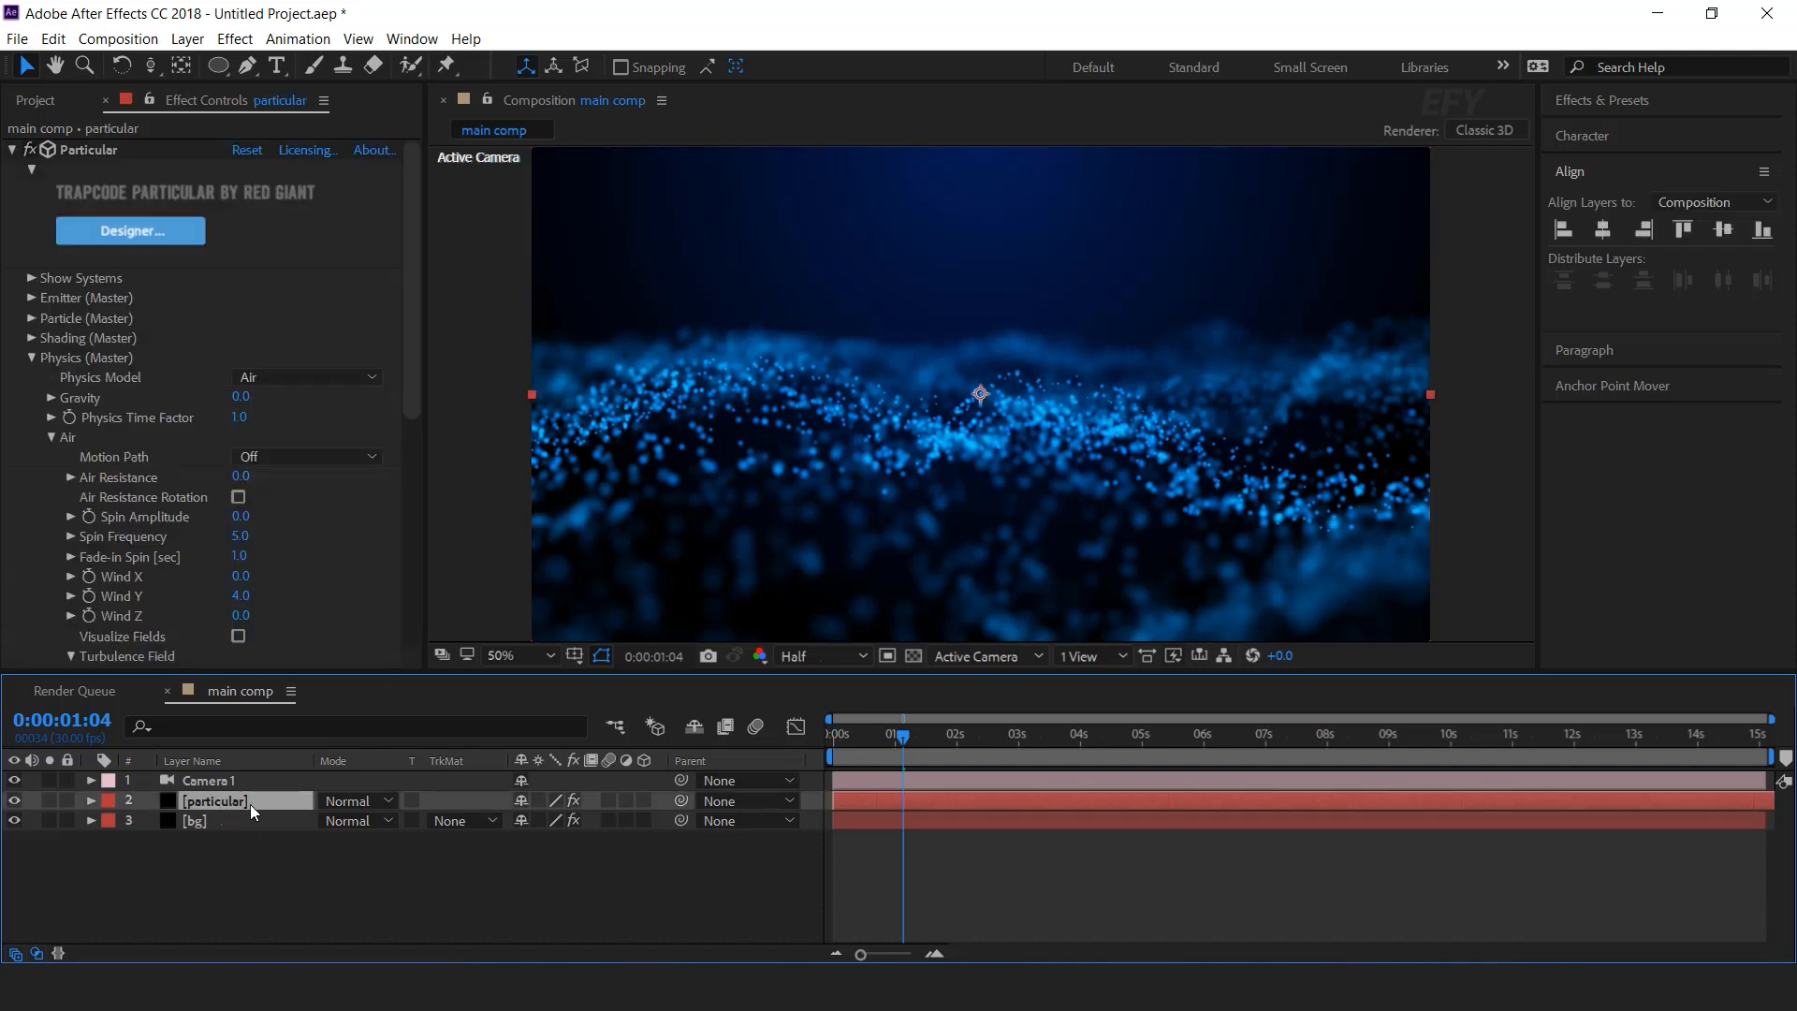
key("ctrl+d")
right_click(697, 880)
mouse_move(739, 661)
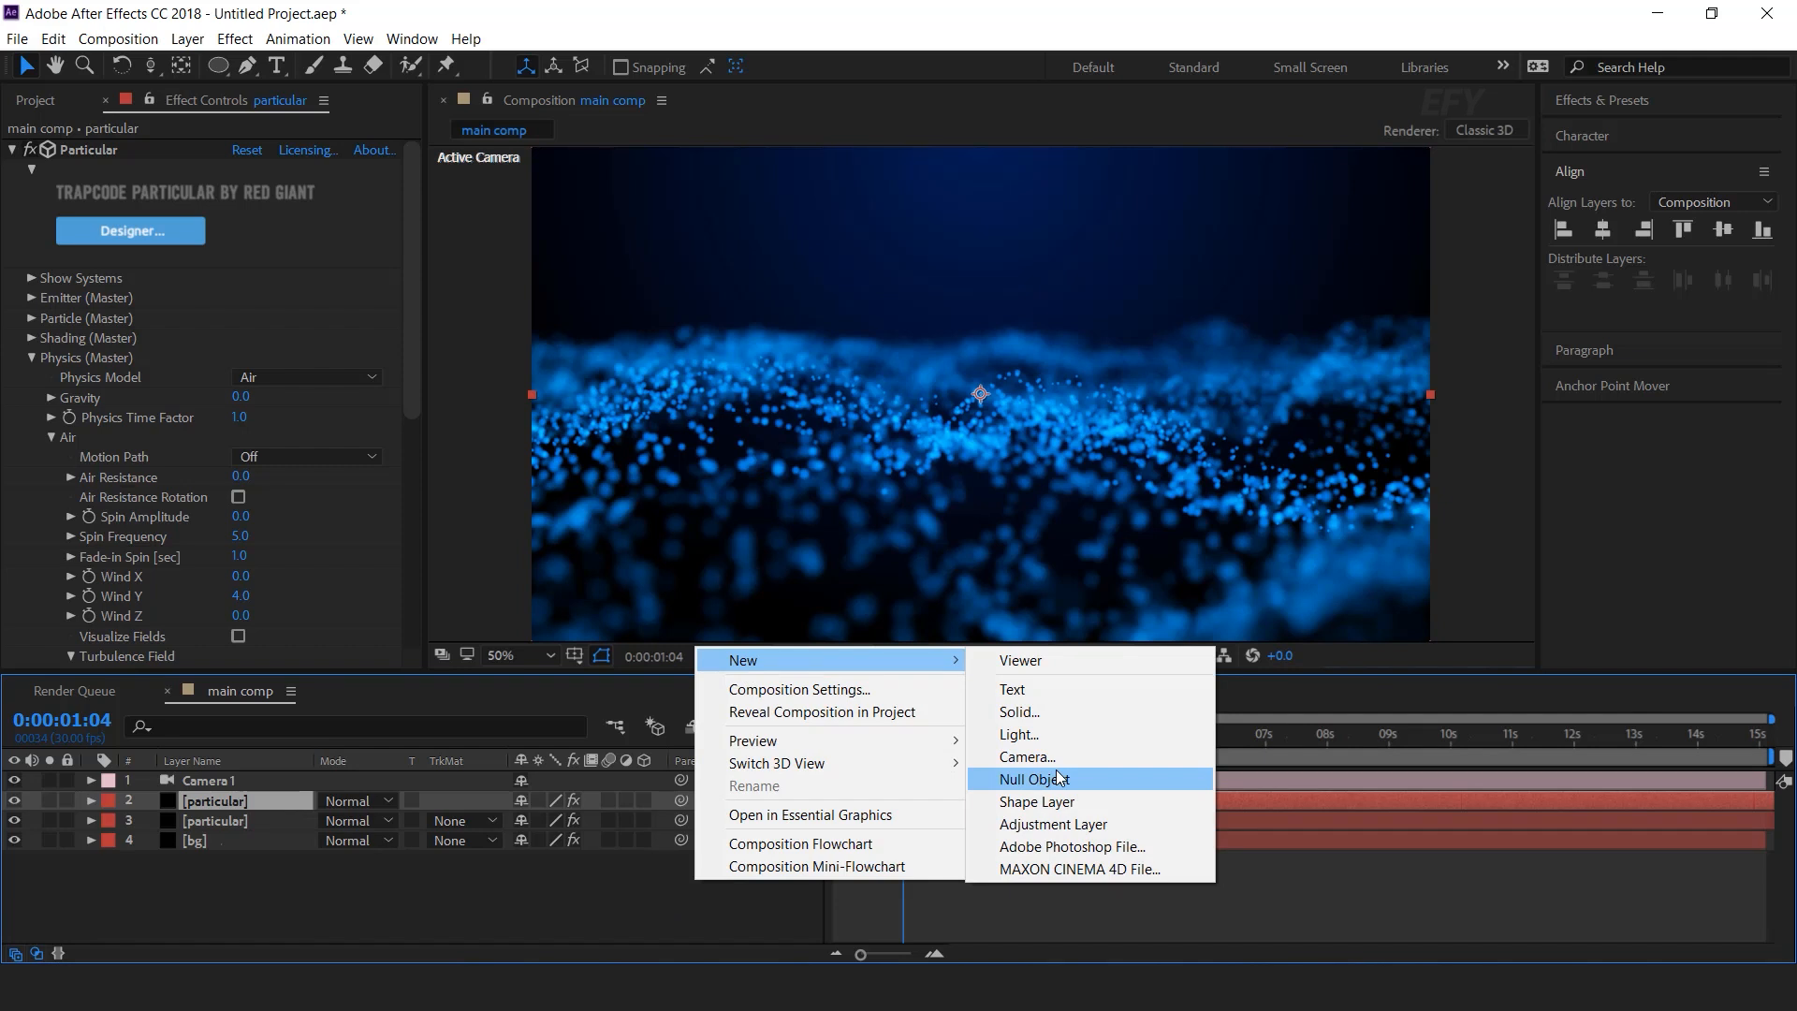
left_click(1063, 826)
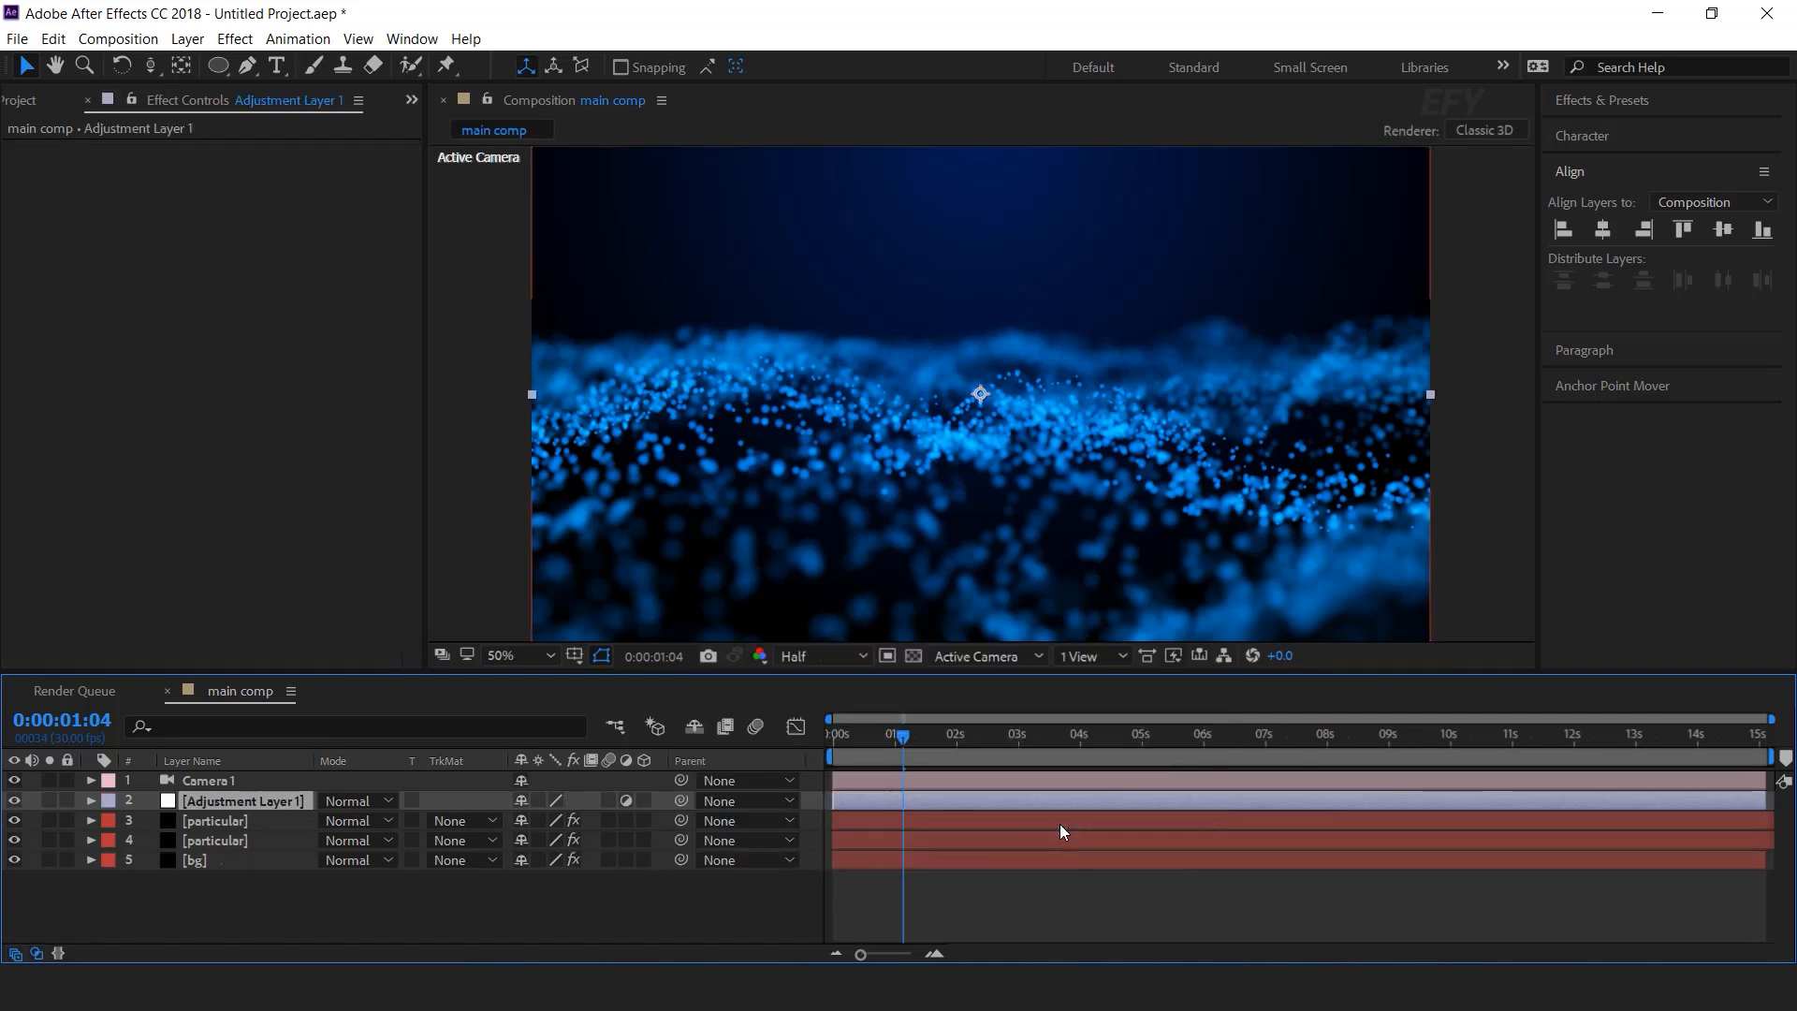
left_click_drag(250, 828, 242, 829)
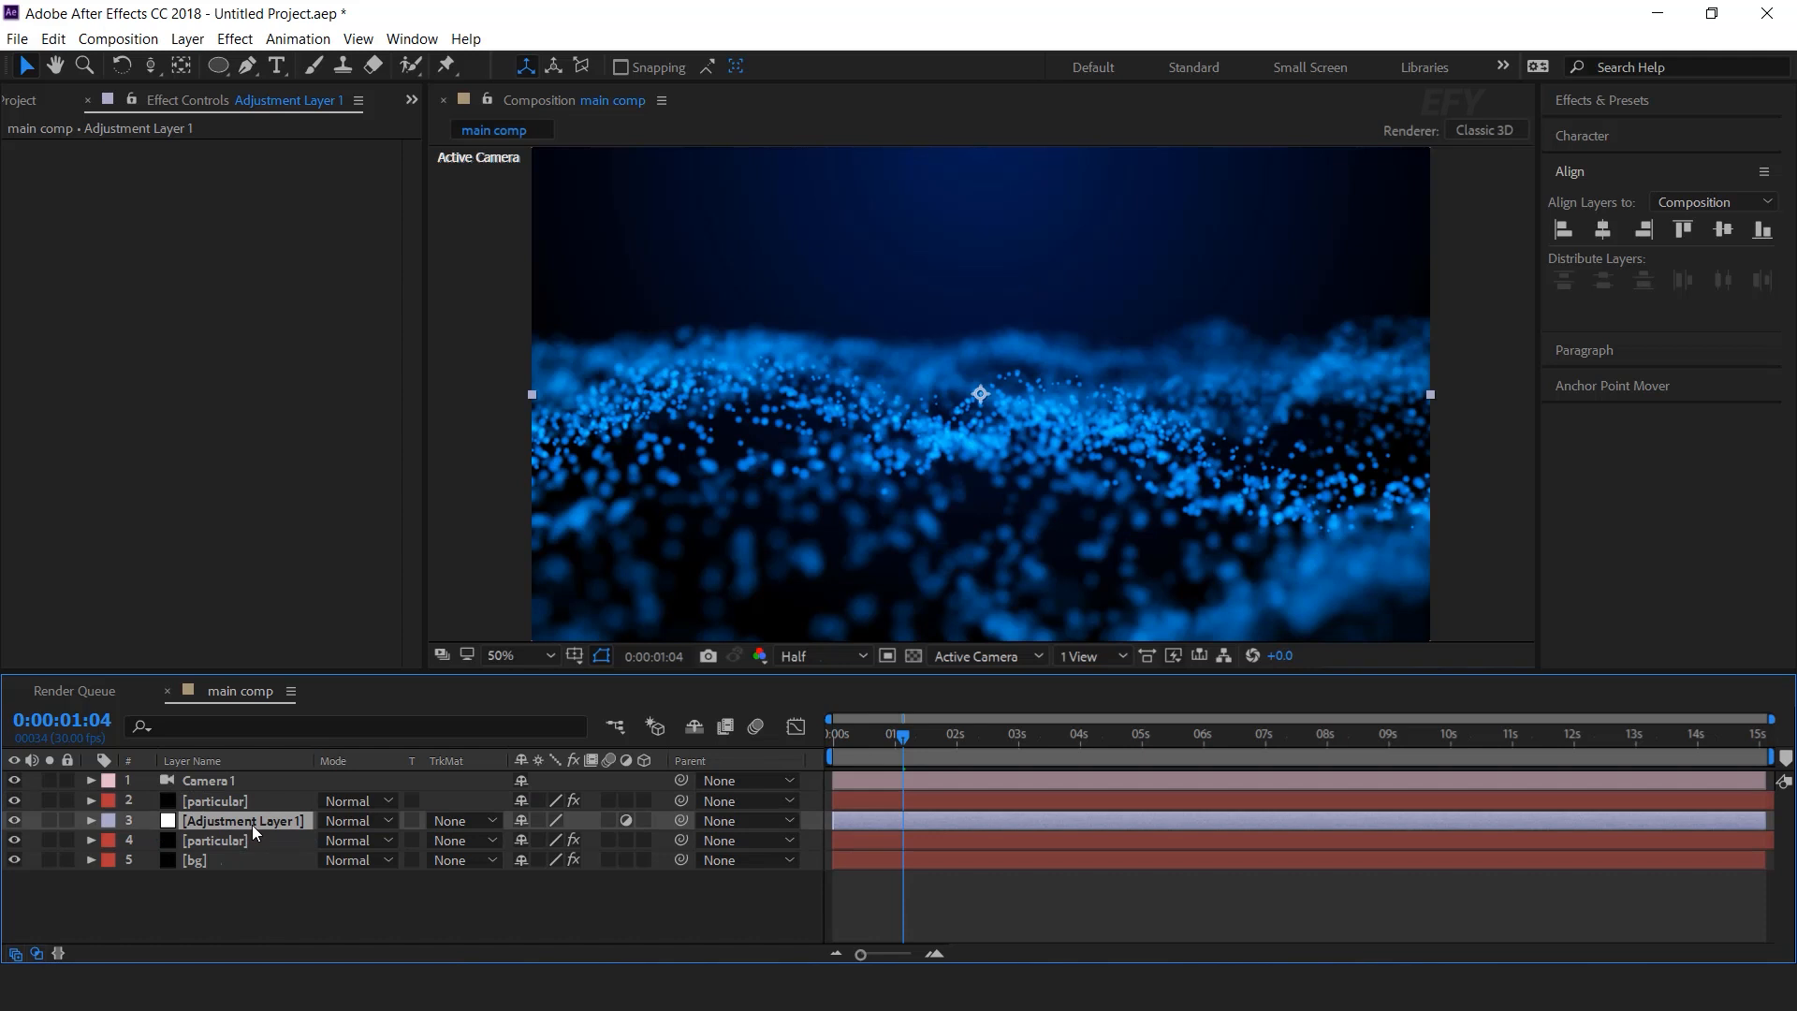
Apply the CC Radial Fast Blur effect to the adjustment layer
key("ctrl+space")
type("cc")
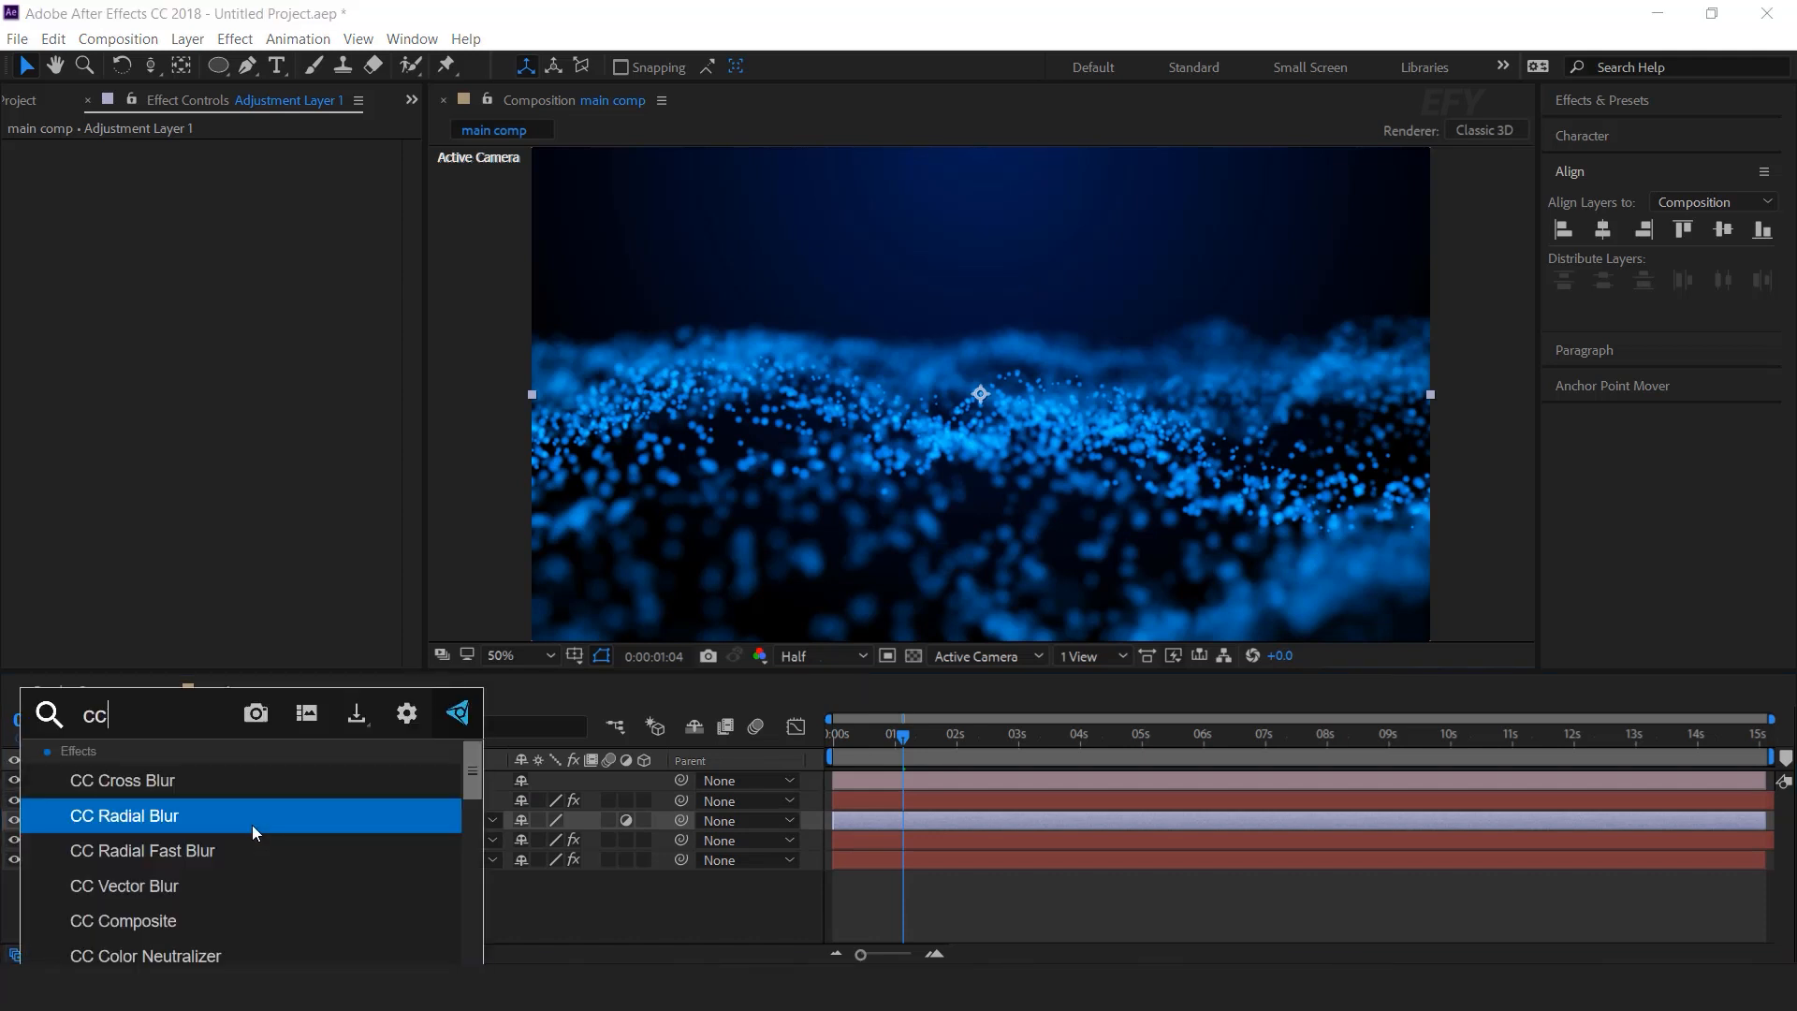
type(" ra")
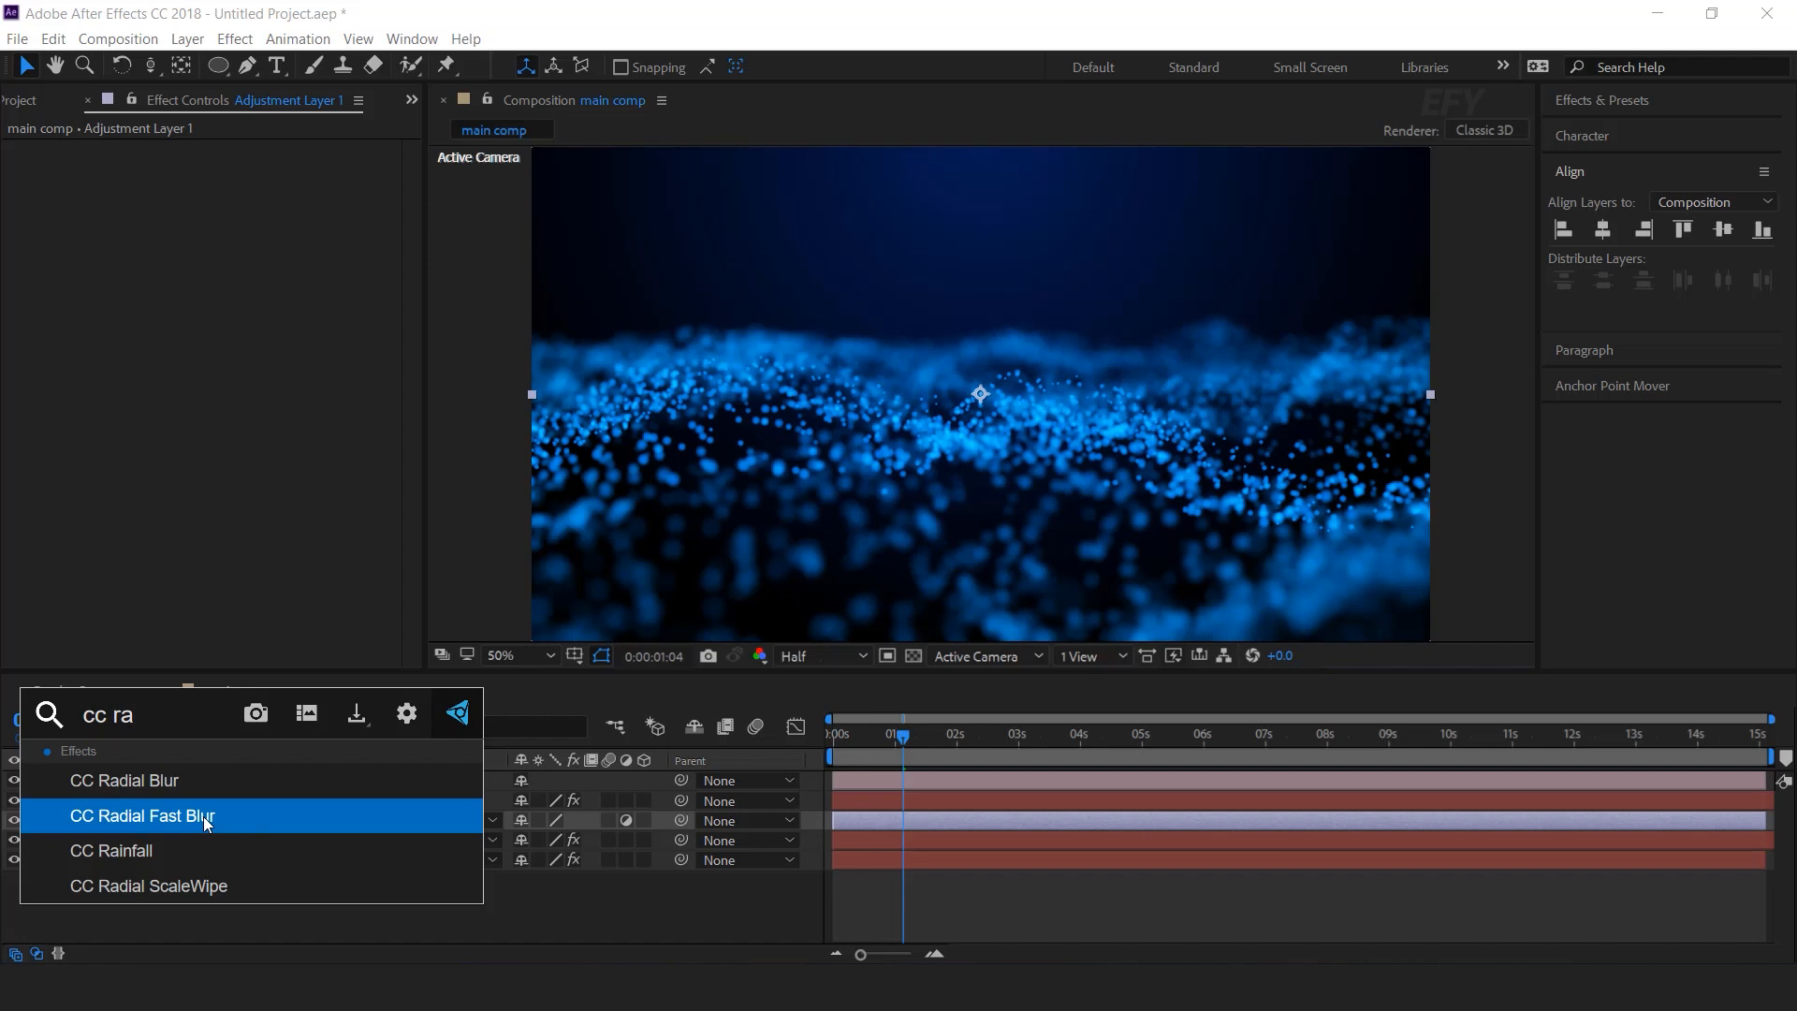
left_click(204, 816)
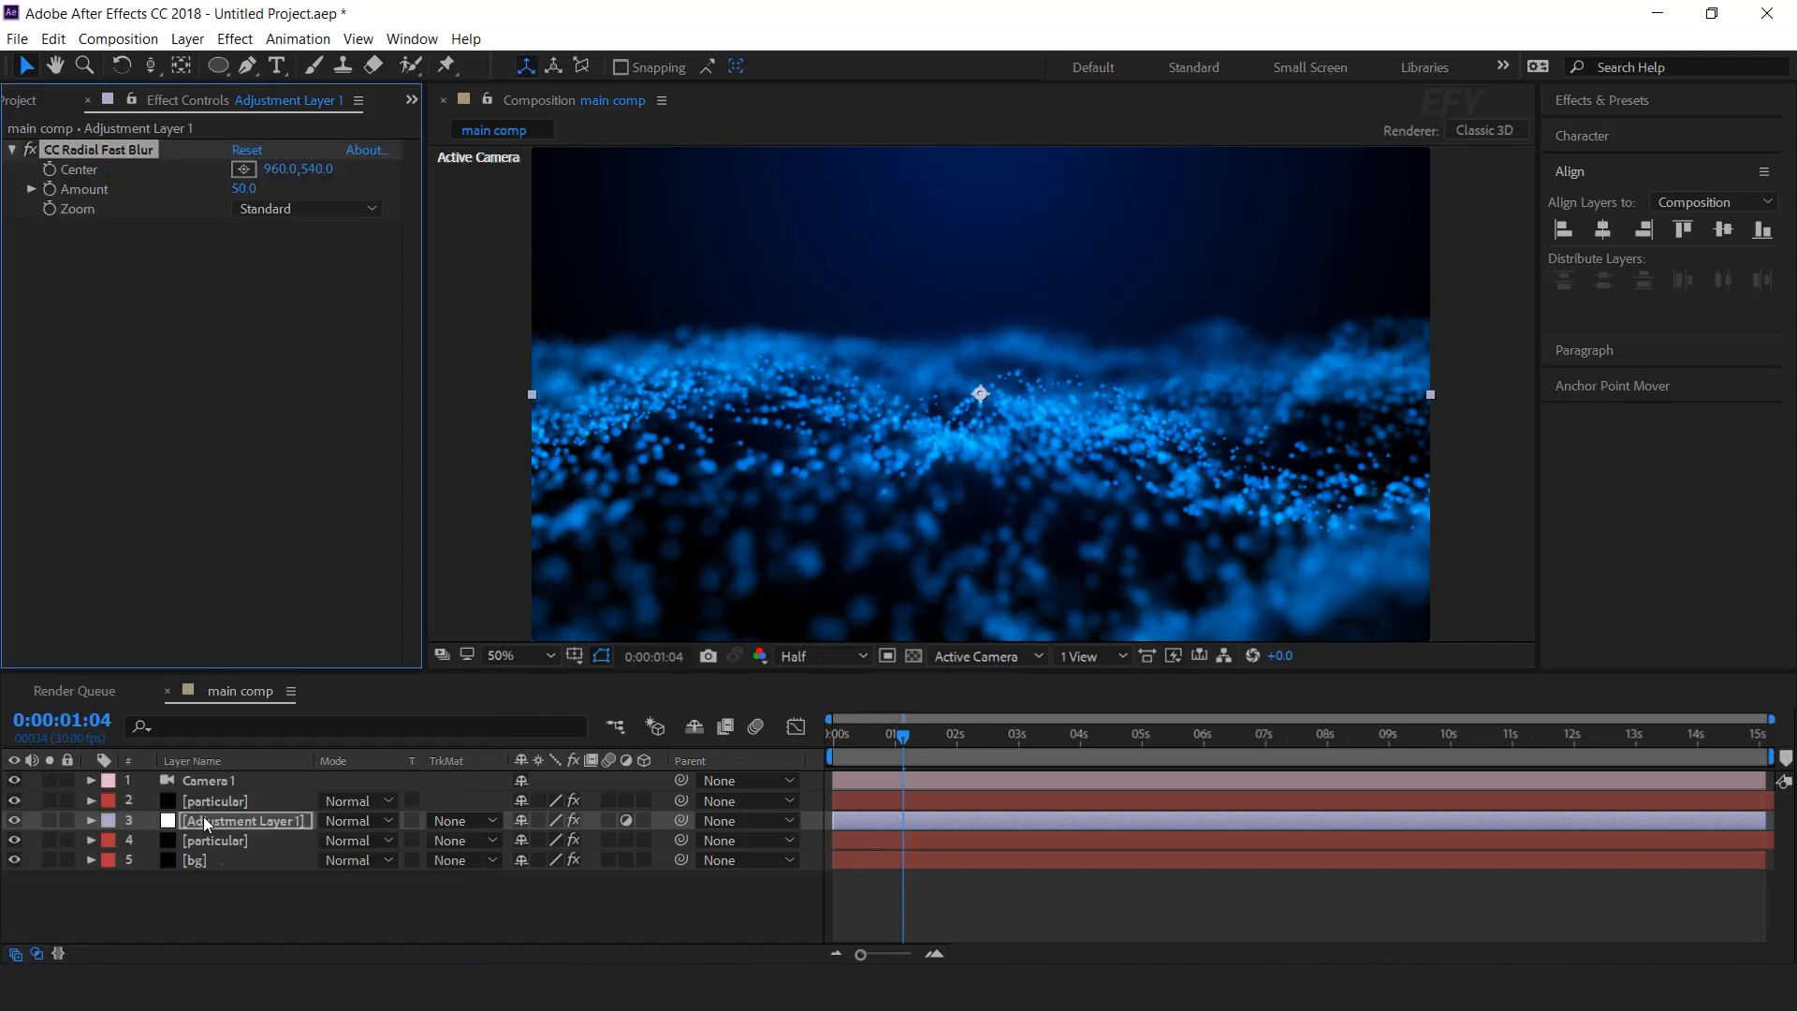
Set CC Radial Fast Blur's zoom to Brightest and its amount to 80
left_click(296, 207)
left_click(290, 259)
left_click(238, 188)
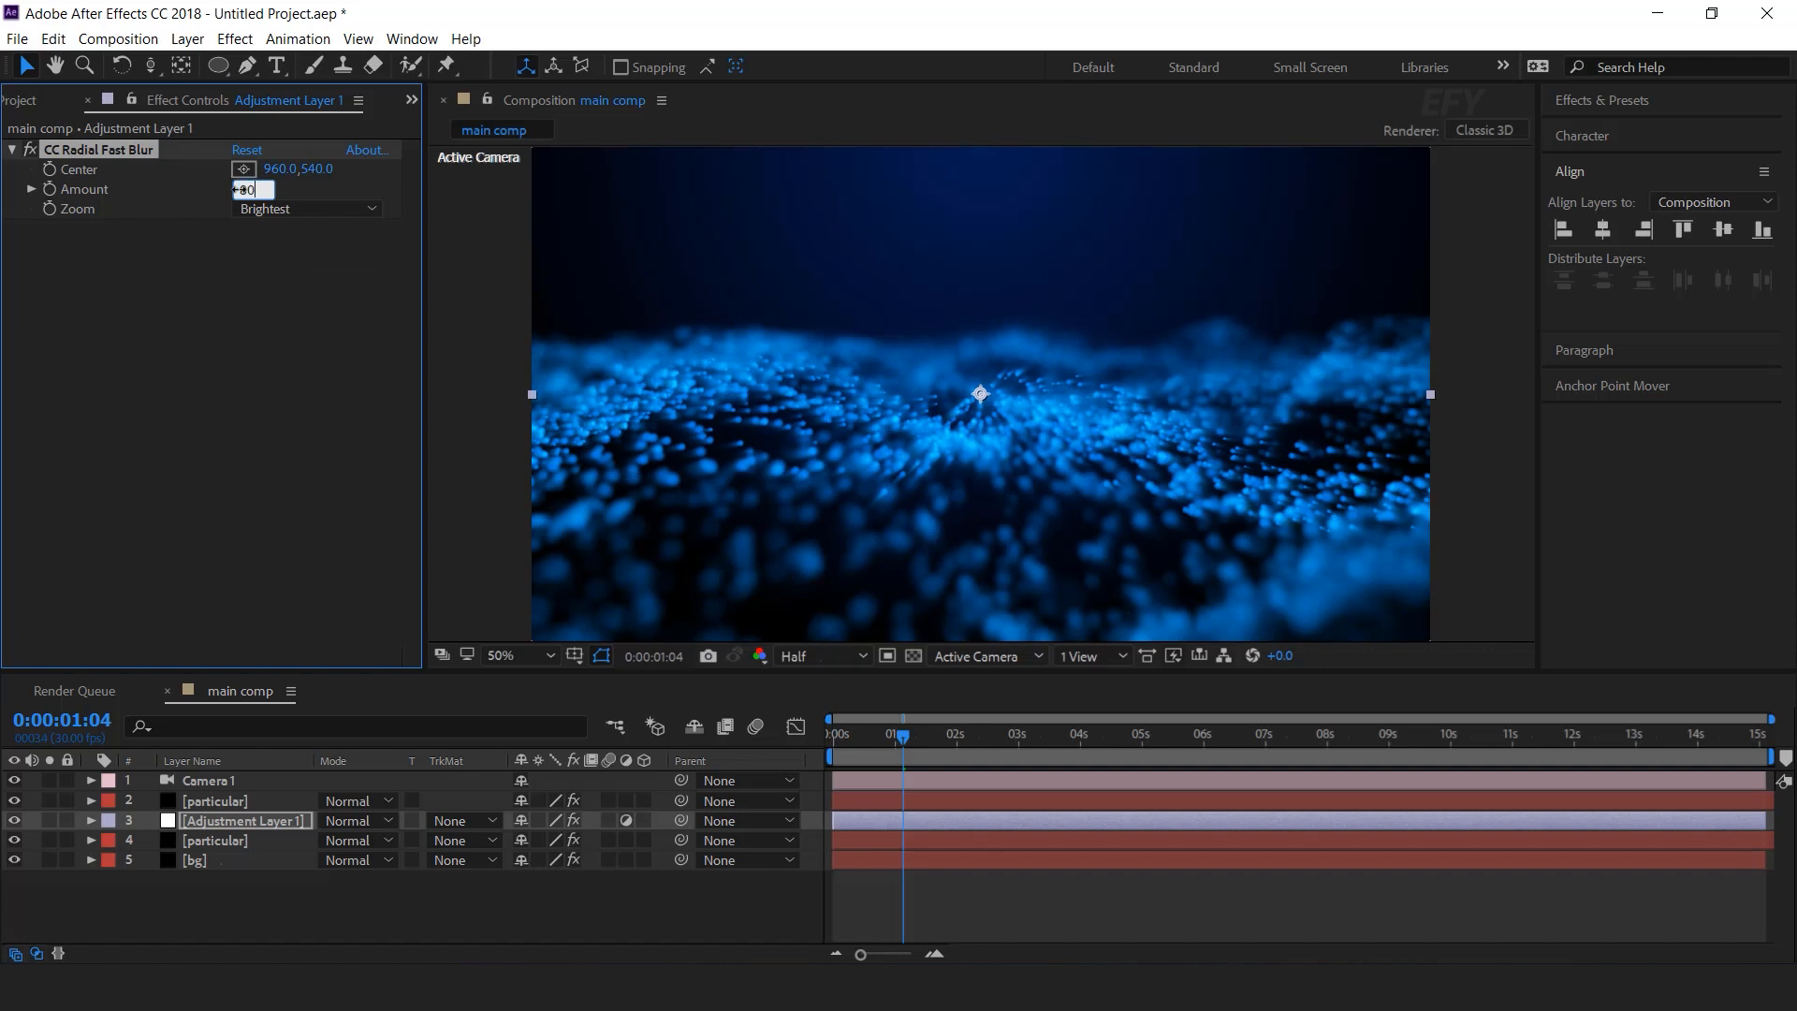
key("Return")
Draw a wide, flat elliptical mask on the adjustment layer around the central part of the particle field
left_click(221, 66)
mouse_move(682, 374)
left_mouse_down()
mouse_move(1132, 505)
mouse_move(1275, 527)
left_mouse_up()
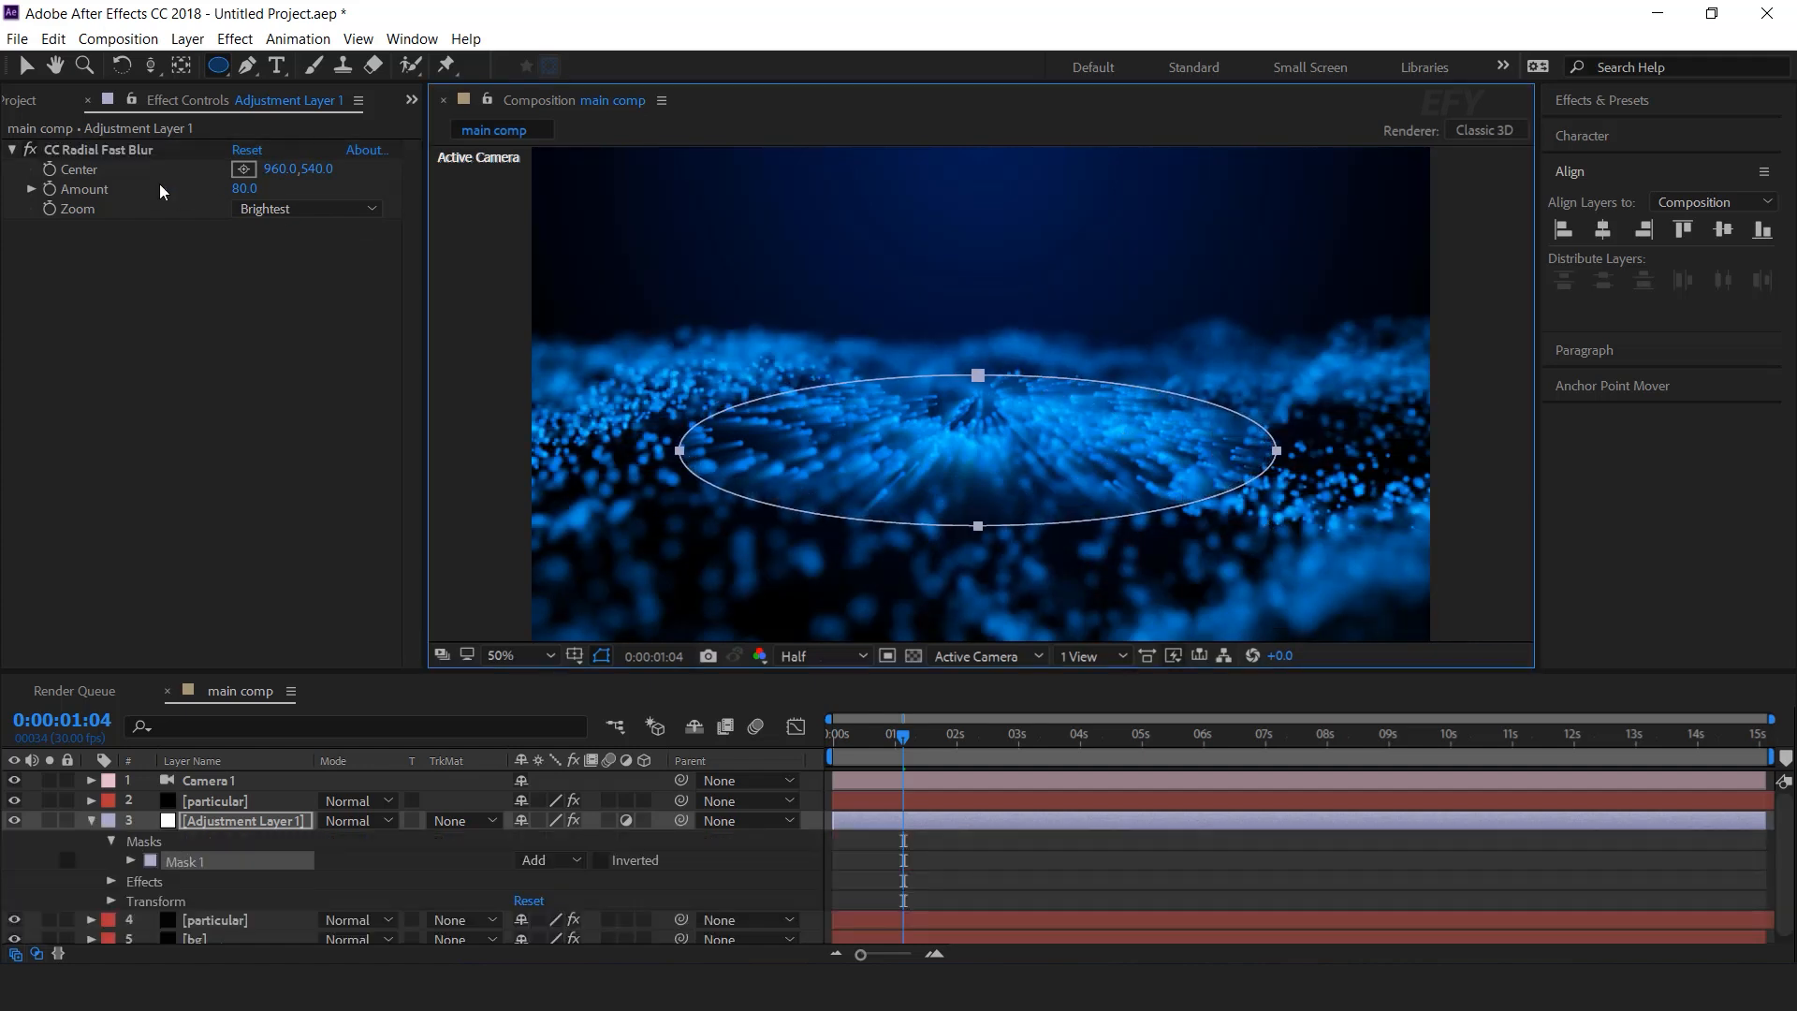
Move the CC Radial Fast Blur center below the frame to about 892, 1176
left_click(103, 150)
scroll(995, 402, "down", 2)
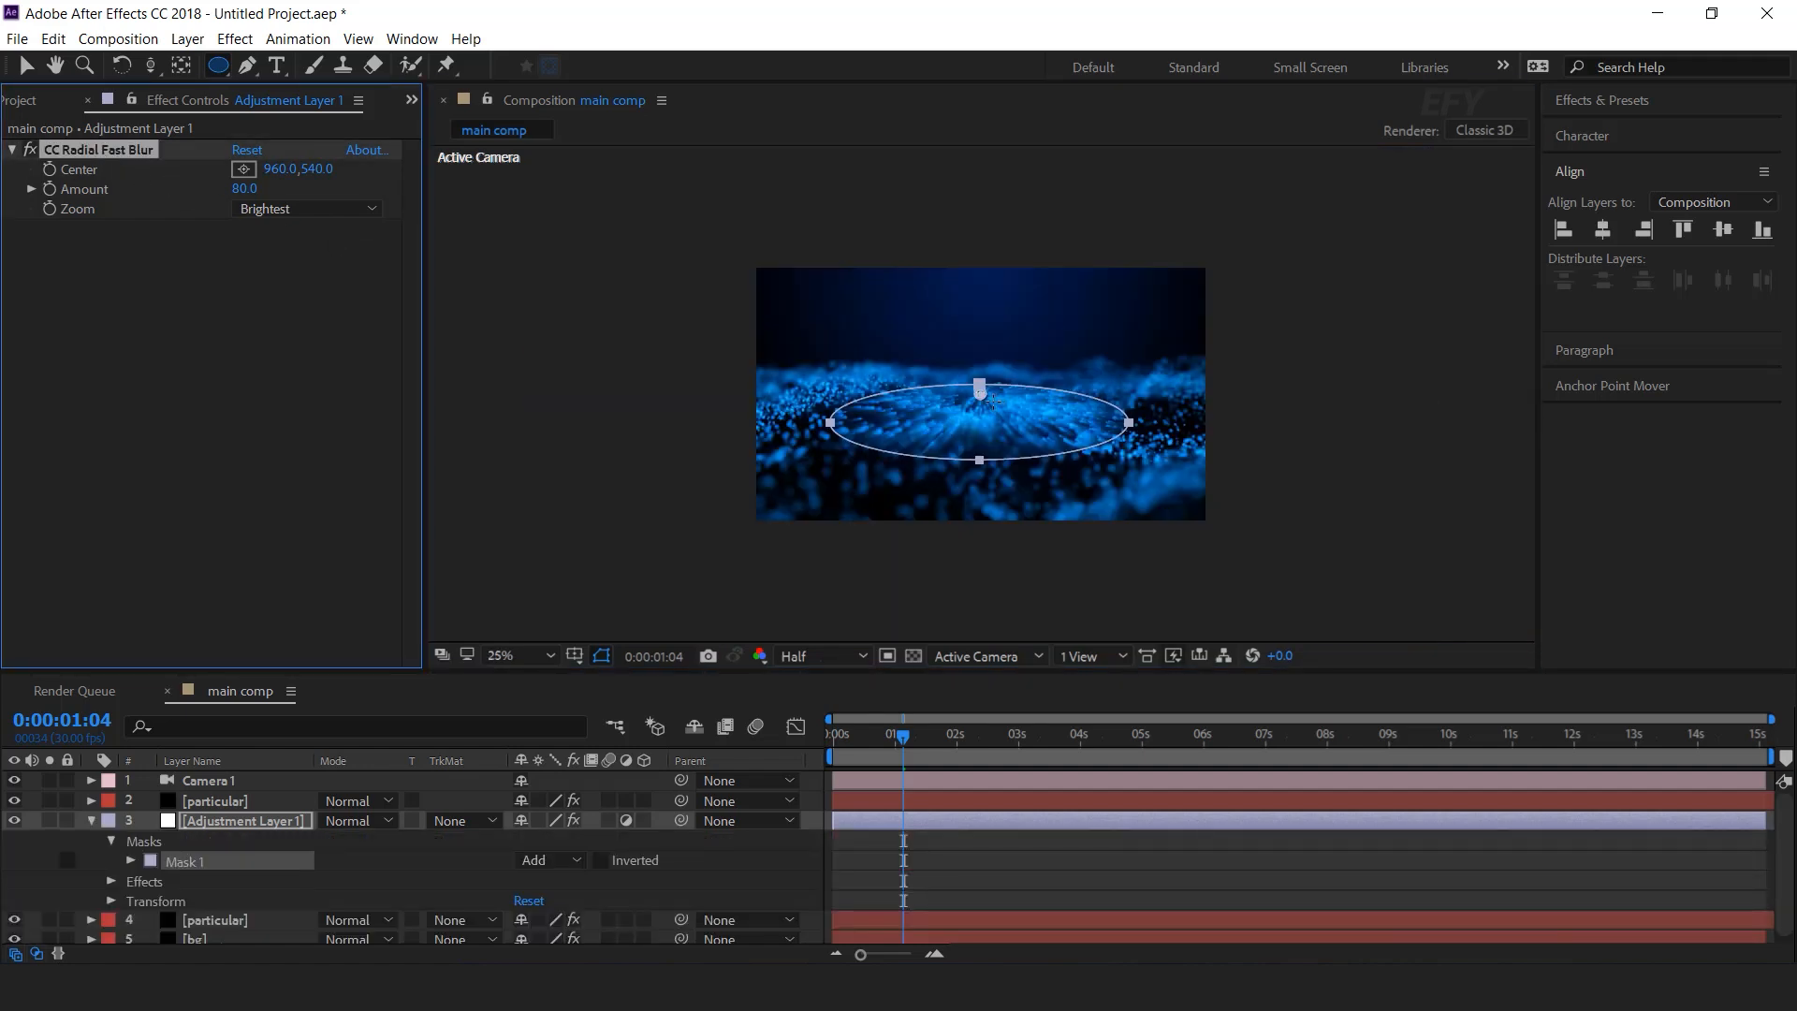
left_click_drag(980, 395, 965, 541)
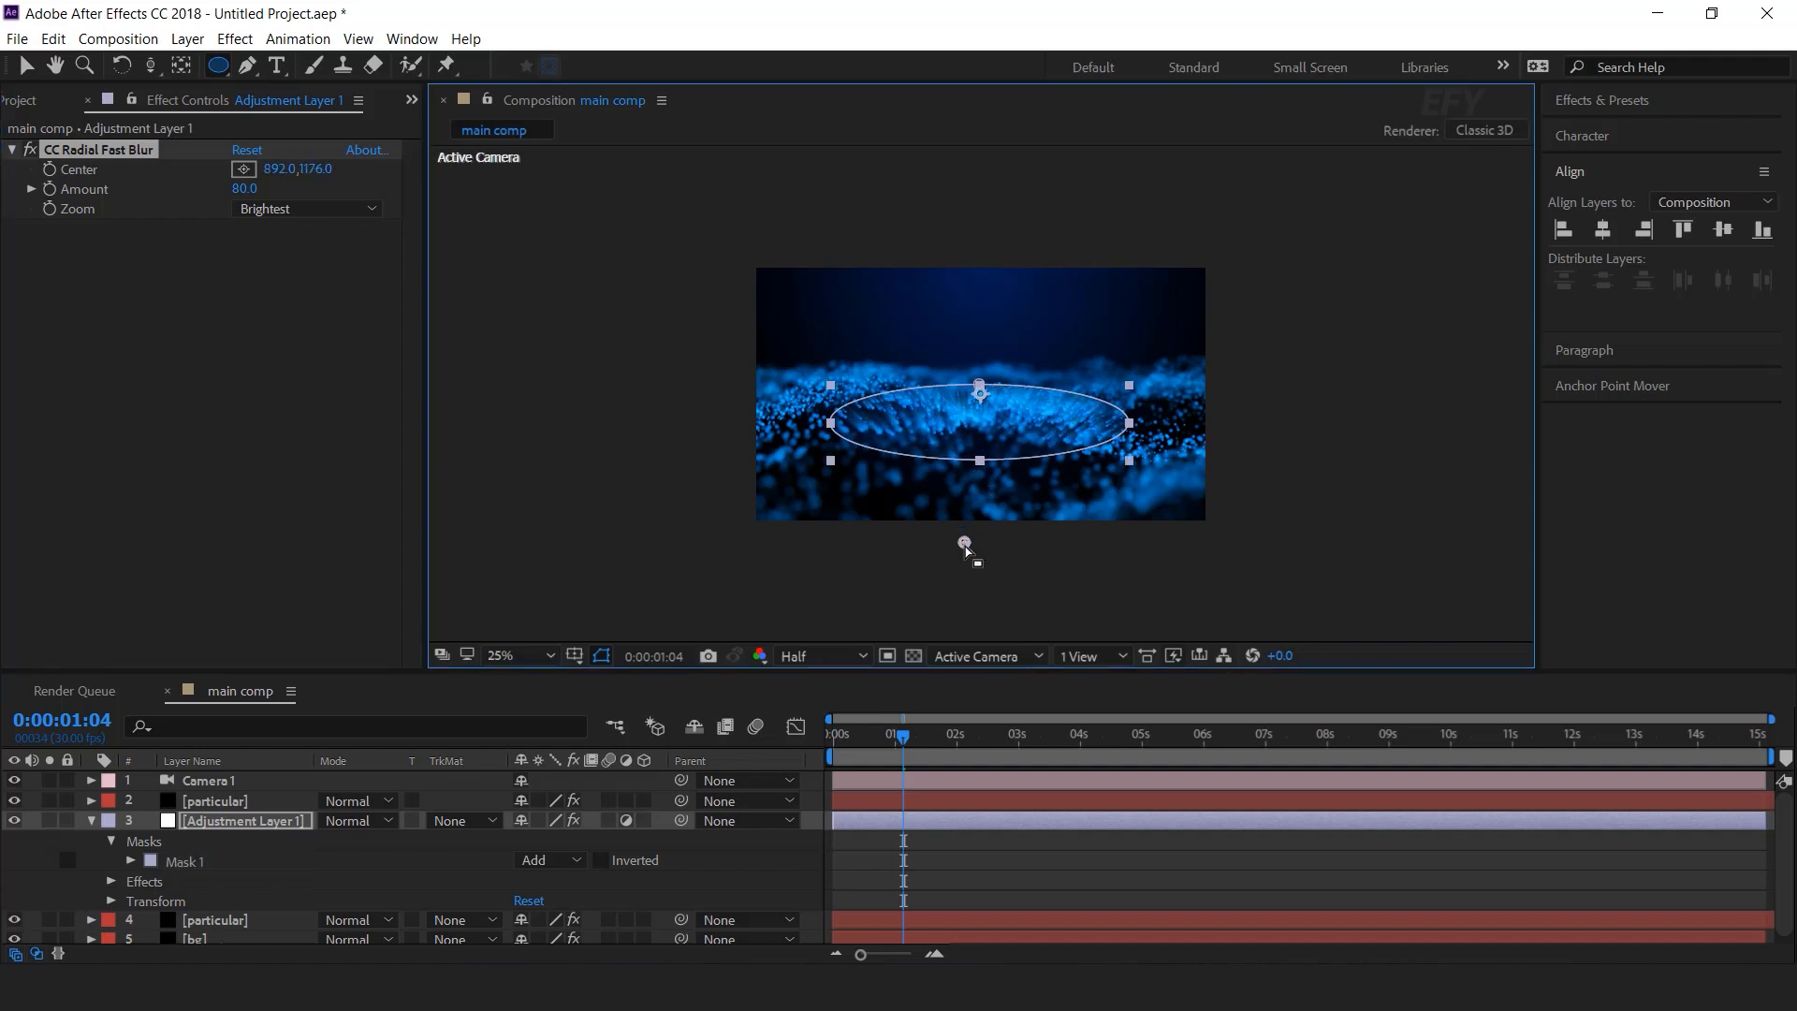
scroll(965, 551, "up", 1)
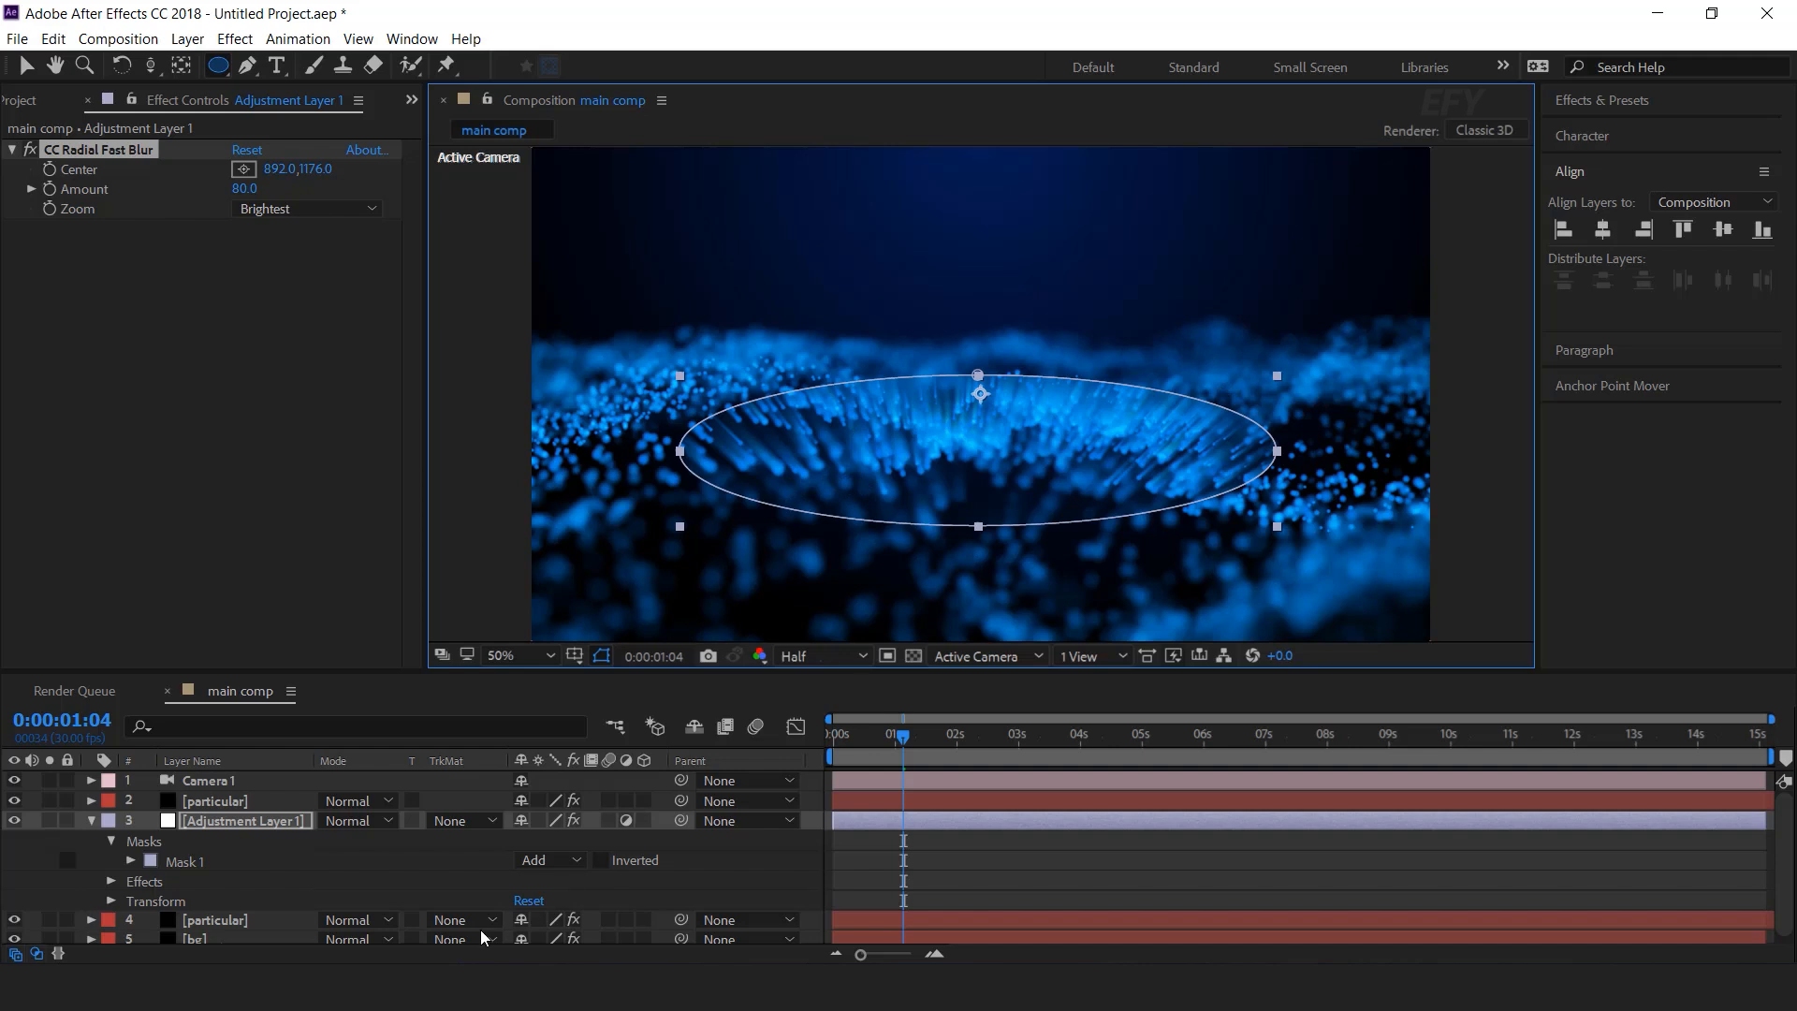
Feather the elliptical mask on Adjustment Layer 1 by about 265 pixels and collapse the layer's properties
left_click(130, 861)
left_click_drag(569, 893, 876, 889)
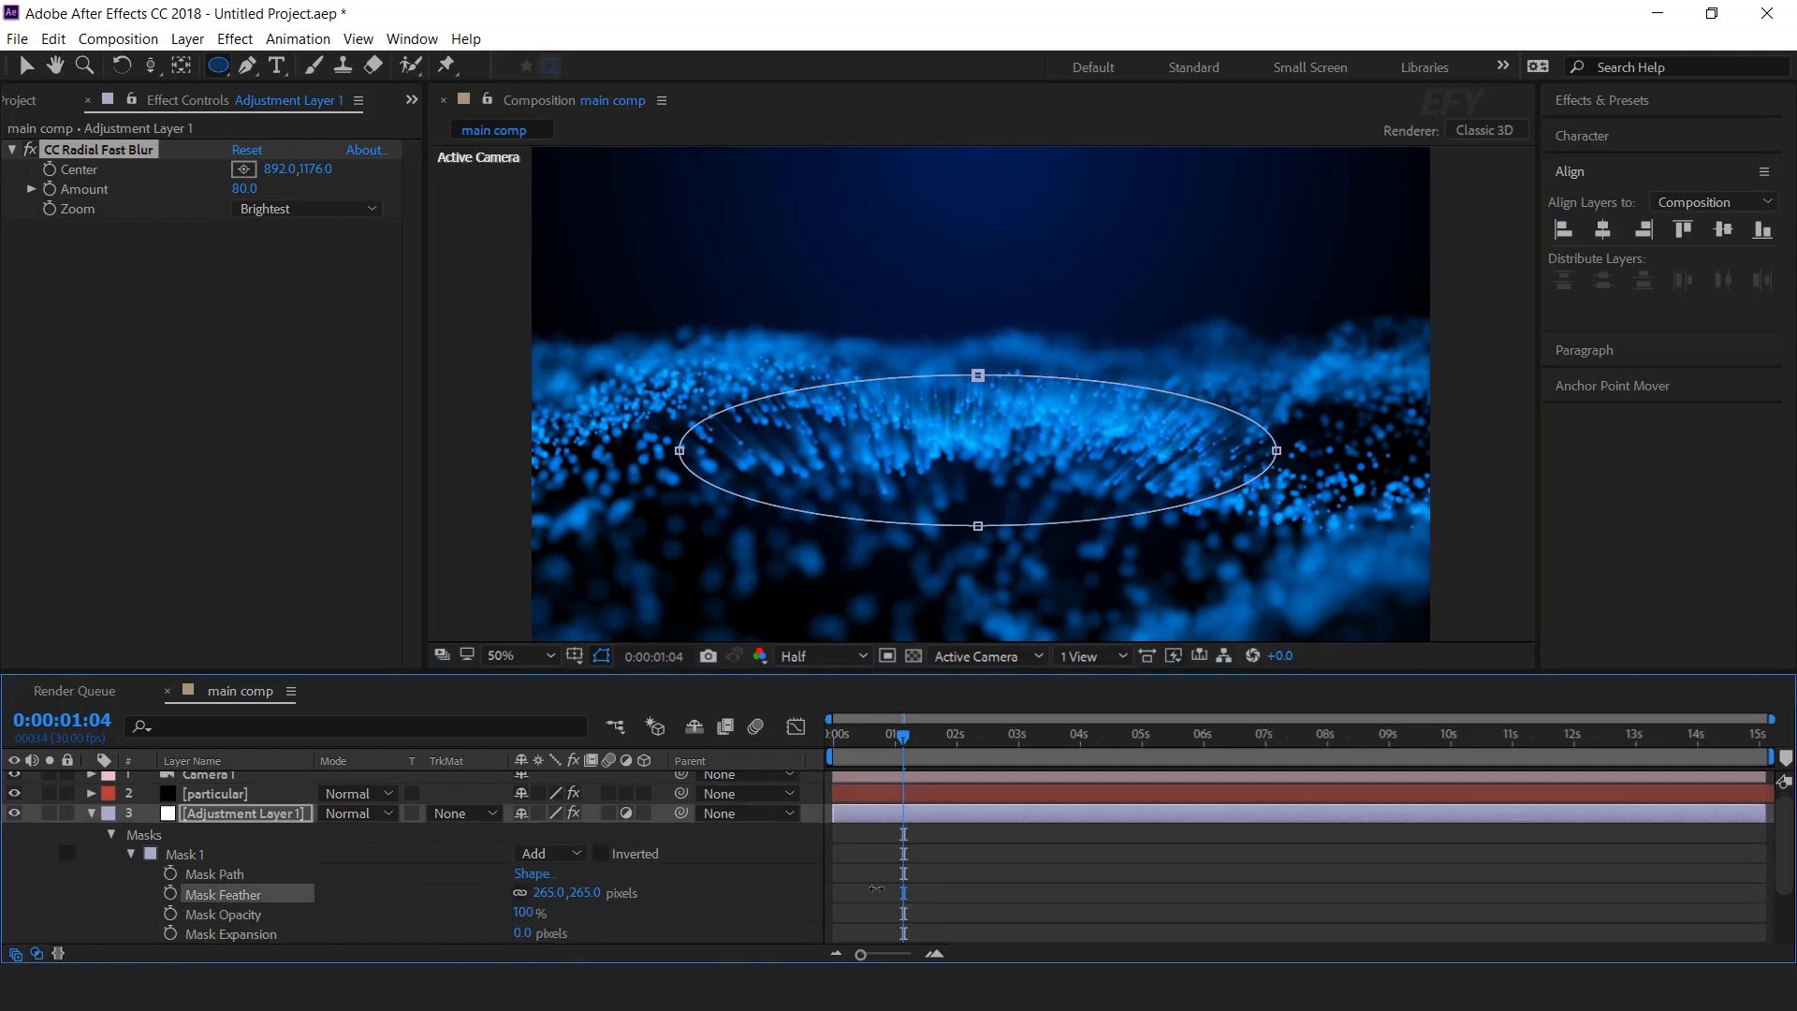
left_click(1074, 882)
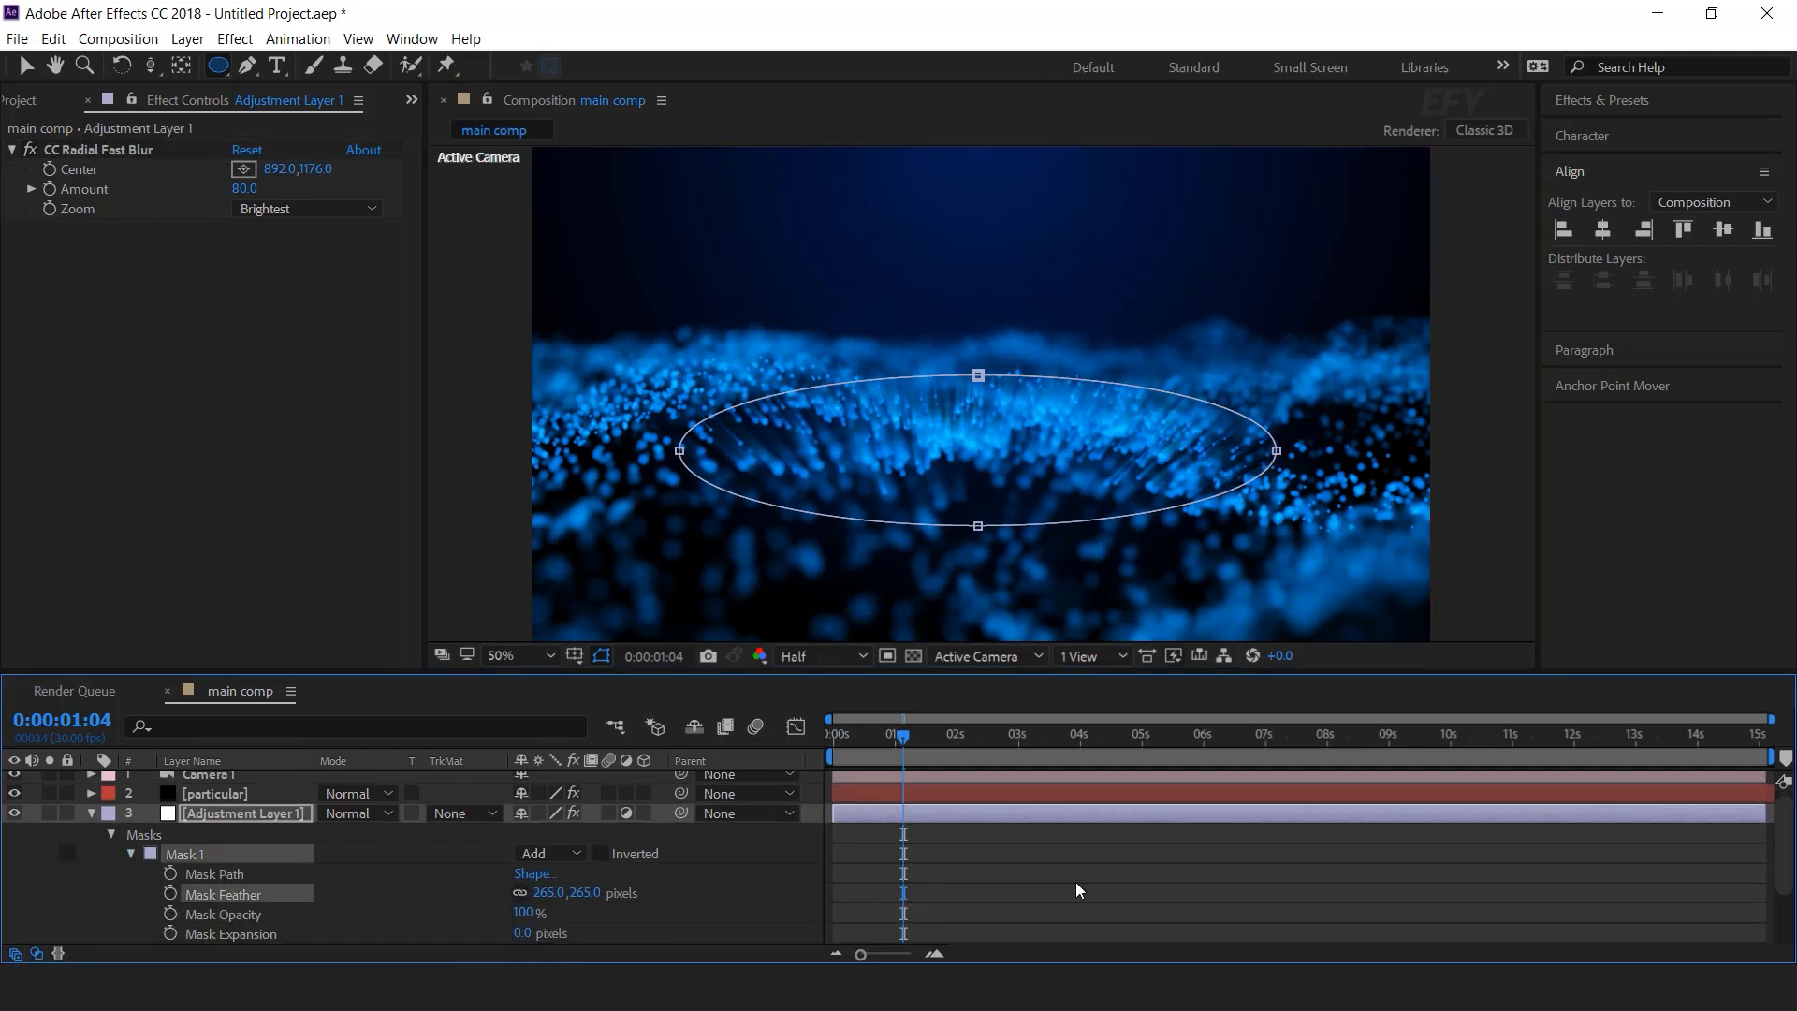
left_click(91, 813)
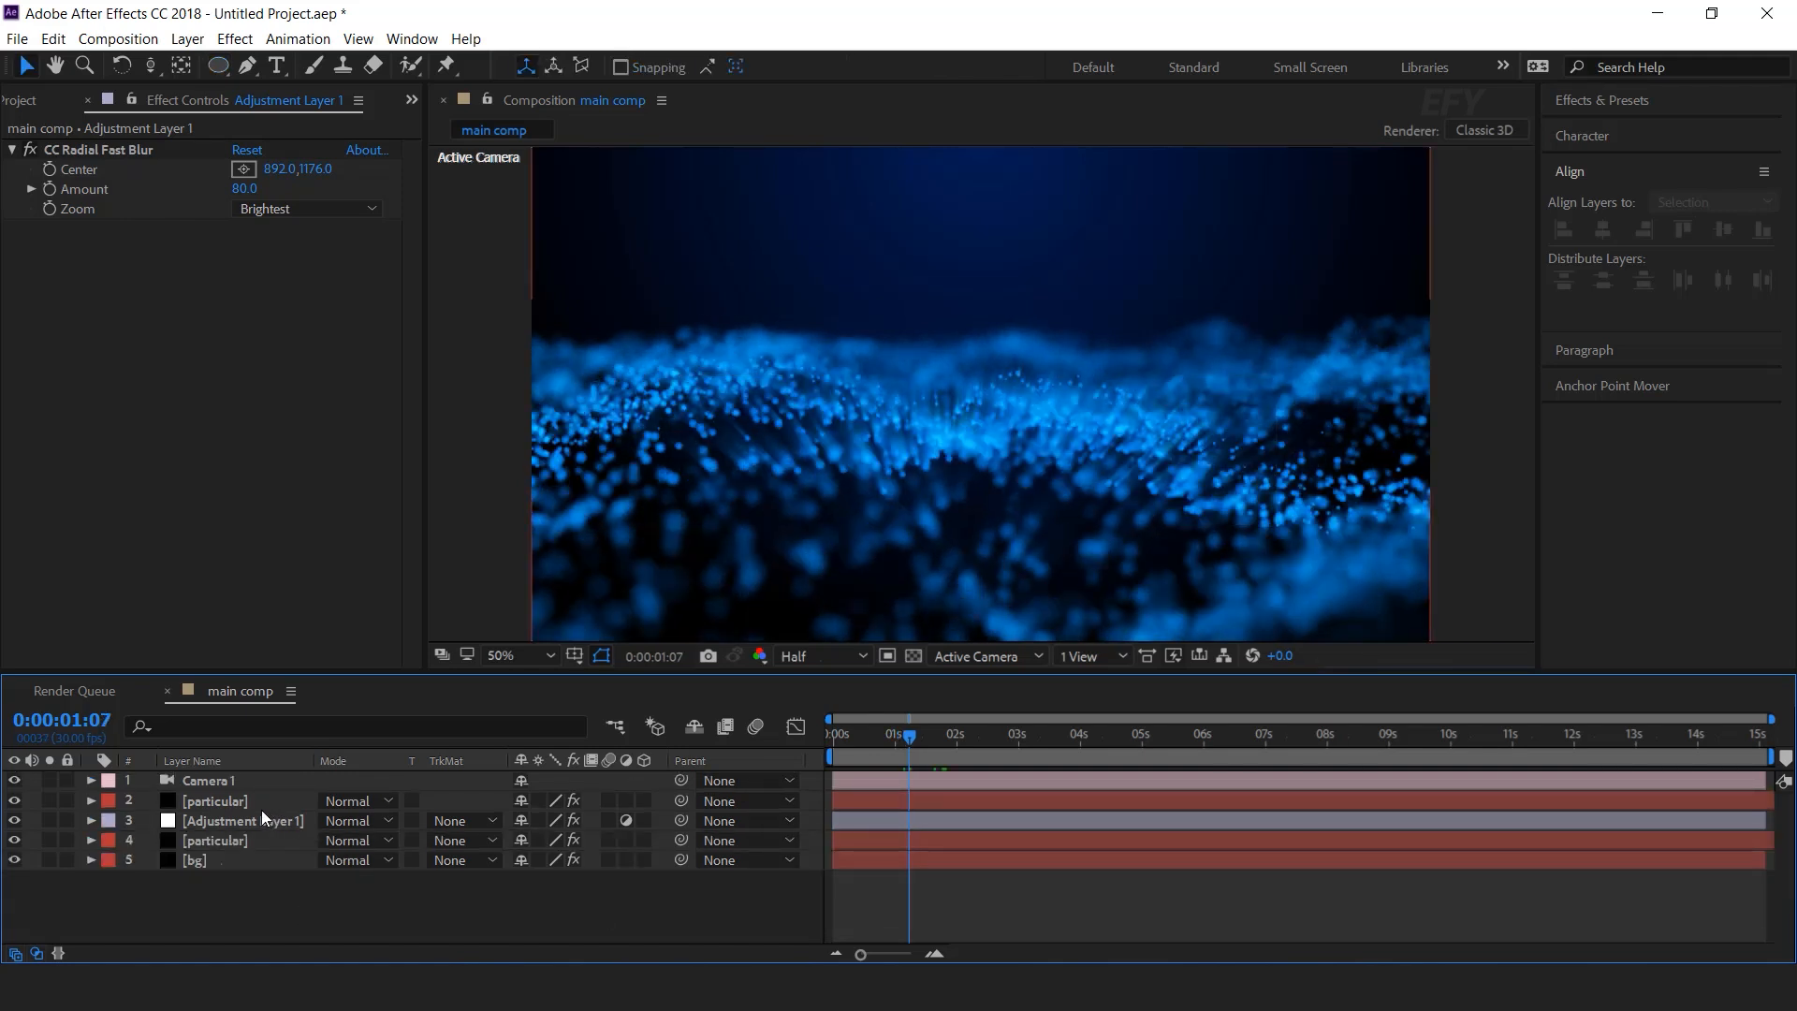
Duplicate the upper particular layer and rename the topmost copy "small particular"
left_click(239, 799)
key("ctrl+d")
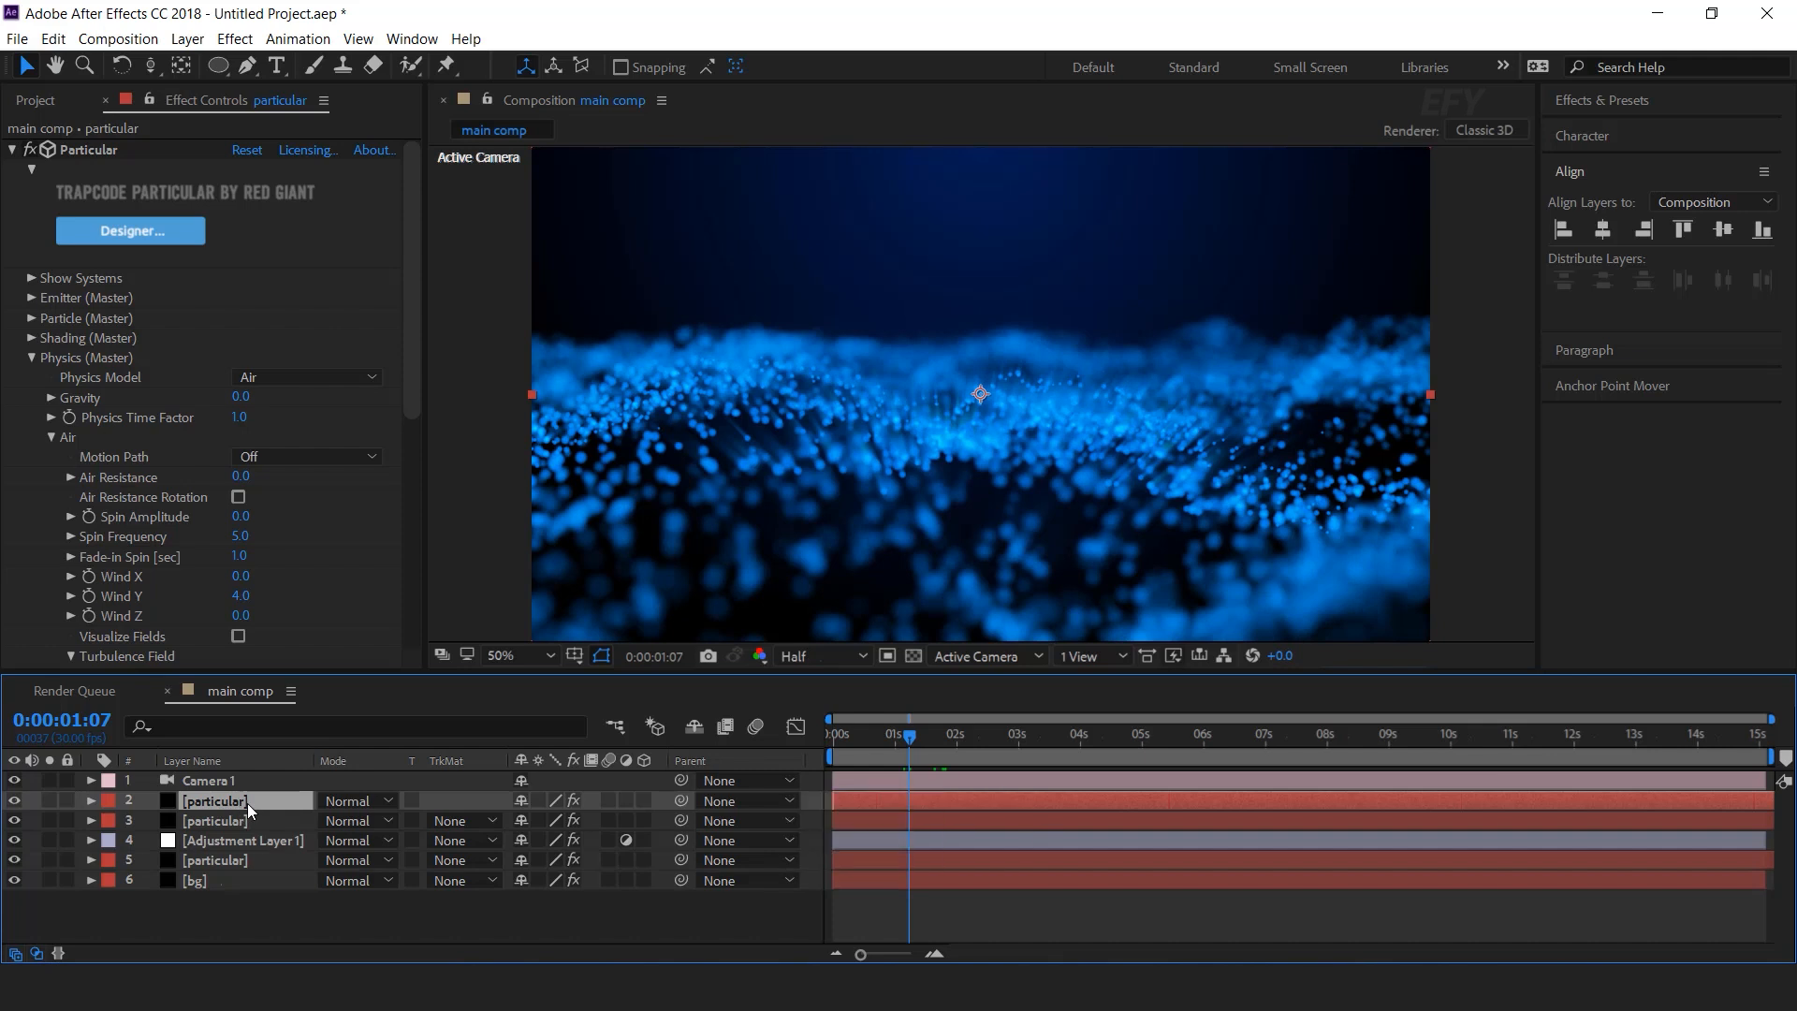
key("Return")
key("Home")
type("sma")
key("Return")
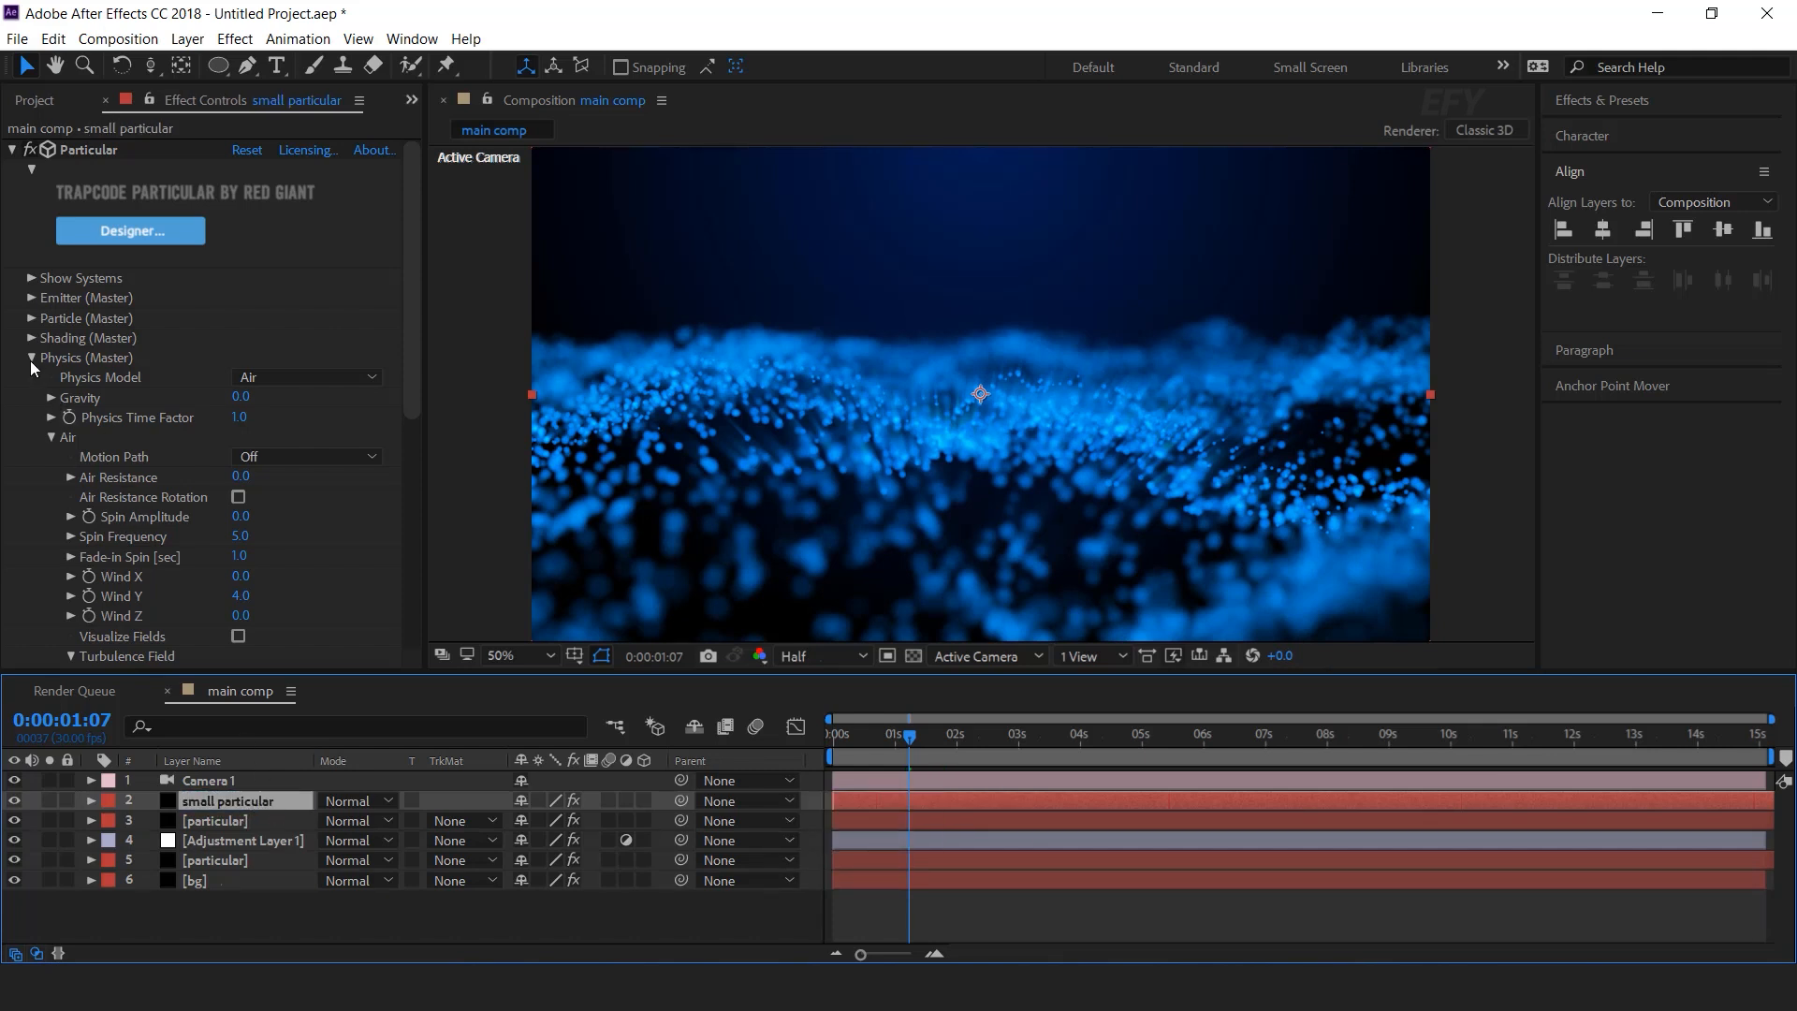
In the small particular layer's turbulence field, set Affect Position to 550 and Scale to 20
left_click(414, 362)
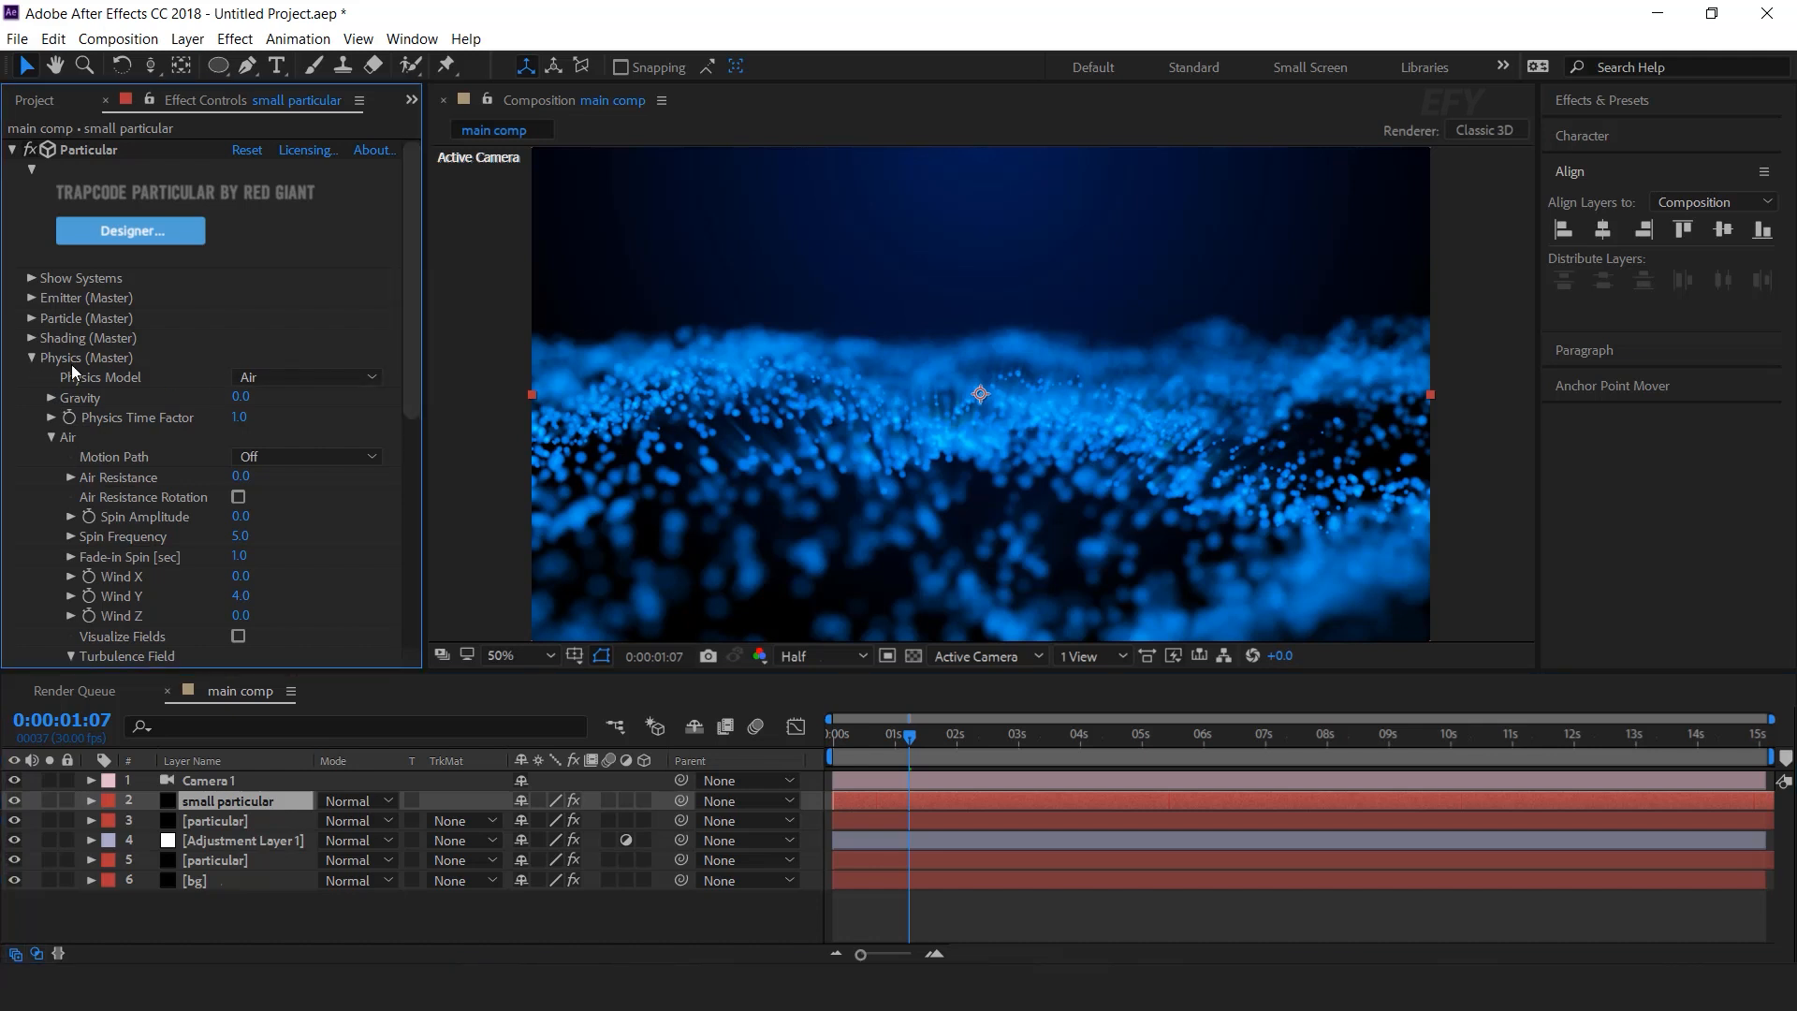
left_click_drag(416, 357, 412, 562)
left_click(246, 330)
type("650")
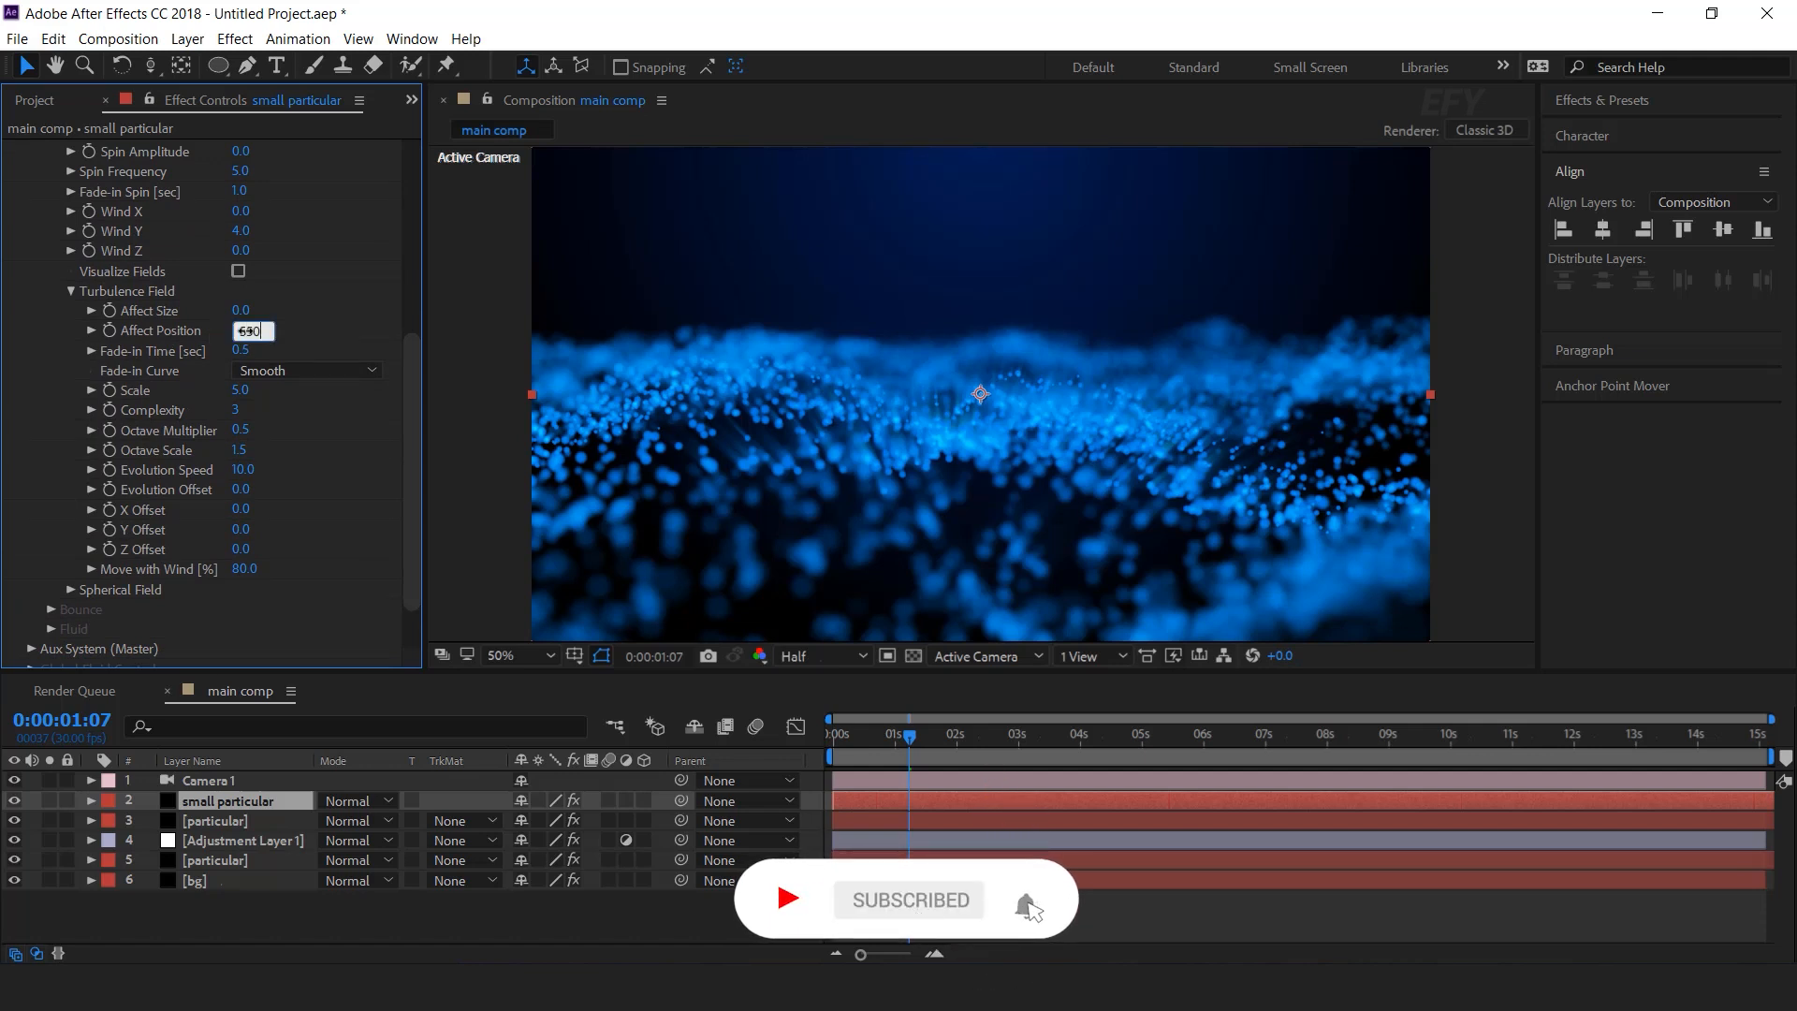
key("Return")
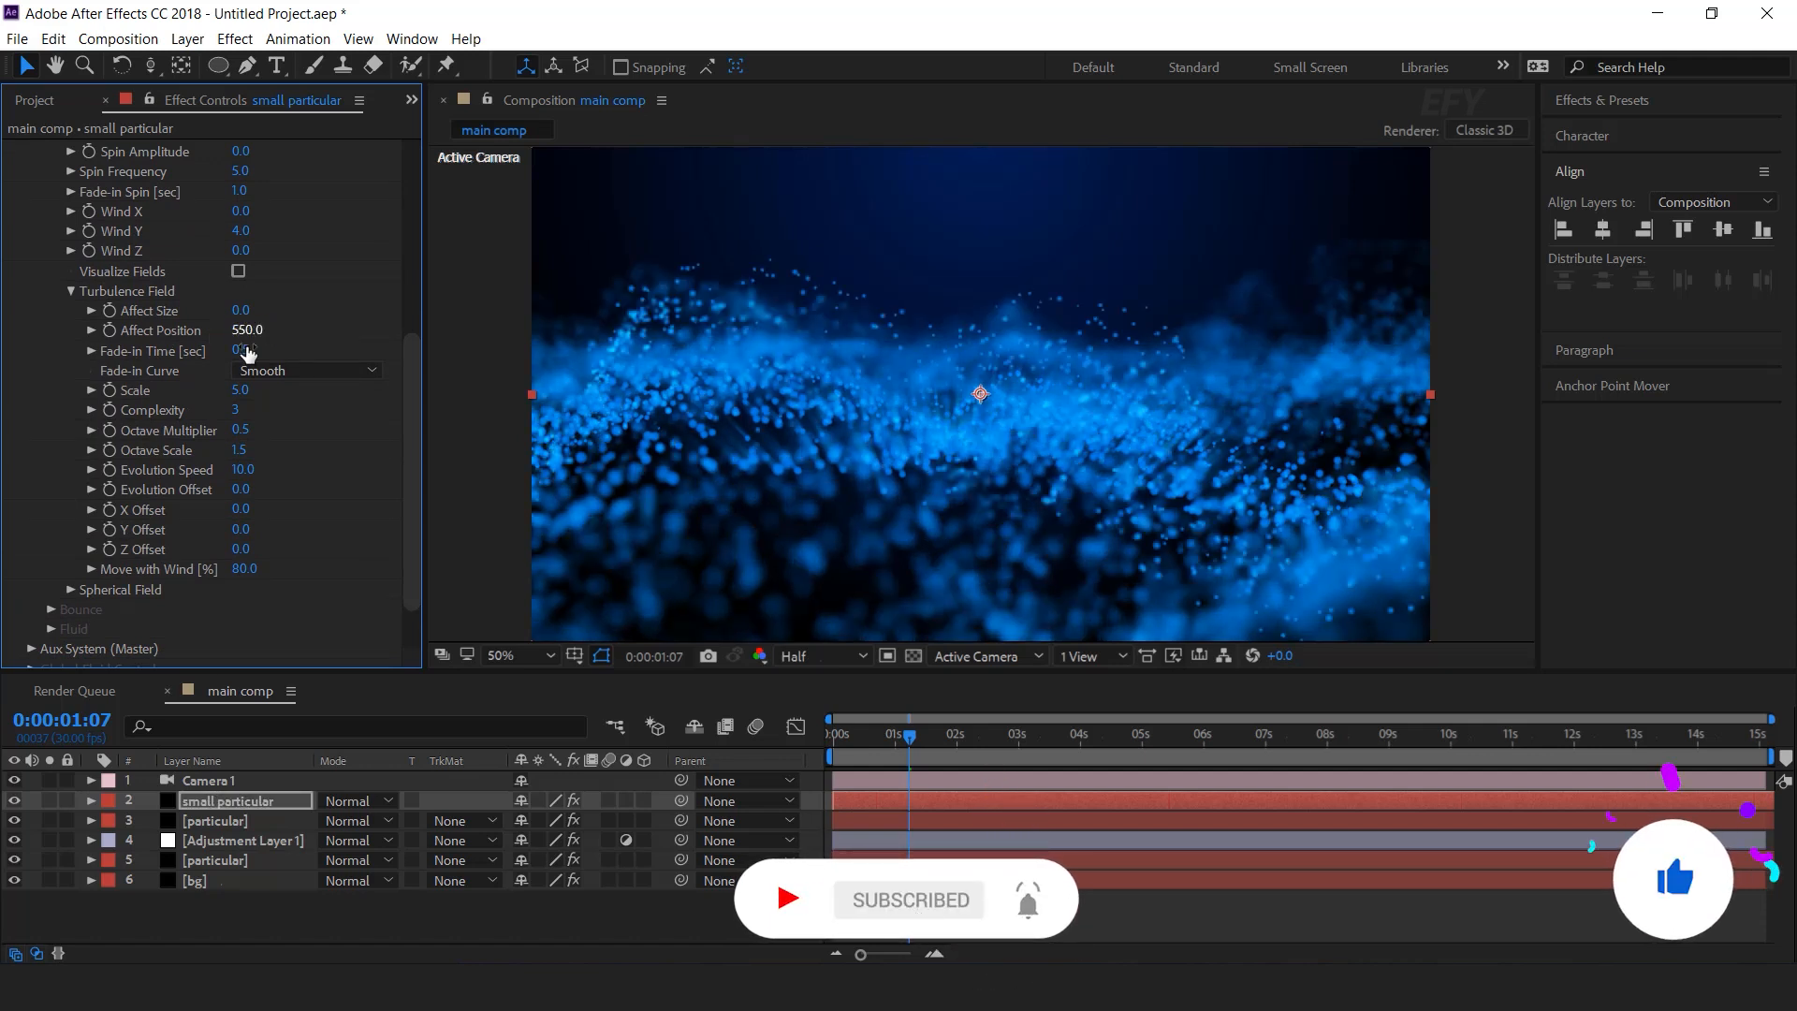
left_click(240, 391)
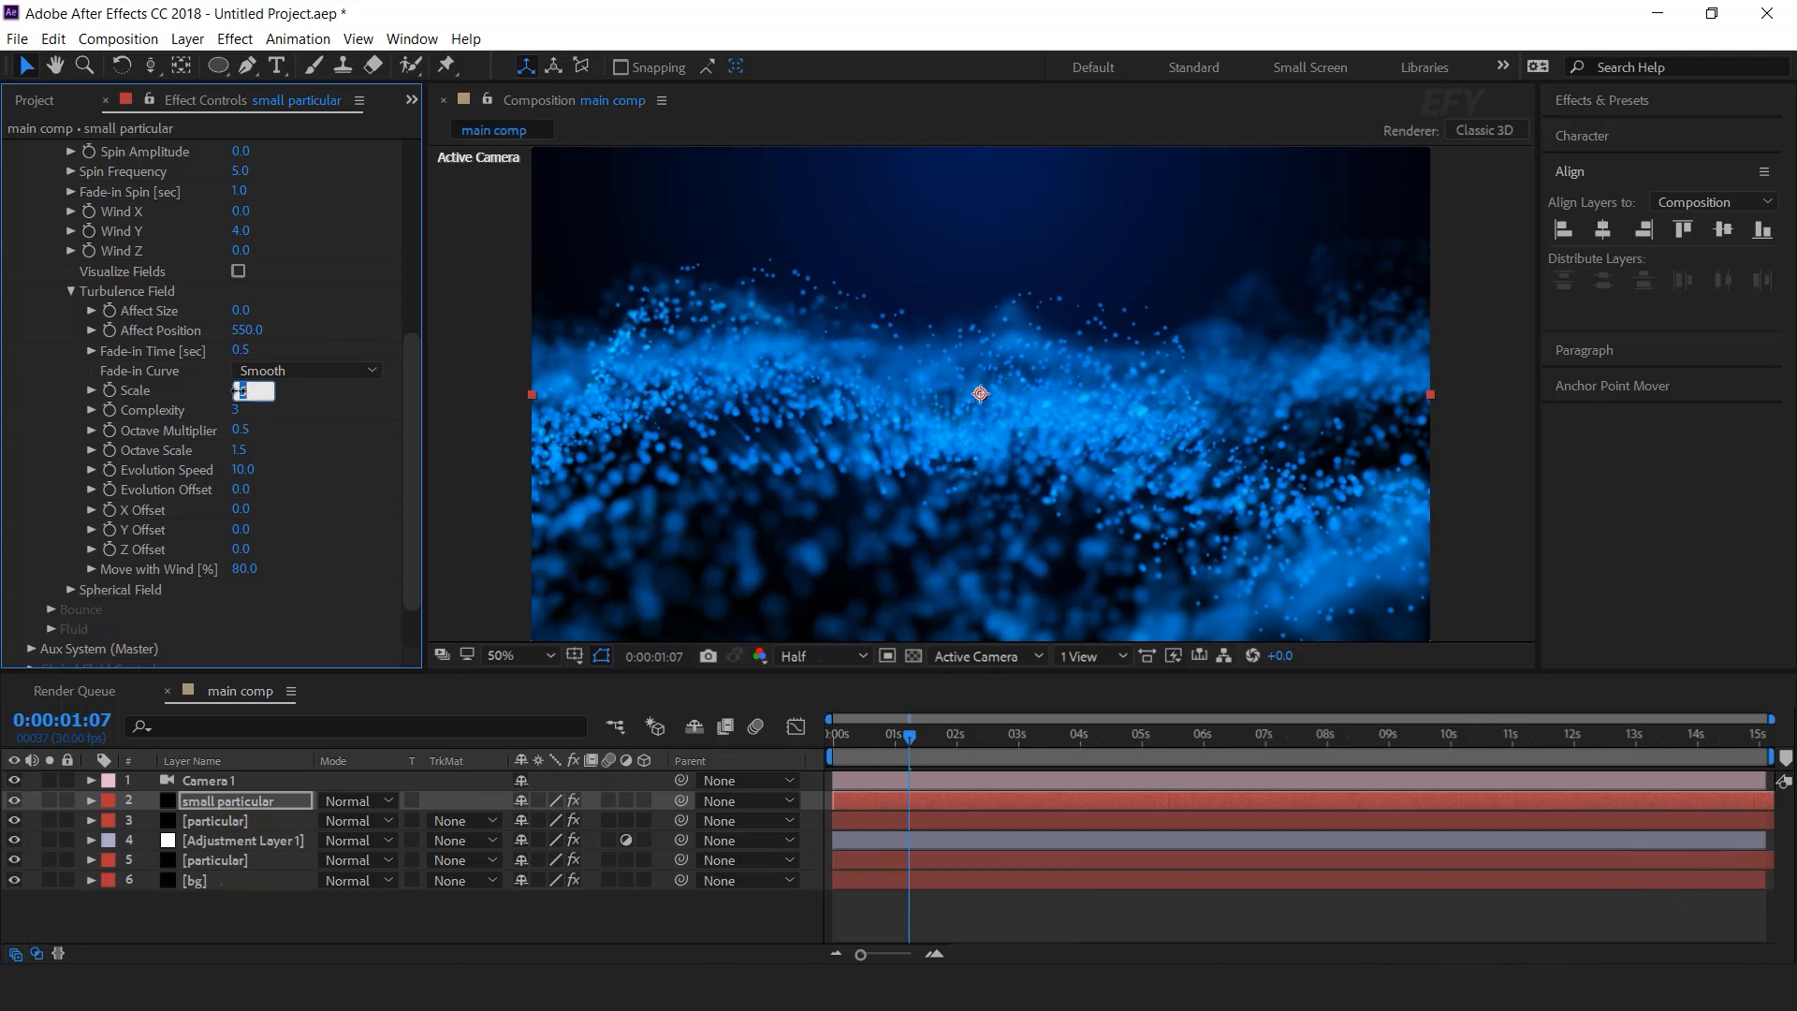
type("20")
key("Return")
Set the particle size of the small particular layer to 0.5
left_click_drag(412, 492, 30, 266)
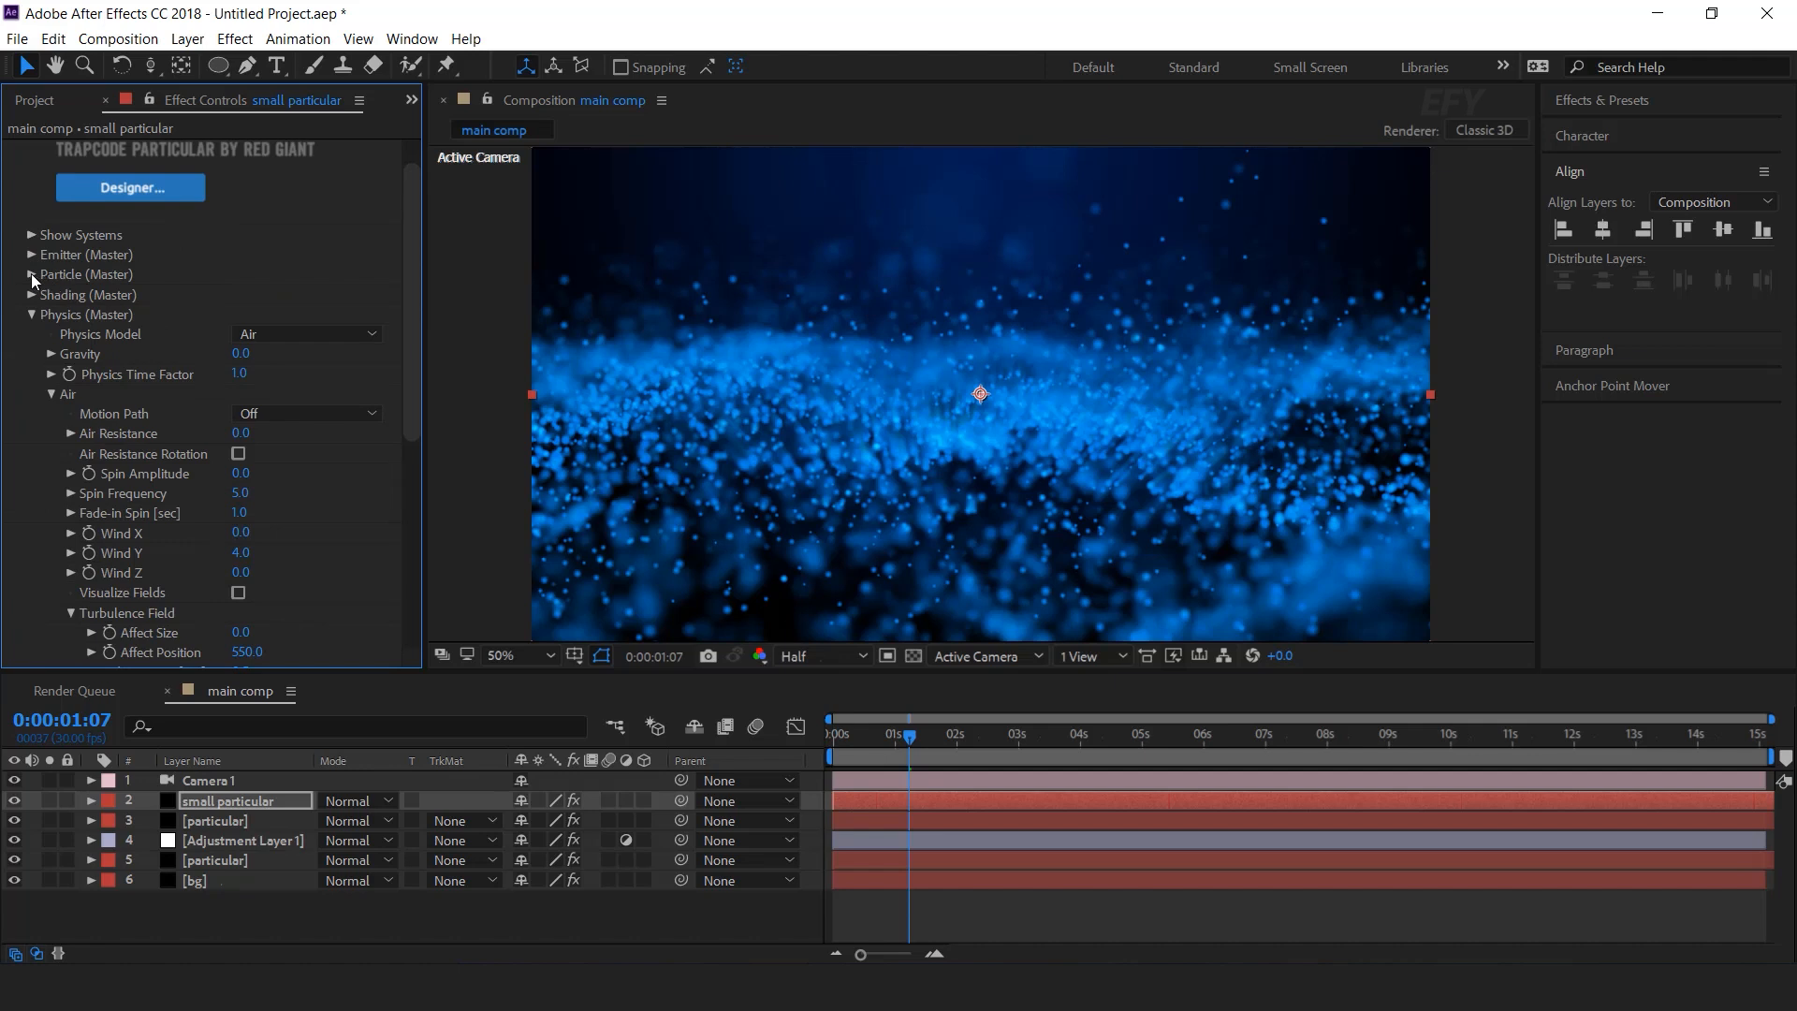
left_click(31, 274)
scroll(90, 273, "down", 1)
left_click(240, 379)
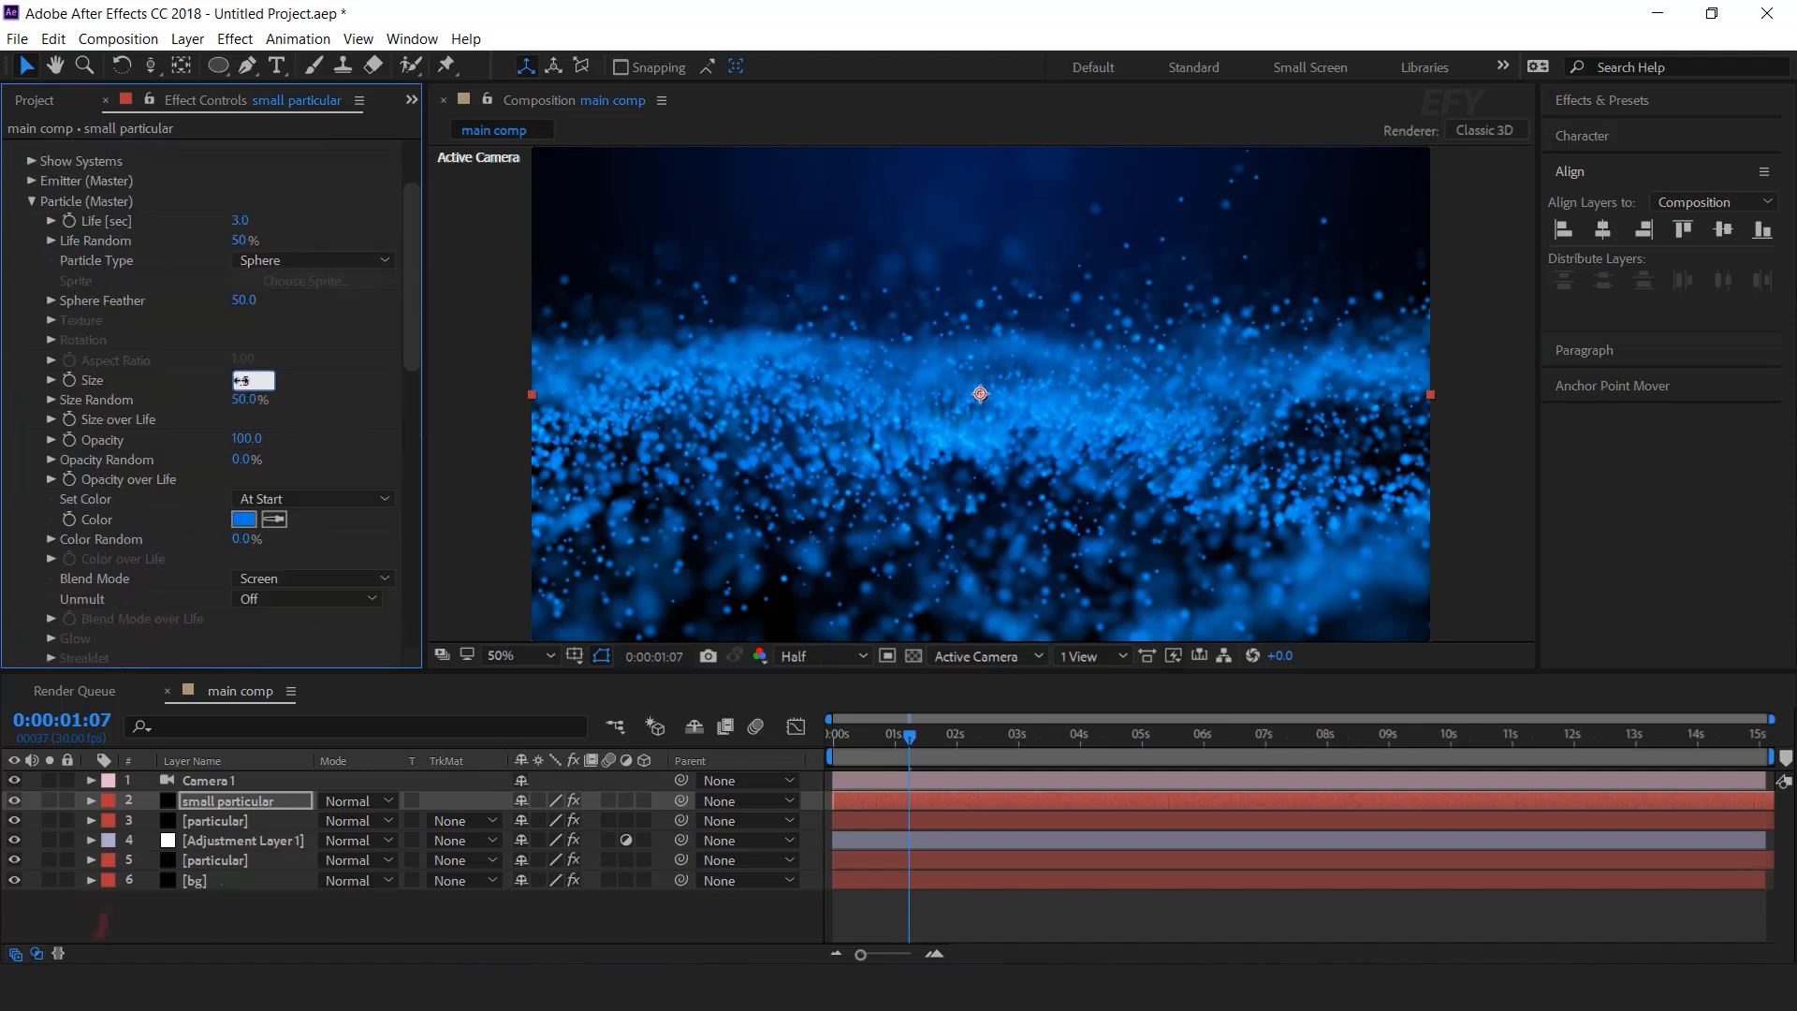
key("Return")
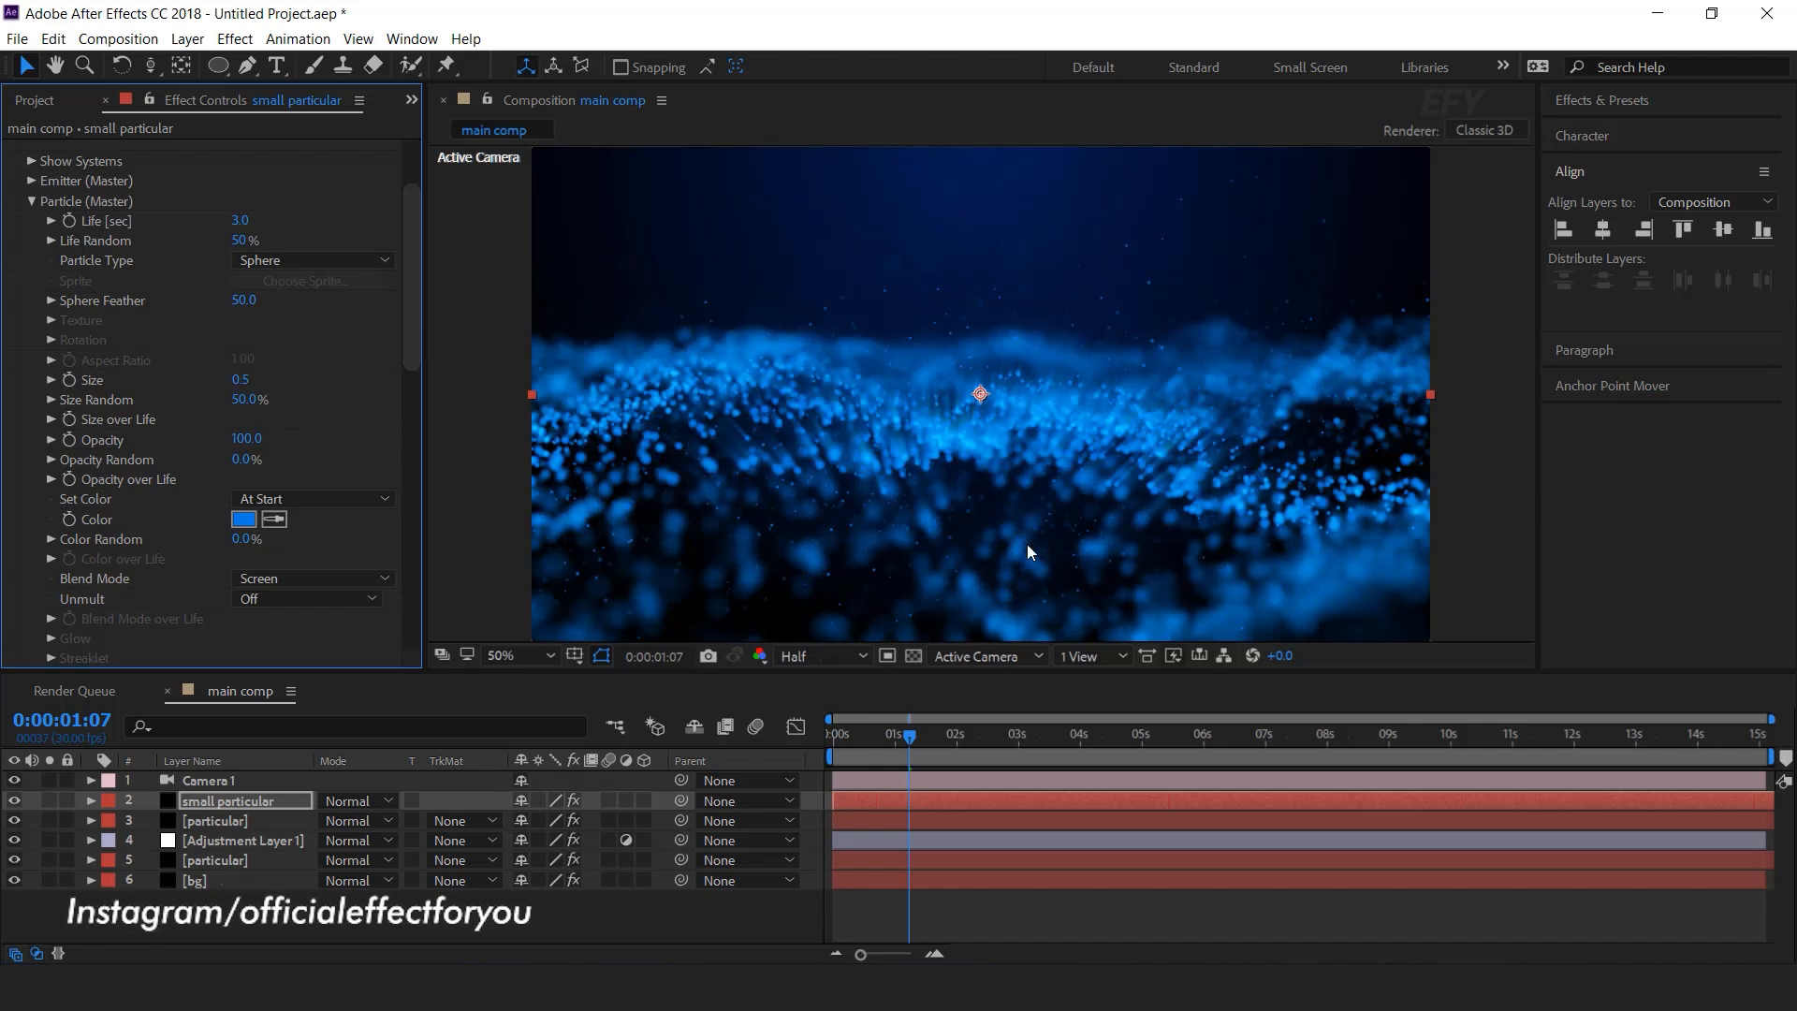
Add a new adjustment layer above all layers and apply the Curves effect to it
right_click(766, 908)
mouse_move(819, 689)
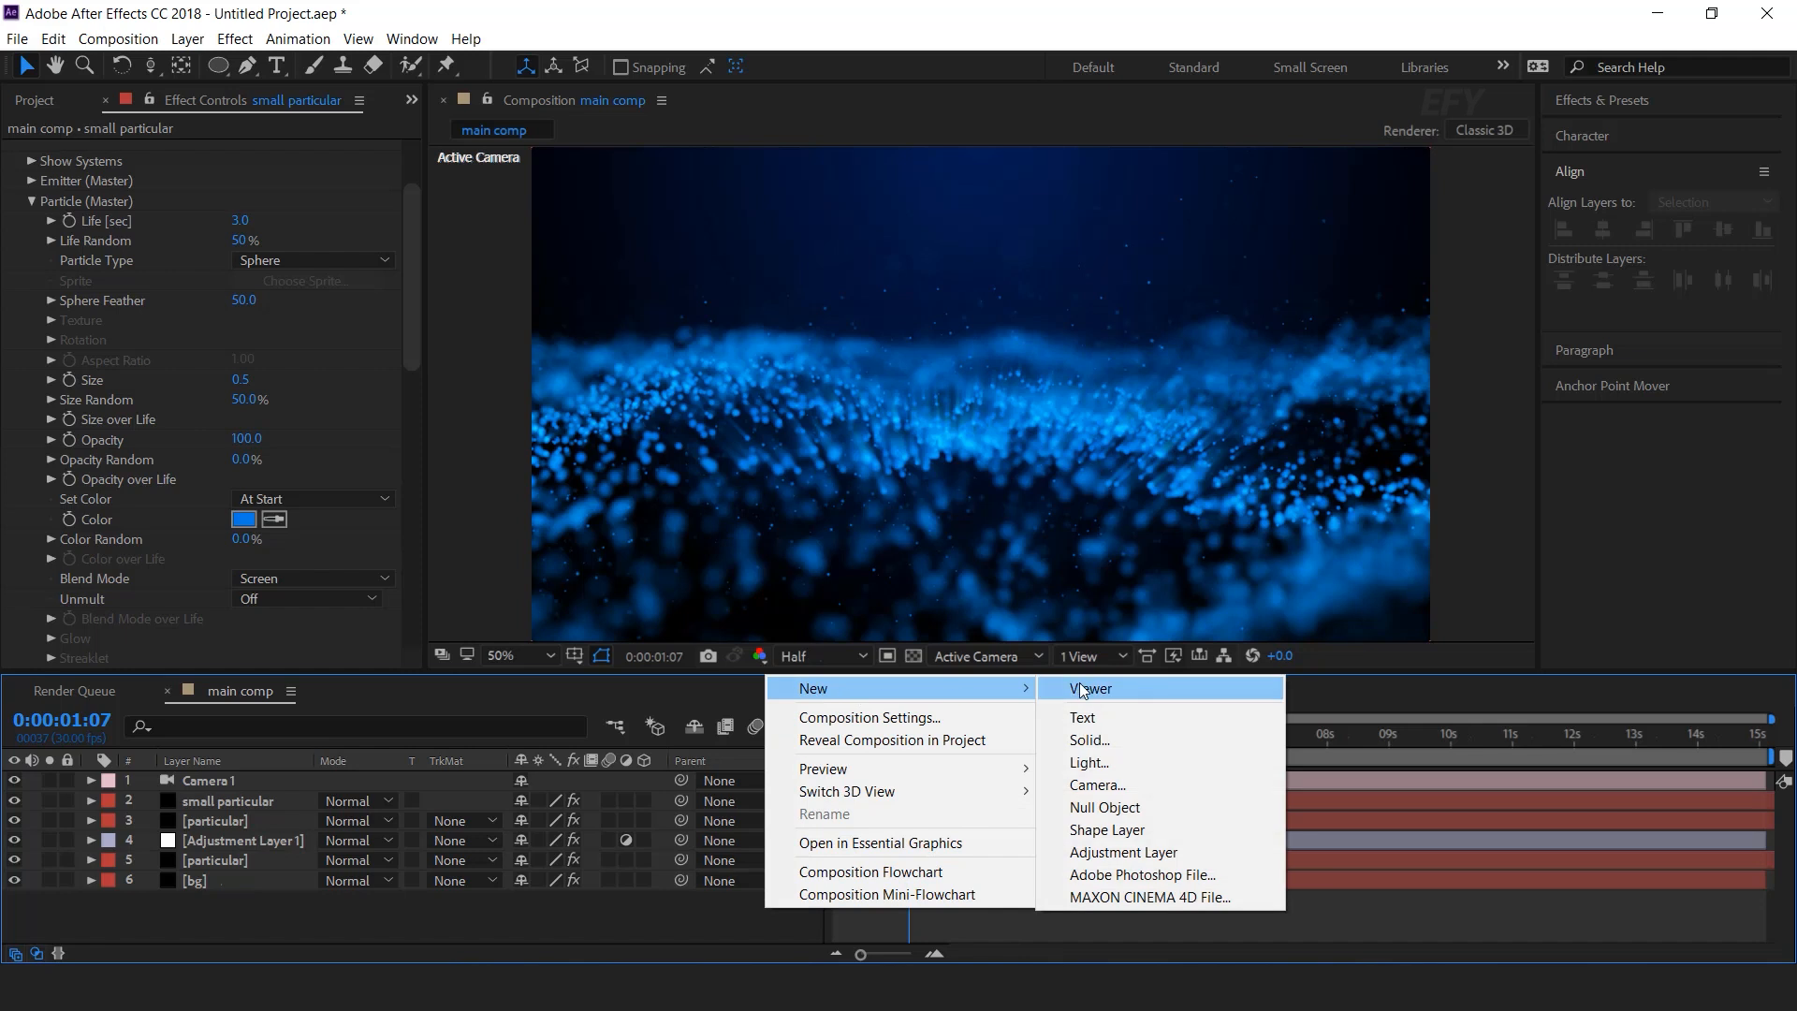
left_click(1124, 852)
key("ctrl+space")
type("cur")
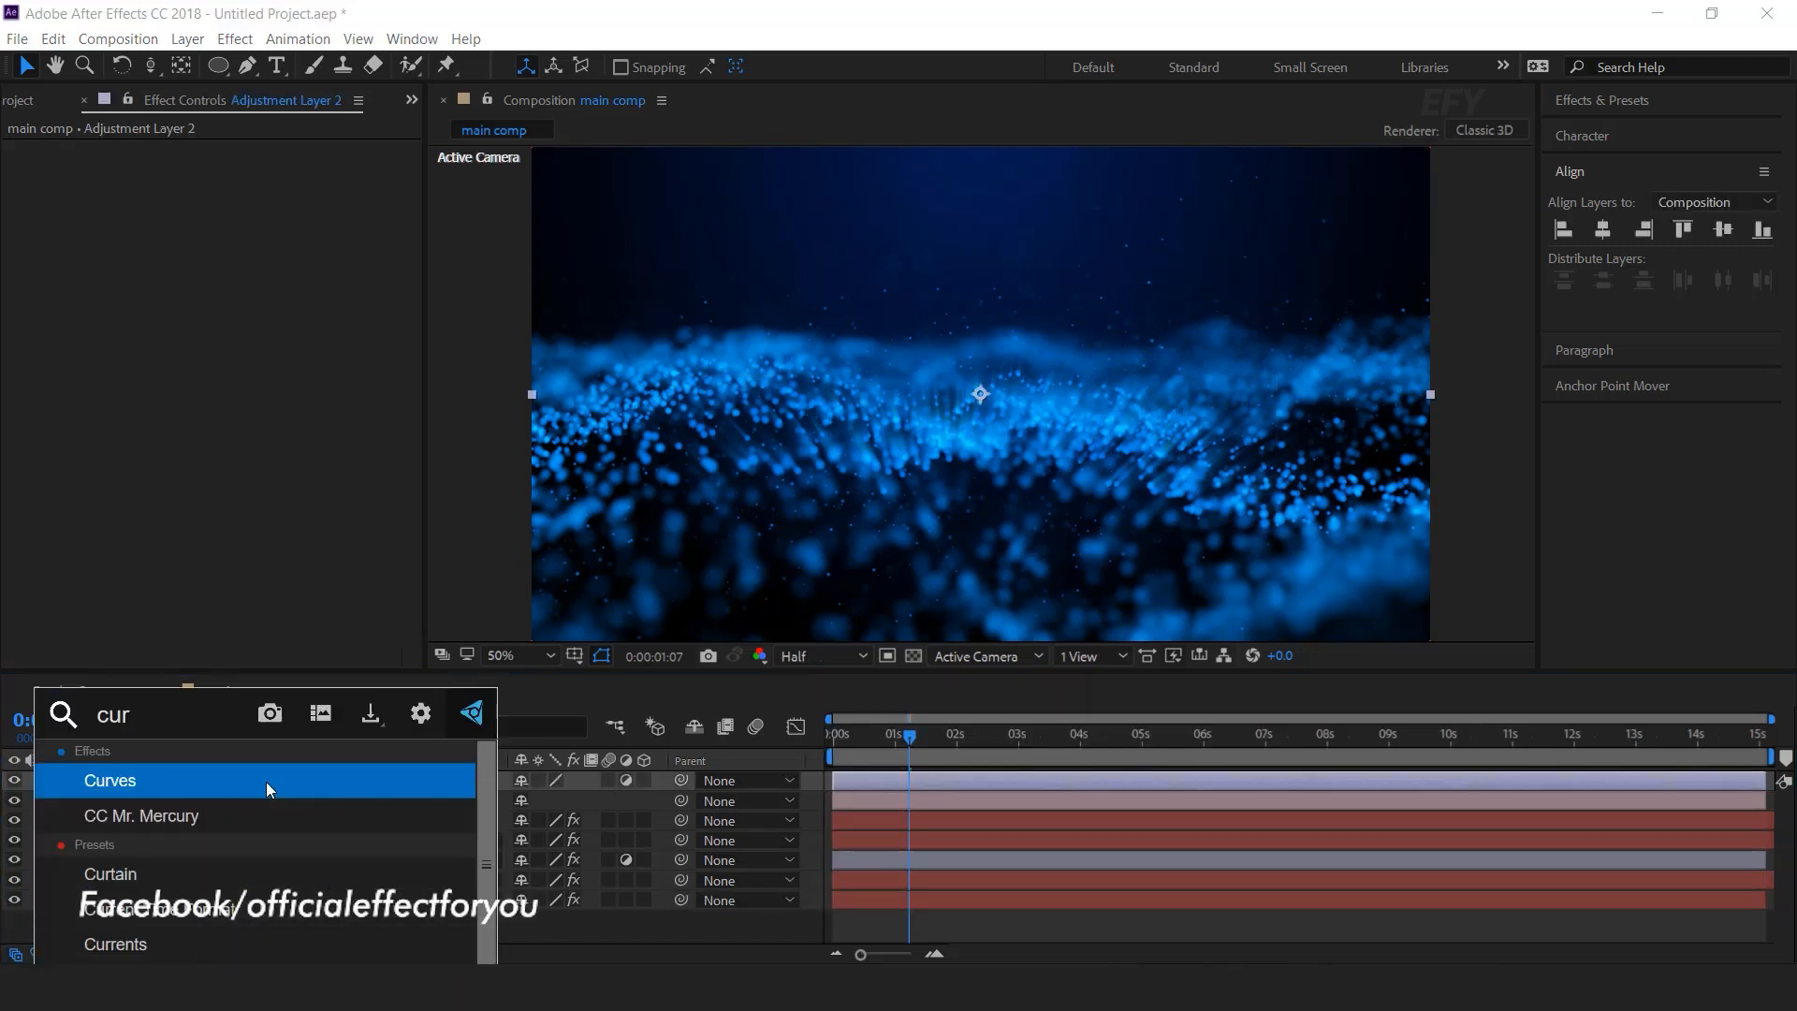
left_click(266, 783)
Shape the main curve into a gentle S for contrast and slightly raise the Blue channel's midpoint
left_click_drag(132, 453, 144, 457)
left_click_drag(250, 335, 241, 329)
left_click_drag(144, 457, 141, 462)
left_click(354, 168)
left_click(280, 260)
left_click_drag(196, 382, 190, 379)
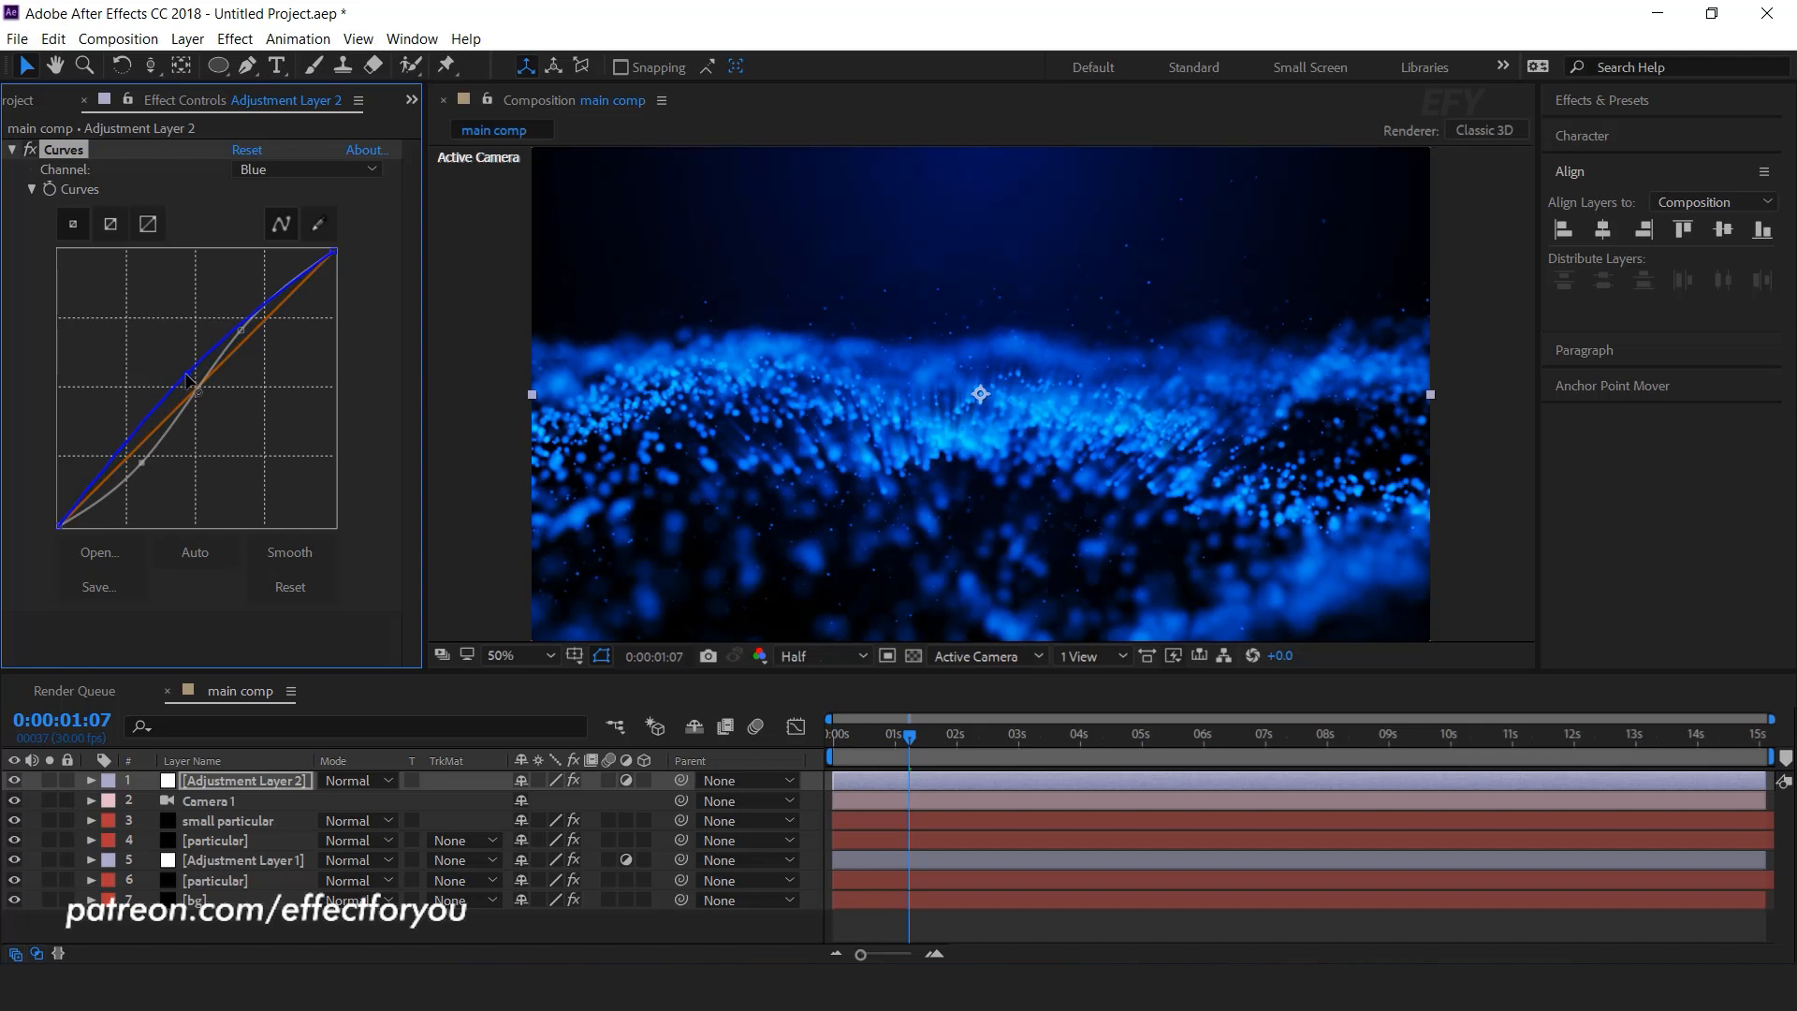
Create a black 1920 x 1080 solid as the topmost layer
right_click(809, 778)
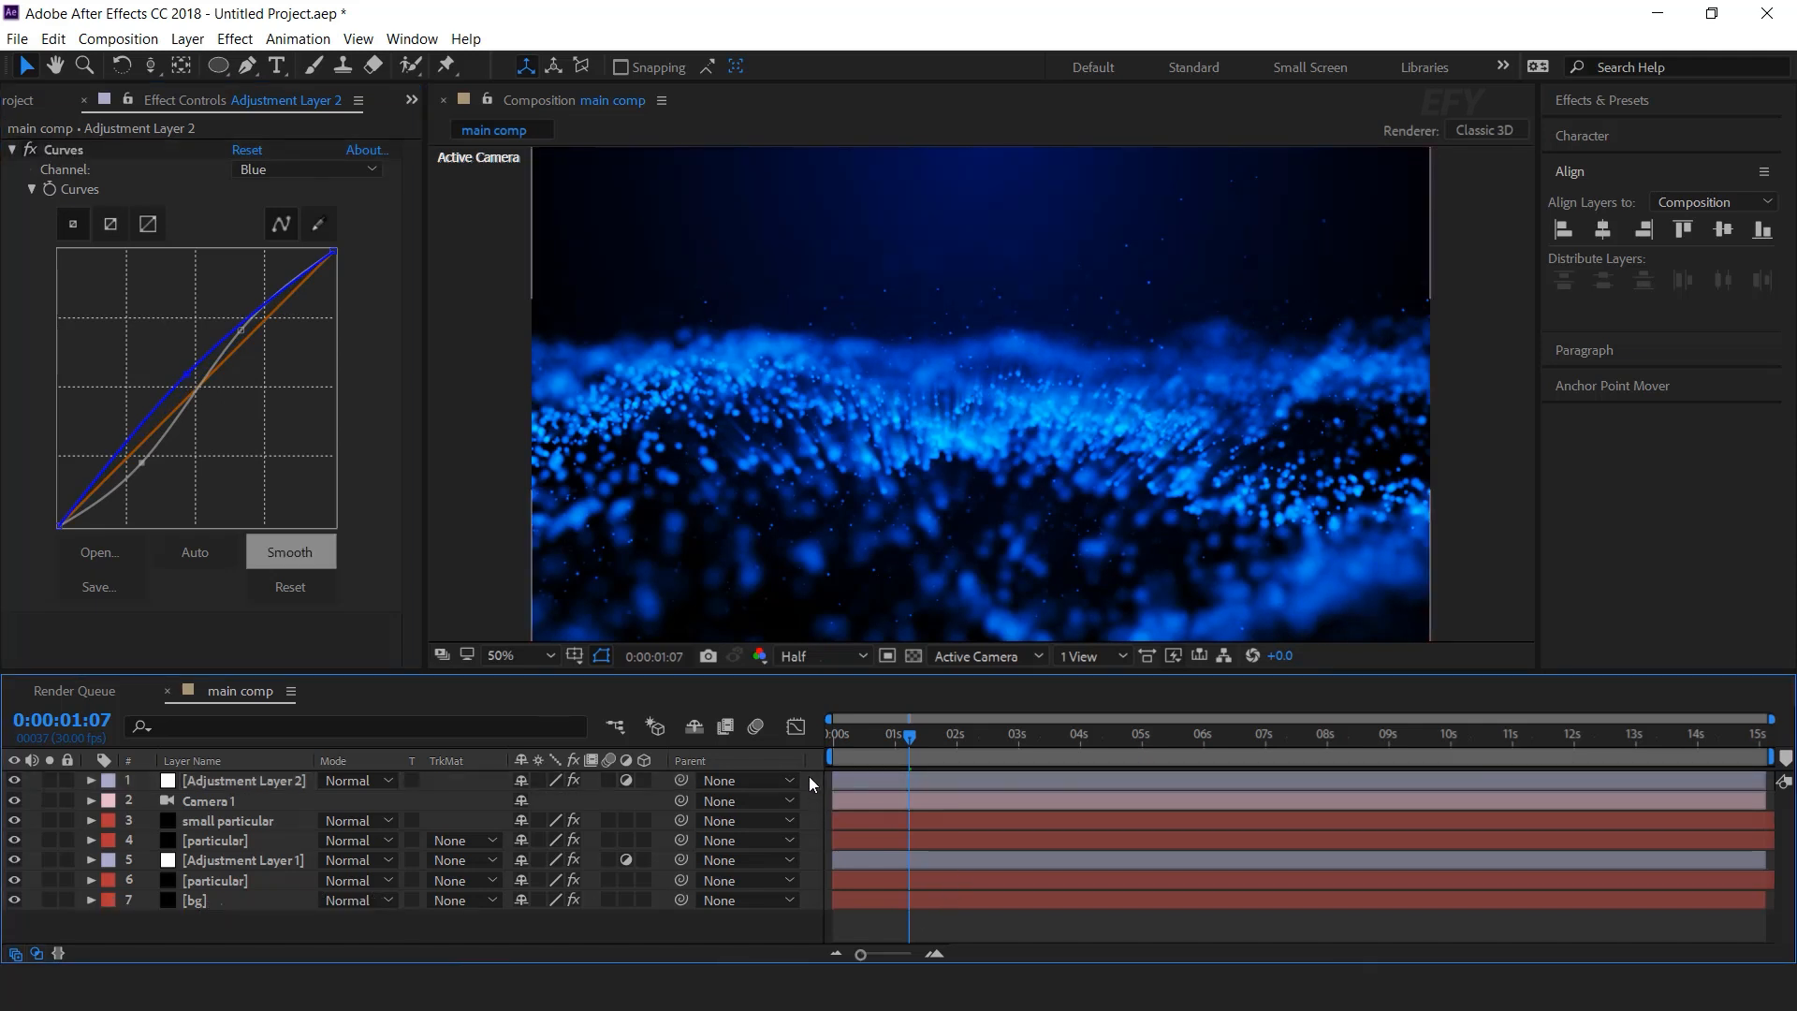
mouse_move(953, 562)
left_click(1159, 607)
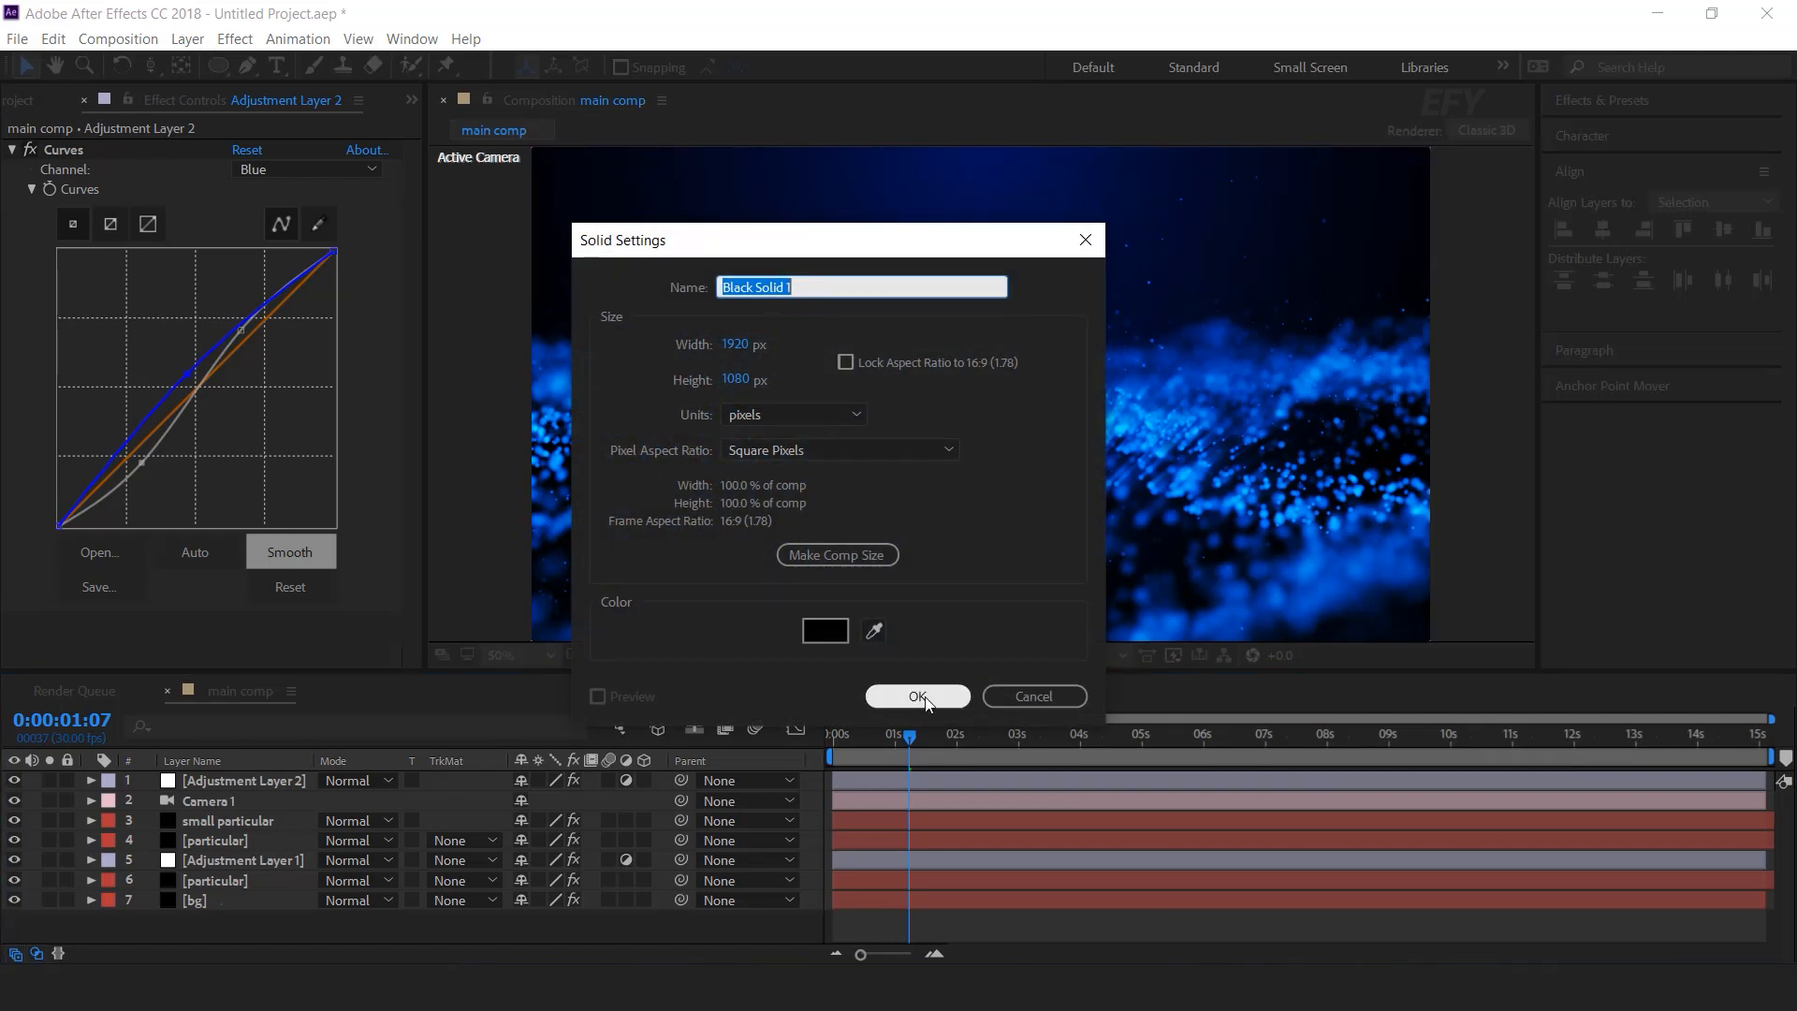
left_click(917, 697)
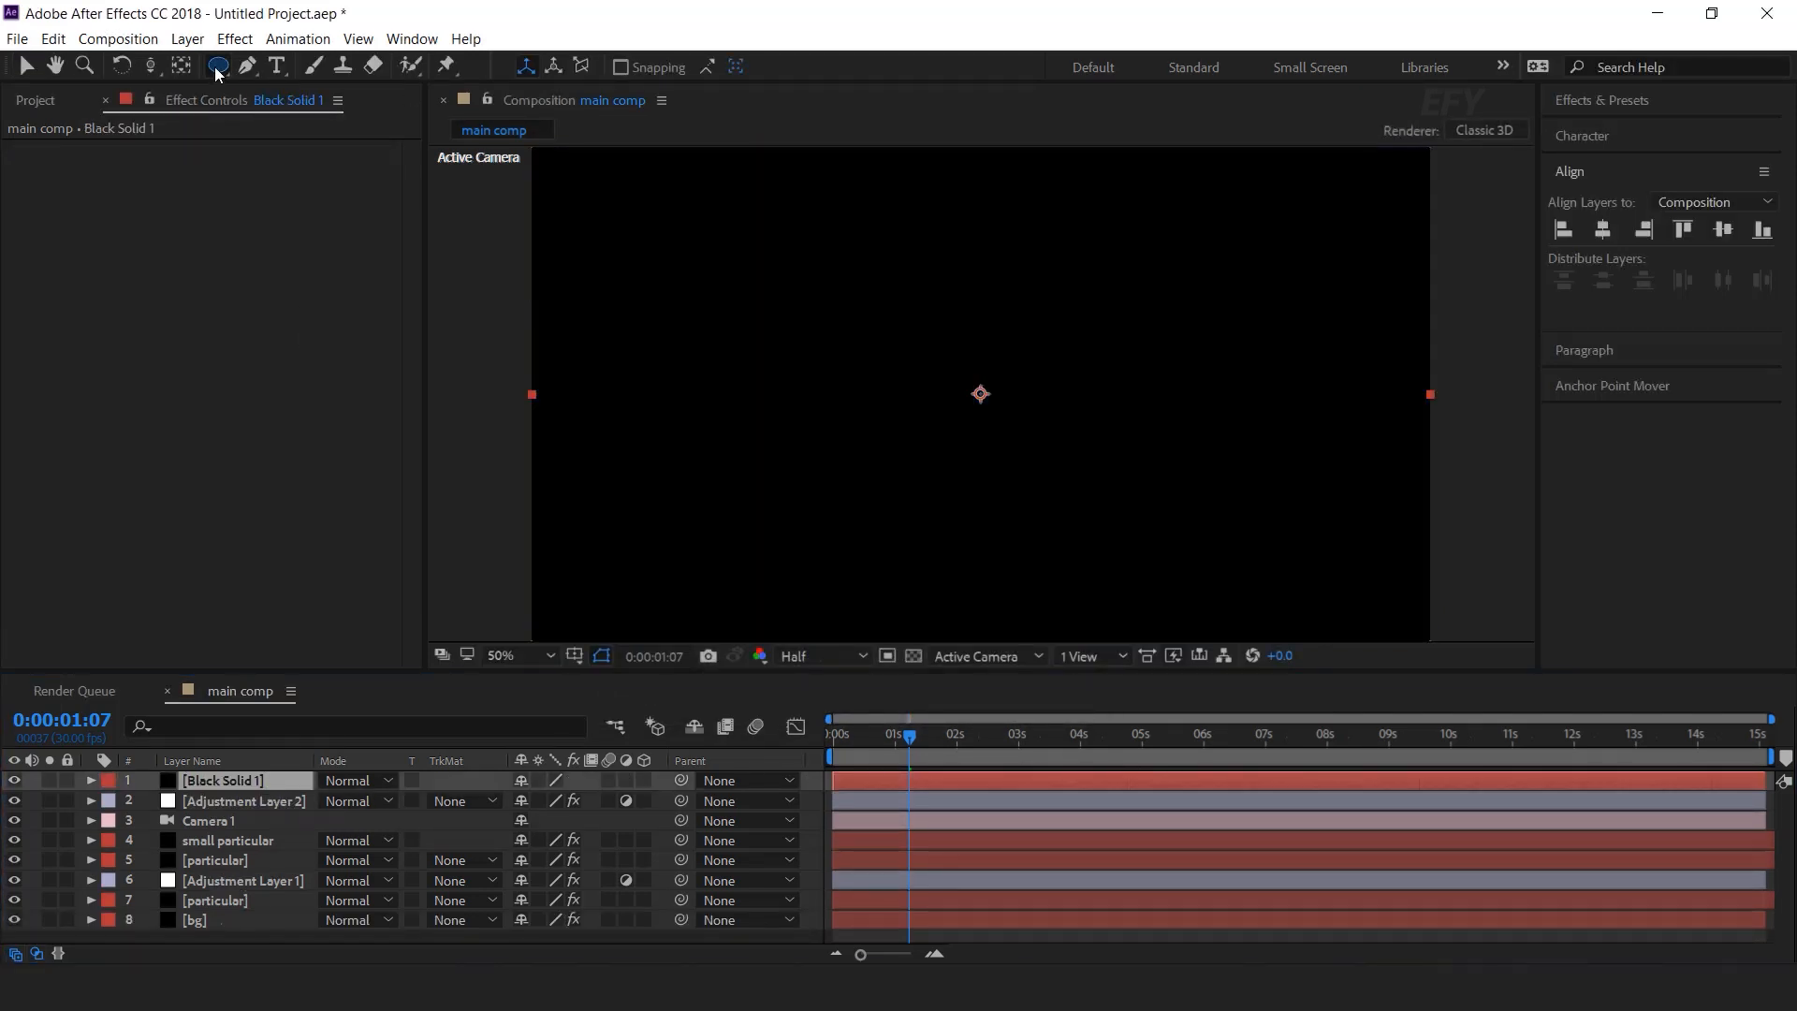
Add a full-frame elliptical mask to the black solid and set its mode to Subtract
double_click(216, 66)
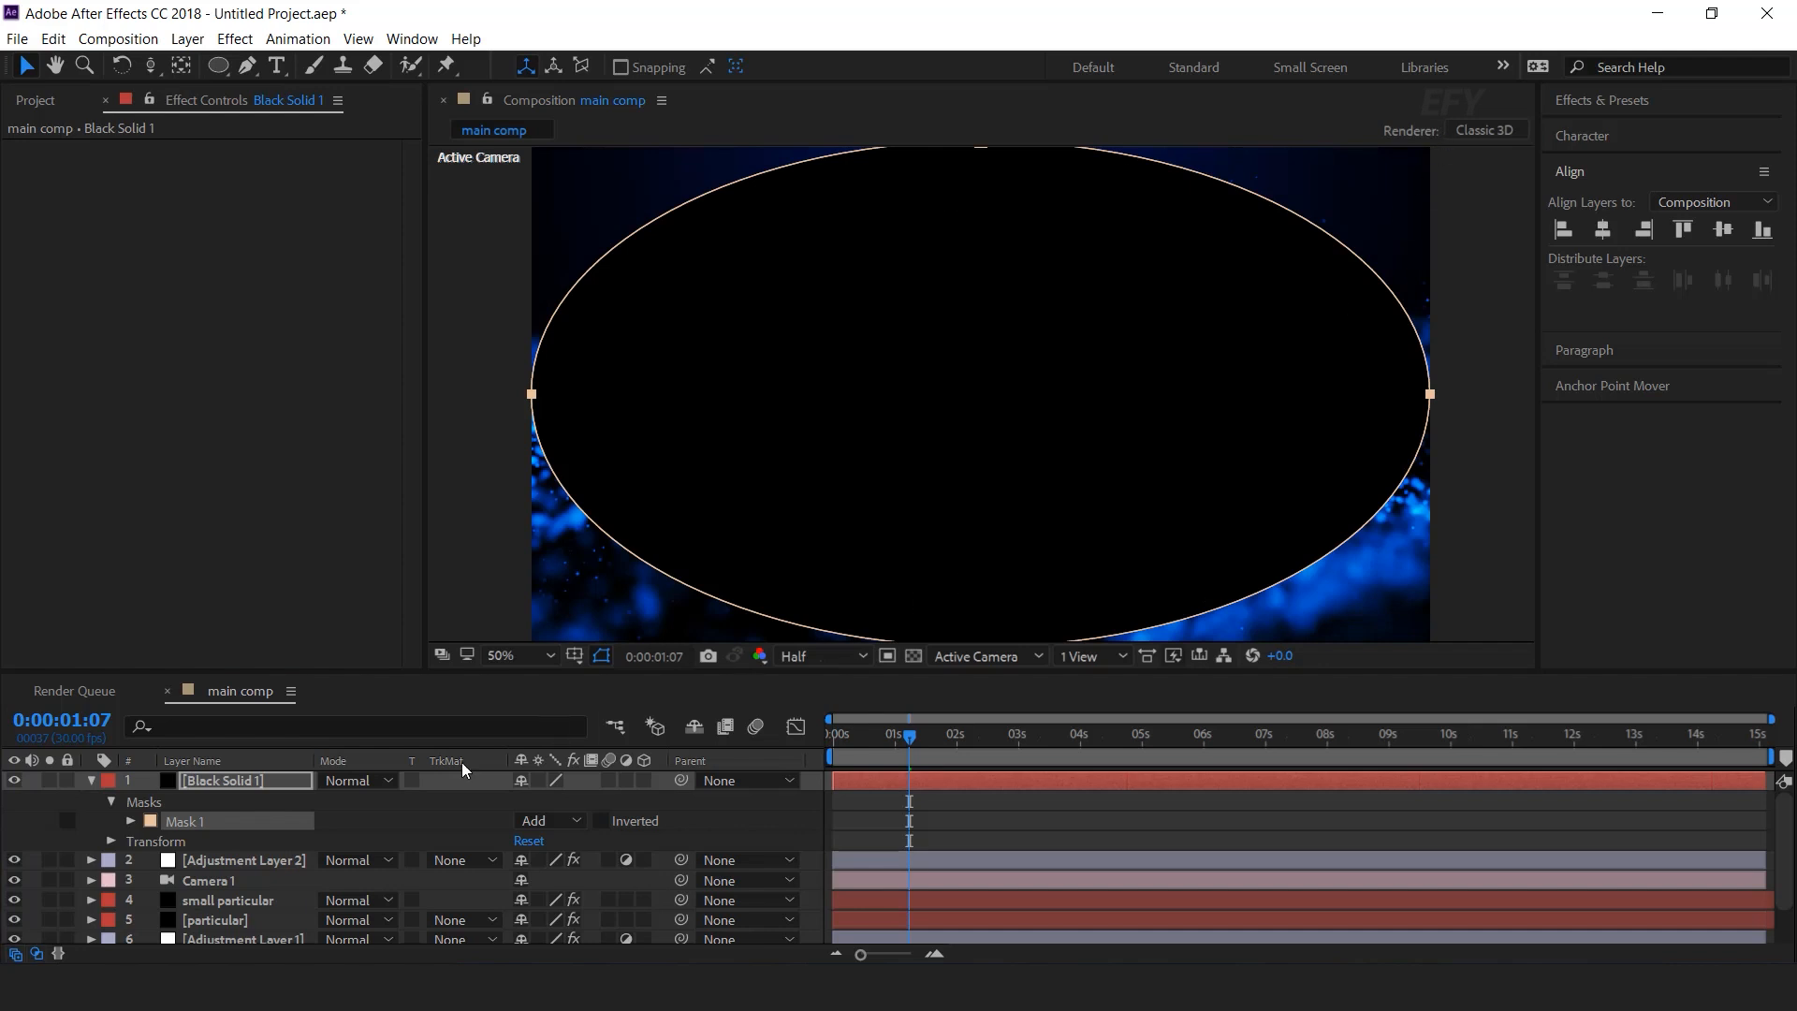
left_click(548, 821)
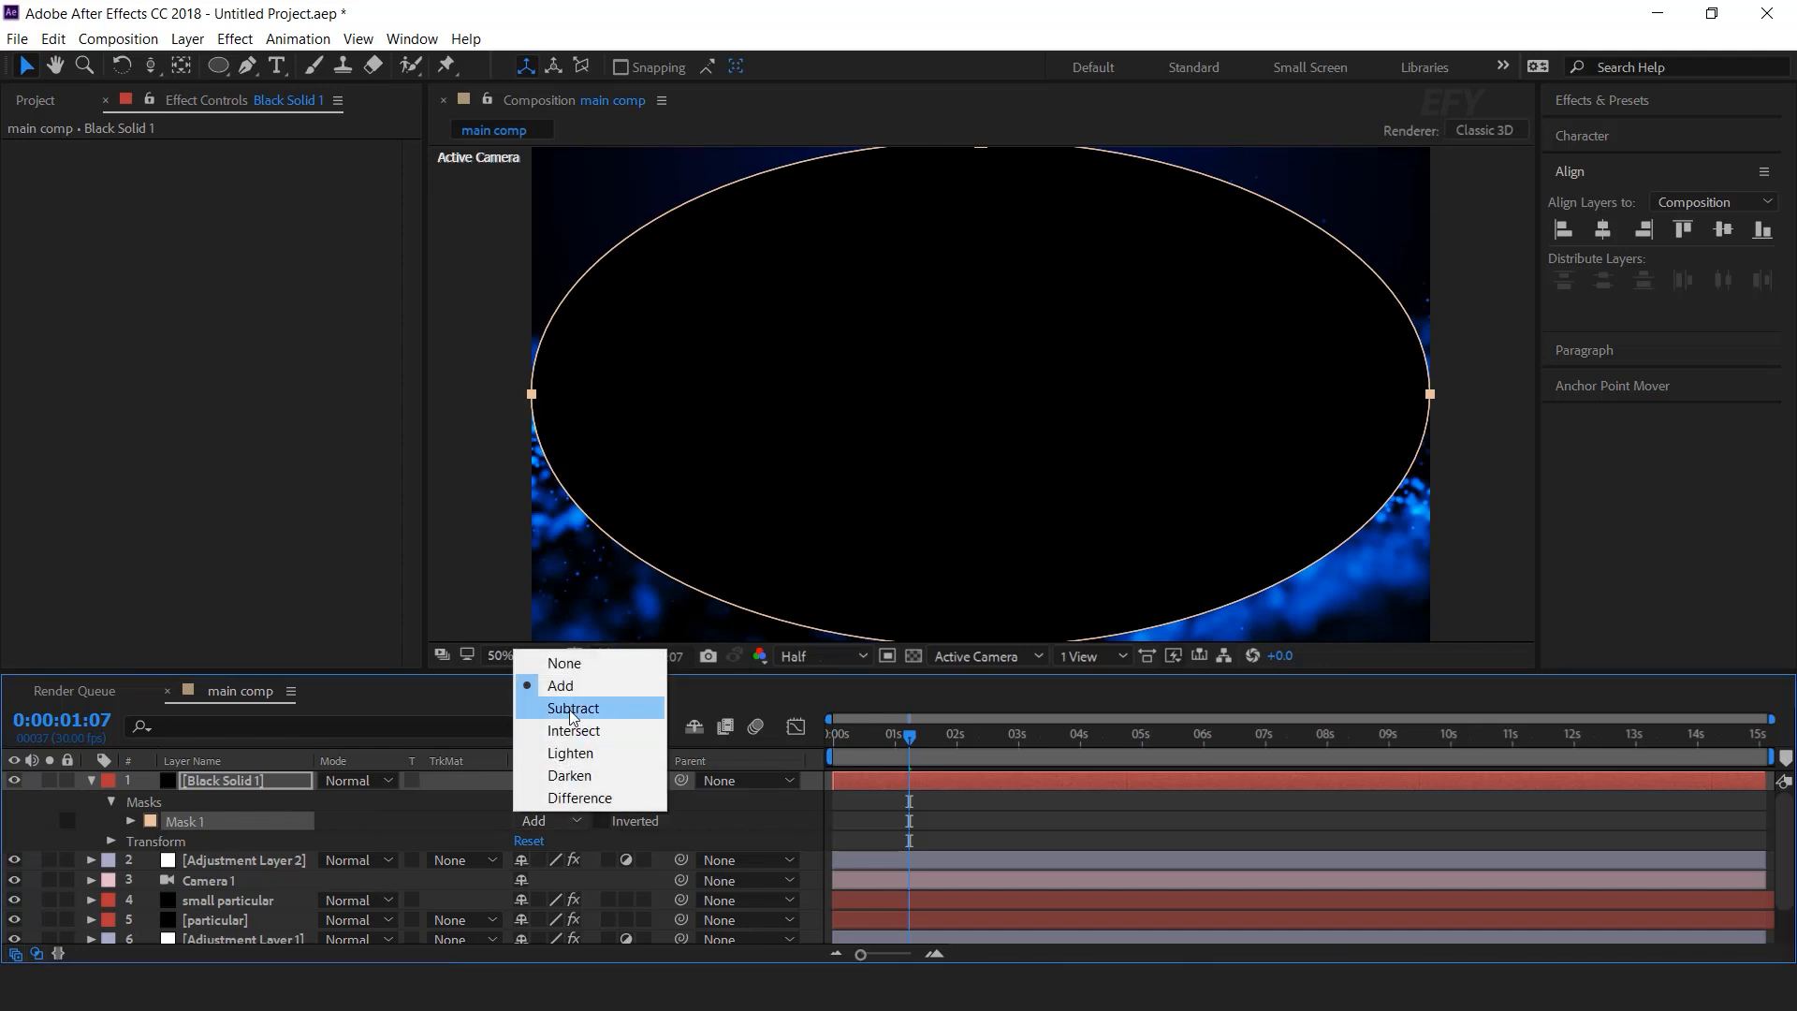
left_click(572, 709)
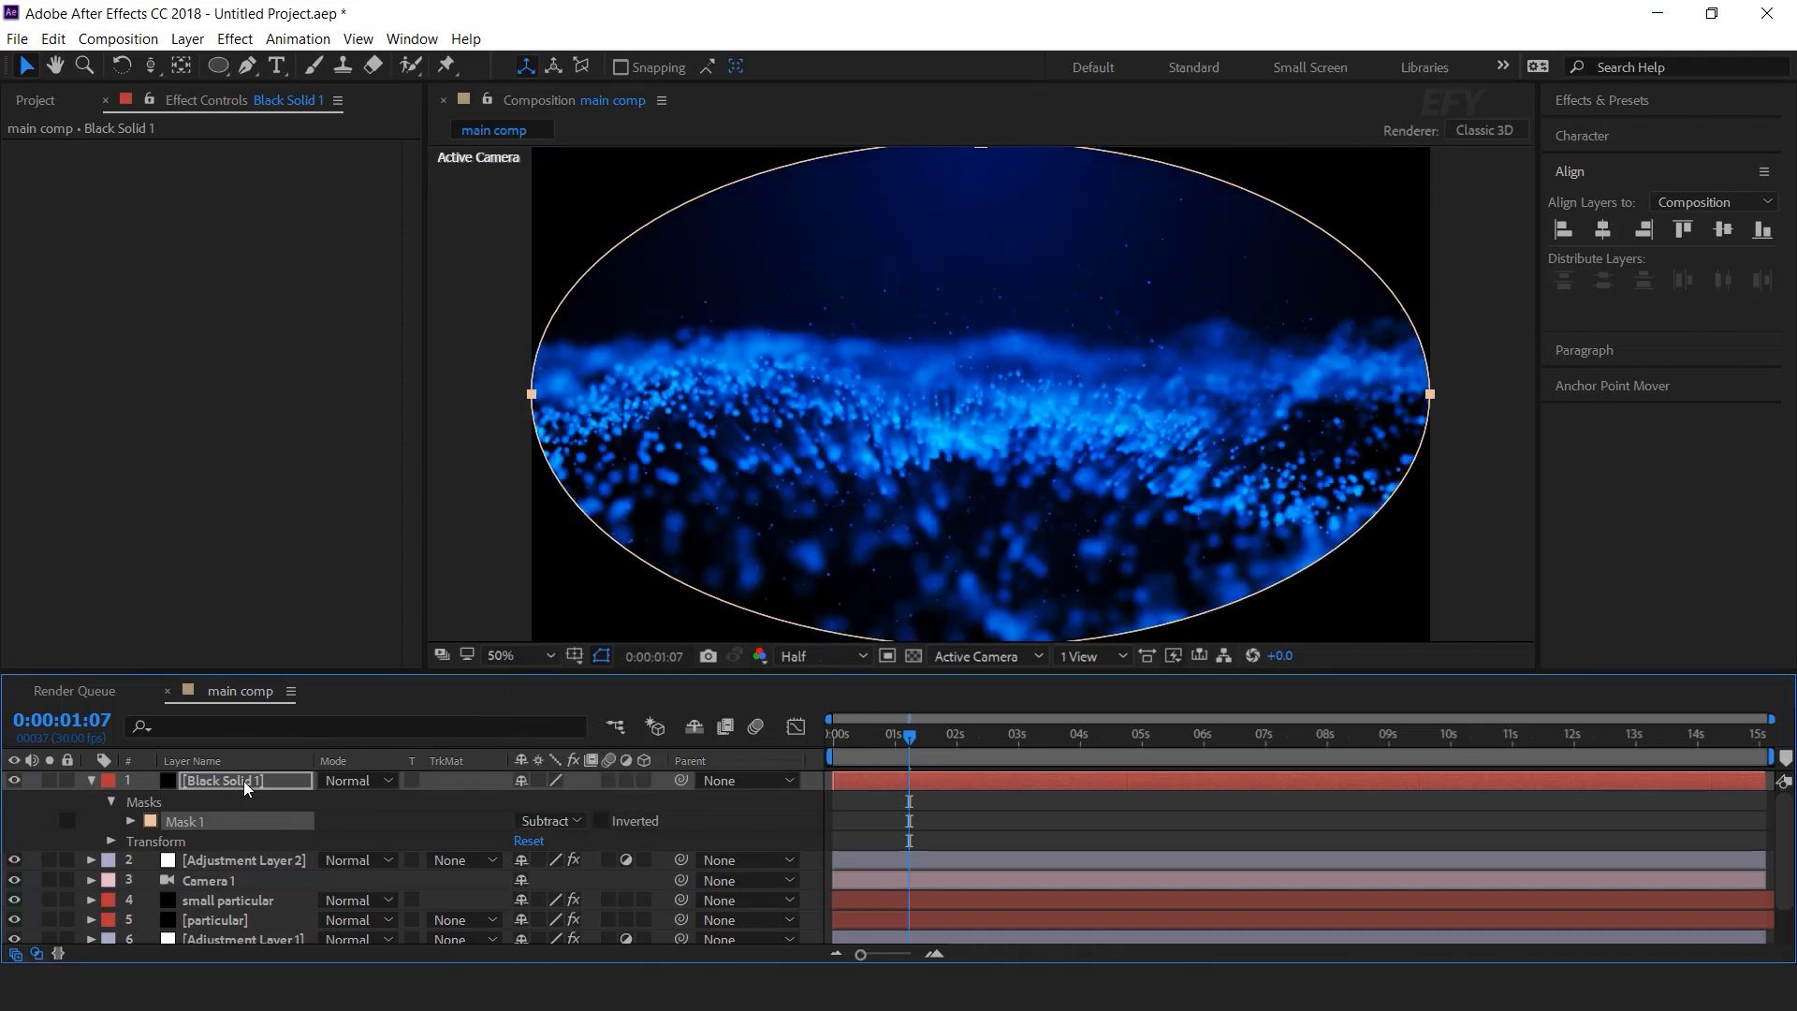
Set the vignette mask's feather to 255 pixels and its expansion to -100 pixels
left_click(131, 821)
left_click_drag(565, 859, 837, 860)
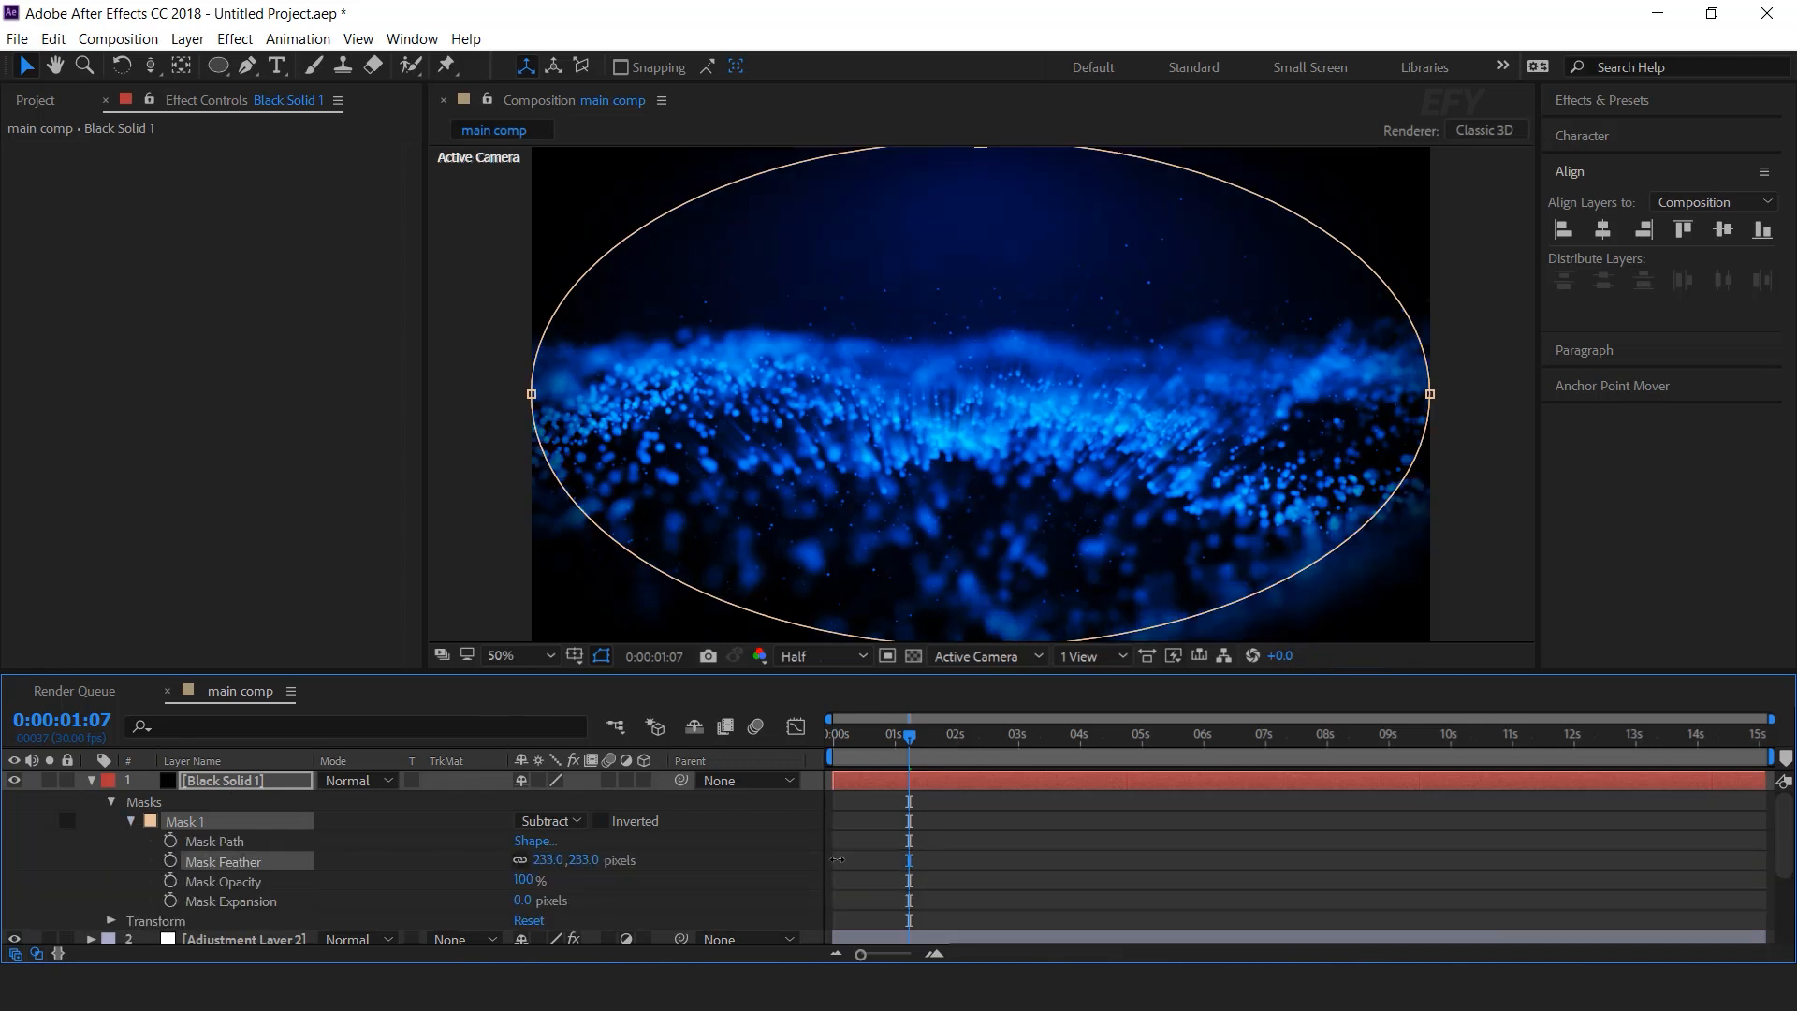
left_click_drag(526, 903, 434, 903)
left_click(534, 900)
key("Return")
Lower the black solid's opacity to 70% and collapse its properties
left_click(233, 781)
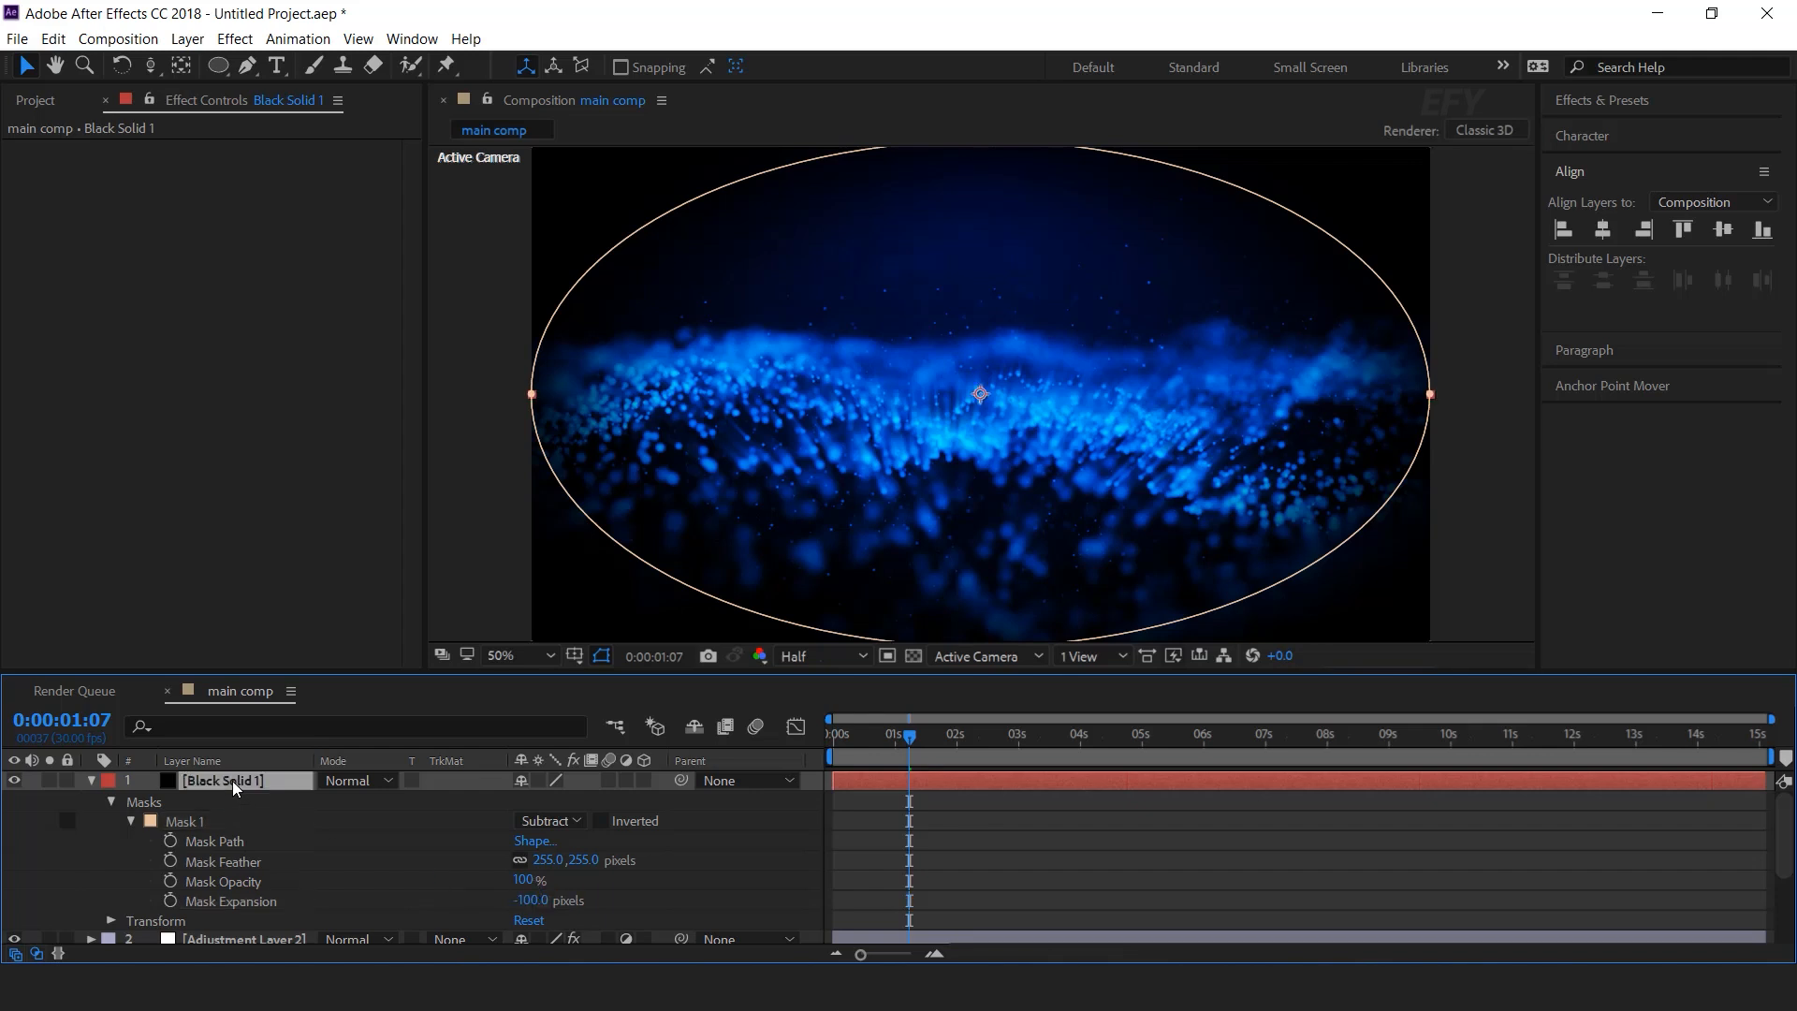
key("t")
left_click(529, 801)
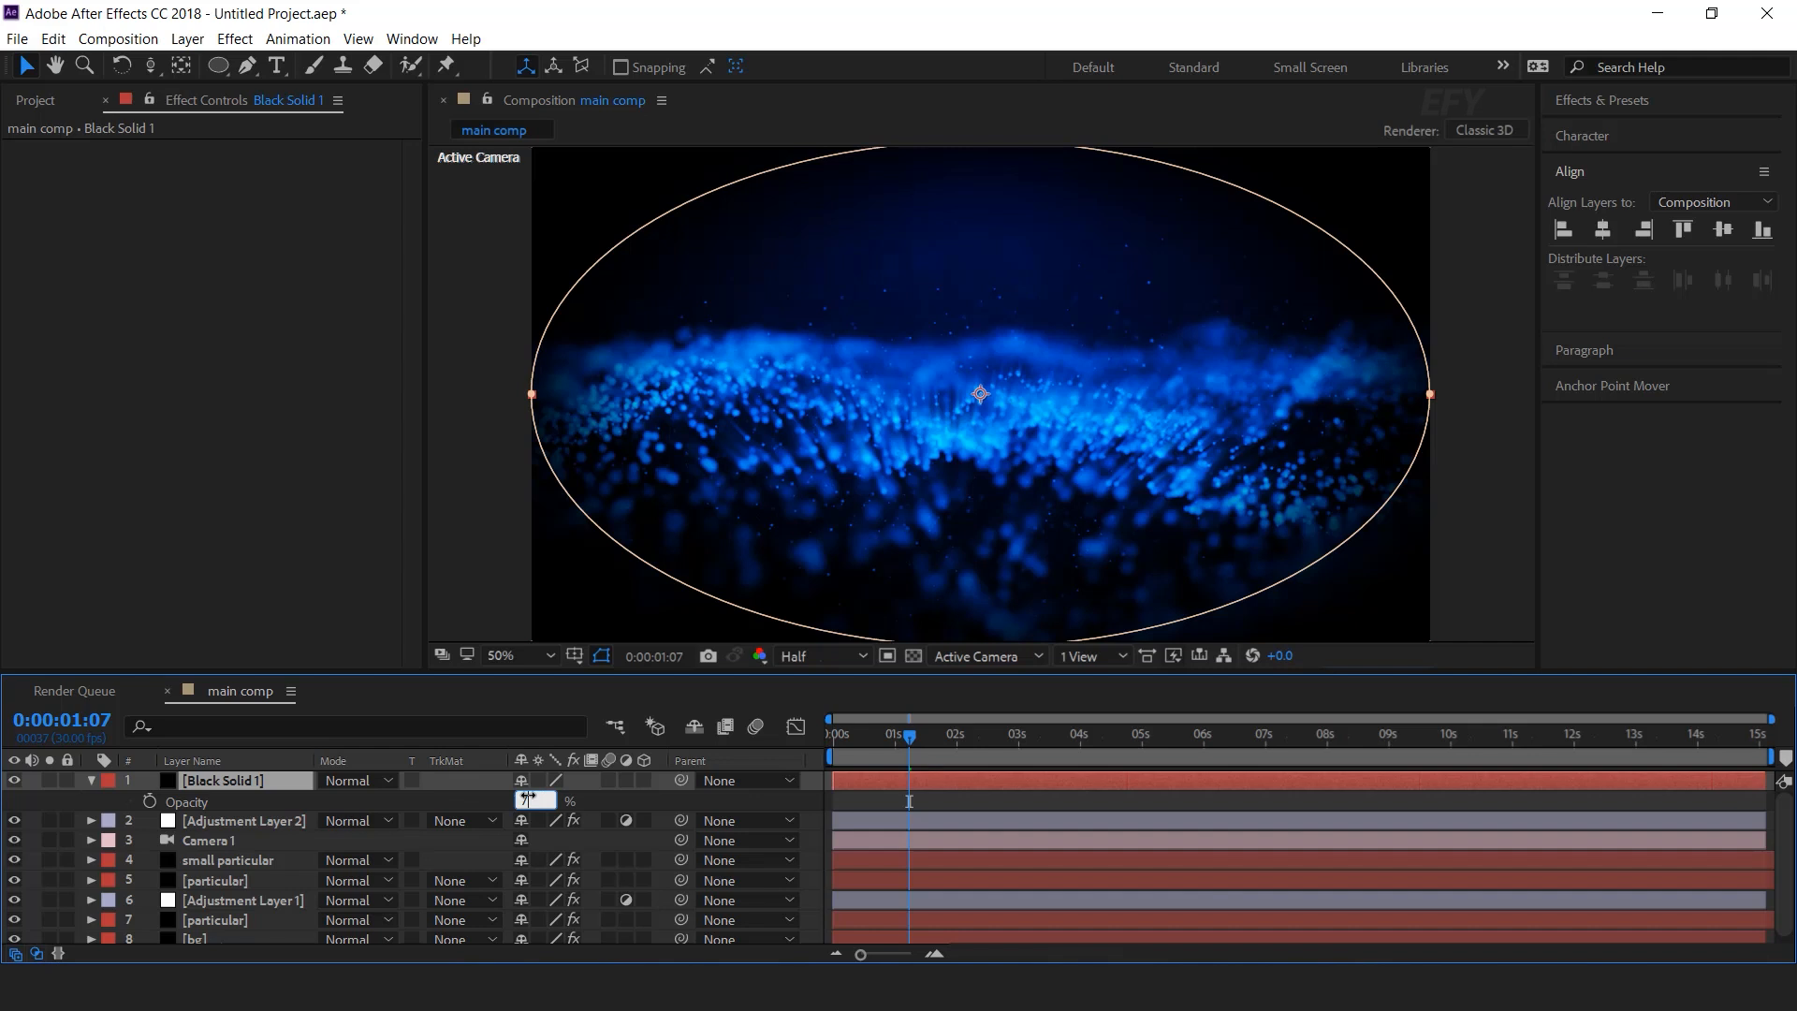
type("70")
key("Return")
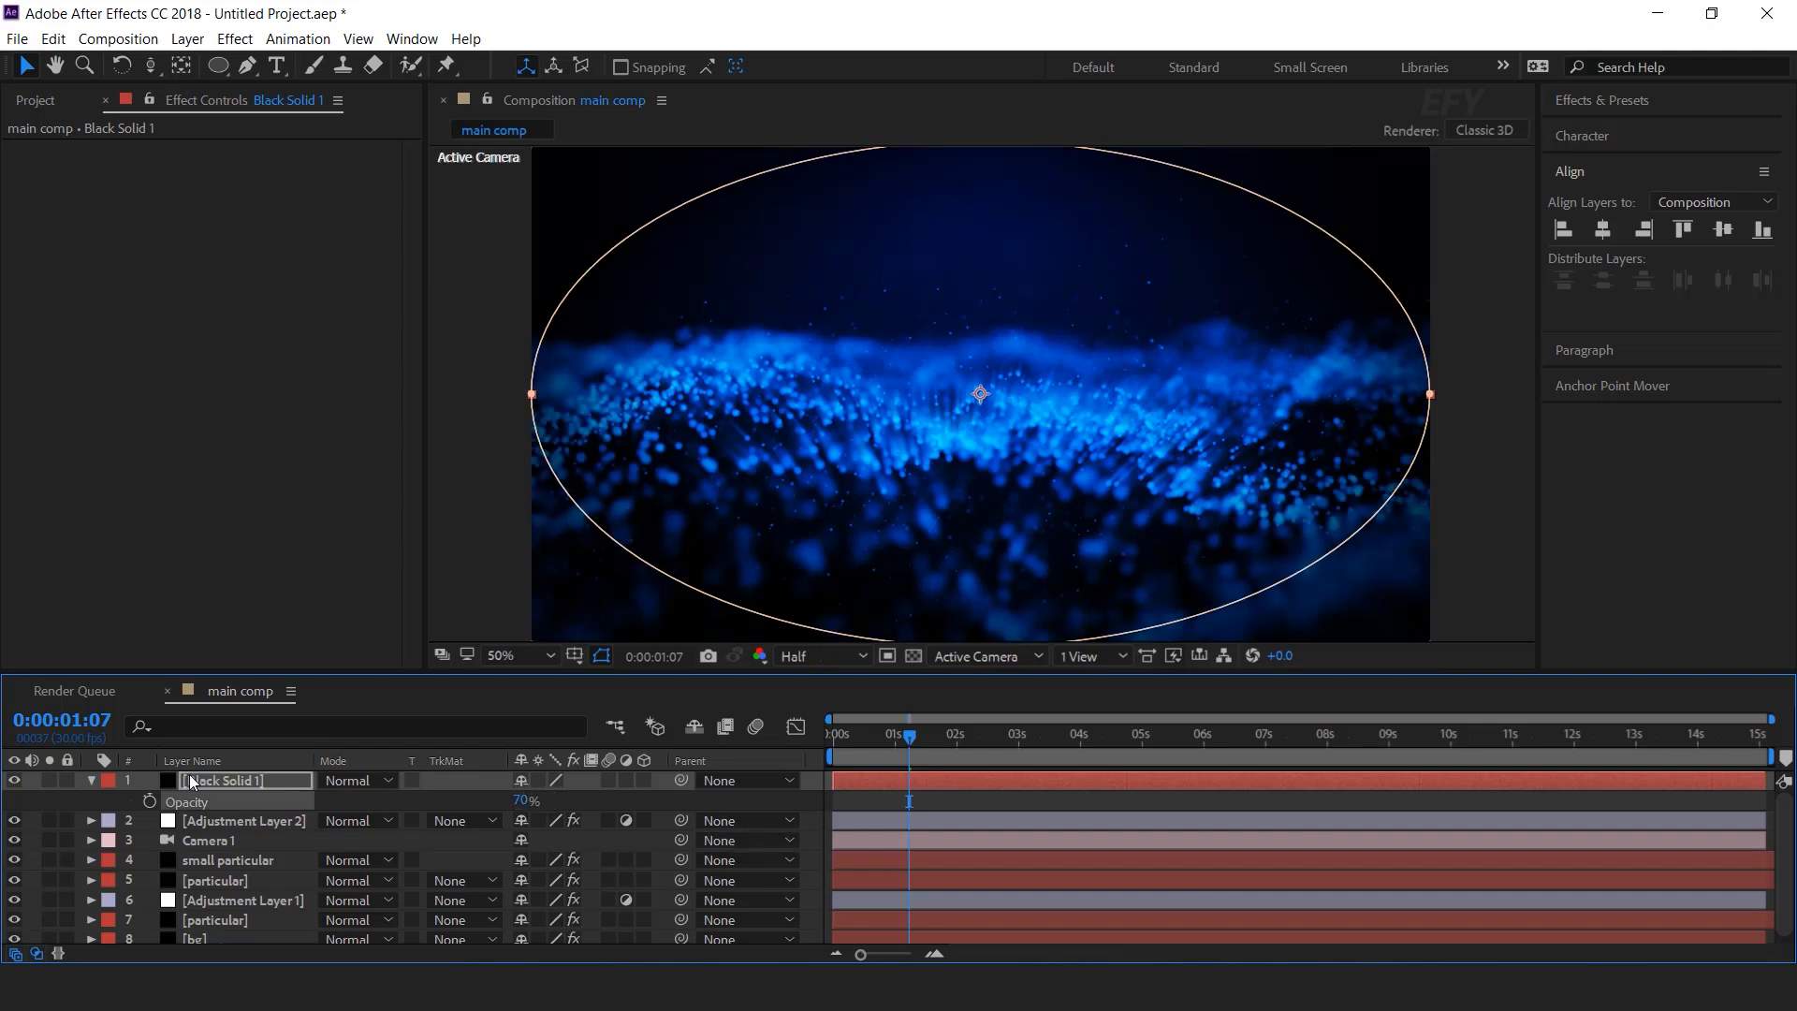
left_click(92, 780)
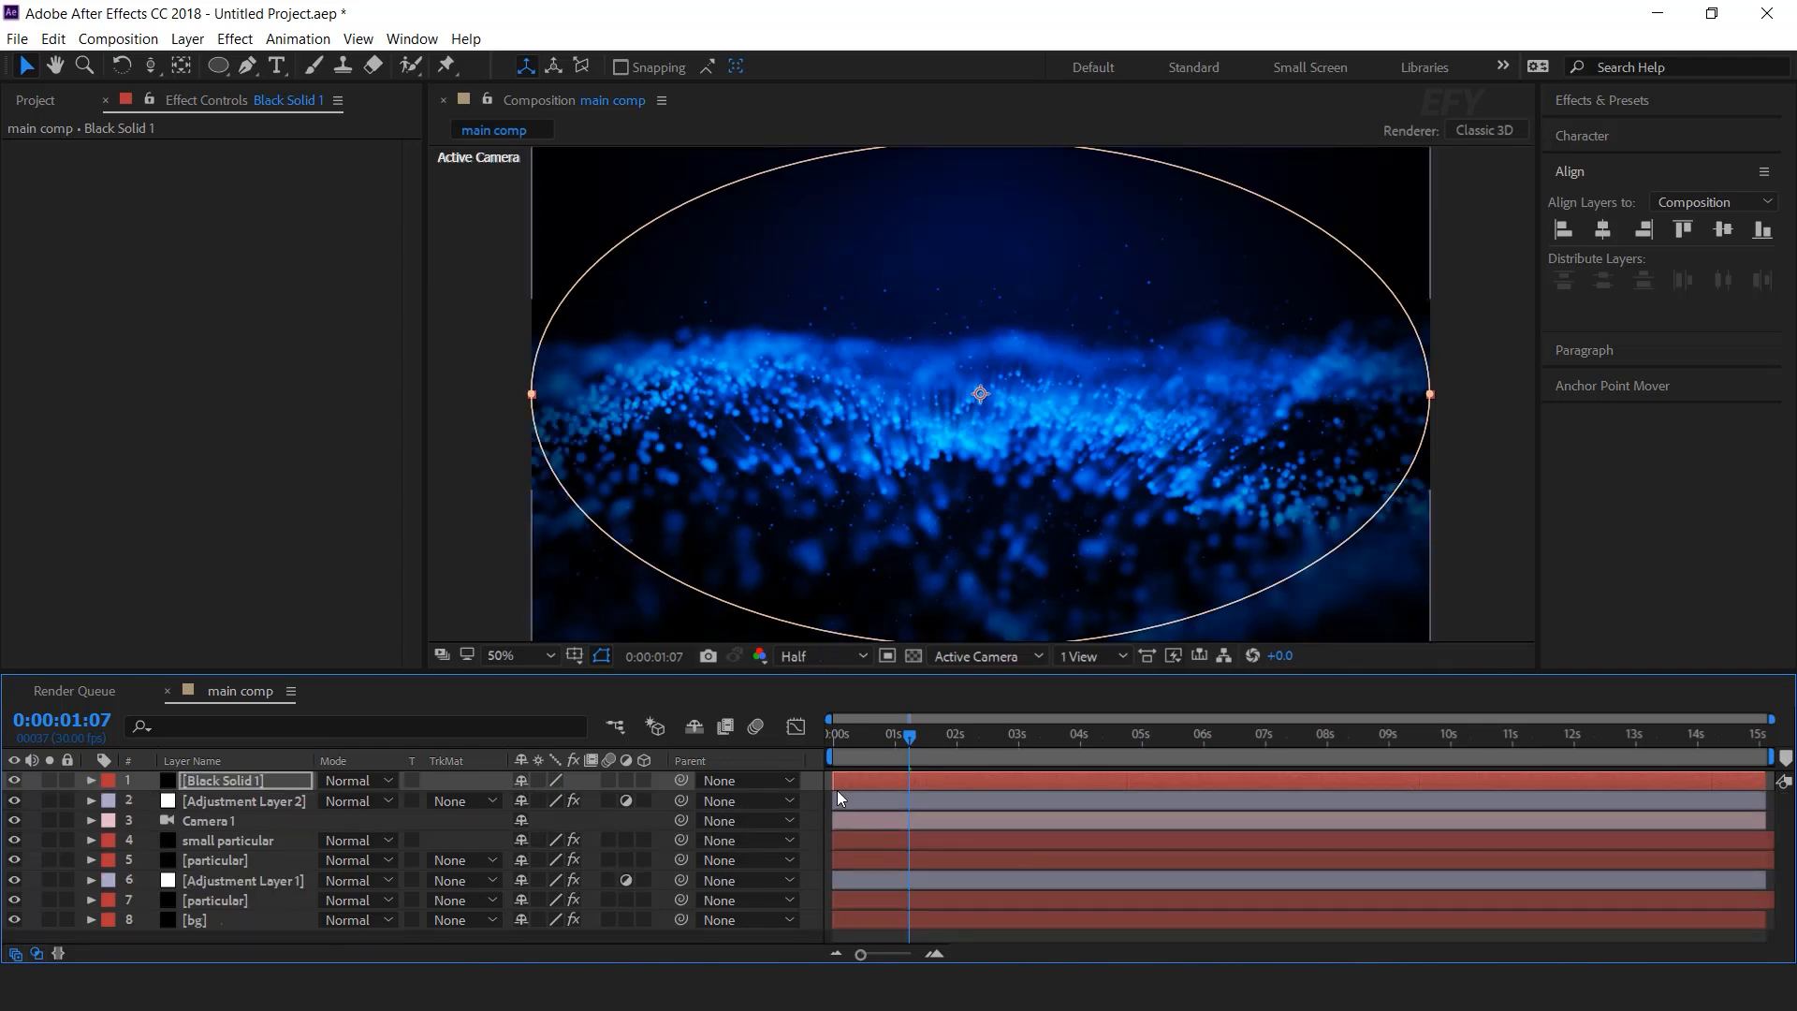
Reorder the layers so Camera 1 is topmost, followed by Adjustment Layer 2 and the black solid
left_click(811, 783)
mouse_move(229, 784)
left_mouse_down()
mouse_move(232, 822)
mouse_move(227, 779)
left_mouse_up()
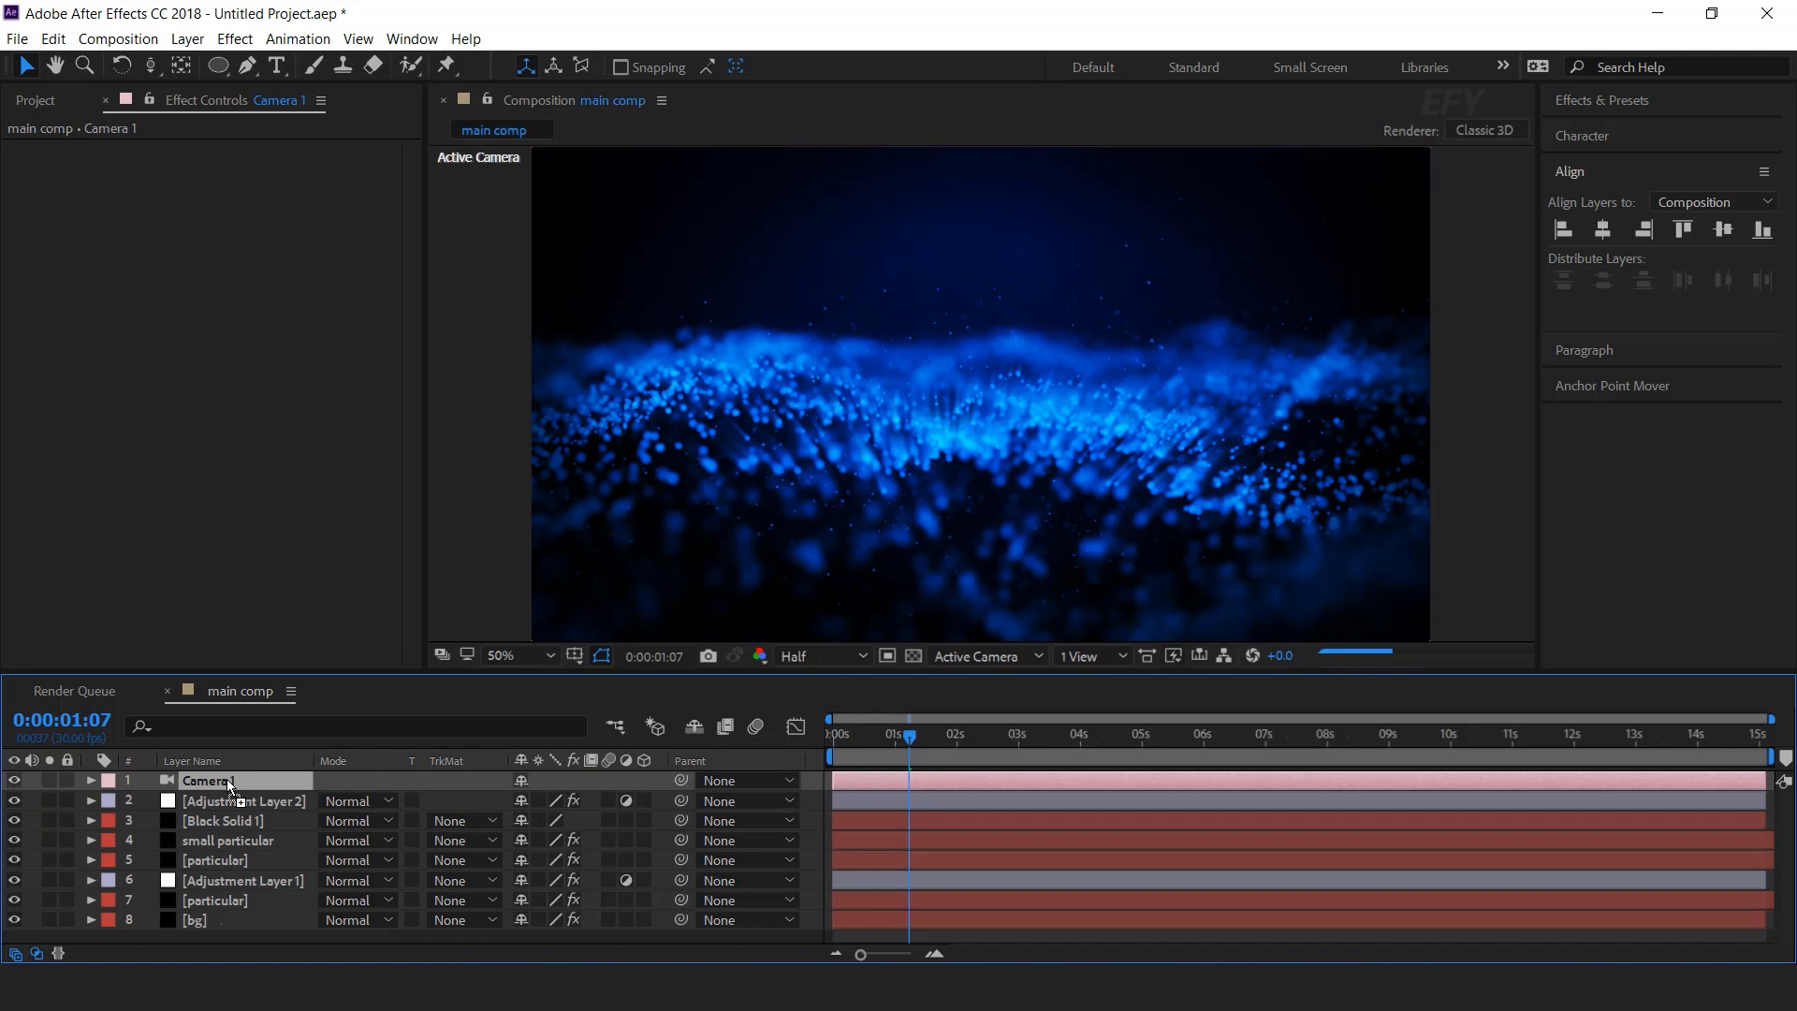
Add a null object, make it a 3D layer, and parent Camera 1 to it
right_click(812, 782)
mouse_move(885, 559)
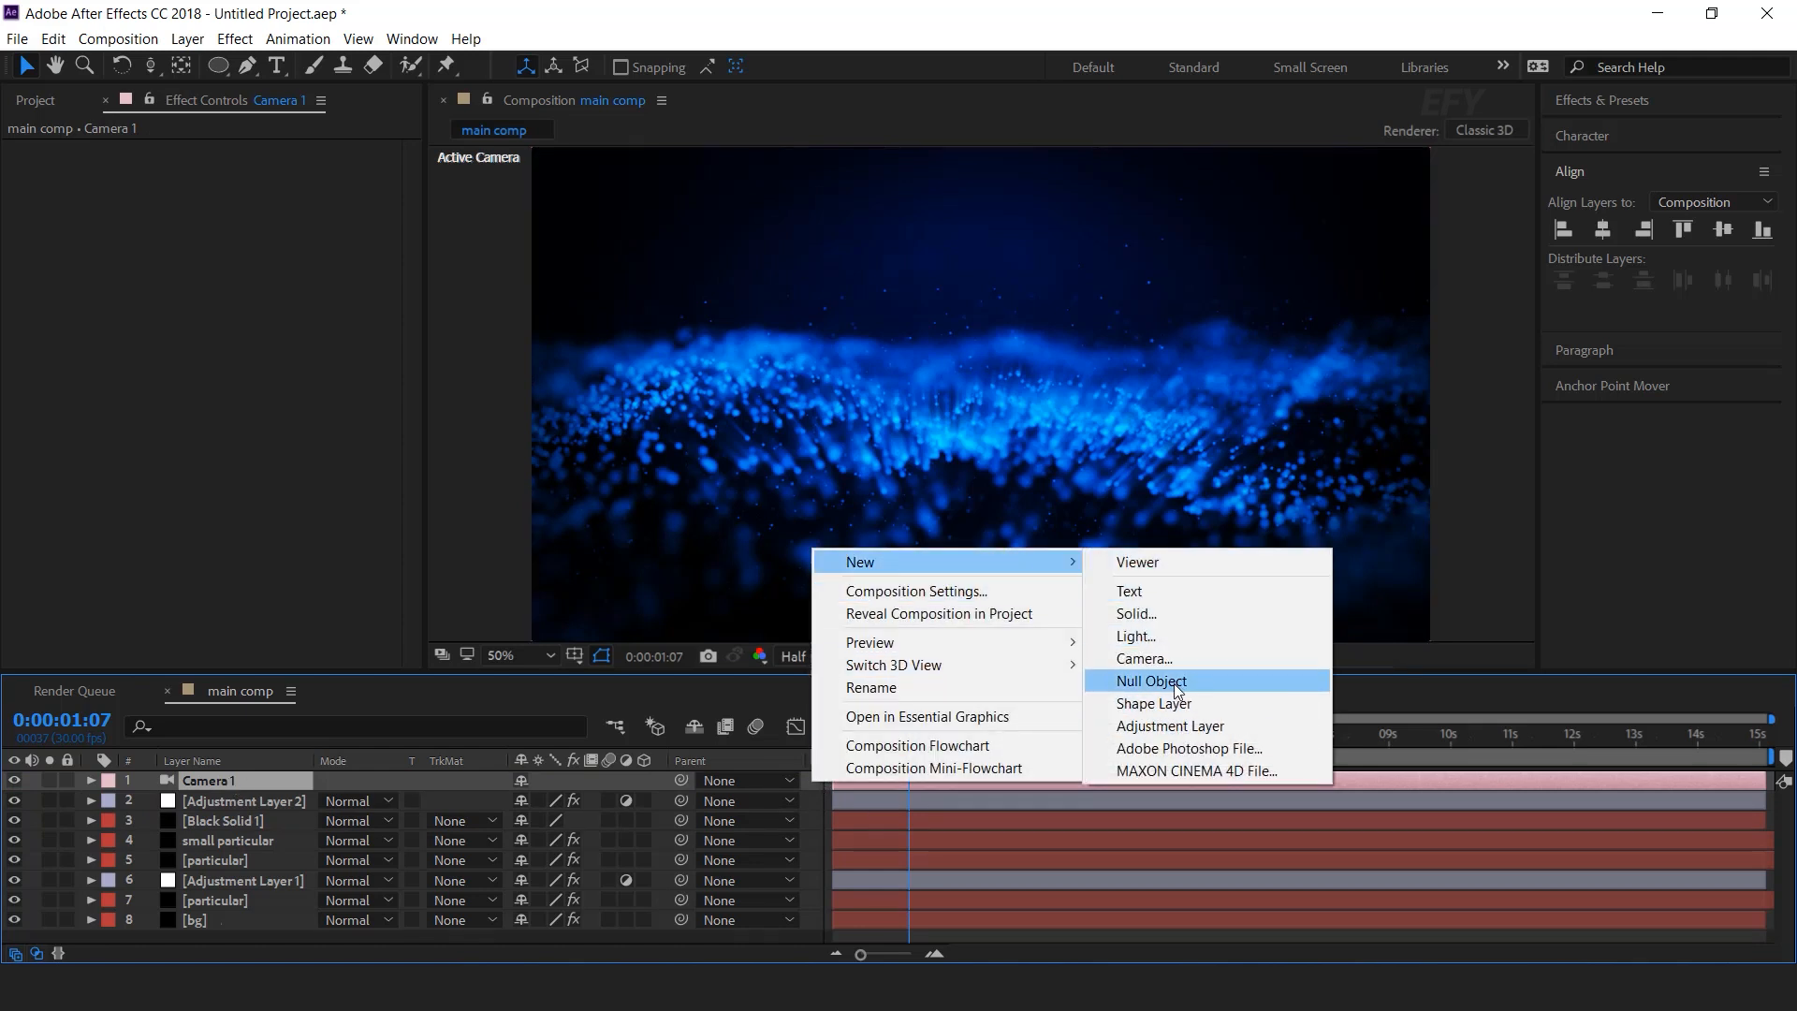
left_click(1174, 684)
left_click(644, 780)
left_click_drag(680, 802, 234, 773)
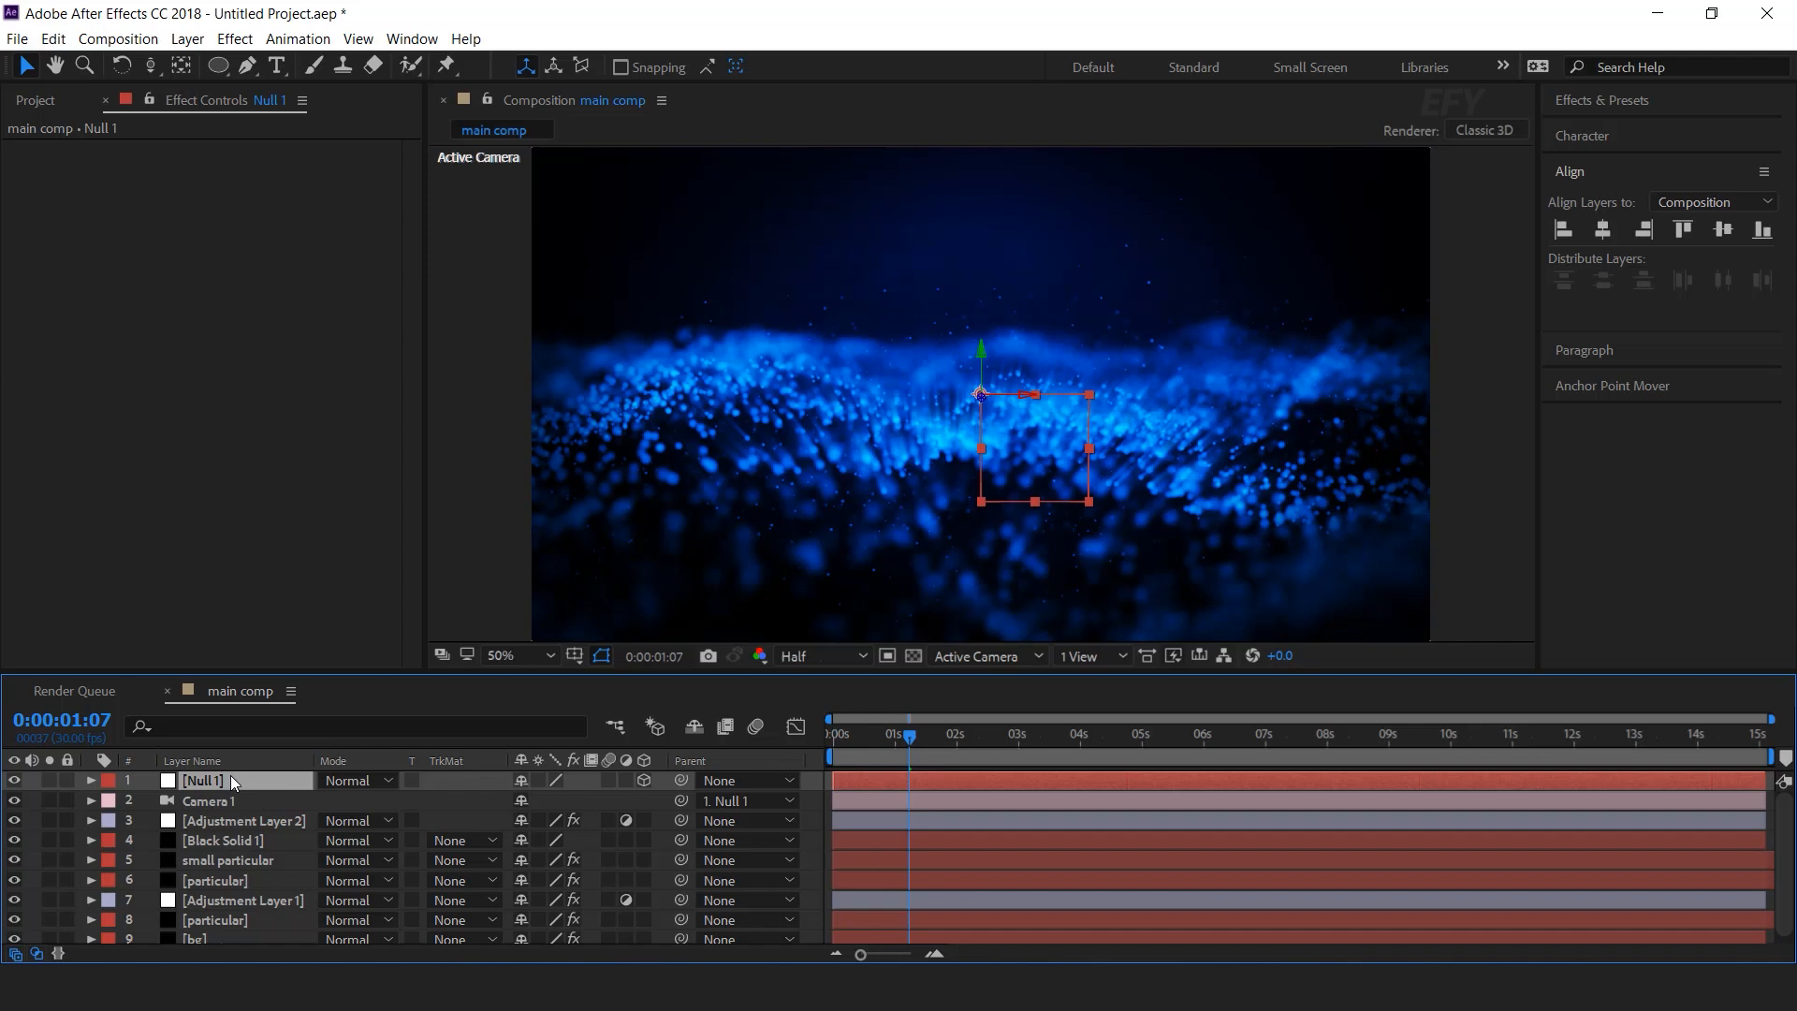
At 6 seconds, set Null 1's Z position to 315, Z orientation to 349.4° and X rotation to -3°
key("p")
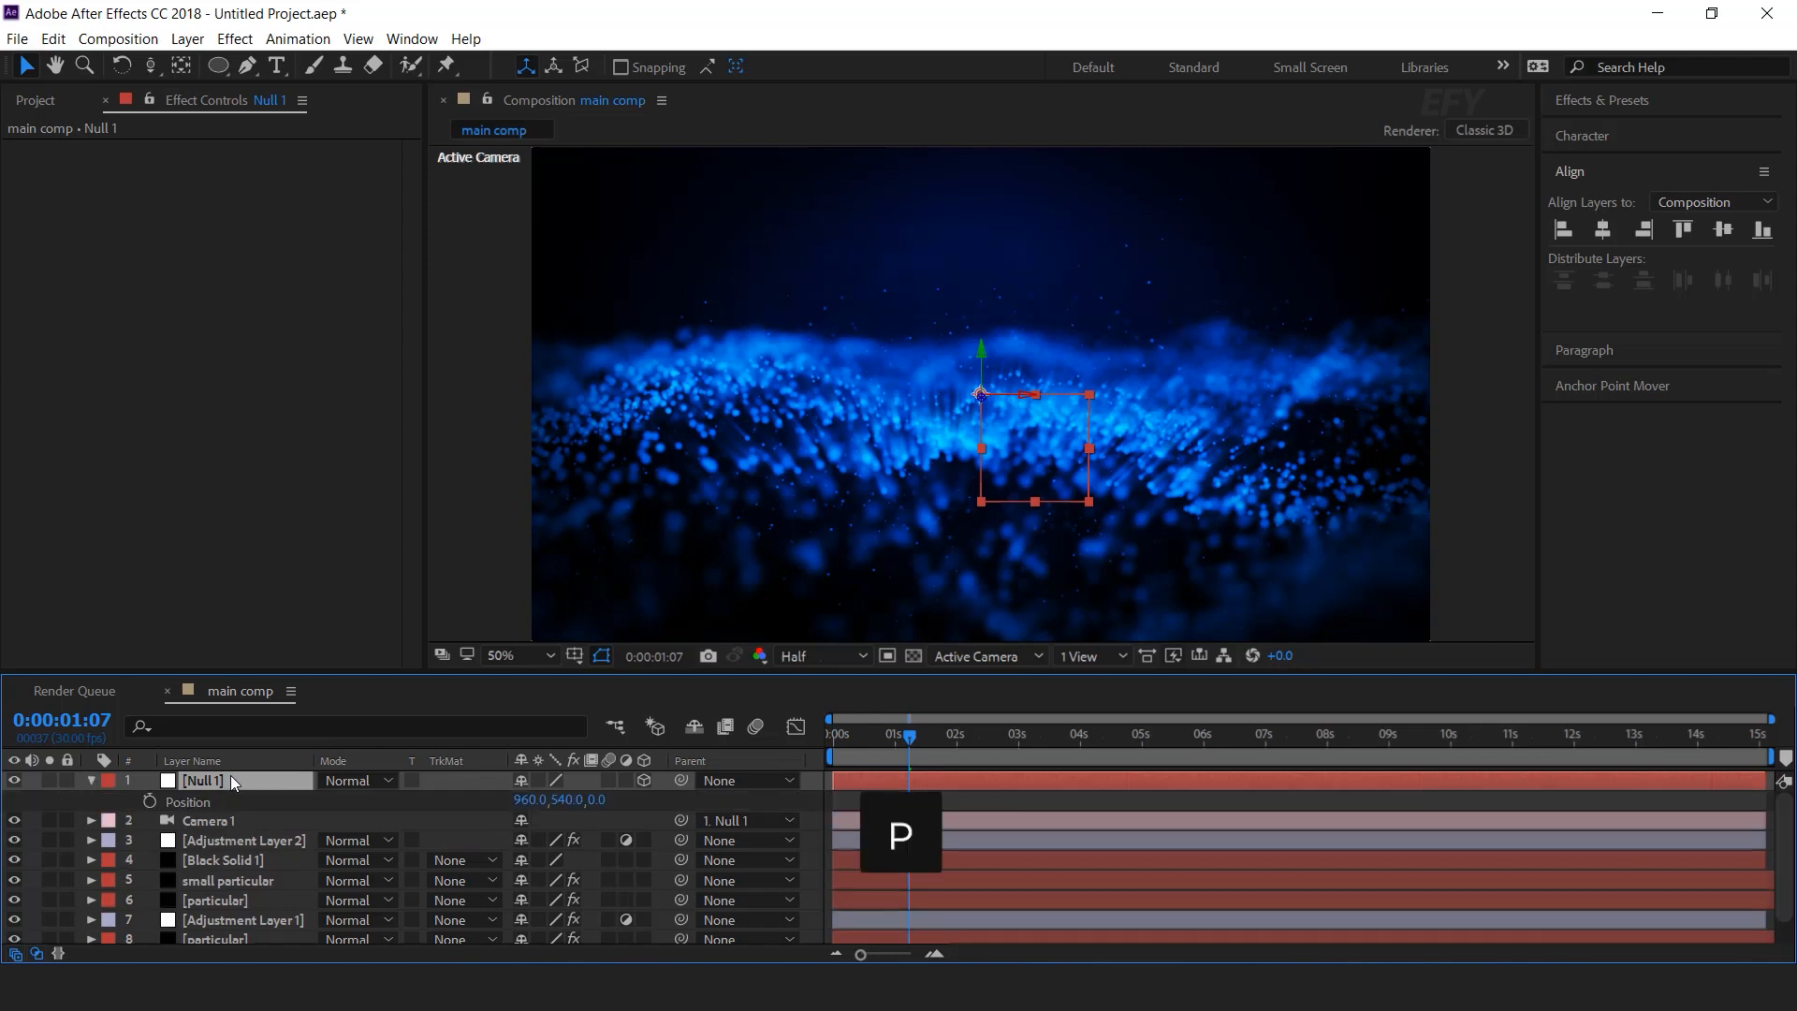
key("shift+r")
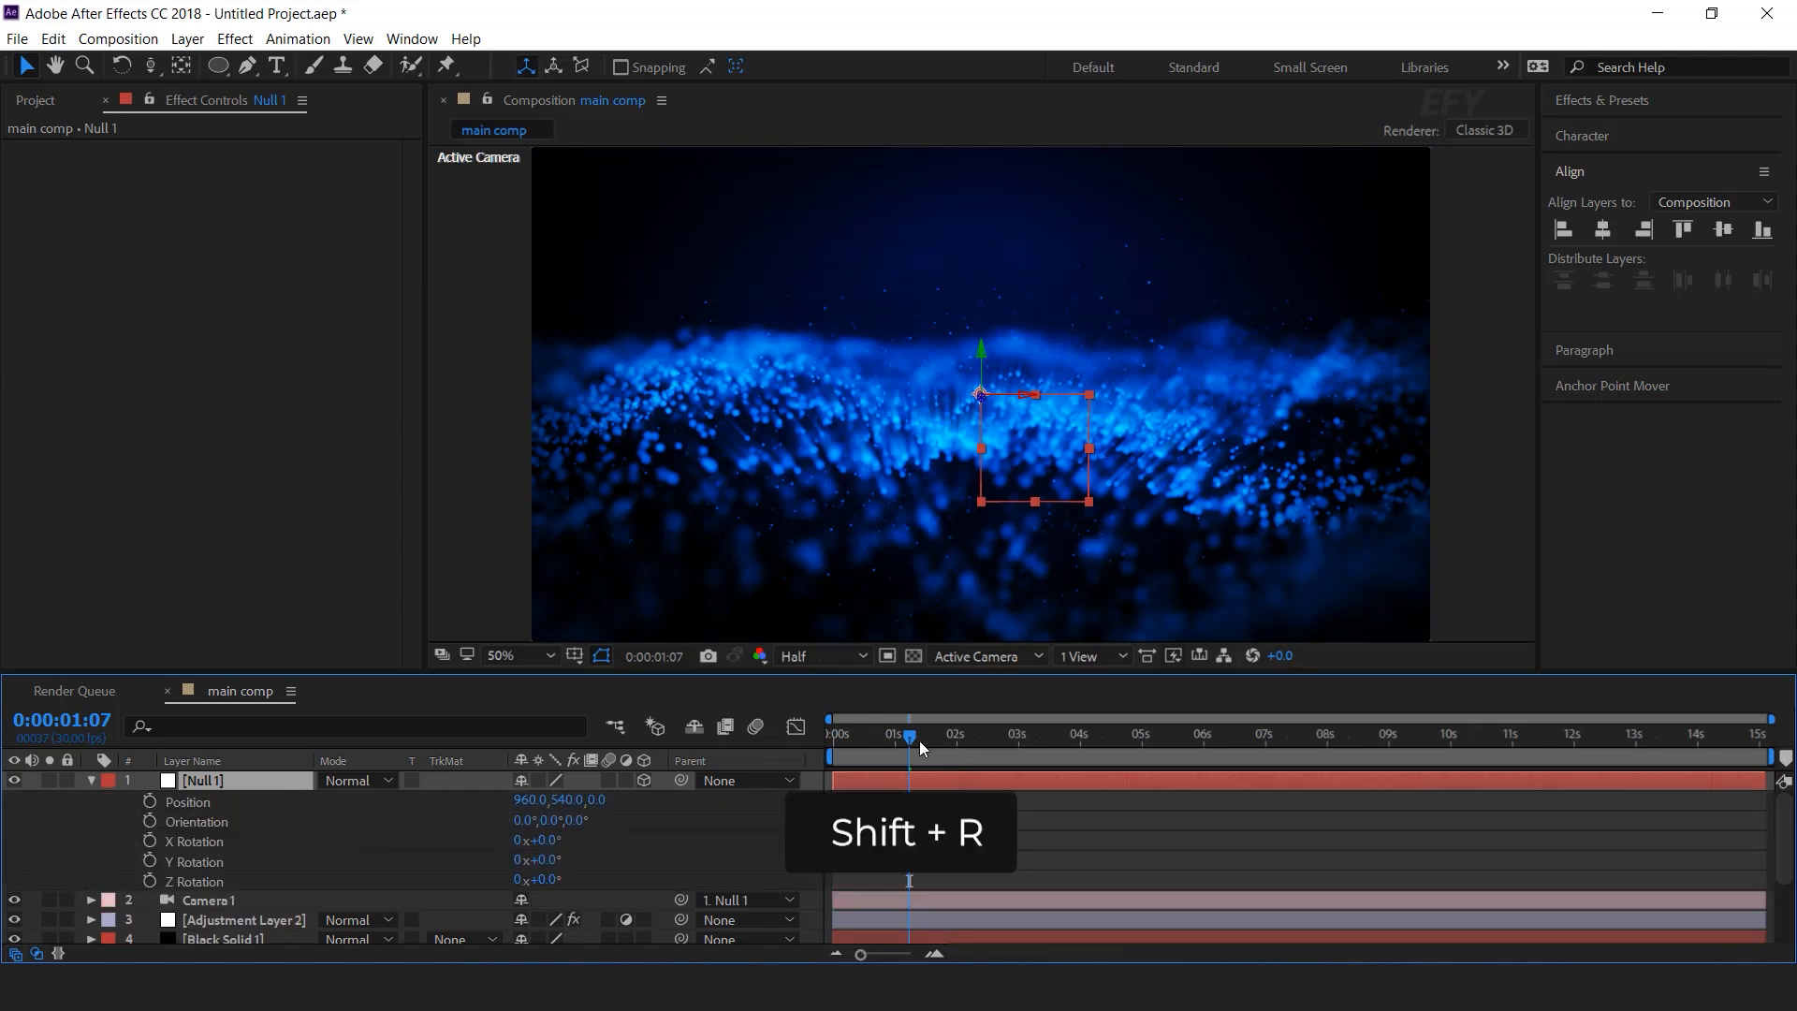
left_click_drag(897, 745, 1205, 751)
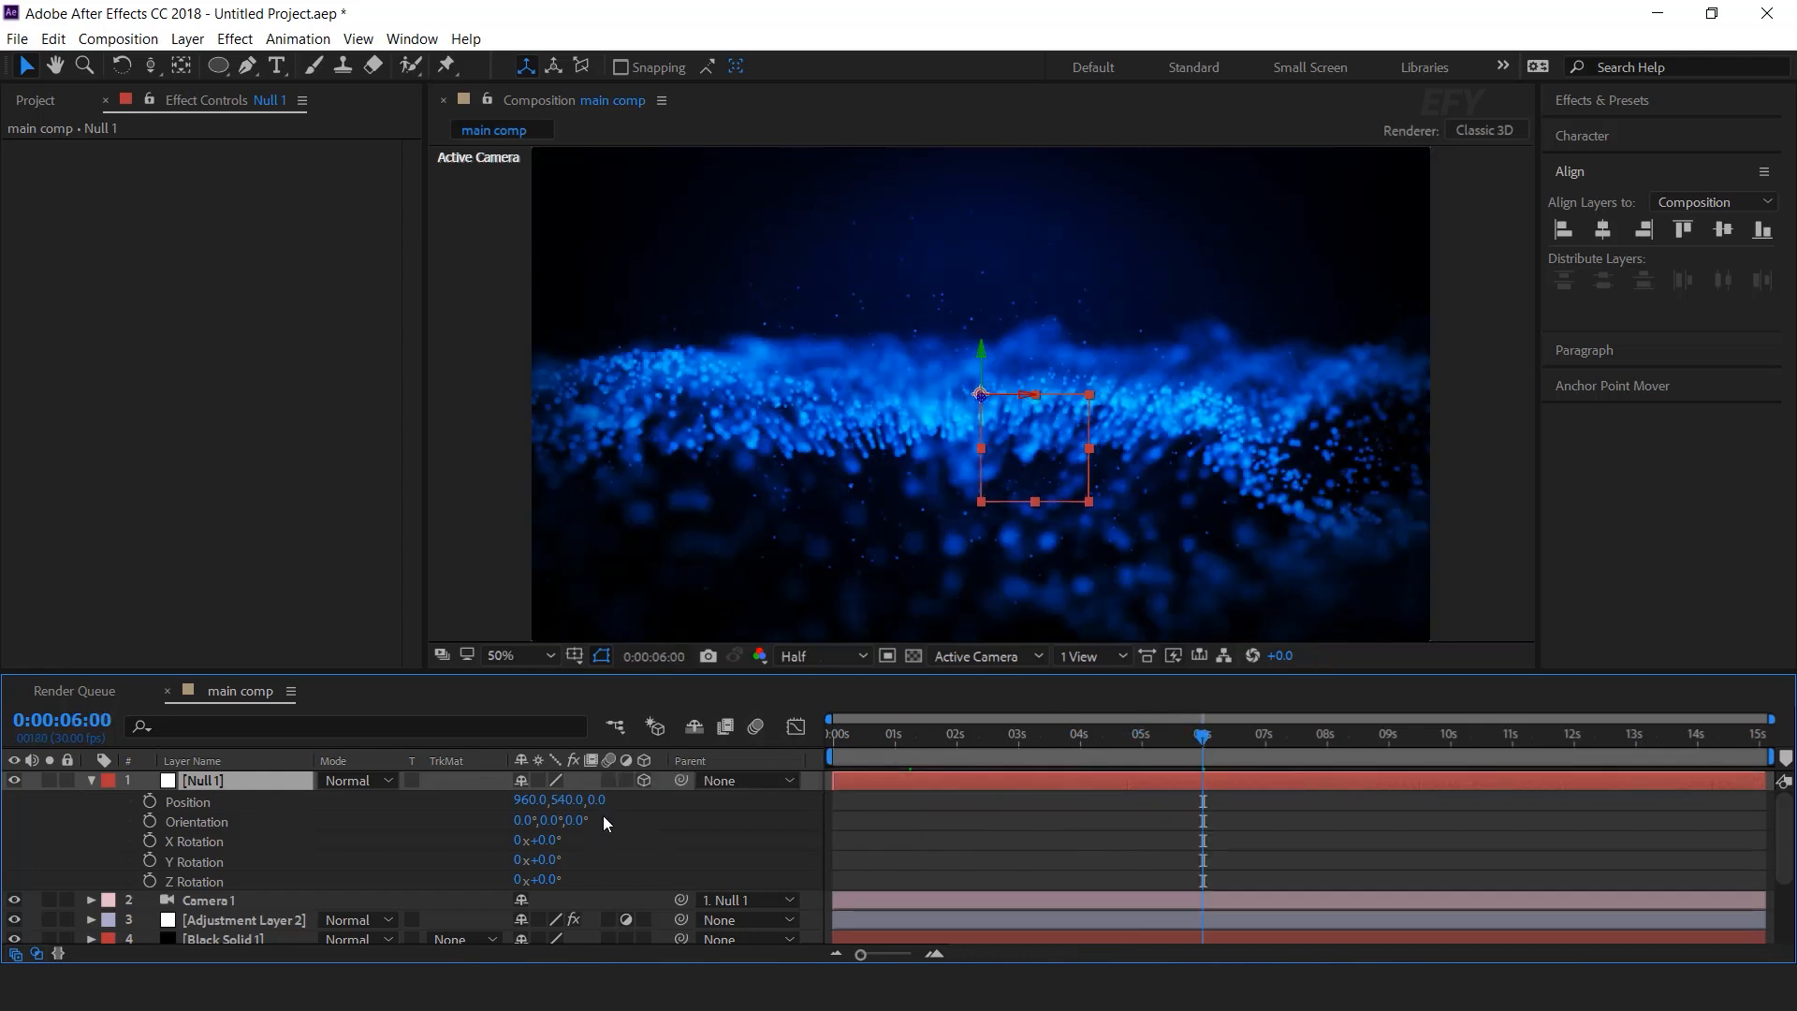
left_click_drag(600, 803, 945, 796)
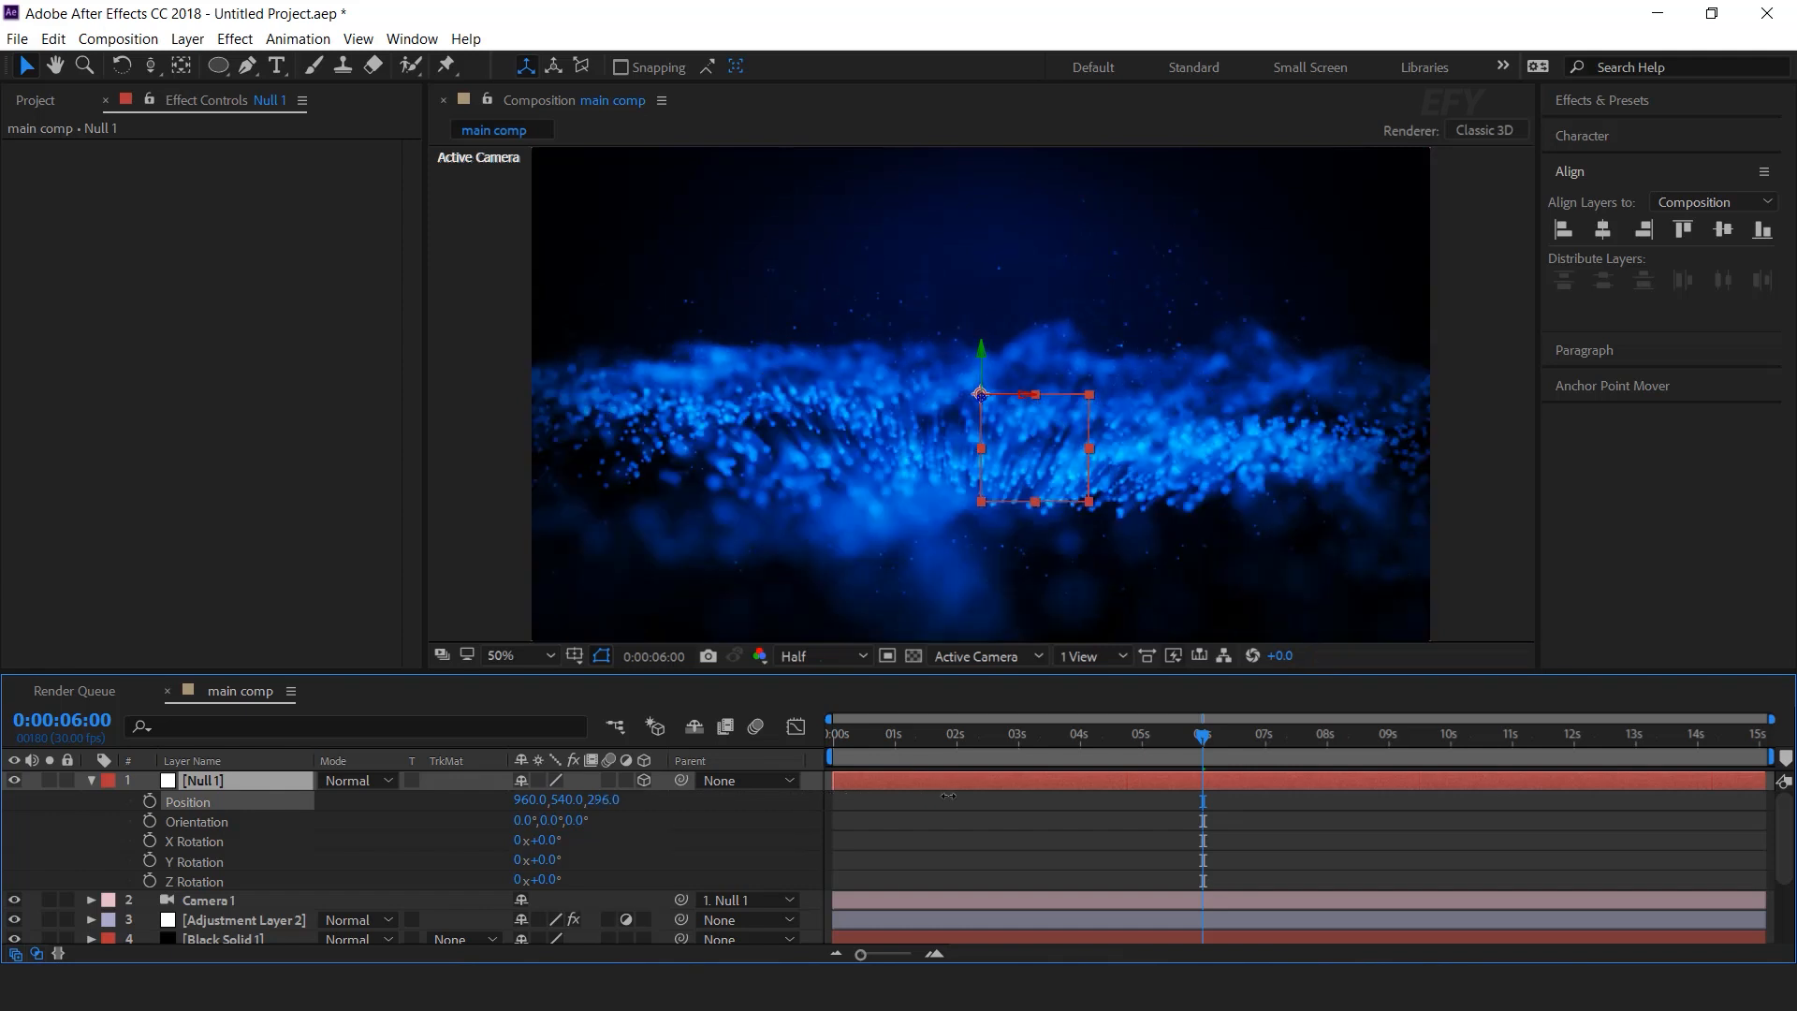
left_click_drag(580, 821, 453, 822)
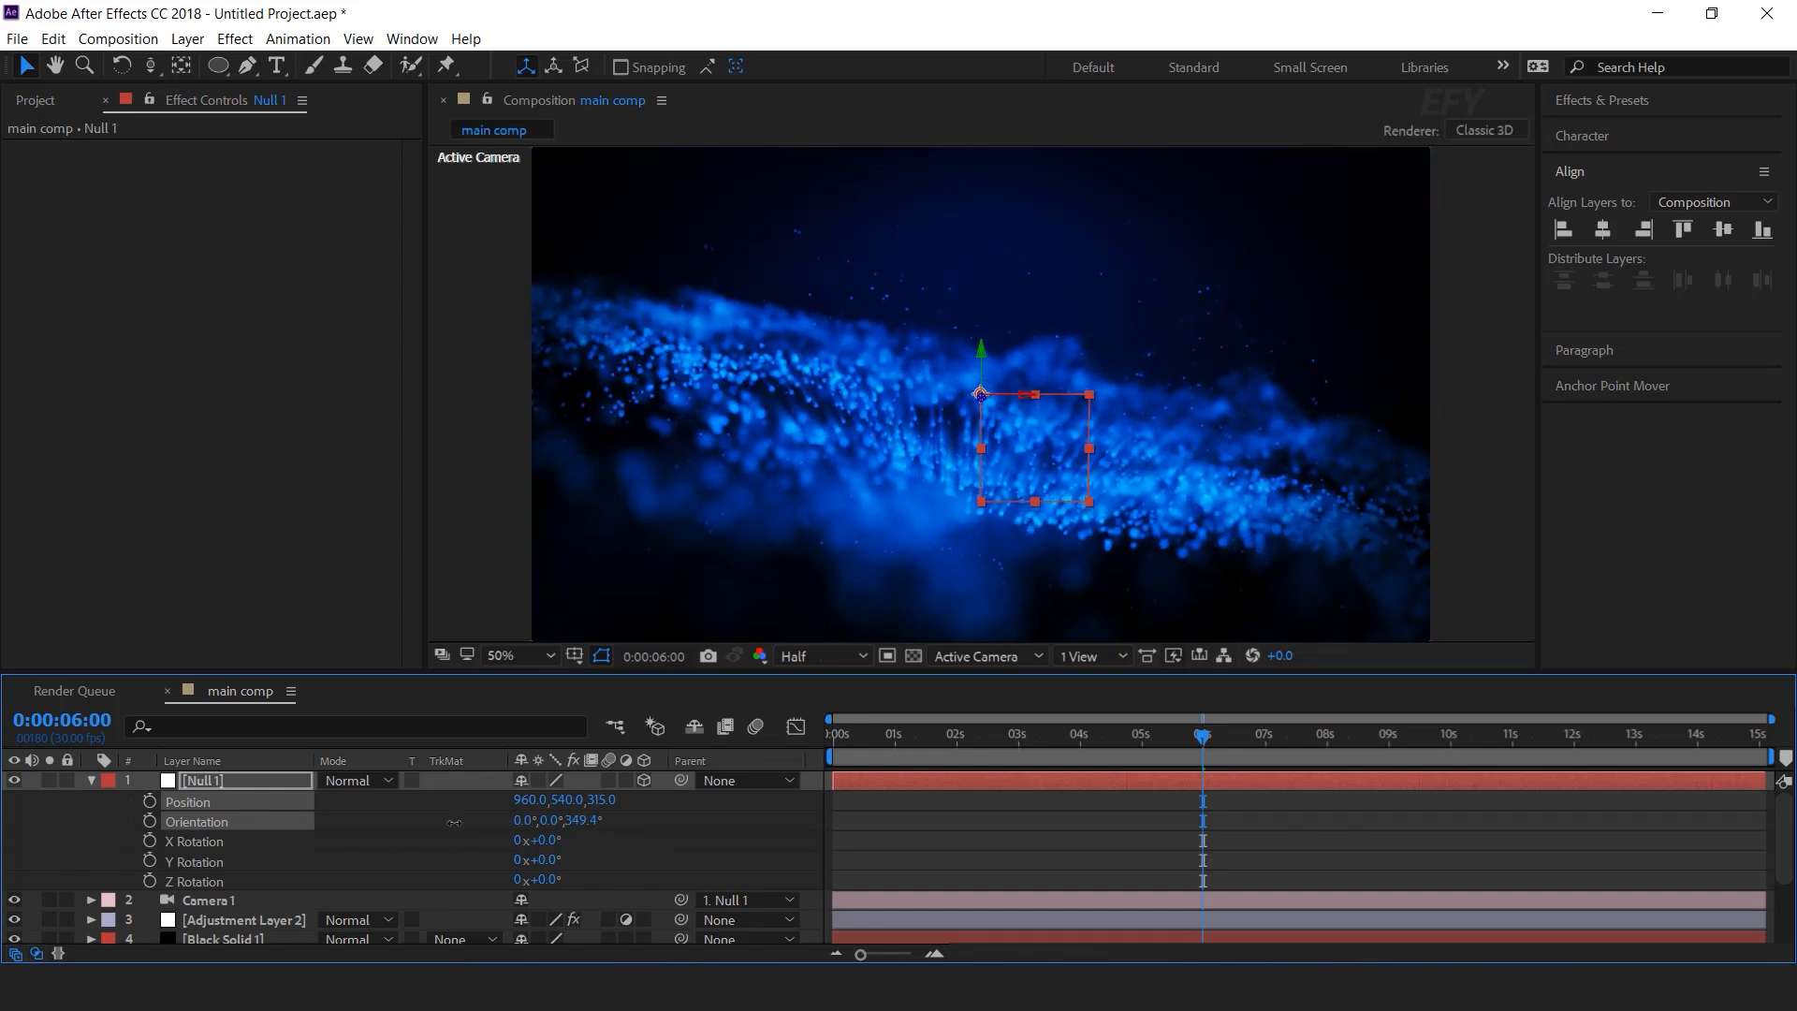
left_click(548, 840)
key("Return")
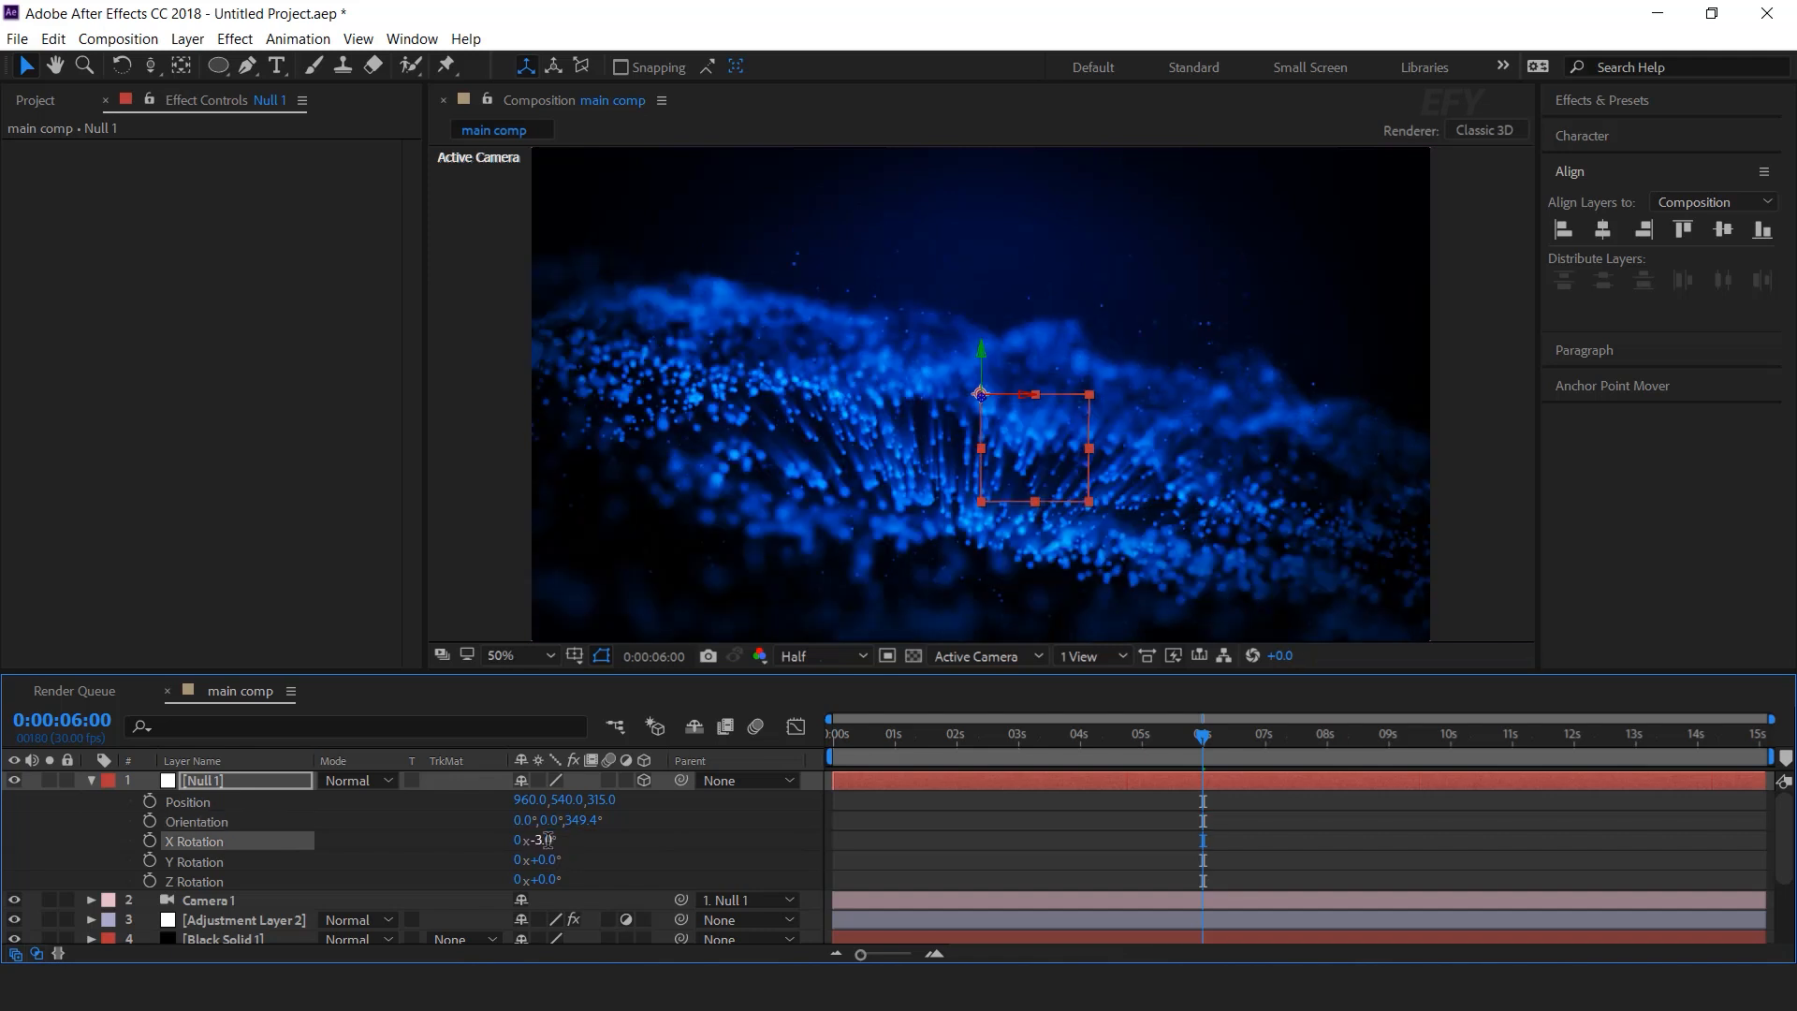
Add keyframes for Null 1's Position, Orientation and X Rotation at 6 seconds
left_click(150, 801)
left_click(150, 820)
left_click(150, 841)
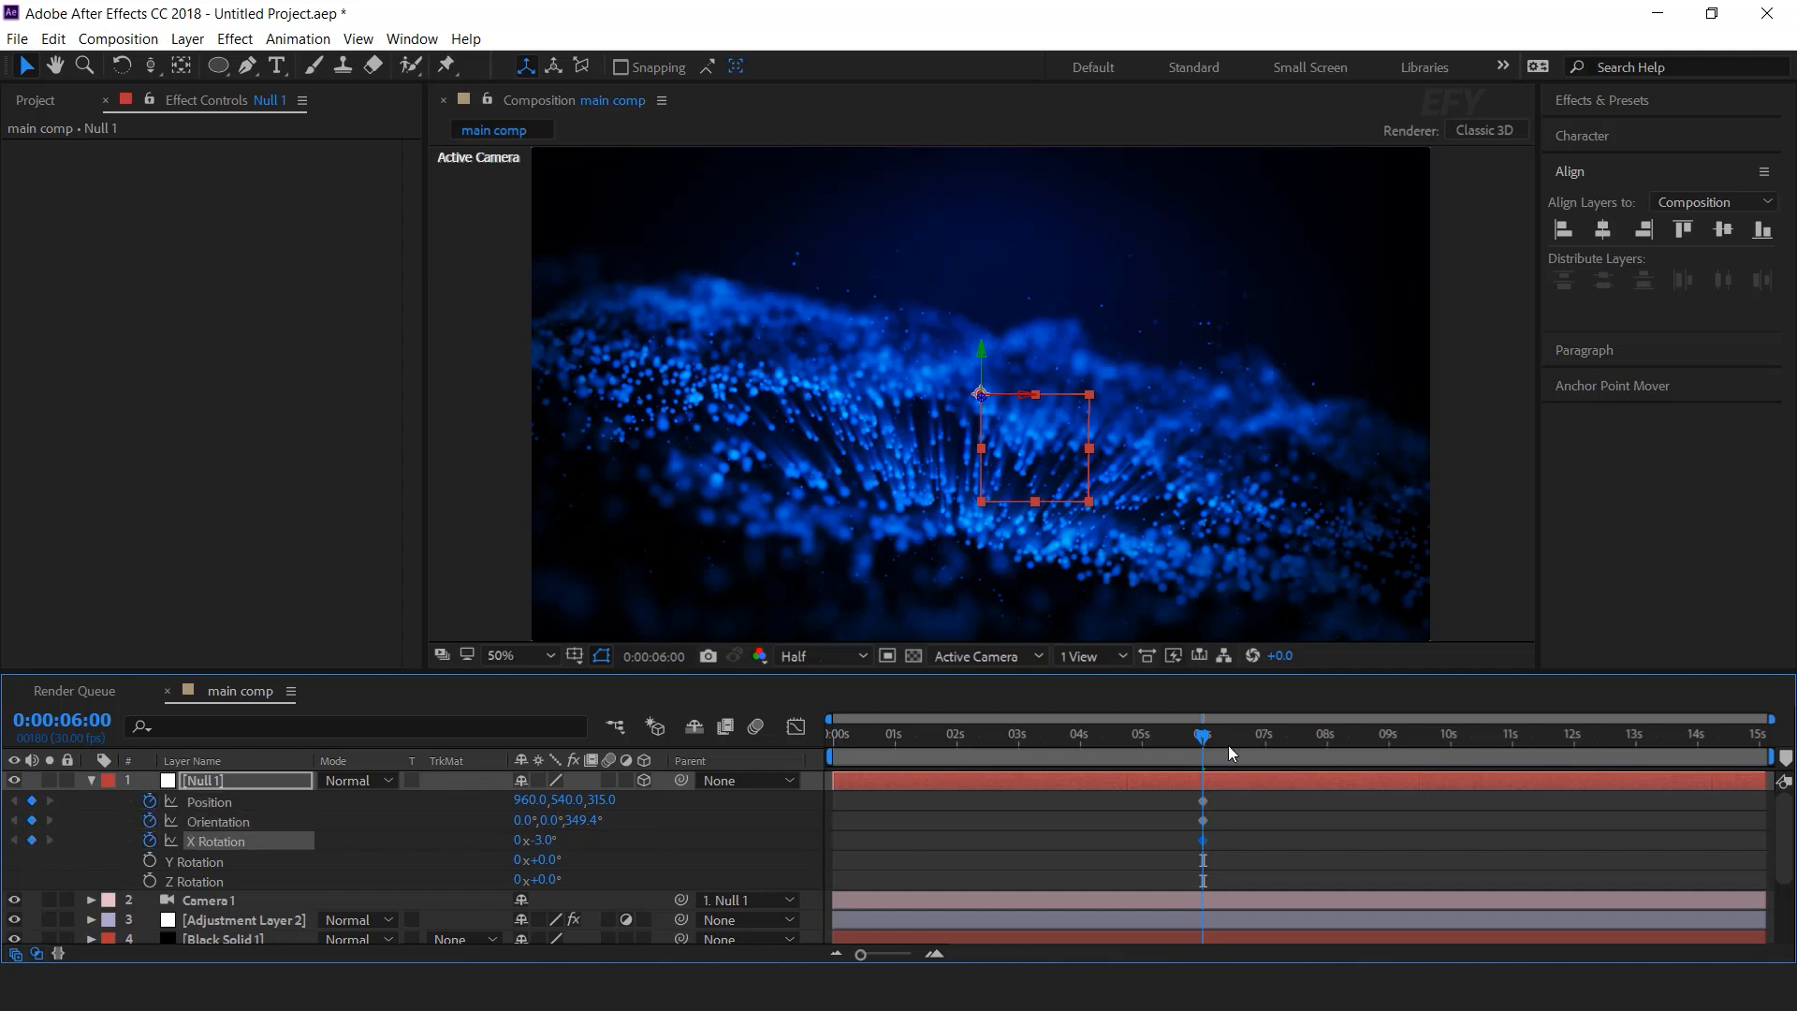
At 0 seconds, keyframe Null 1 with Z orientation 0°, X rotation 0° and Z position 107
left_click_drag(1205, 742, 822, 737)
left_click(589, 821)
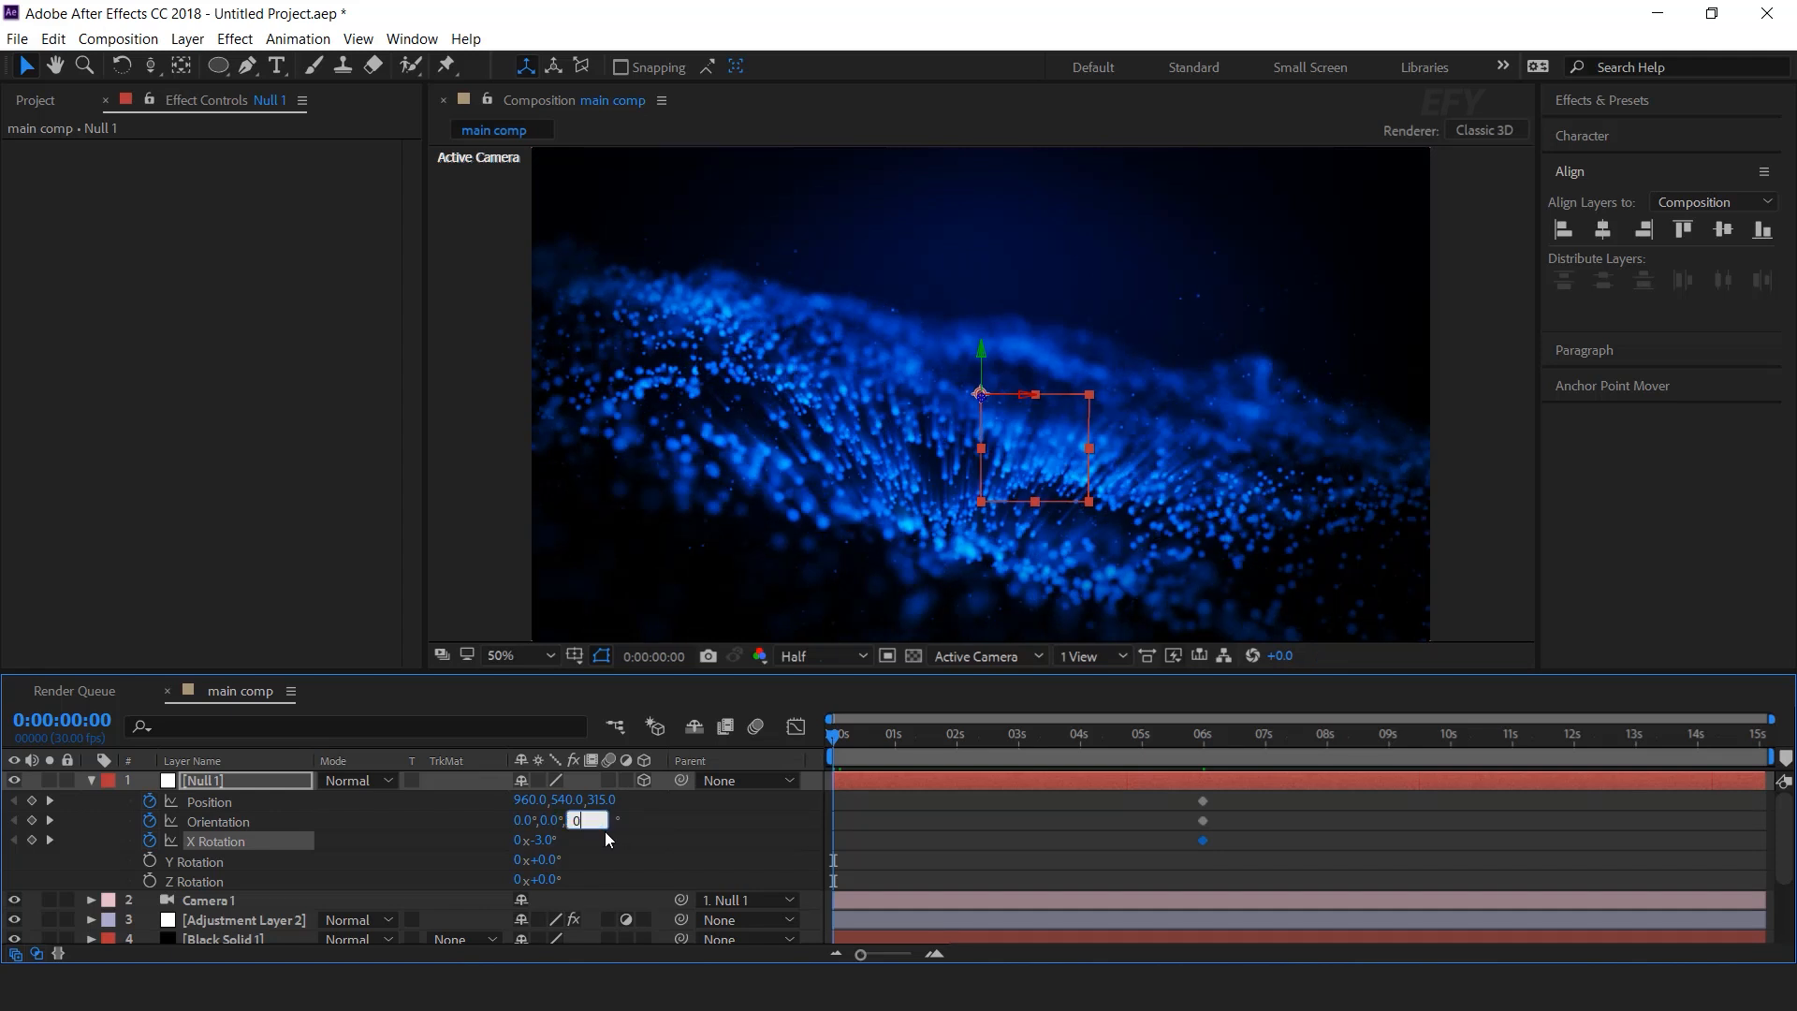
key("Return")
left_click(548, 840)
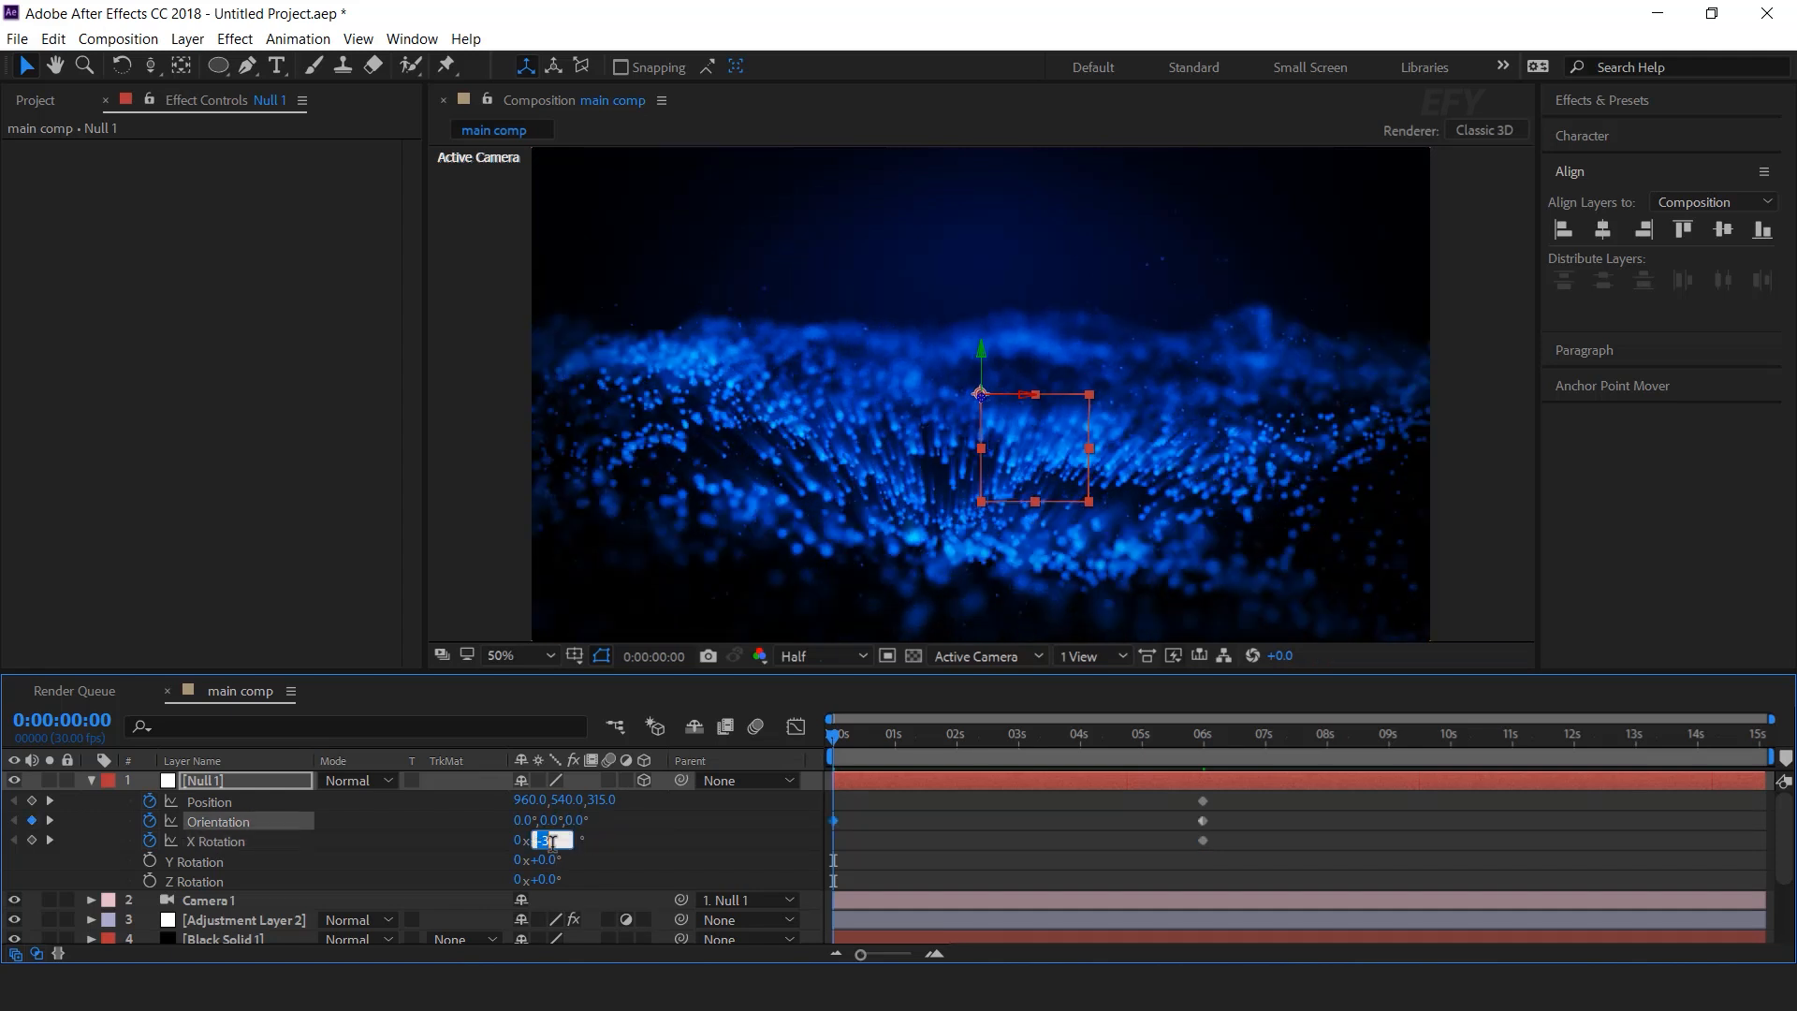
type("0")
key("Return")
left_click(597, 800)
type("0")
key("Return")
left_click_drag(597, 800, 715, 796)
Preview the camera animation from the start, collapse Null 1's properties and deselect the layer
key("space")
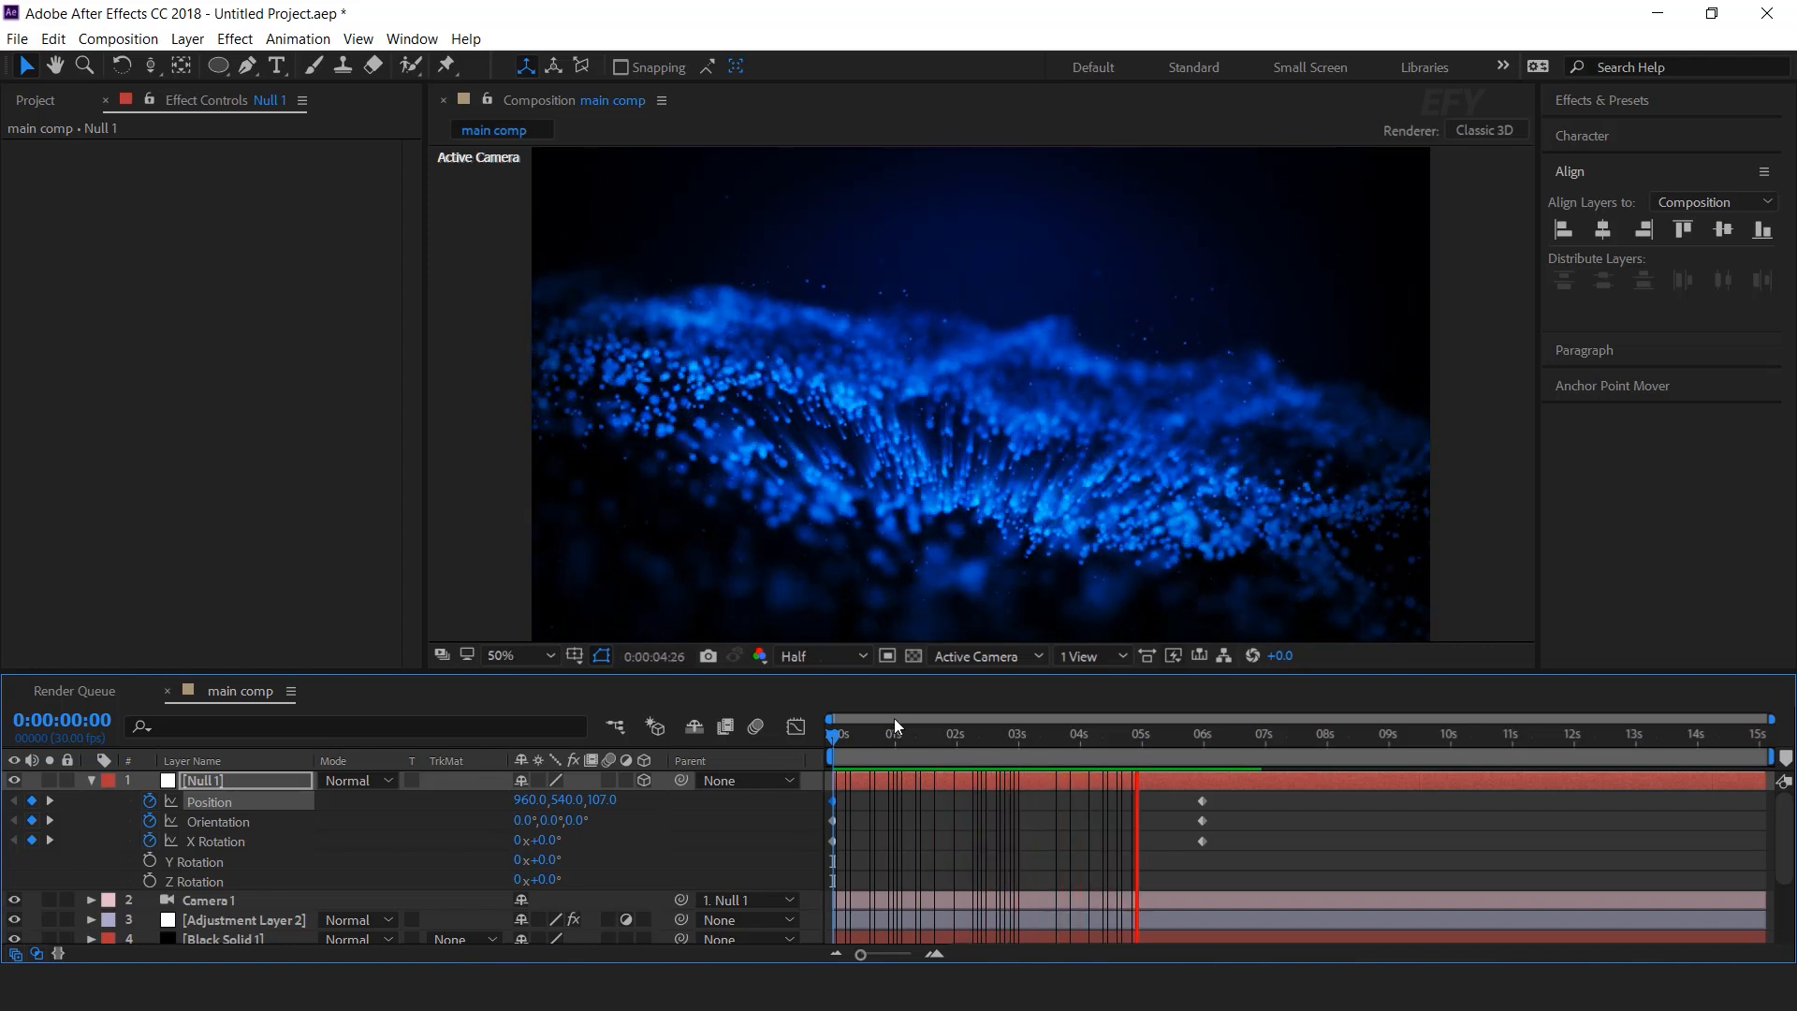
left_click(835, 737)
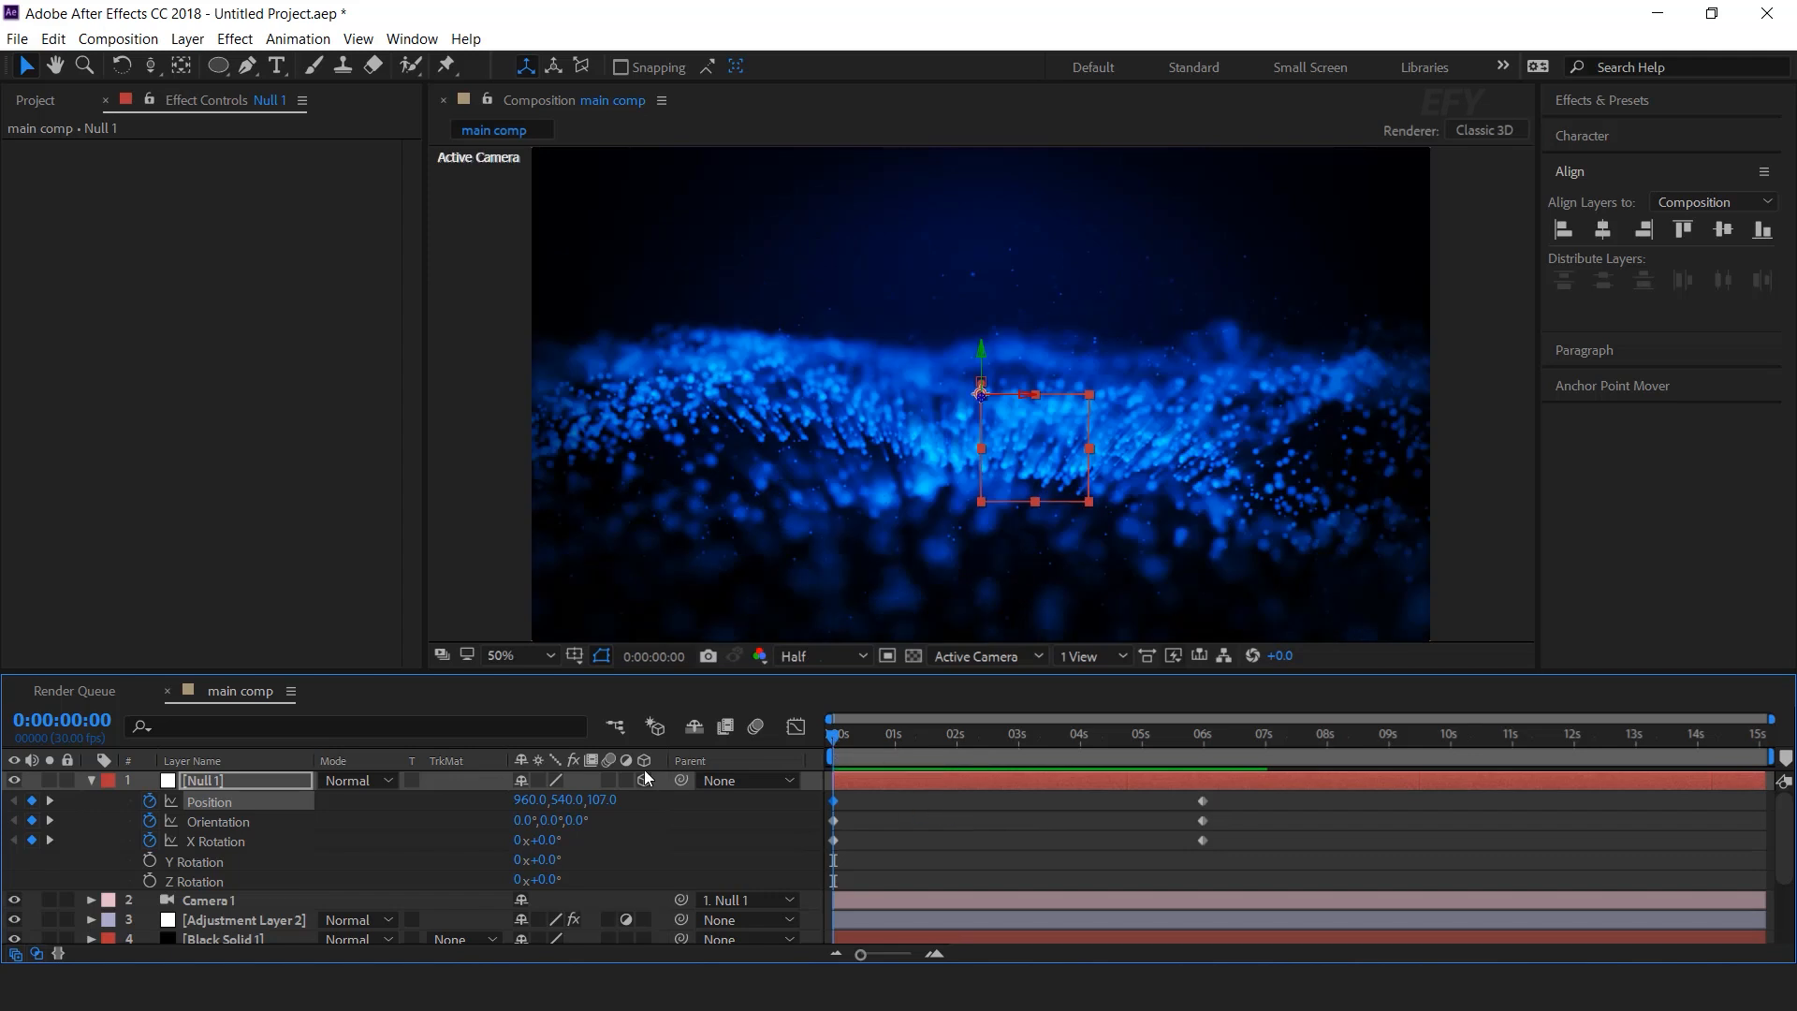
left_click(92, 780)
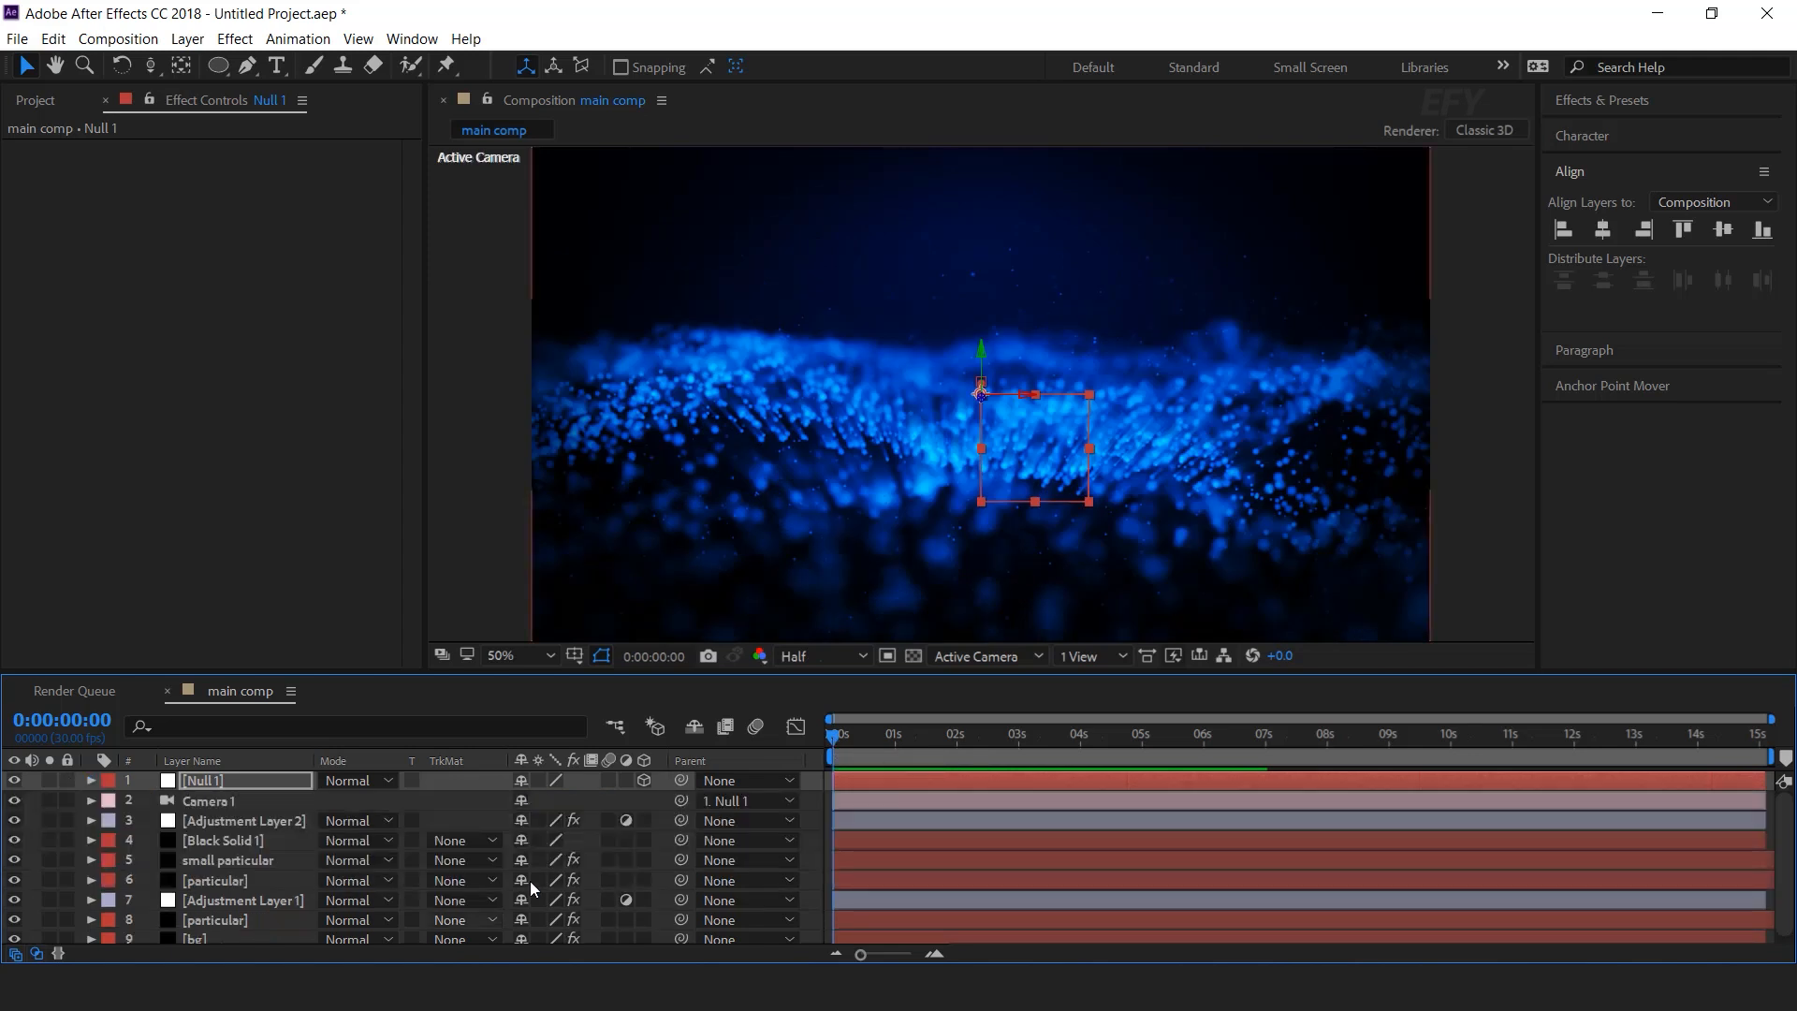
left_click(806, 781)
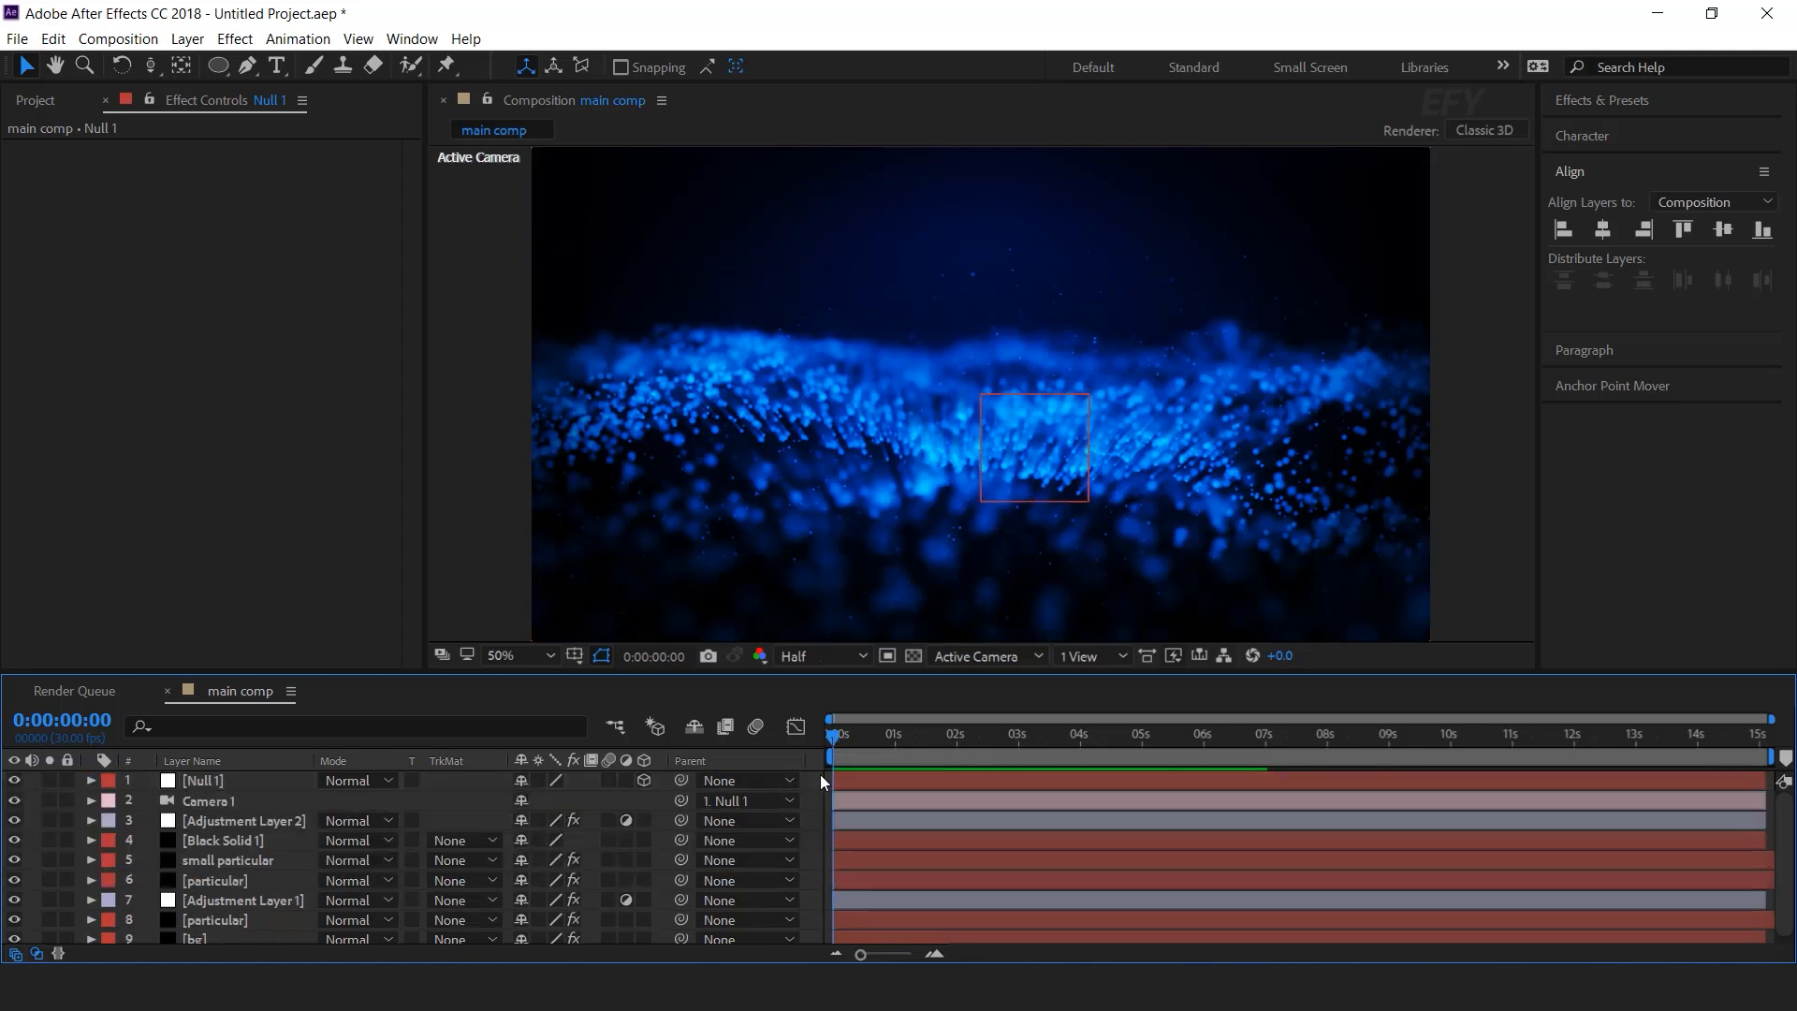
Create a 1920 x 1080, 30 fps, 20-second composition named text and add the title PARTICULAR WAVE TITLE with PARTICULAR in blue
left_click(36, 103)
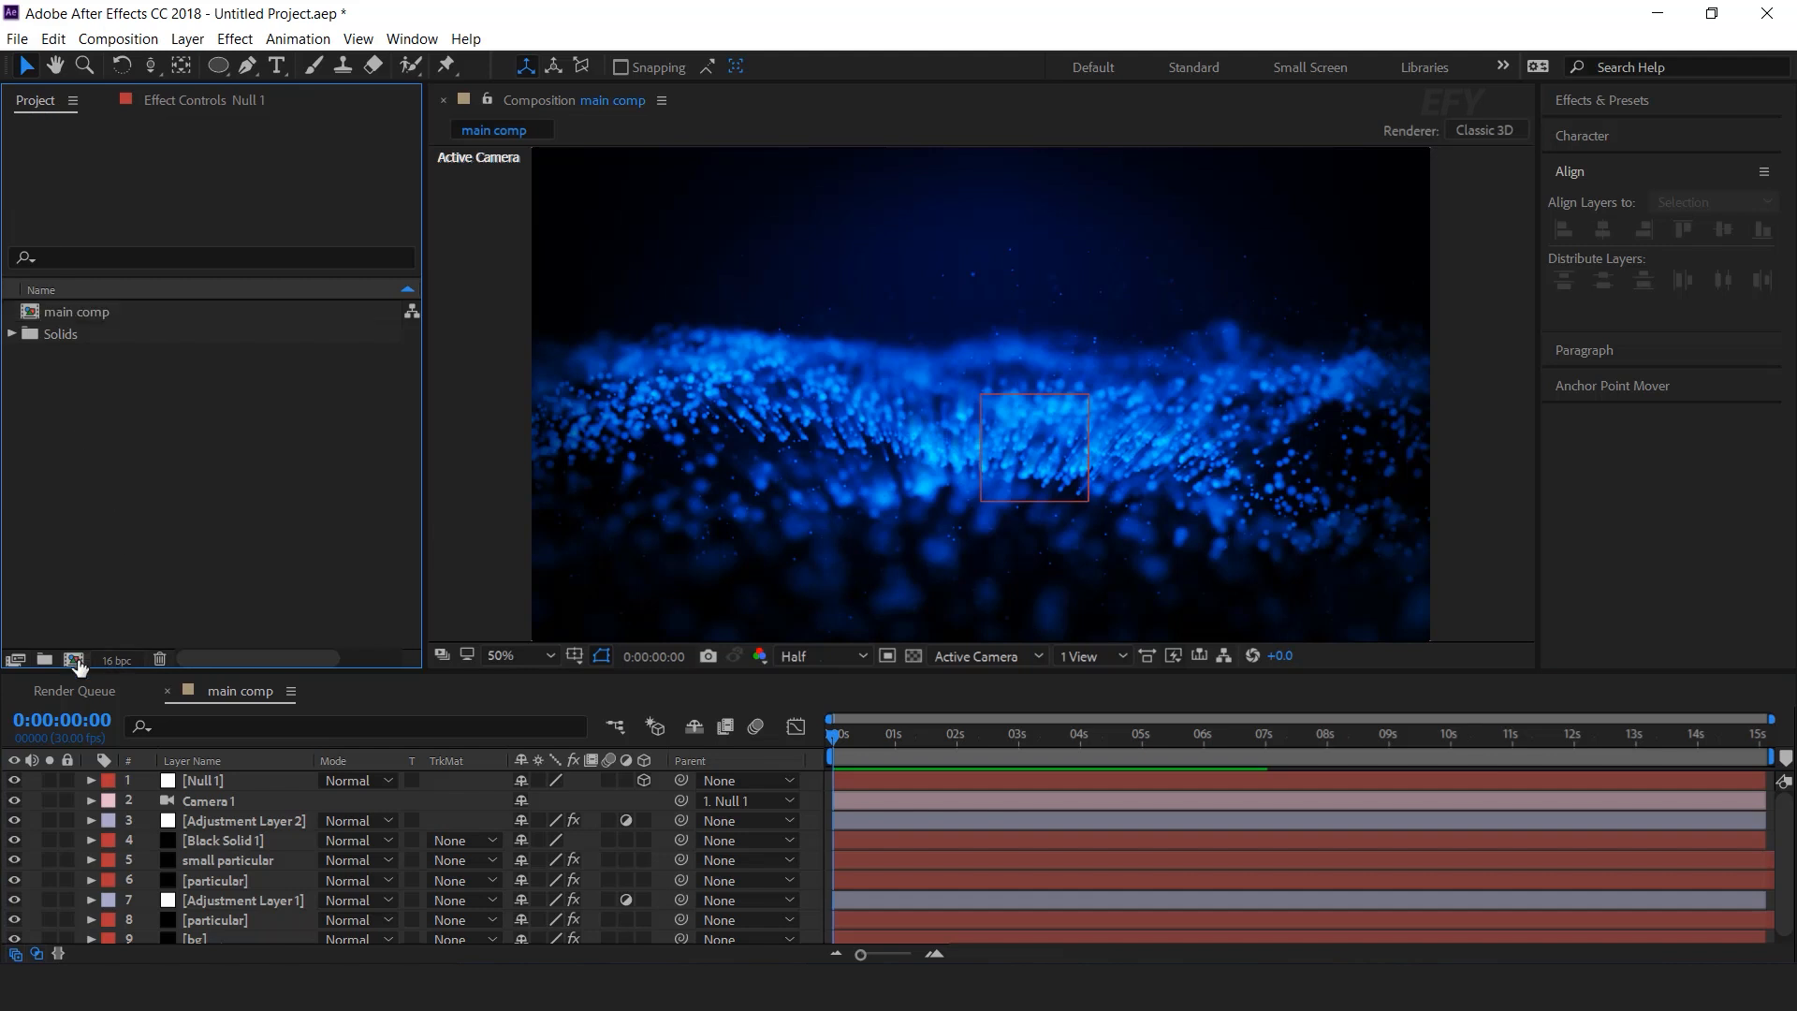
left_click(74, 660)
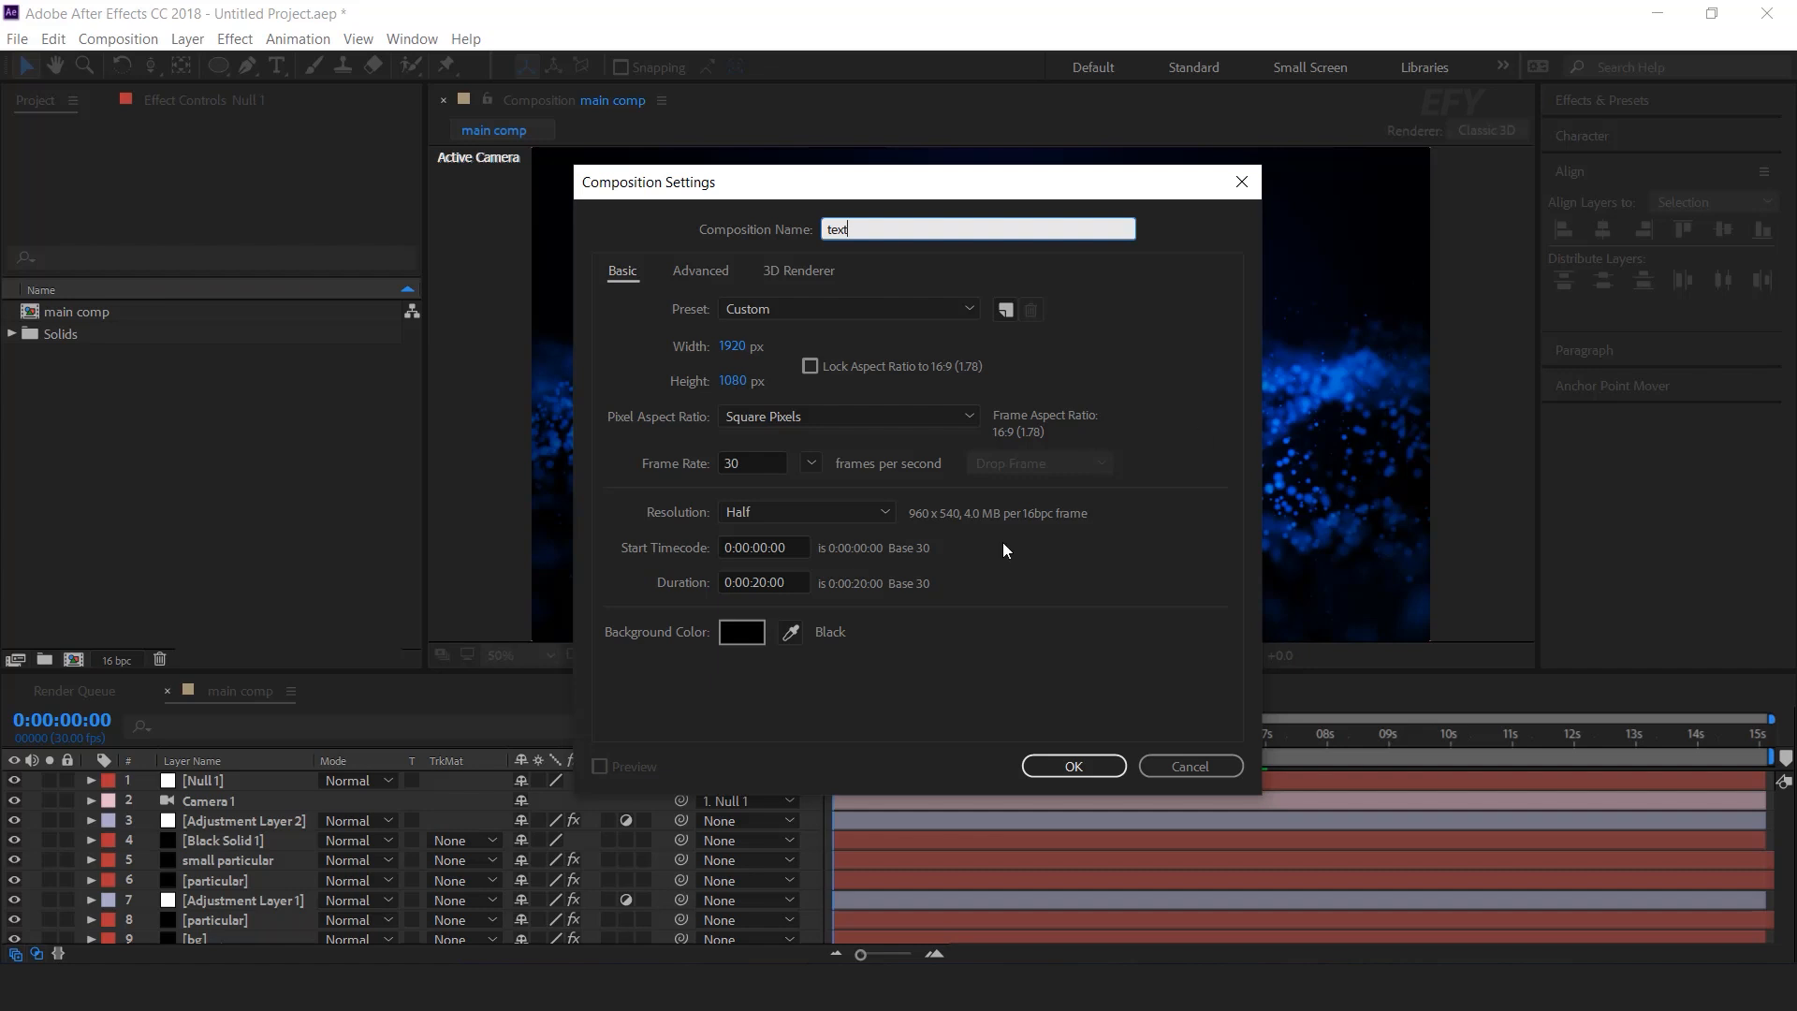
left_click(1078, 766)
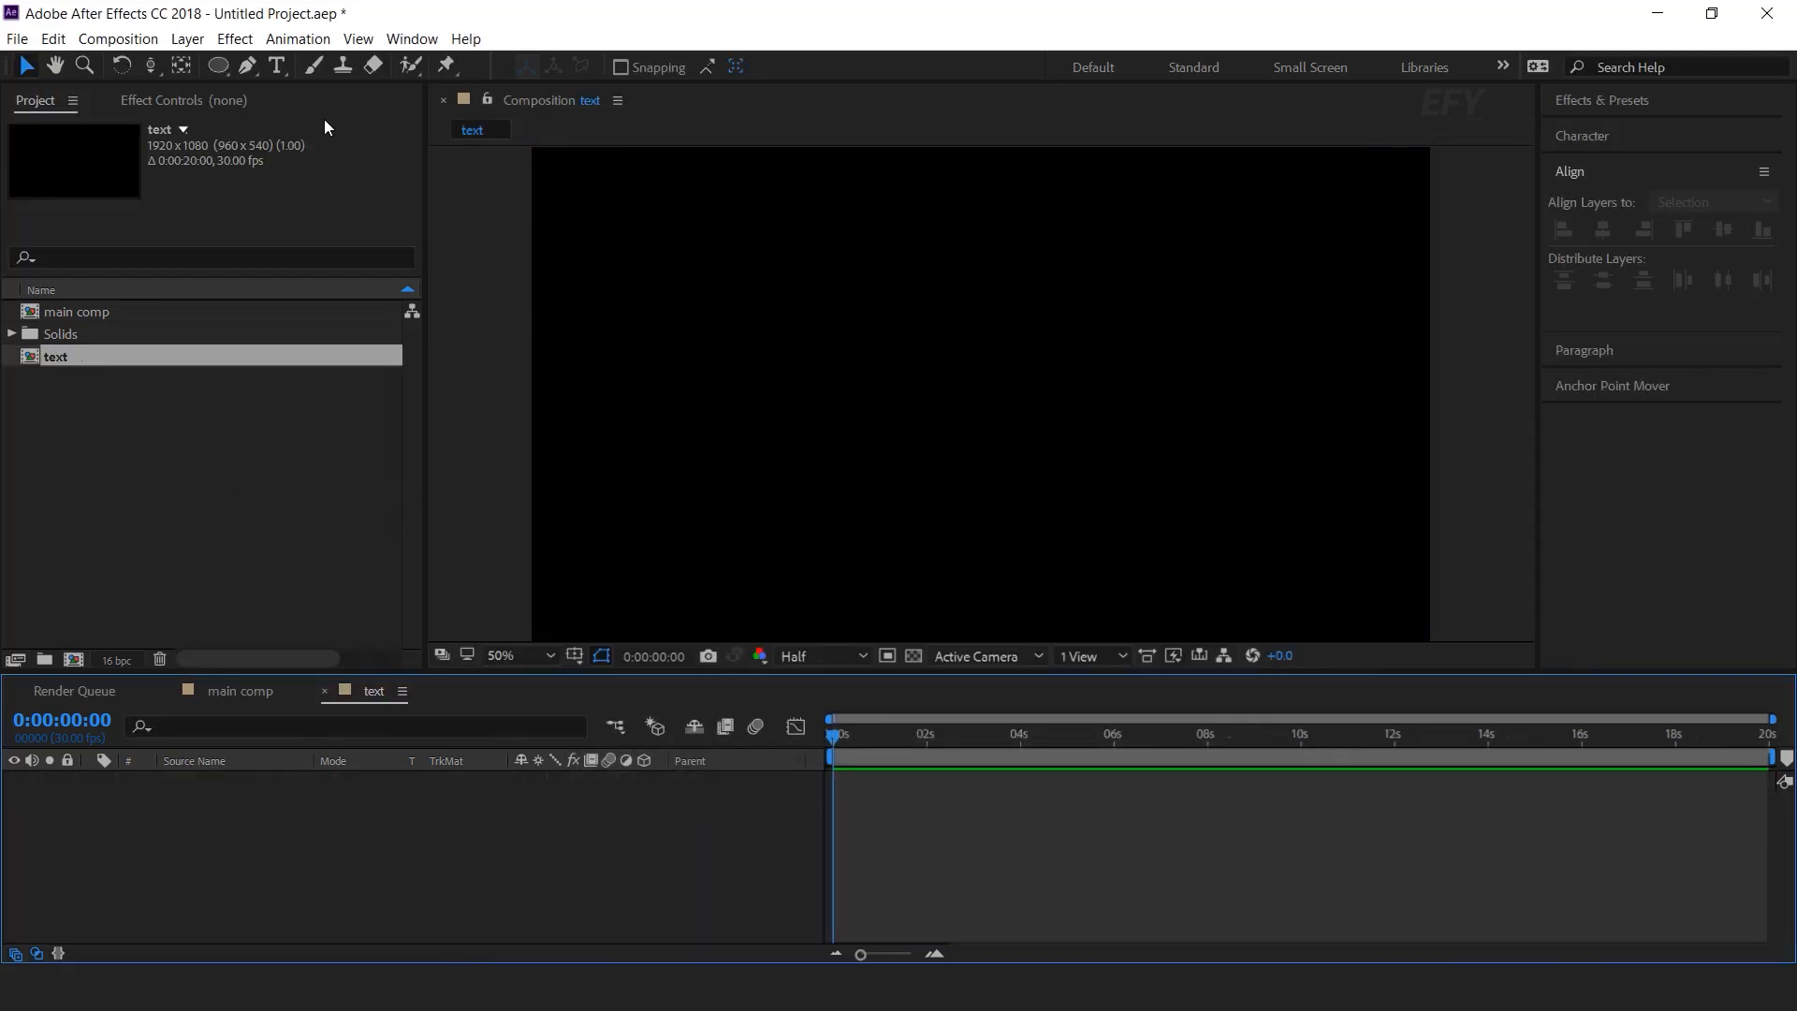
left_click(276, 65)
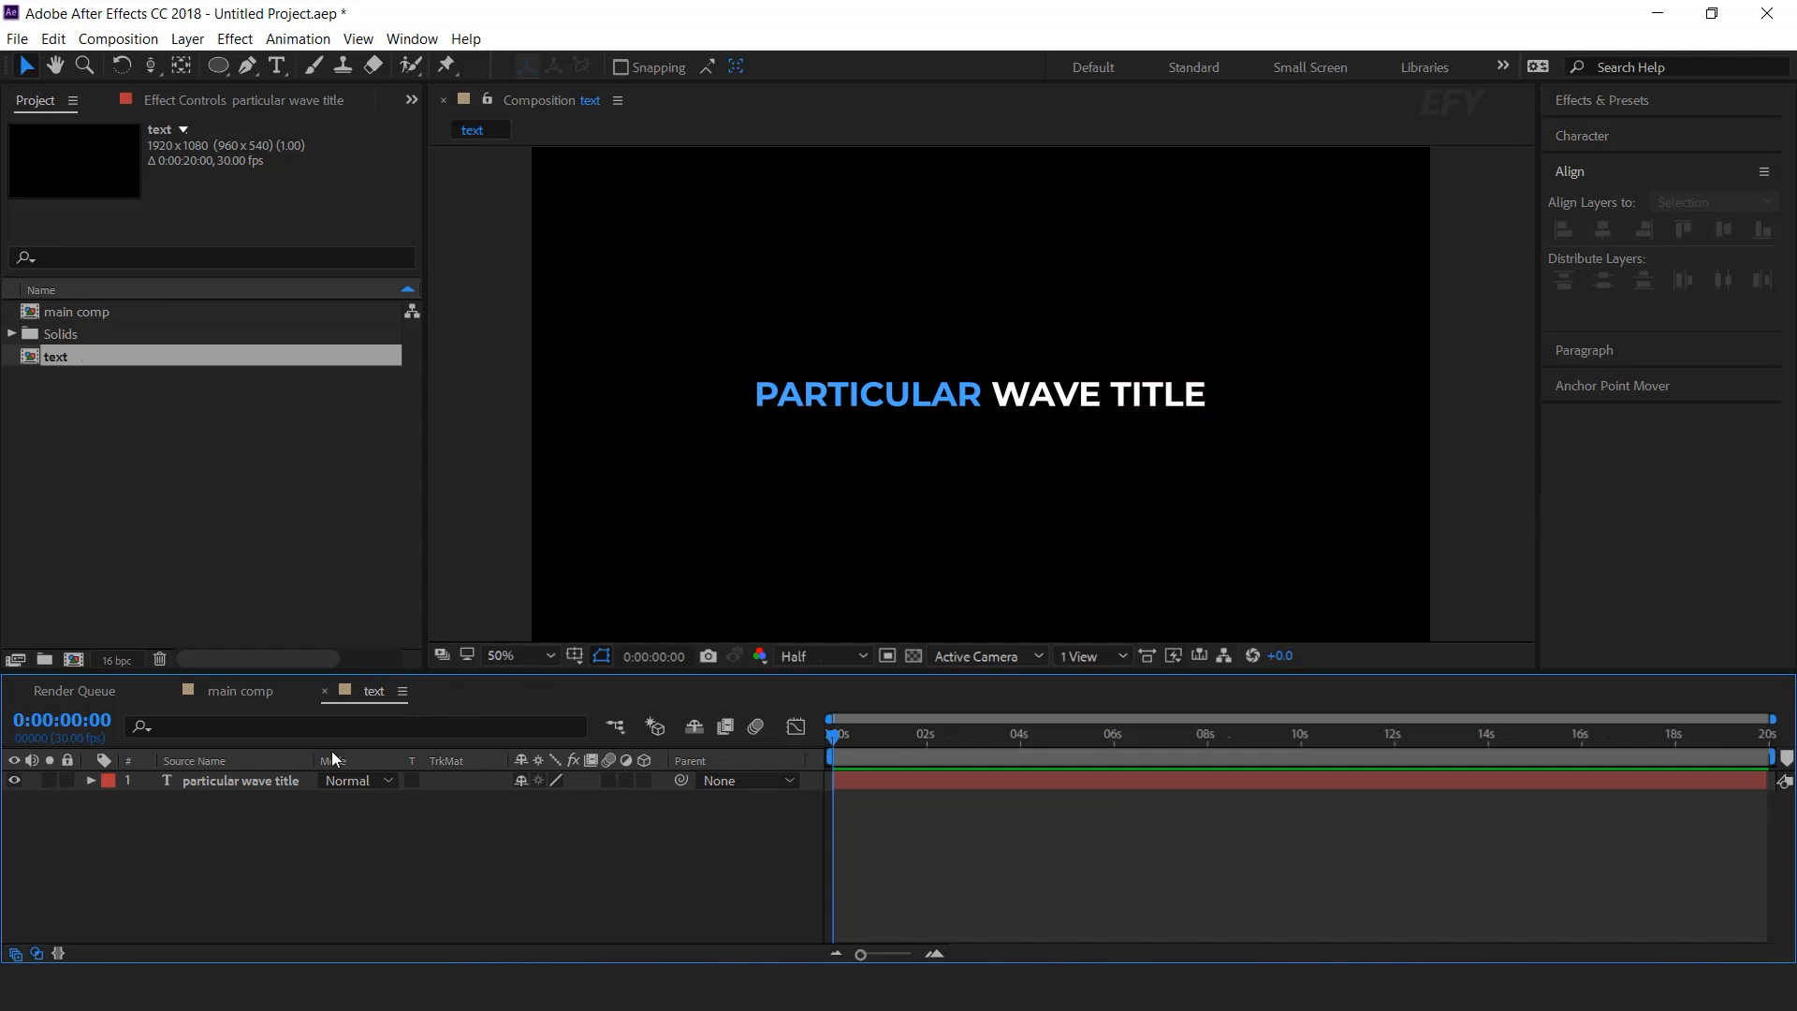
Expand the title text layer and enable per-character 3D on it
left_click(90, 783)
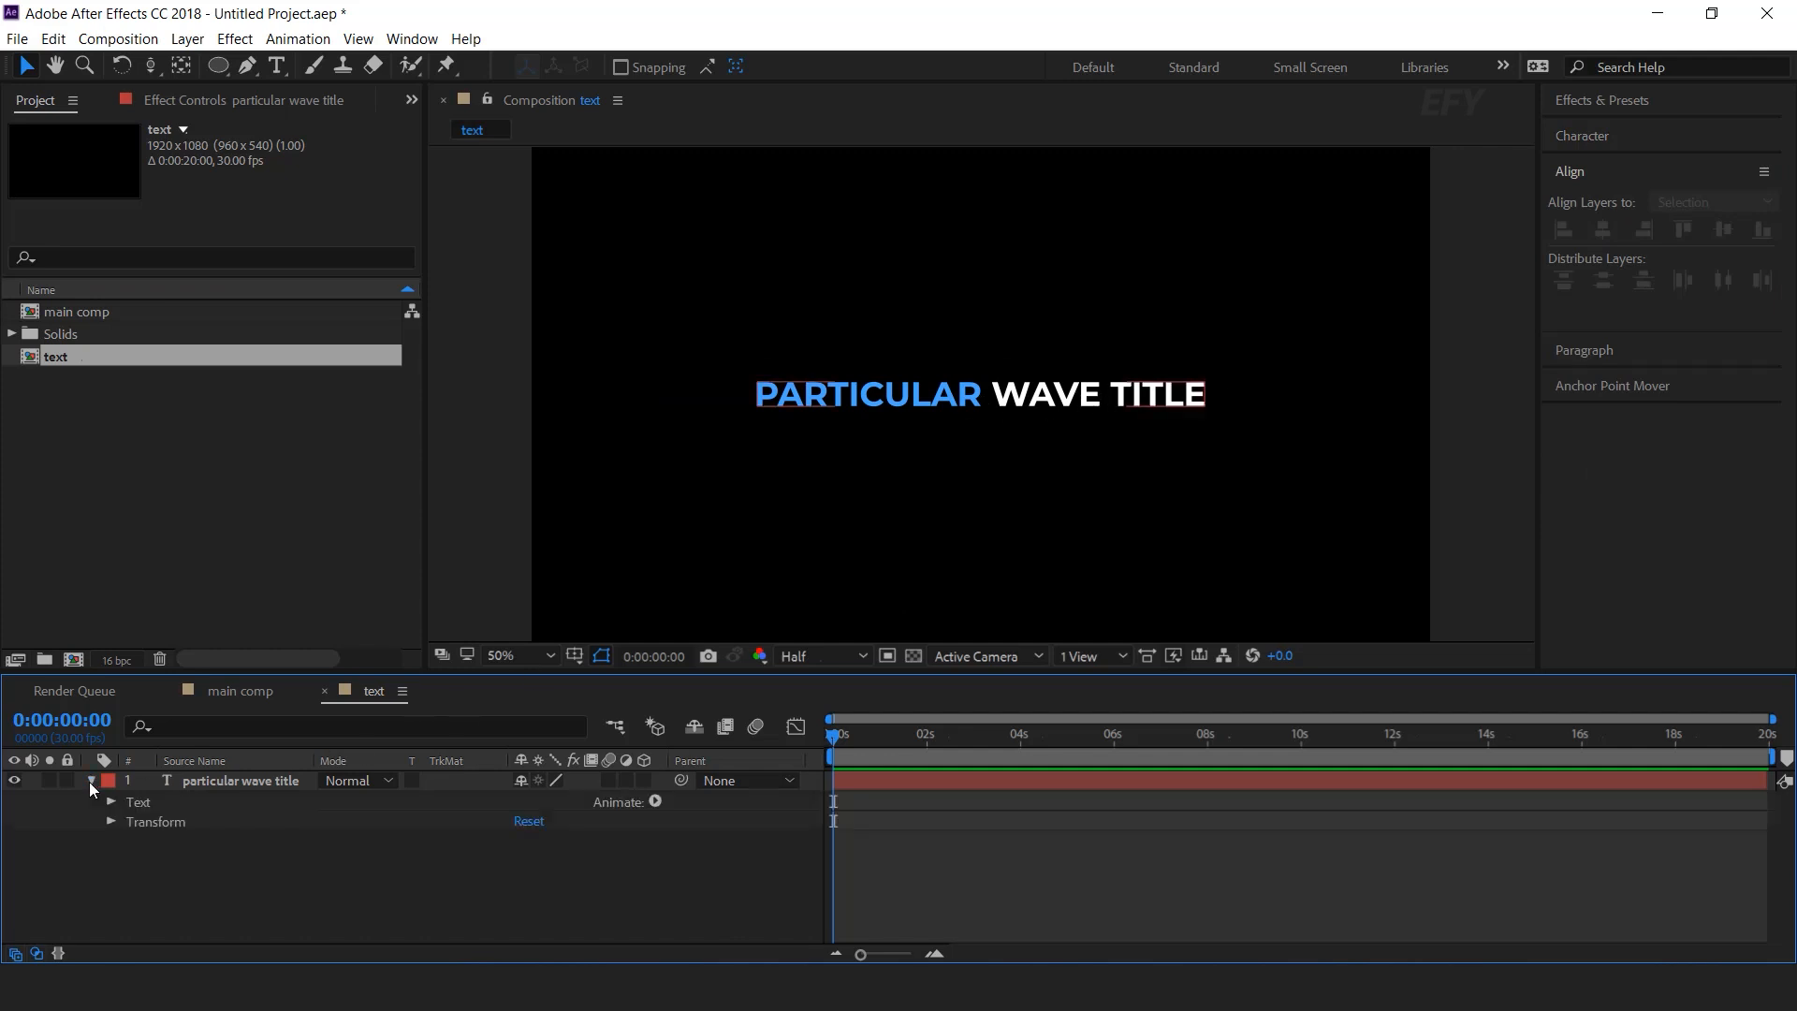
left_click(655, 801)
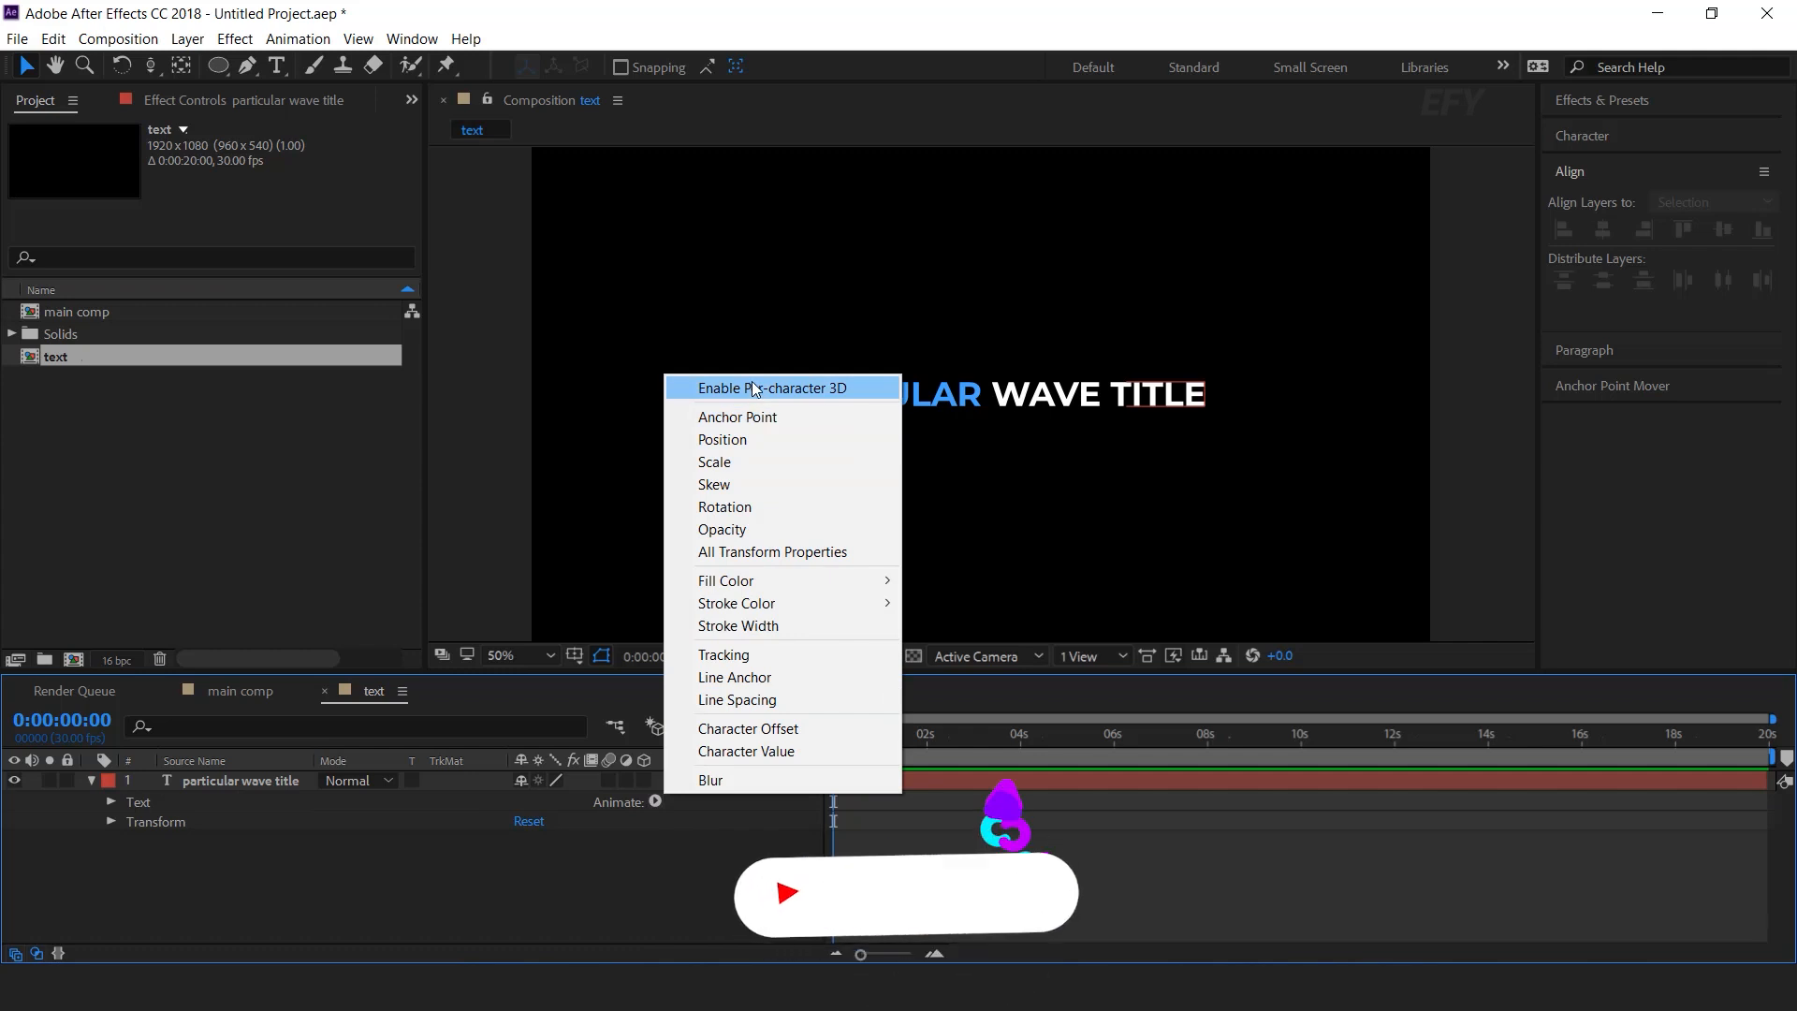
left_click(756, 387)
Add a text animator with Position, Scale, Rotation, Opacity and Blur properties to the title layer
left_click(655, 801)
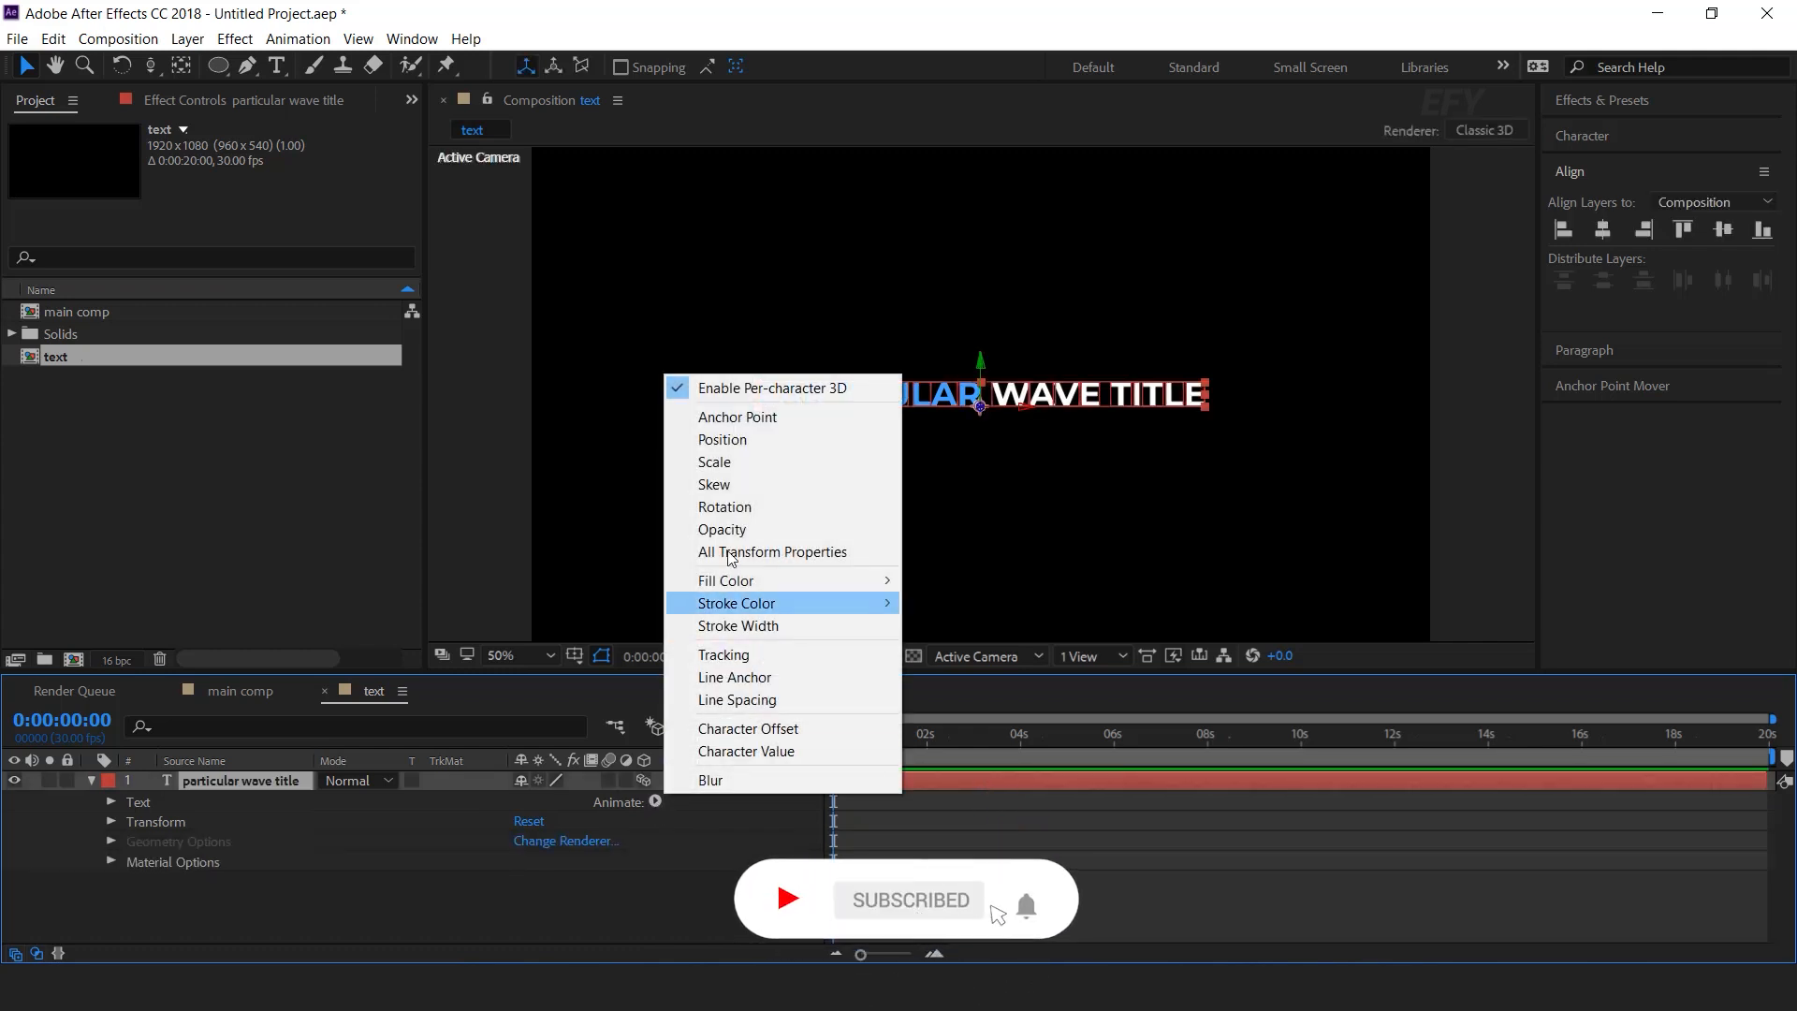
left_click(727, 448)
left_click(655, 801)
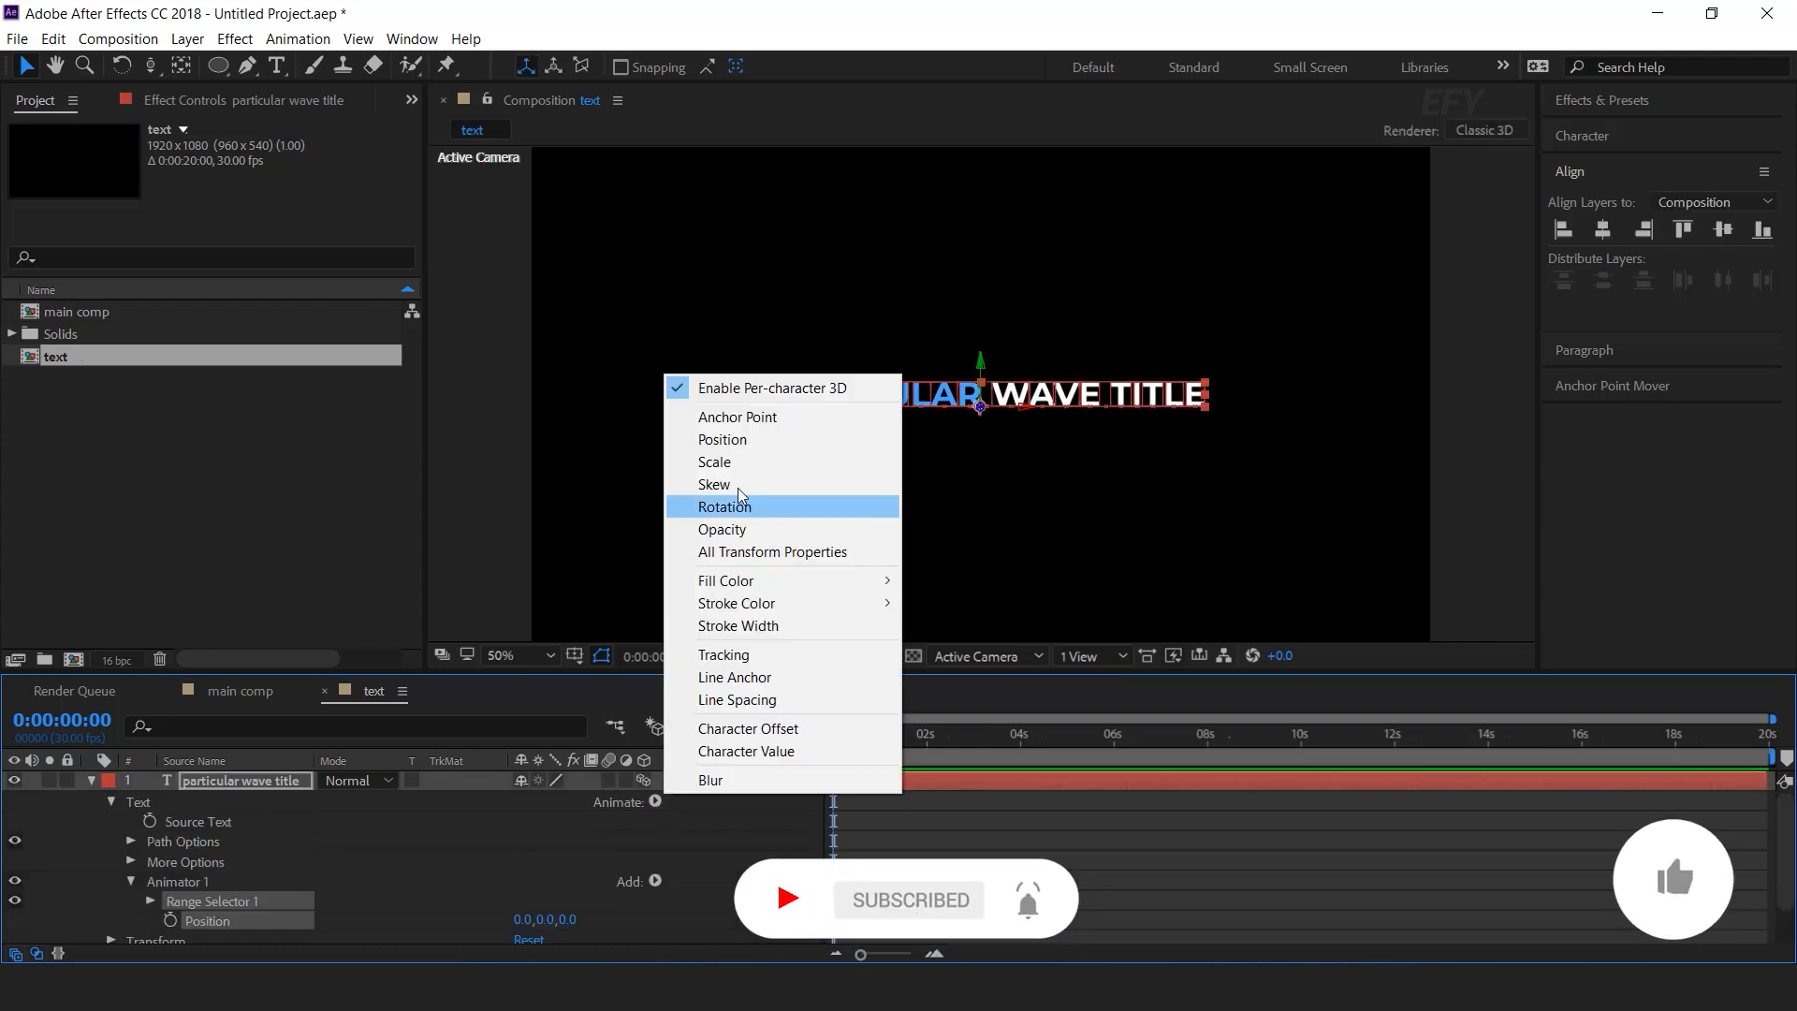
left_click(741, 462)
left_click(658, 796)
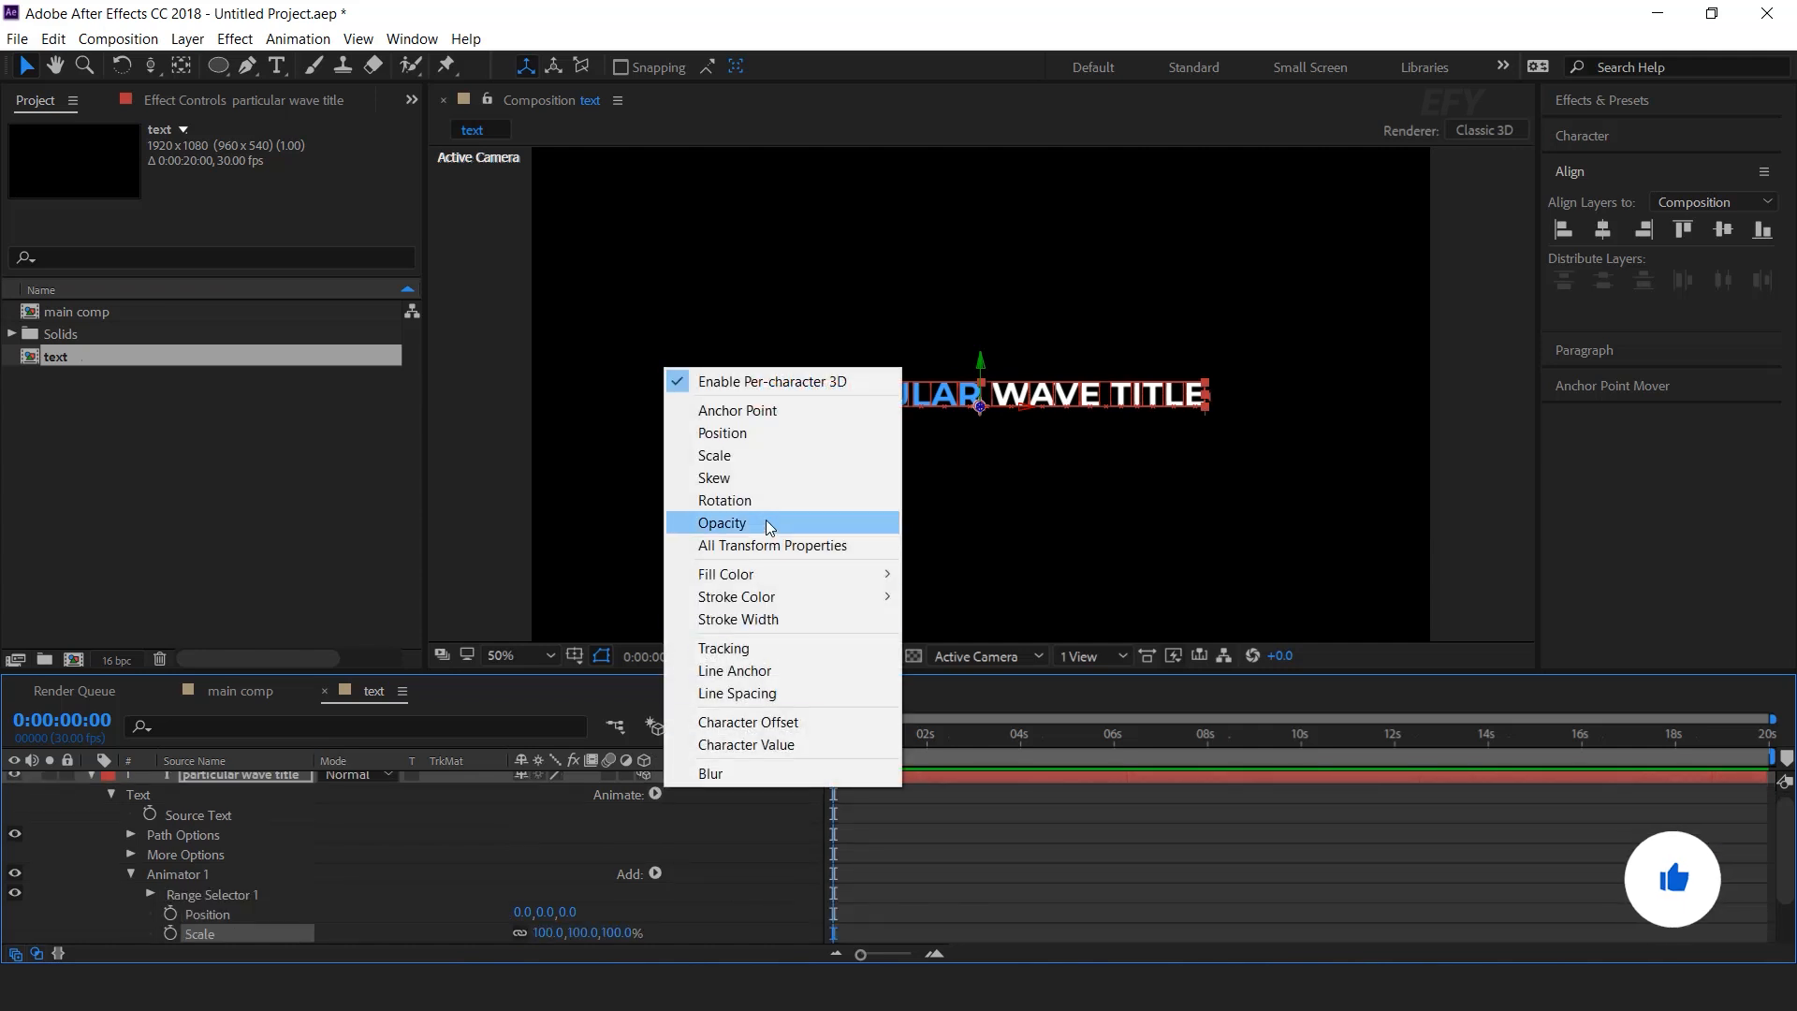
left_click(765, 523)
scroll(666, 807, "up", 2)
left_click(658, 795)
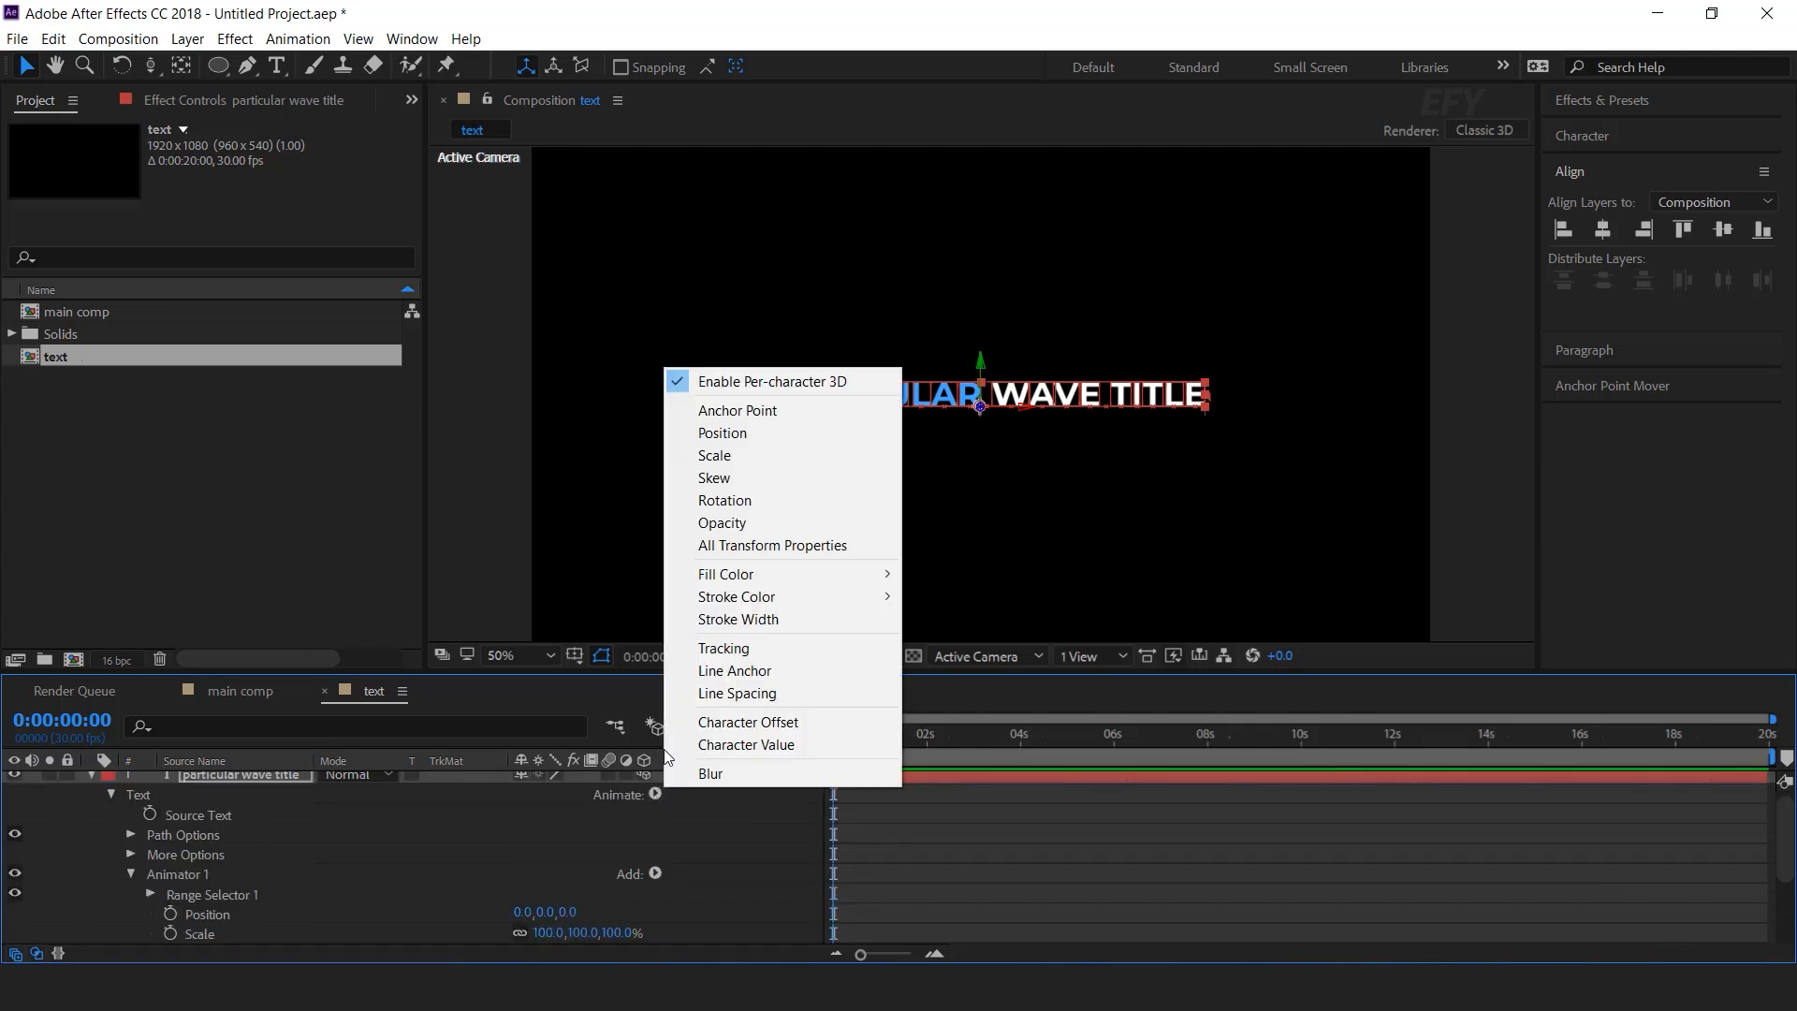
left_click(722, 522)
scroll(650, 823, "up", 2)
left_click(656, 800)
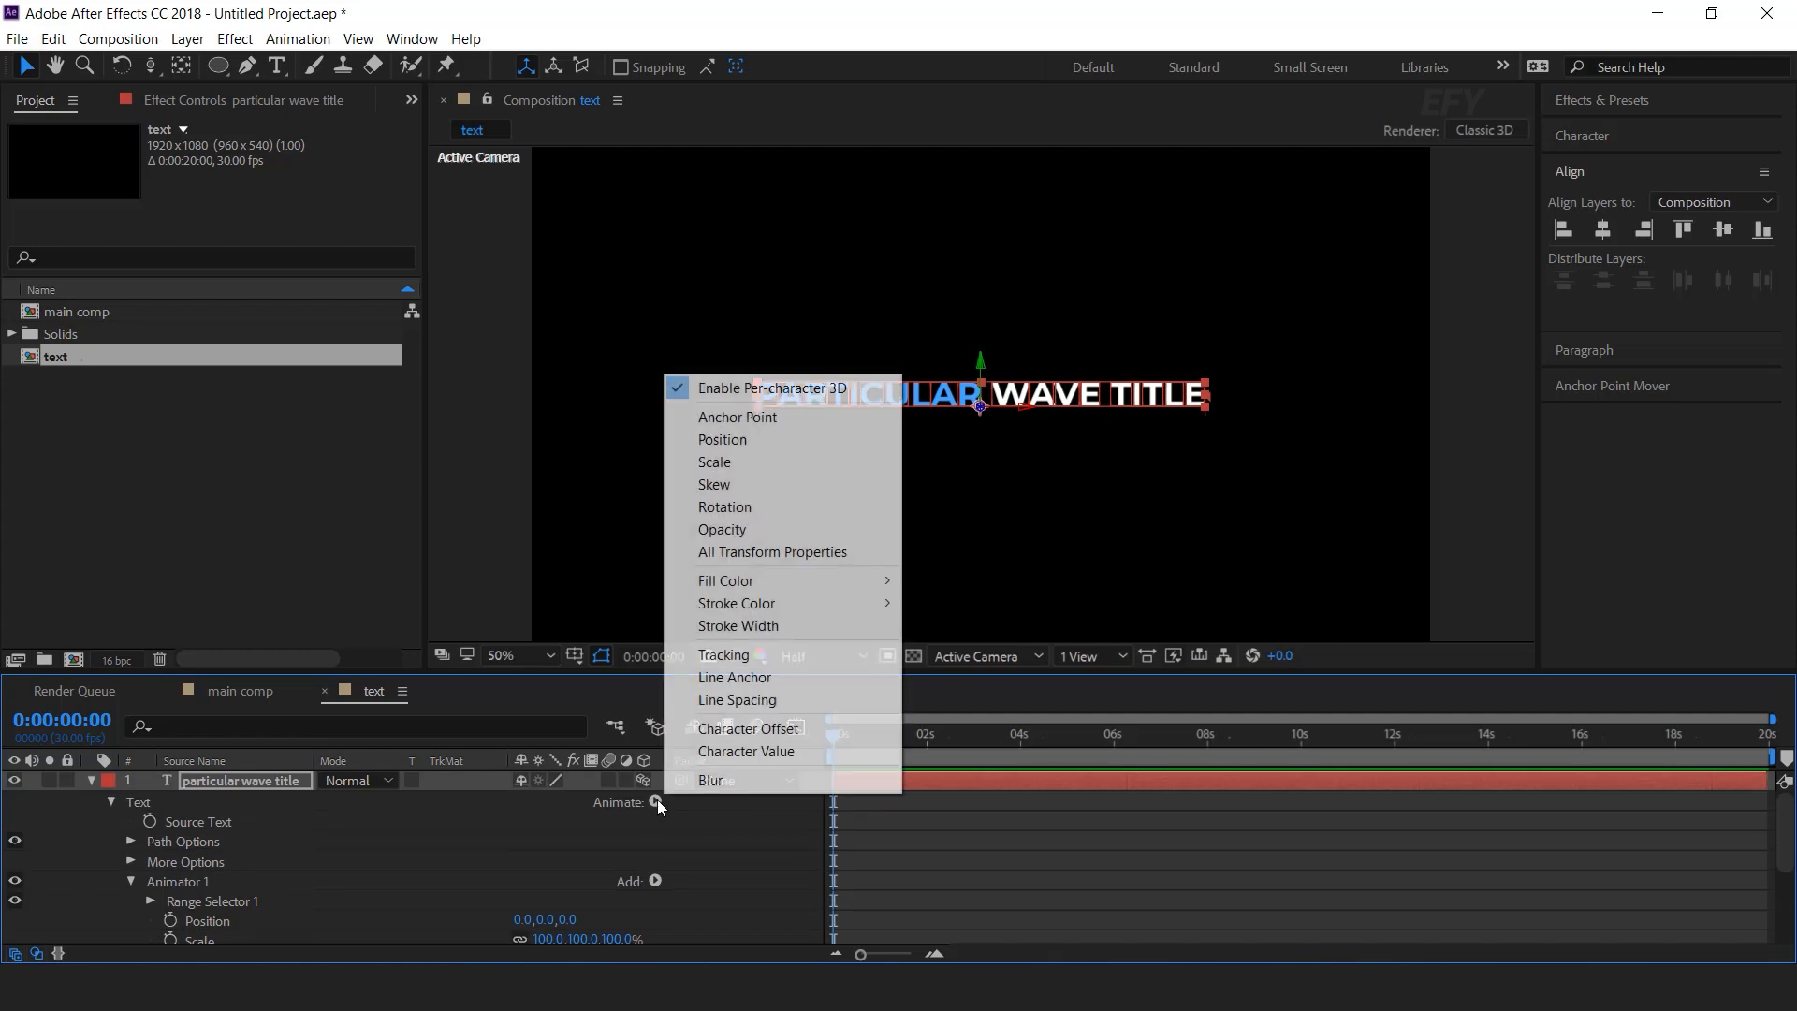
left_click(715, 782)
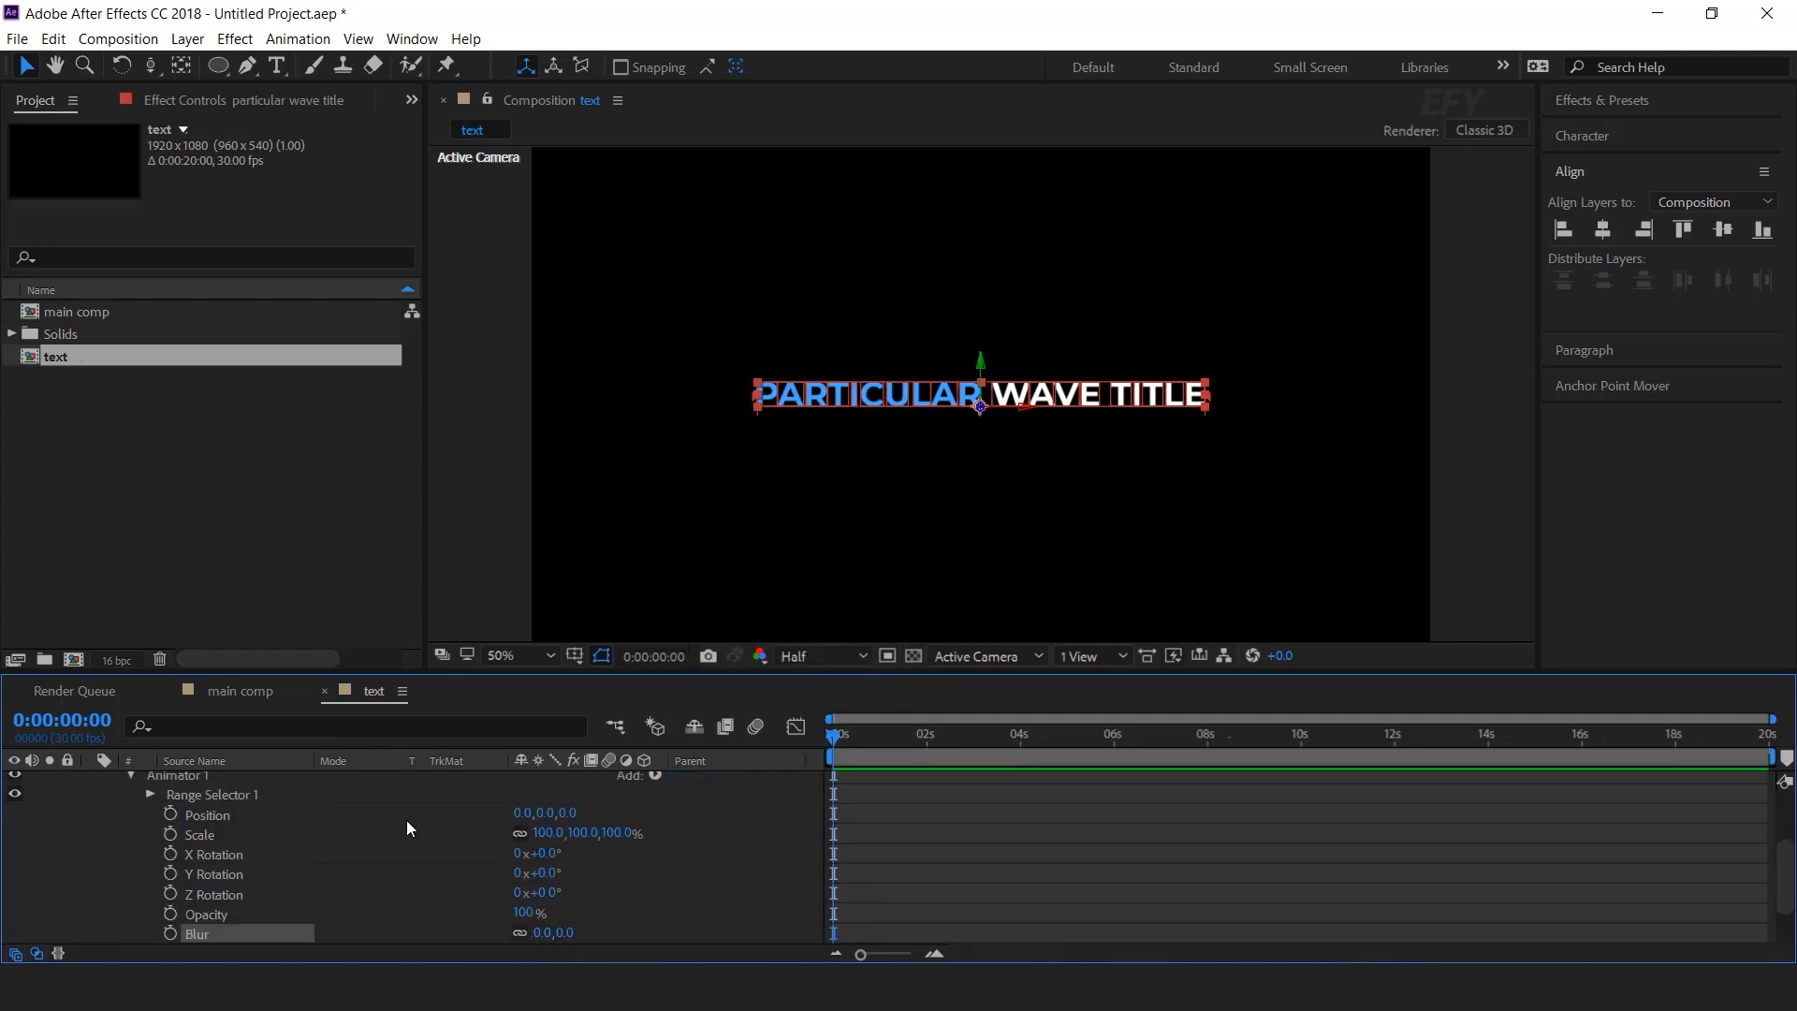
Set Animator 1's Z position to 1200 and its Y rotation to 180°
left_click_drag(568, 813, 783, 814)
left_click(569, 815)
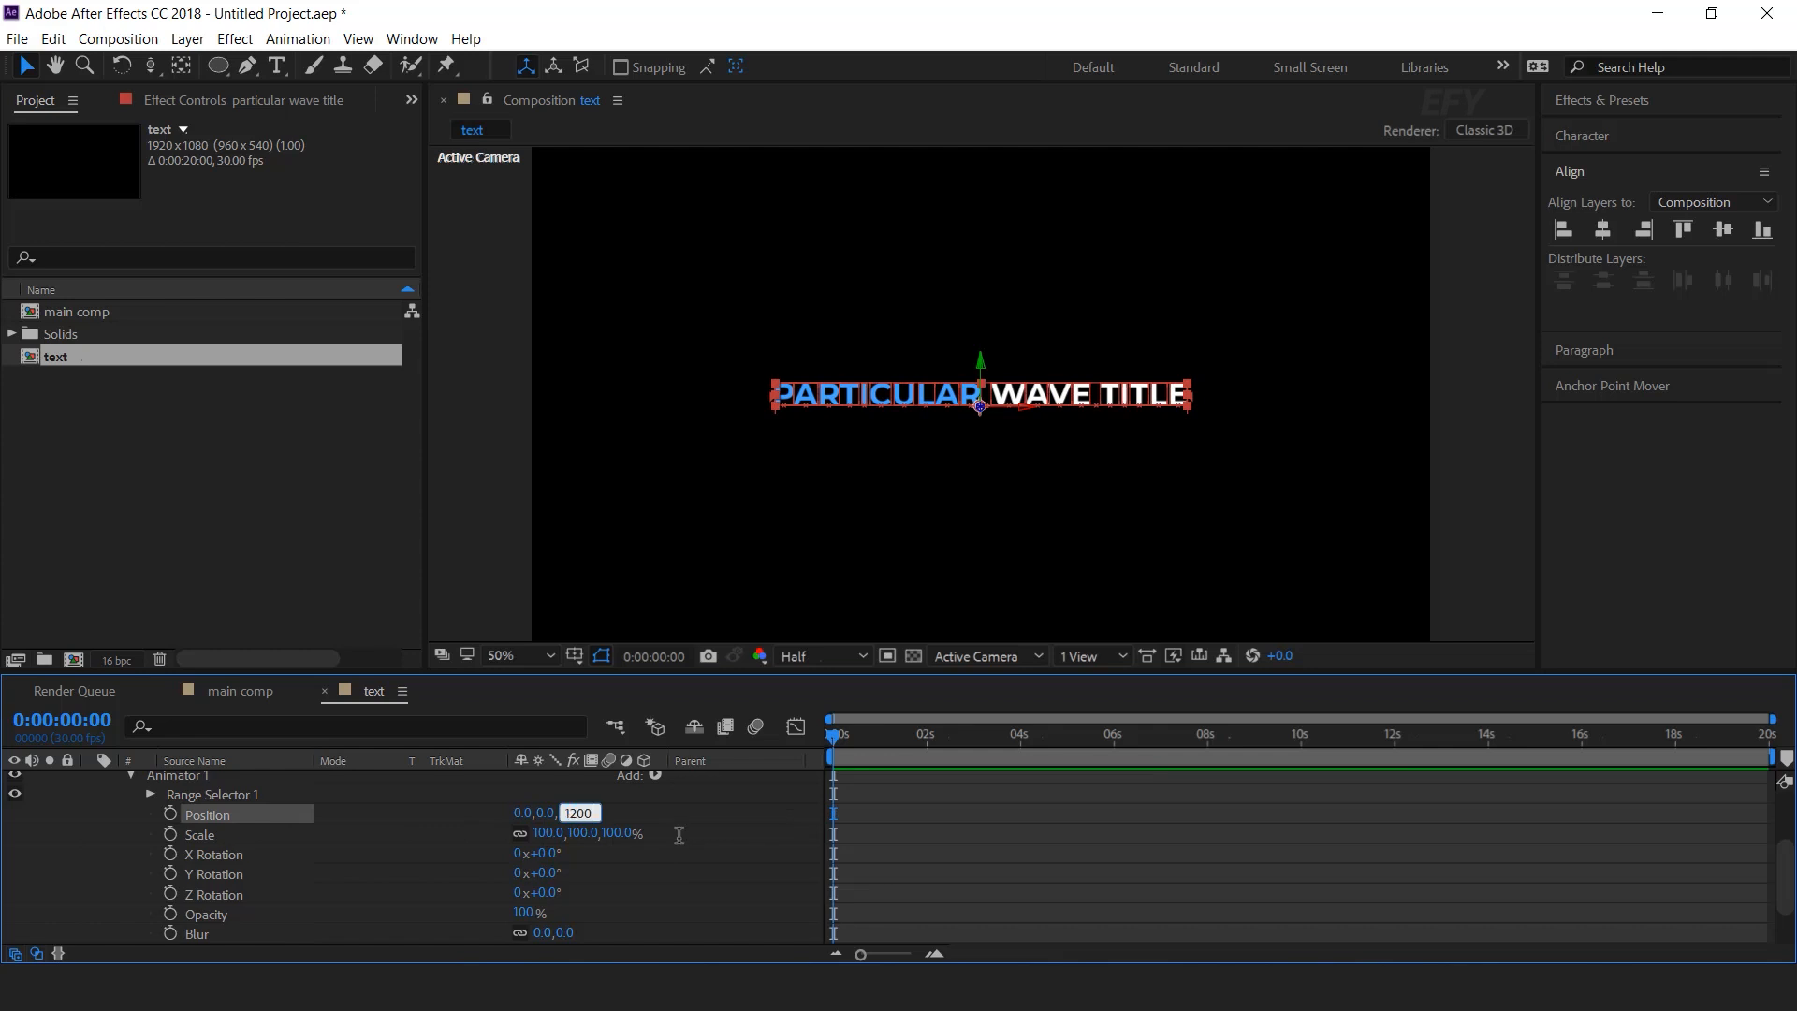
key("Return")
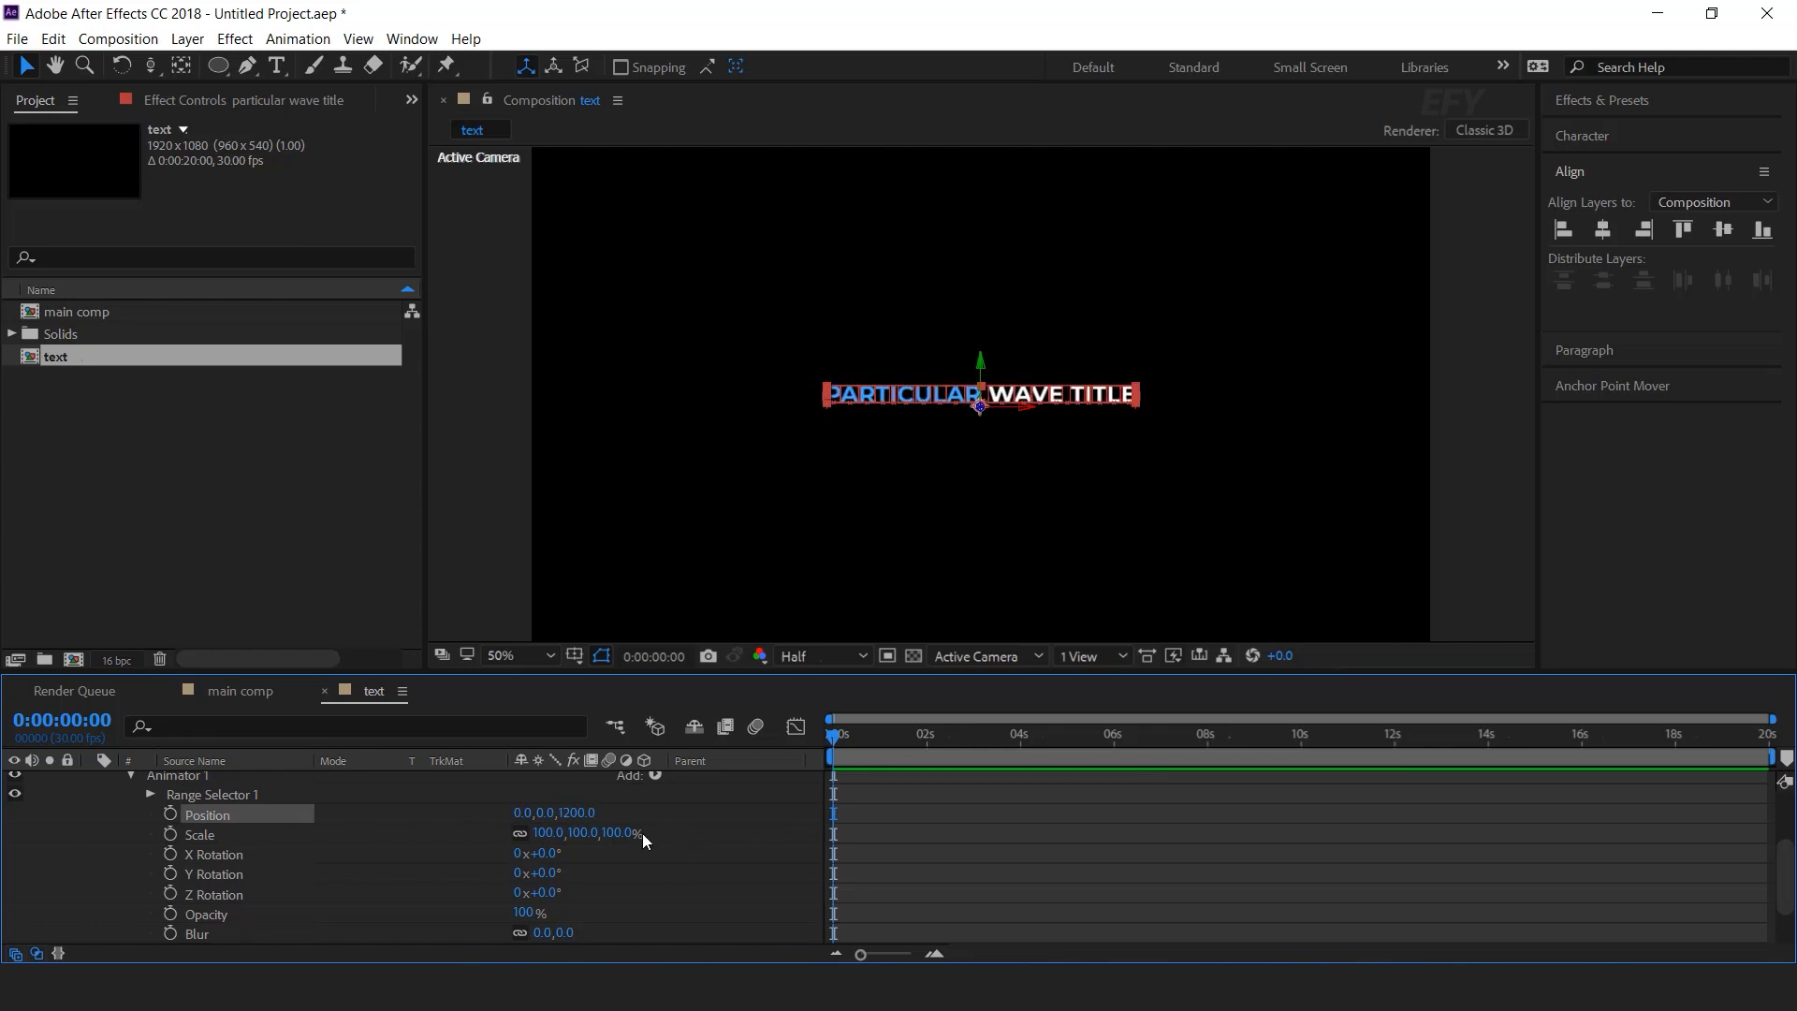
key("period")
left_click(548, 874)
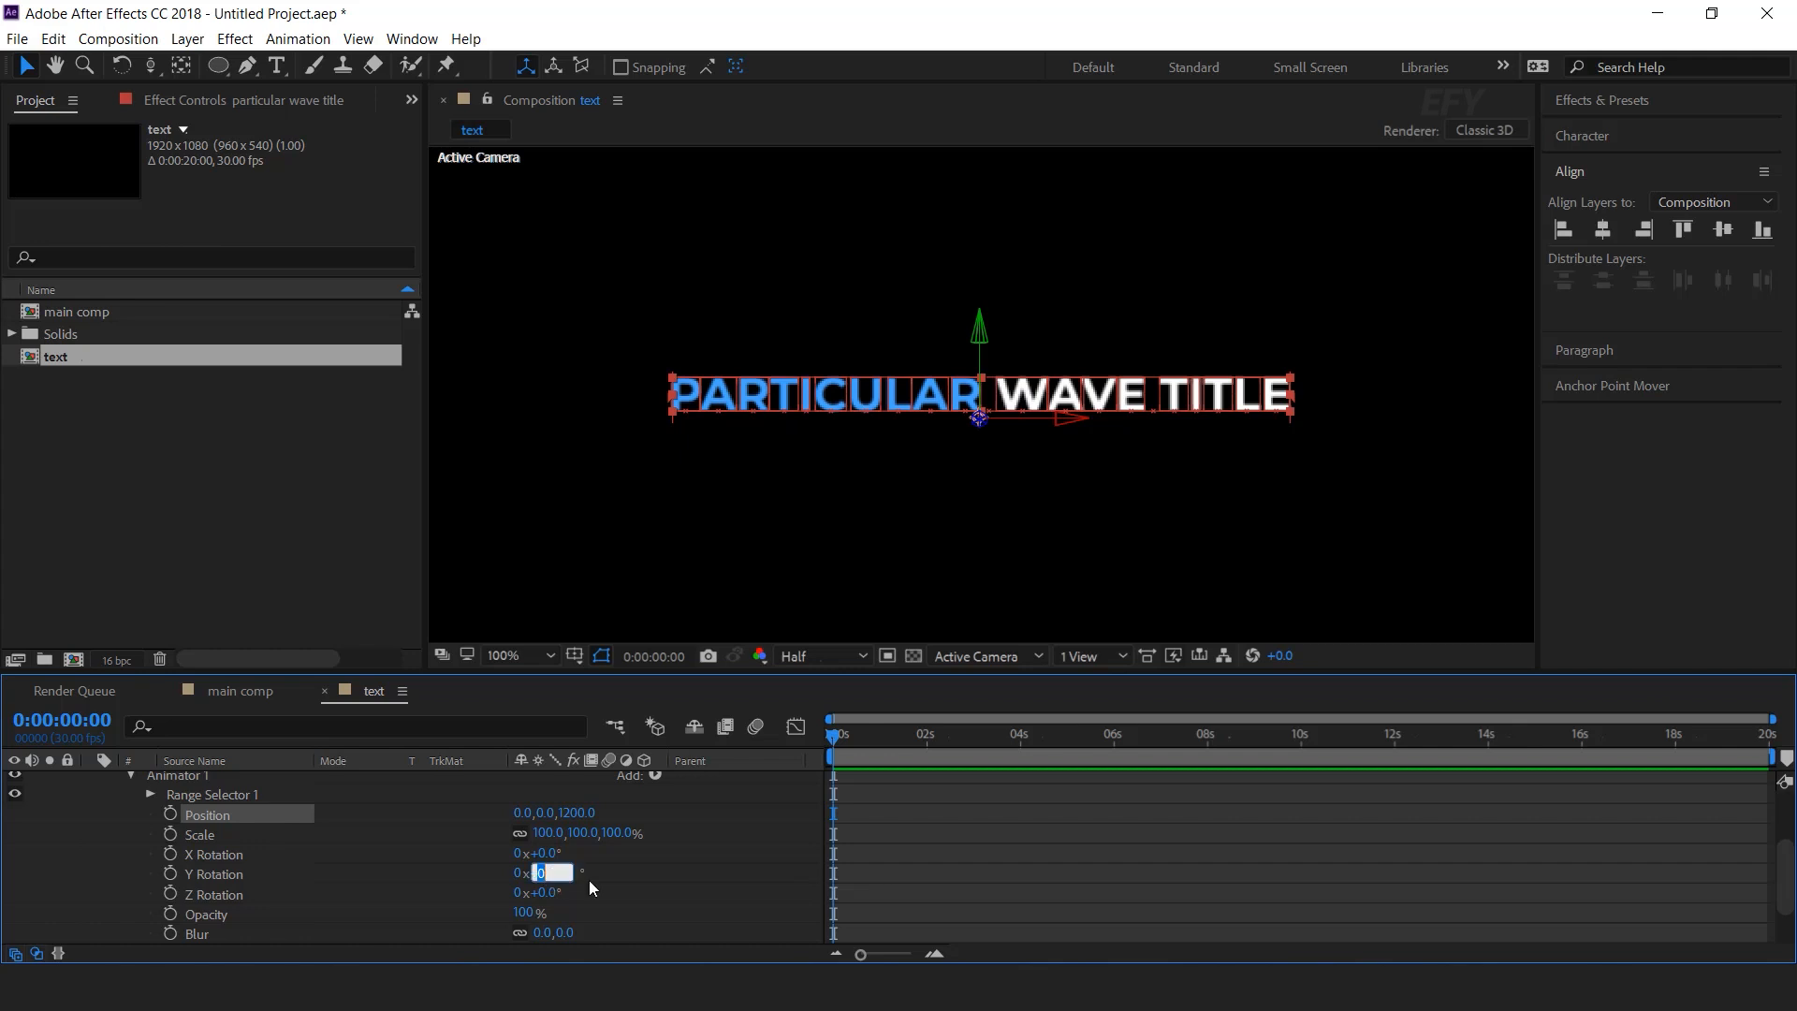
type("180")
key("Return")
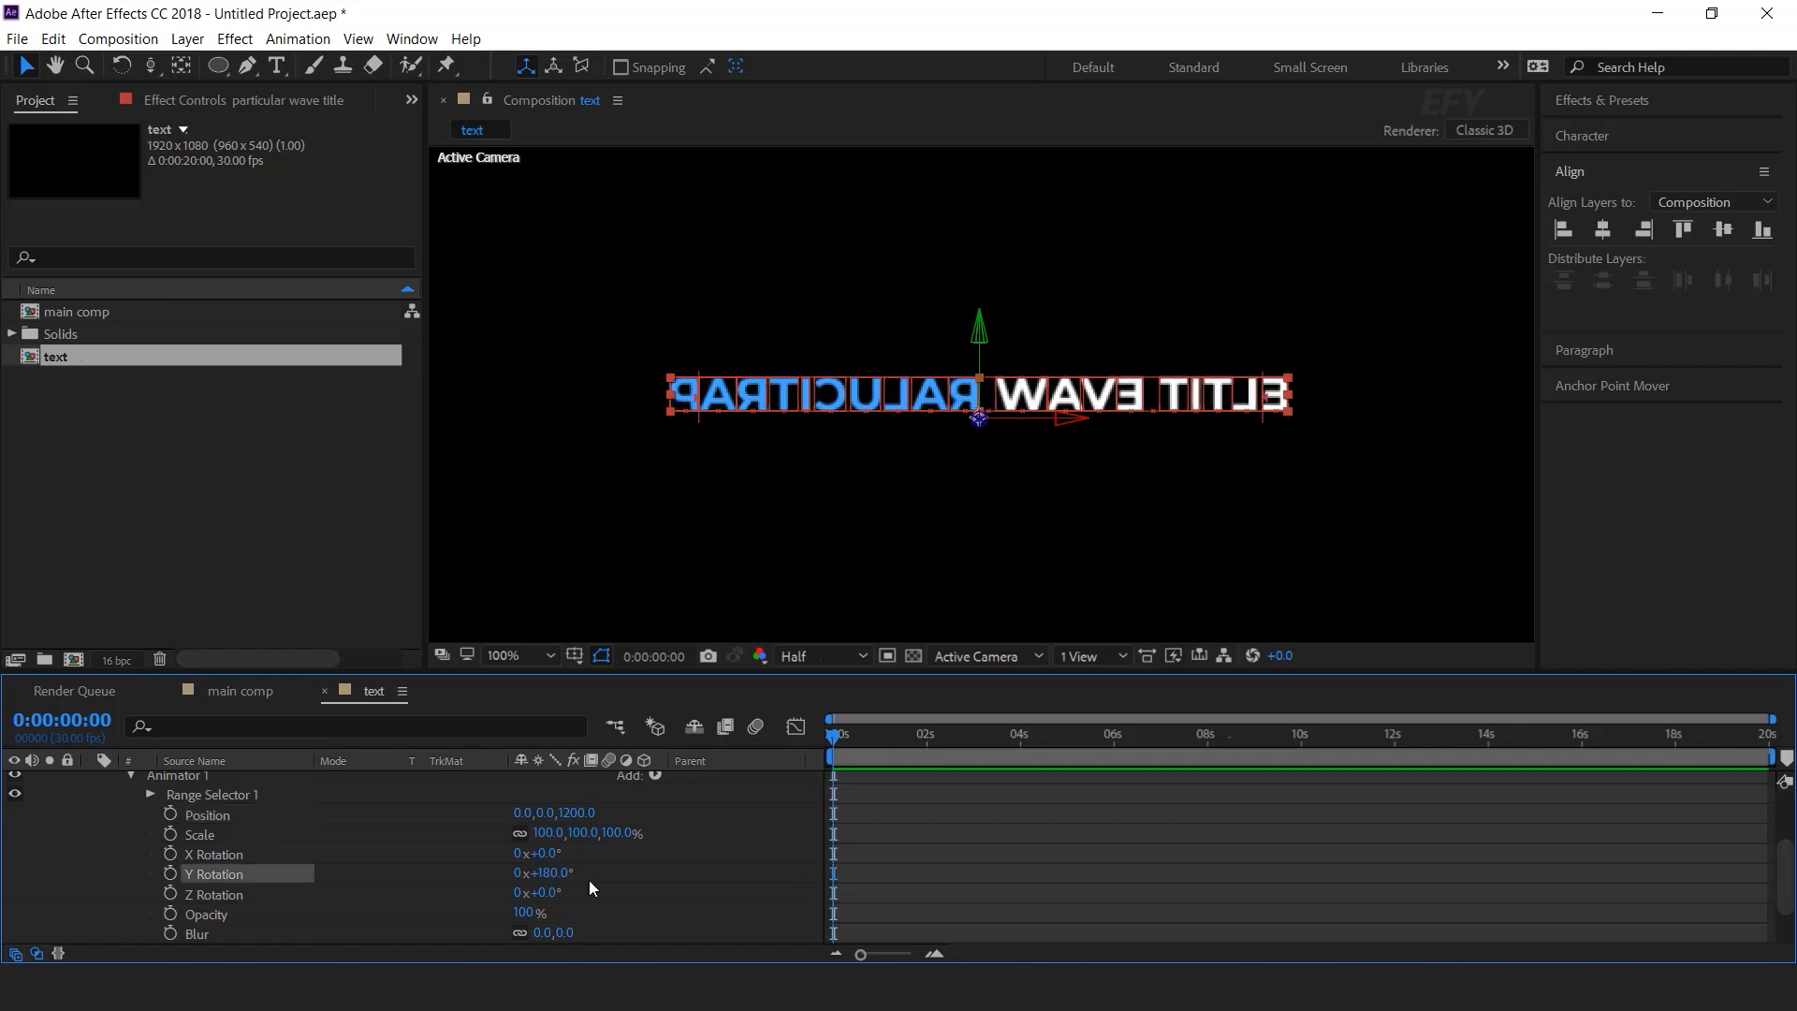
Set Animator 1's opacity to 0%, blur to 100 and scale to 0% on all axes
scroll(620, 884, "down", 1)
left_click(527, 854)
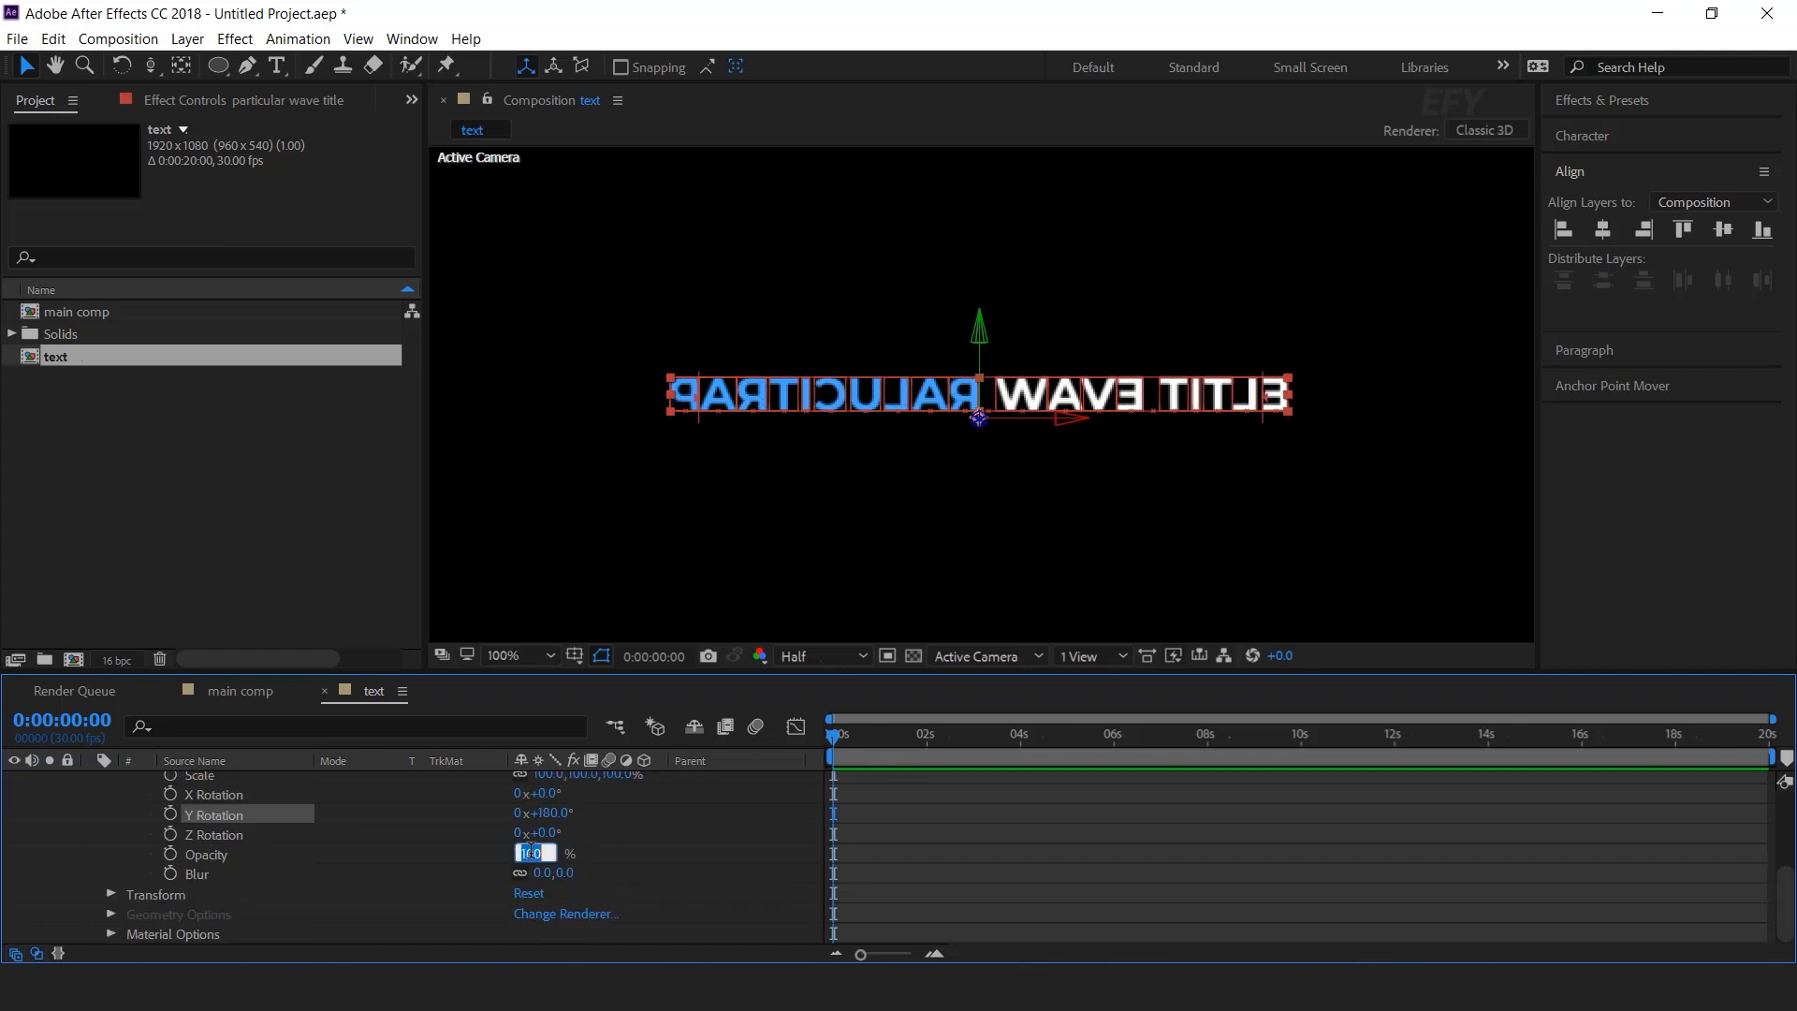
key("Return")
left_click(565, 873)
type("100")
key("Return")
scroll(640, 861, "up", 3)
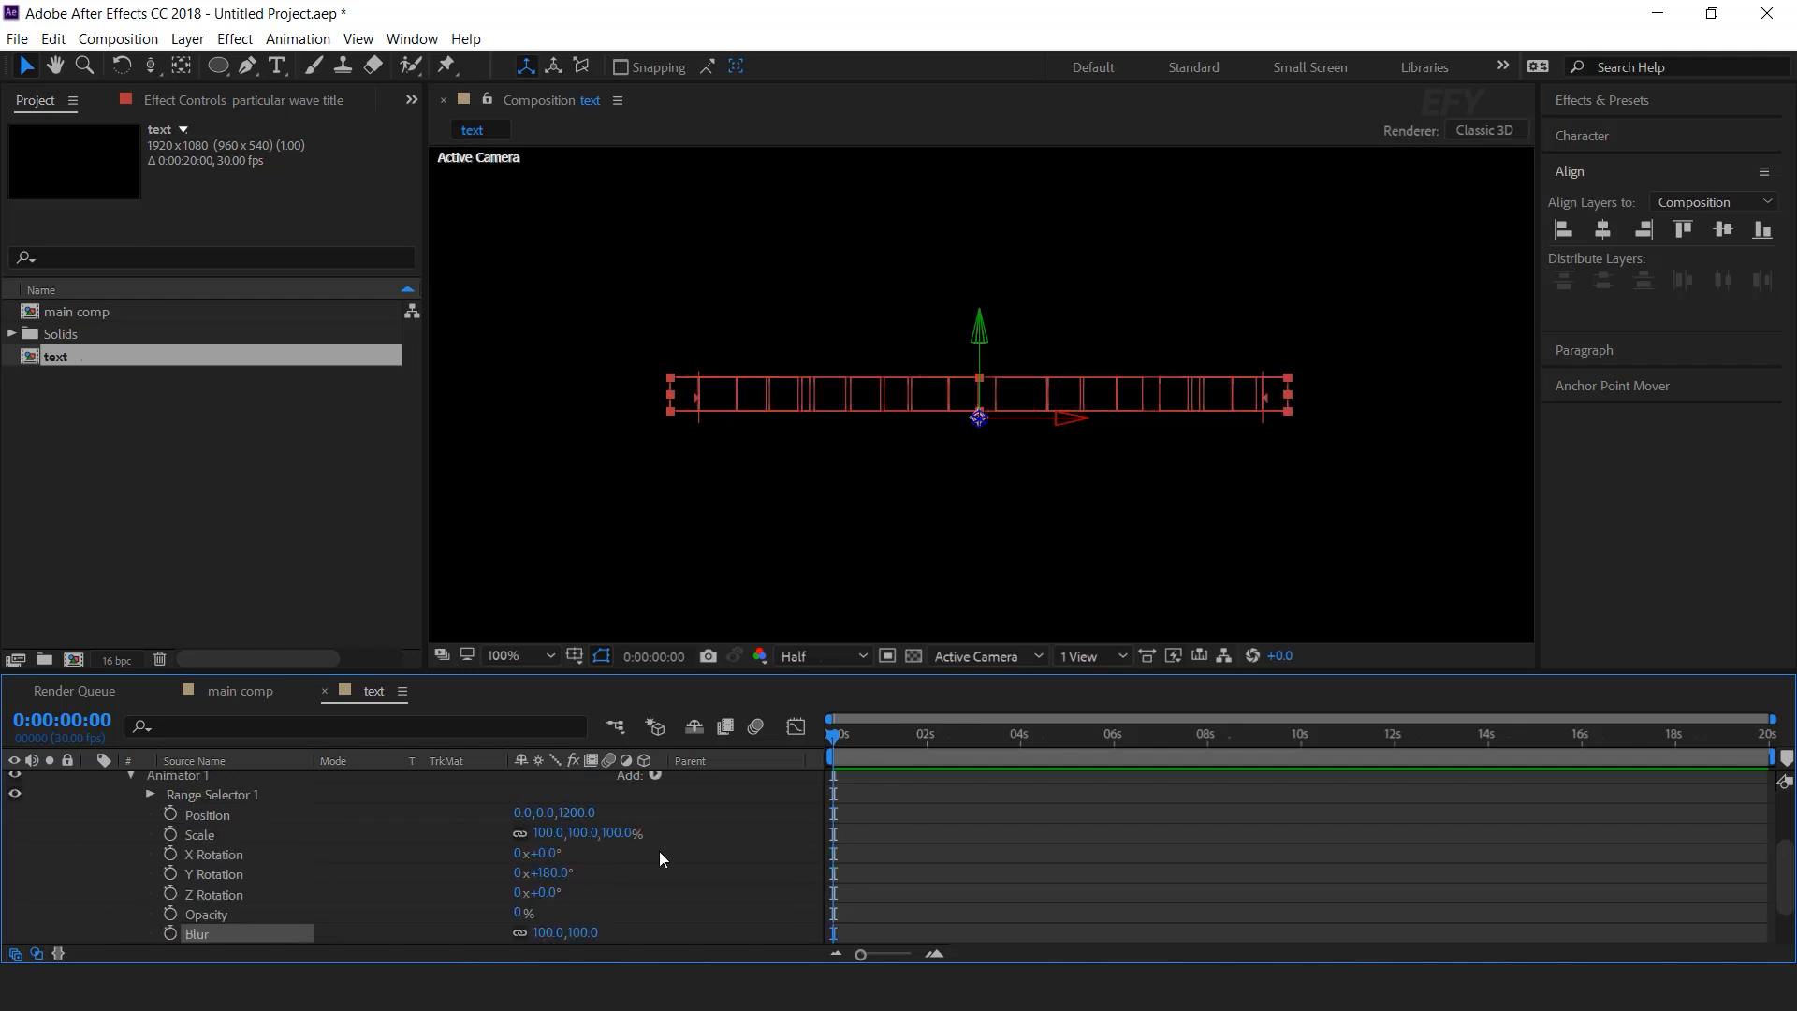
left_click(622, 833)
key("Return")
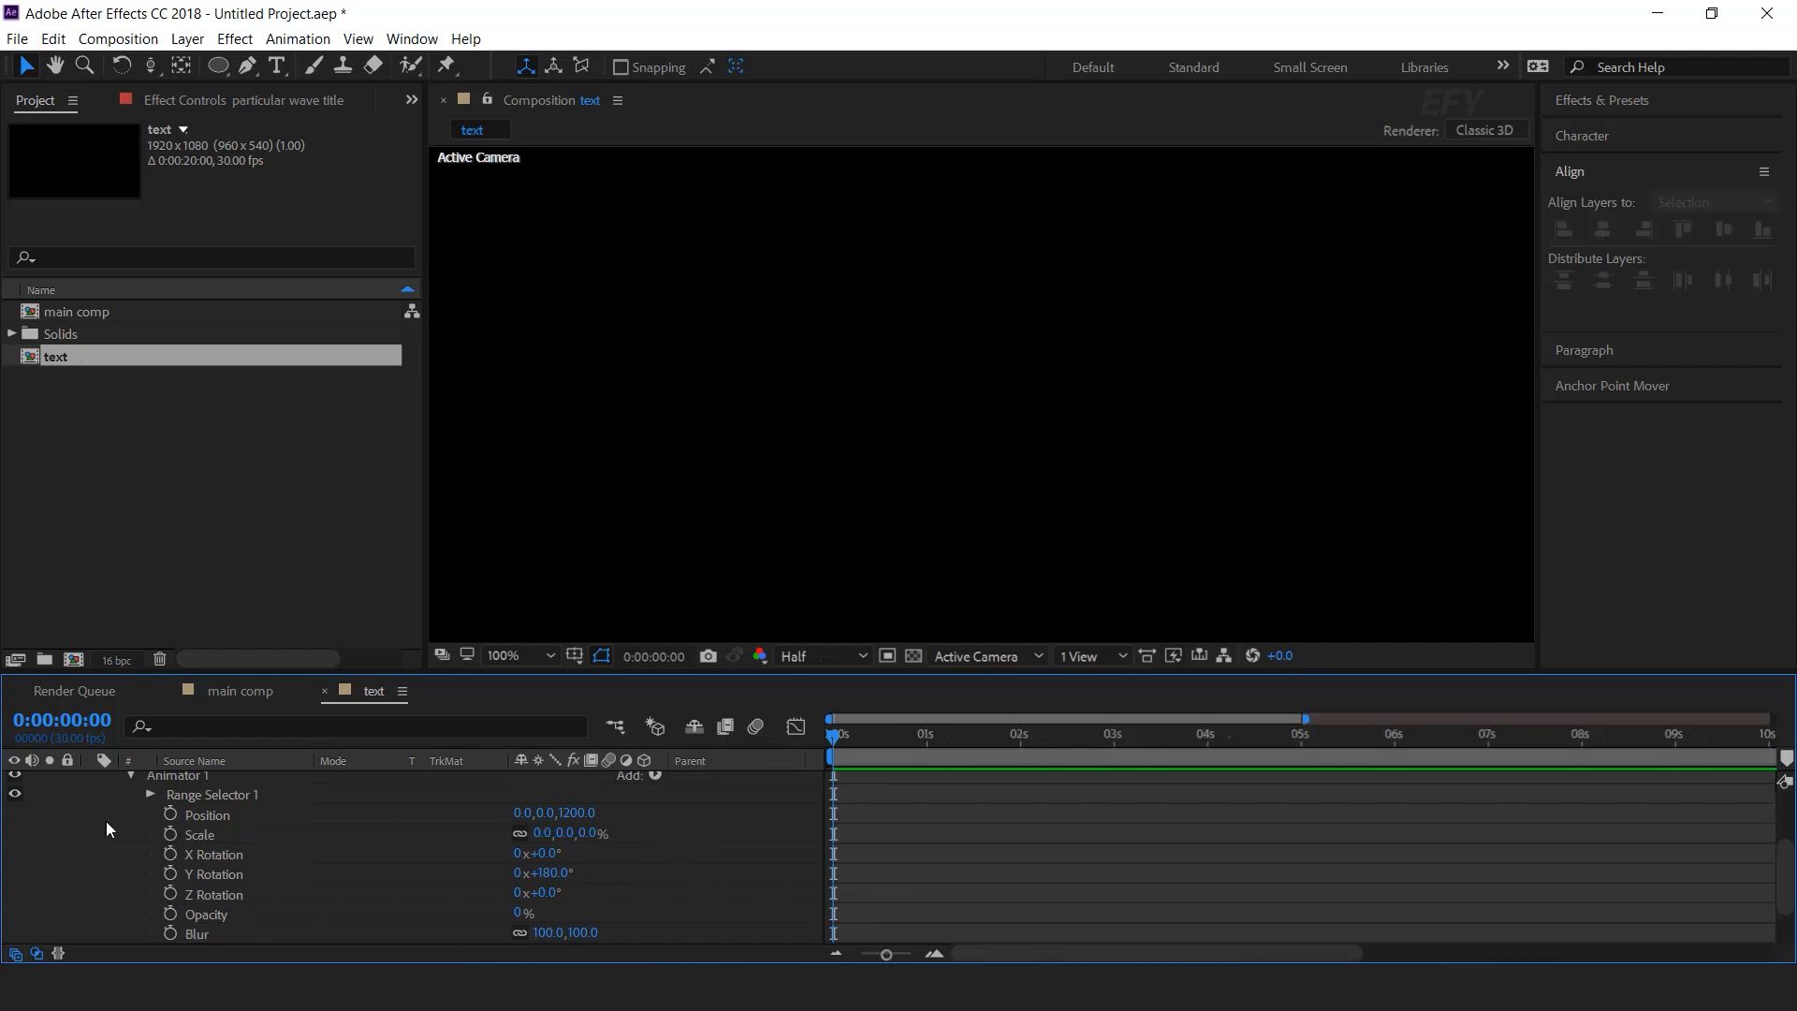
Set Range Selector 1's advanced Shape to Ramp Up and turn on Randomize Order
scroll(105, 822, "up", 2)
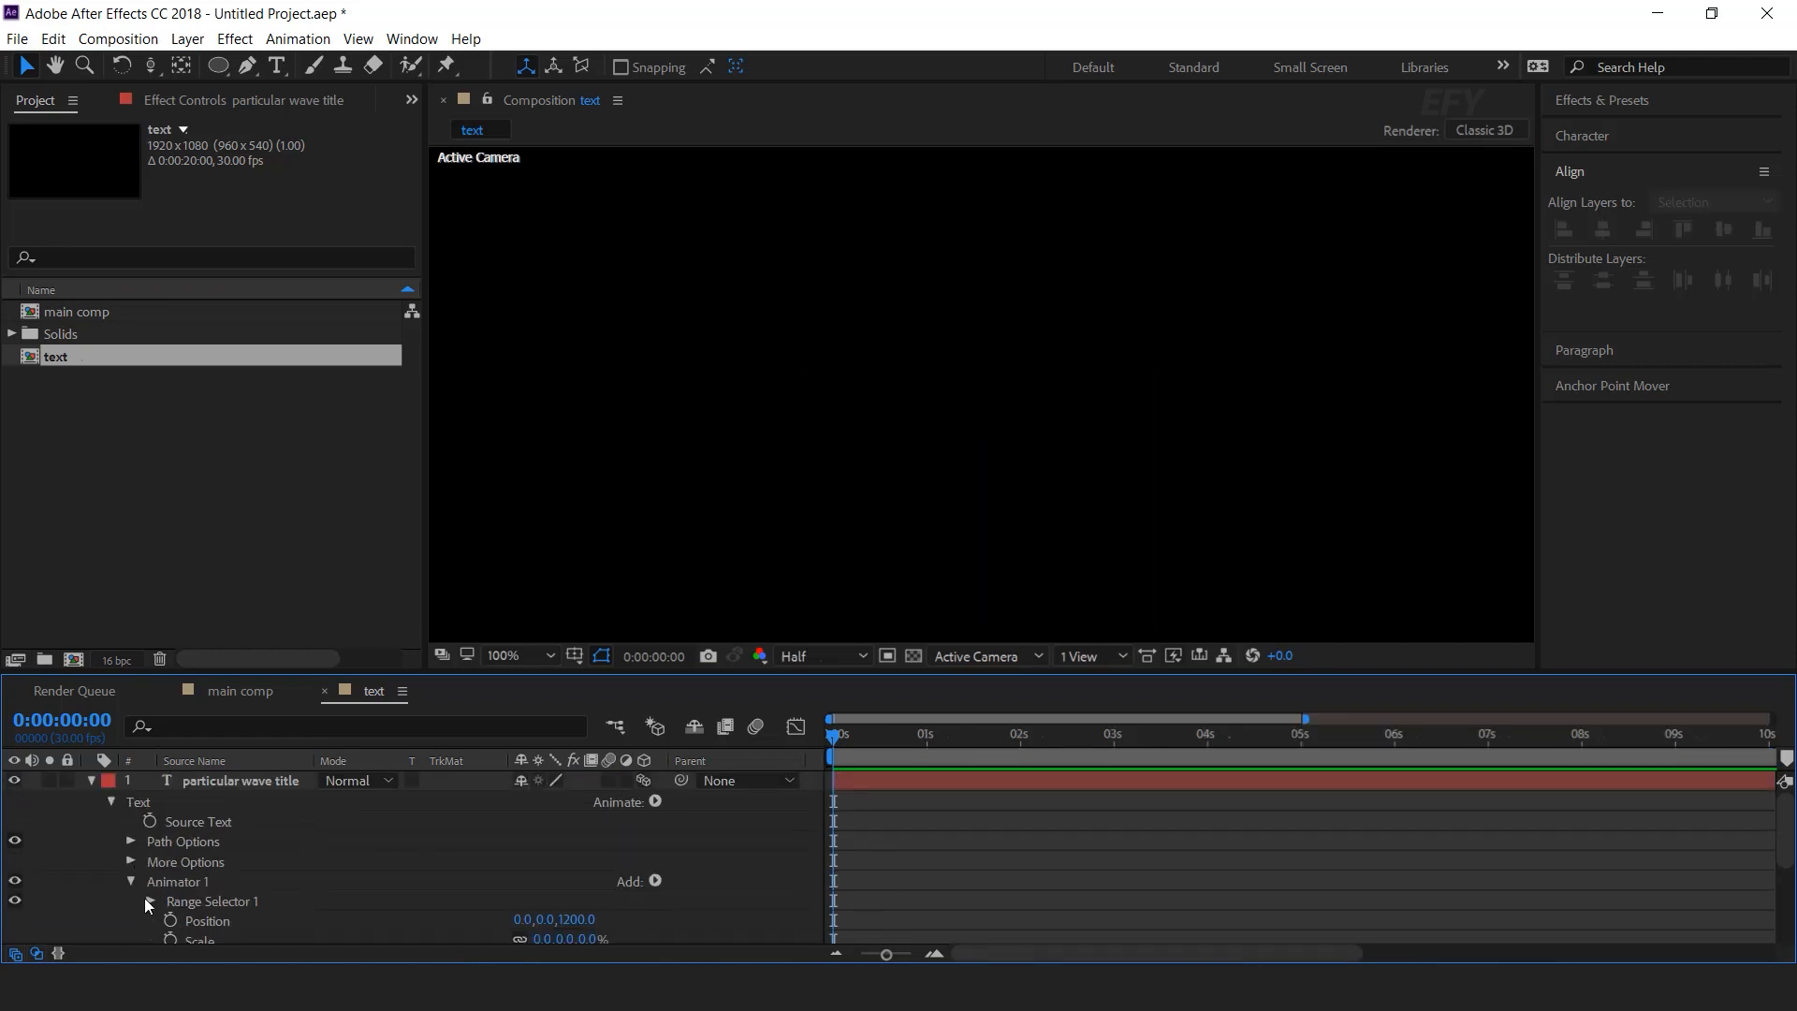
left_click(147, 900)
left_click(171, 933)
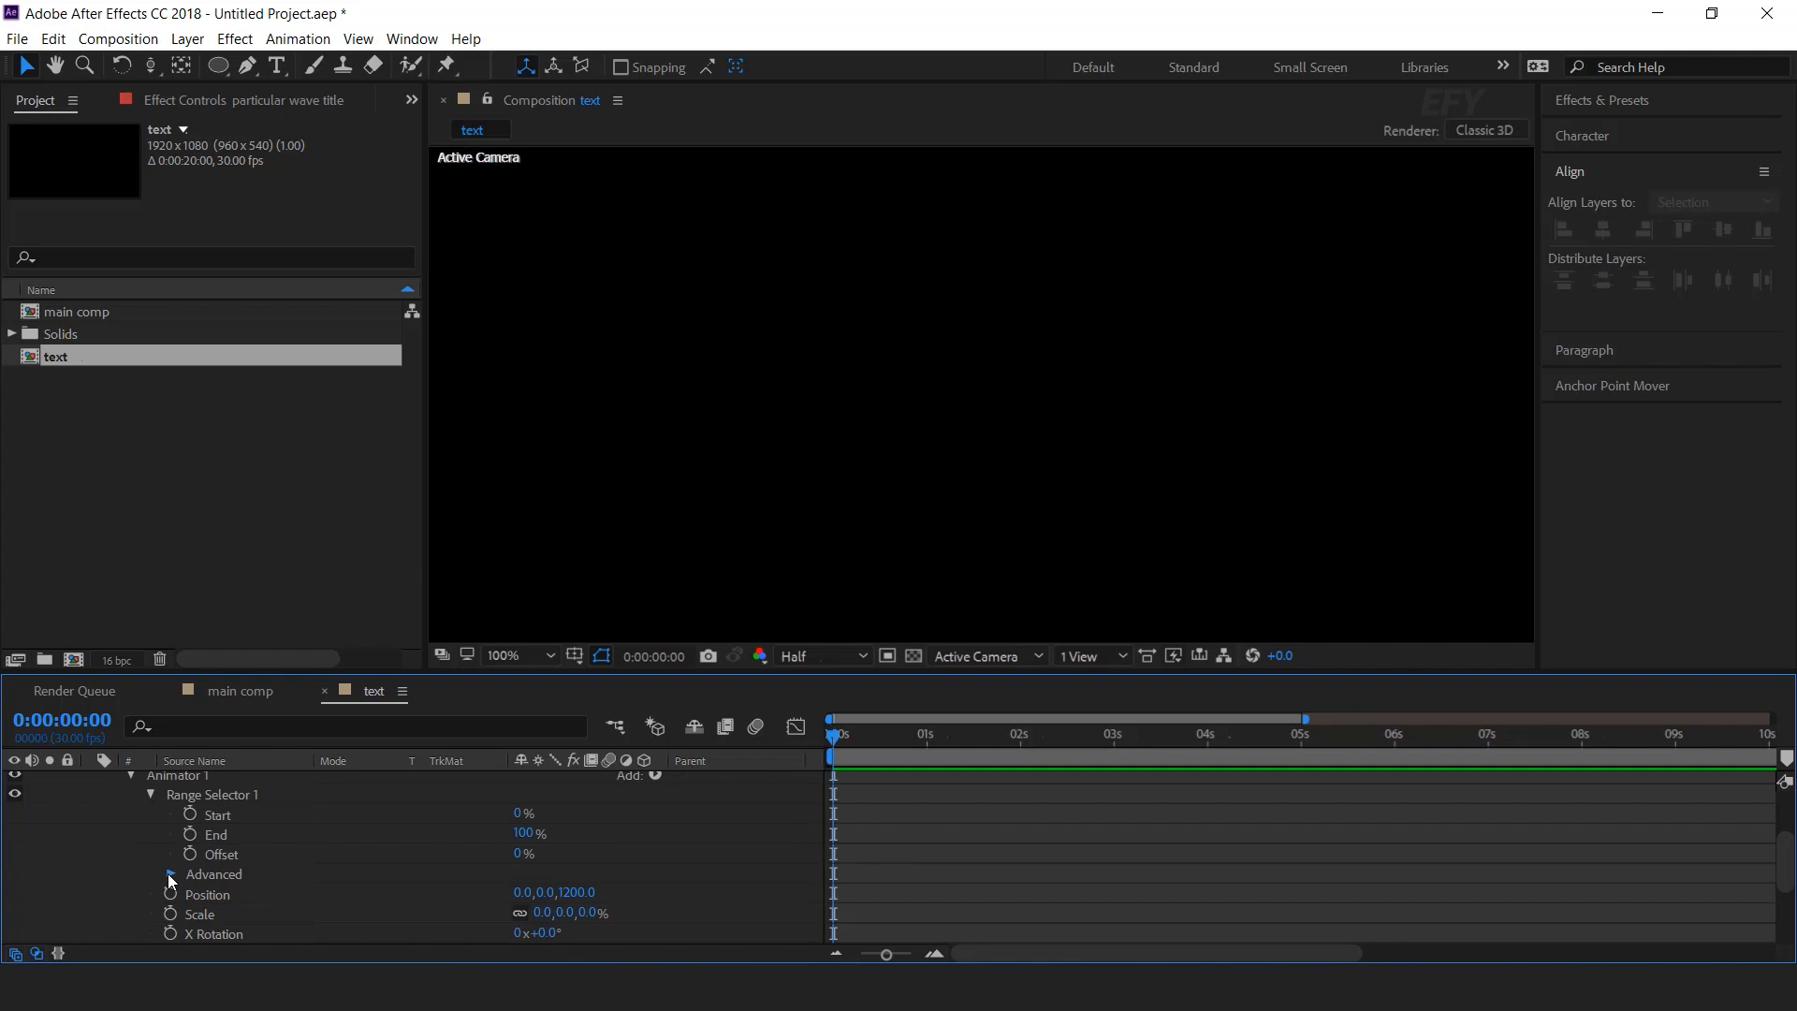
scroll(230, 862, "down", 2)
left_click(266, 878)
left_click(558, 880)
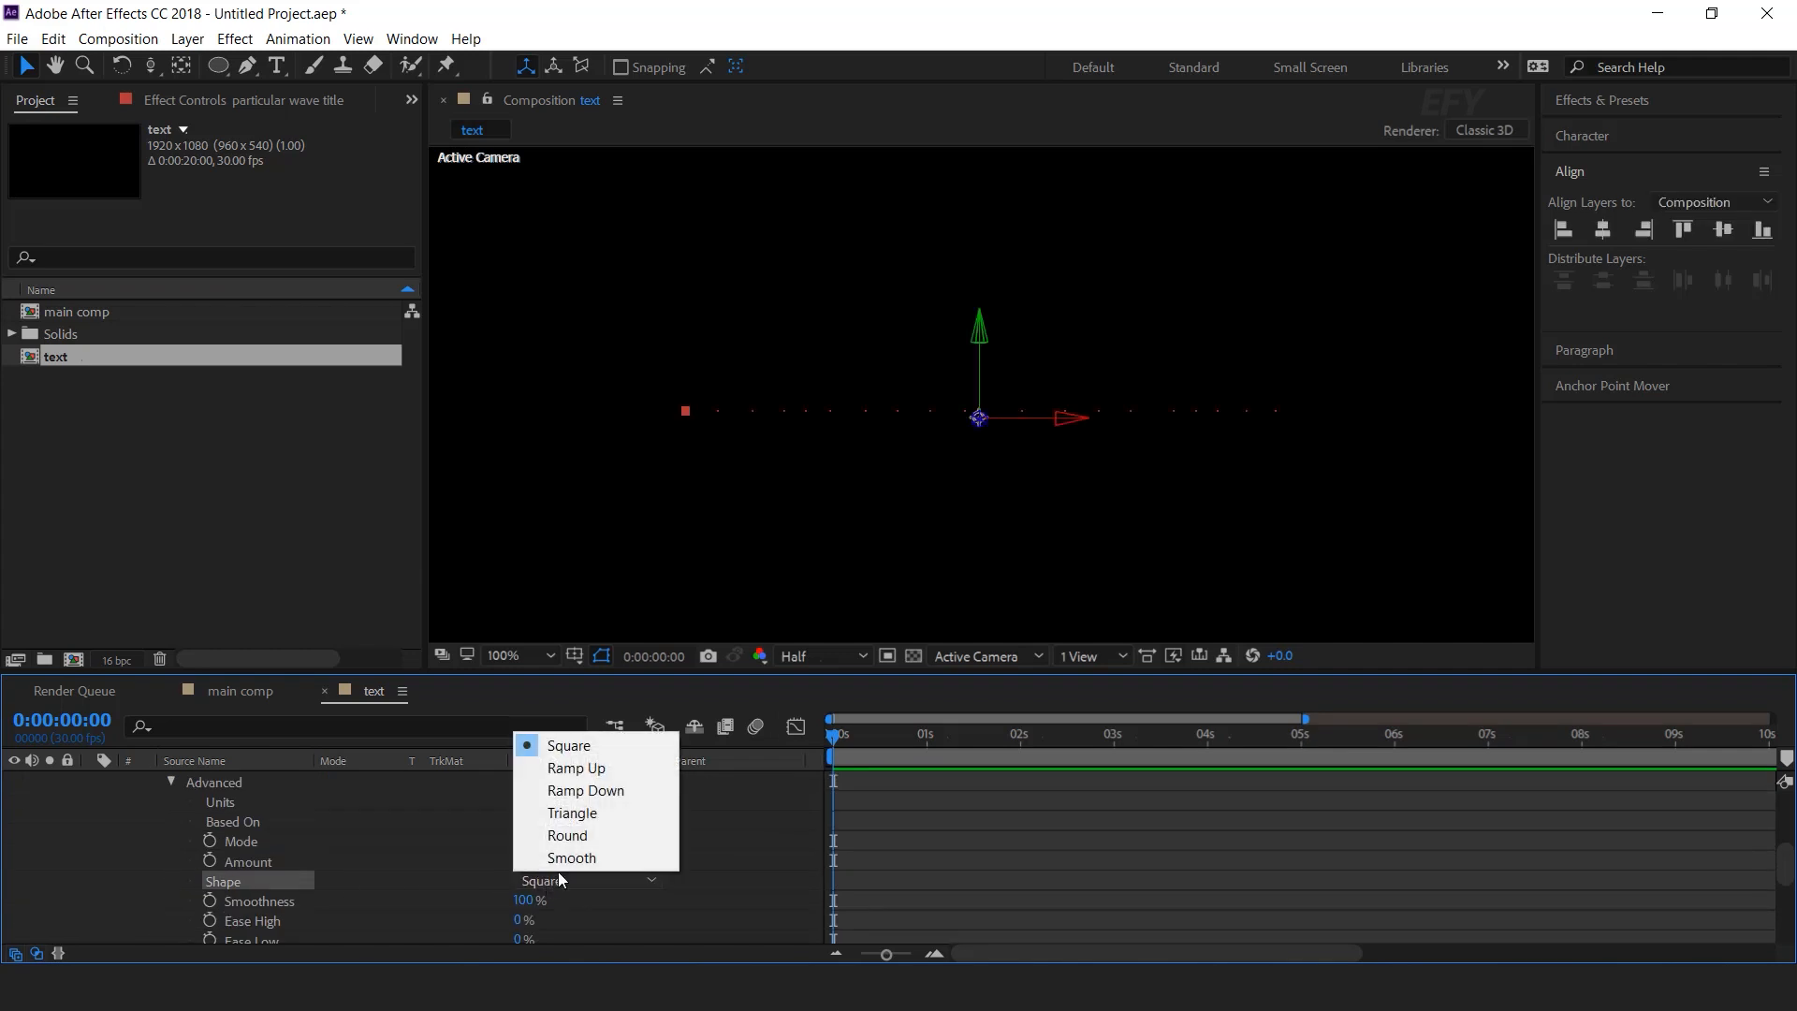
left_click(591, 768)
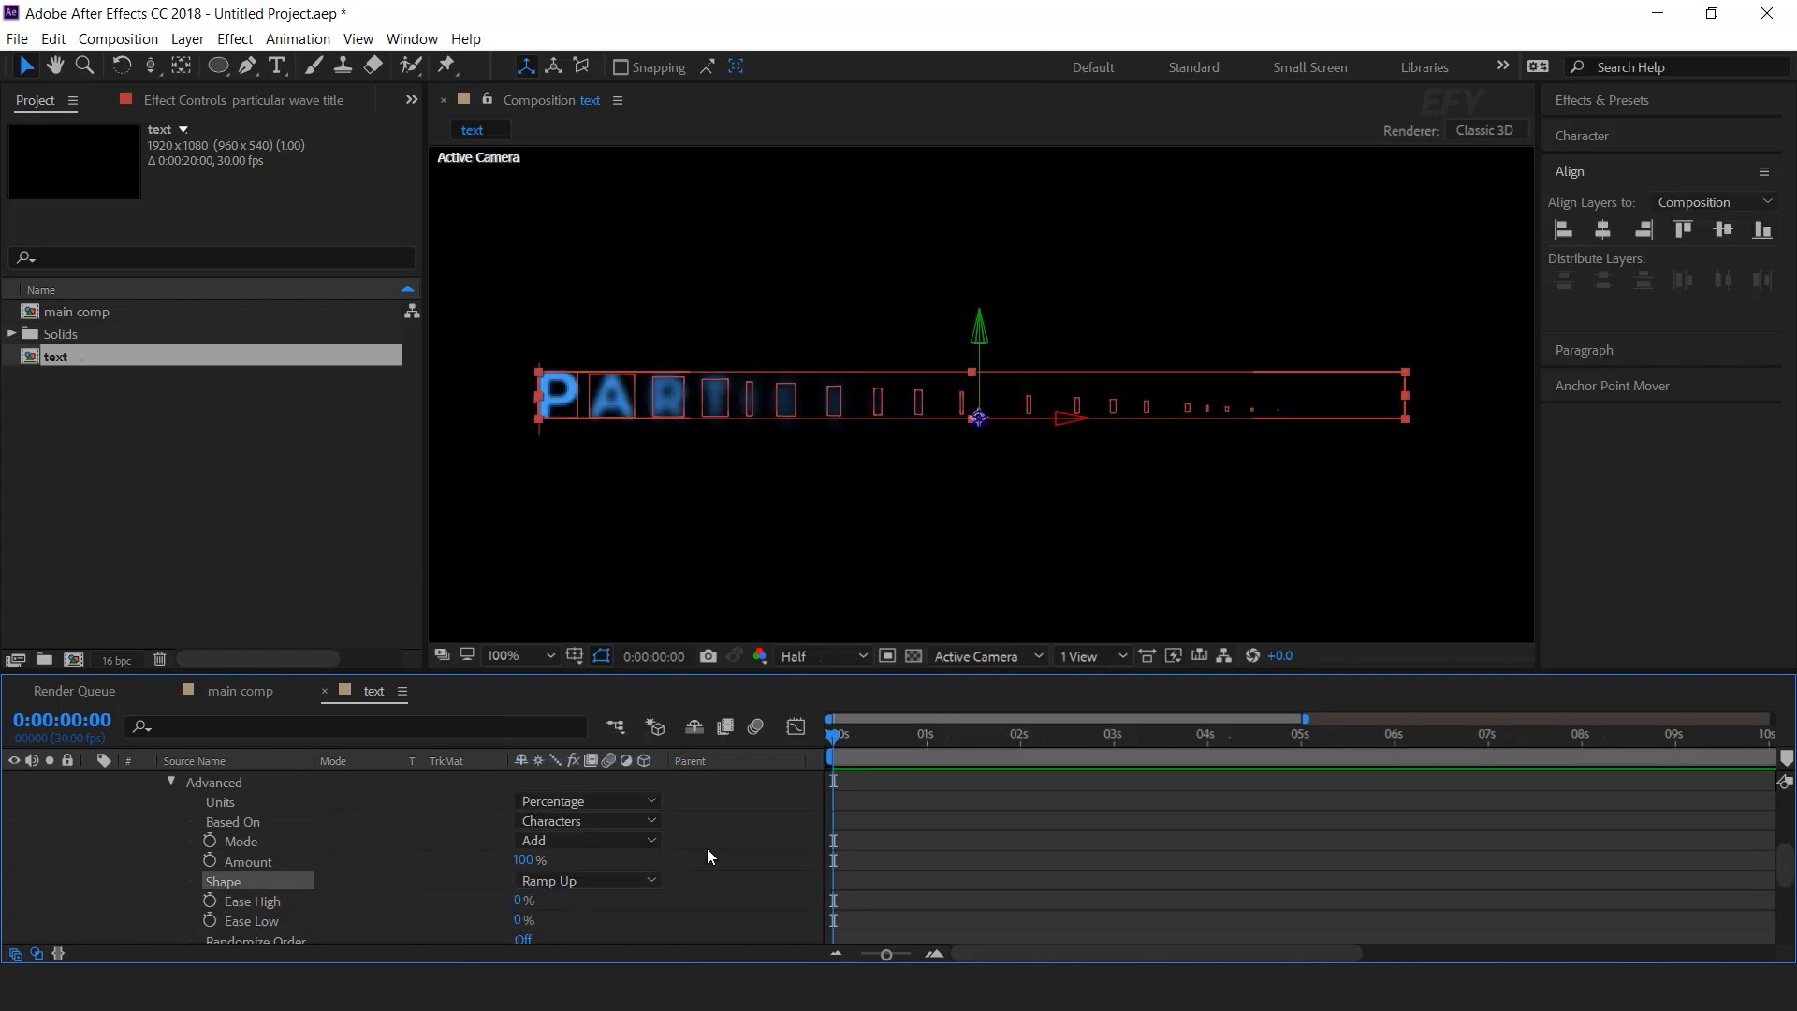
scroll(705, 848, "down", 2)
left_click(236, 885)
left_click(521, 882)
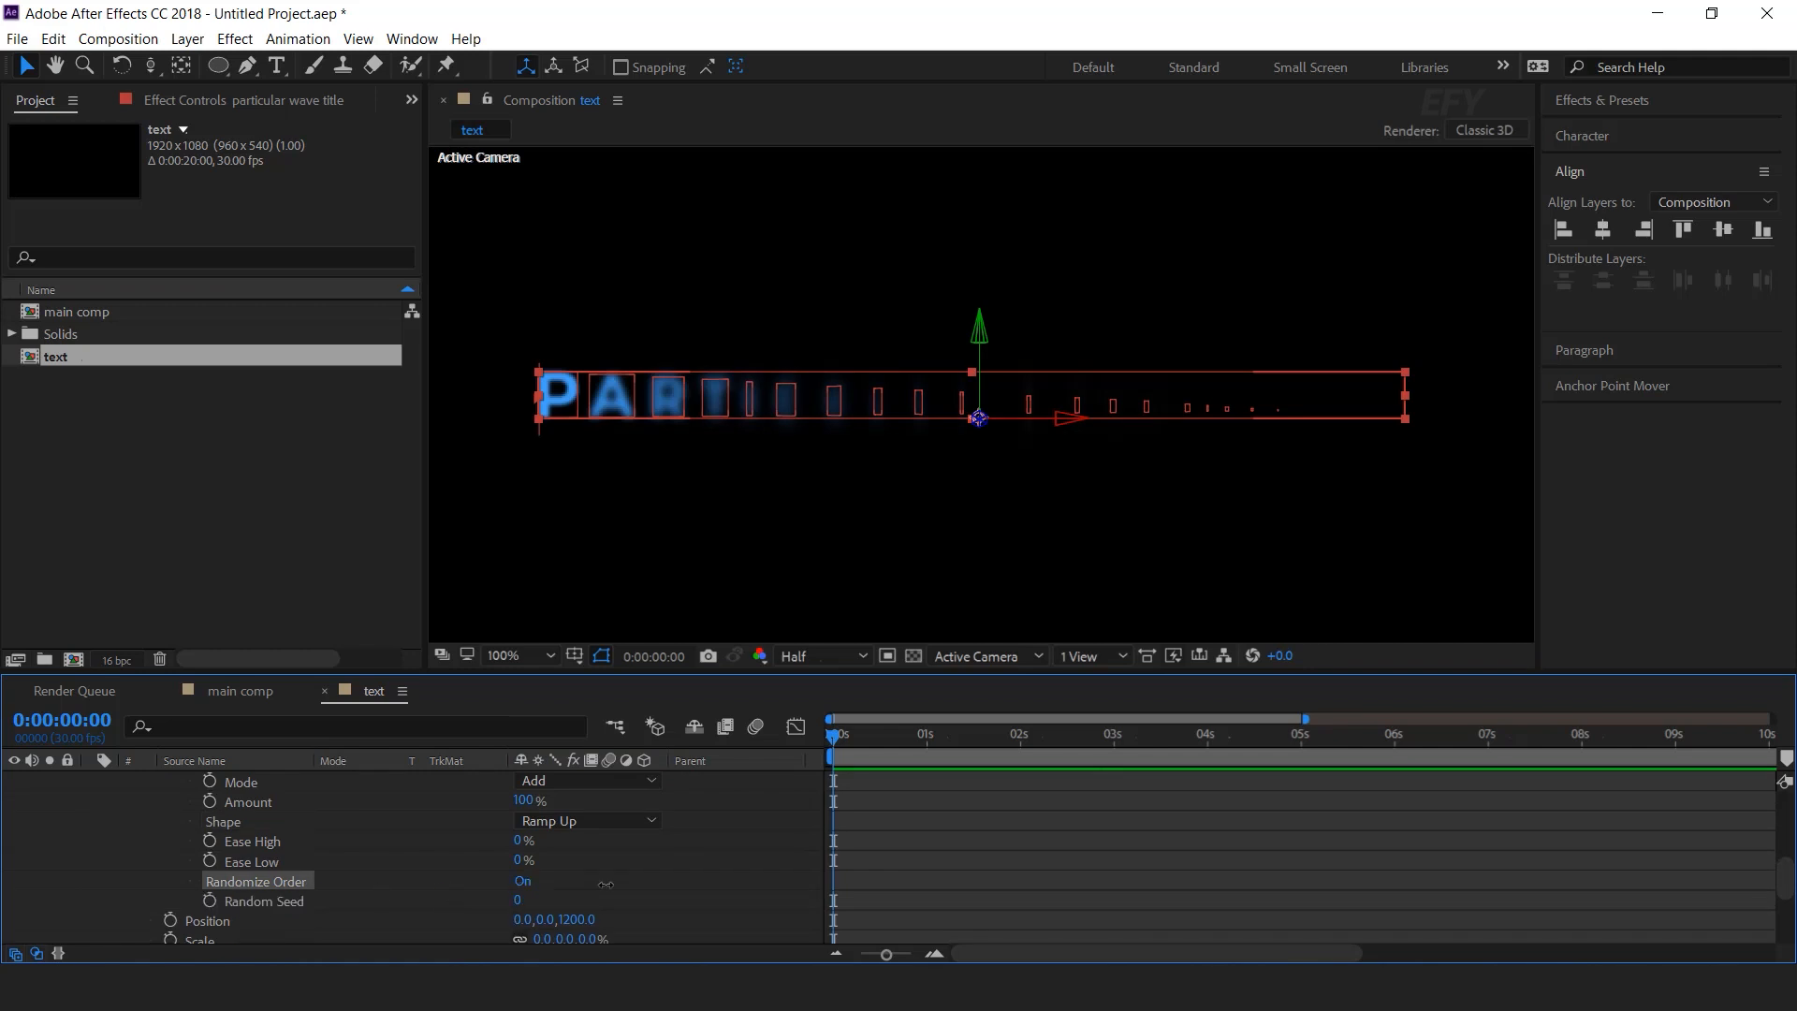
Keyframe Range Selector 1's Offset from -100% at 0:00:00:00 to 100% at 0:00:01:29
scroll(612, 884, "up", 4)
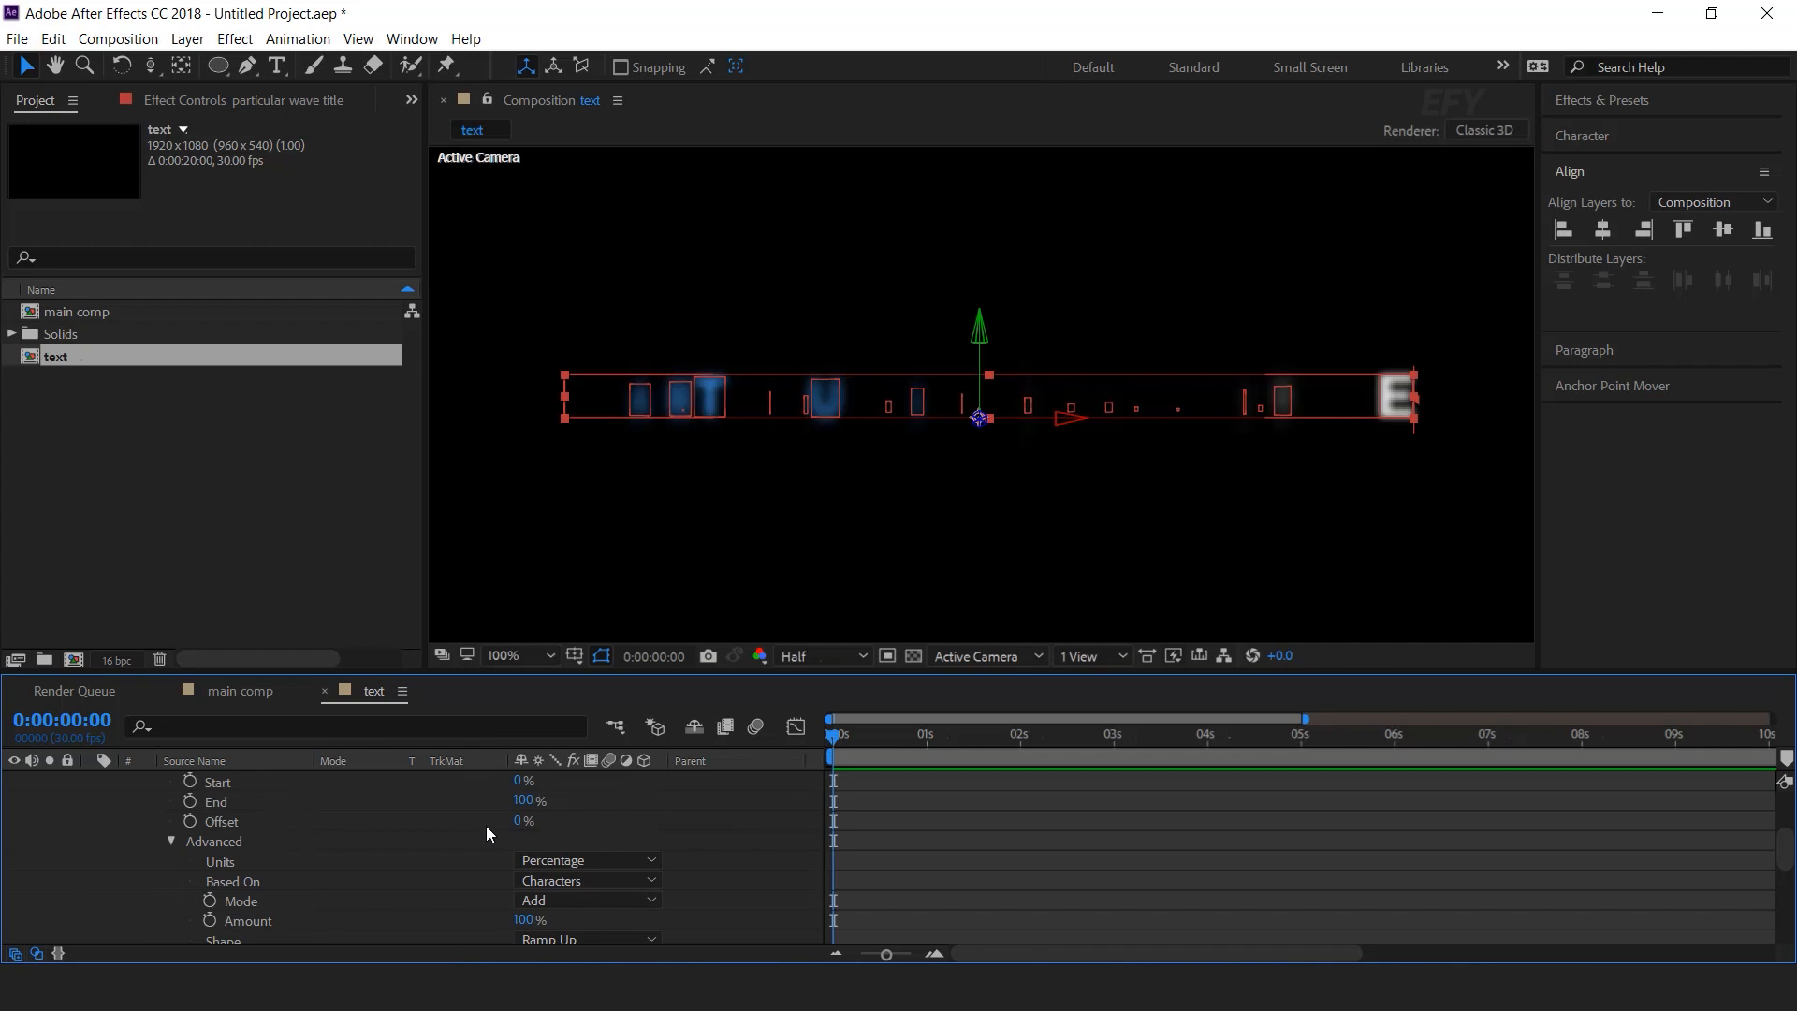
left_click(190, 821)
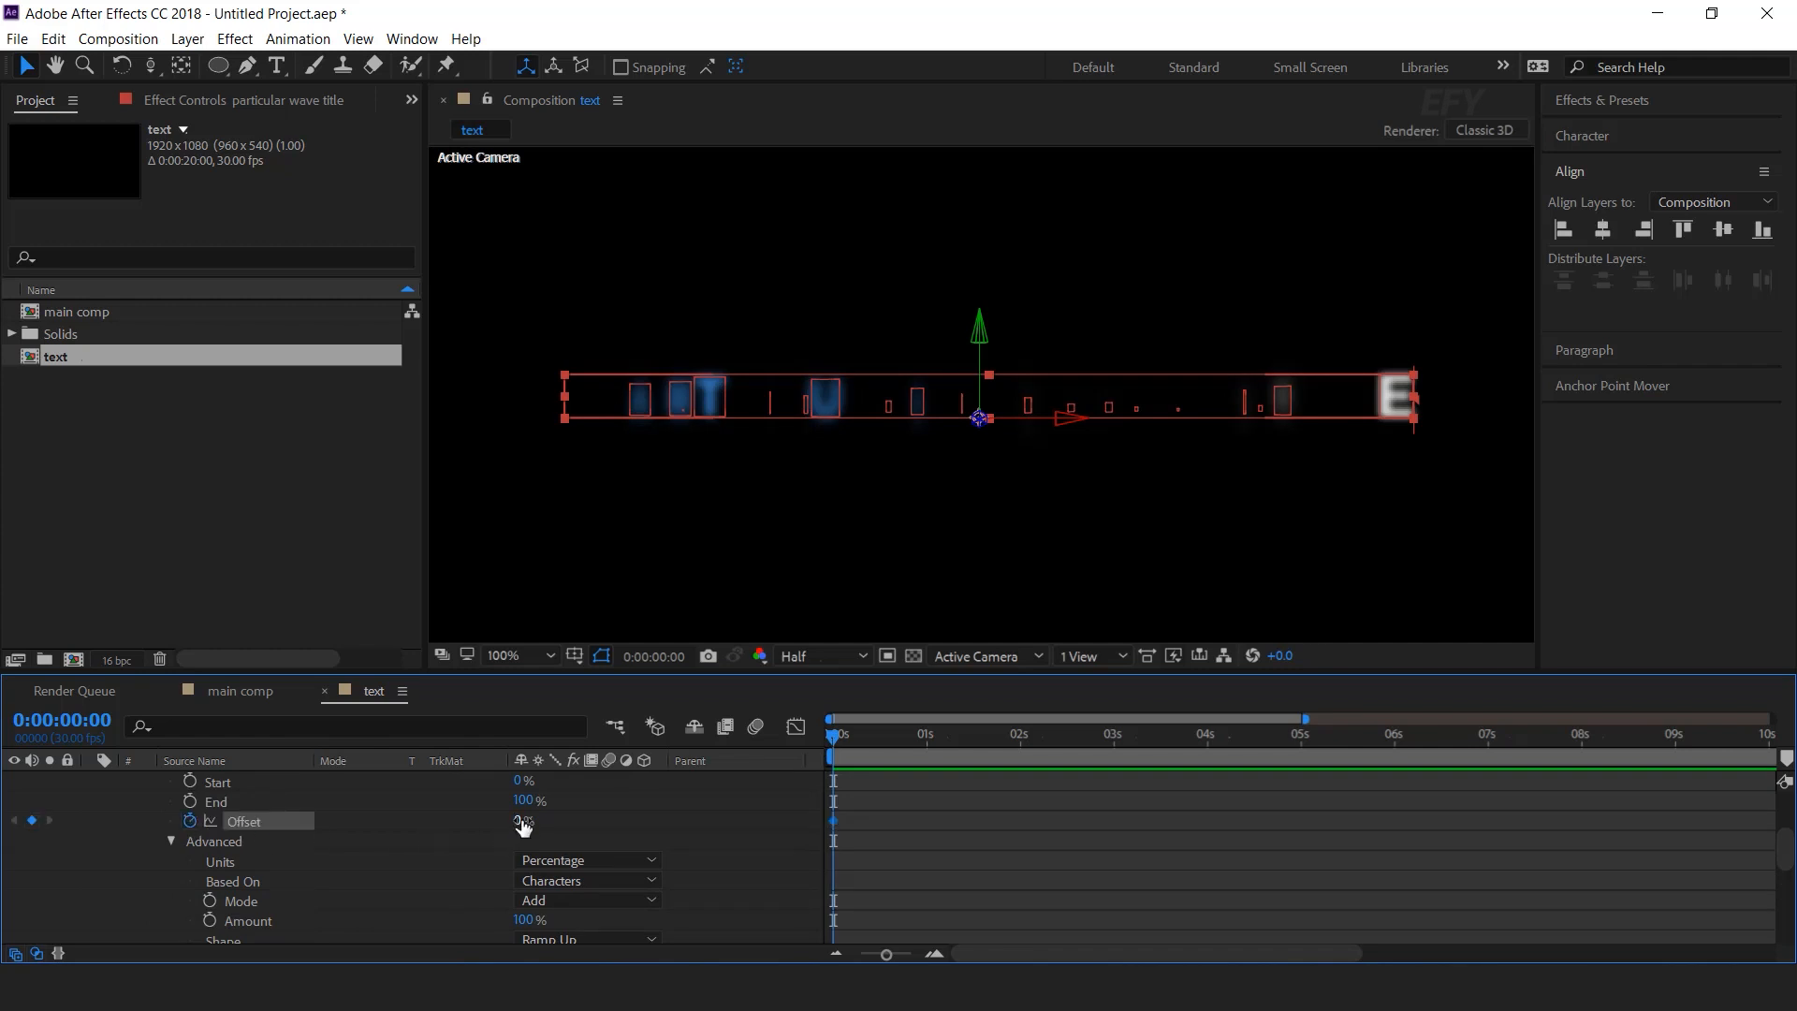
left_click_drag(523, 825, 56, 820)
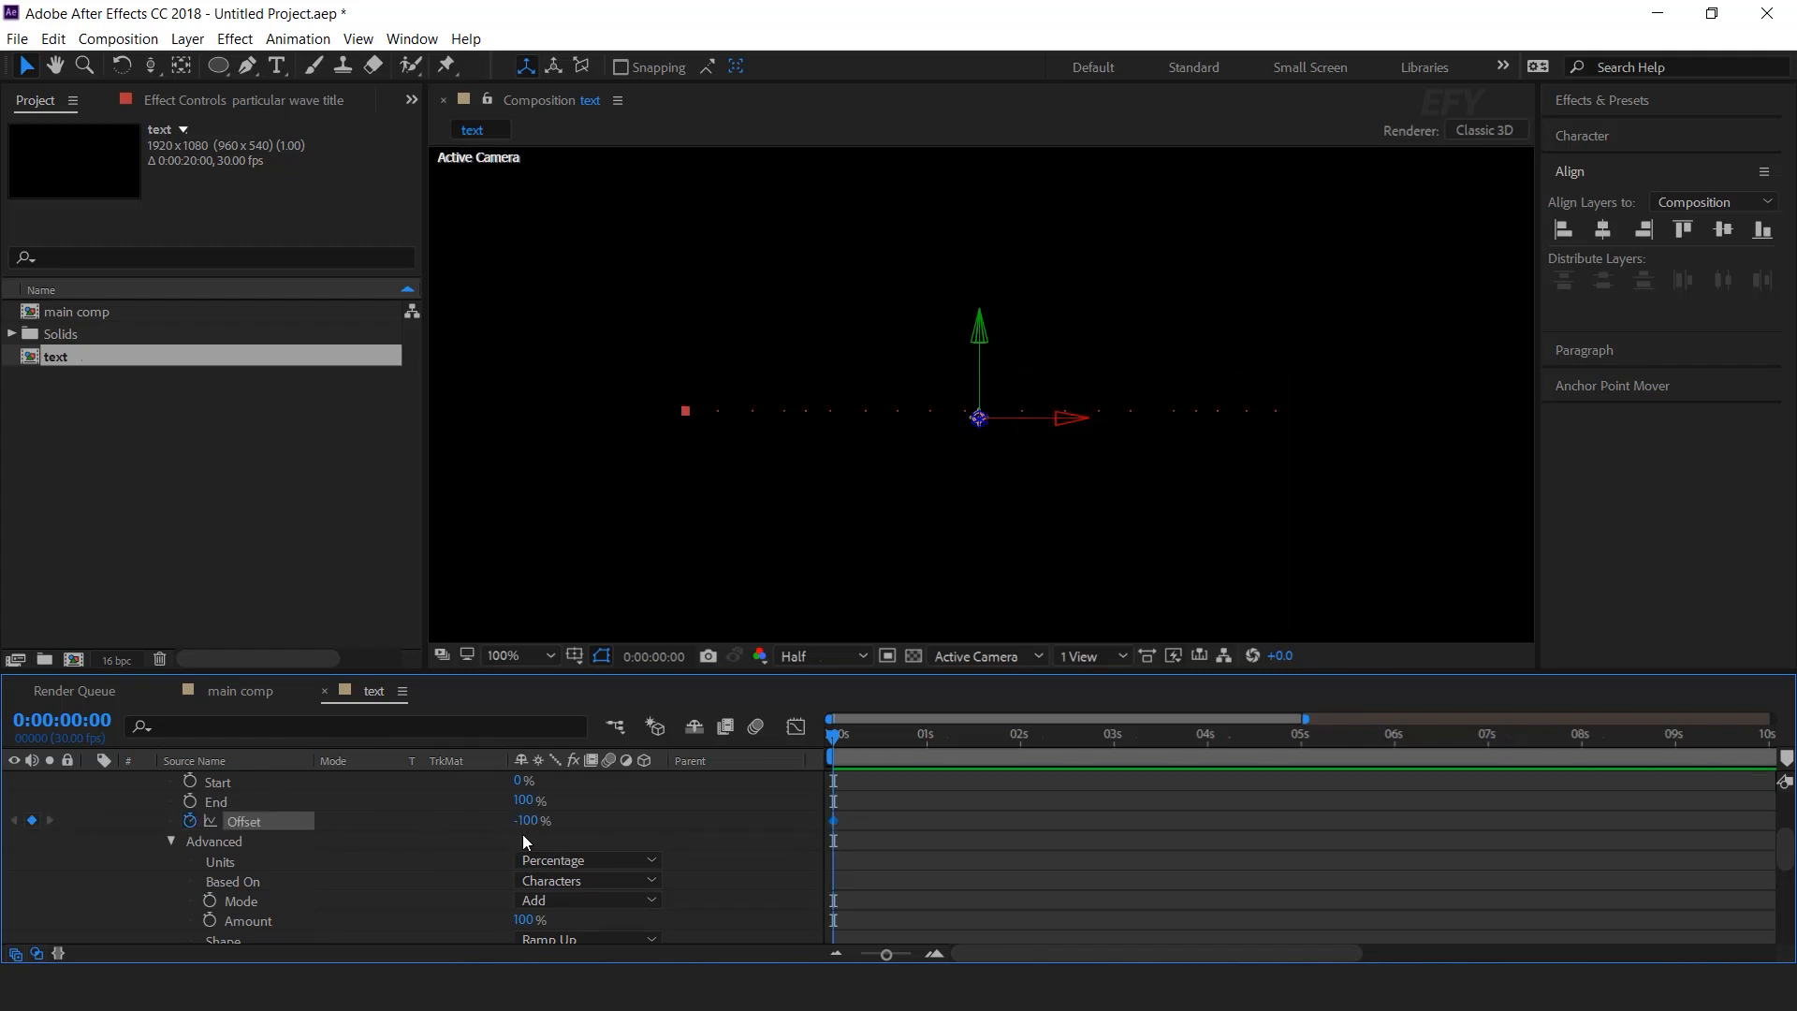
left_click_drag(851, 754, 1019, 744)
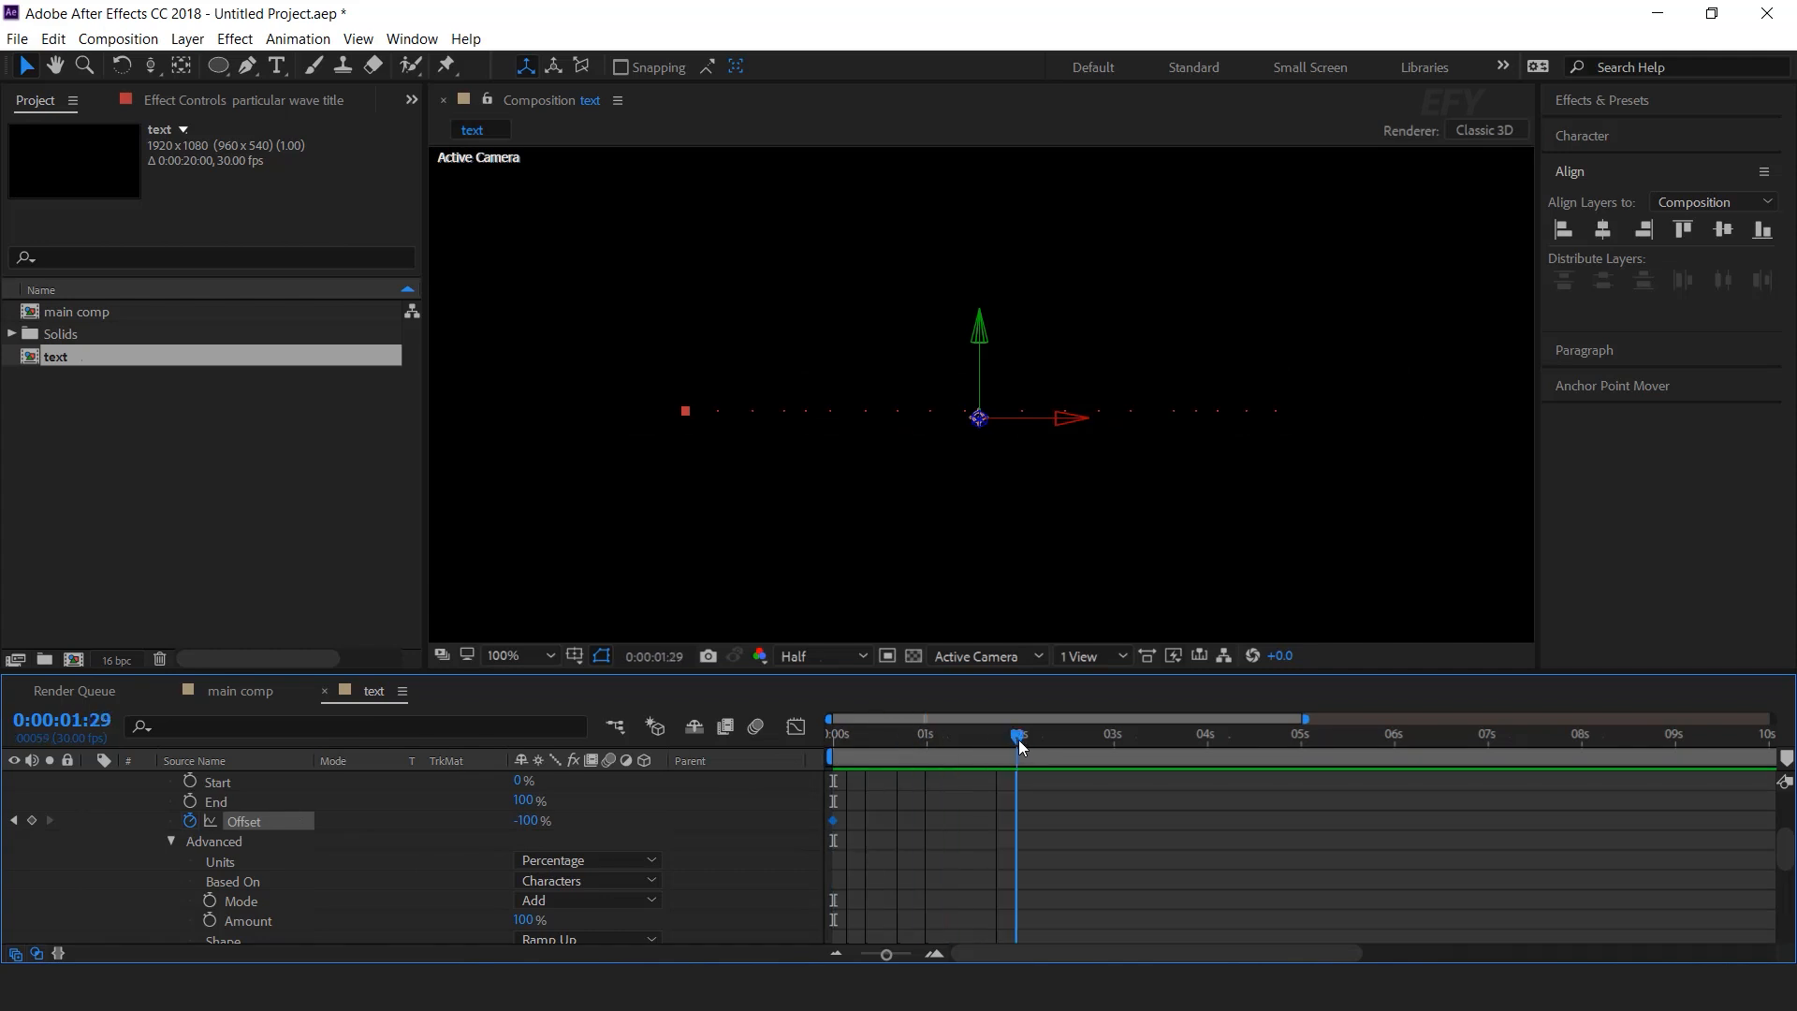
left_click_drag(531, 830, 1303, 824)
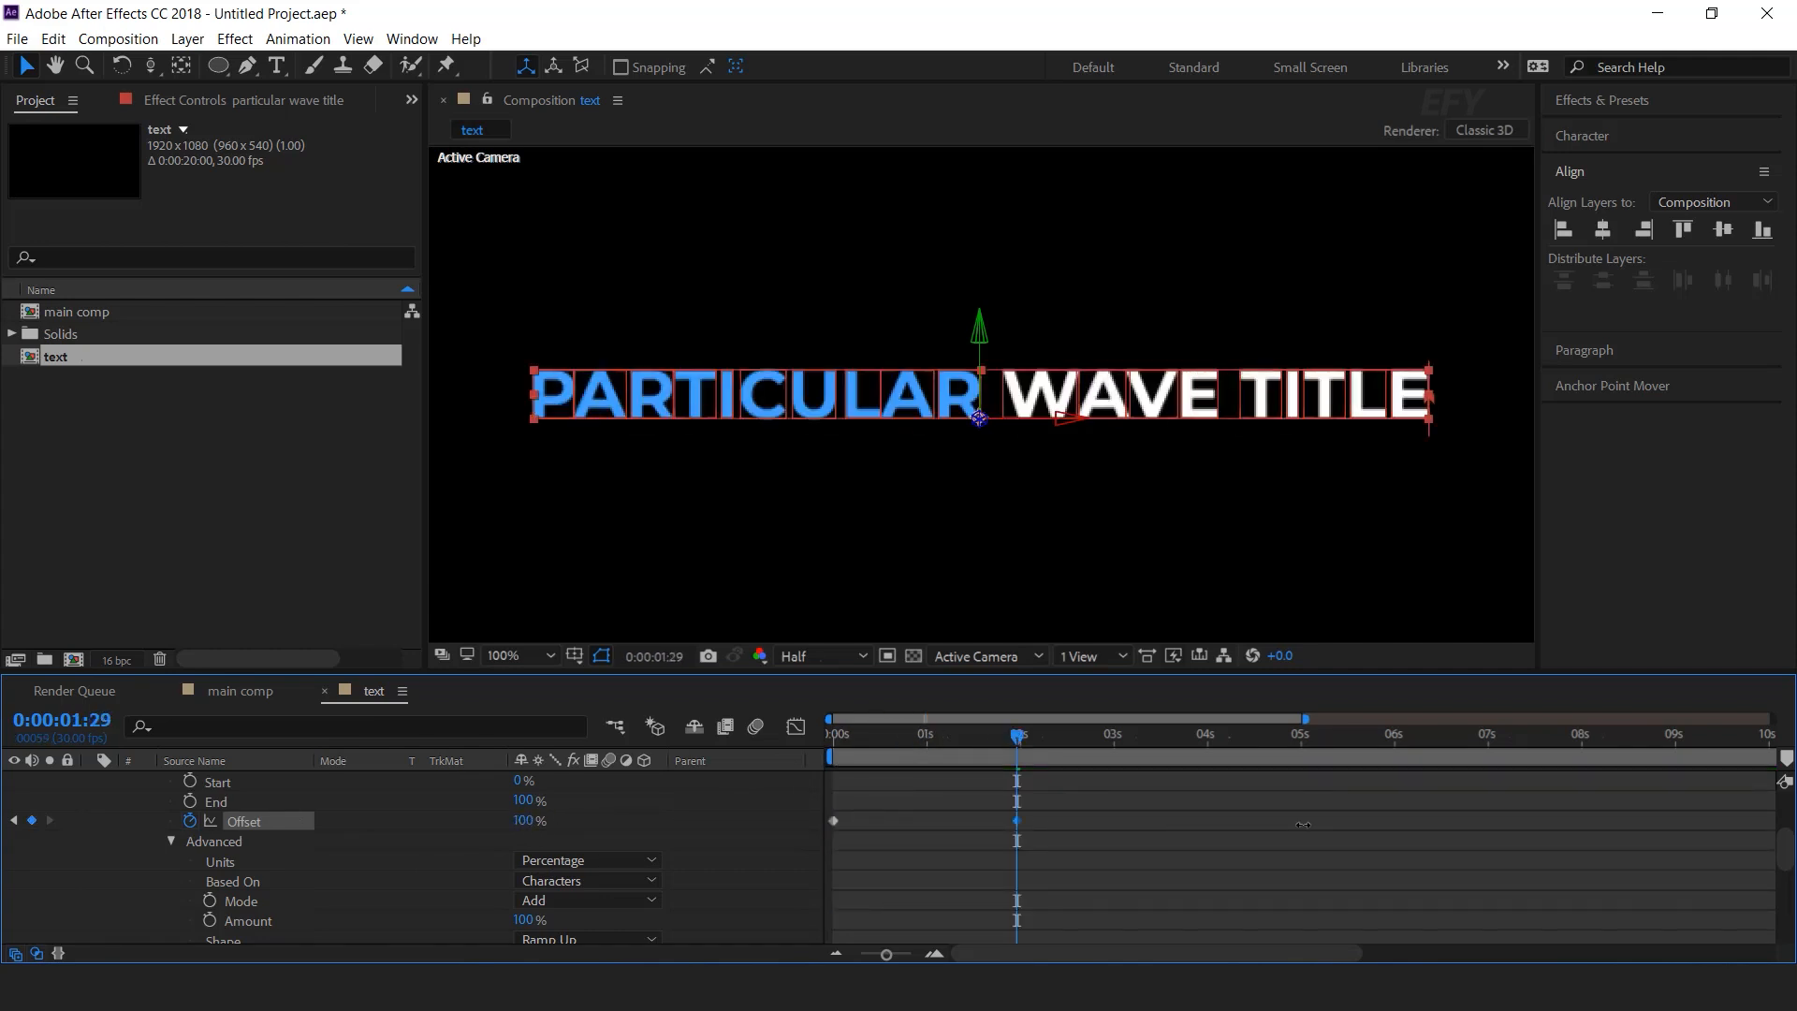
scroll(1297, 833, "up", 1)
left_click(1183, 807)
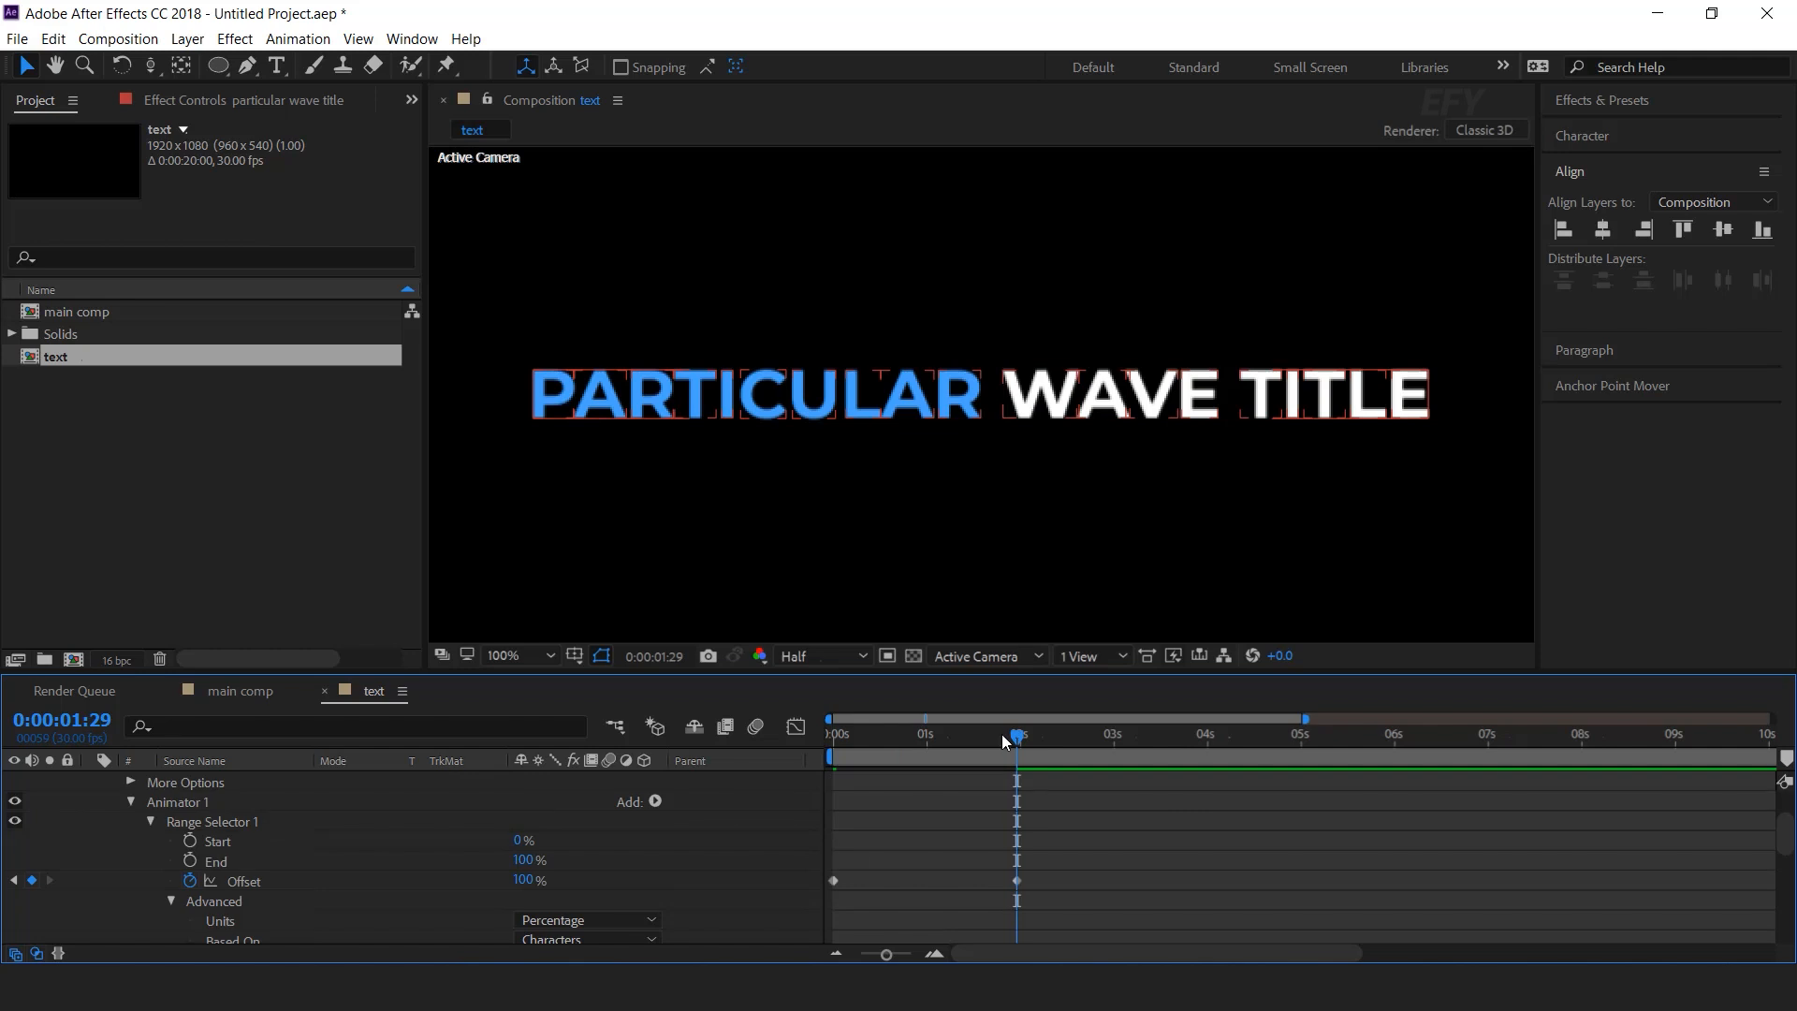
Preview the letter reveal and slow it down by moving the ending Offset keyframe to 0:00:02:24
left_click_drag(1006, 737, 769, 769)
key("space")
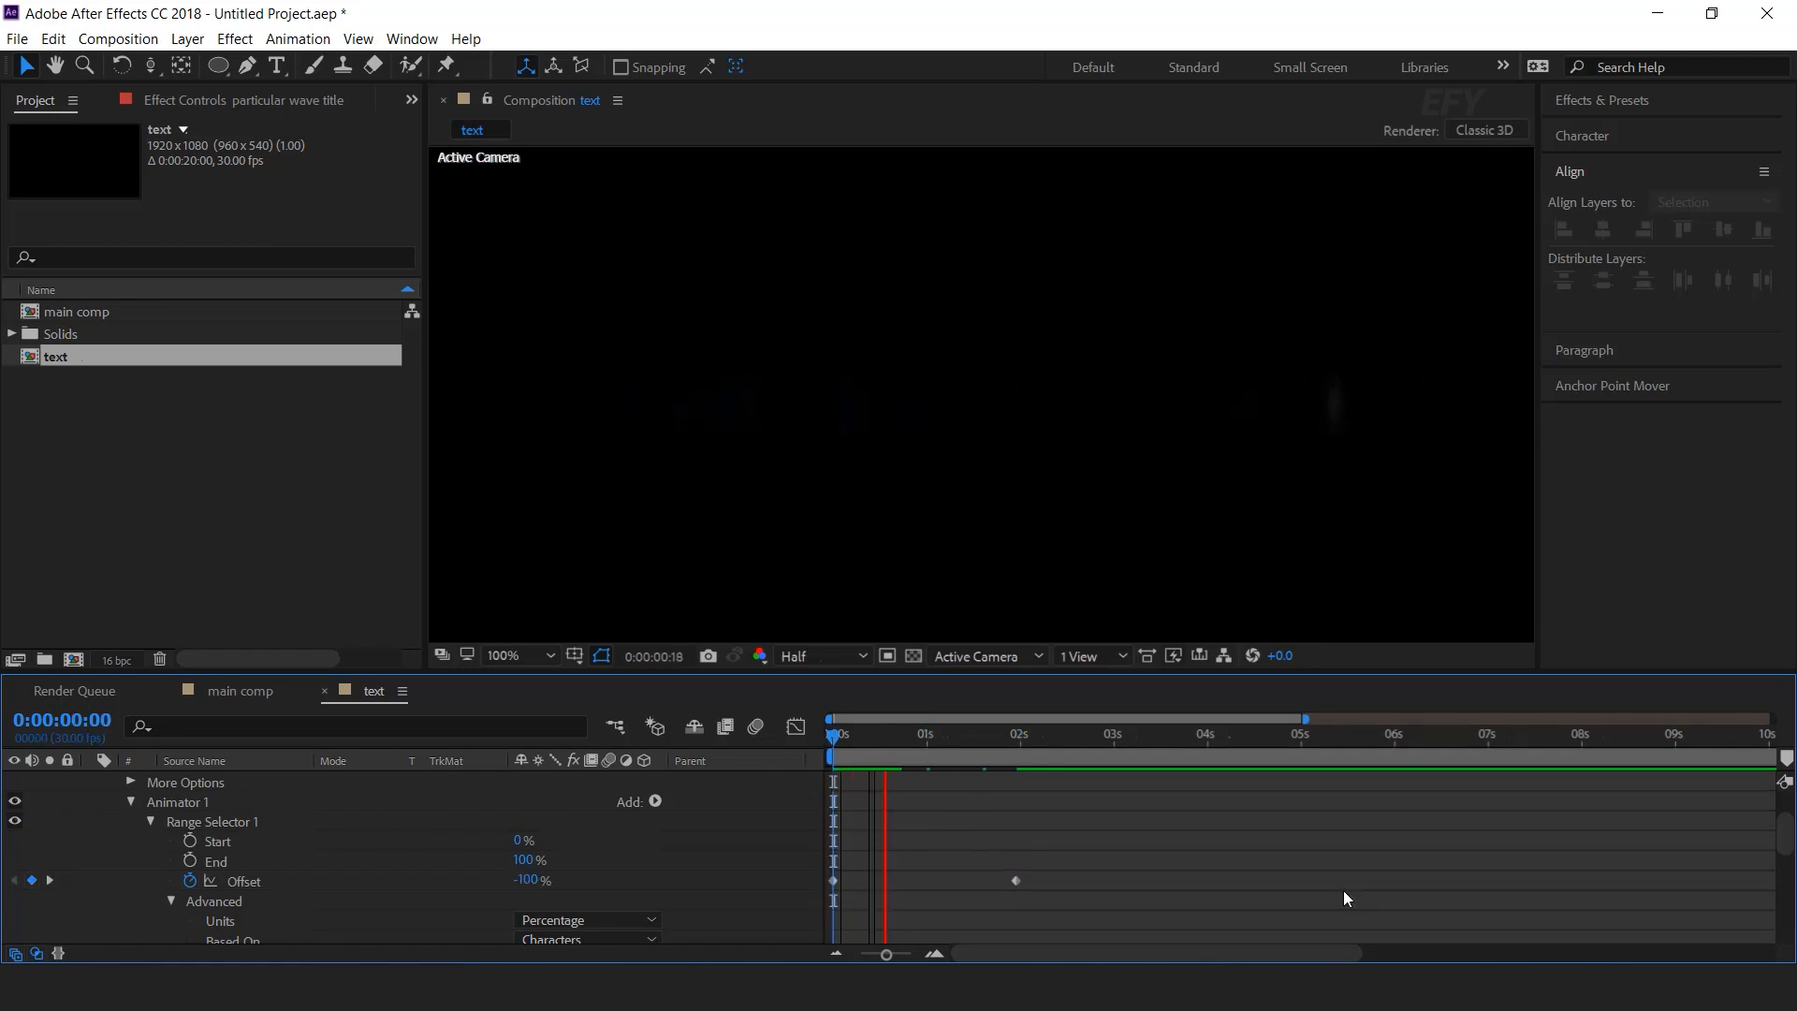
left_click(1011, 740)
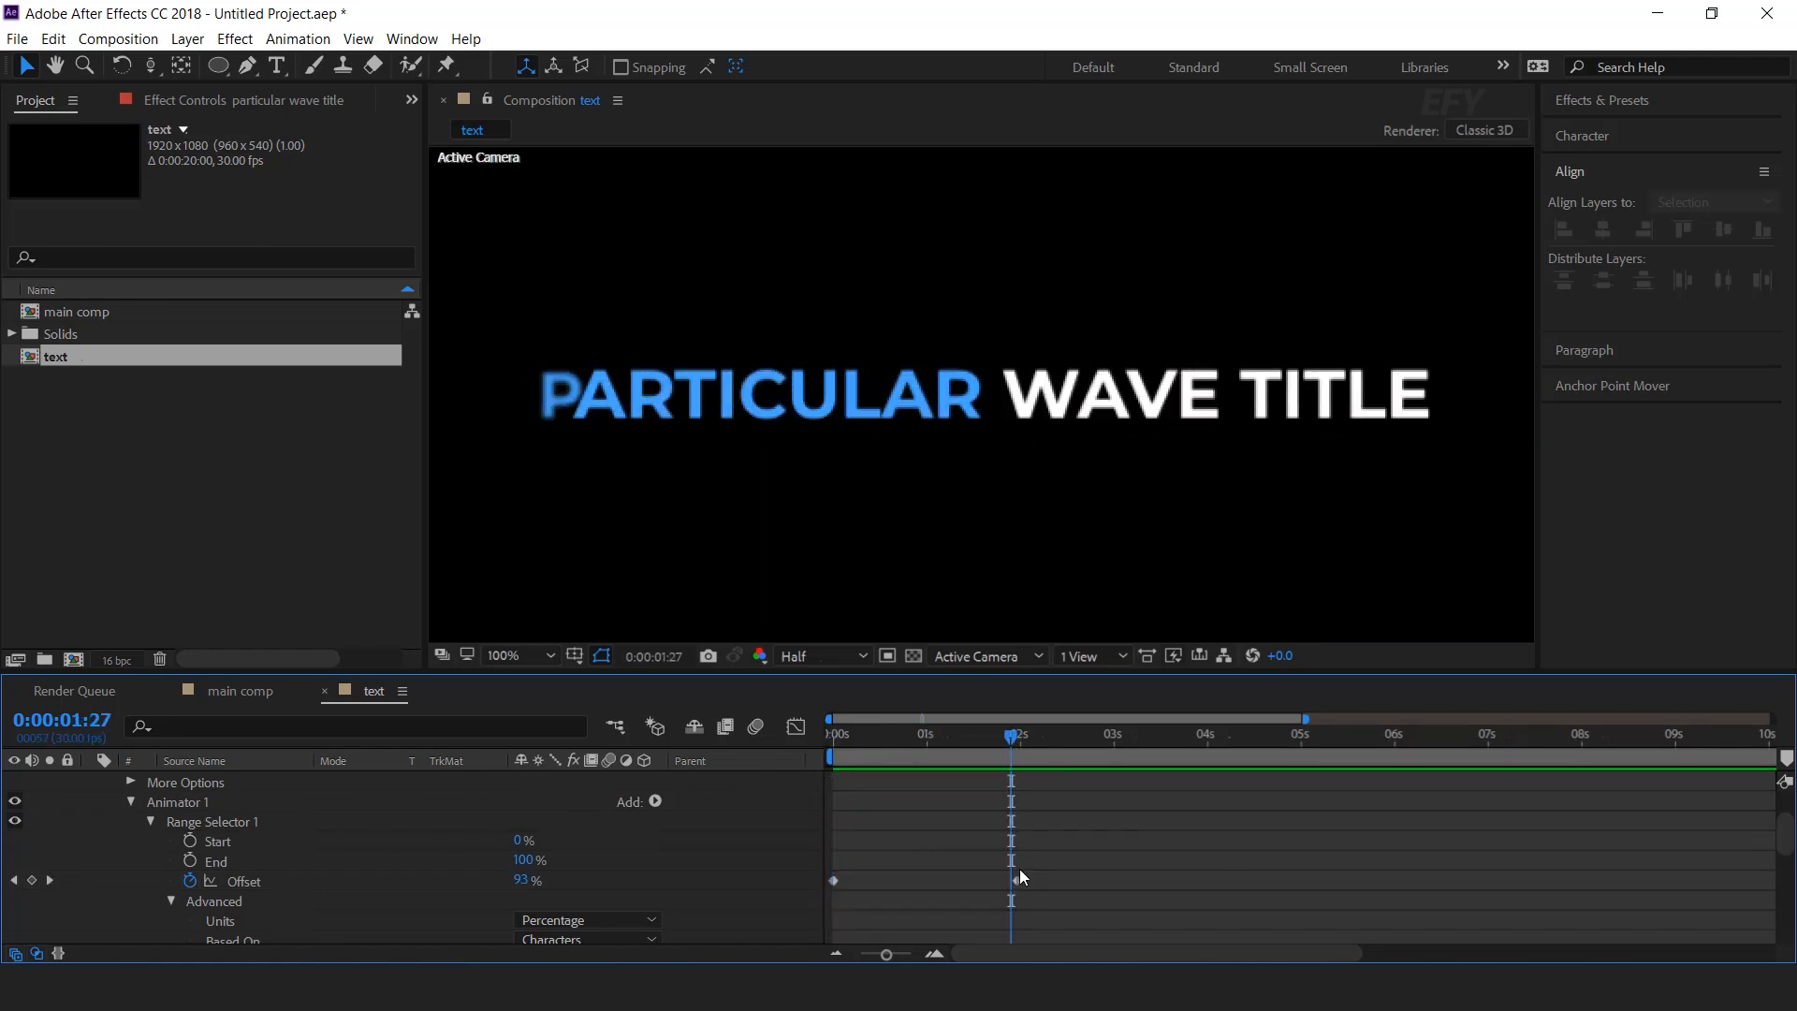
left_click_drag(1016, 881, 1097, 884)
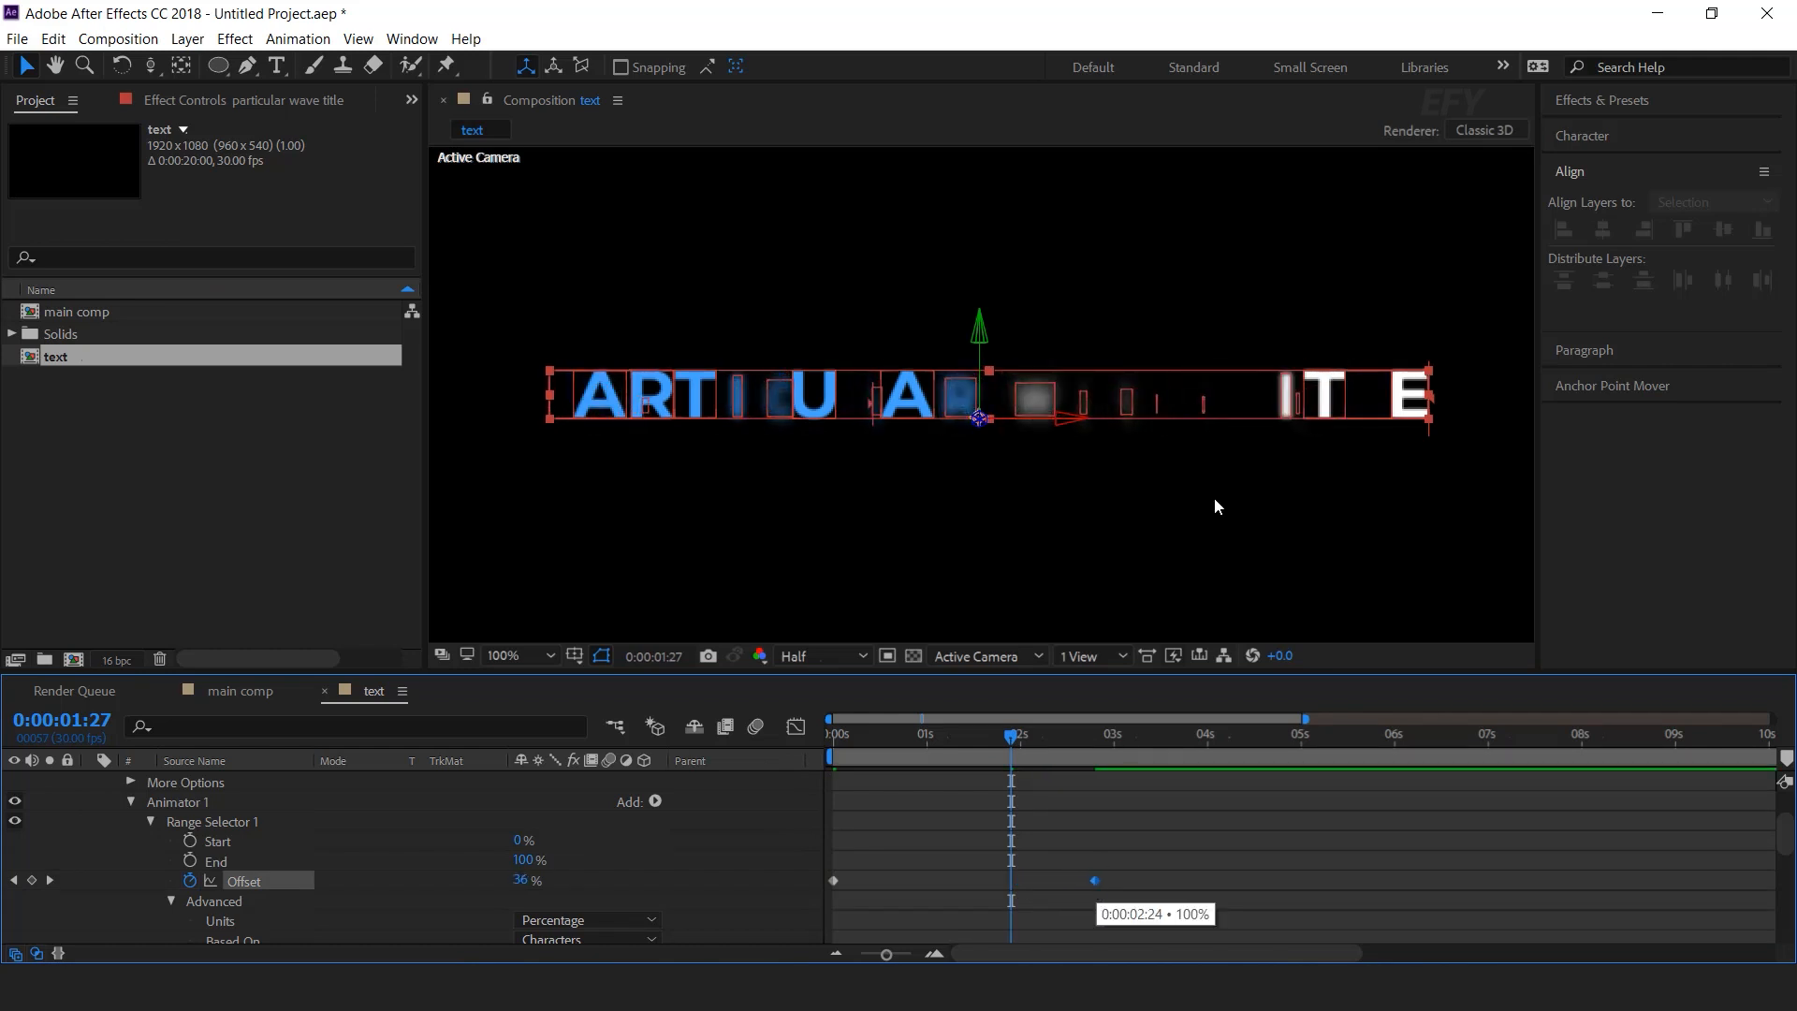
scroll(1215, 497, "down", 1)
left_click(1176, 839)
left_click_drag(1011, 738, 766, 760)
left_click_drag(873, 737, 1088, 749)
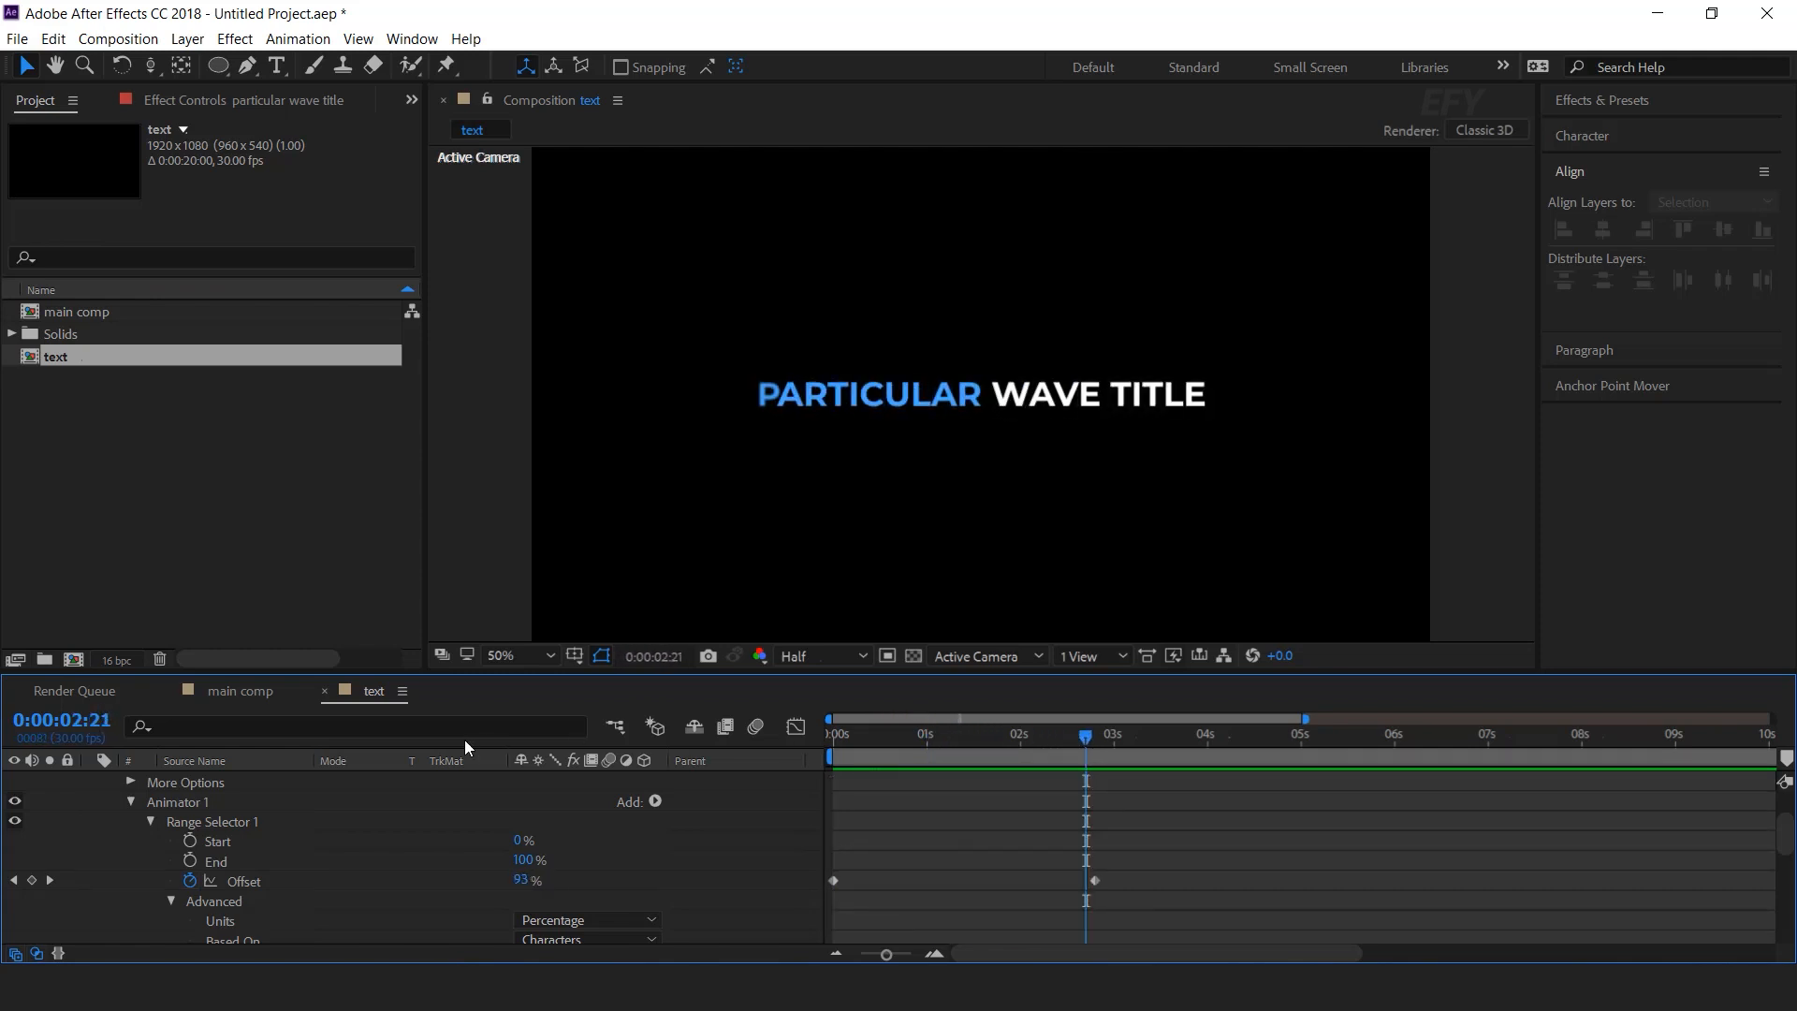
Place the text comp in main comp between Adjustment Layer 2 and Black Solid 1, and preview the title over the waves
left_click(224, 693)
left_click_drag(62, 360, 267, 824)
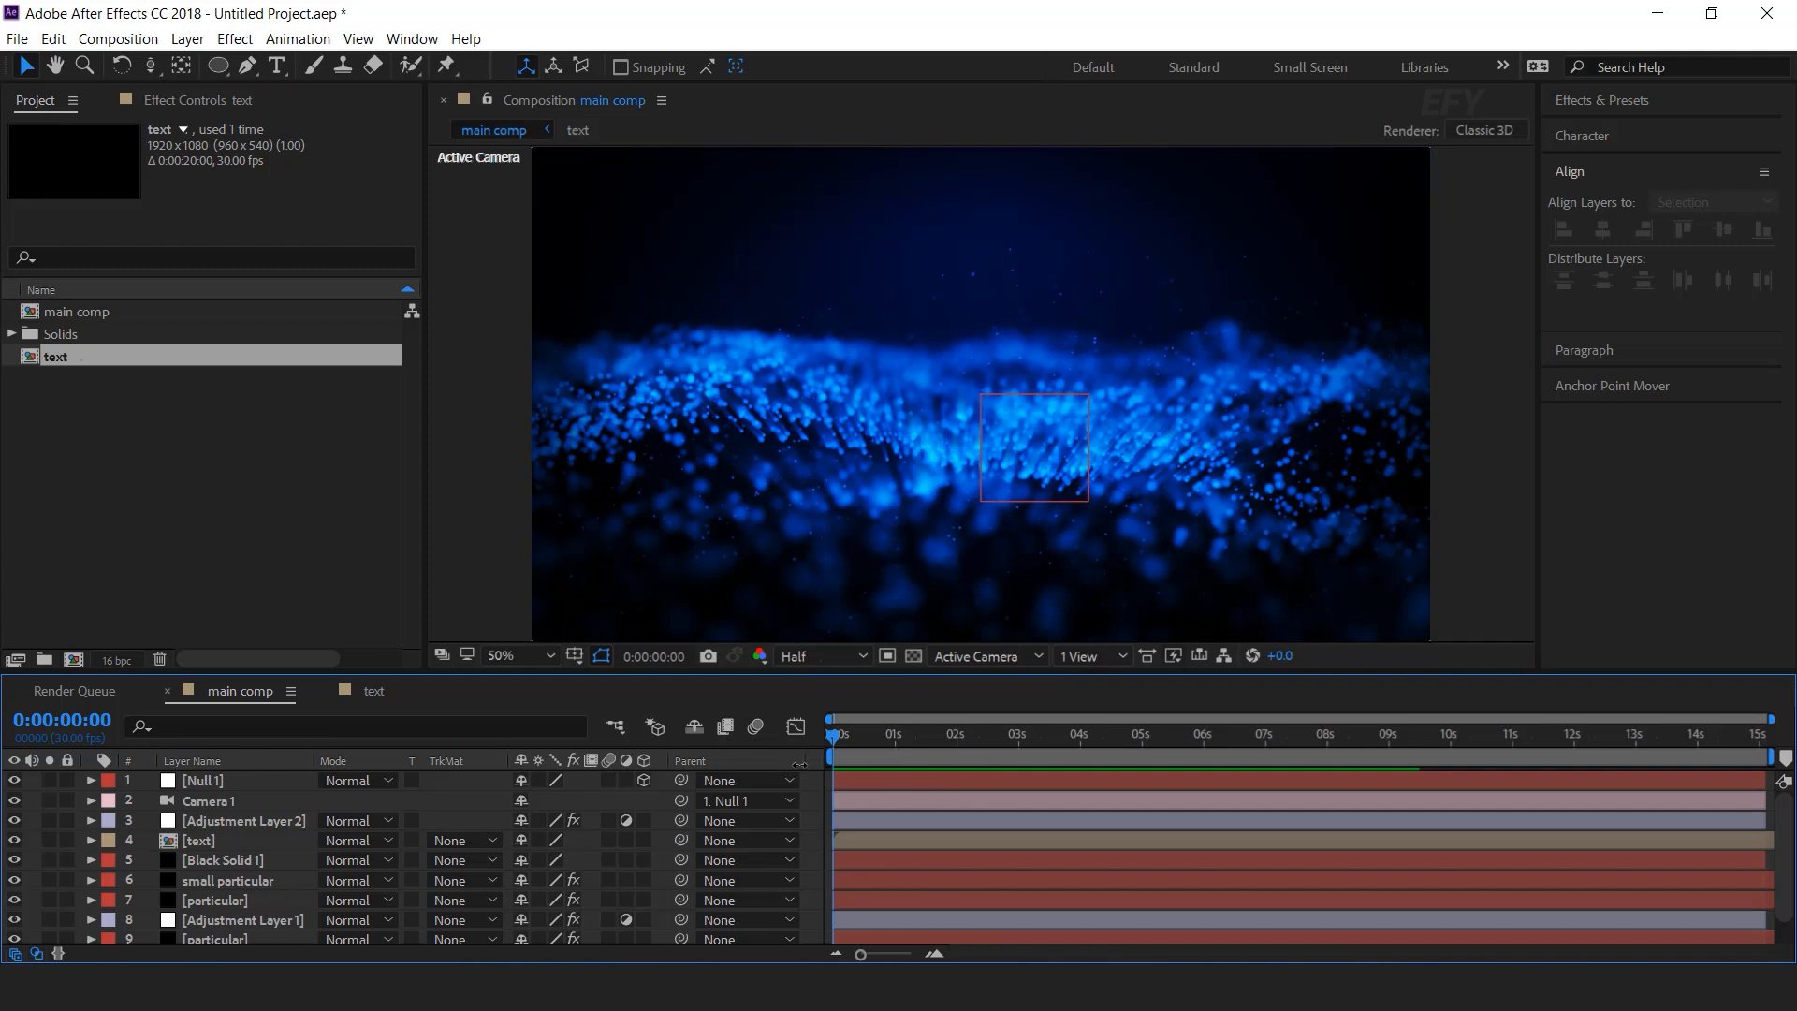
key("space")
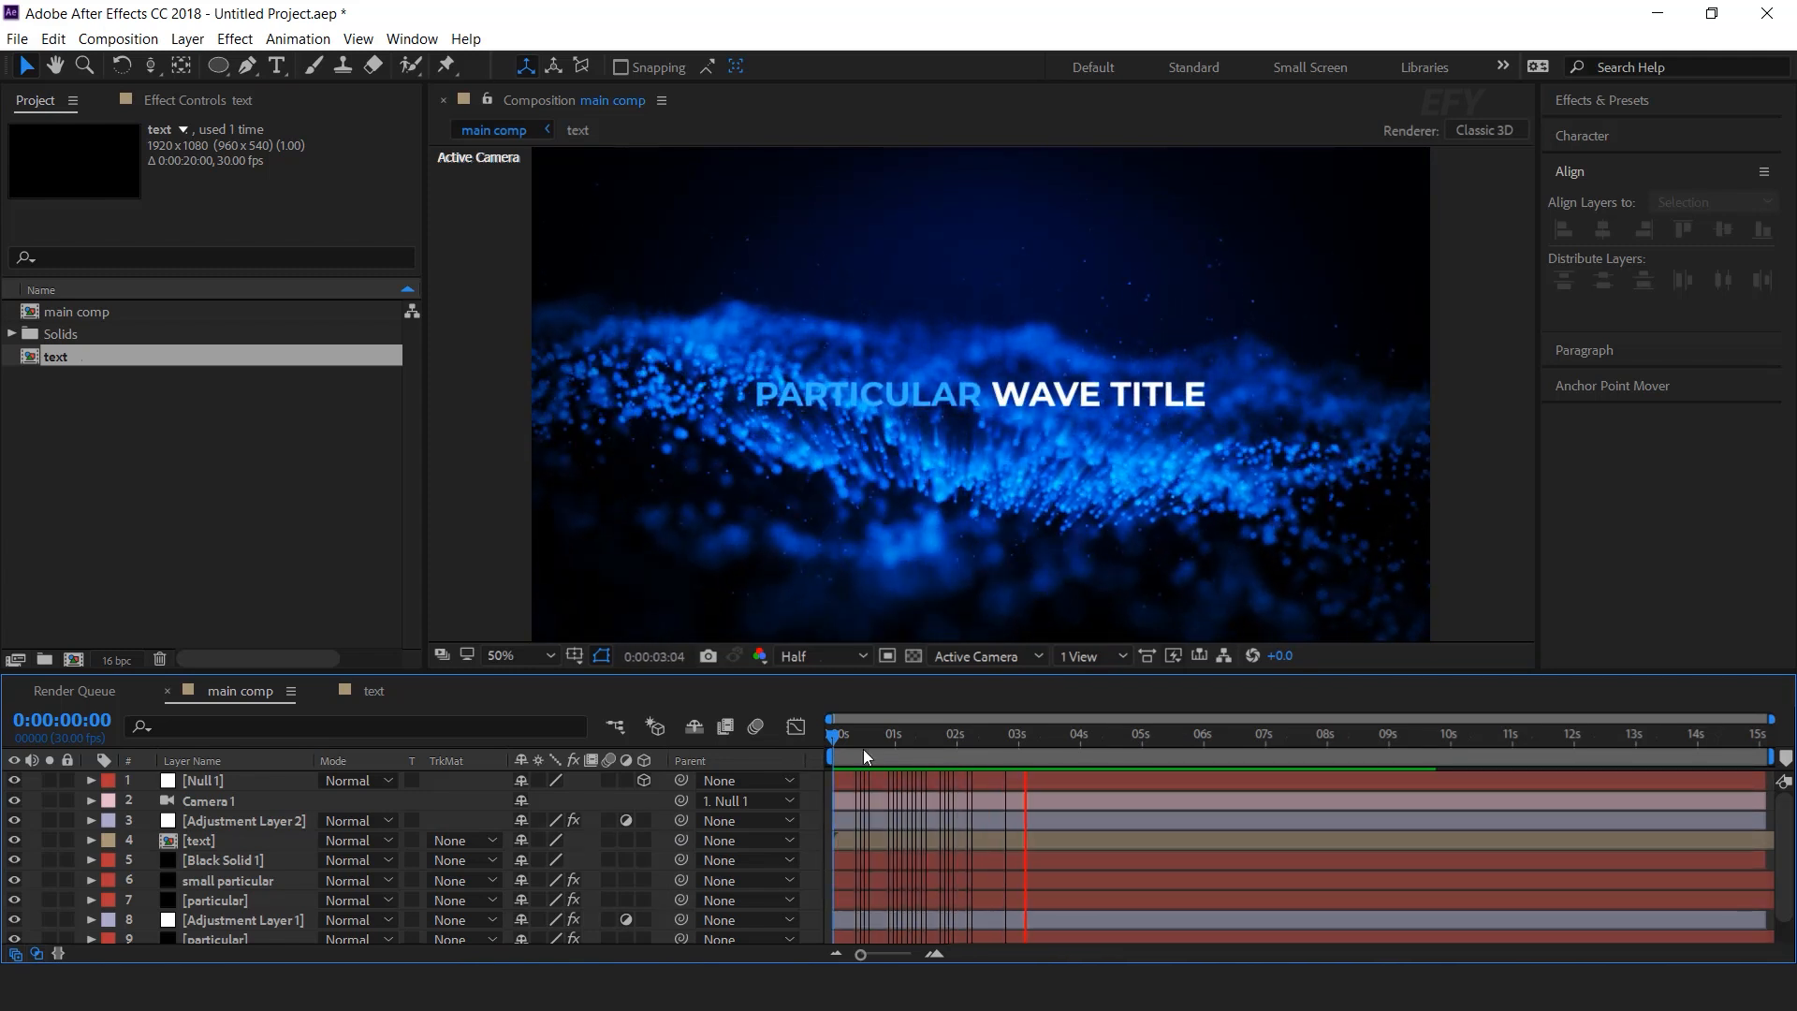
left_click_drag(1163, 735, 1050, 735)
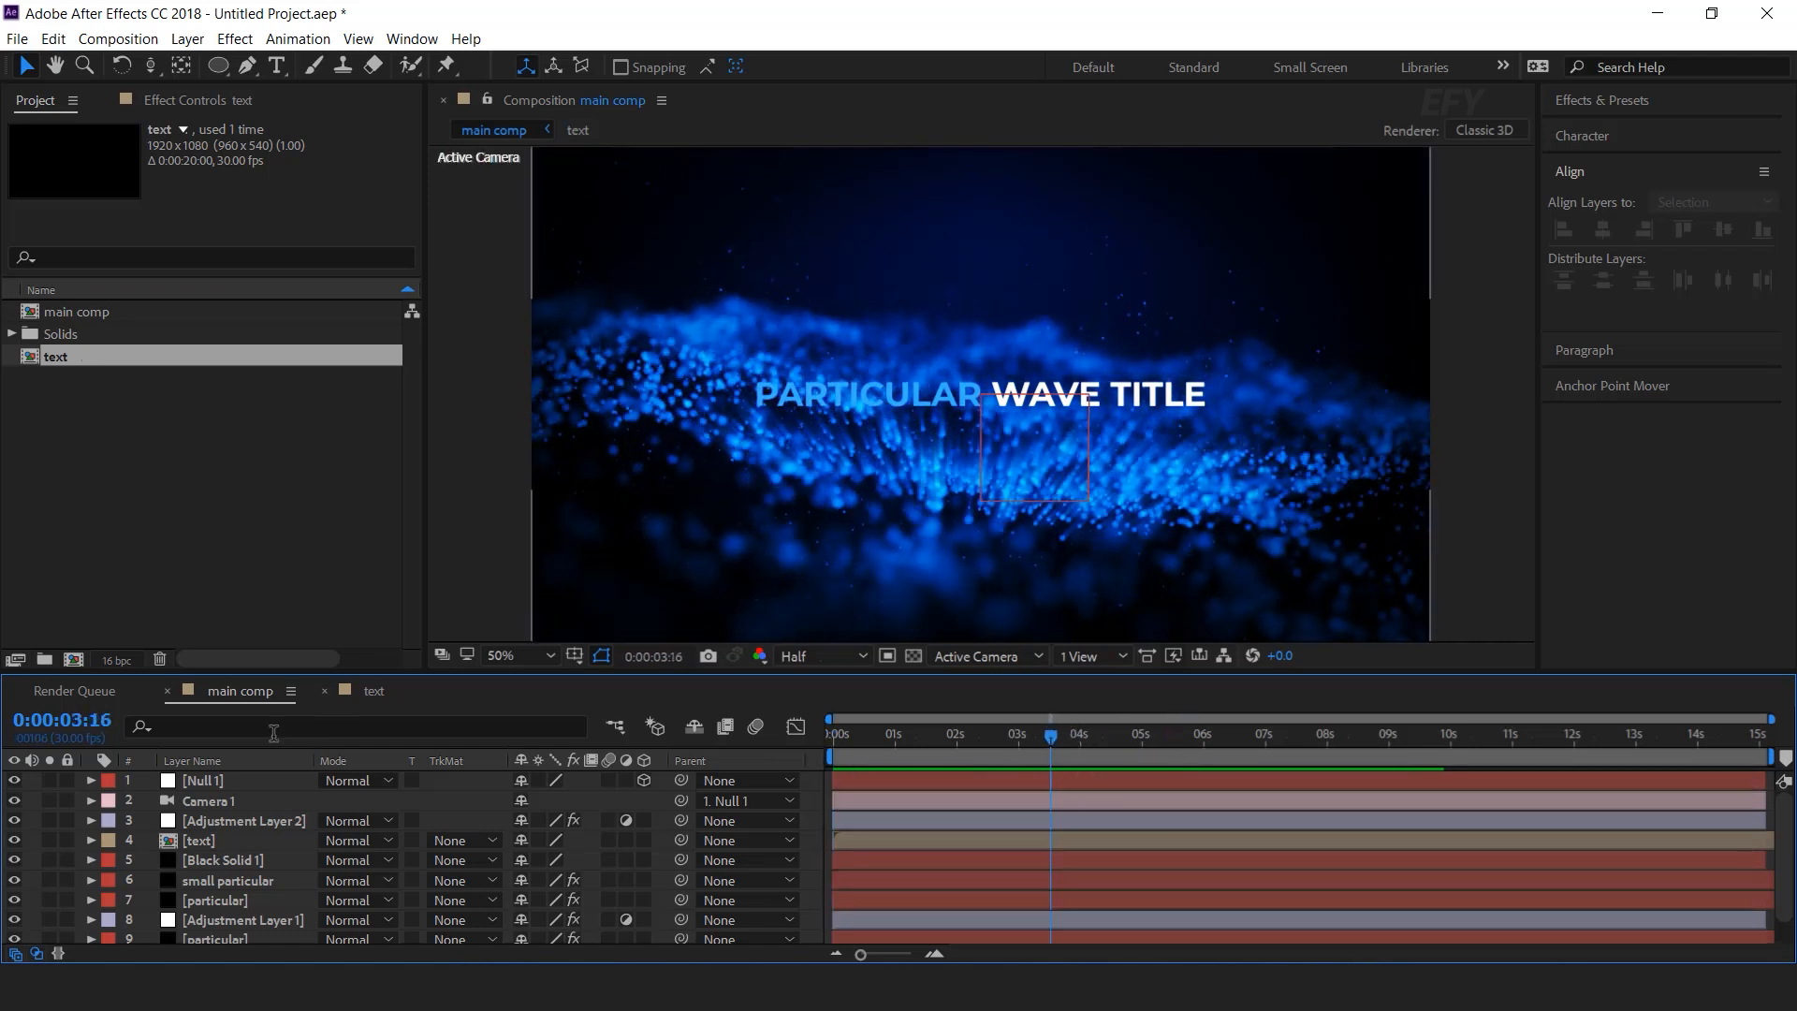
Recolor the word PARTICULAR in the text comp to a more cyan light blue and return to main comp
left_click(217, 839)
left_click(374, 691)
scroll(205, 801, "up", 2)
left_click(91, 781)
left_click(210, 783)
left_click(277, 68)
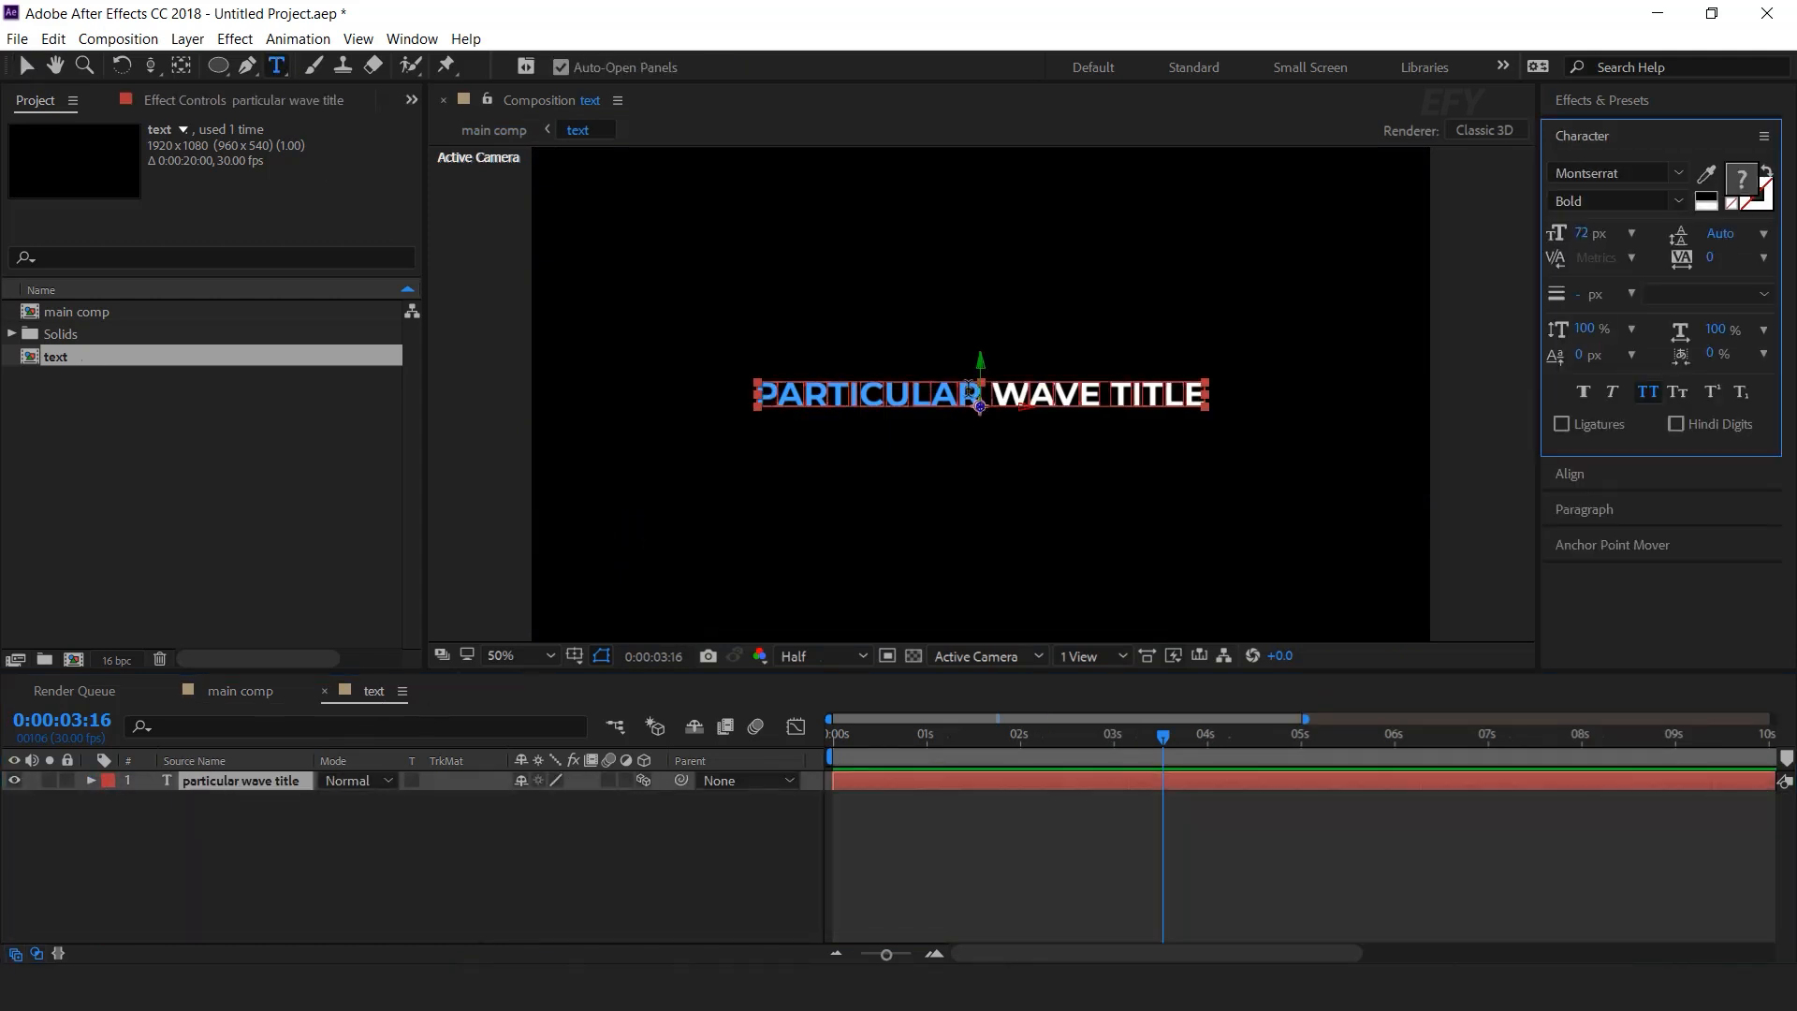
left_click_drag(981, 393, 757, 393)
left_click(1741, 178)
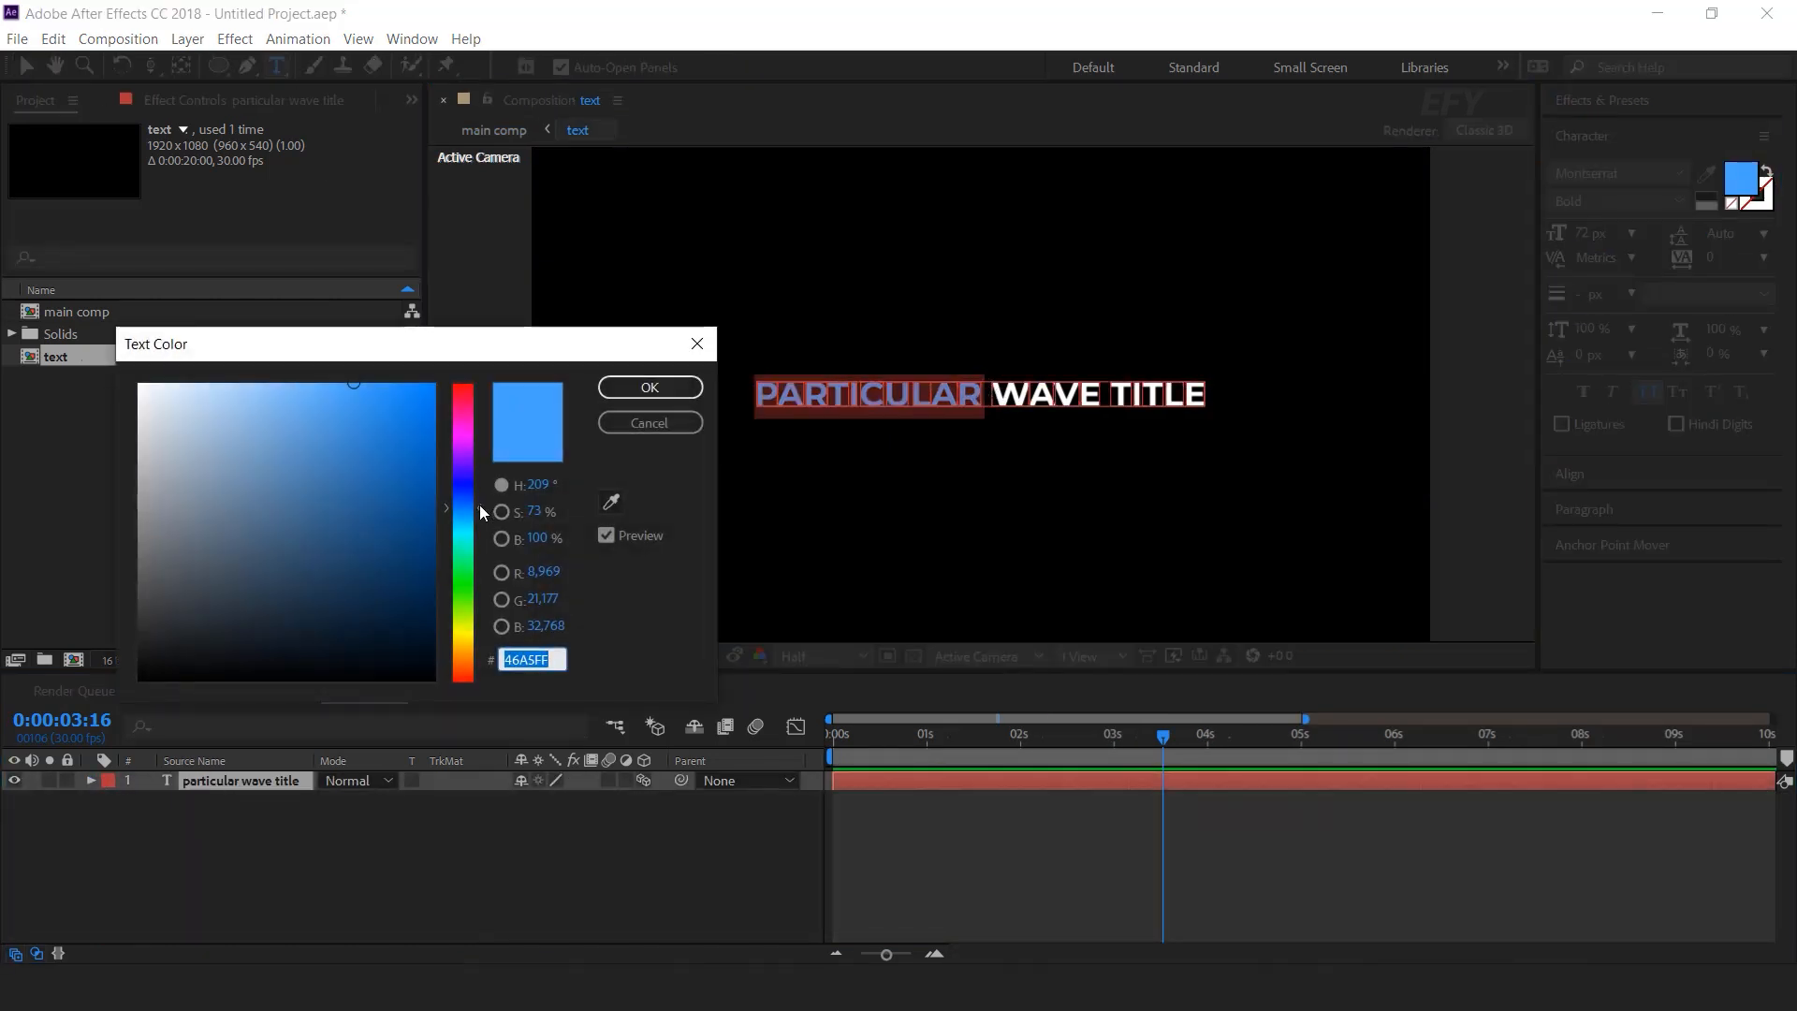
left_click_drag(480, 503, 480, 518)
key("Return")
left_click(225, 690)
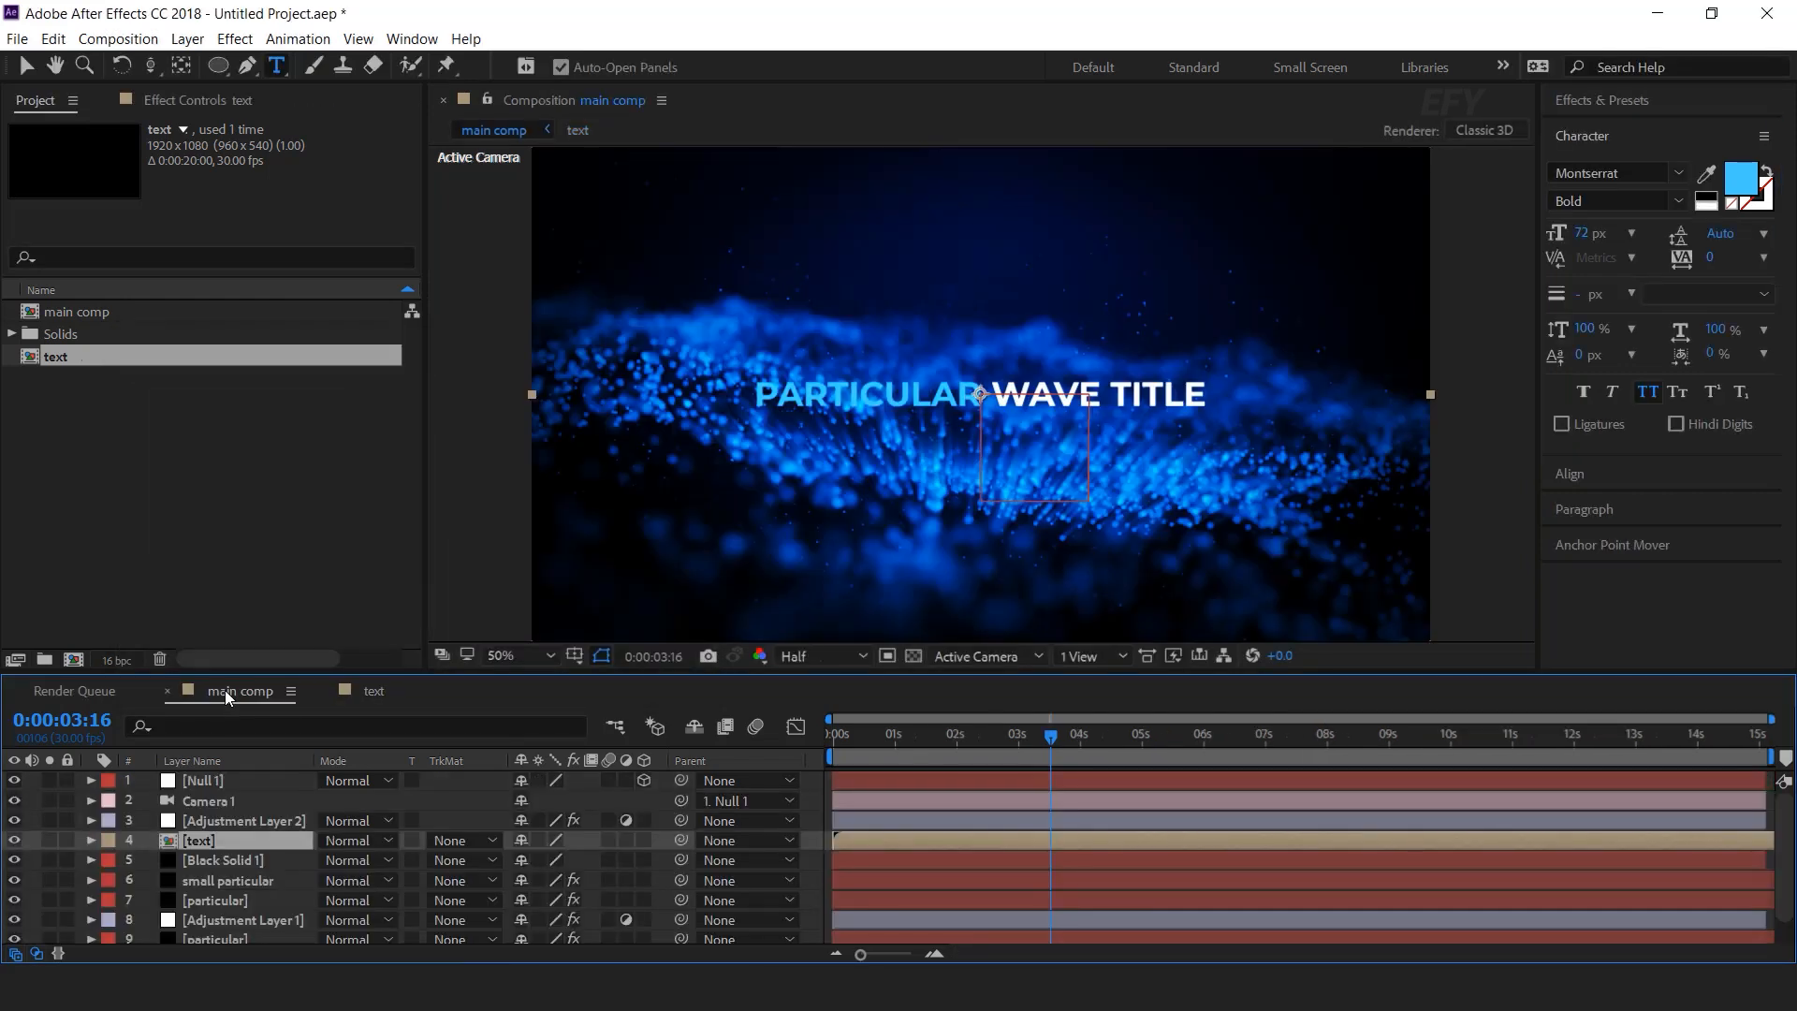
Add a new adjustment layer above all layers in main comp and apply Camera Lens Blur to it
left_click(816, 839)
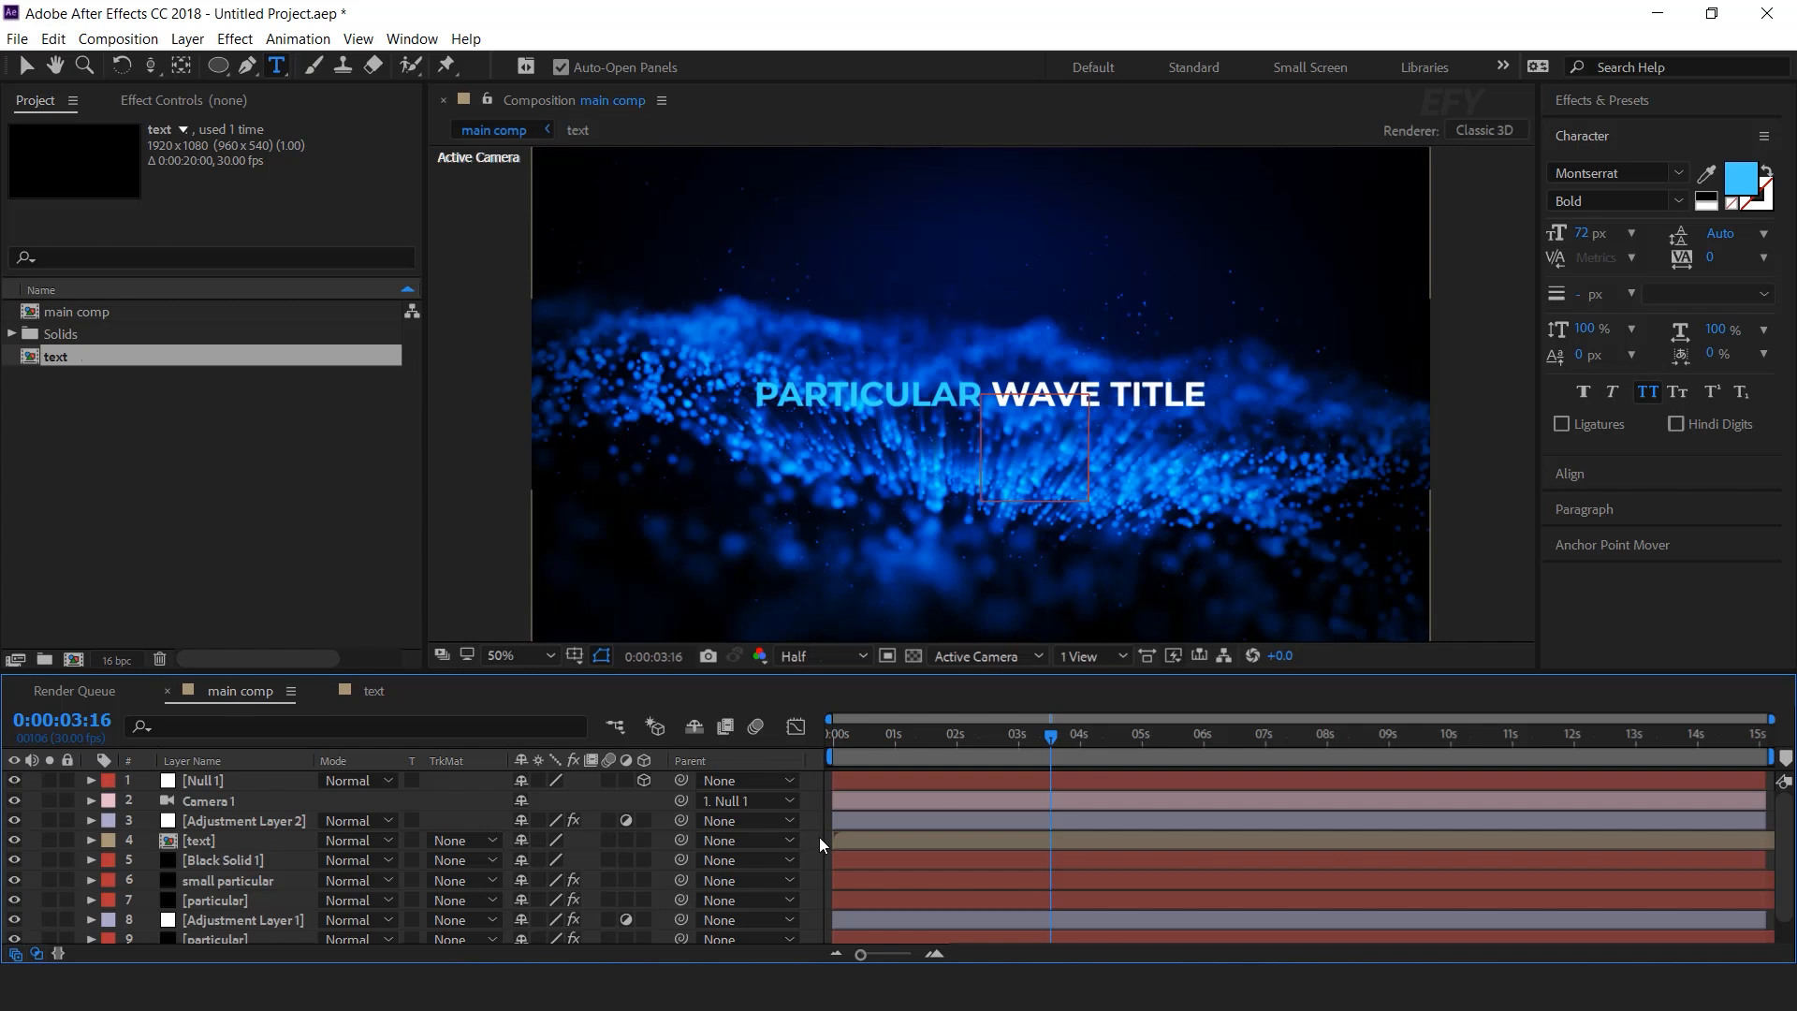
right_click(818, 837)
mouse_move(899, 615)
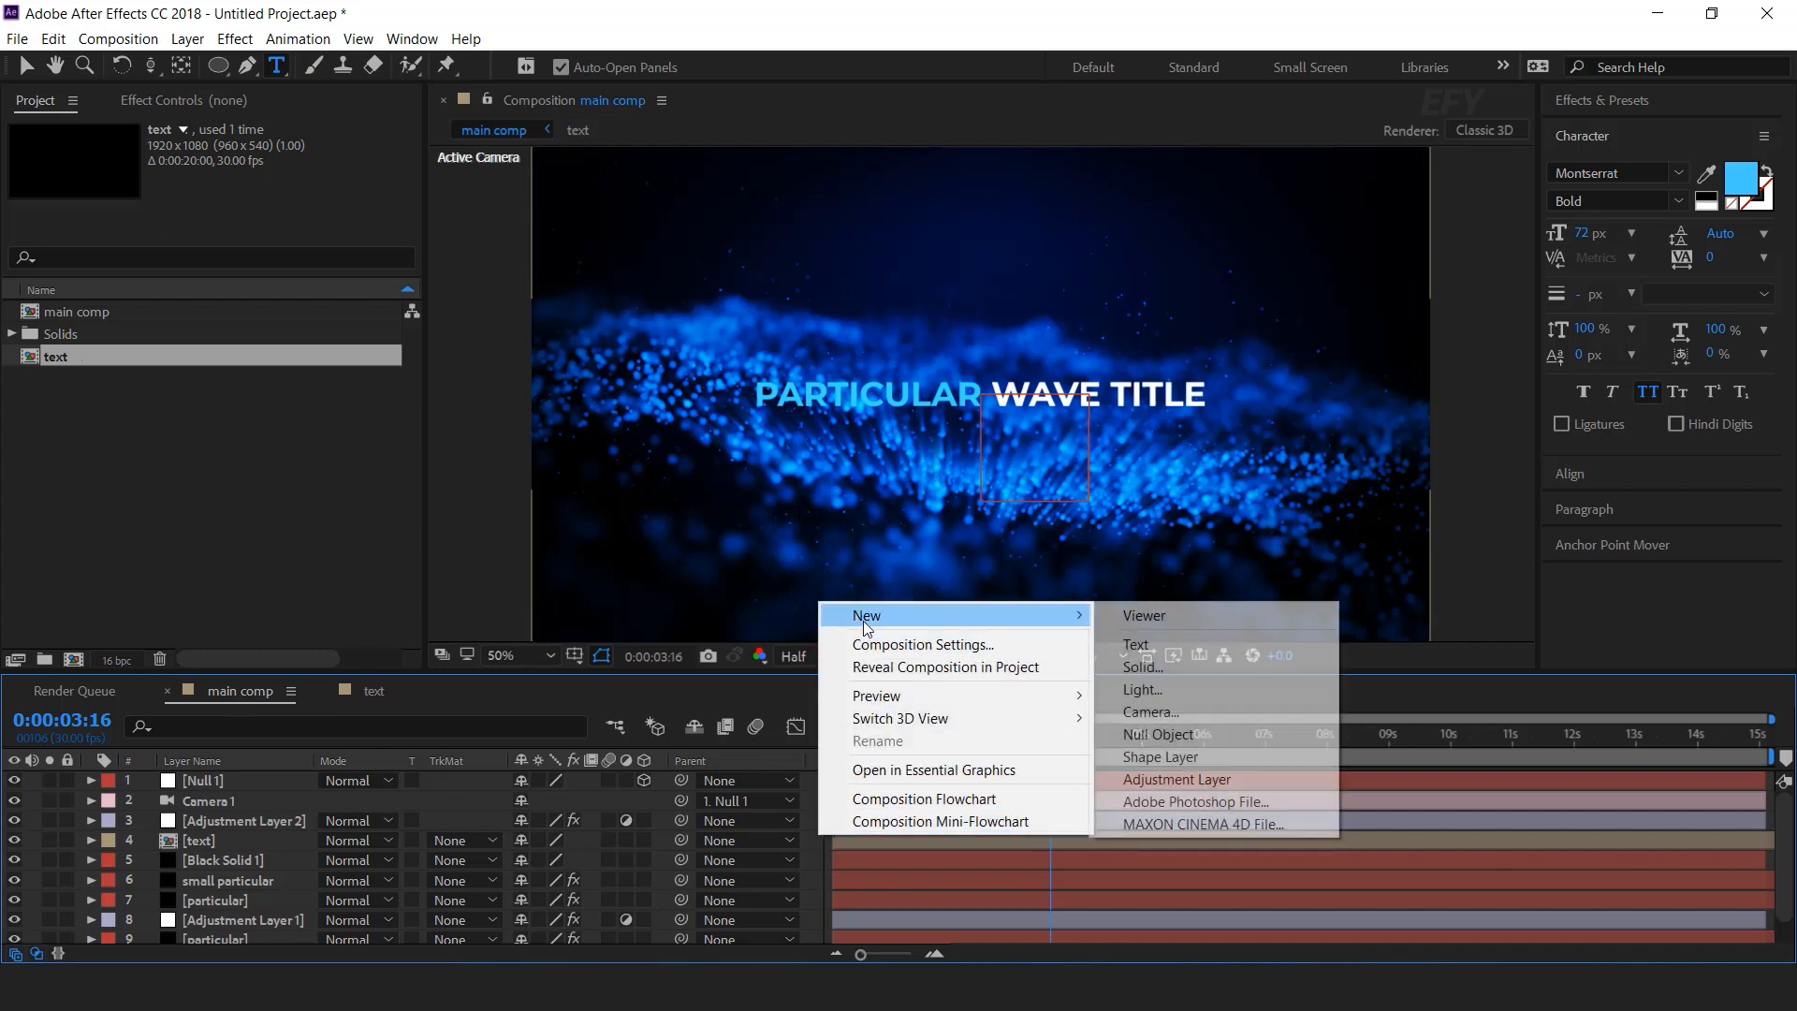
left_click(1192, 784)
key("ctrl+space")
type("ca")
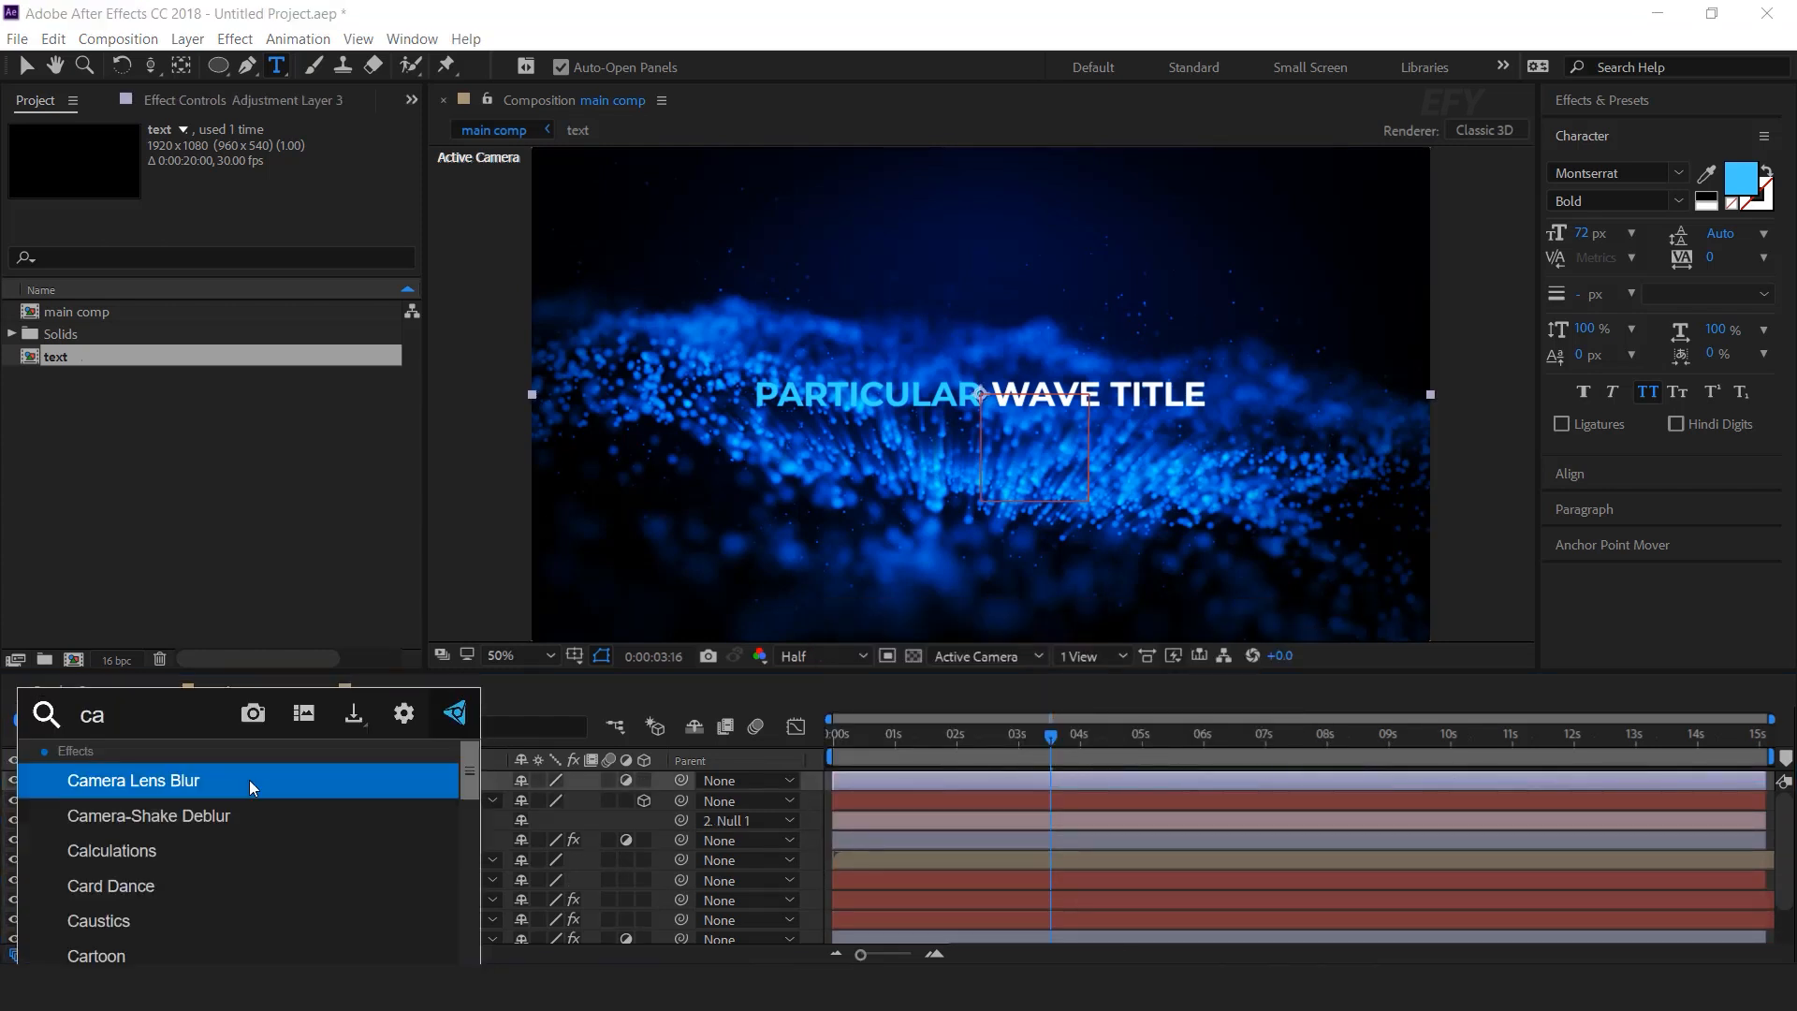
left_click(249, 779)
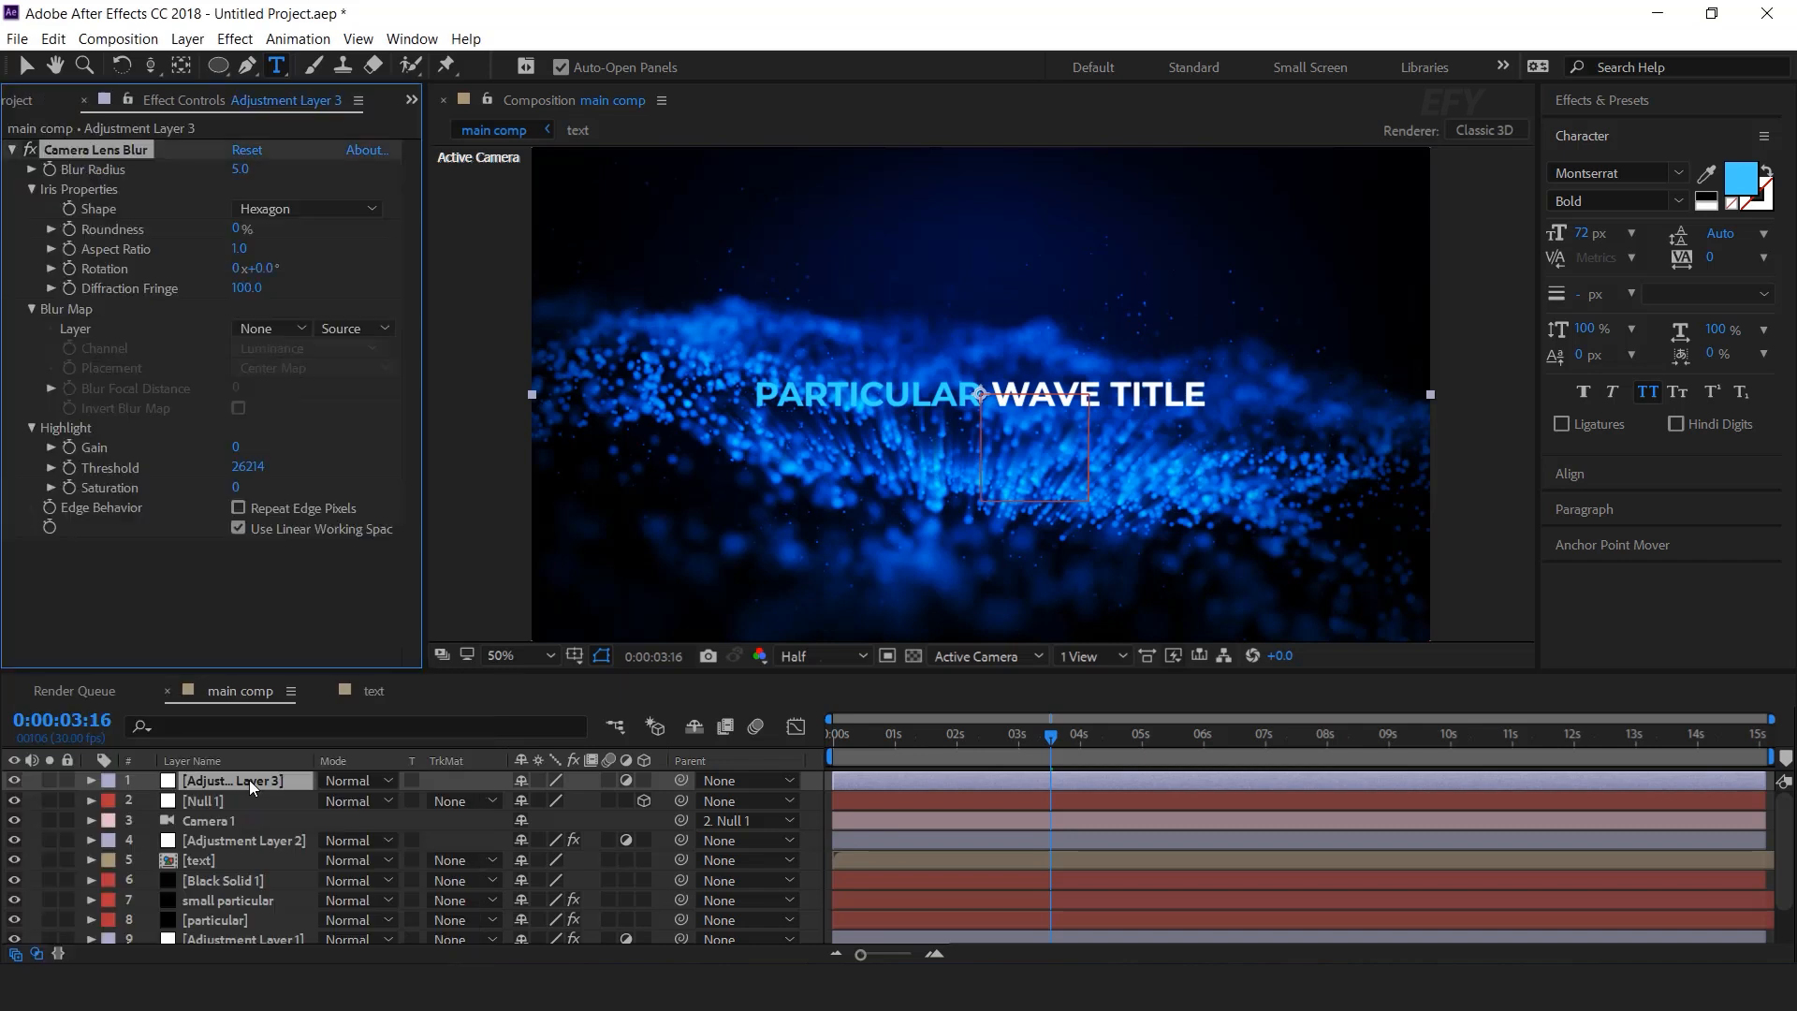
Keyframe the new adjustment layer's Camera Lens Blur radius at 100 at 0:00:00:00
key("v")
left_click_drag(949, 735, 775, 738)
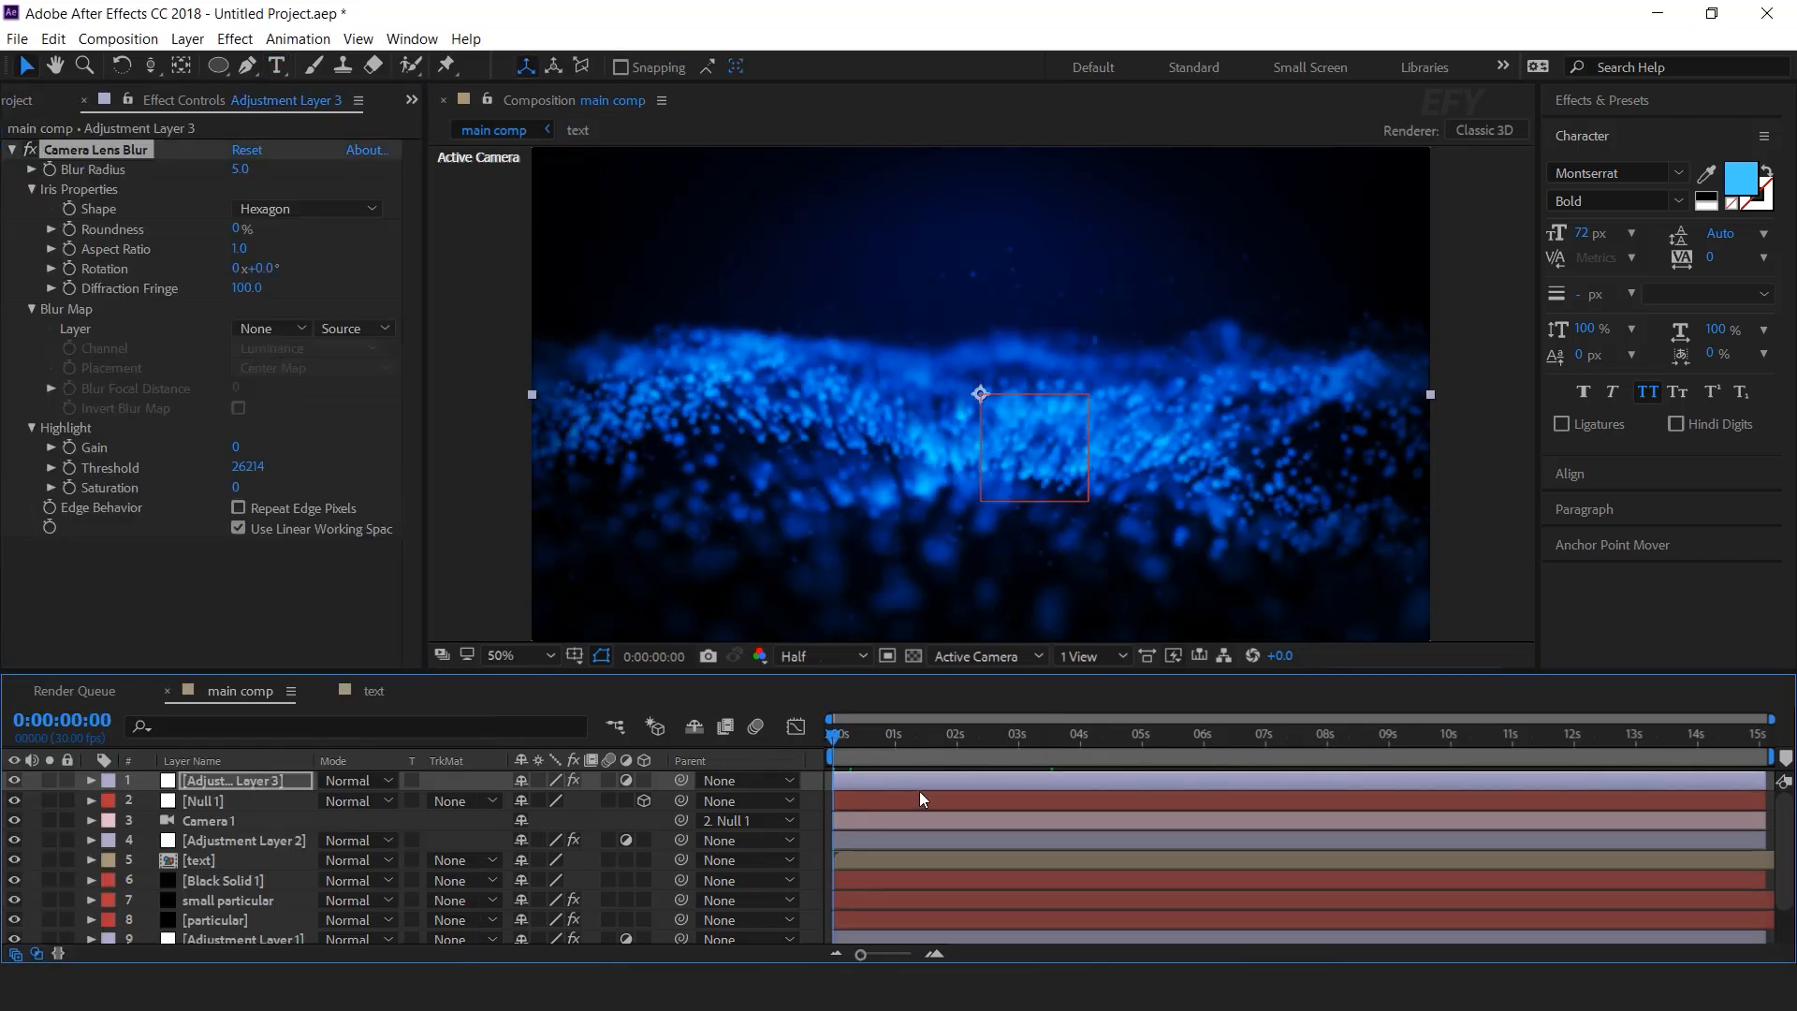
left_click(53, 166)
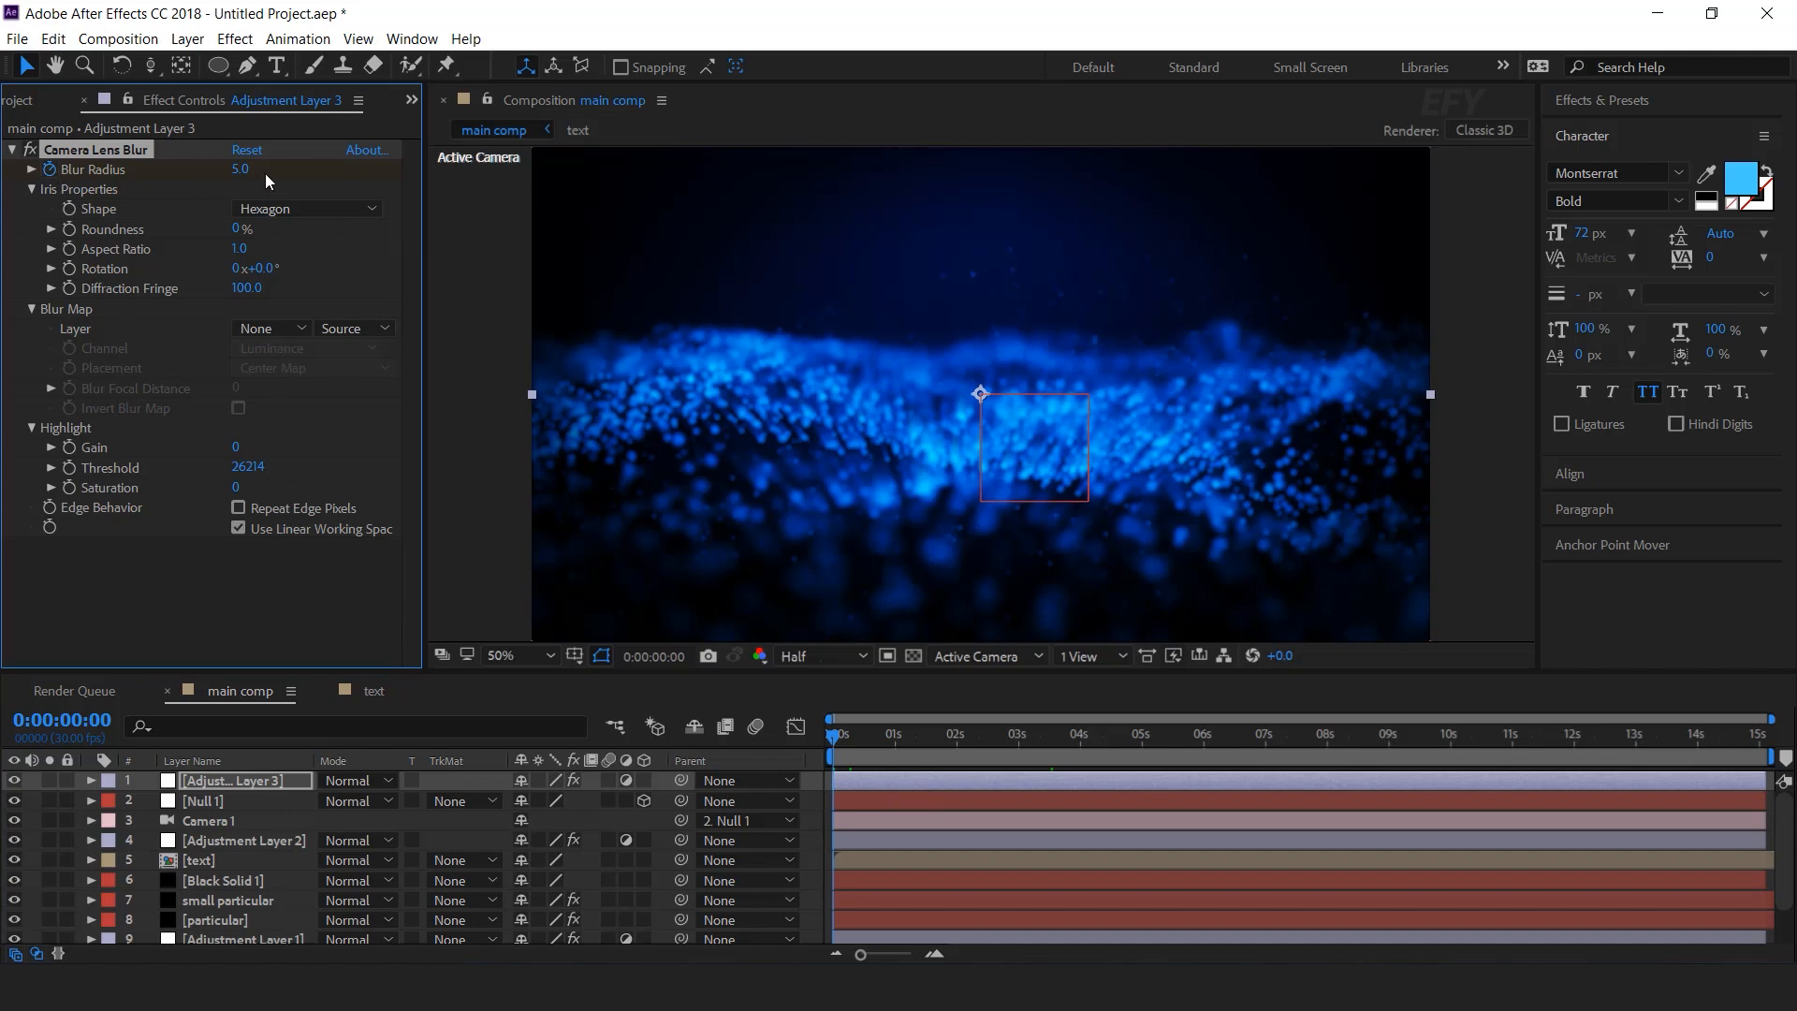
type("100")
key("Return")
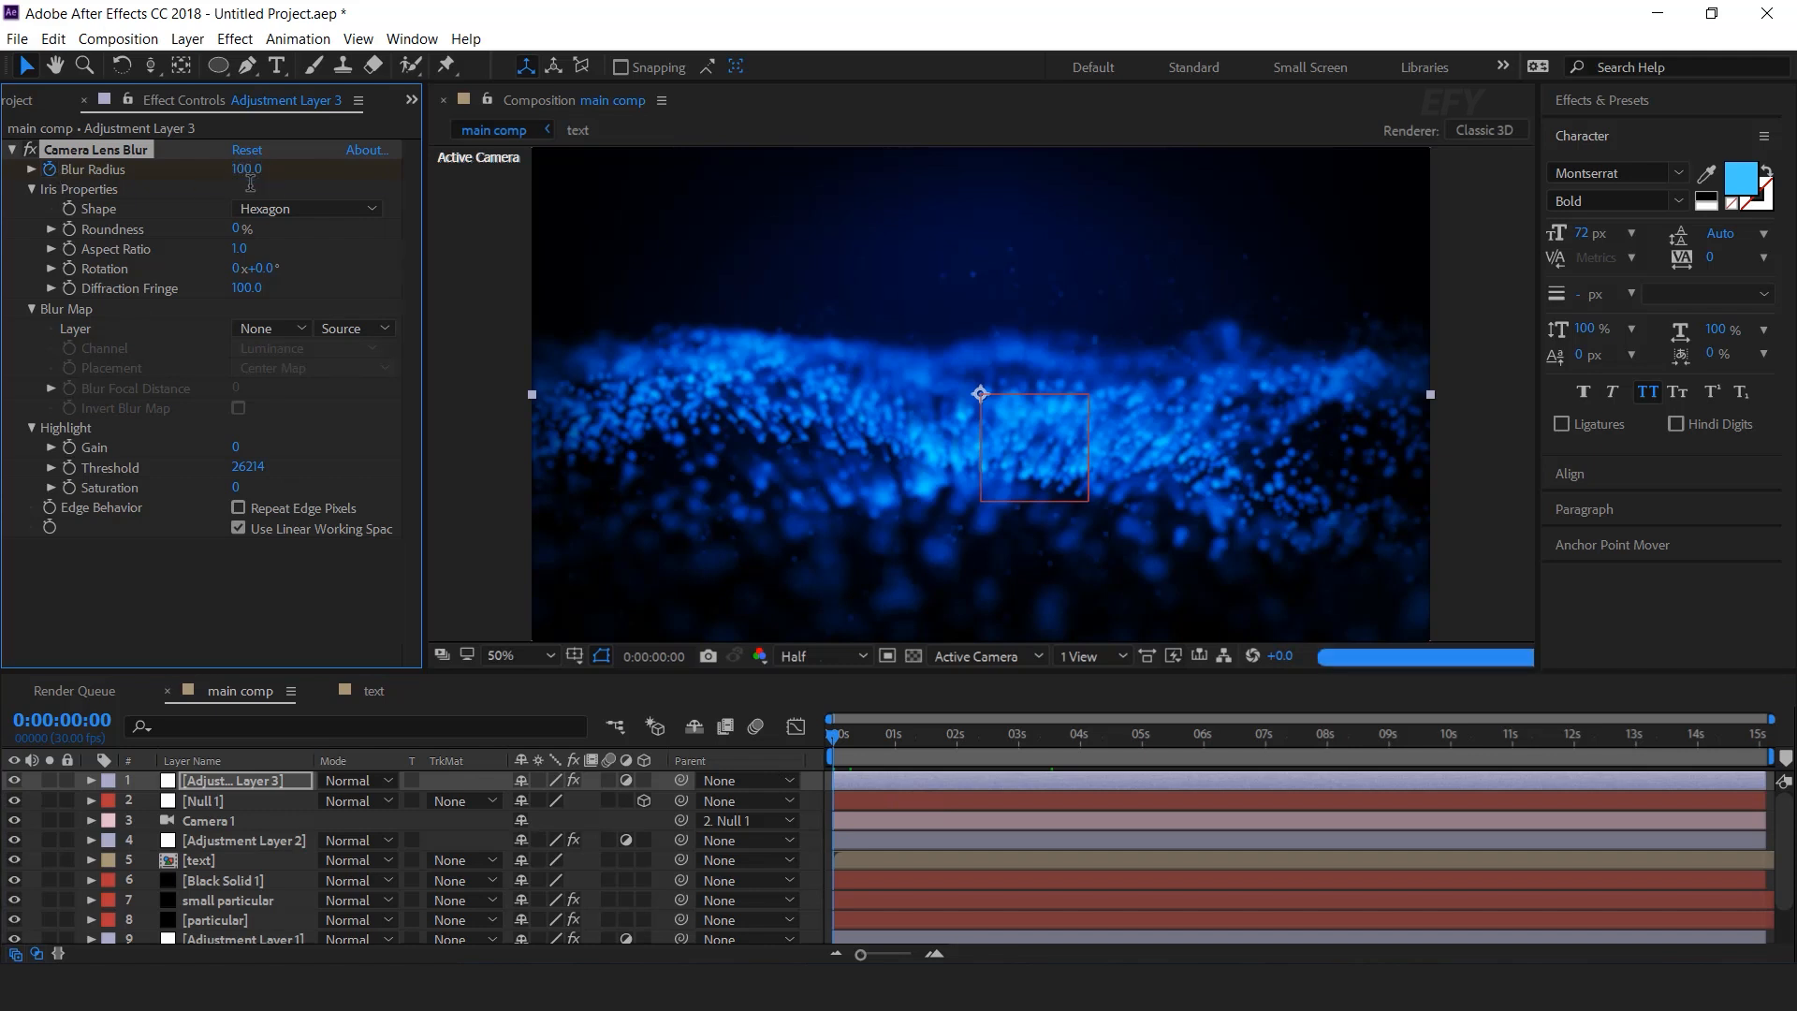
Set the Blur Radius to 0 at 0:00:01:01 and enable Repeat Edge Pixels
left_click(896, 747)
left_click(249, 169)
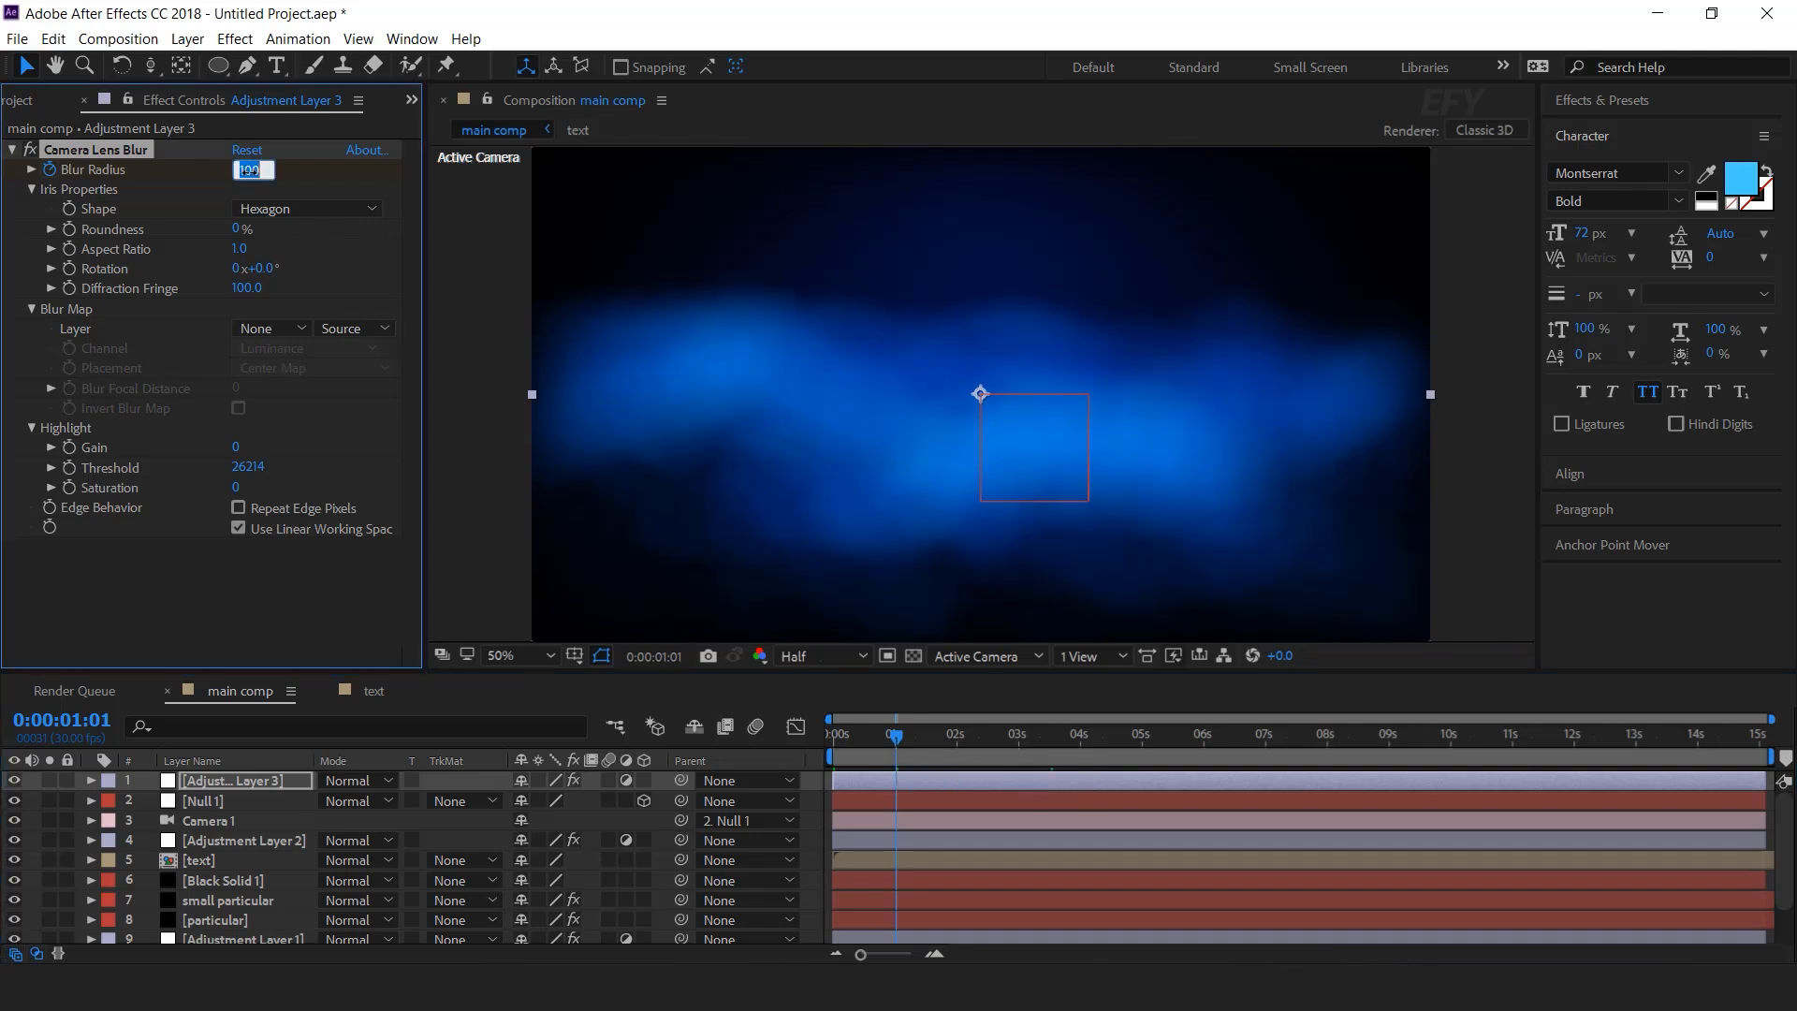
type("0")
key("Return")
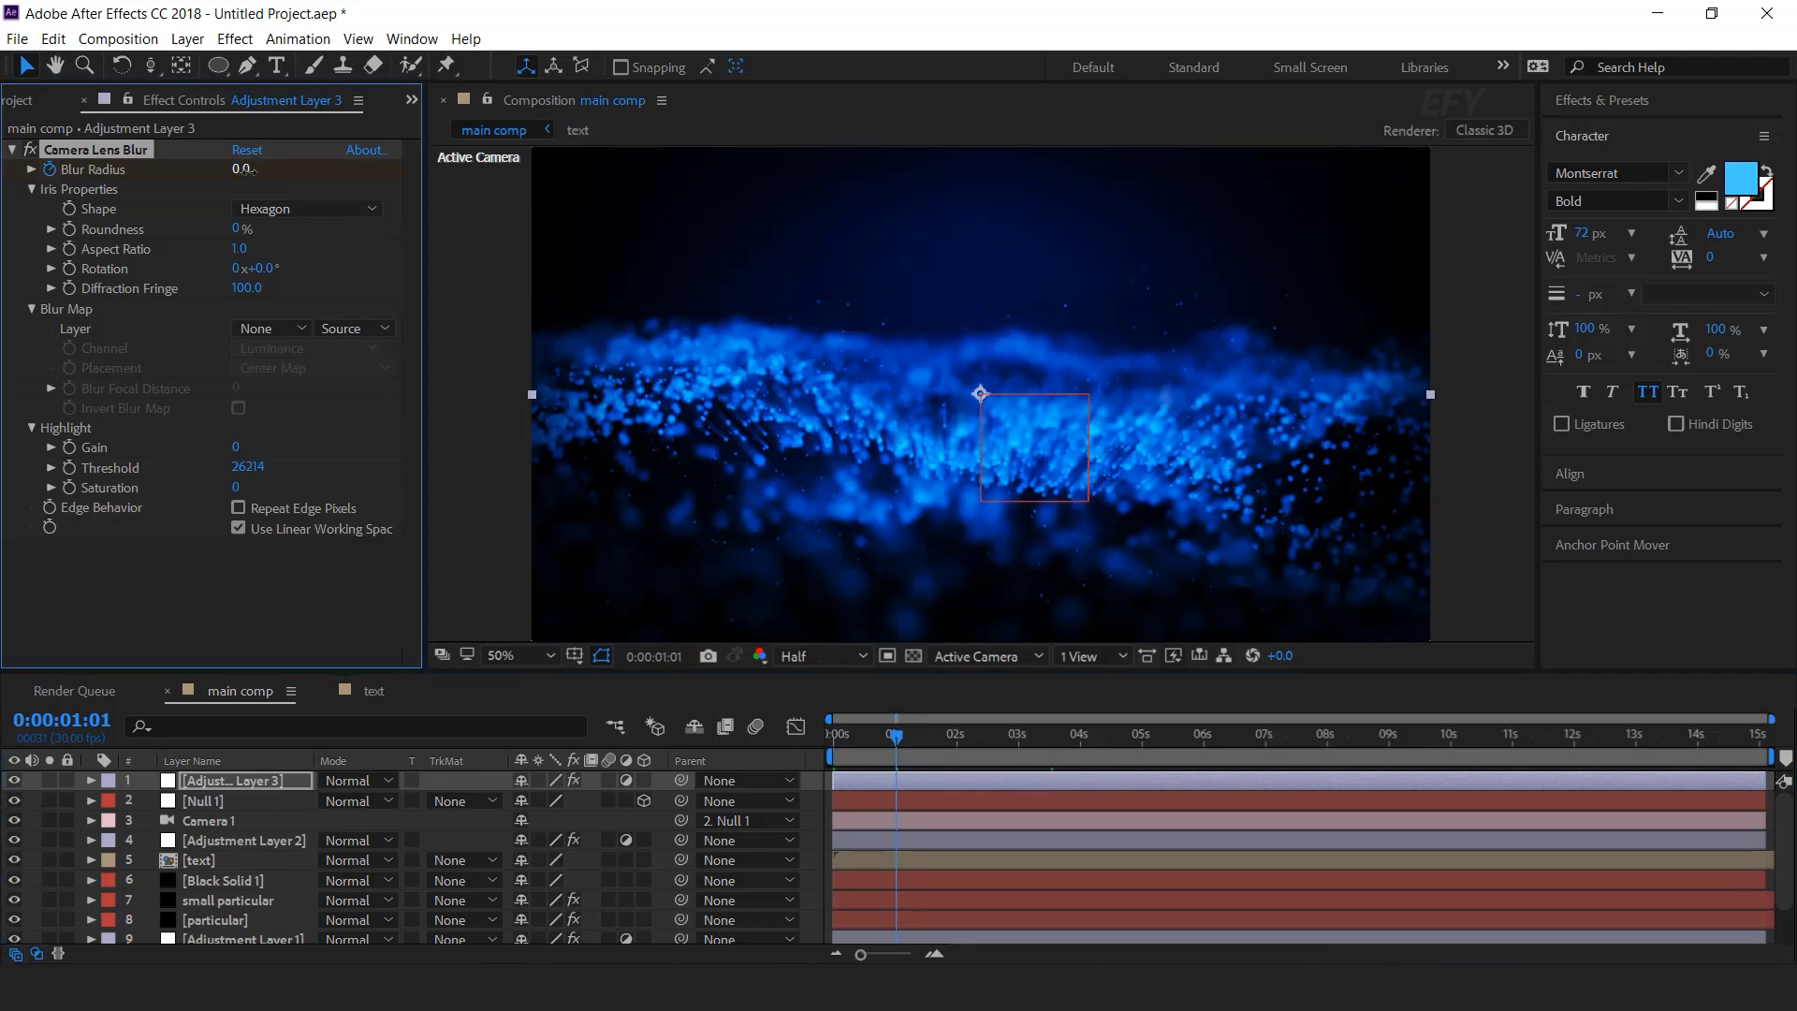
left_click(237, 508)
Add a Blur Radius keyframe holding 0 at 0:00:05:02 and set the radius to 100 at 0:00:06:01
key("u")
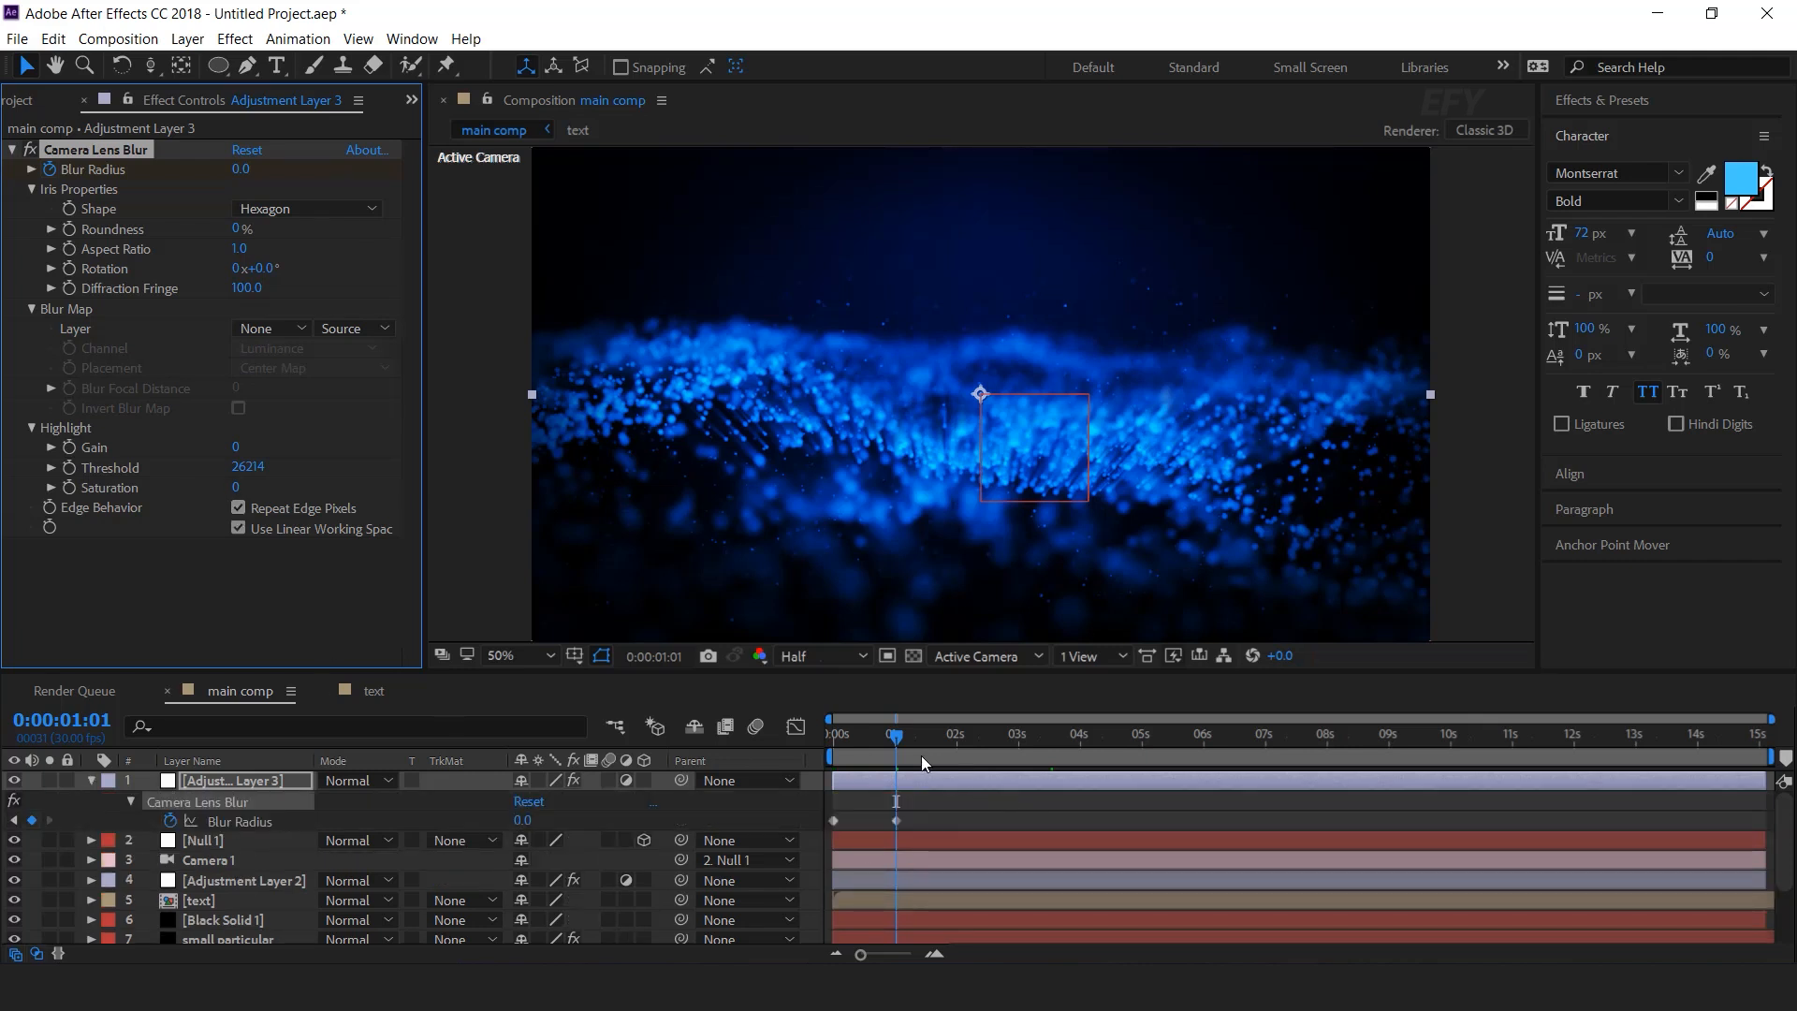
left_click_drag(925, 738, 1142, 755)
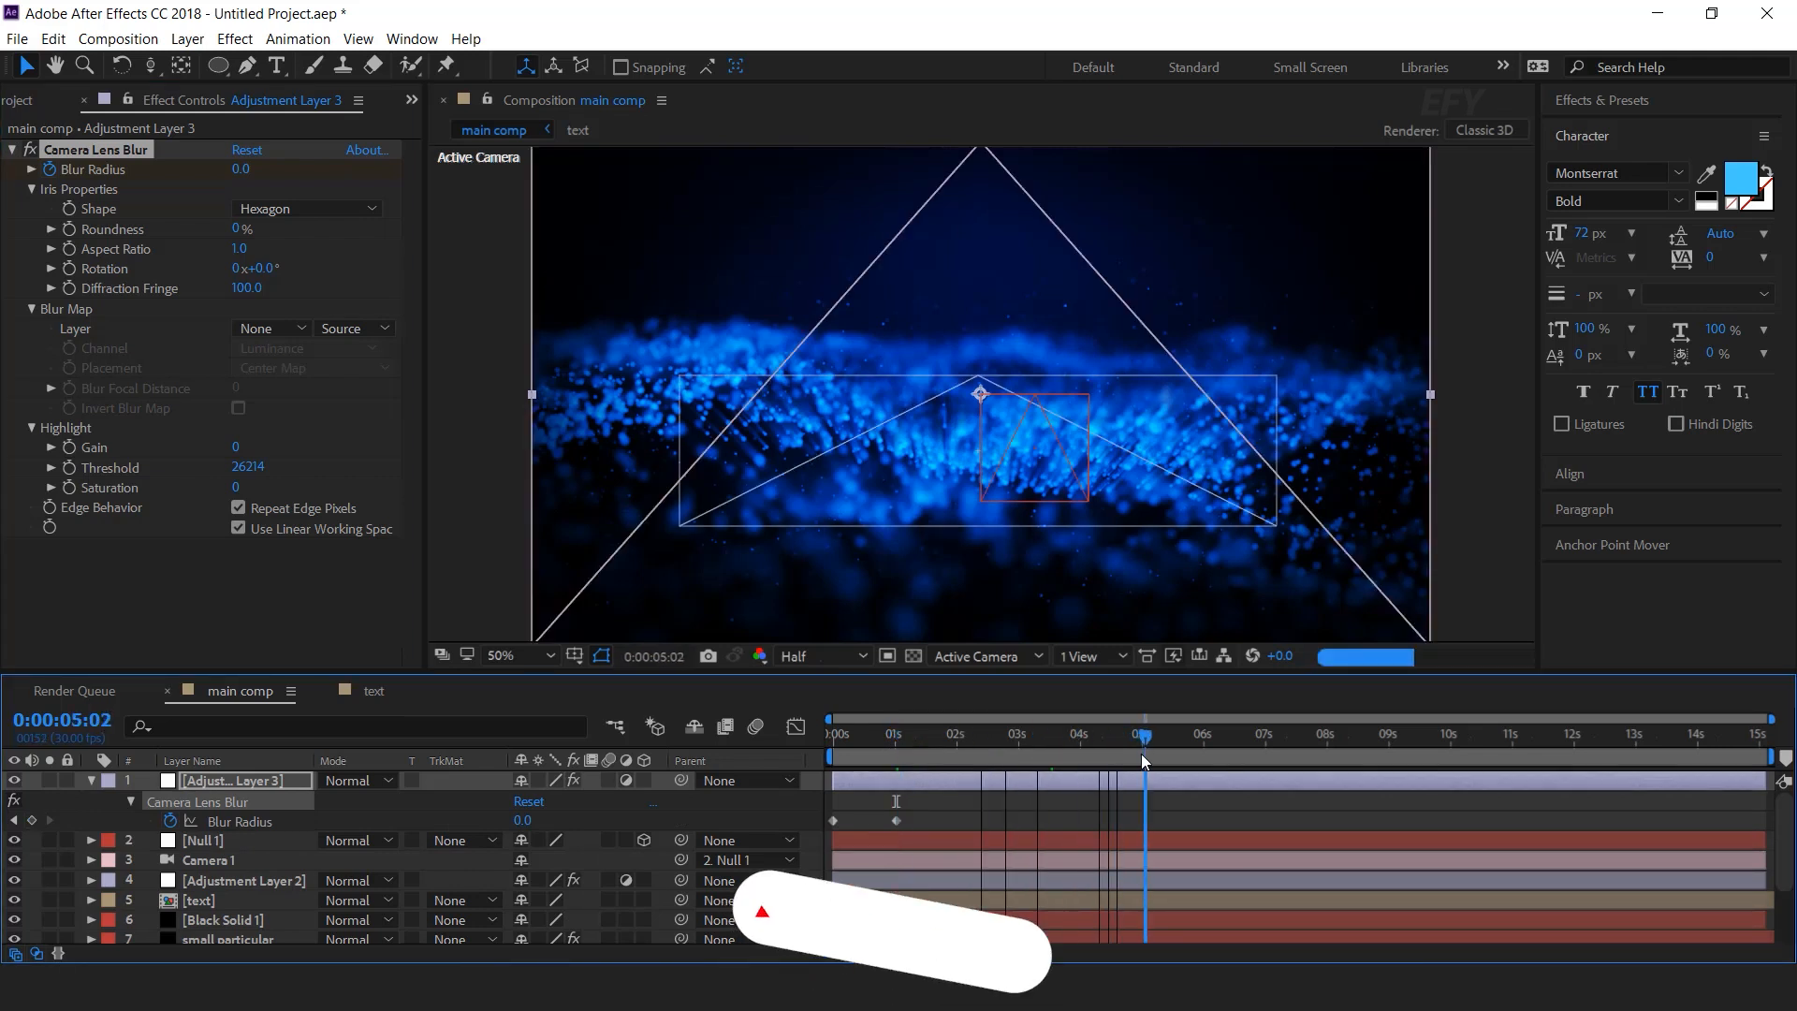
left_click(33, 821)
left_click_drag(1150, 744, 1212, 742)
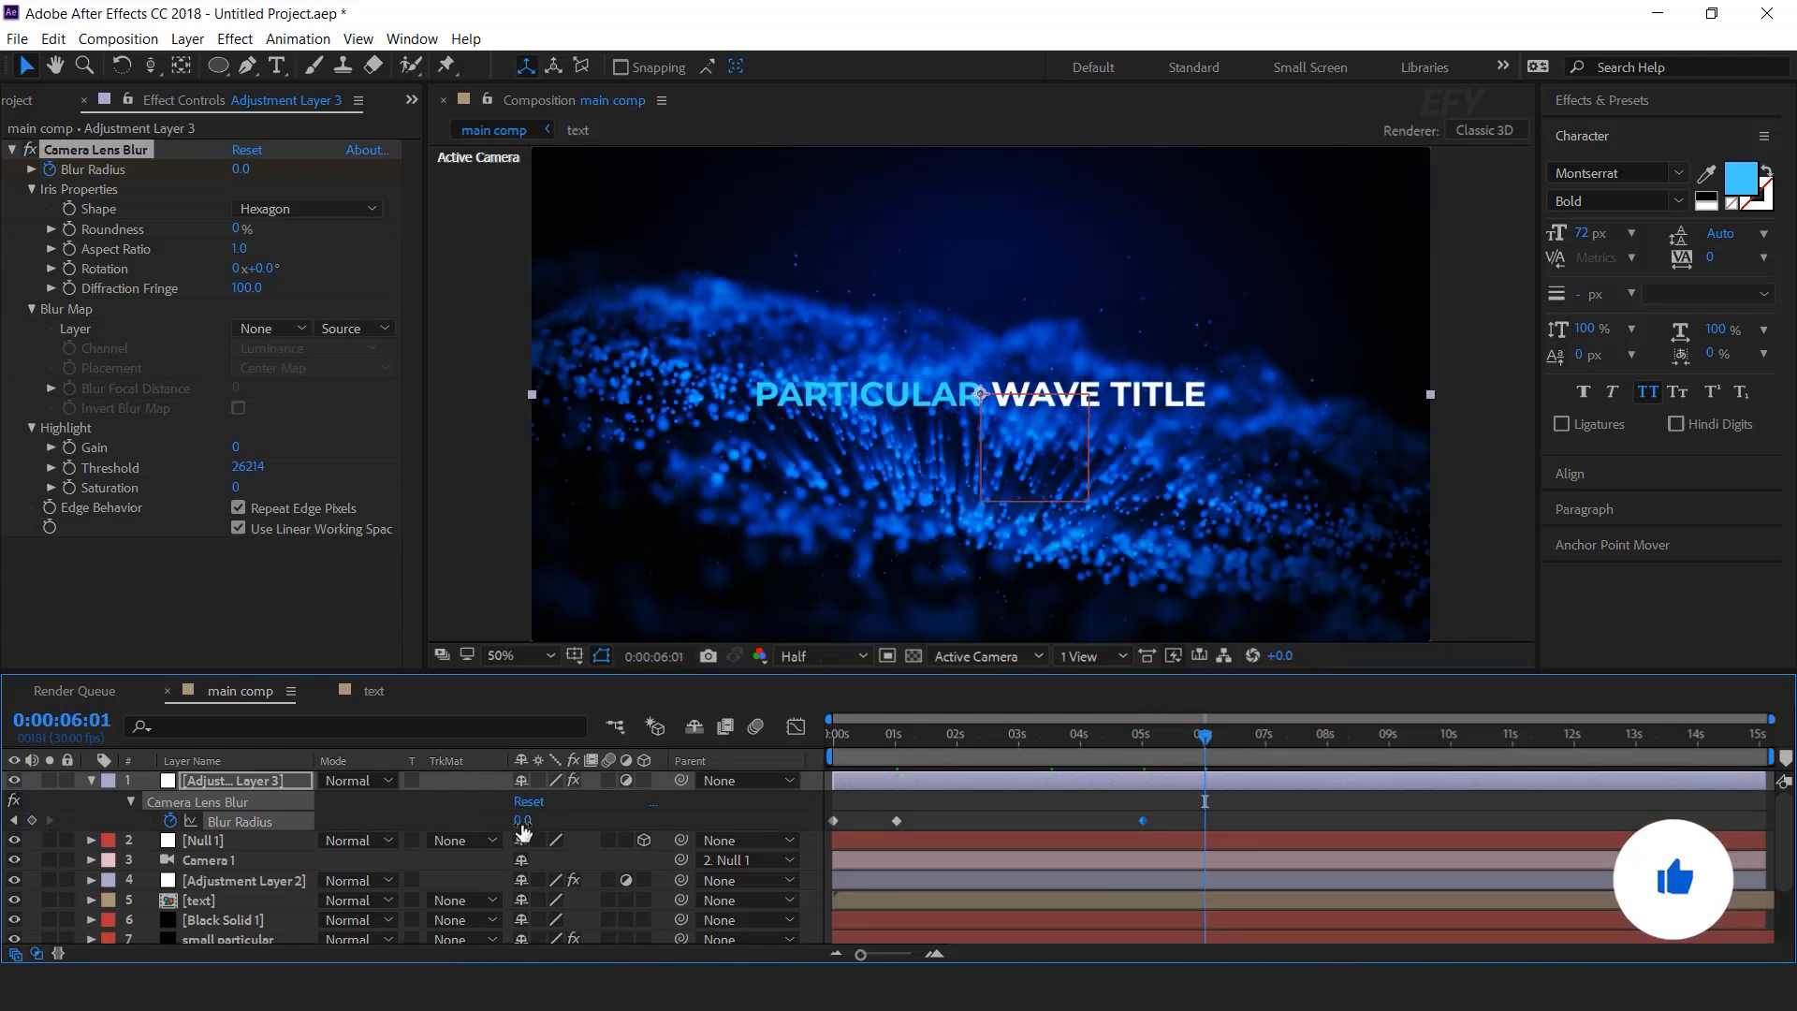
left_click(521, 820)
type("1")
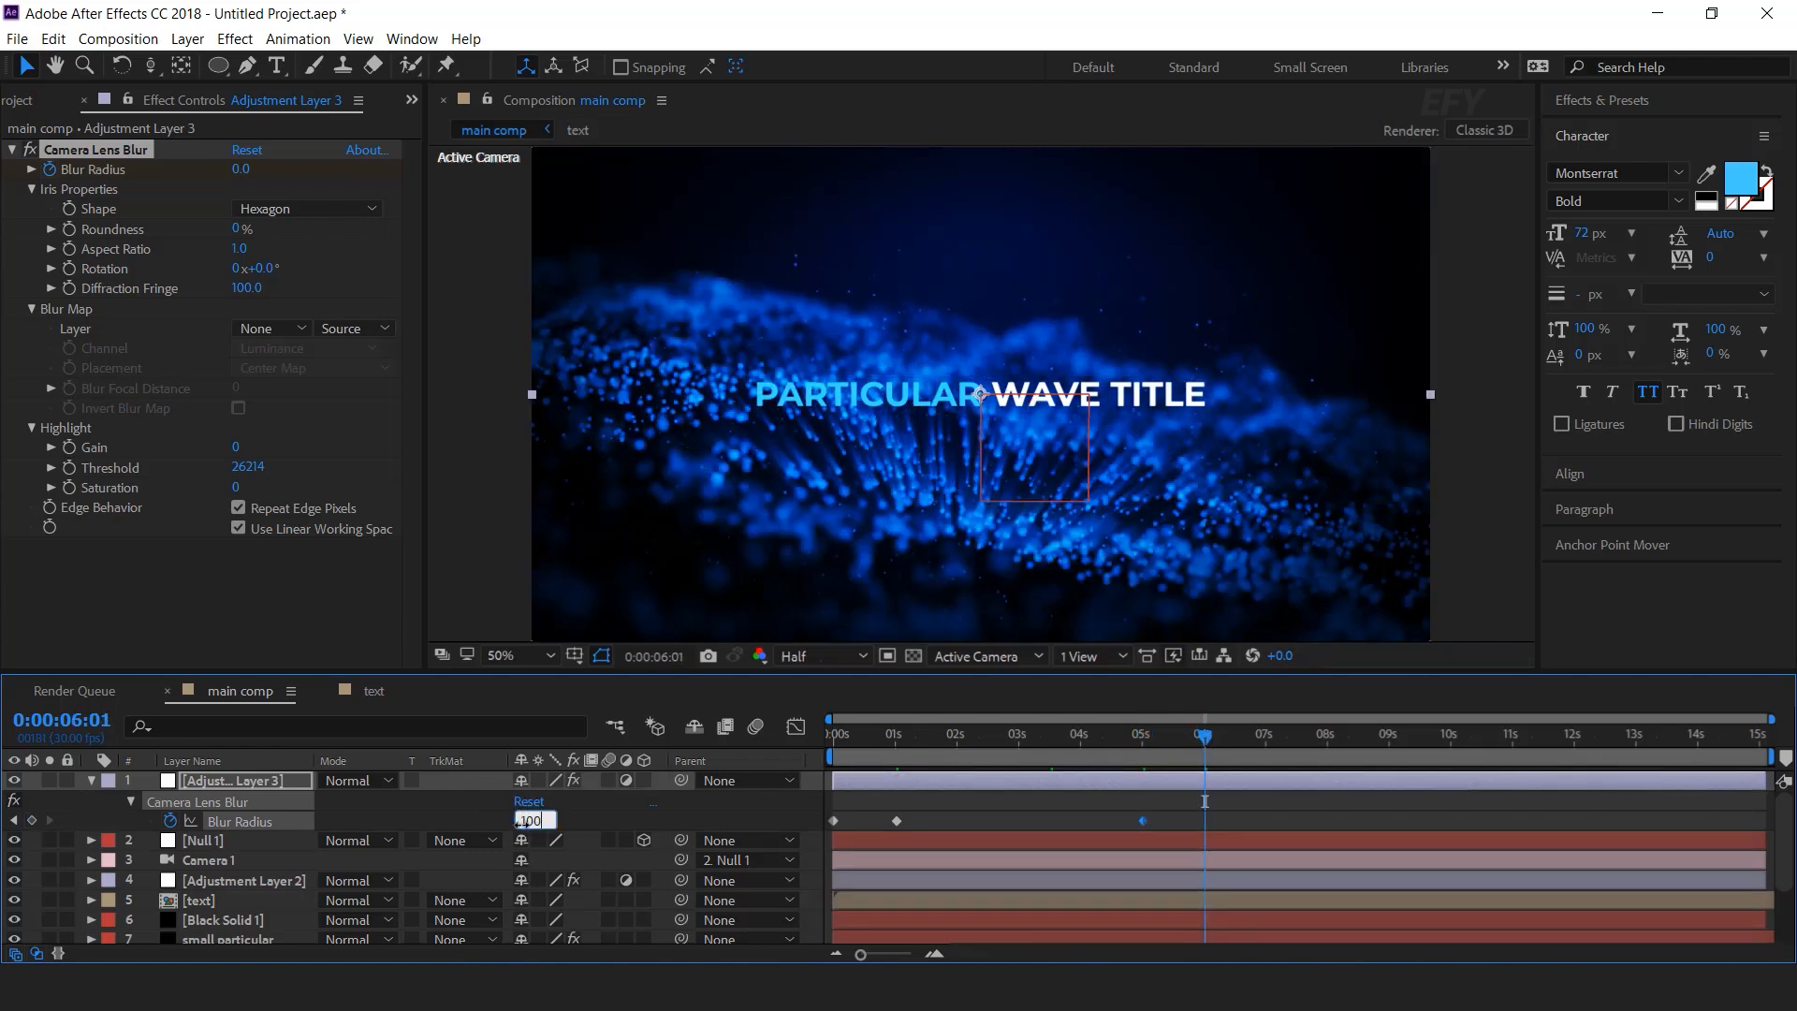
type("00")
key("Return")
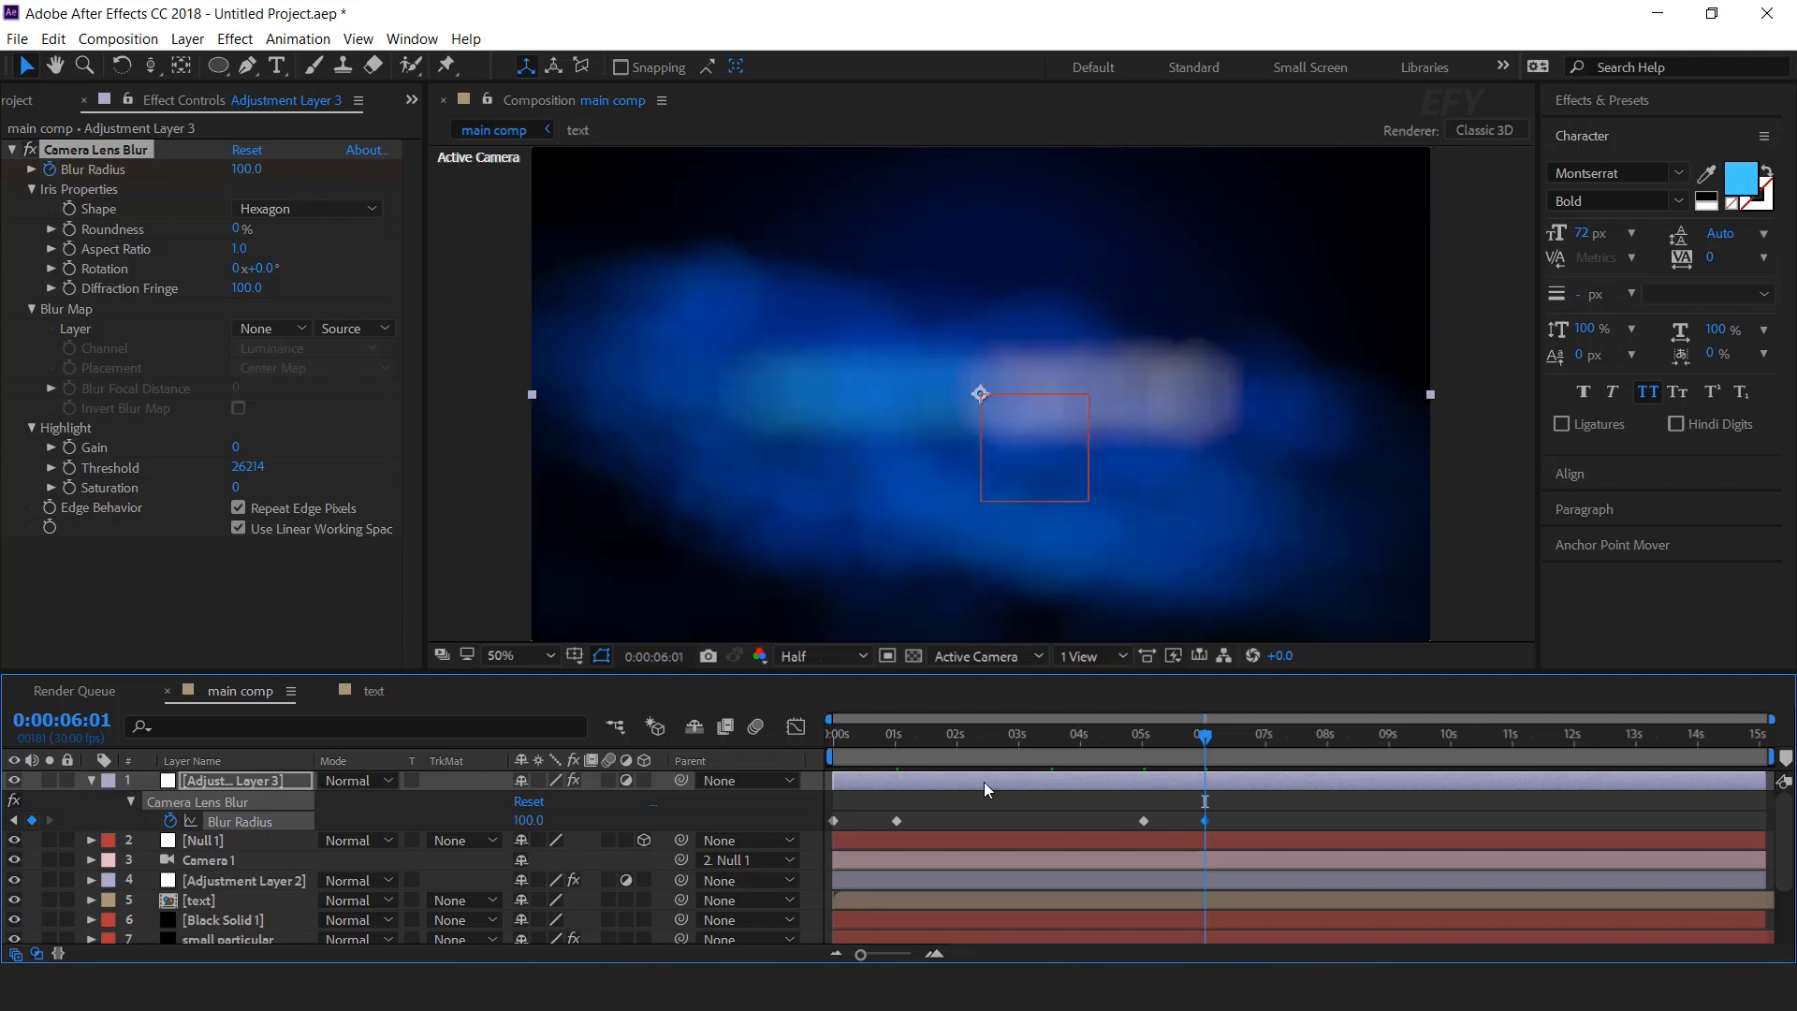
Play back the main comp from its start and check the blur around 0:00:05:28 and 0:00:04:10
key("Home")
key("space")
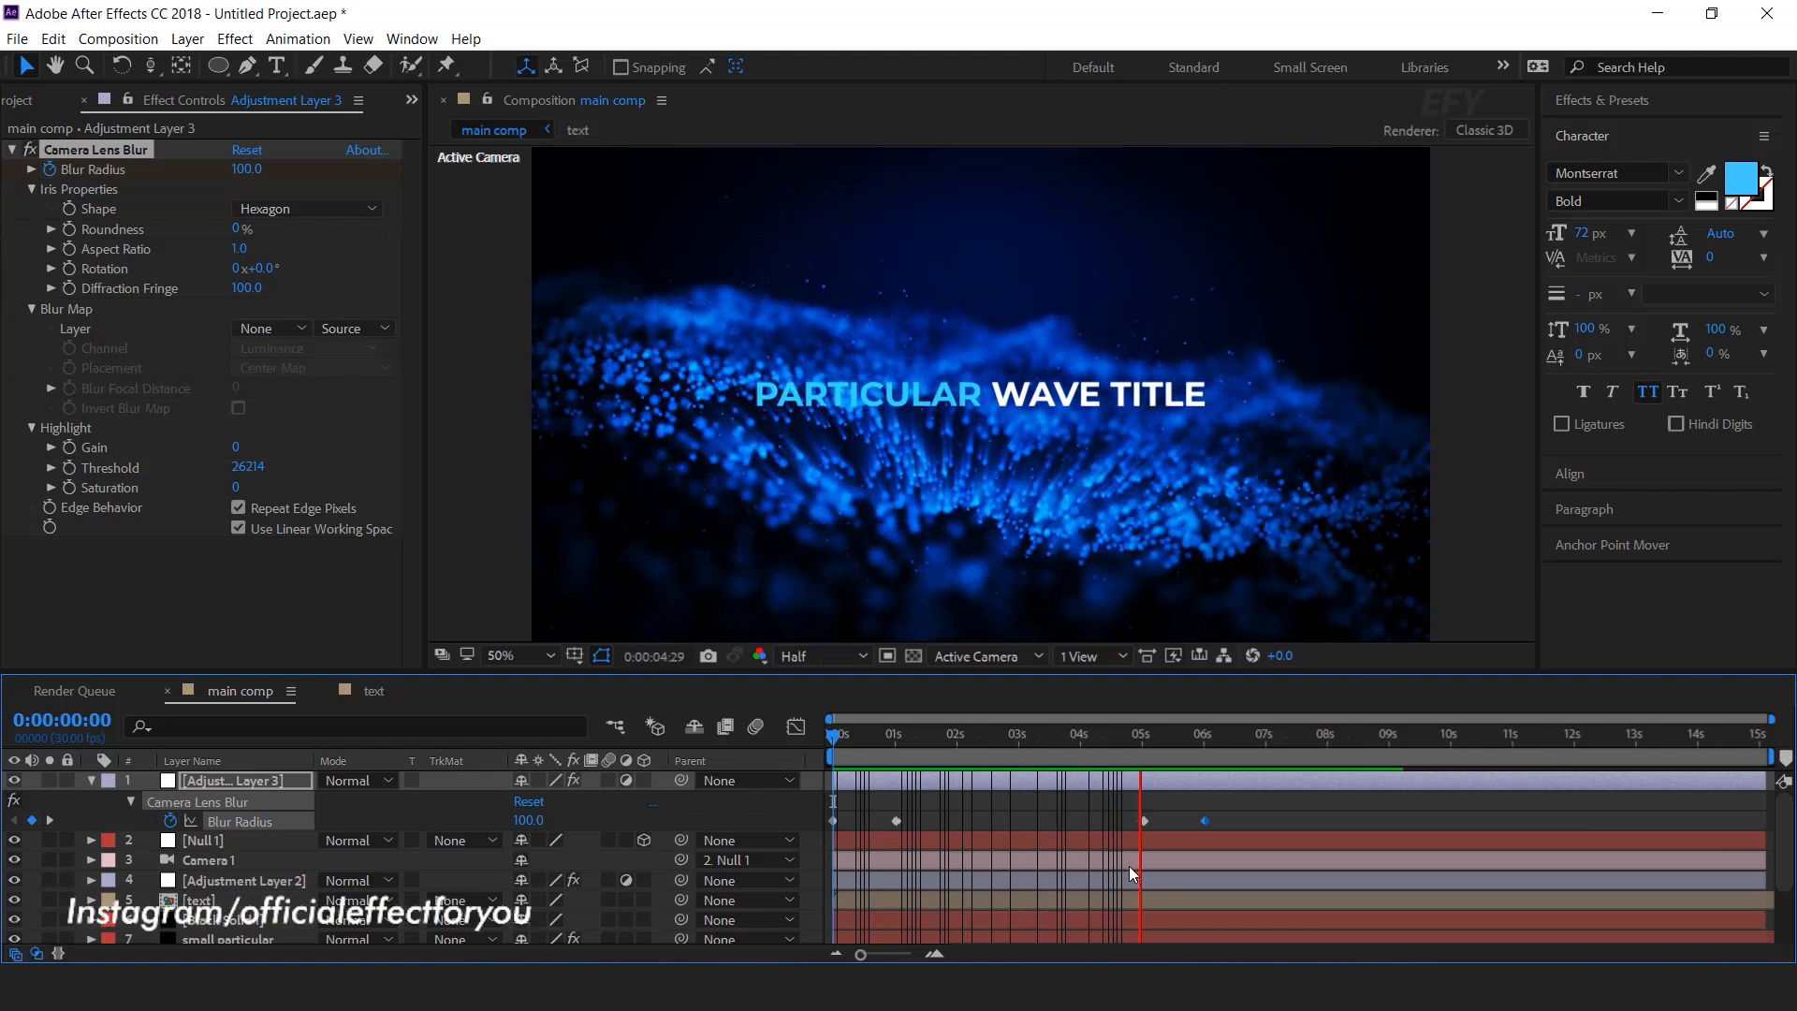
left_click(1199, 743)
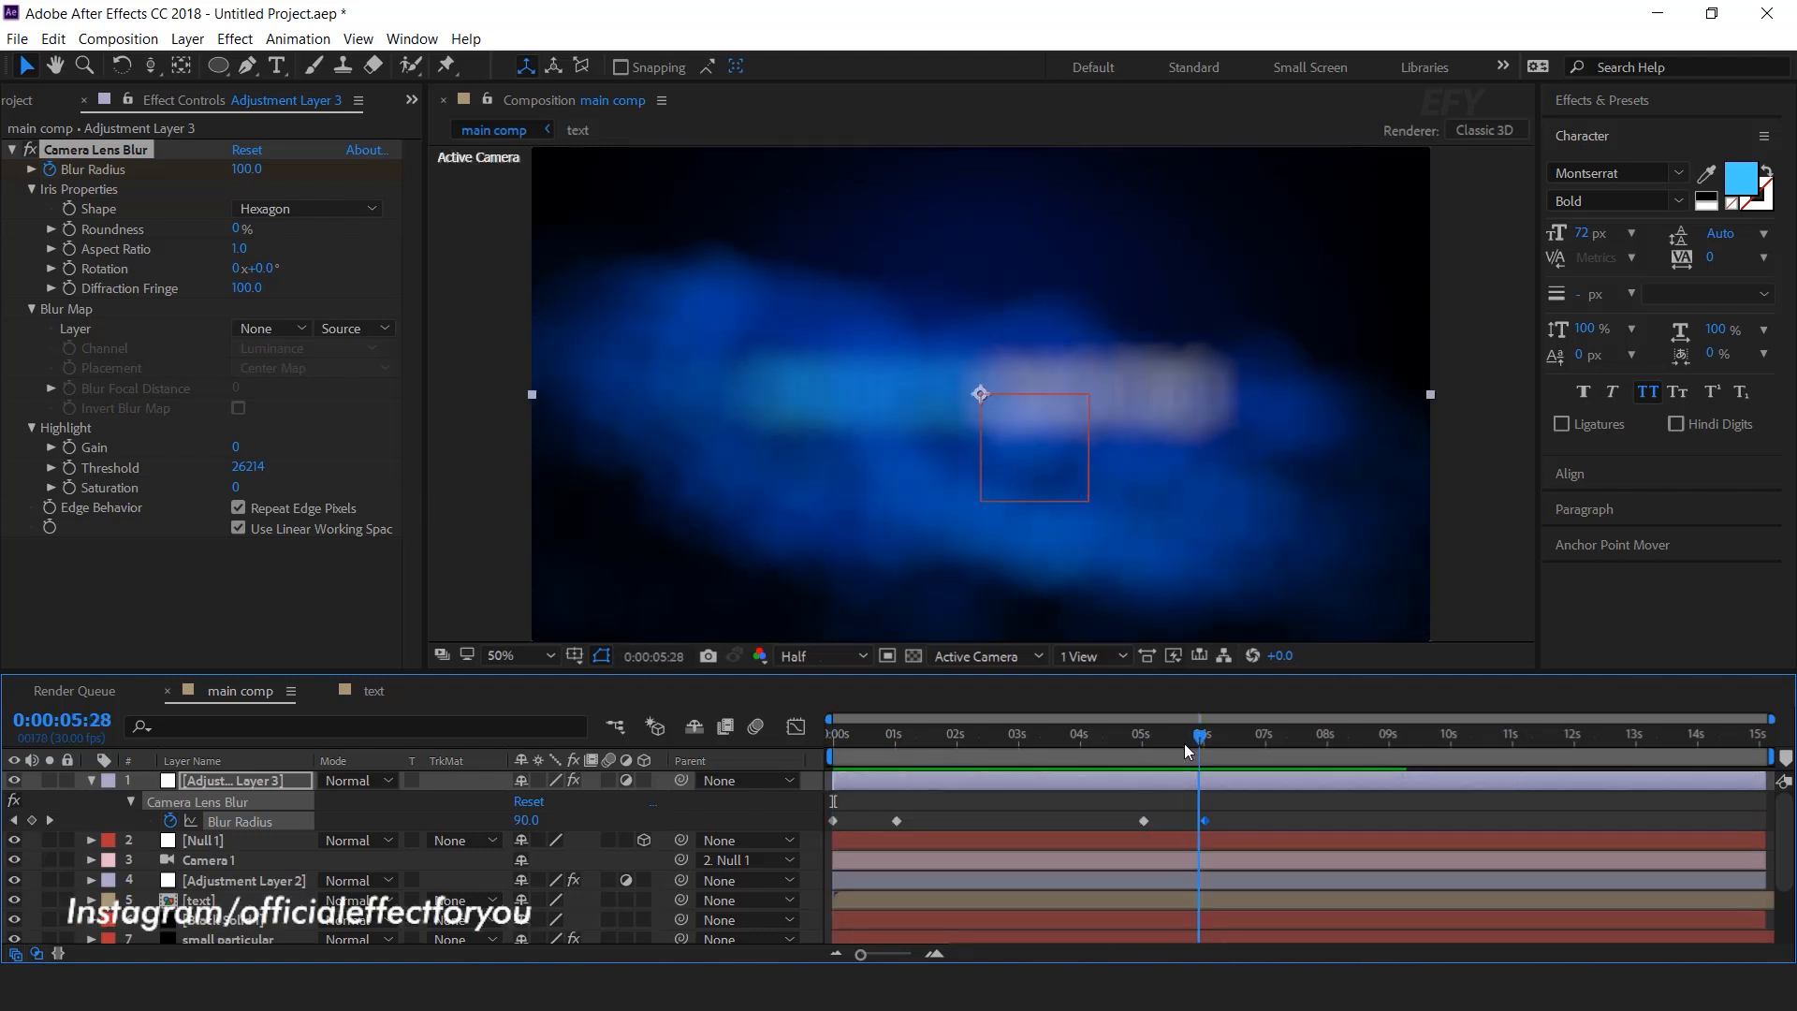
left_click(1101, 745)
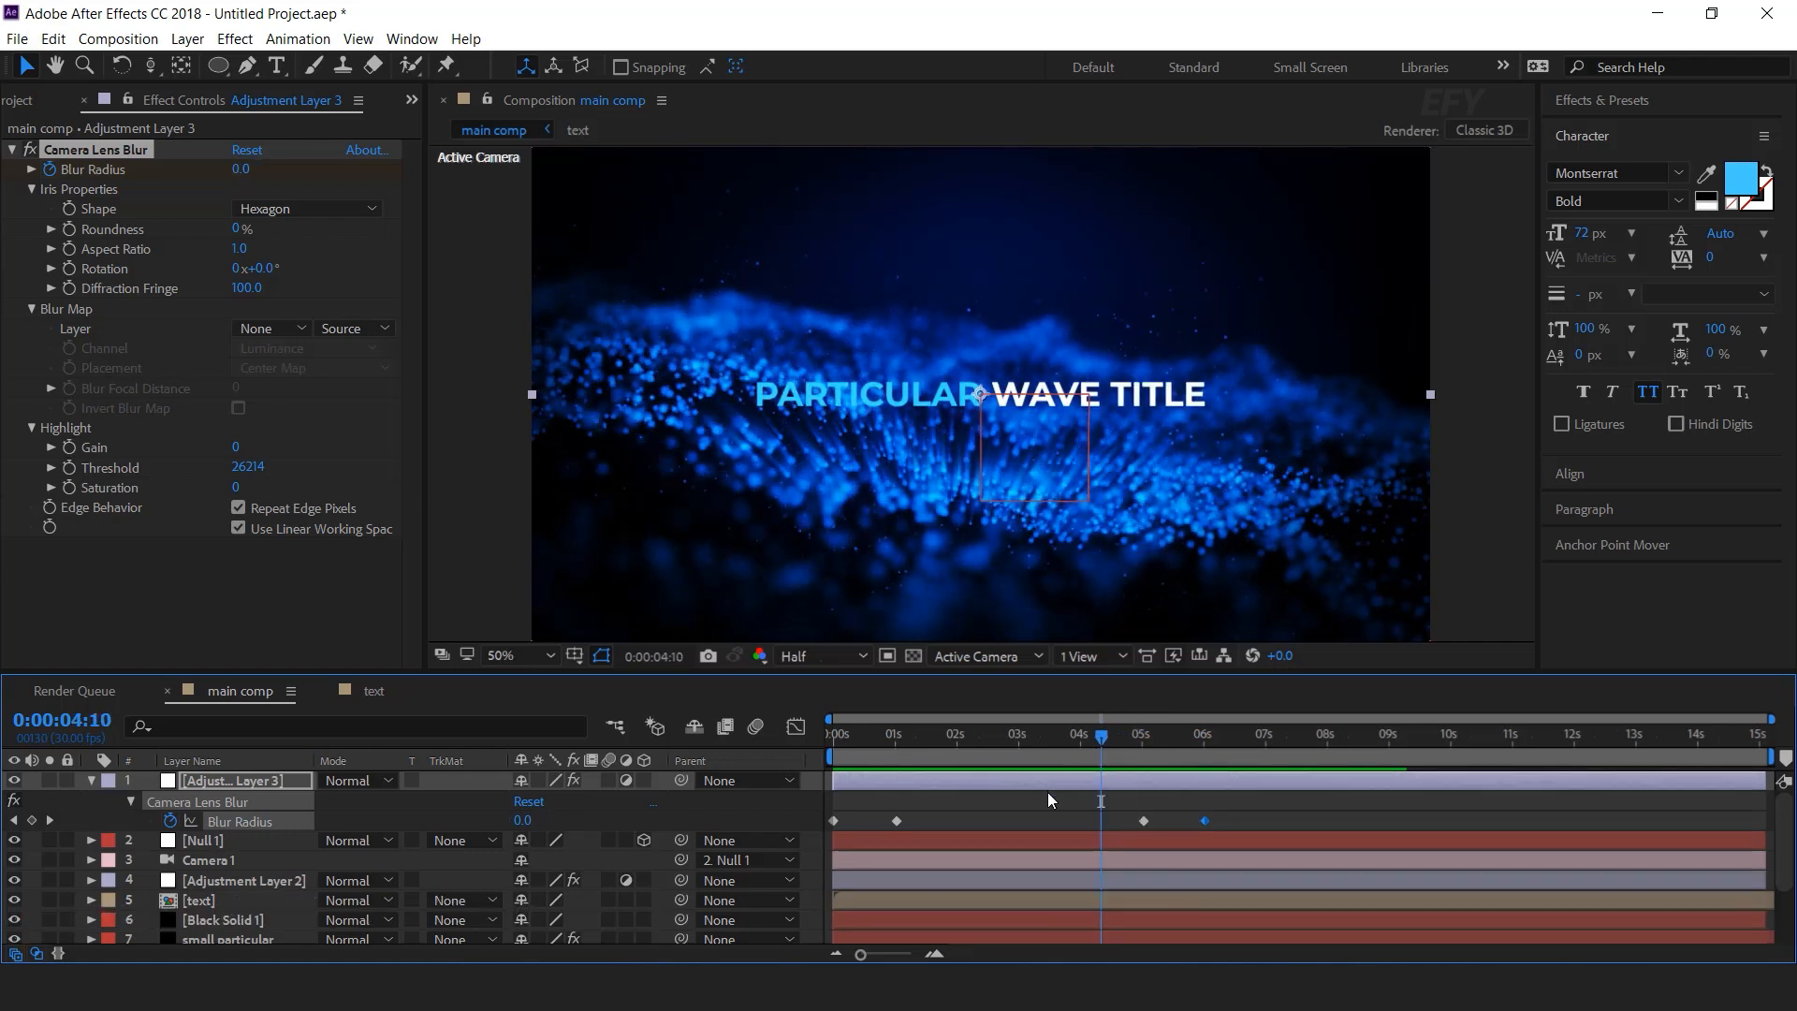
Pre-compose all layers of the main comp into a new composition named "scene 1", moving all attributes into it
left_click(91, 781)
key("Page_Up")
key("Page_Up")
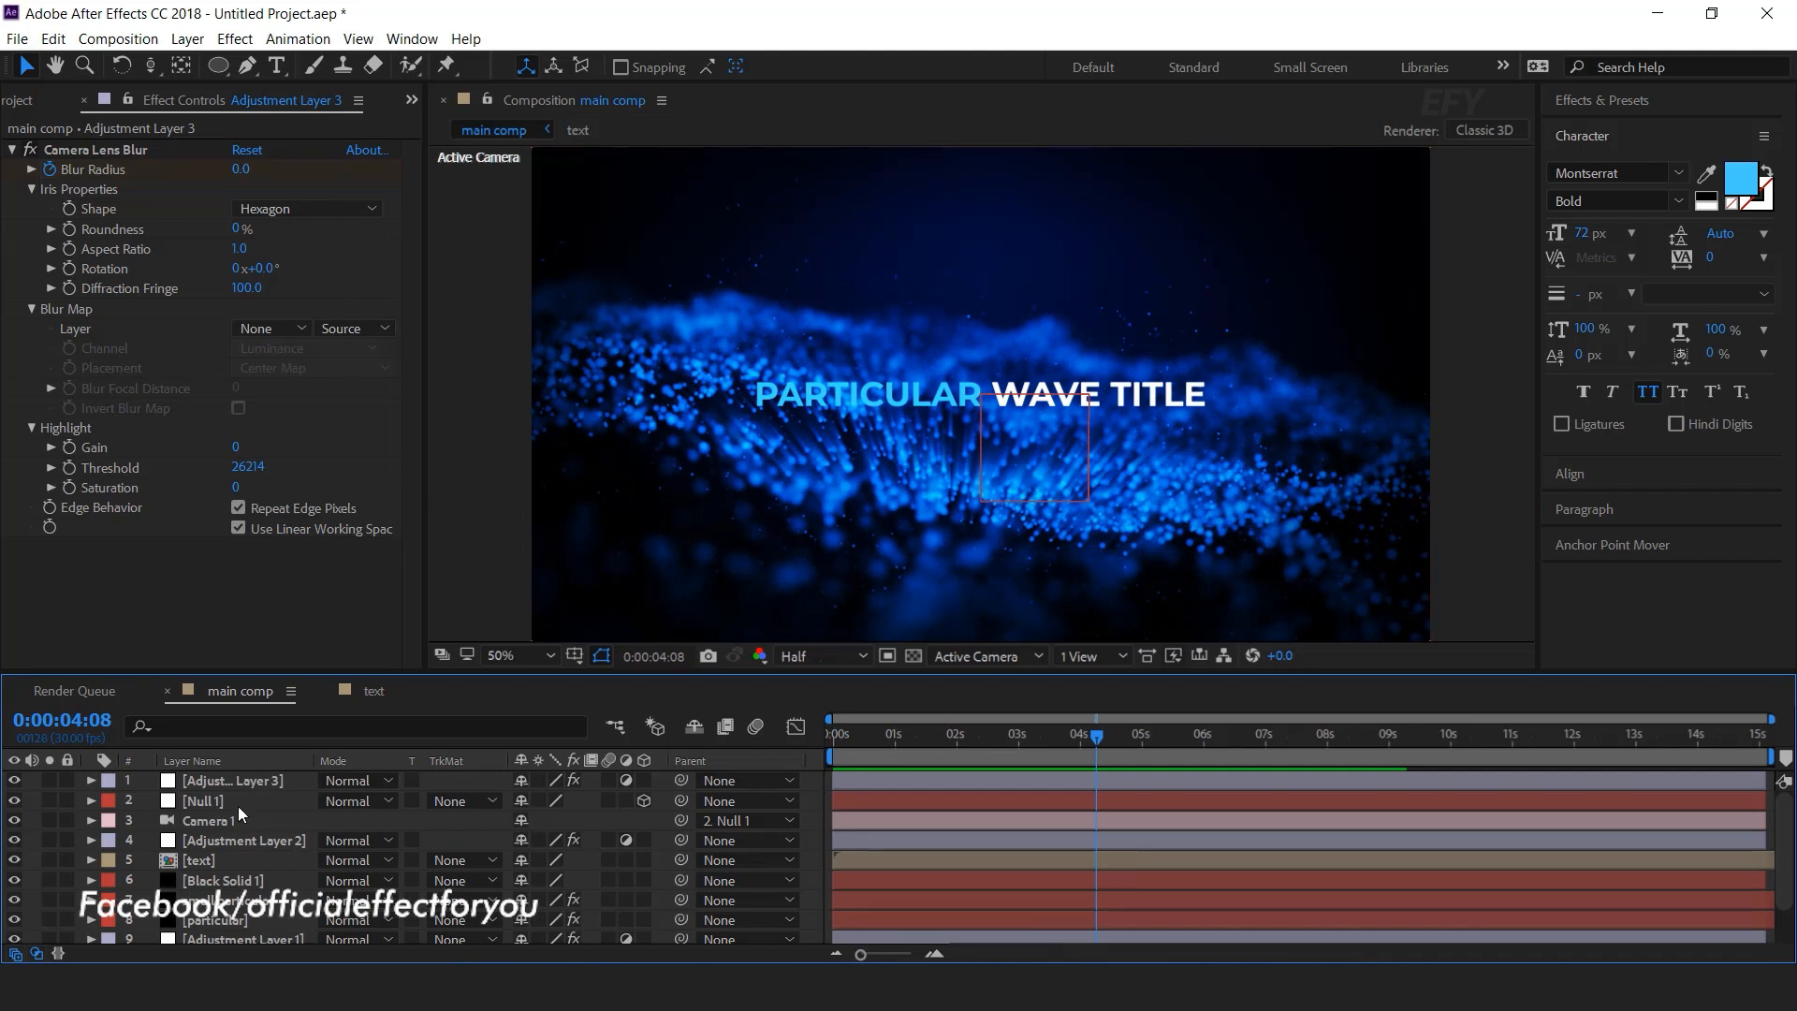
key("ctrl+a")
right_click(238, 806)
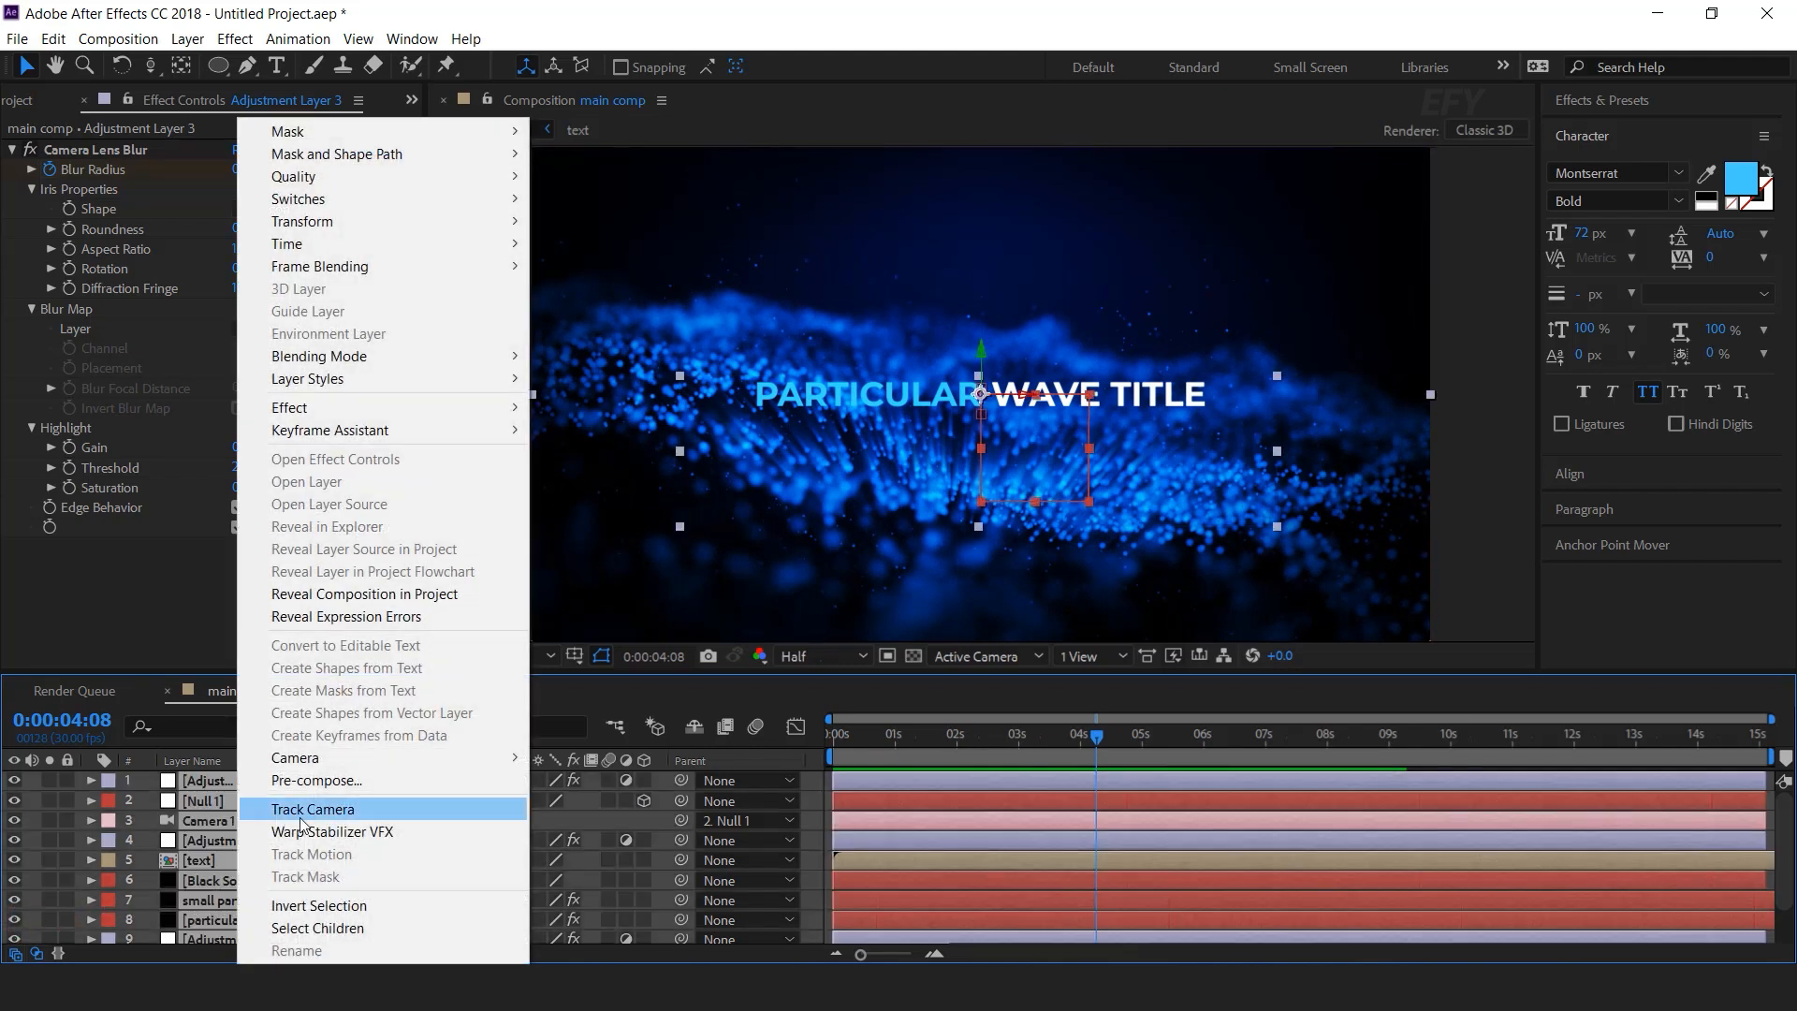
left_click(337, 781)
type("scene 1")
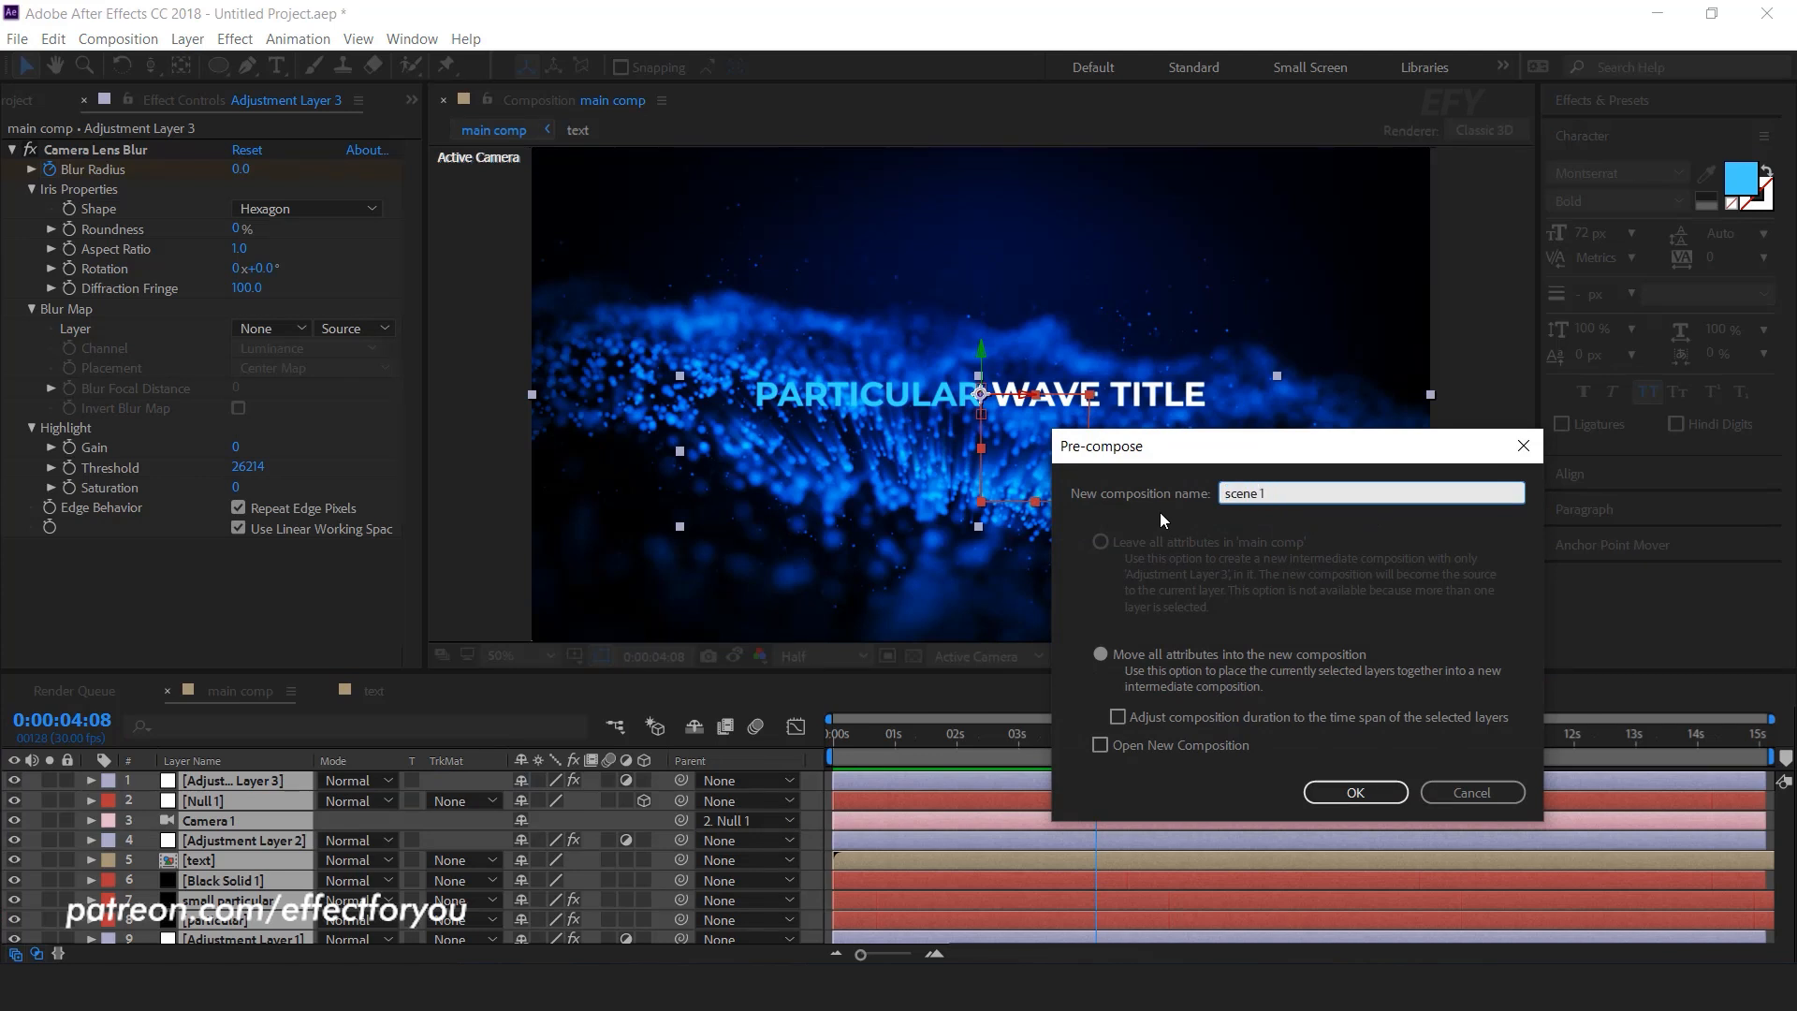
key("Return")
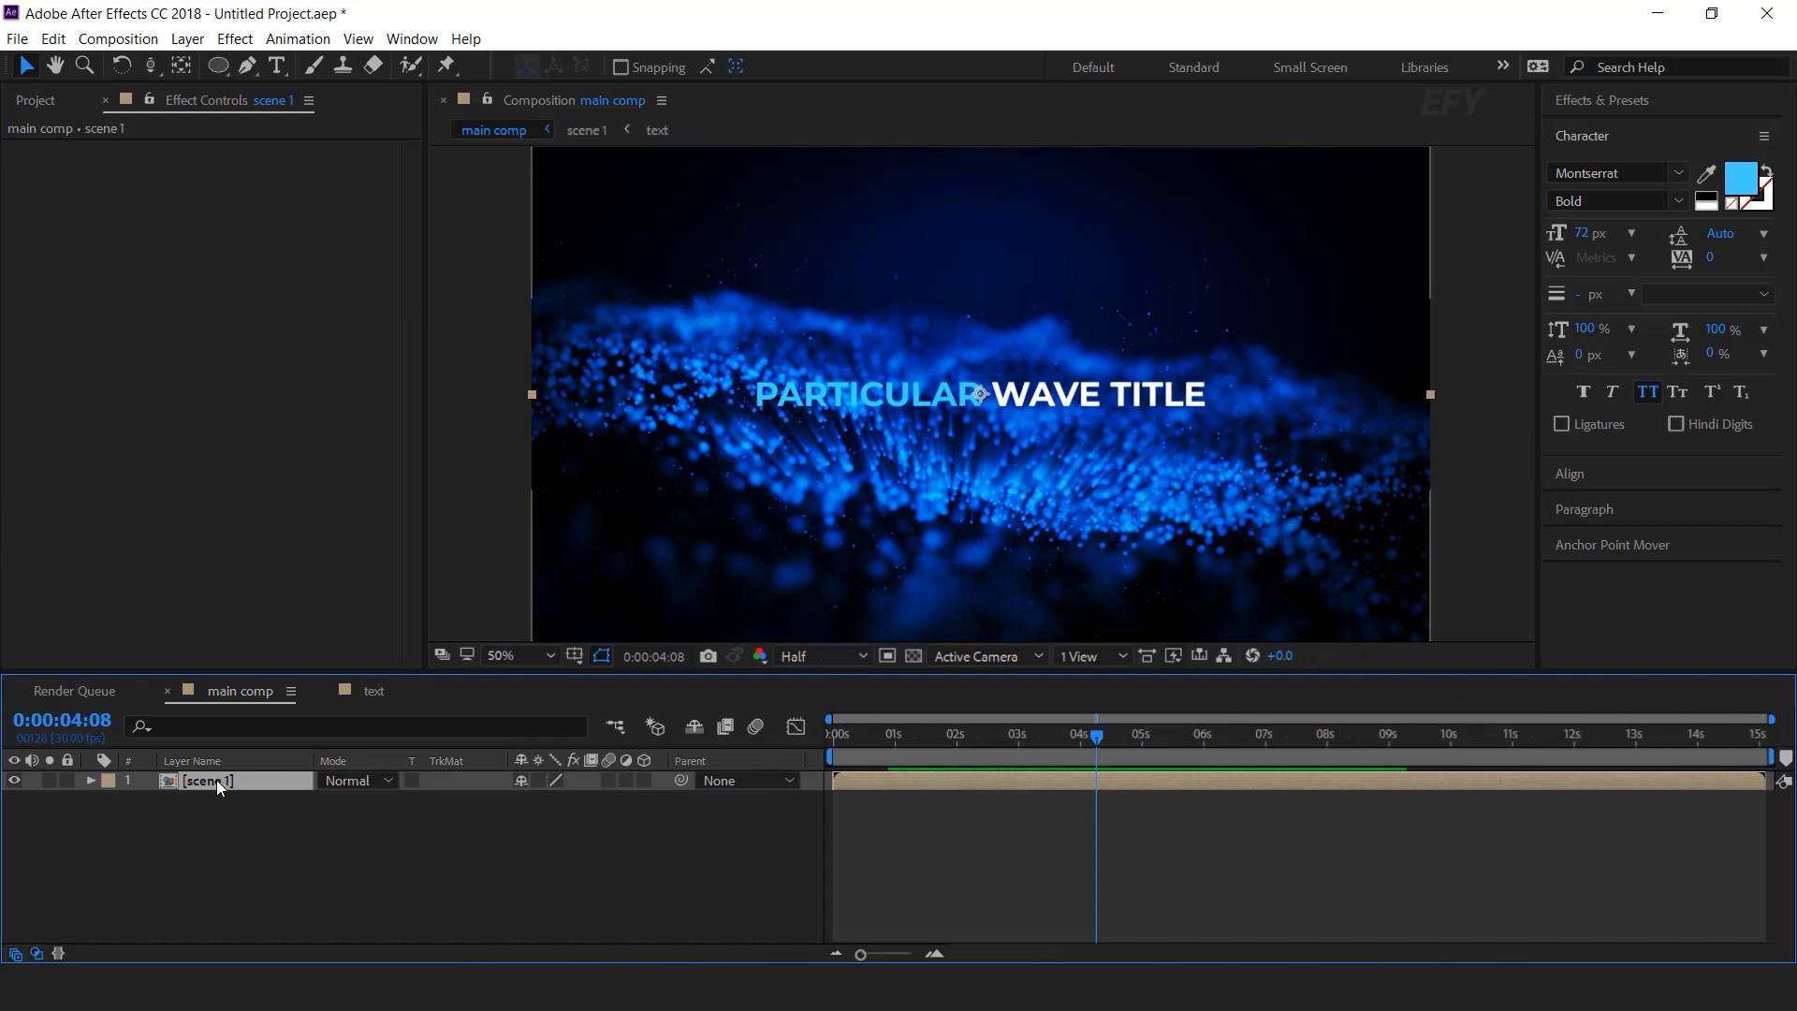
Duplicate the scene 1 layer and replace the upper copy's source with scene 2, a duplicate of the scene 1 composition
key("ctrl+d")
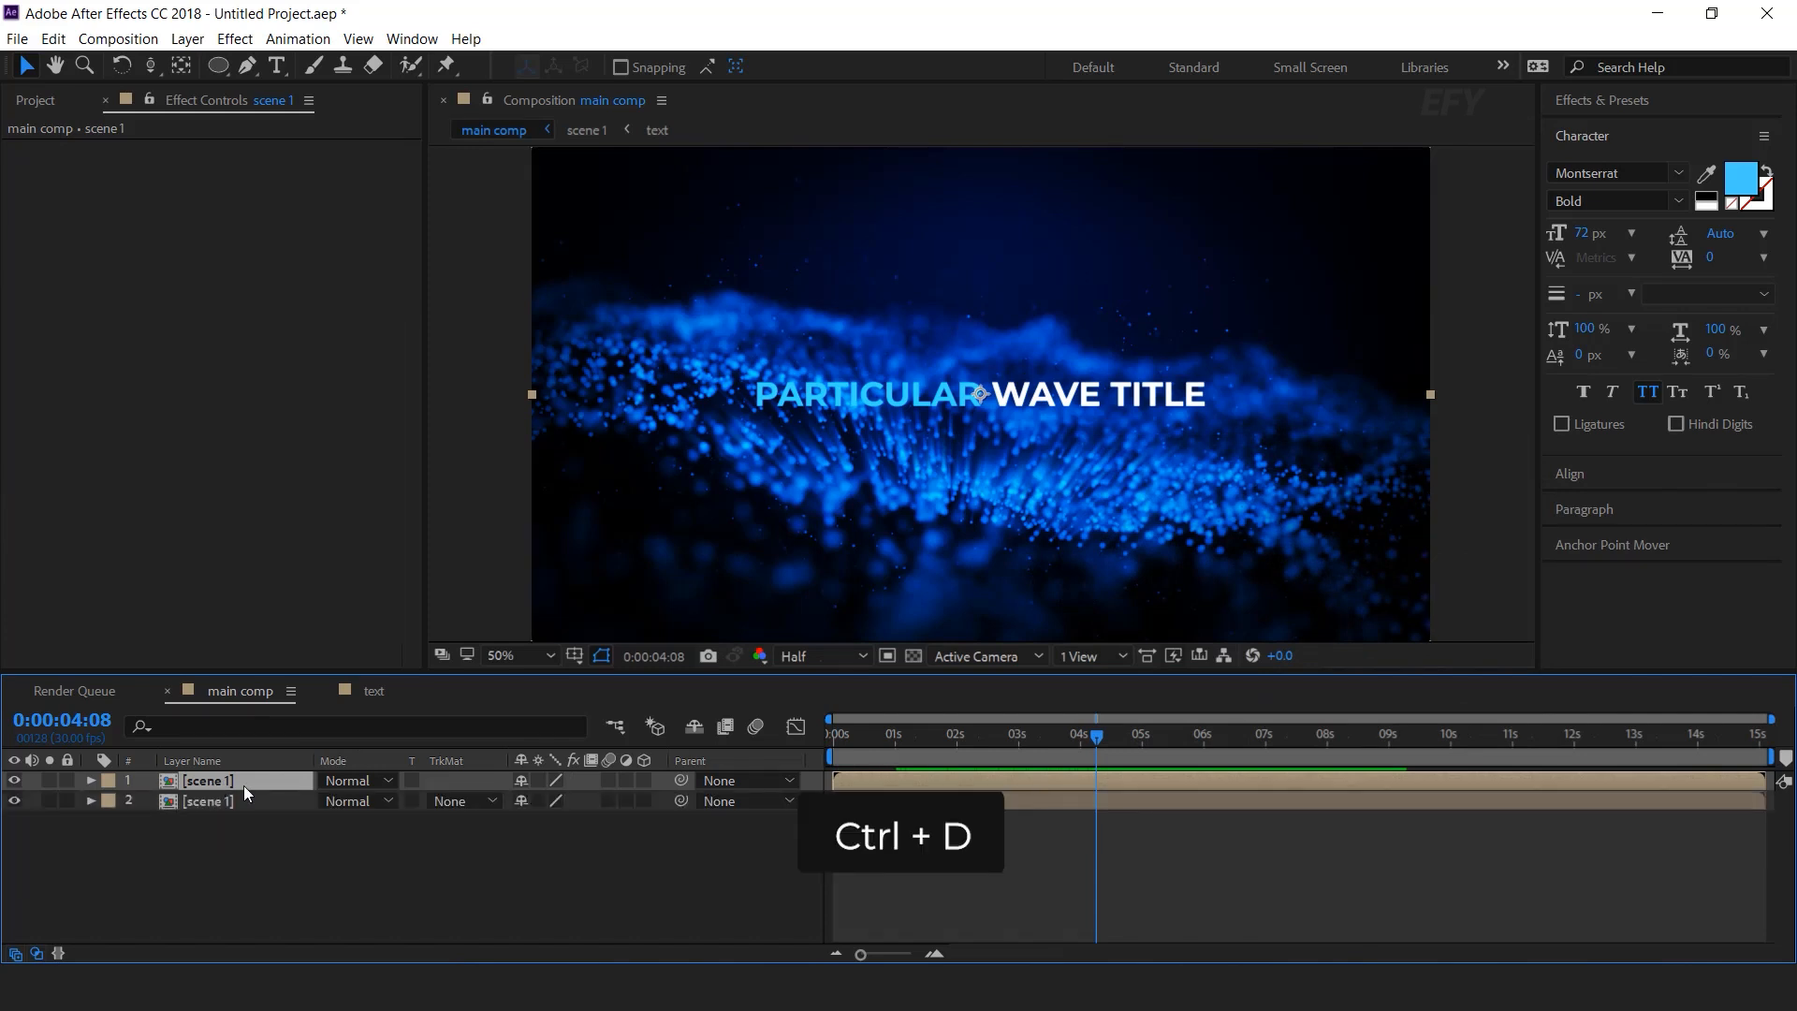
left_click(31, 101)
left_click(56, 334)
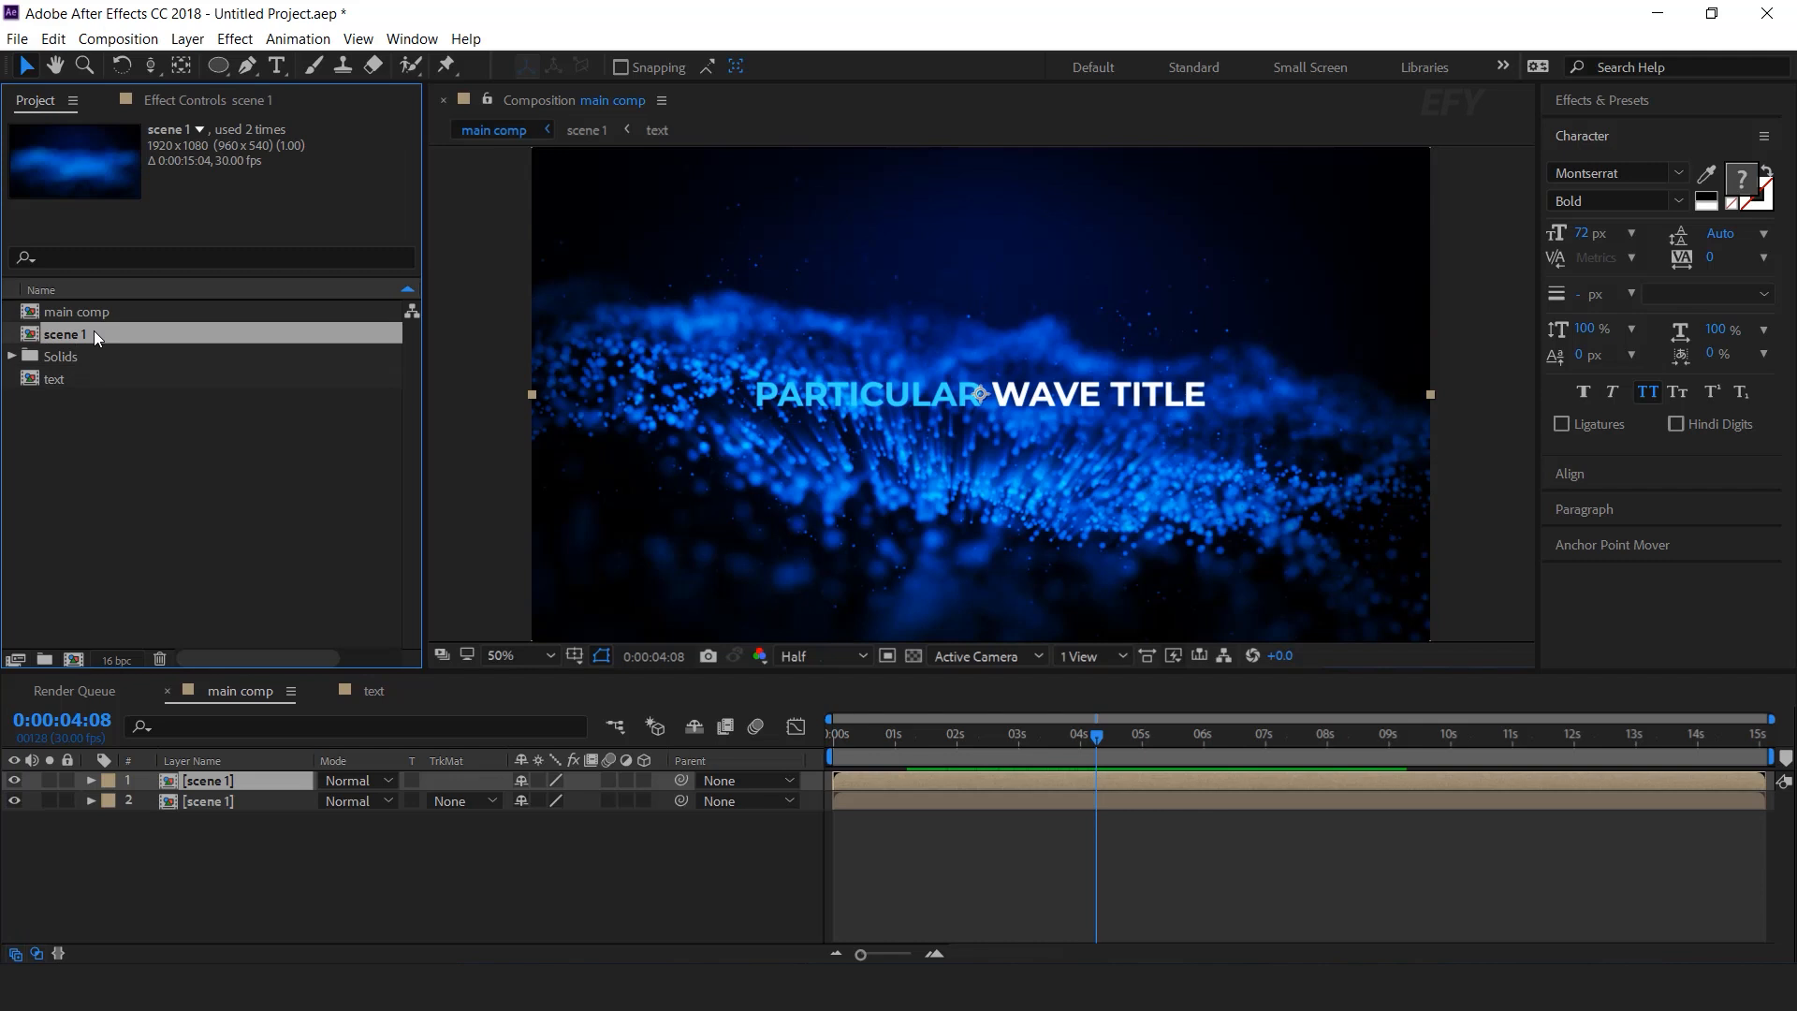
key("ctrl+d")
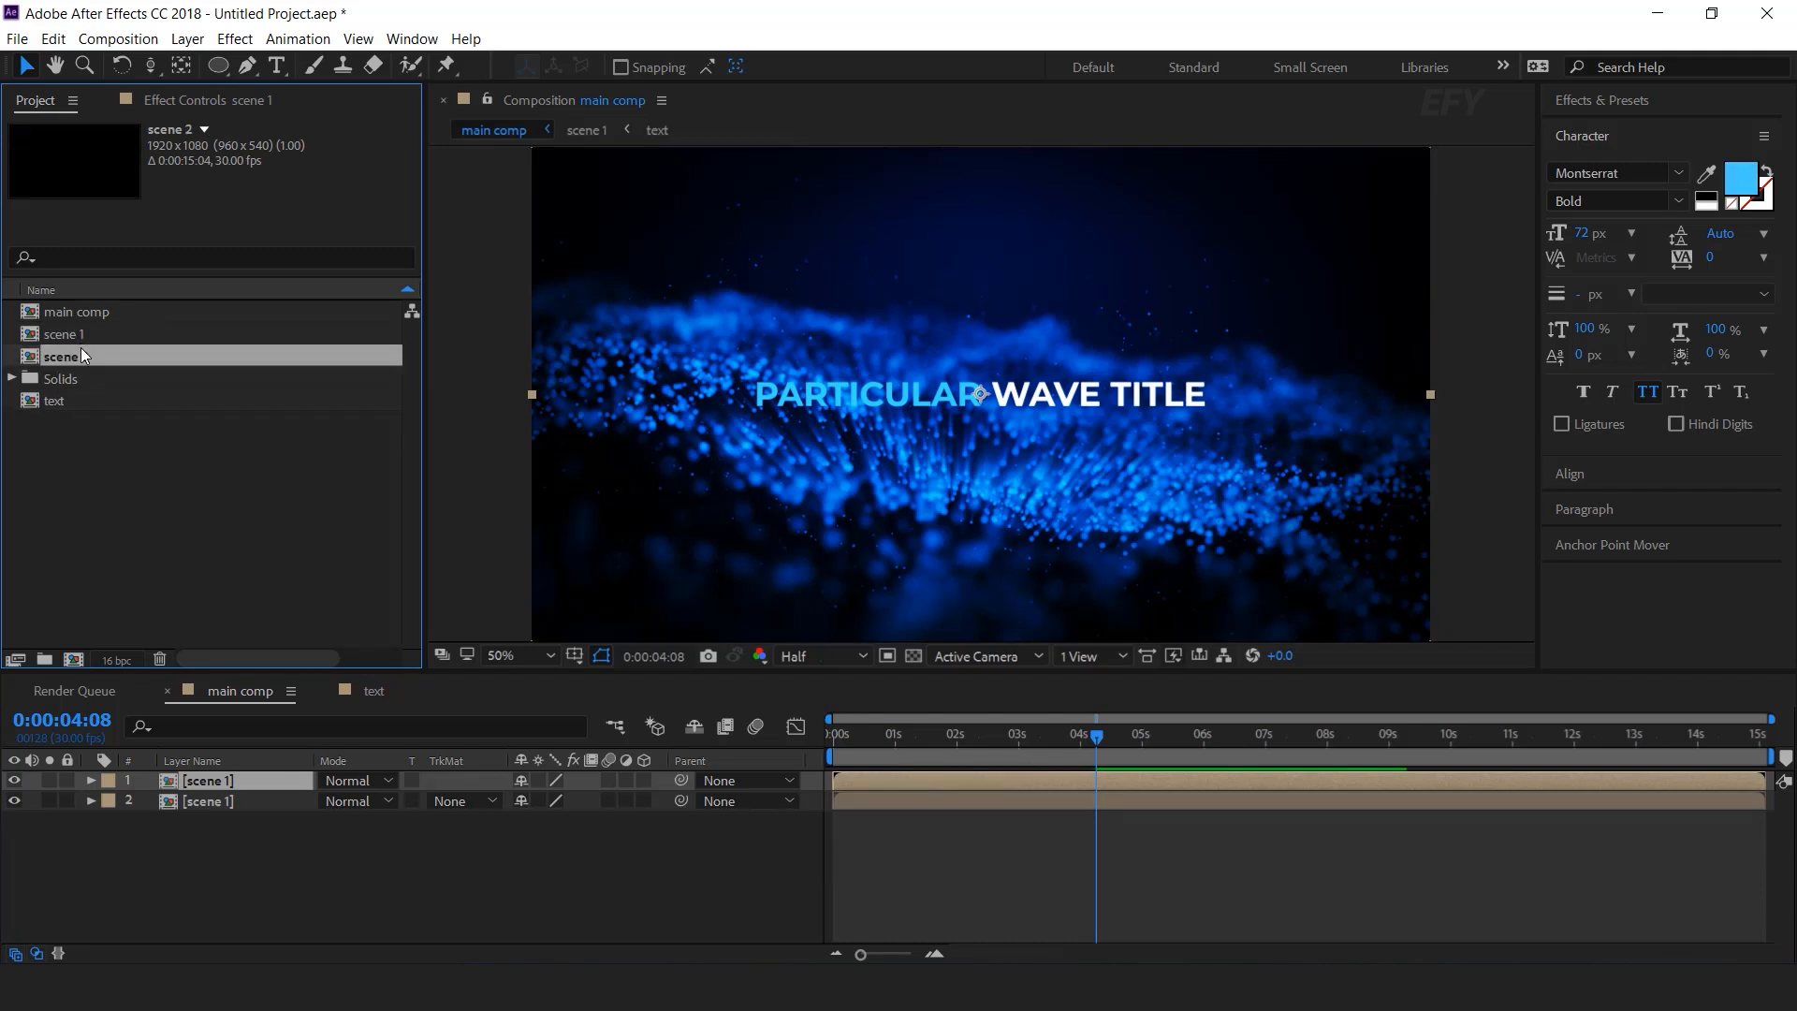
left_click_drag(75, 359, 233, 781)
left_click_drag(92, 362, 245, 786)
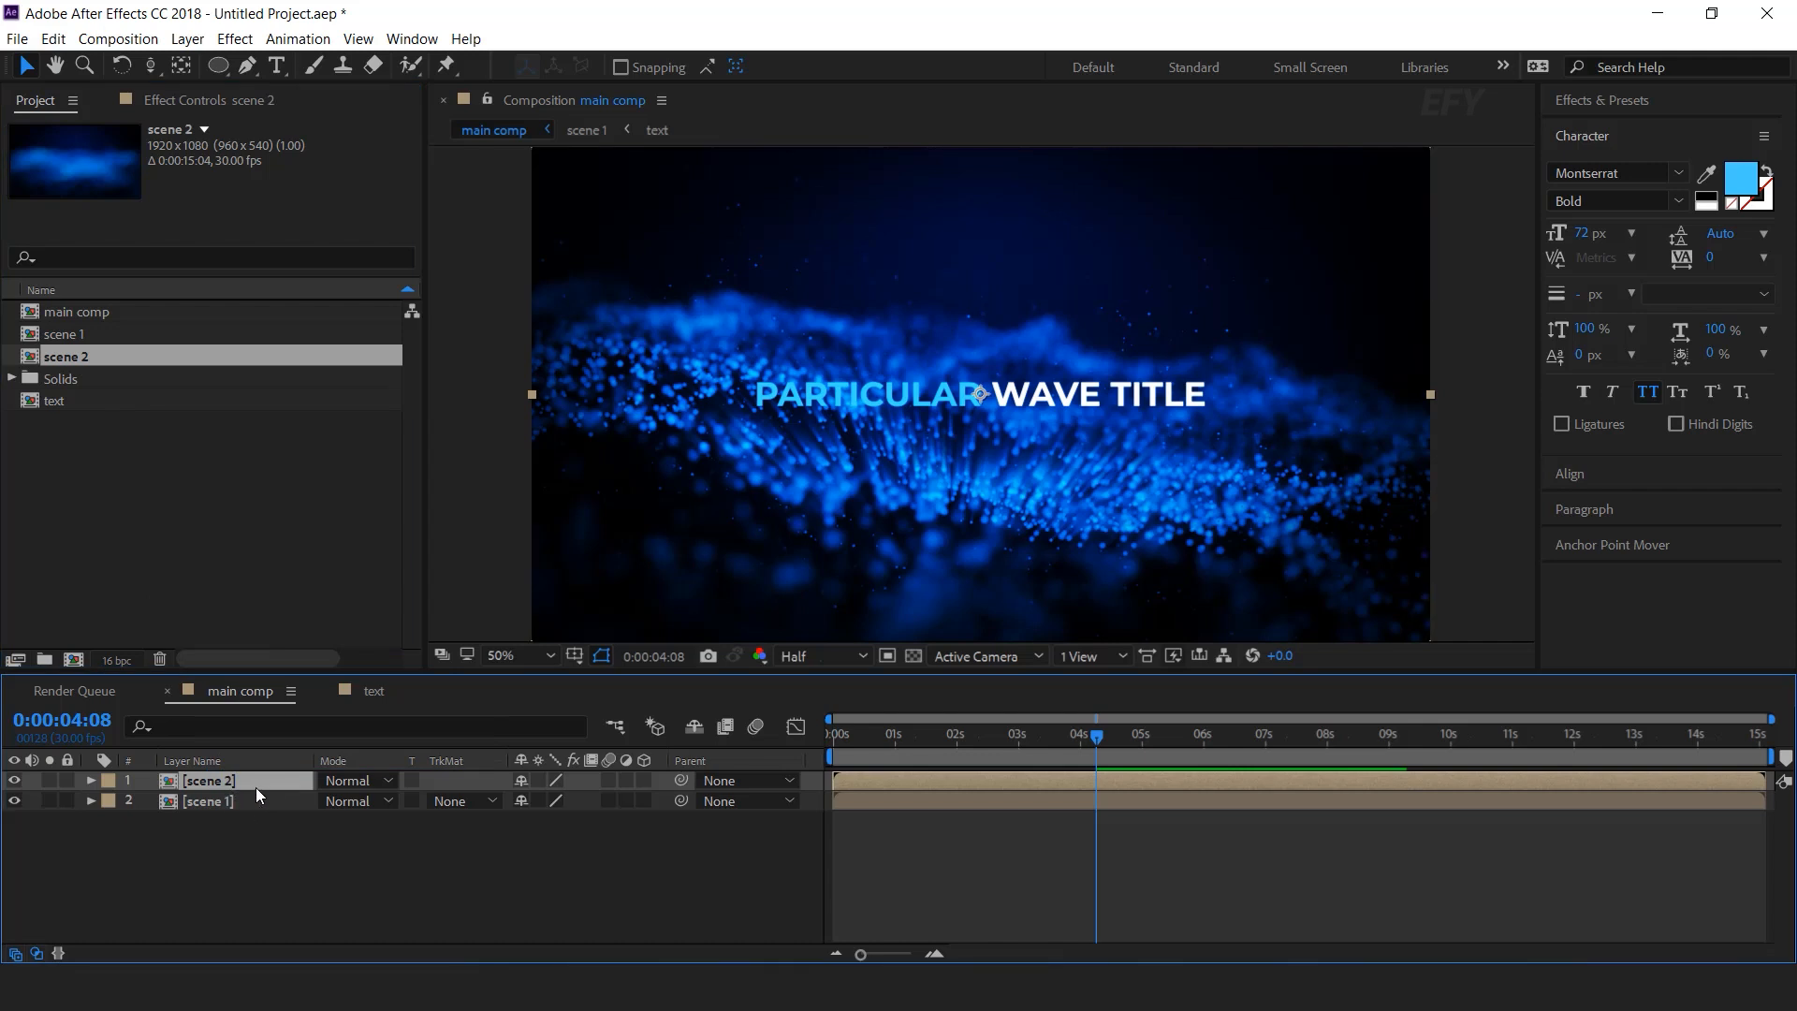
Start the scene 2 layer at about 0:00:05:24 and fade scene 1's opacity from 100% at 0:00:05:13 to 0% at 0:00:05:24
left_click_drag(853, 781, 1210, 779)
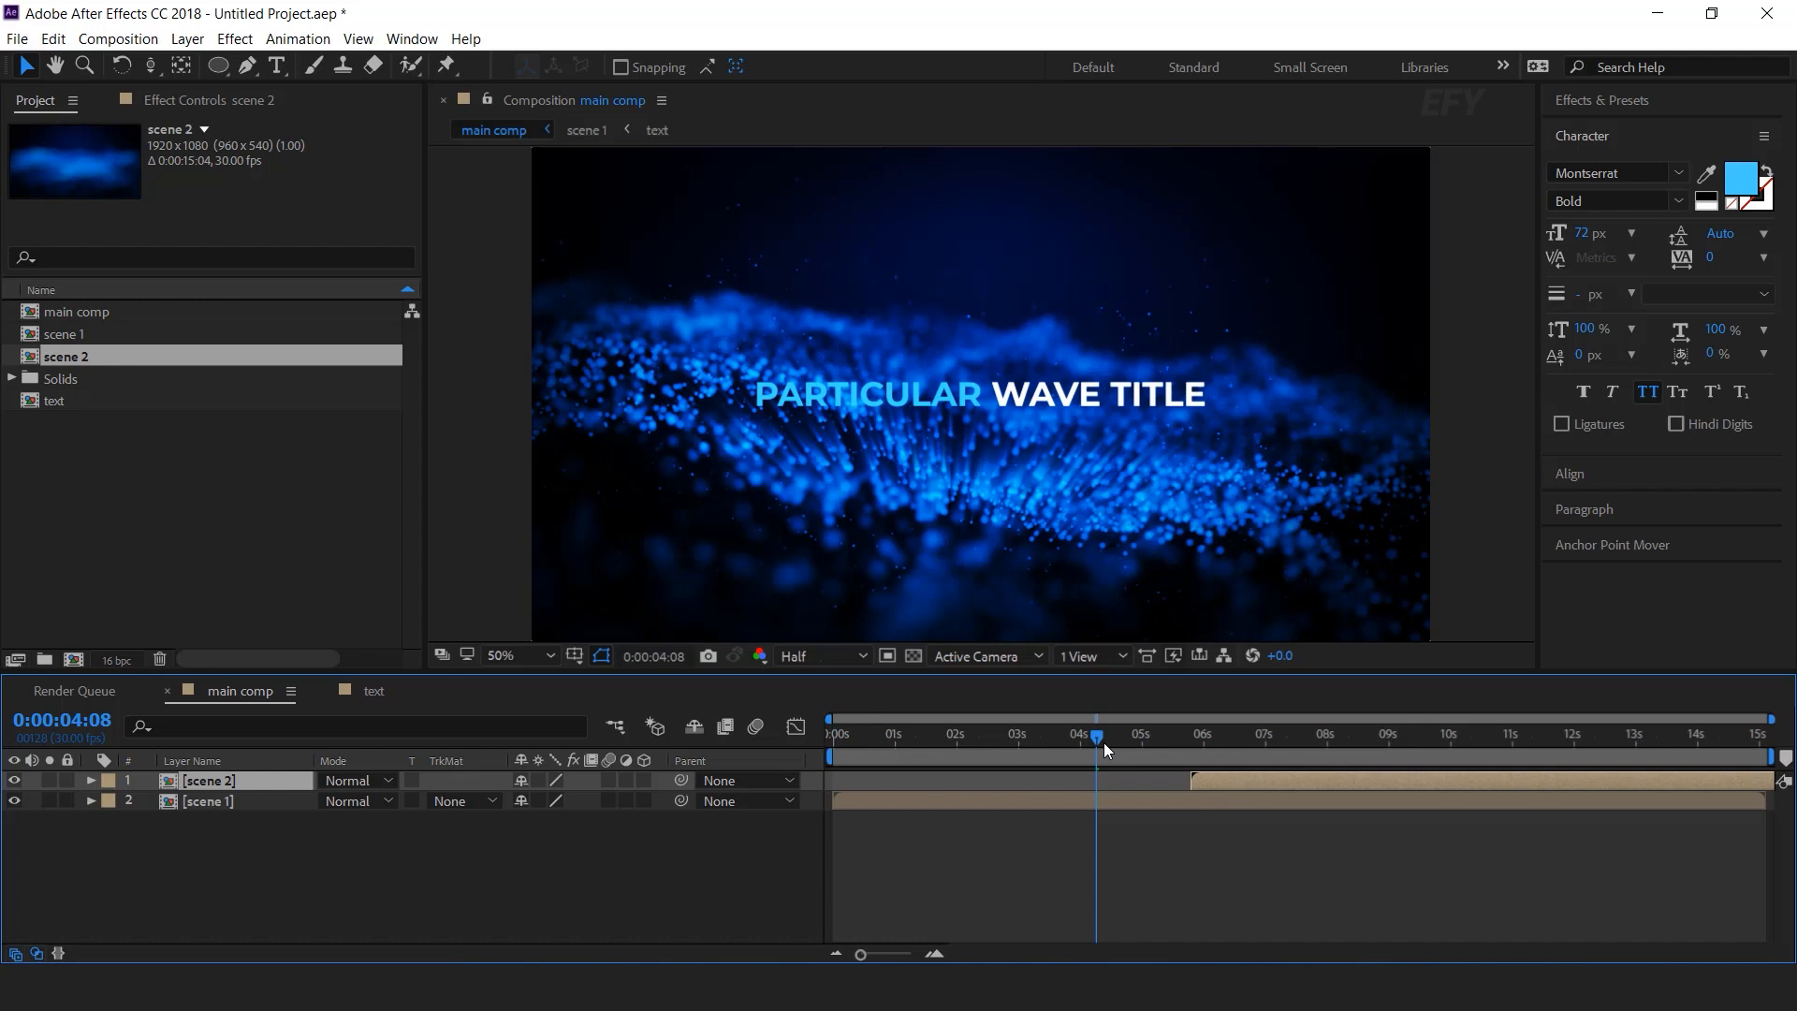
left_click_drag(1100, 736, 1171, 734)
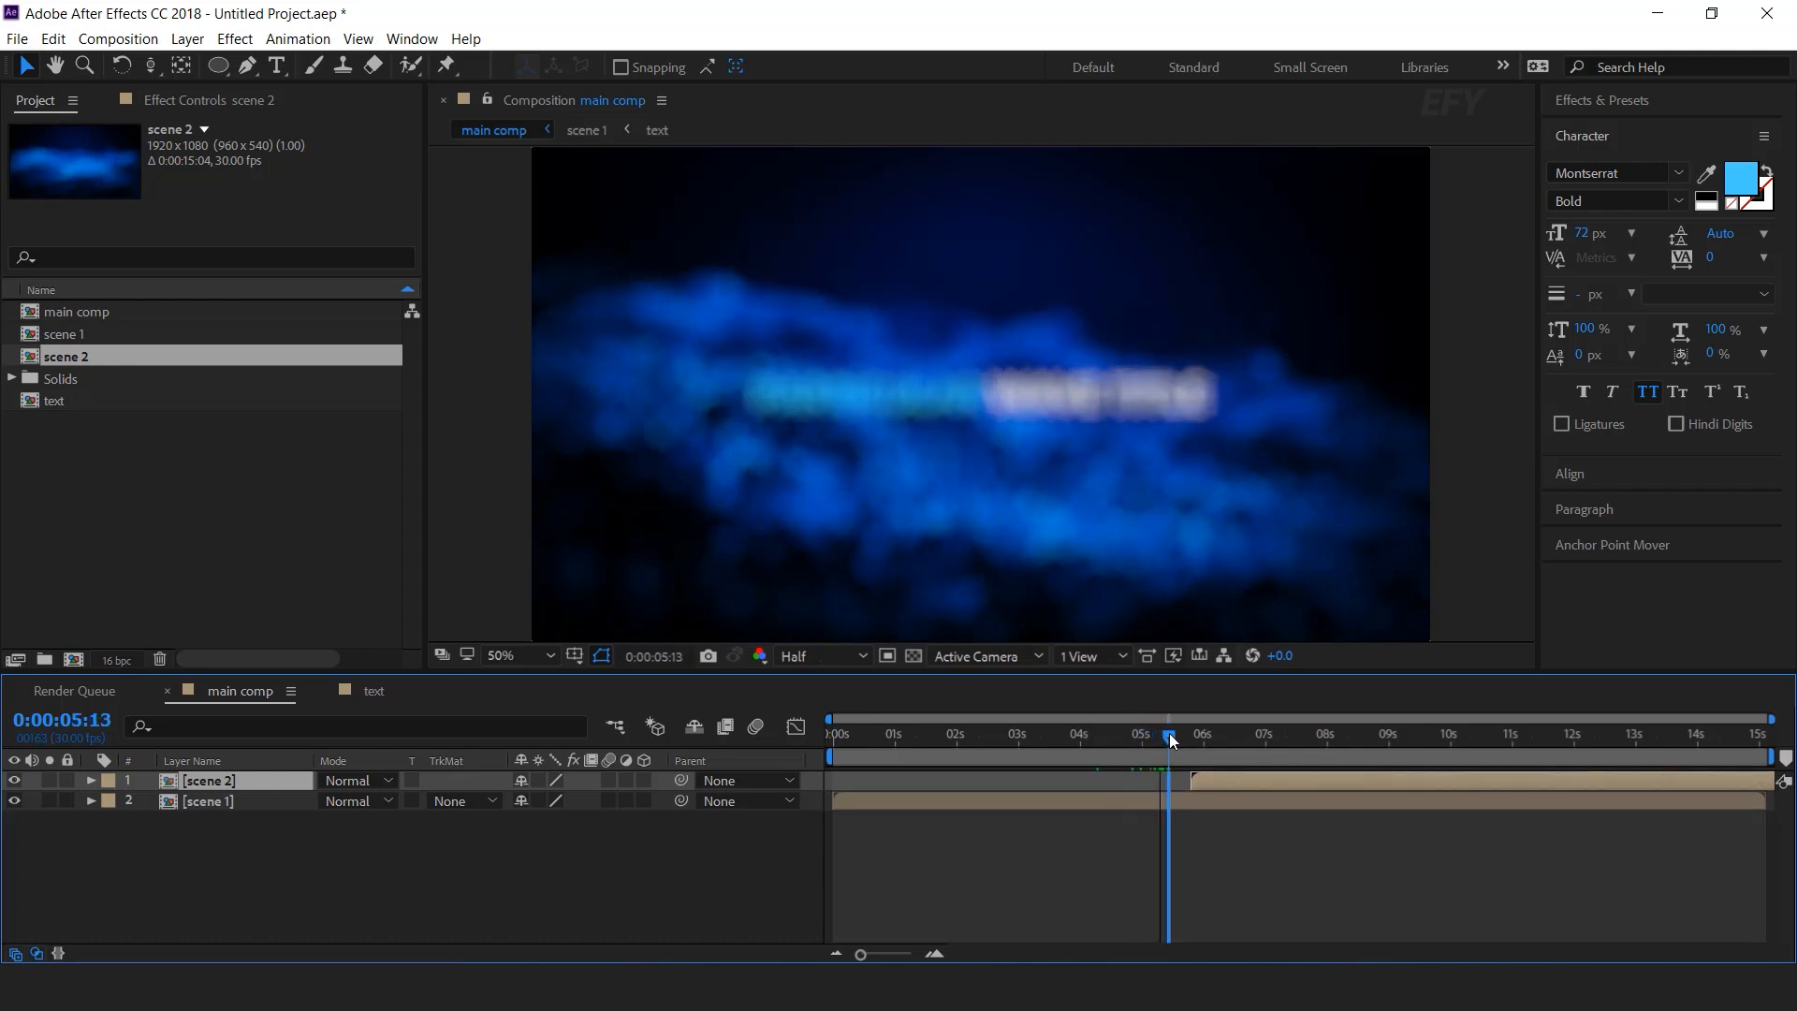
left_click(1189, 802)
key("t")
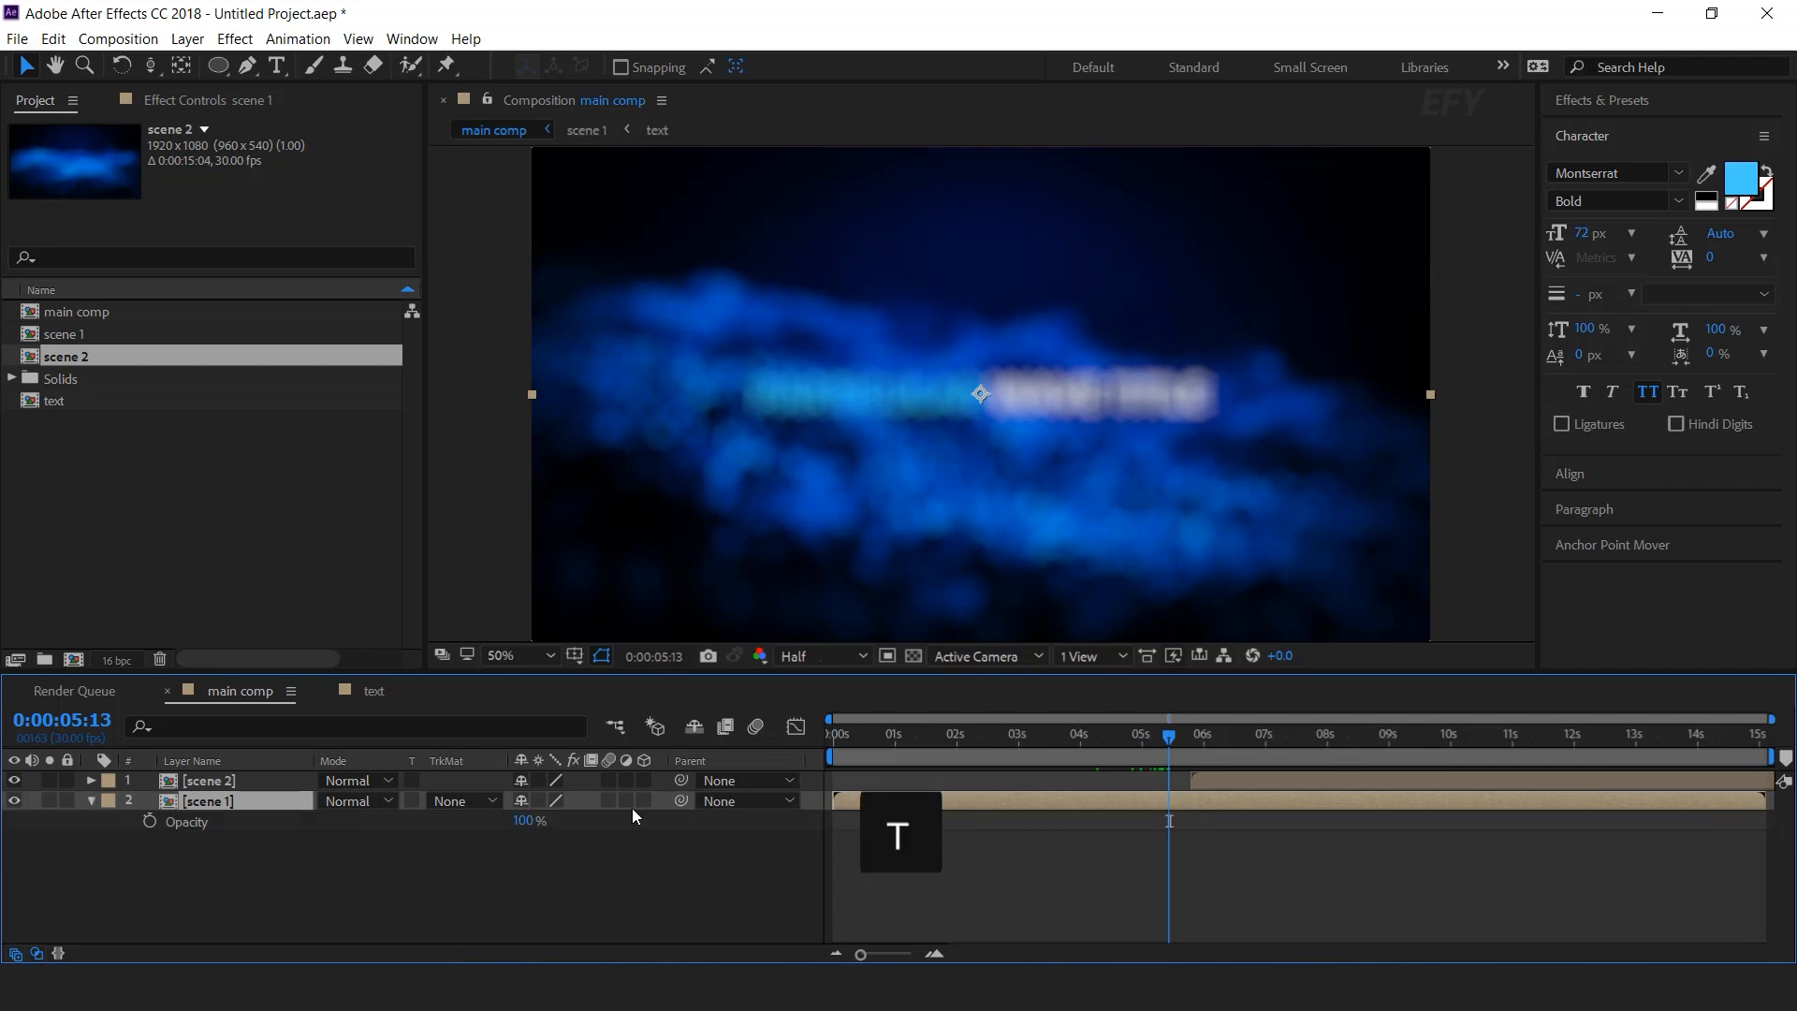
left_click(149, 821)
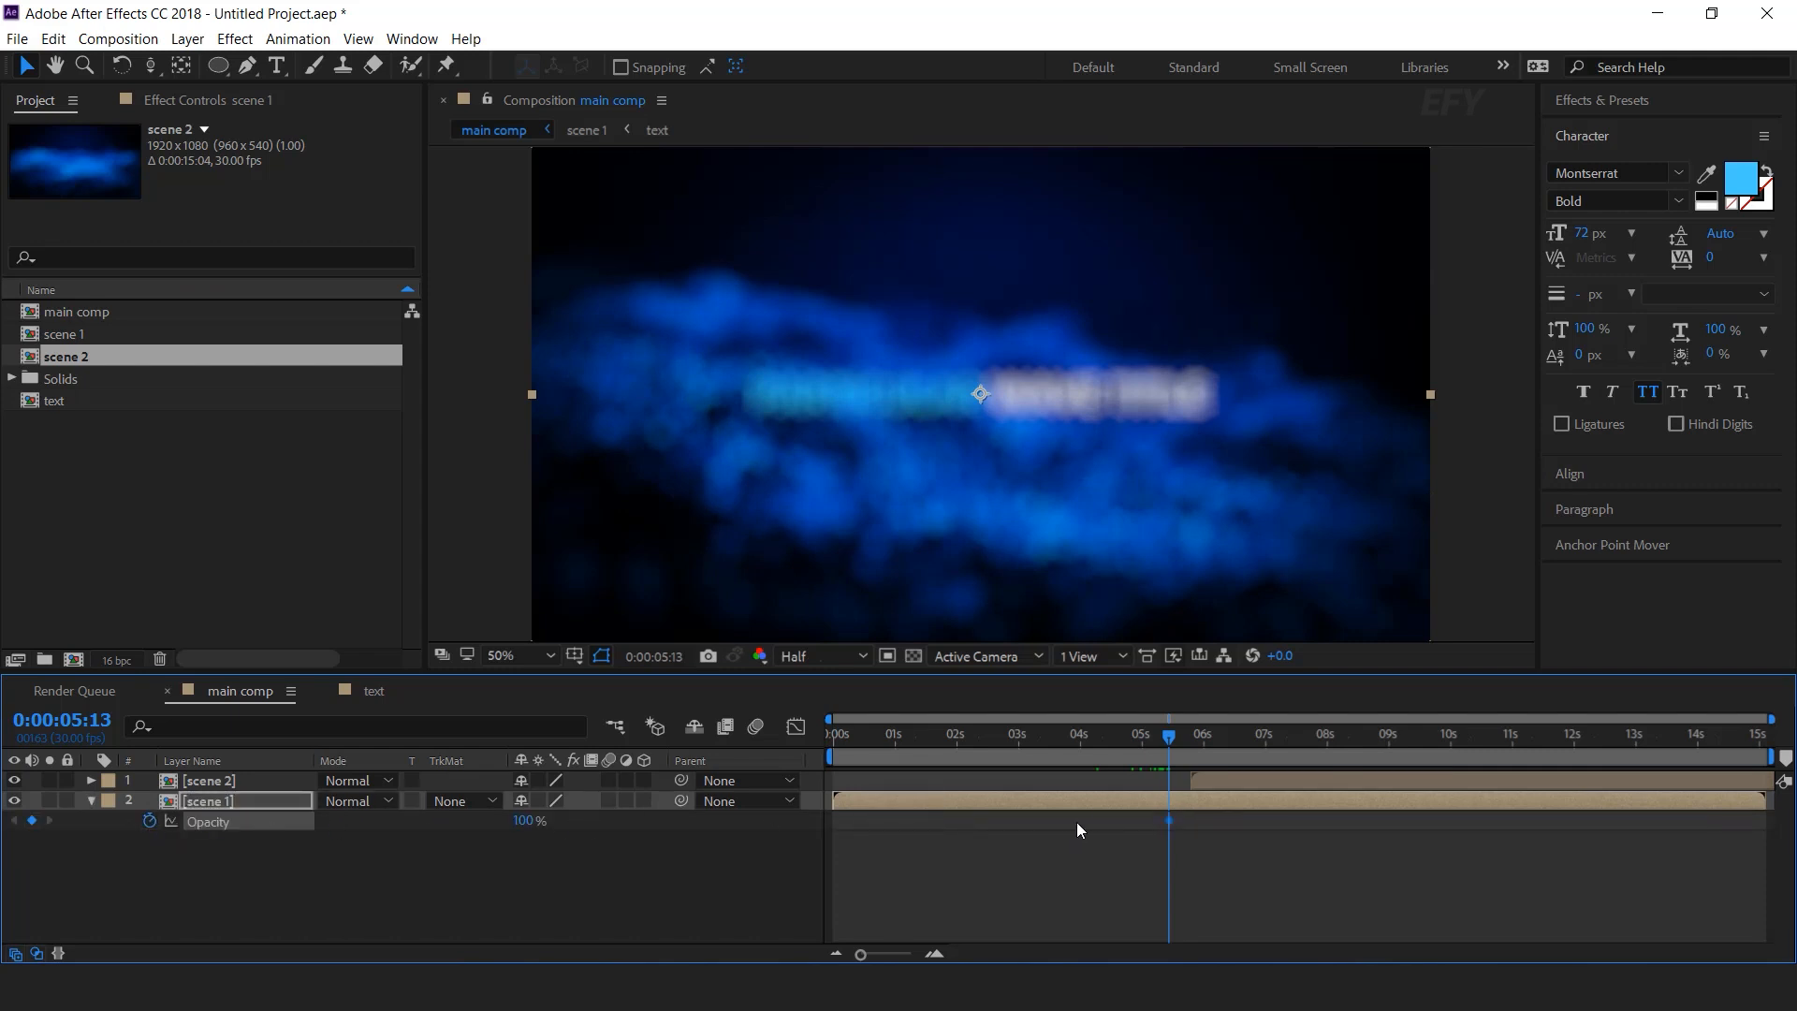
left_click_drag(1171, 739, 1191, 738)
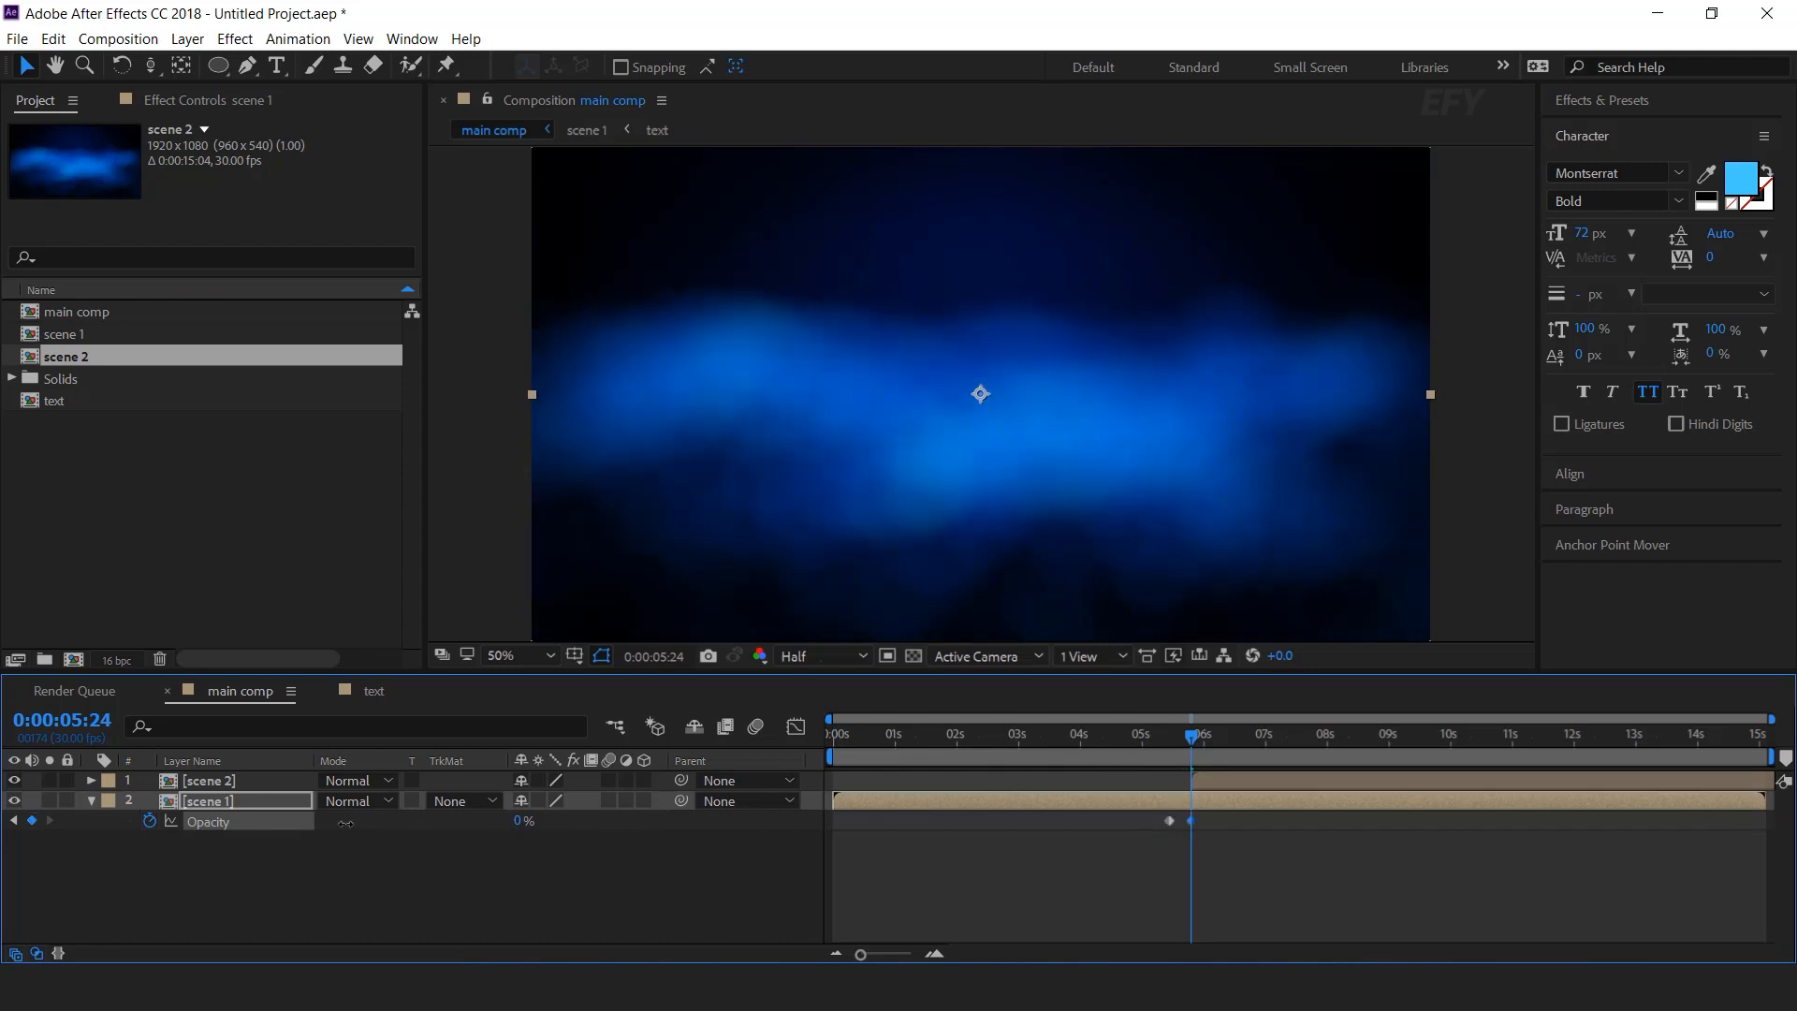
left_click(93, 801)
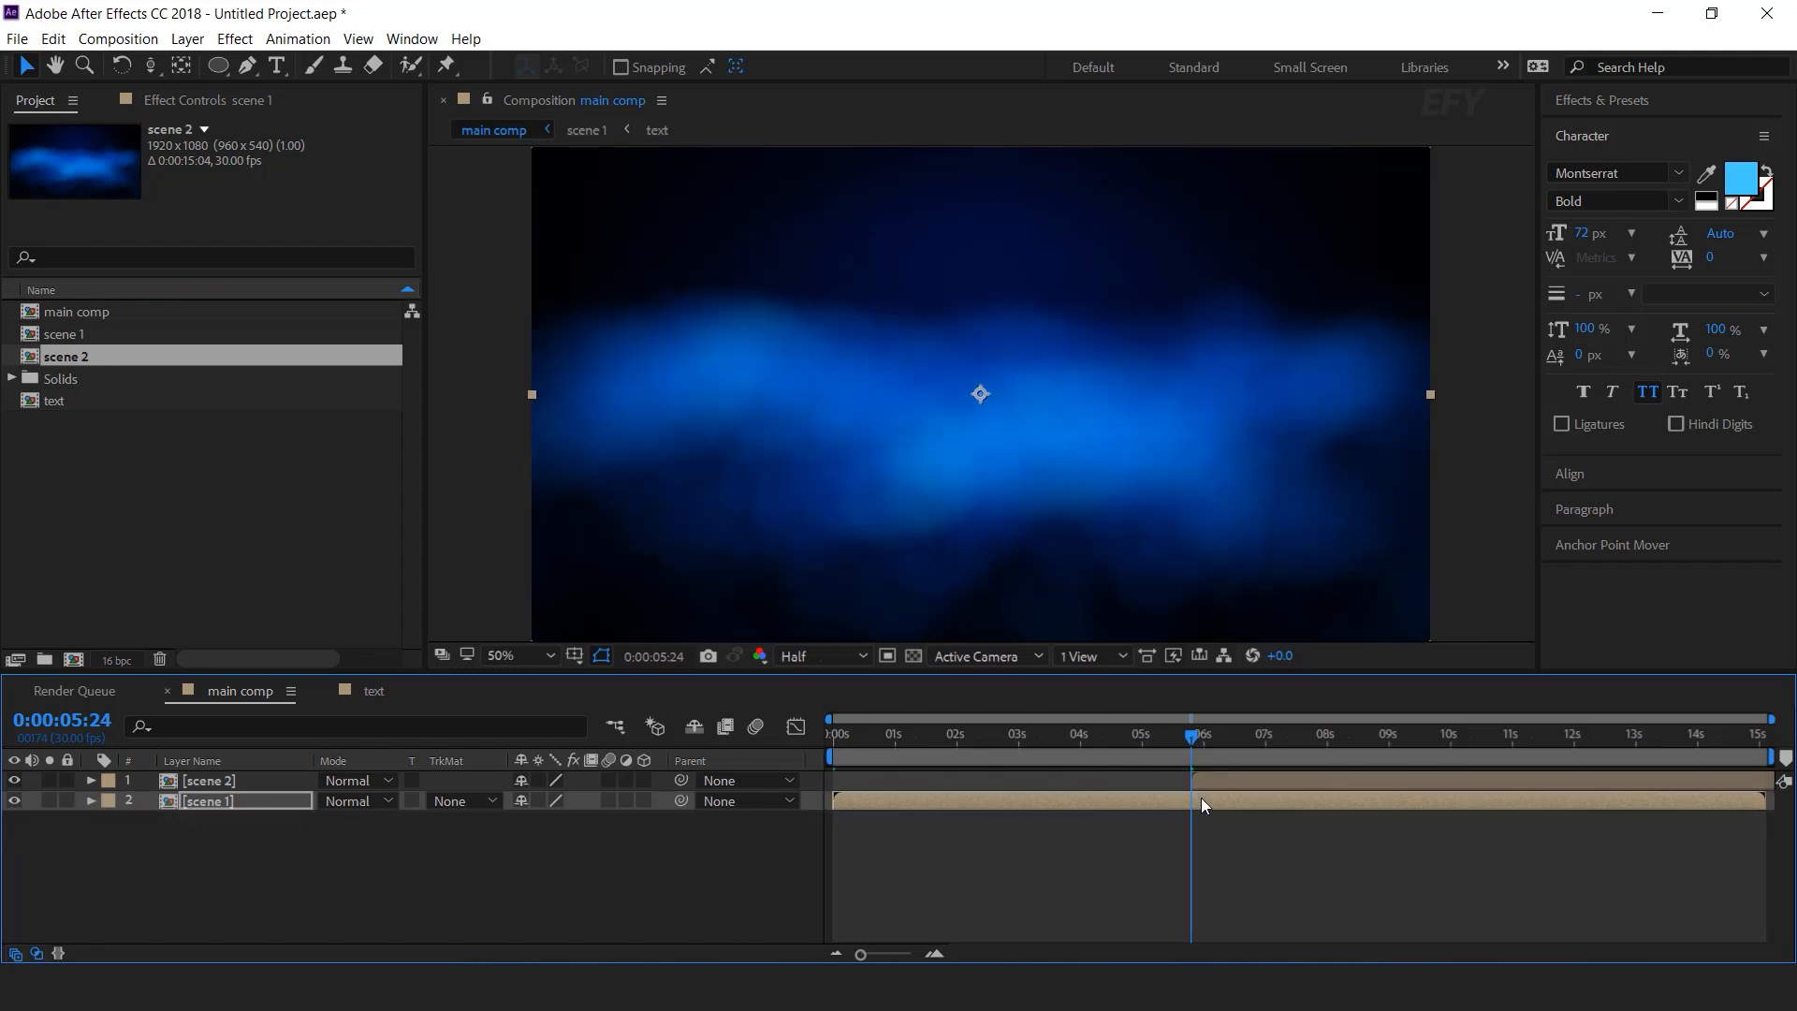
Open the scene 2 composition at 0:00:02:26 and show the Particle (Master) settings of its particular layer 10
left_click_drag(1222, 785, 1213, 785)
double_click(1213, 785)
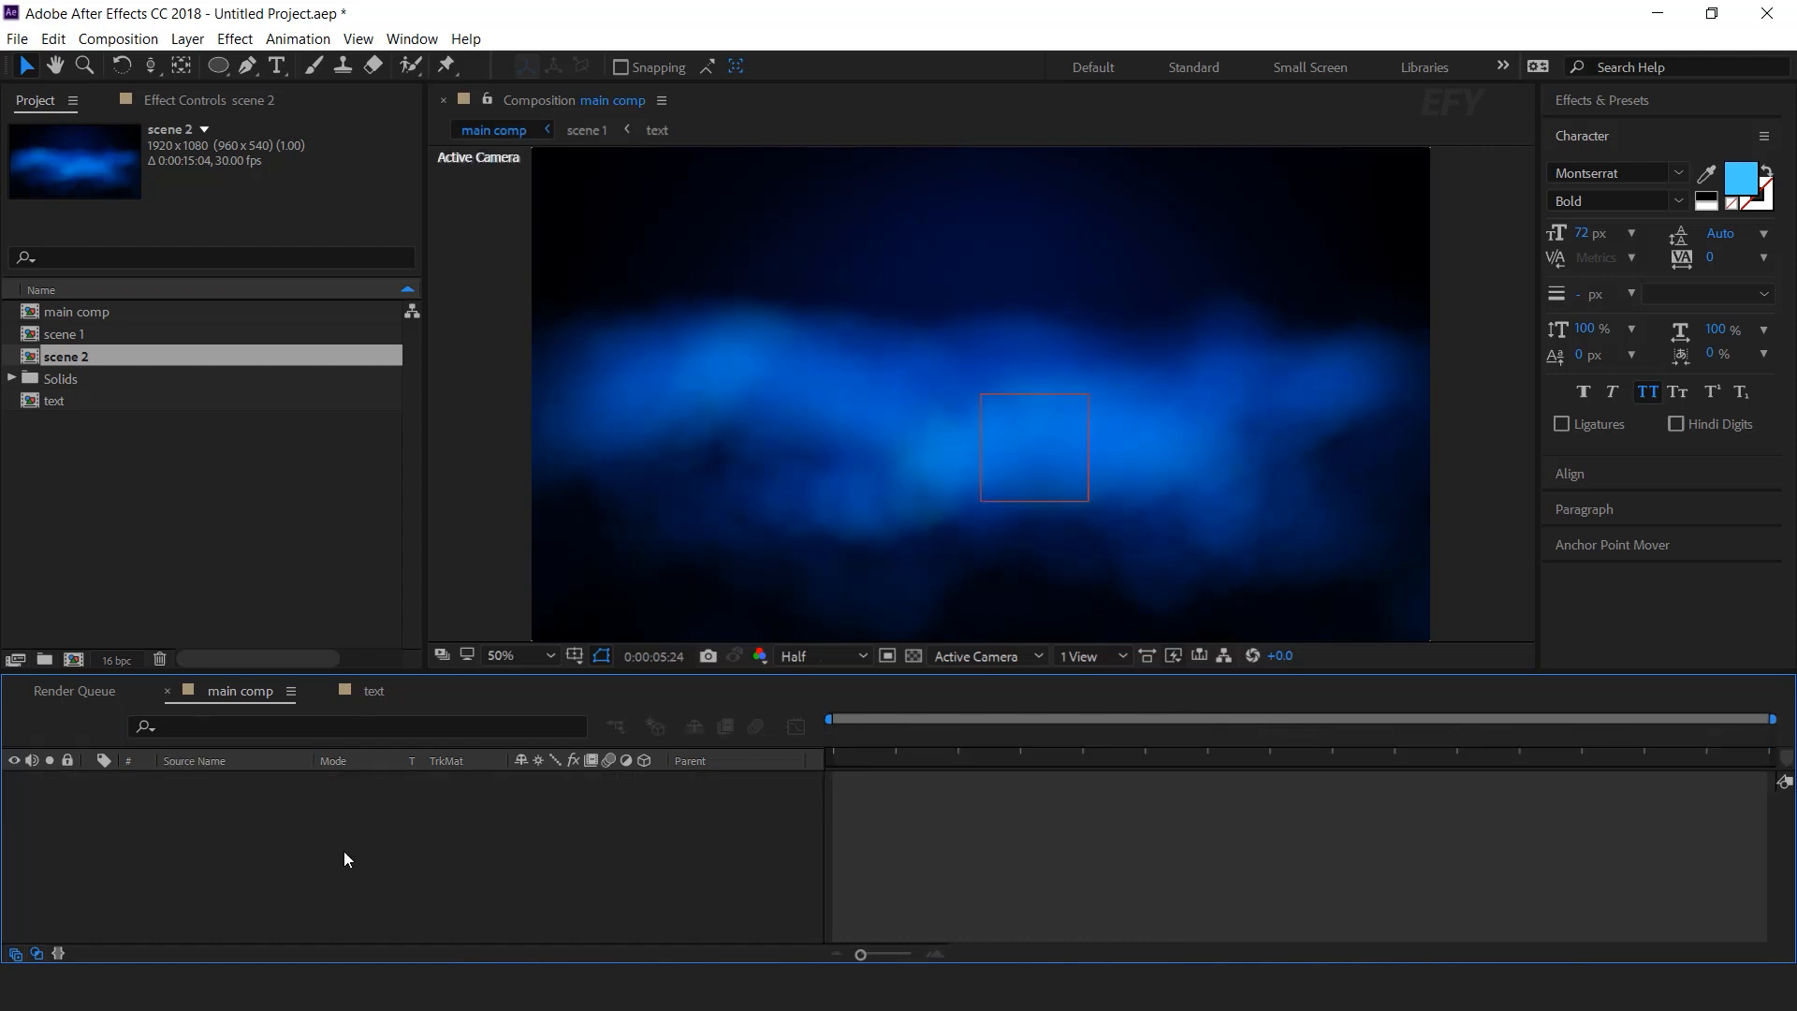
left_click_drag(908, 734, 1009, 734)
scroll(239, 903, "down", 2)
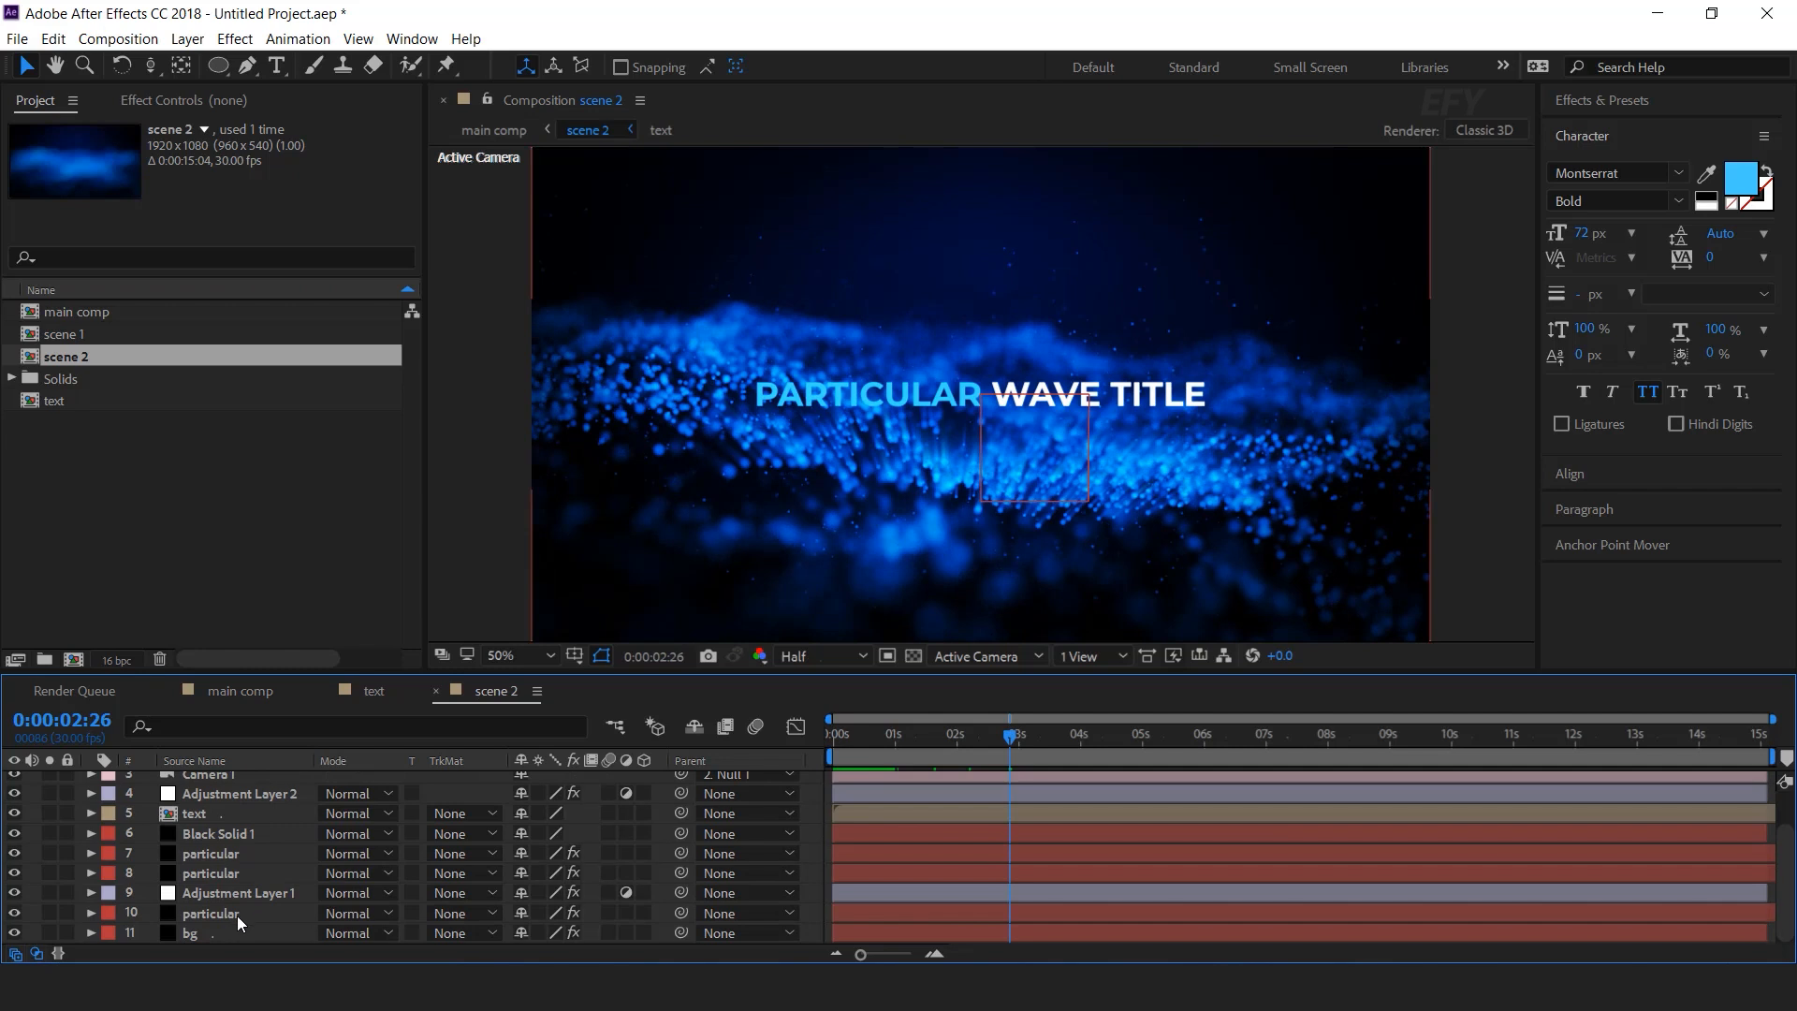
left_click(227, 915)
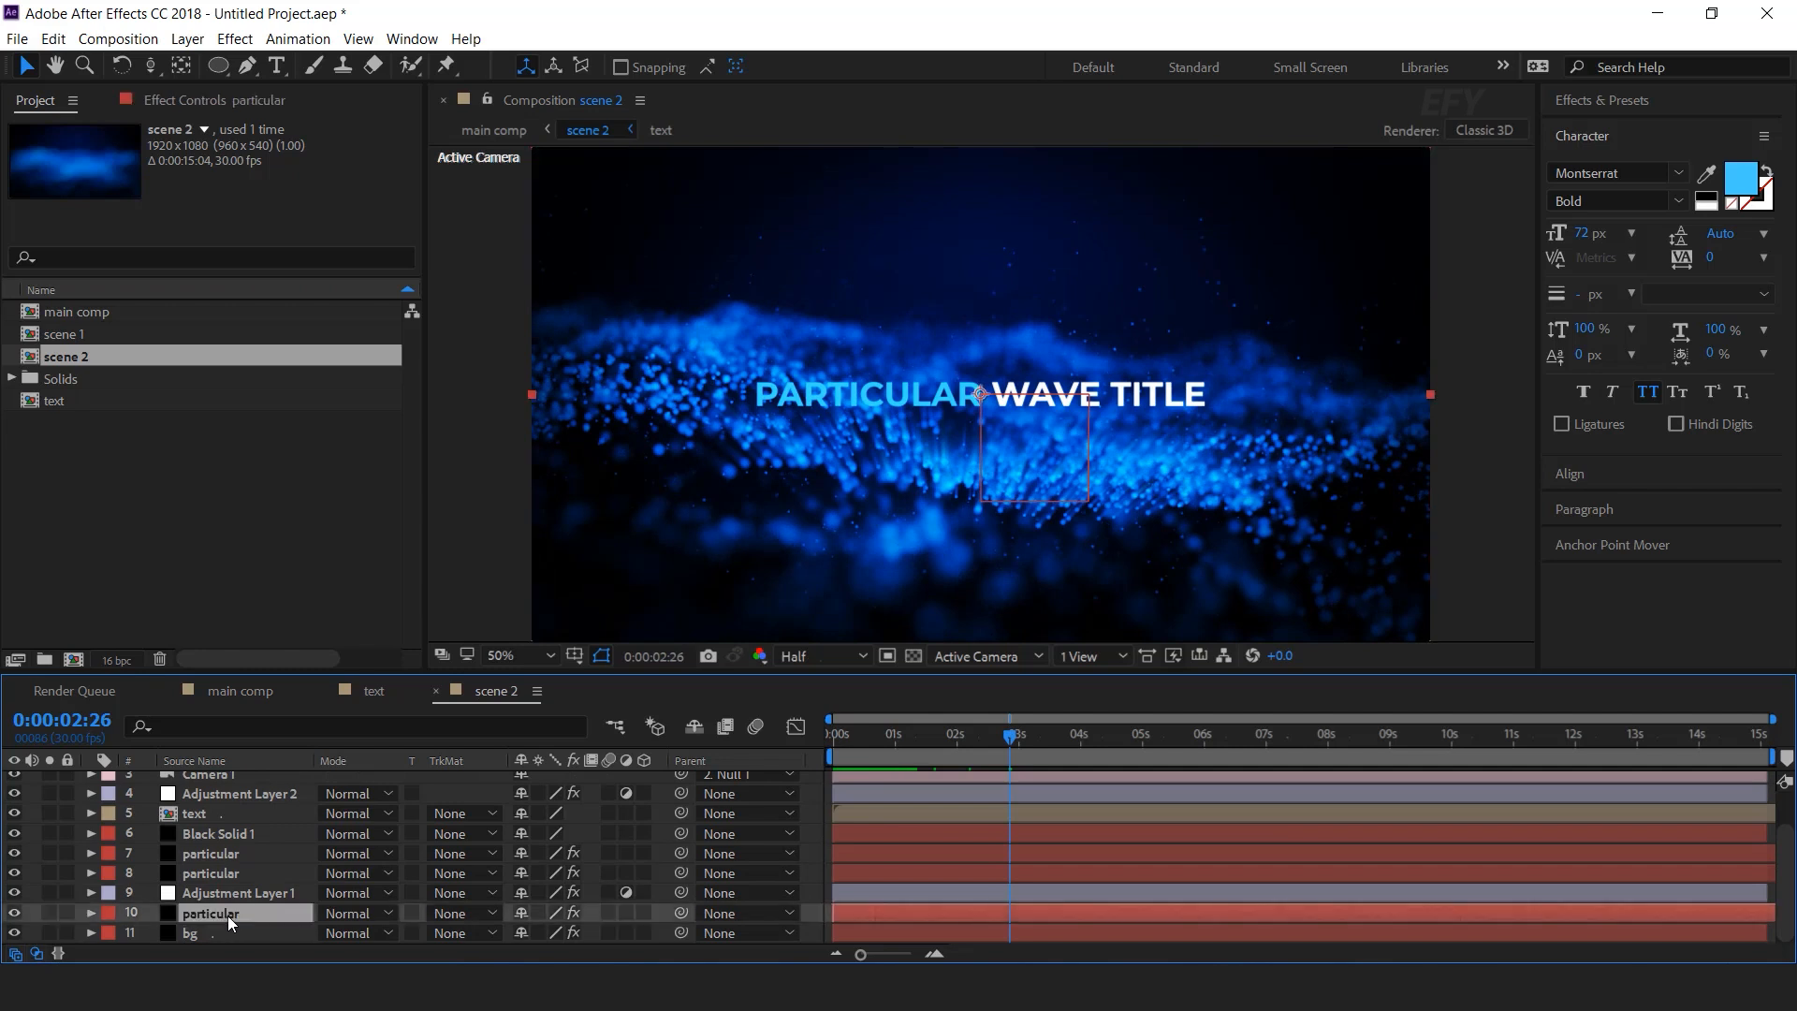
left_click(211, 102)
scroll(178, 509, "down", 5)
scroll(178, 509, "up", 5)
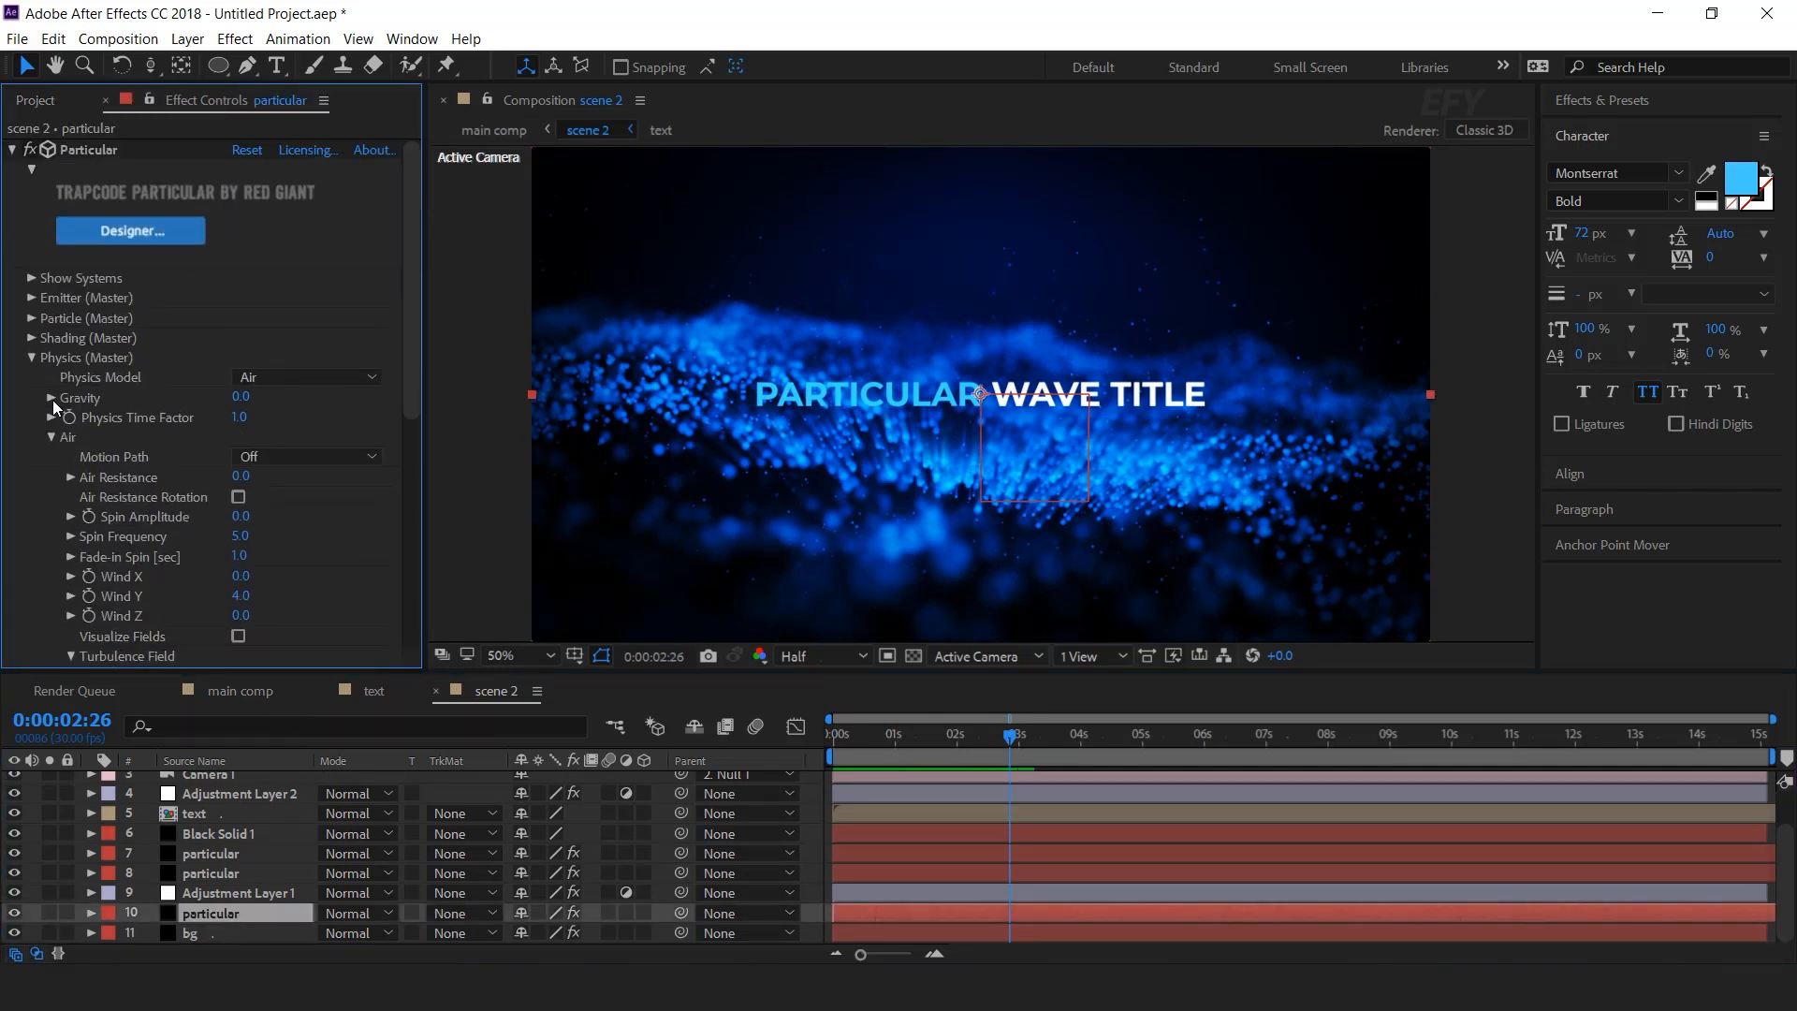
left_click(31, 360)
left_click(32, 320)
scroll(32, 322, "down", 3)
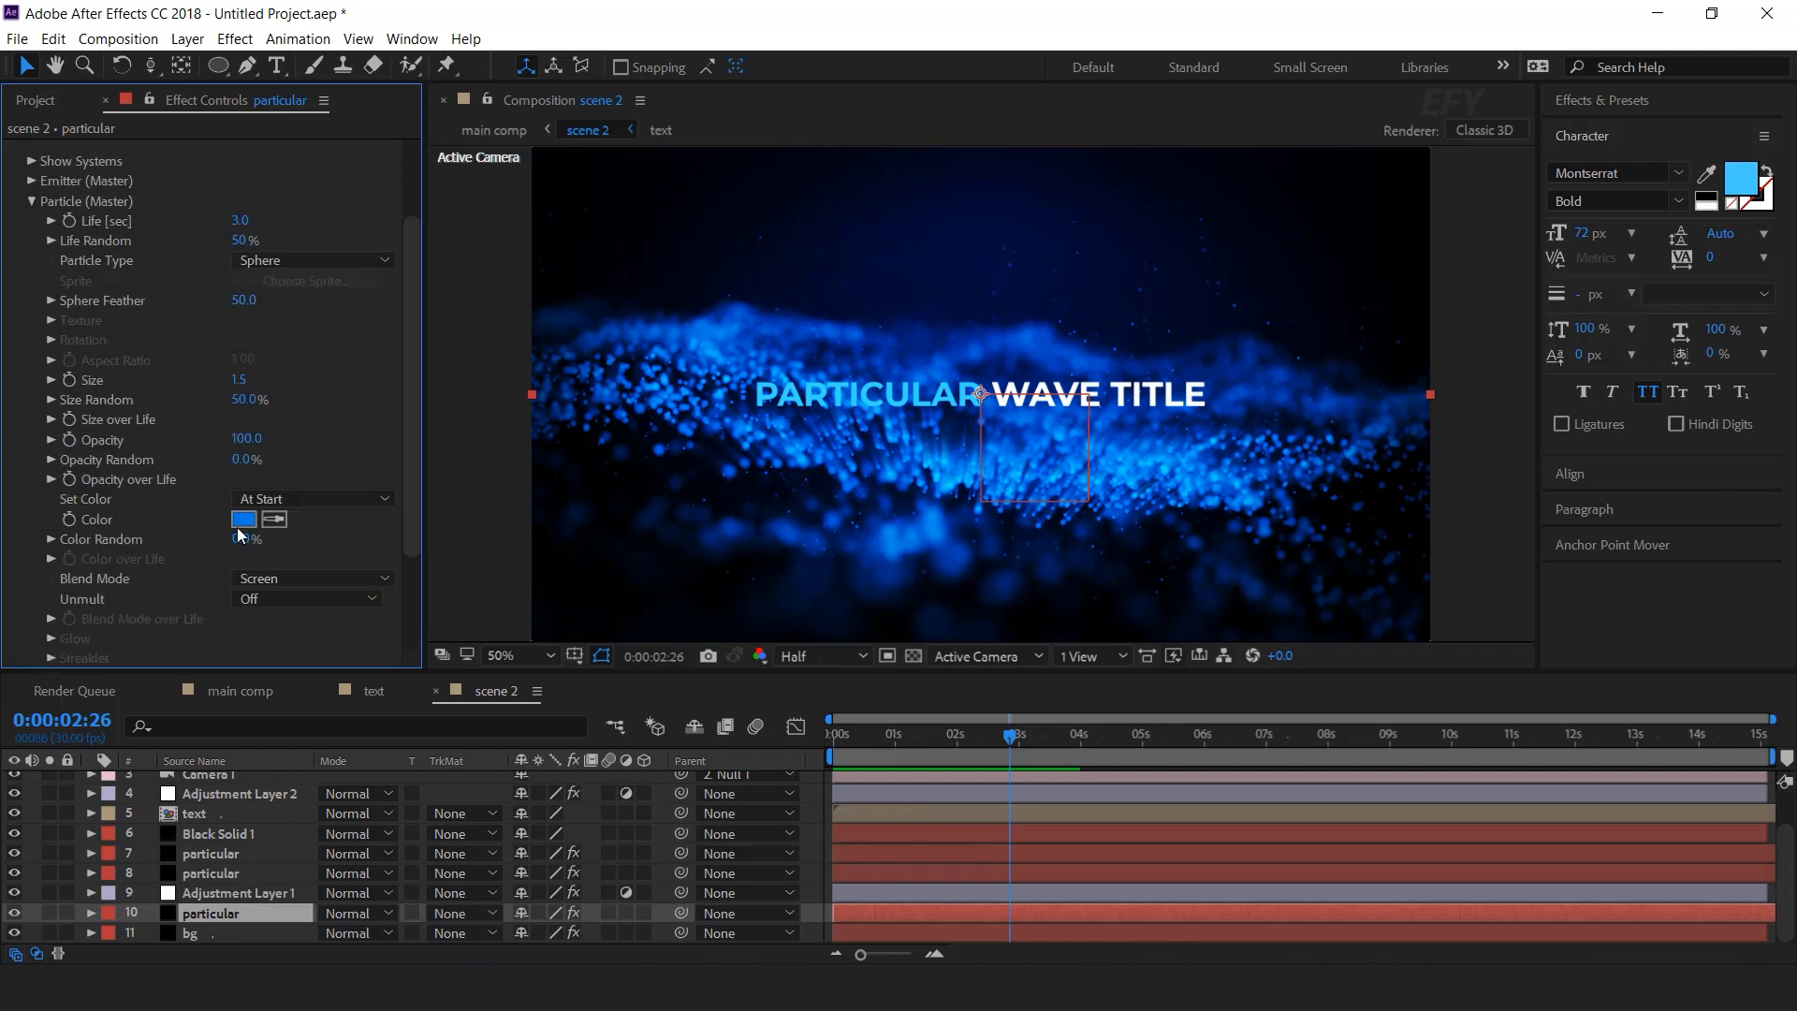
Set the particle color of scene 2's three particular layers (10, 8 and 7) to purple 8506E8
left_click(248, 521)
left_click_drag(479, 519, 480, 453)
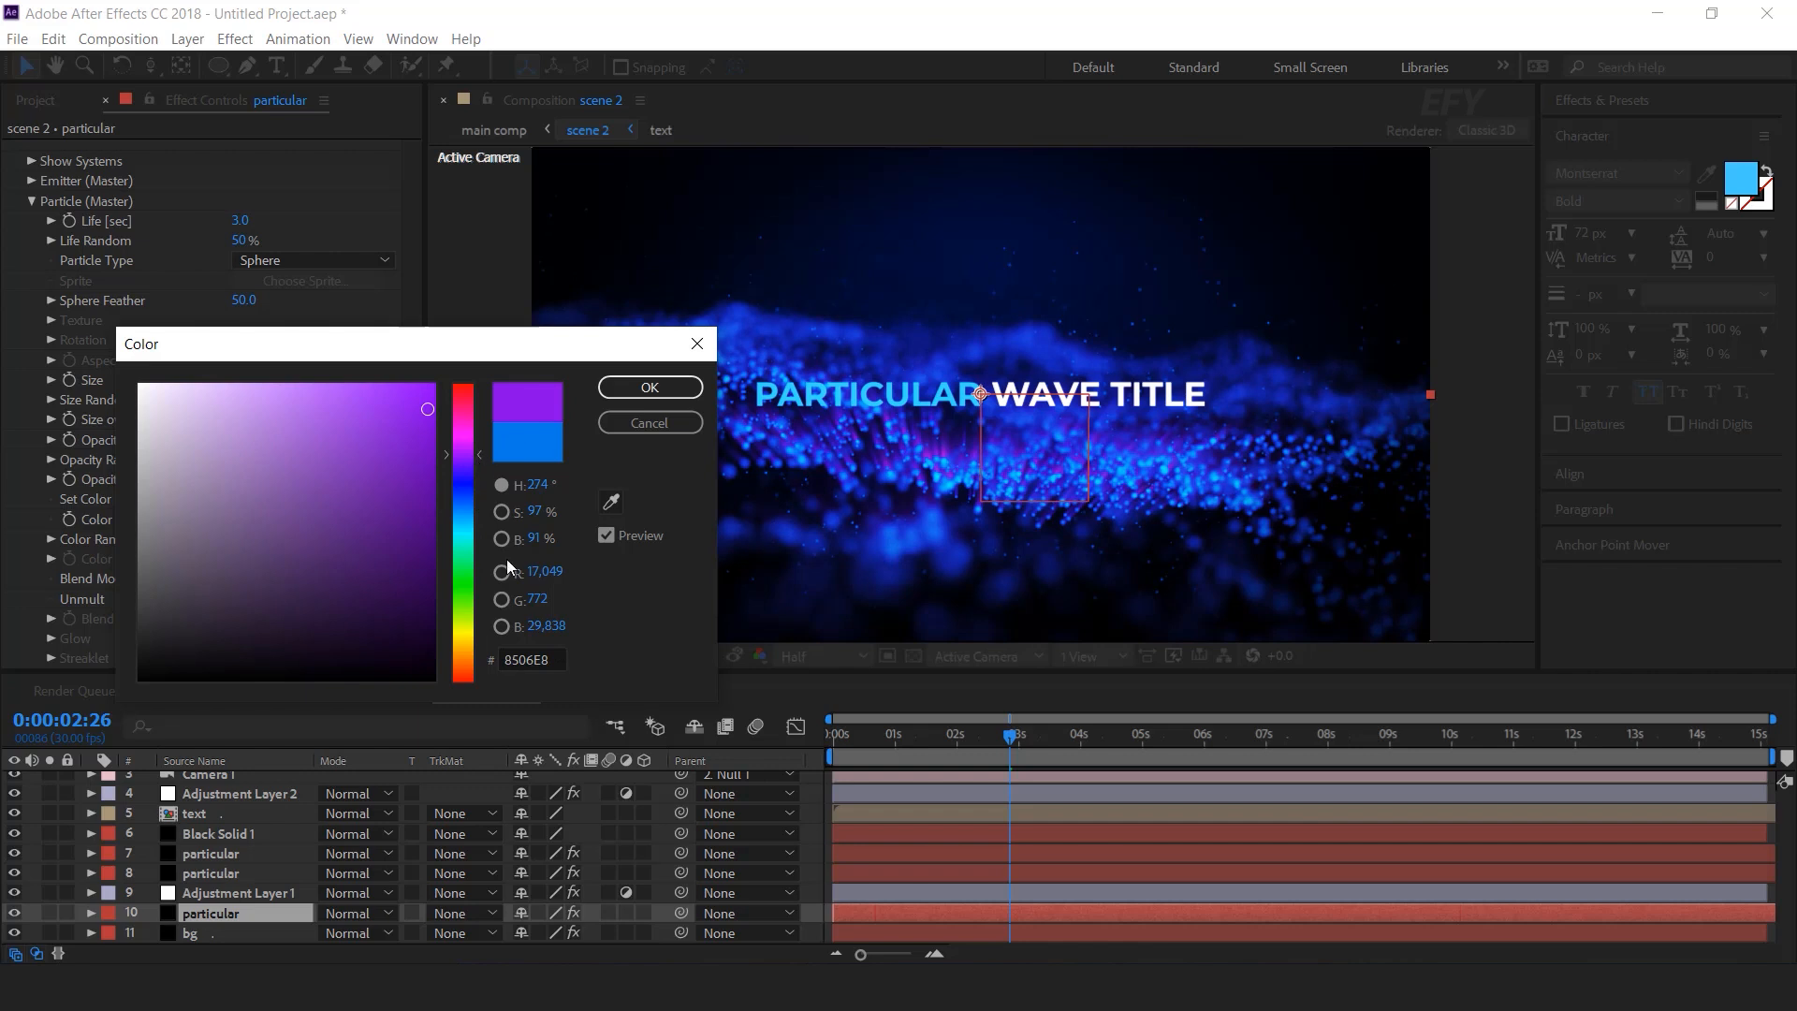
left_click(649, 387)
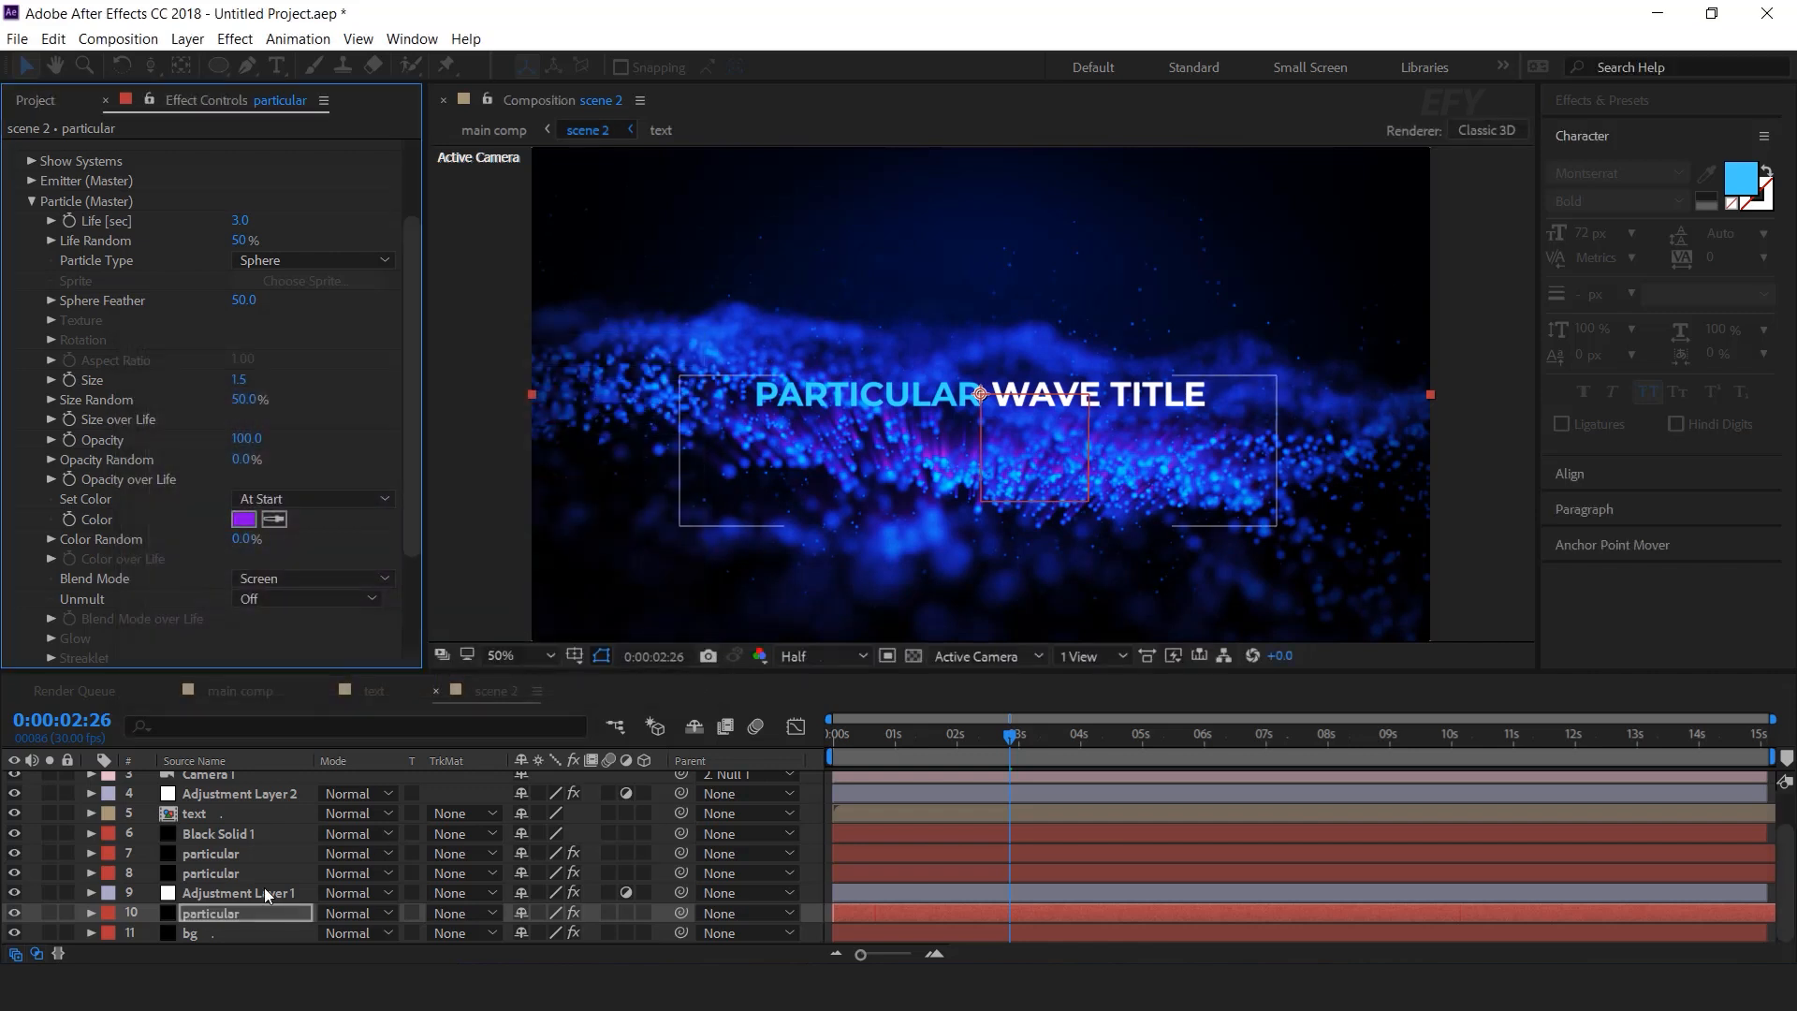
left_click(220, 874)
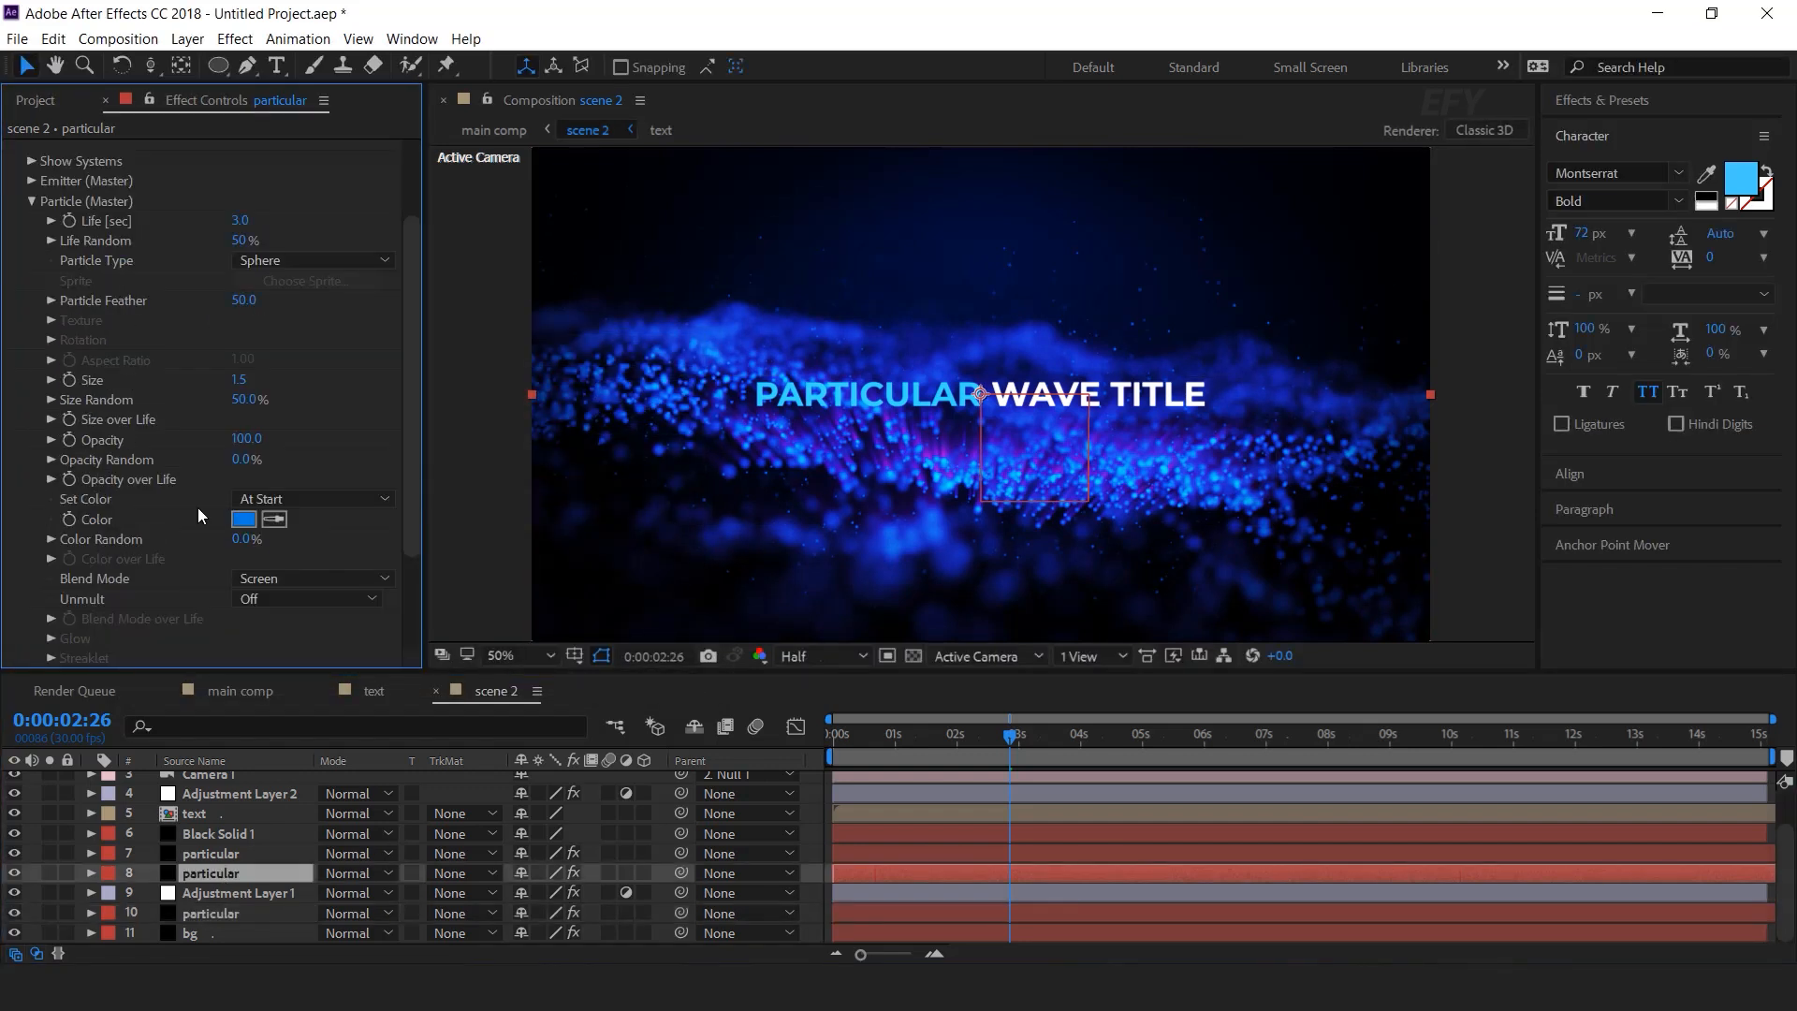
left_click(243, 518)
key("ctrl+v")
key("Return")
left_click(210, 854)
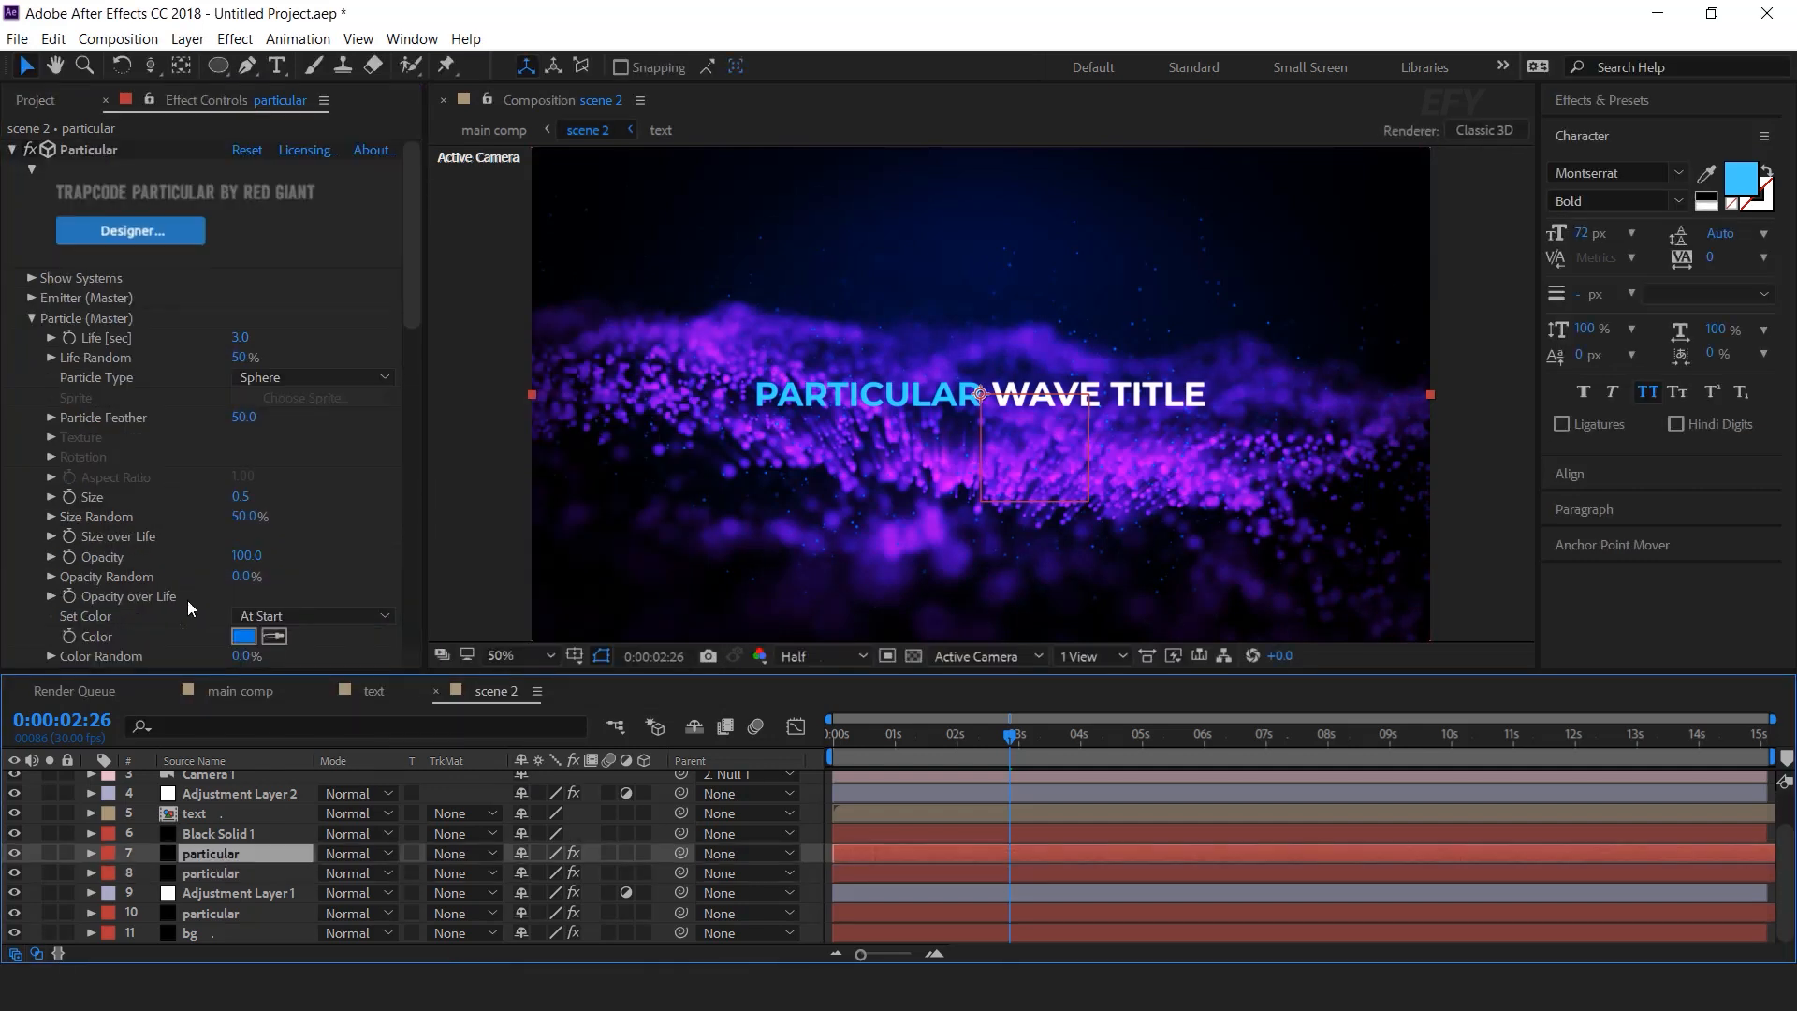
left_click(243, 635)
type("8506E8")
left_click(698, 387)
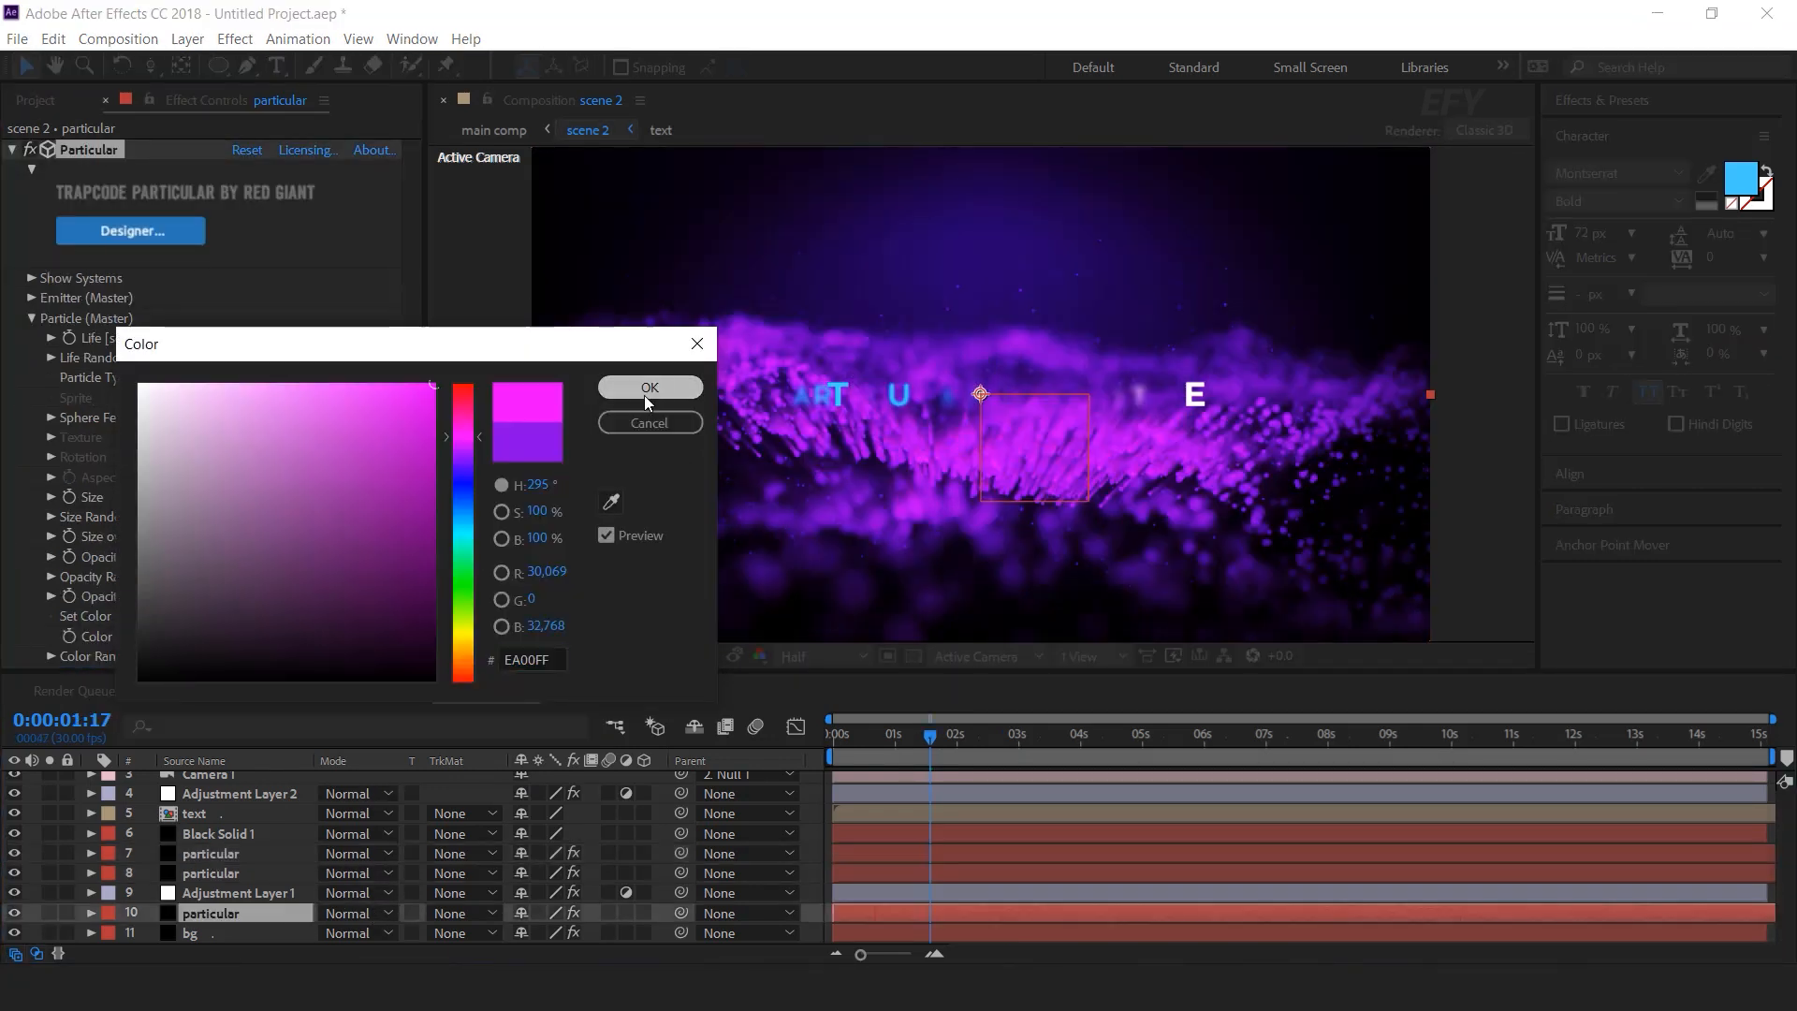
Recolor the particles of particular layers 10, 8 and 7 in magenta EA00FF
key("Return")
left_click(246, 637)
key("ctrl+v")
left_click(652, 387)
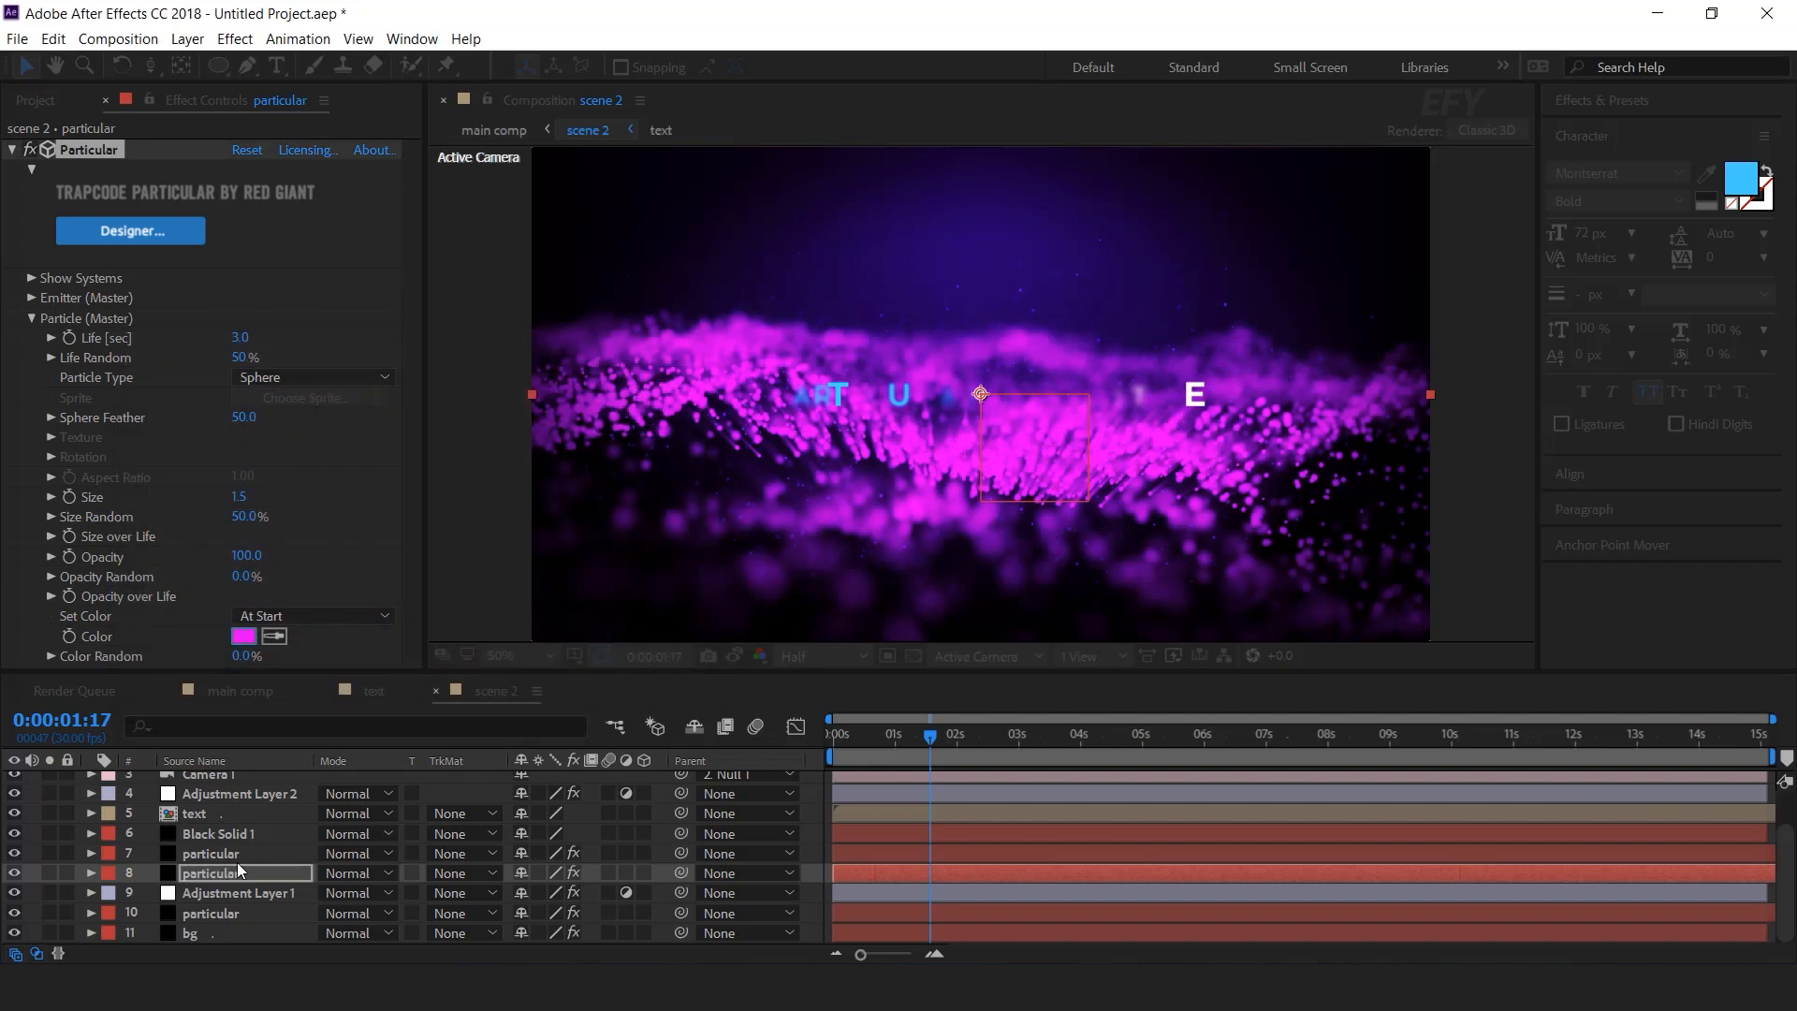
left_click(234, 853)
left_click(247, 639)
type("EA00FF")
left_click(658, 390)
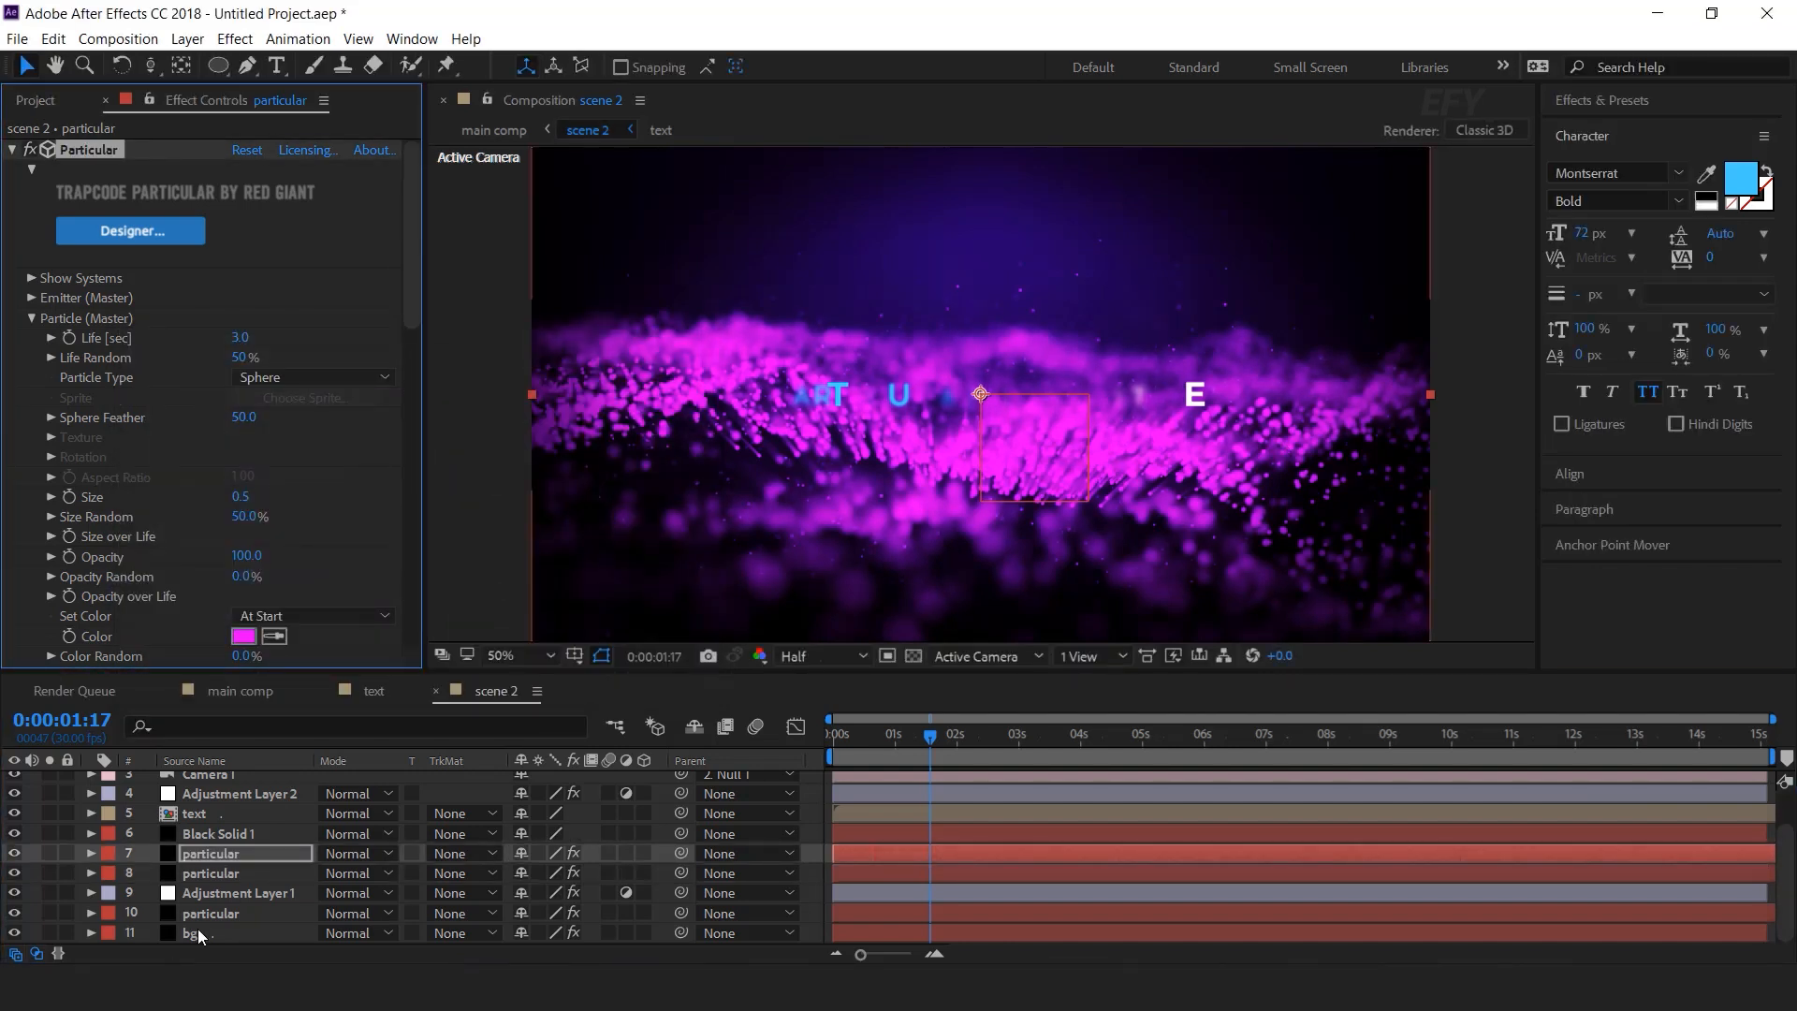
Set the bg layer's Gradient Ramp start color to dark purple 760080 and check the frame at 0:00:03:08
left_click(199, 934)
left_click(243, 190)
type("760080")
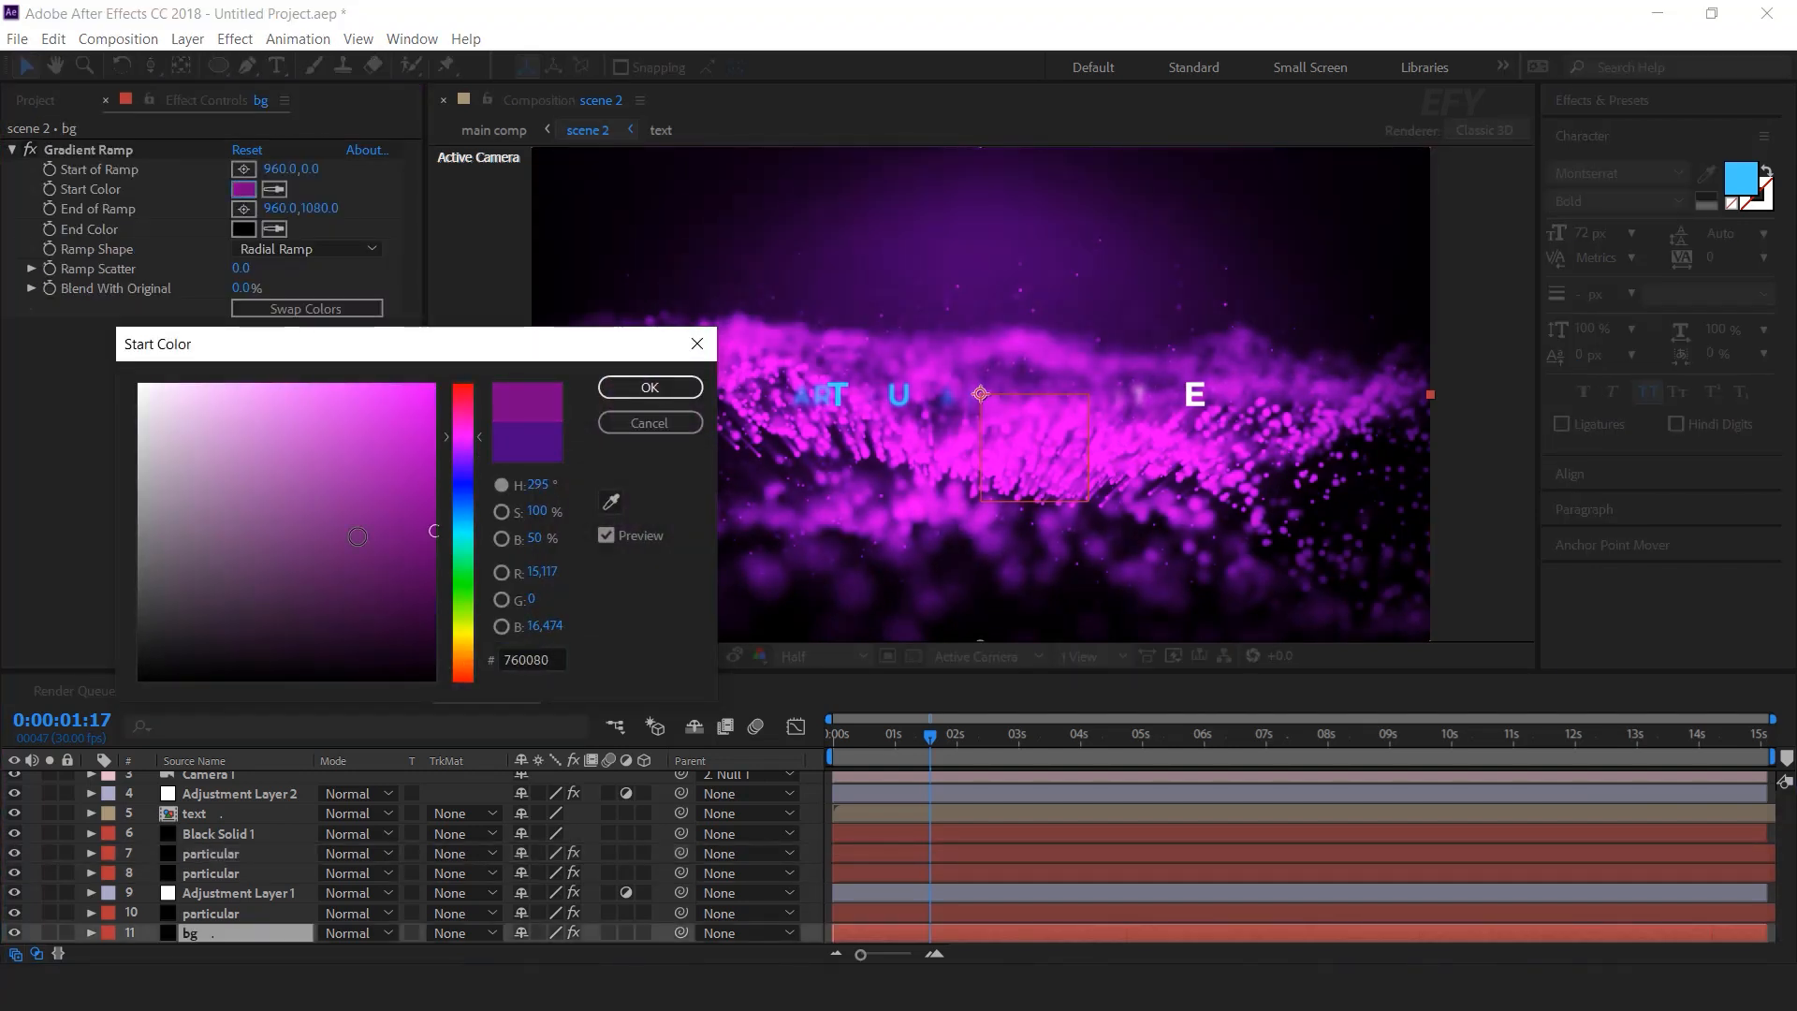
left_click(695, 397)
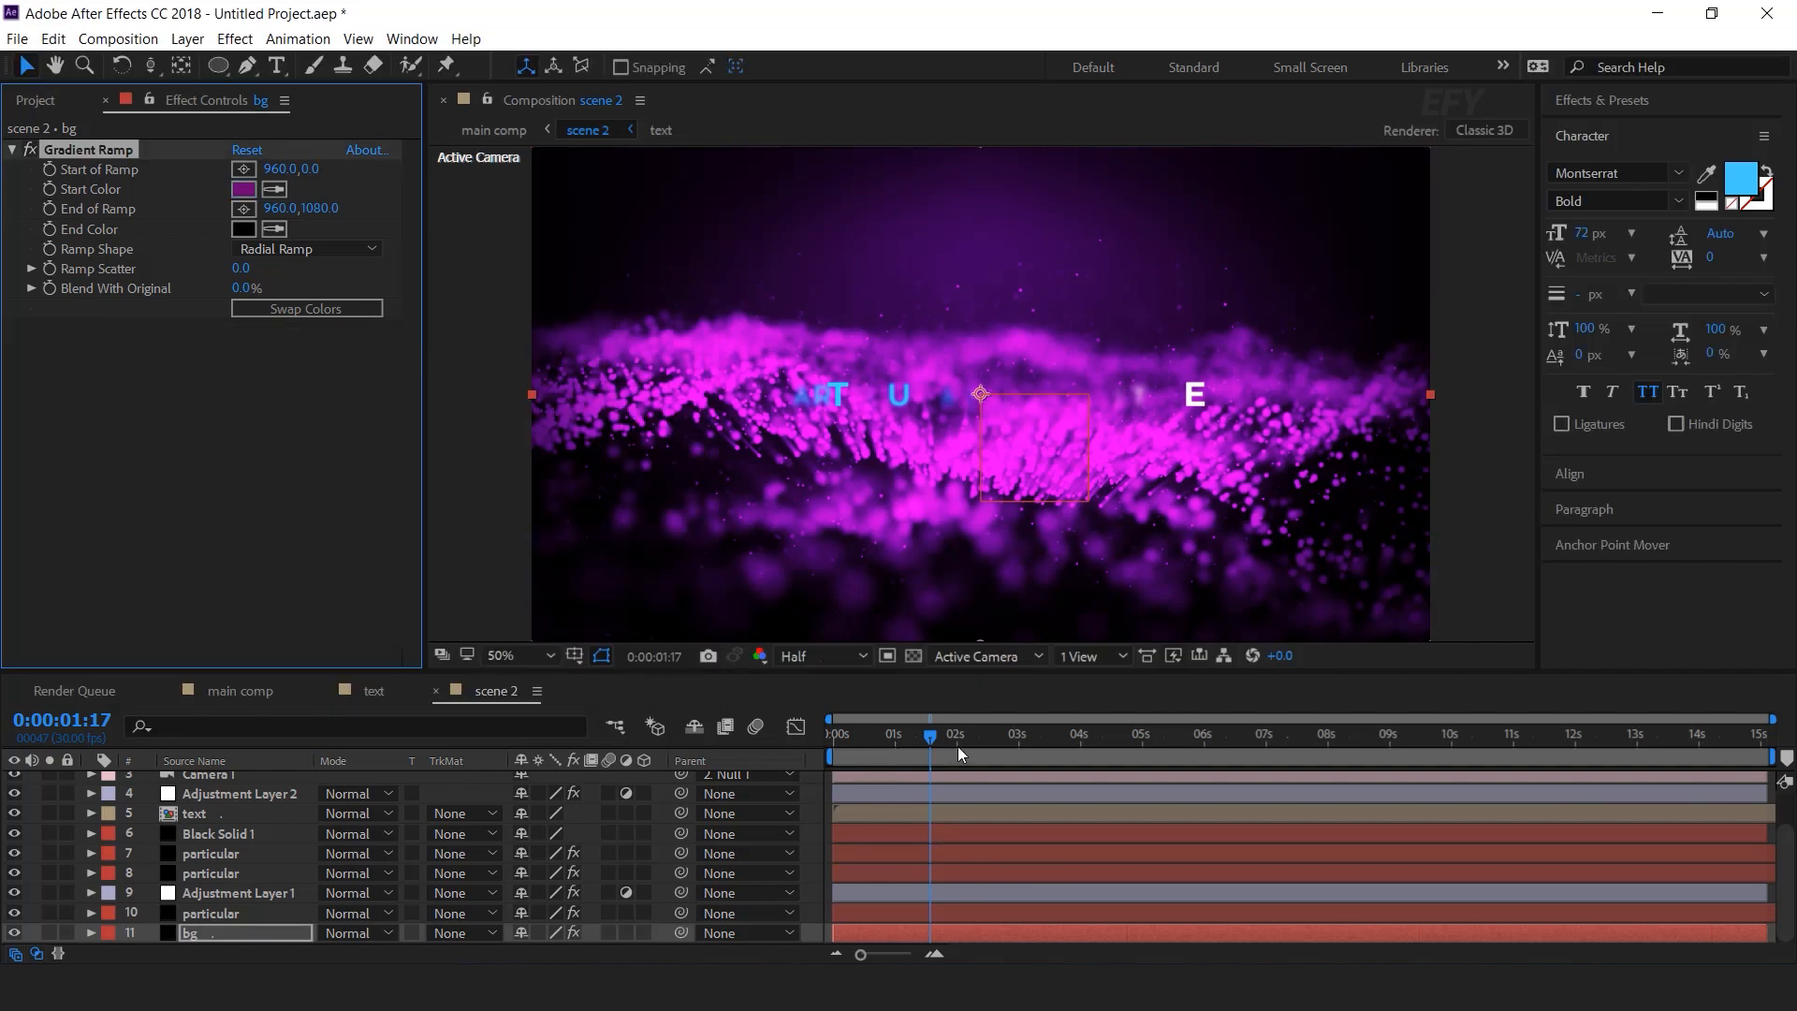
left_click_drag(958, 745, 1035, 745)
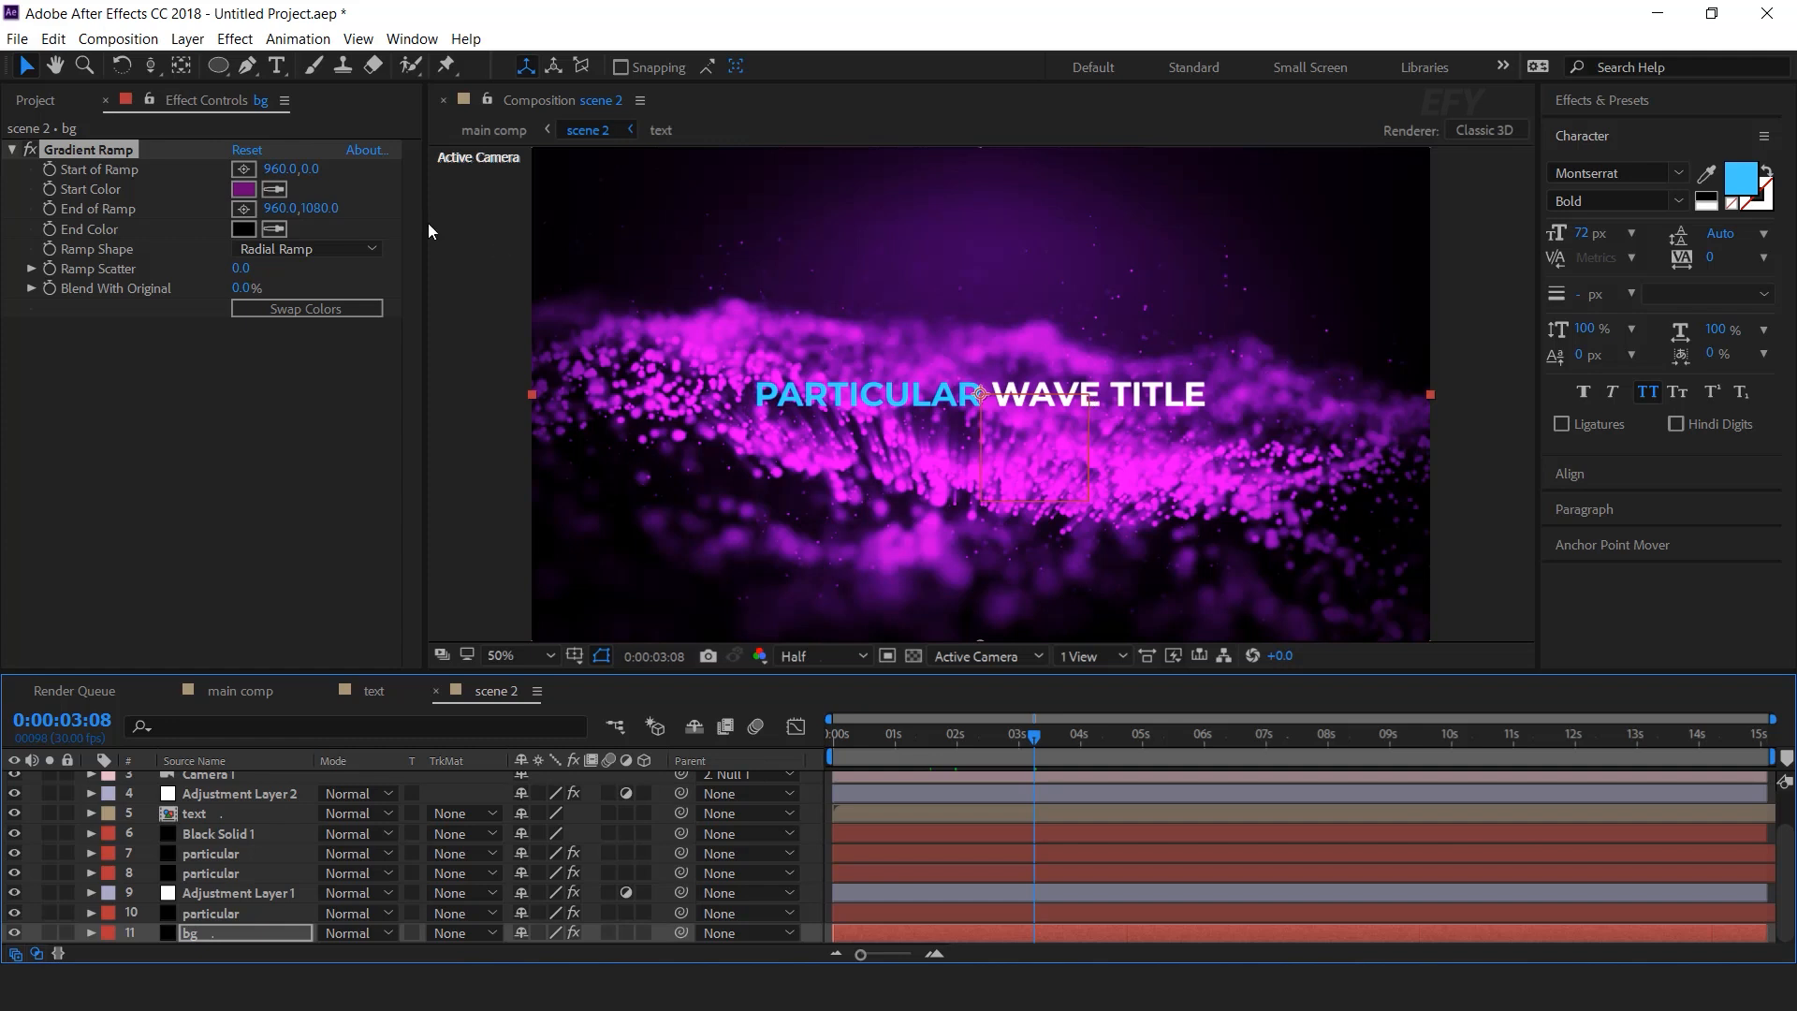
Duplicate the text composition as text 2 and replace the text layer's source in scene 2 with it
left_click(38, 101)
left_click(126, 472)
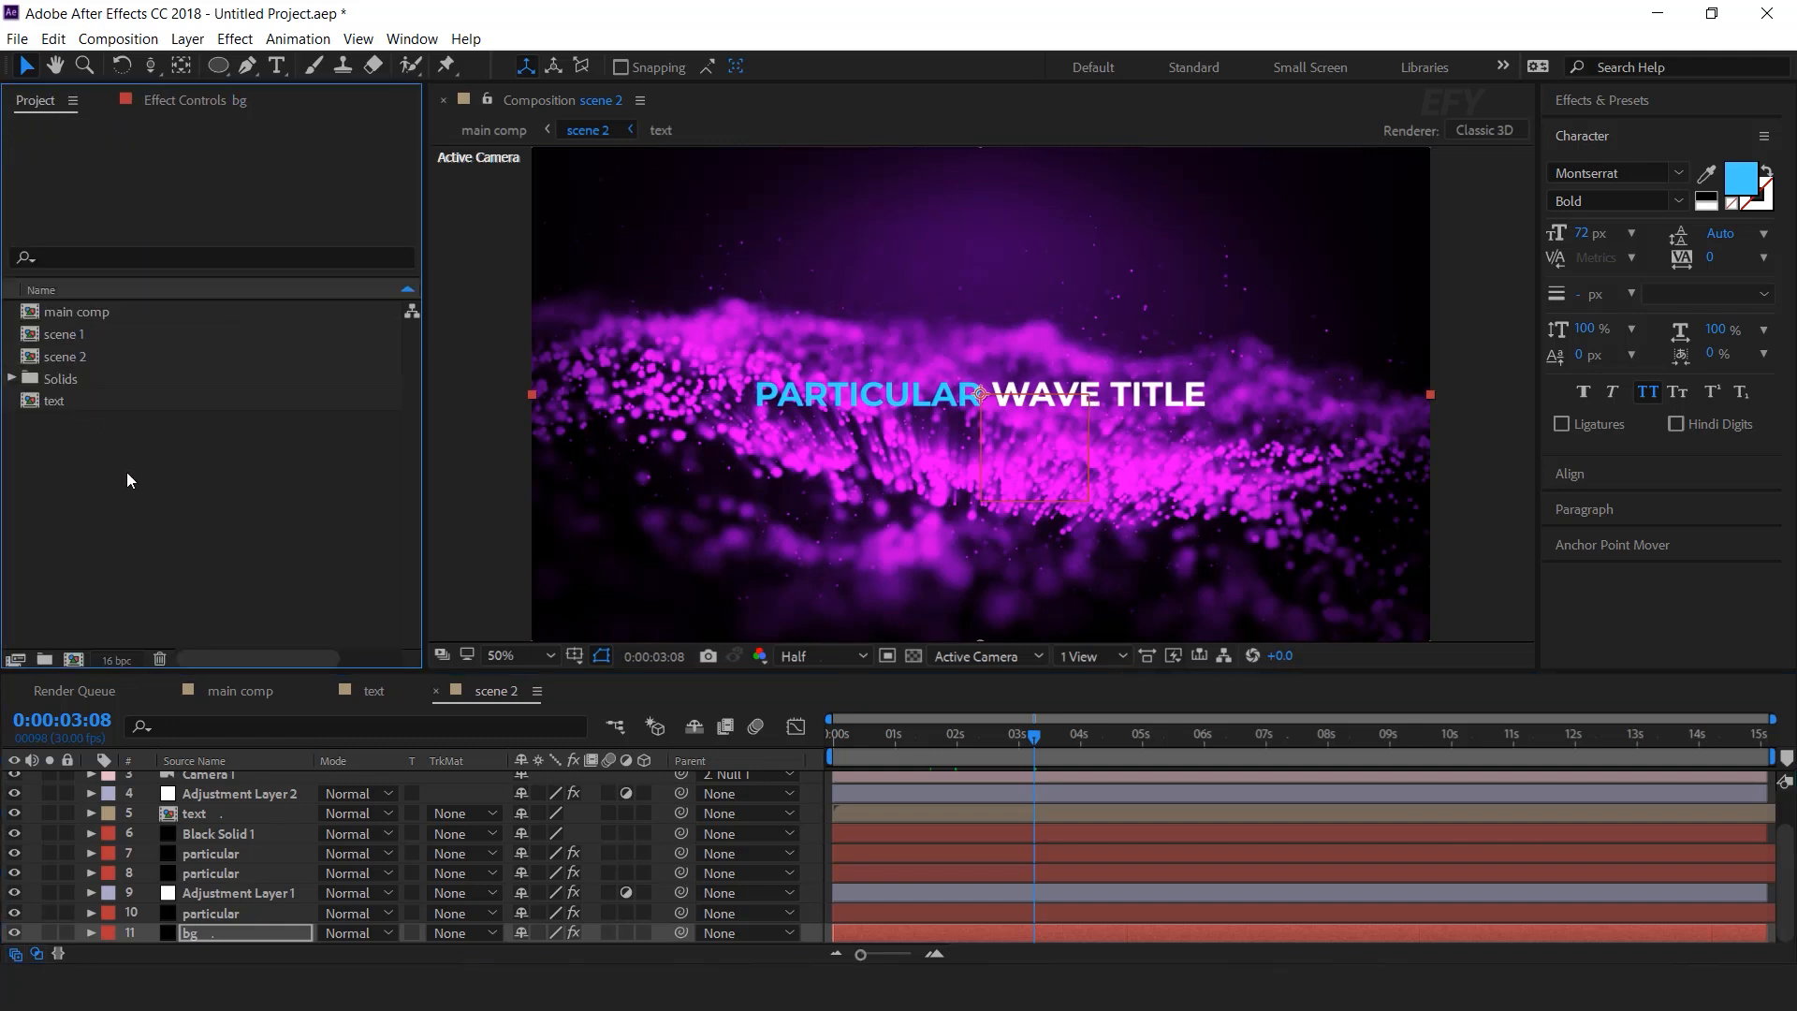
left_click(52, 403)
key("ctrl+d")
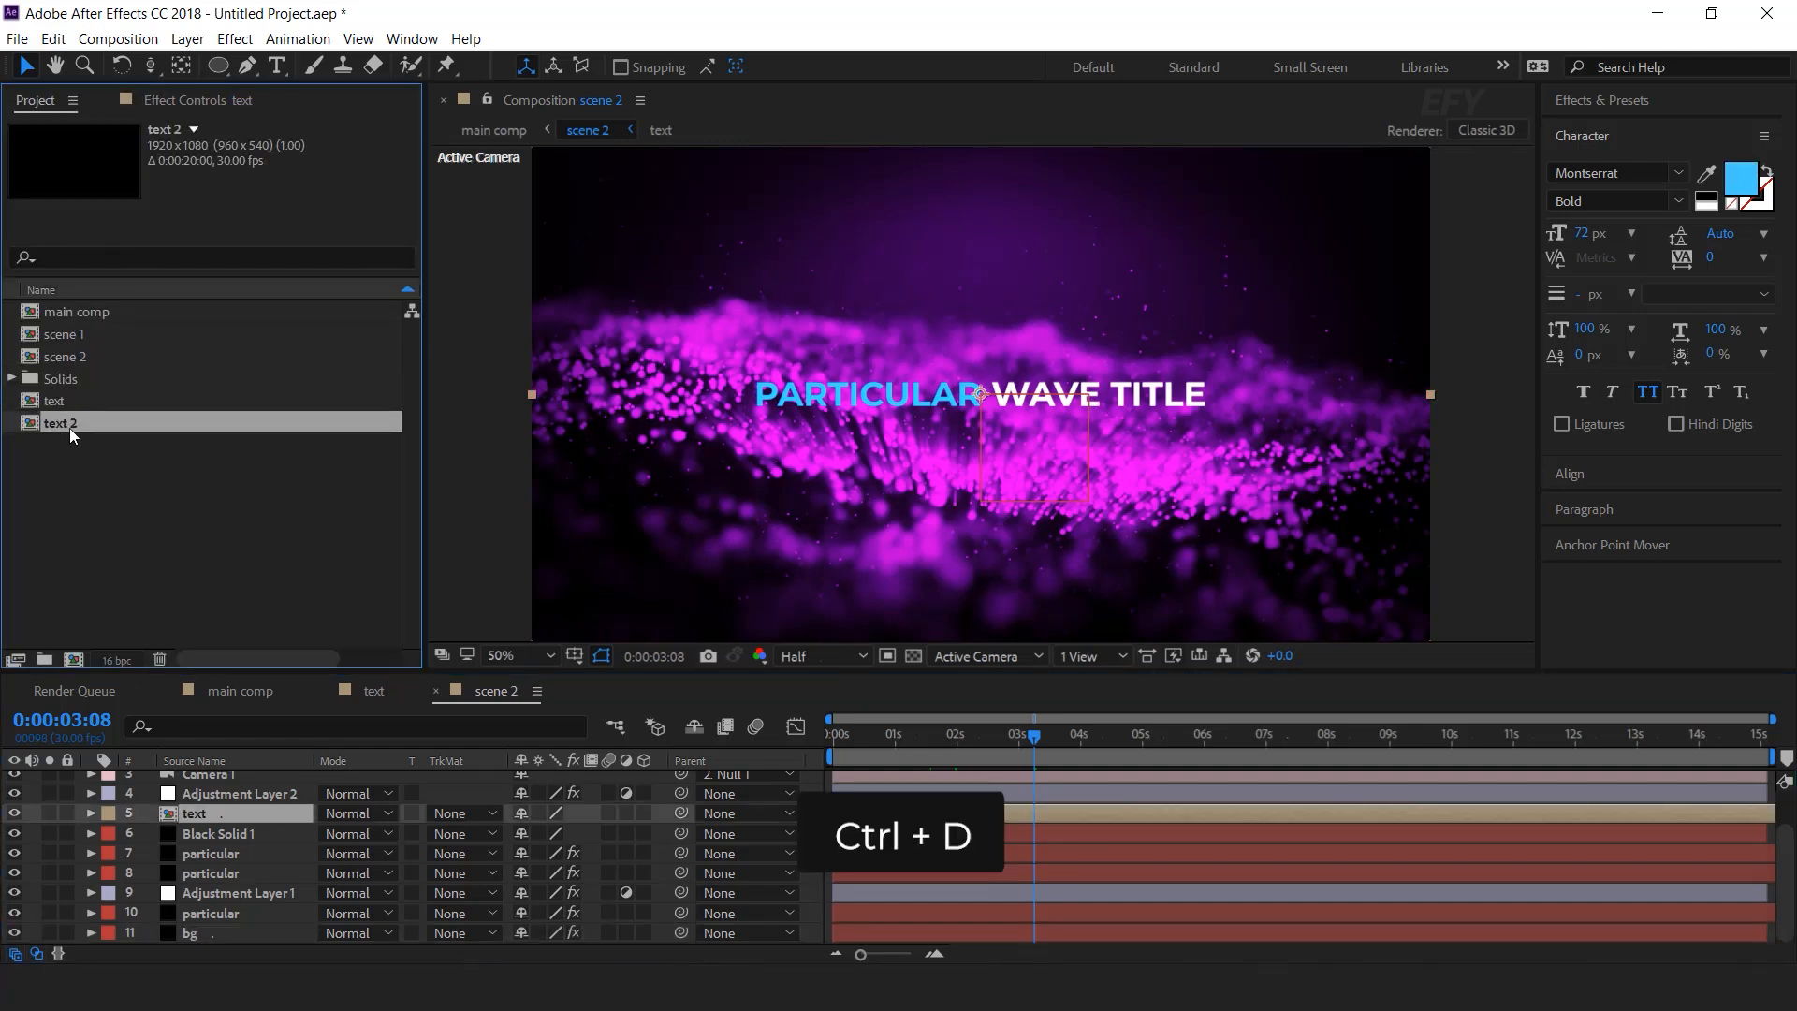
left_click_drag(67, 424, 198, 817)
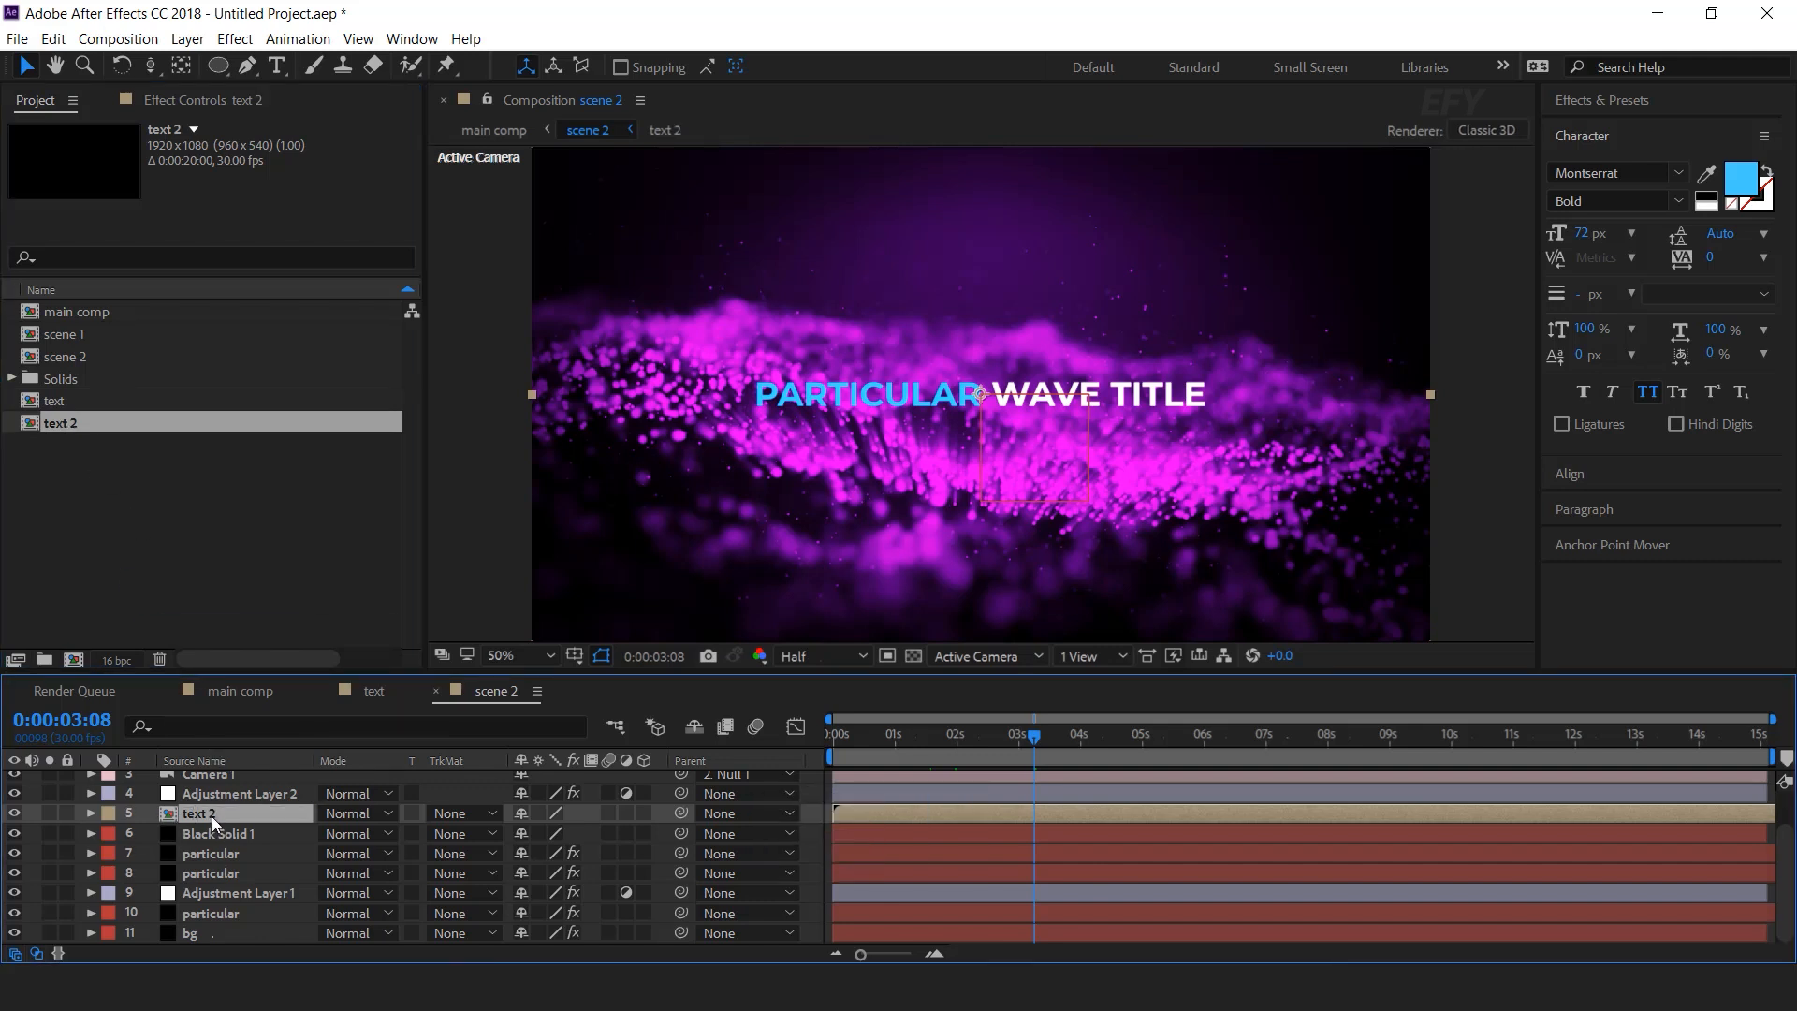
Change the title in the text 2 composition to "effect for you"
double_click(212, 817)
left_click(266, 779)
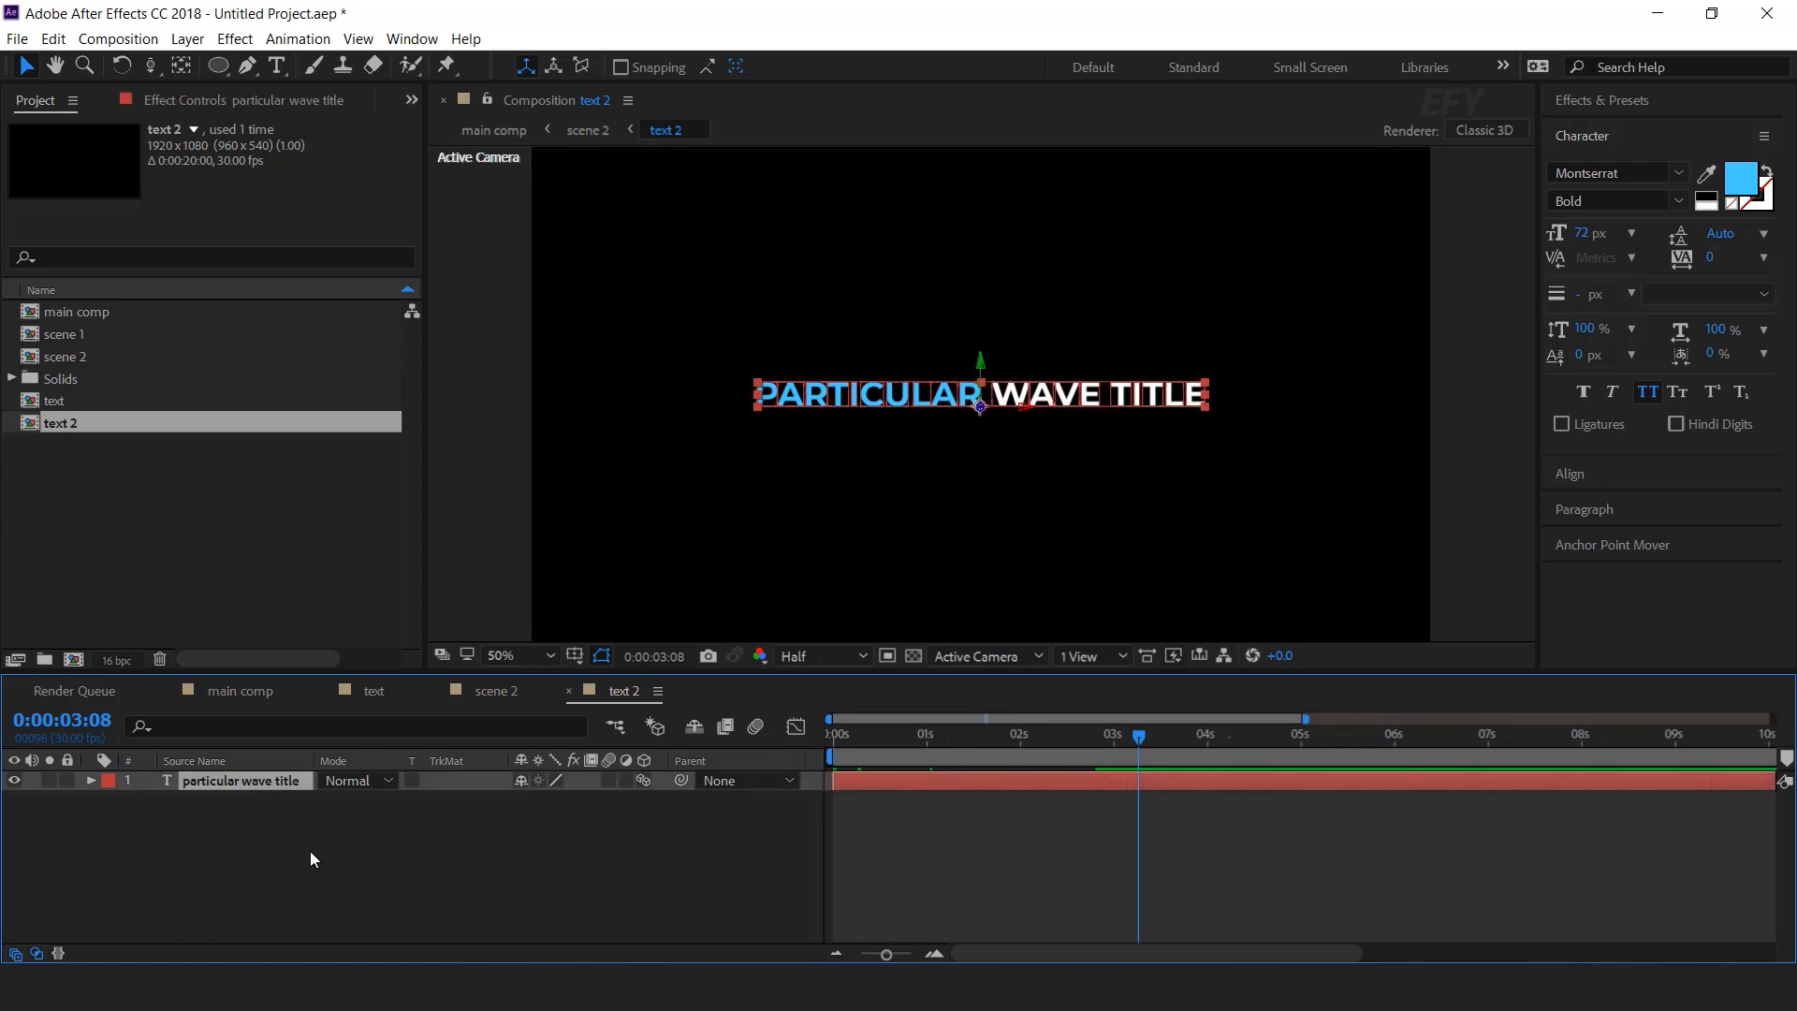
left_click(278, 69)
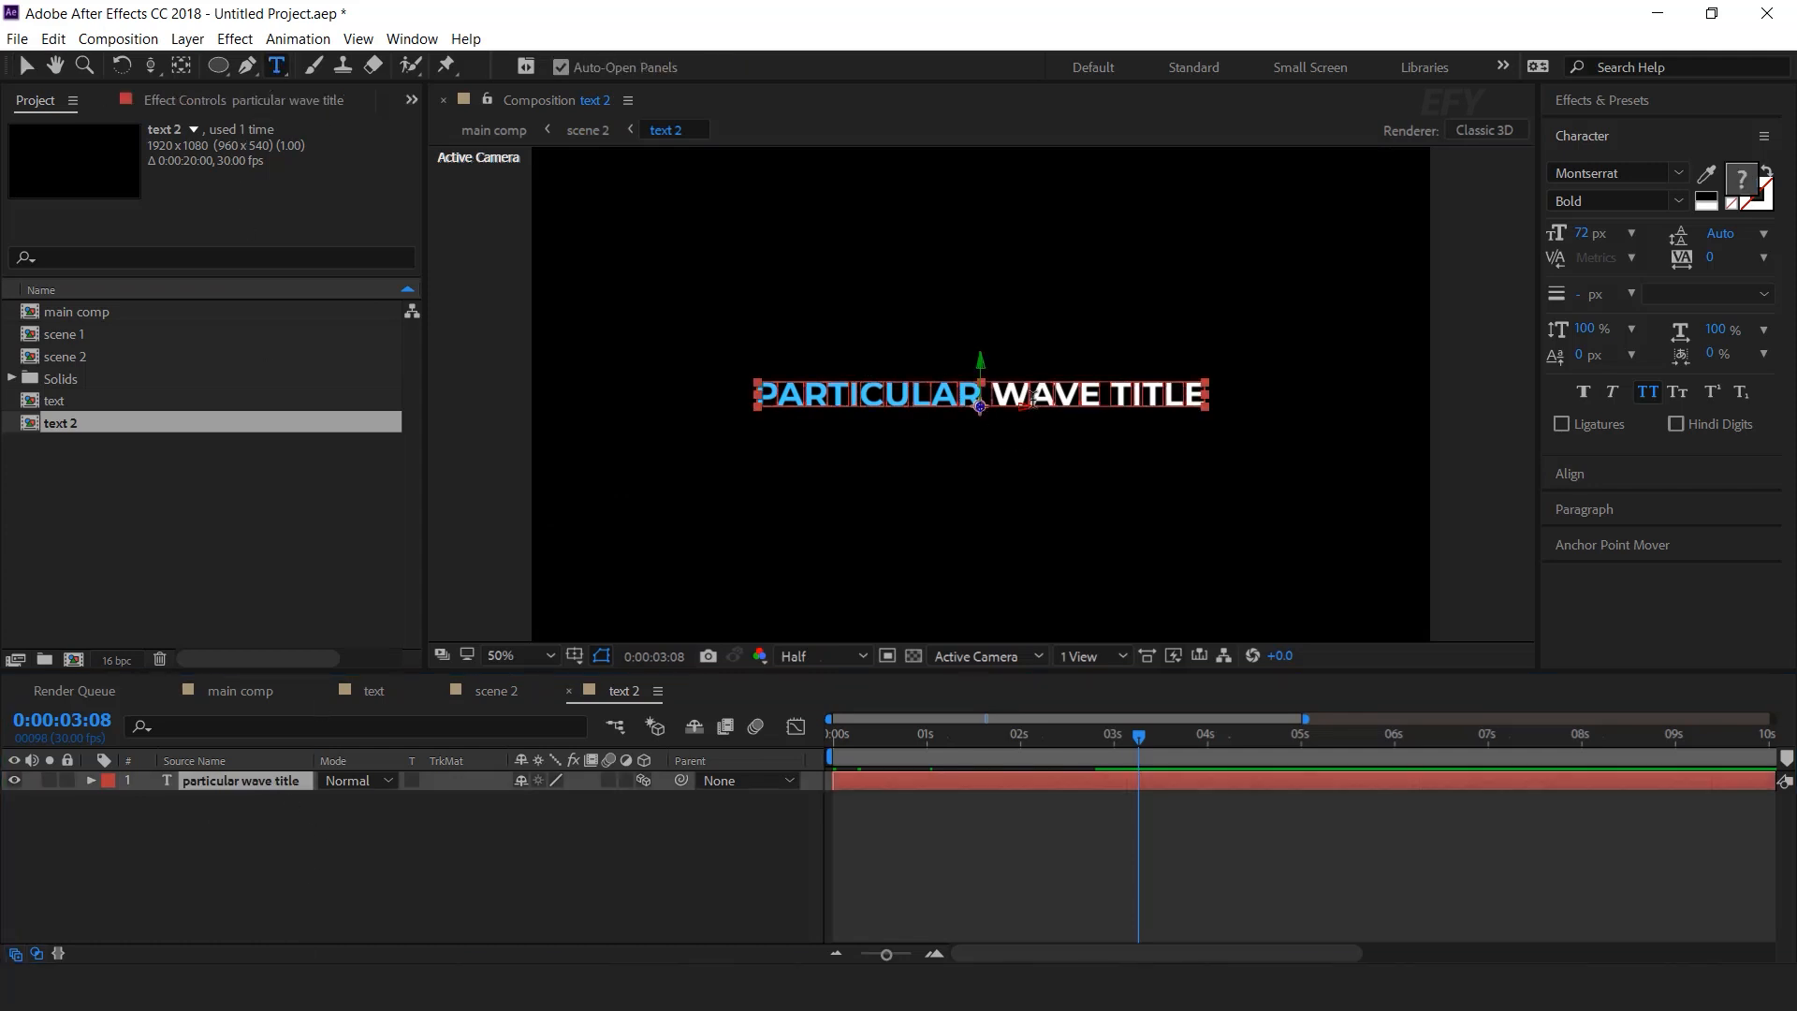
left_click(1027, 403)
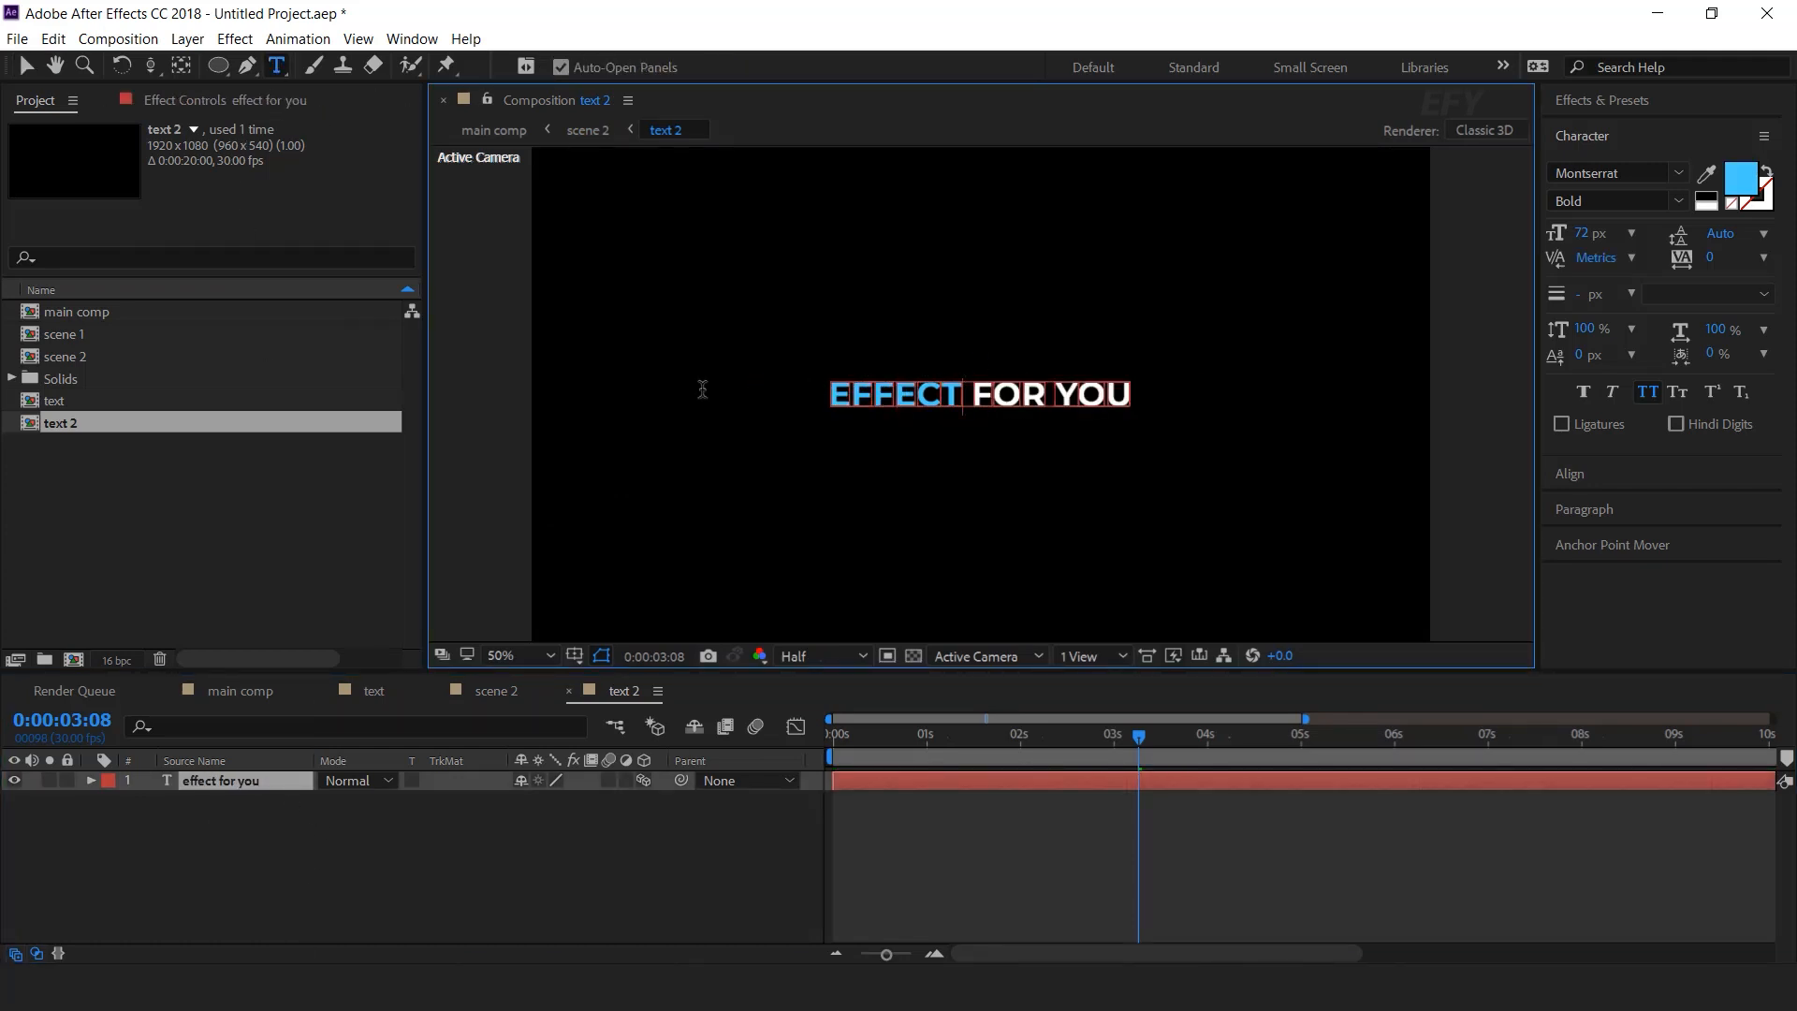
Recolor the word EFFECT in pink and check the new title in the scene 2 composition
left_click_drag(962, 394, 702, 389)
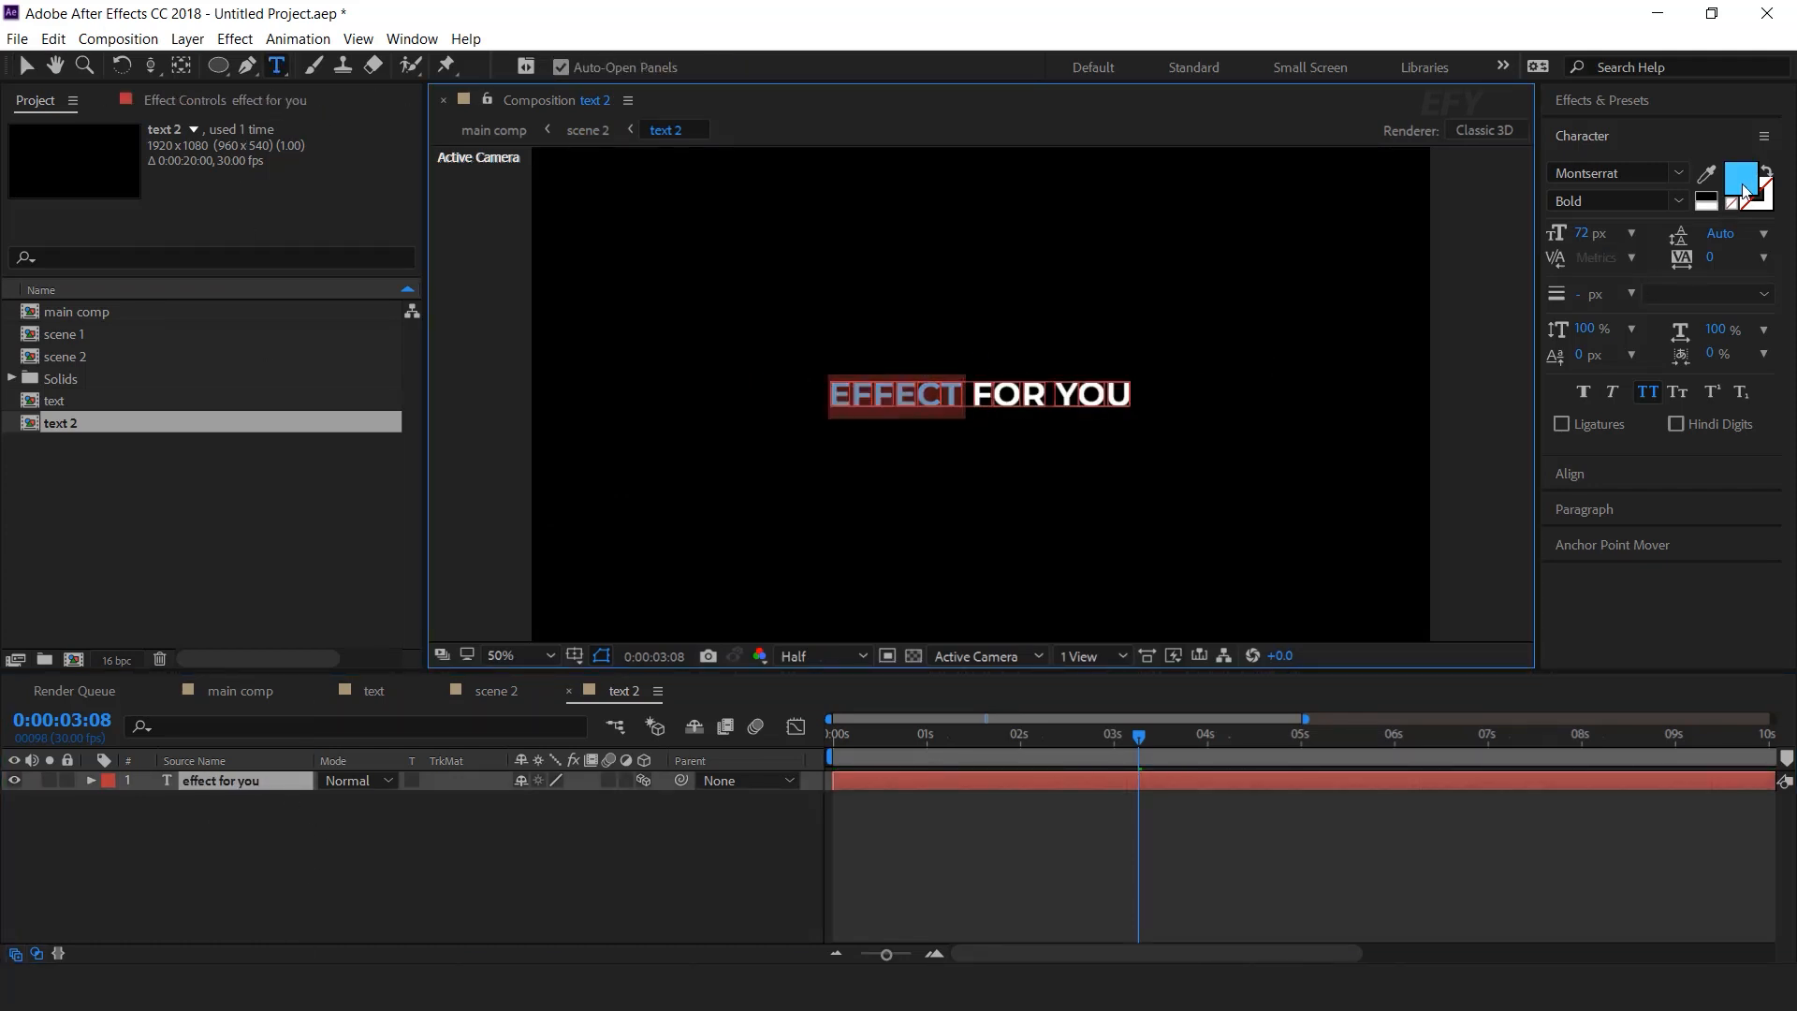
left_click(1741, 179)
left_click(463, 416)
left_click(422, 379)
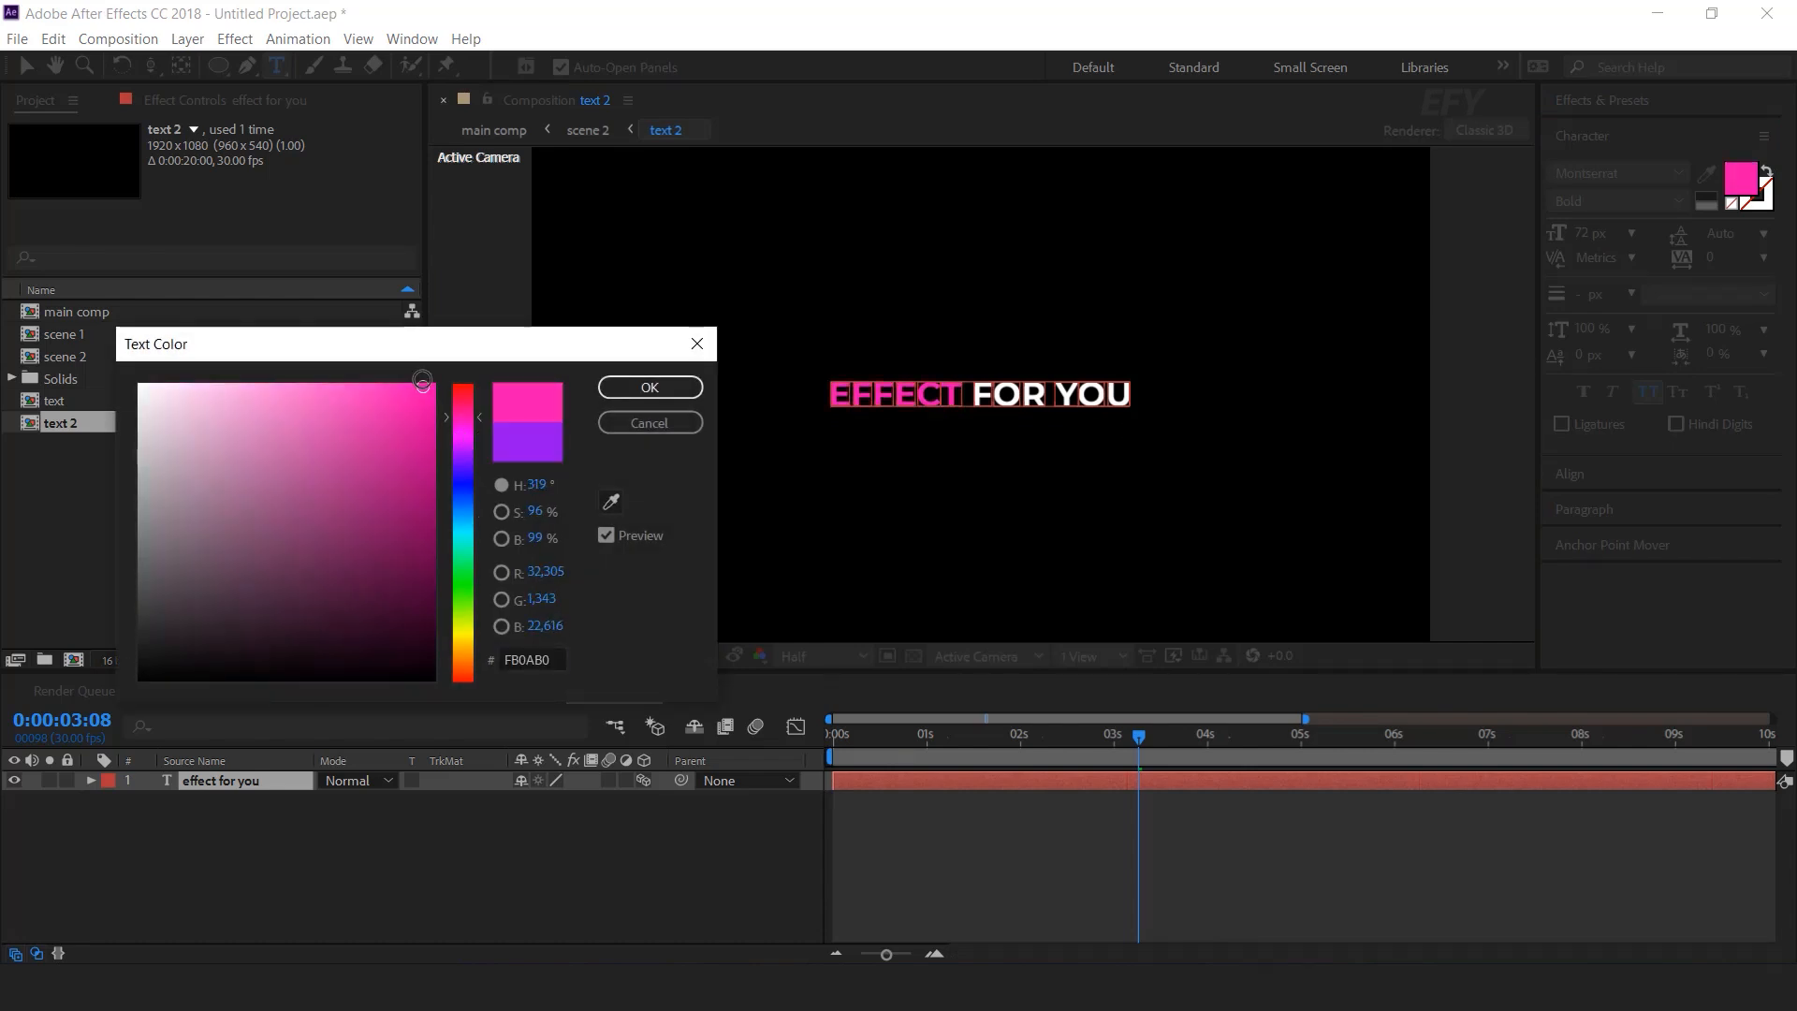
left_click(652, 388)
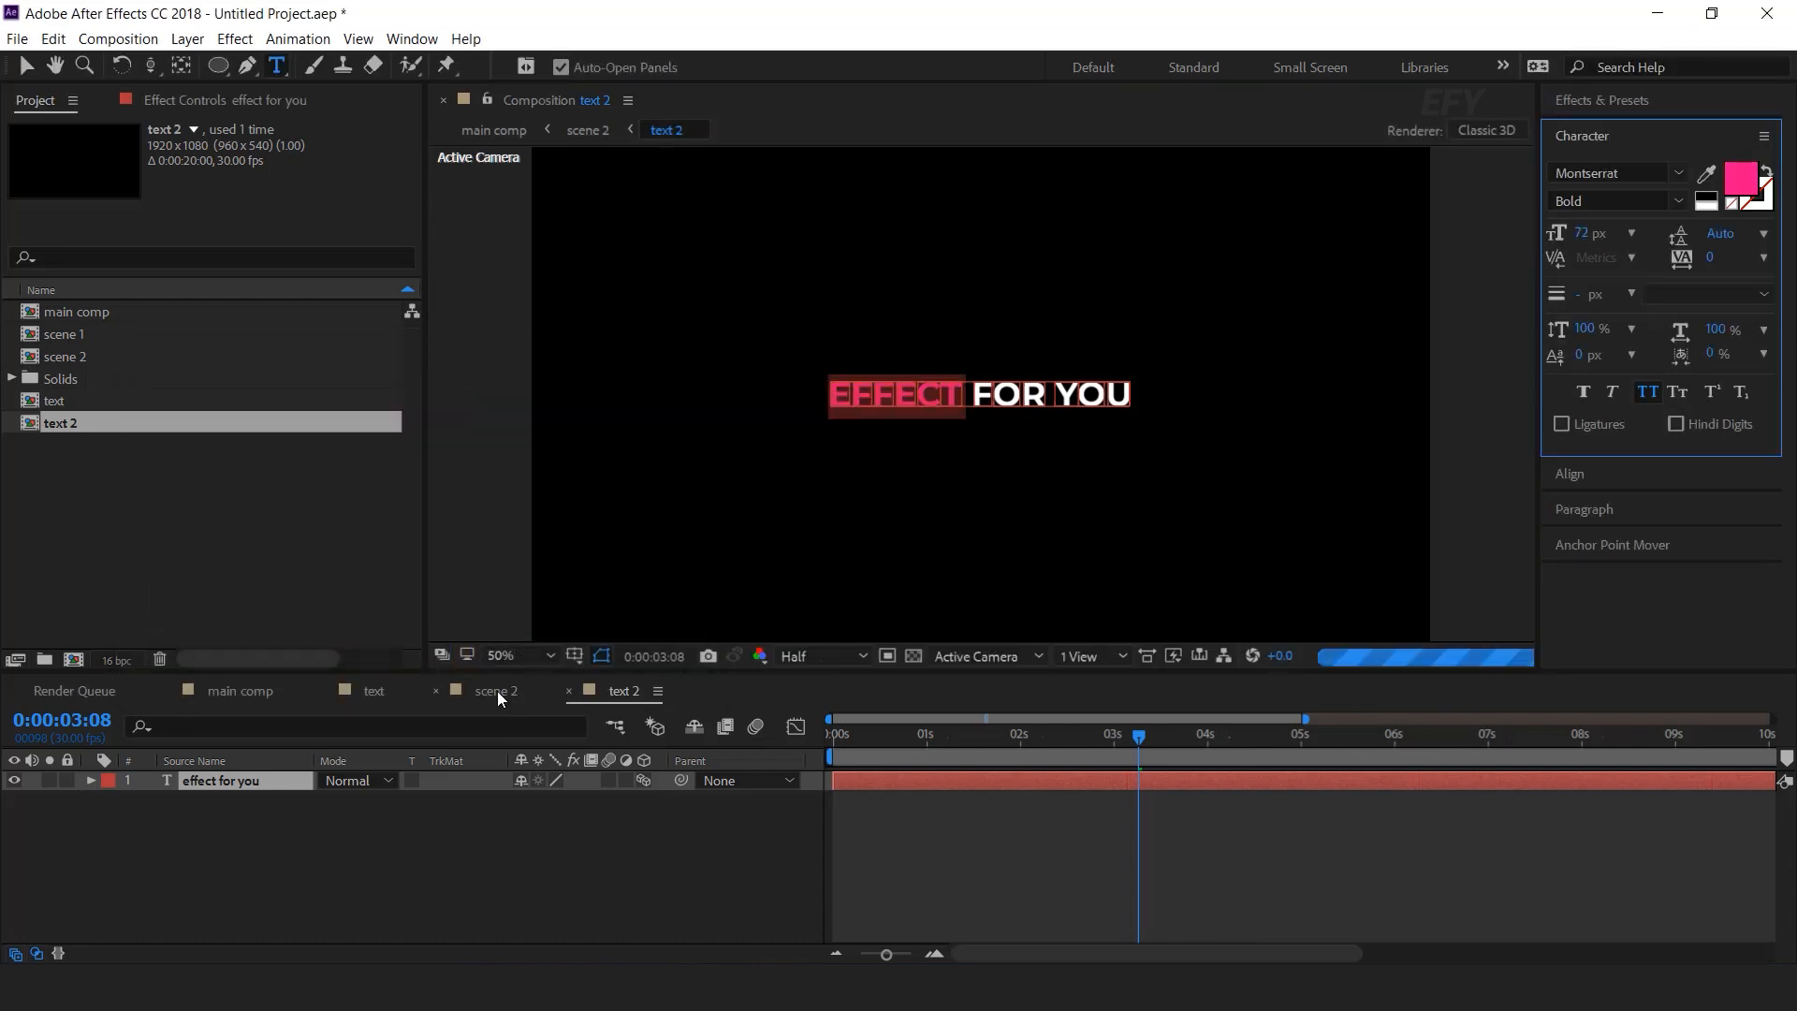
left_click(496, 691)
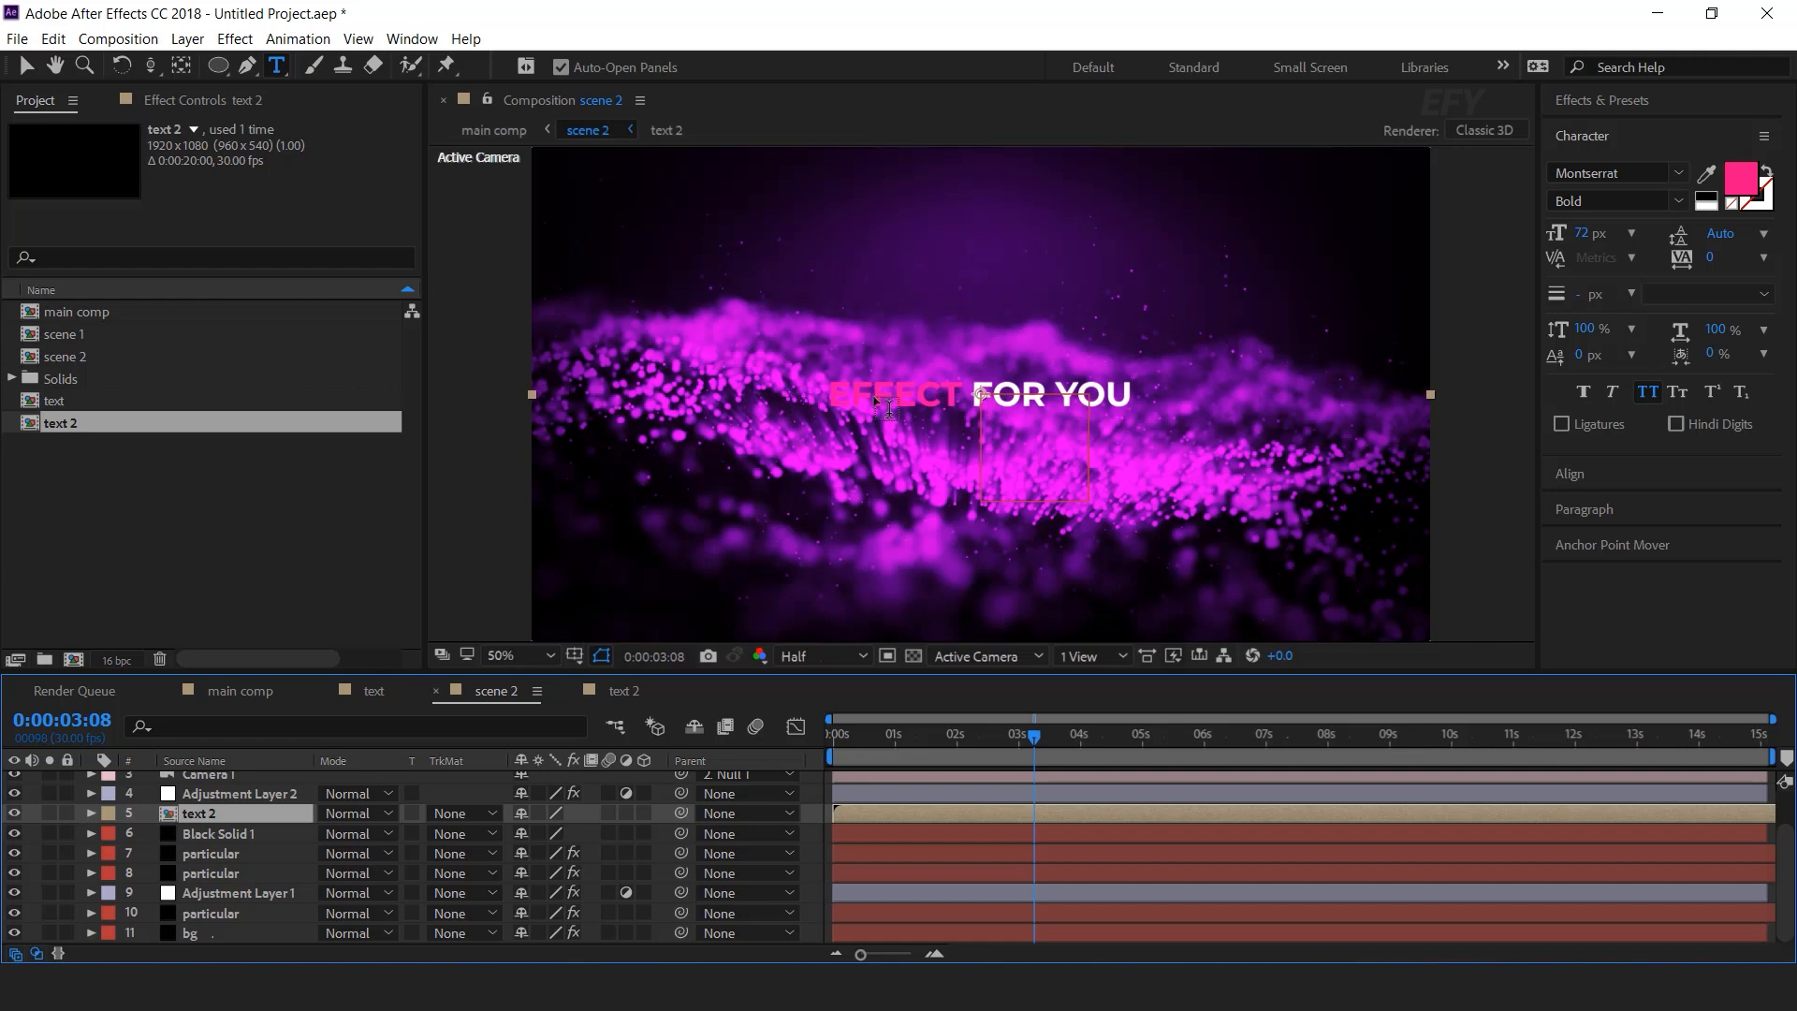
left_click(817, 817)
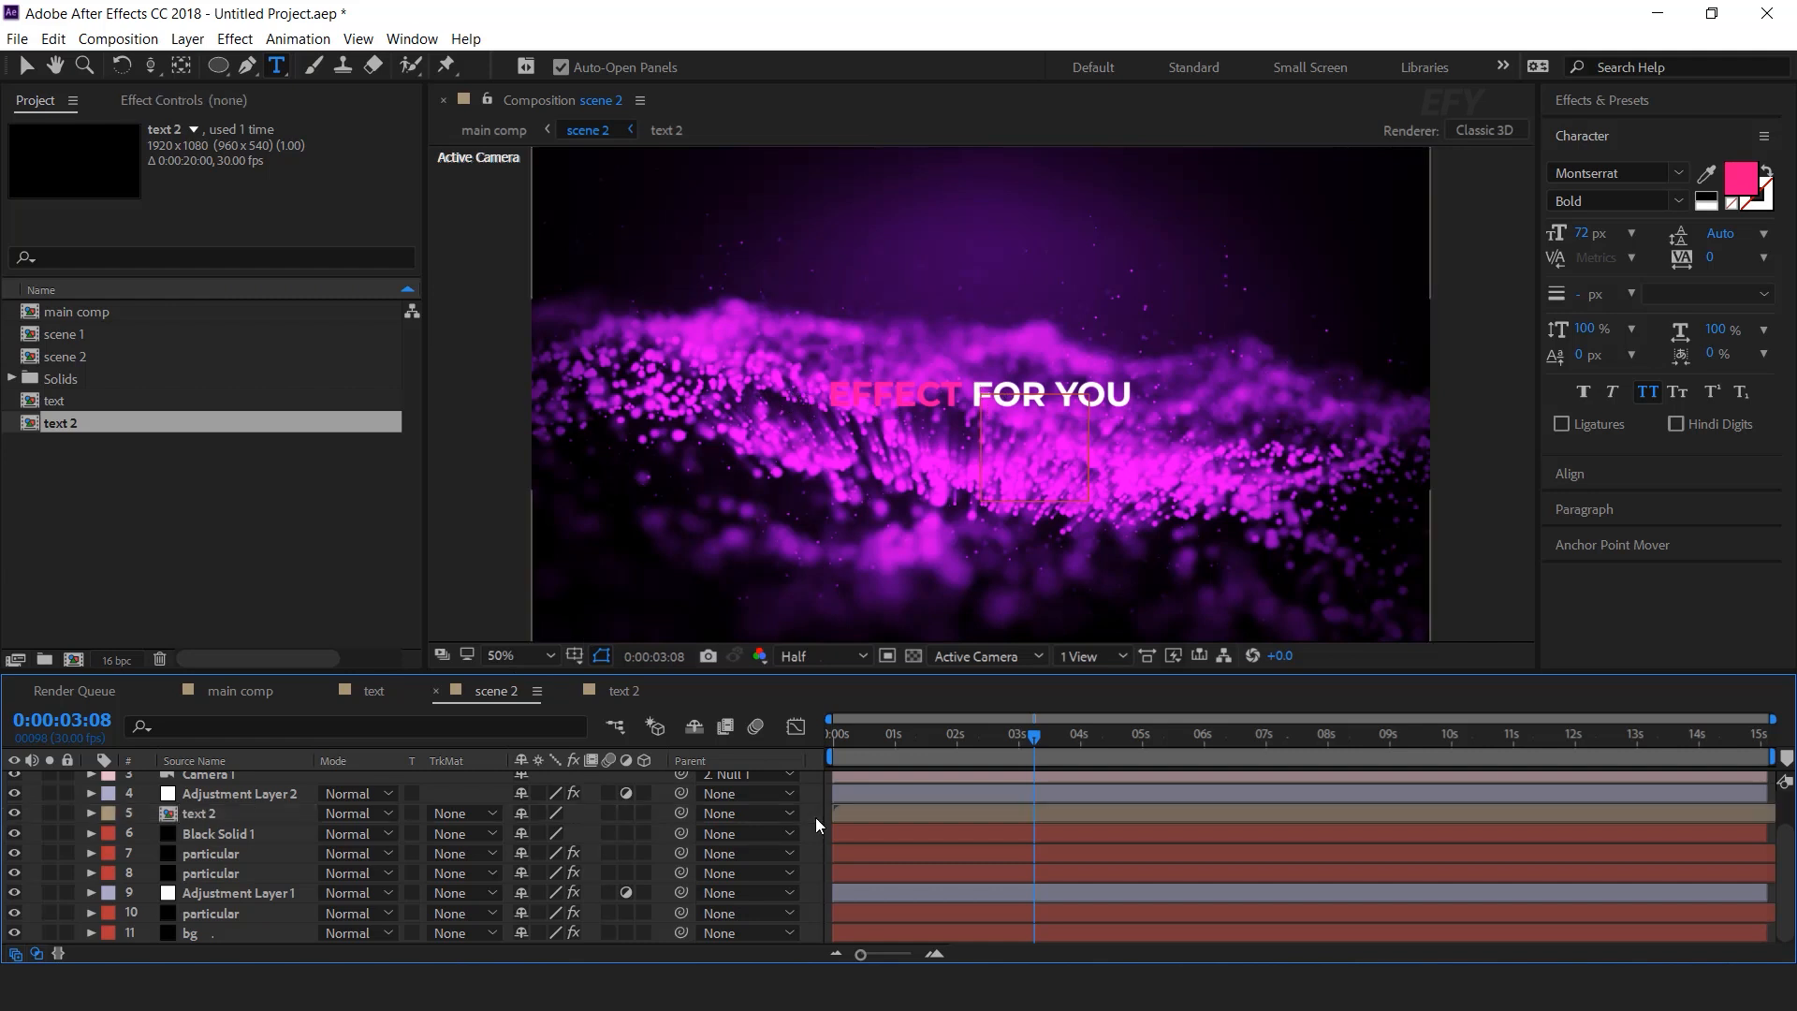
In main comp, keyframe scene 2's opacity from 0% at 0:00:05:19 to 100% at 0:00:06:04 and preview the fade-in
left_click(238, 690)
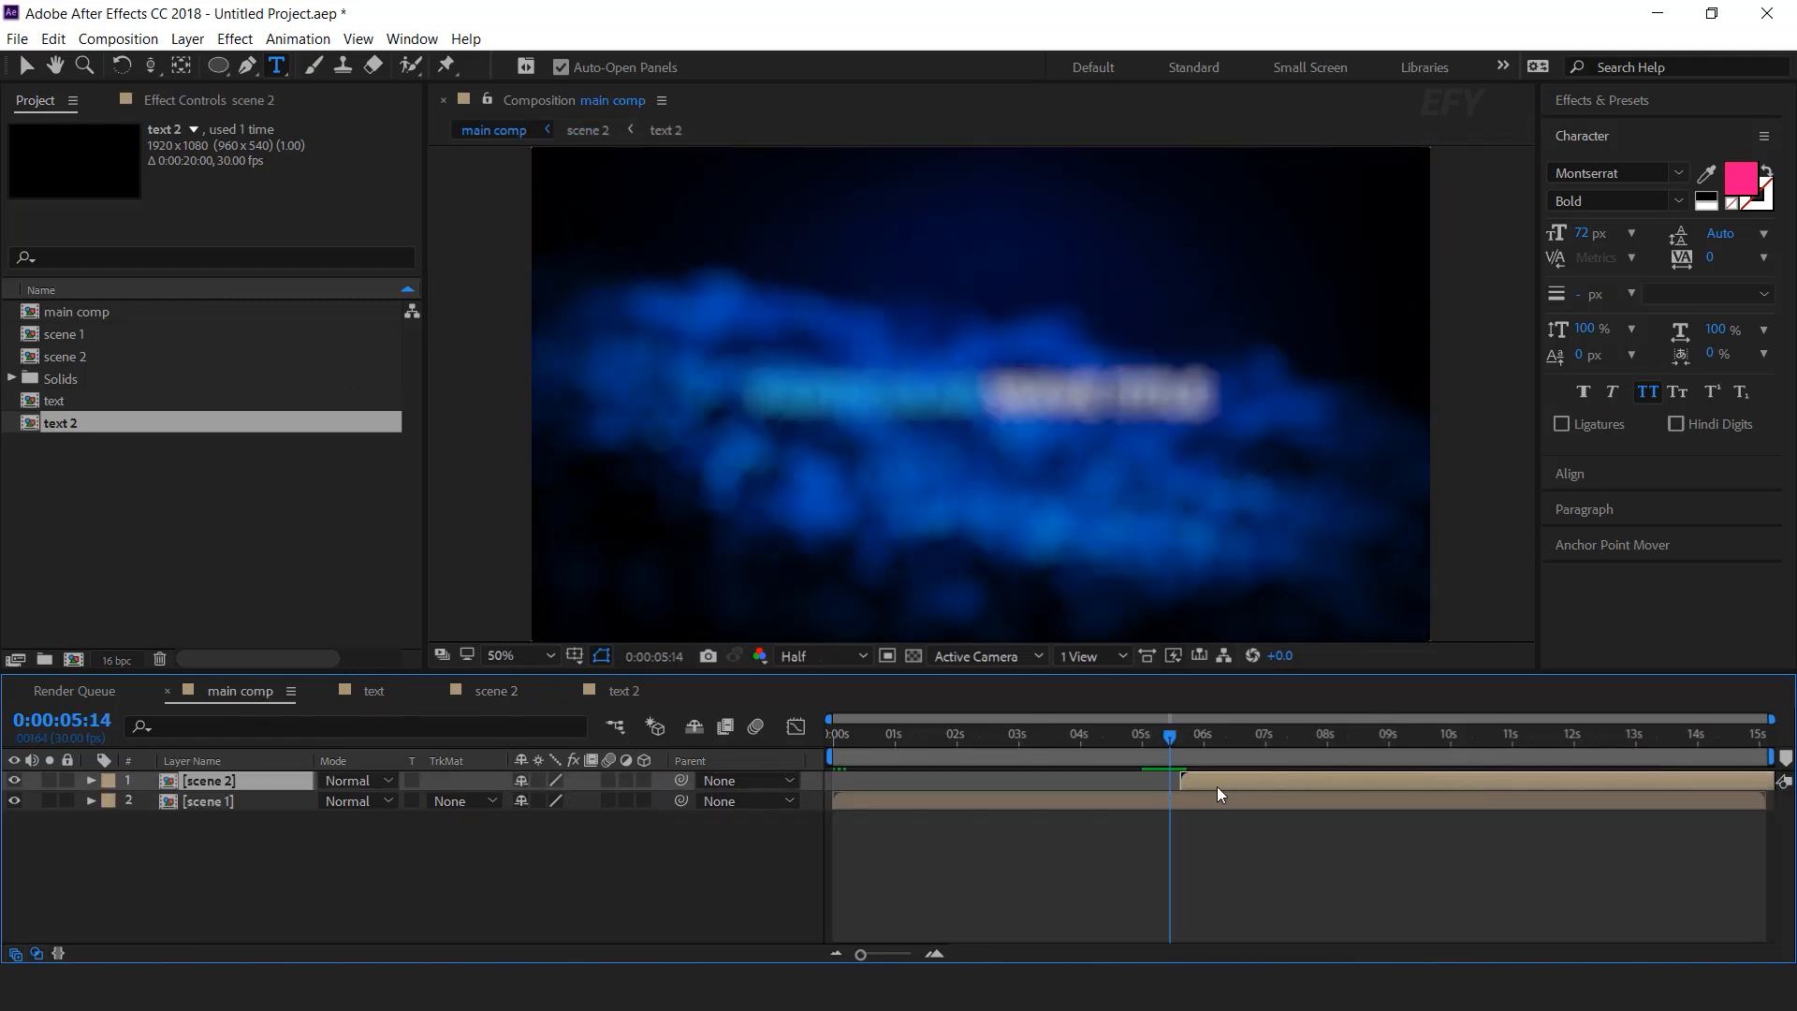
key("t")
left_click_drag(1178, 734, 1181, 738)
left_click(149, 802)
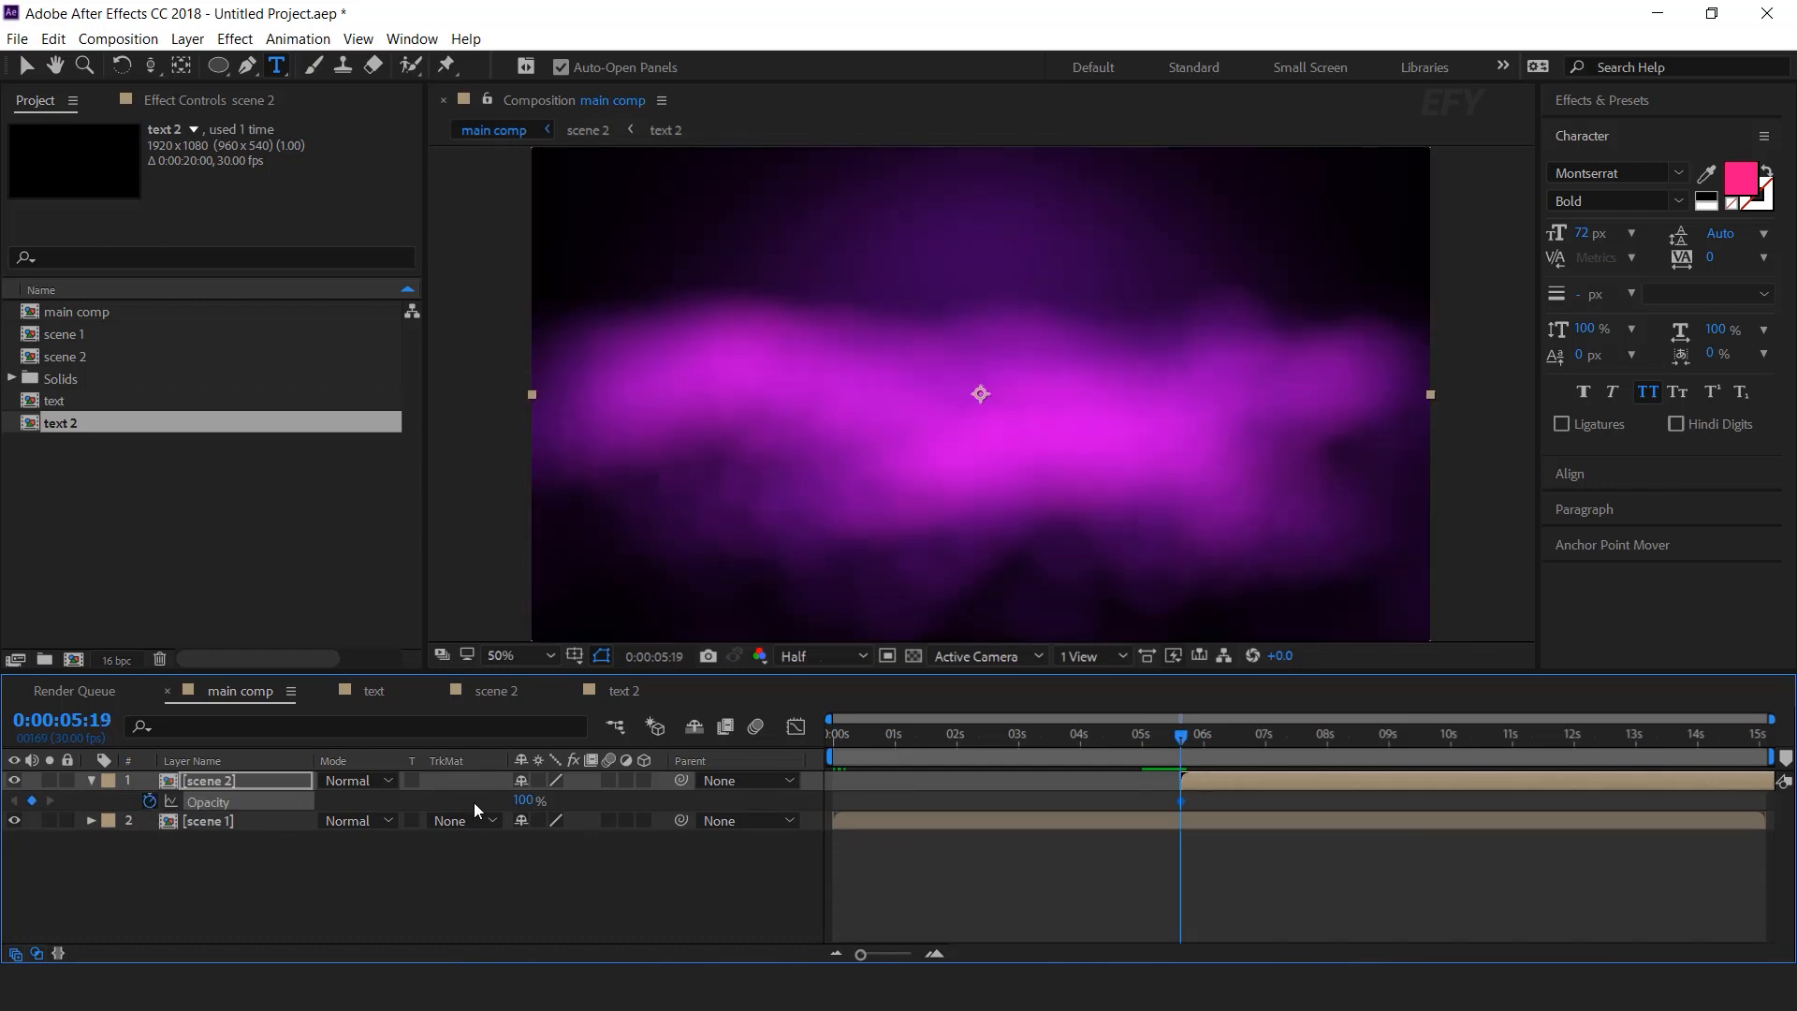
left_click_drag(508, 800, 94, 811)
left_click_drag(1179, 738, 1211, 738)
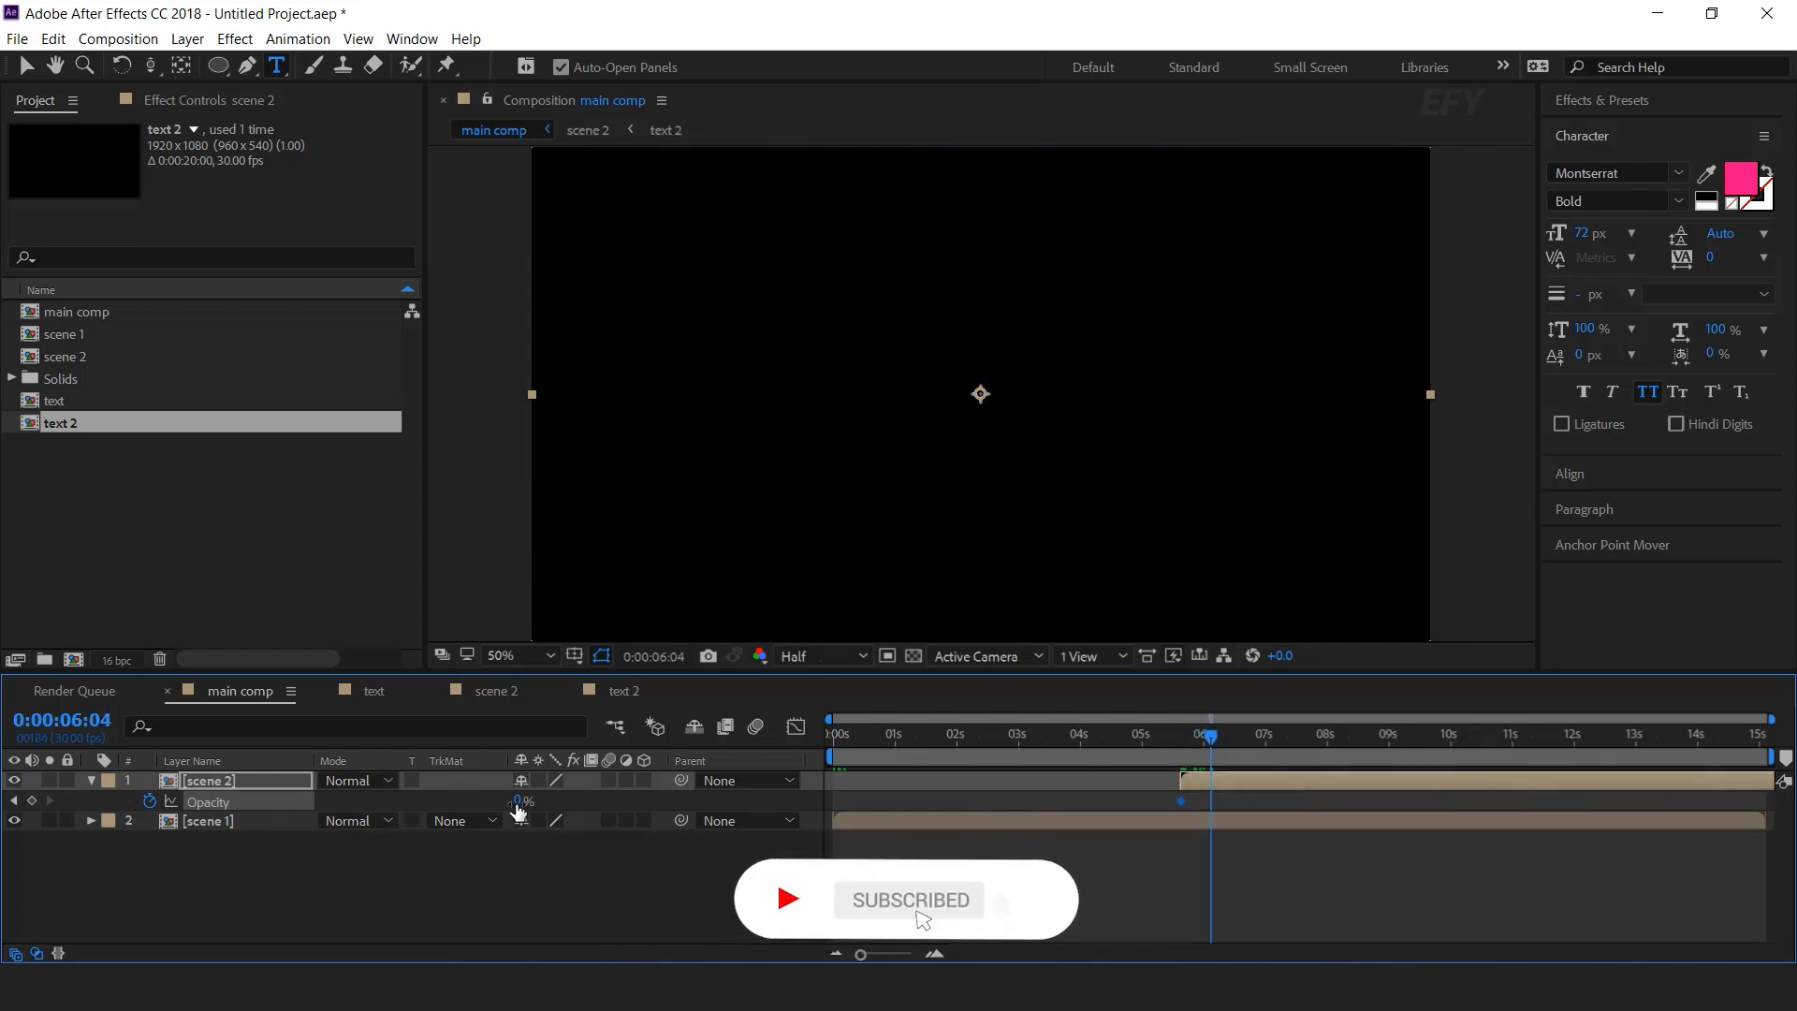
left_click_drag(1212, 738, 1176, 738)
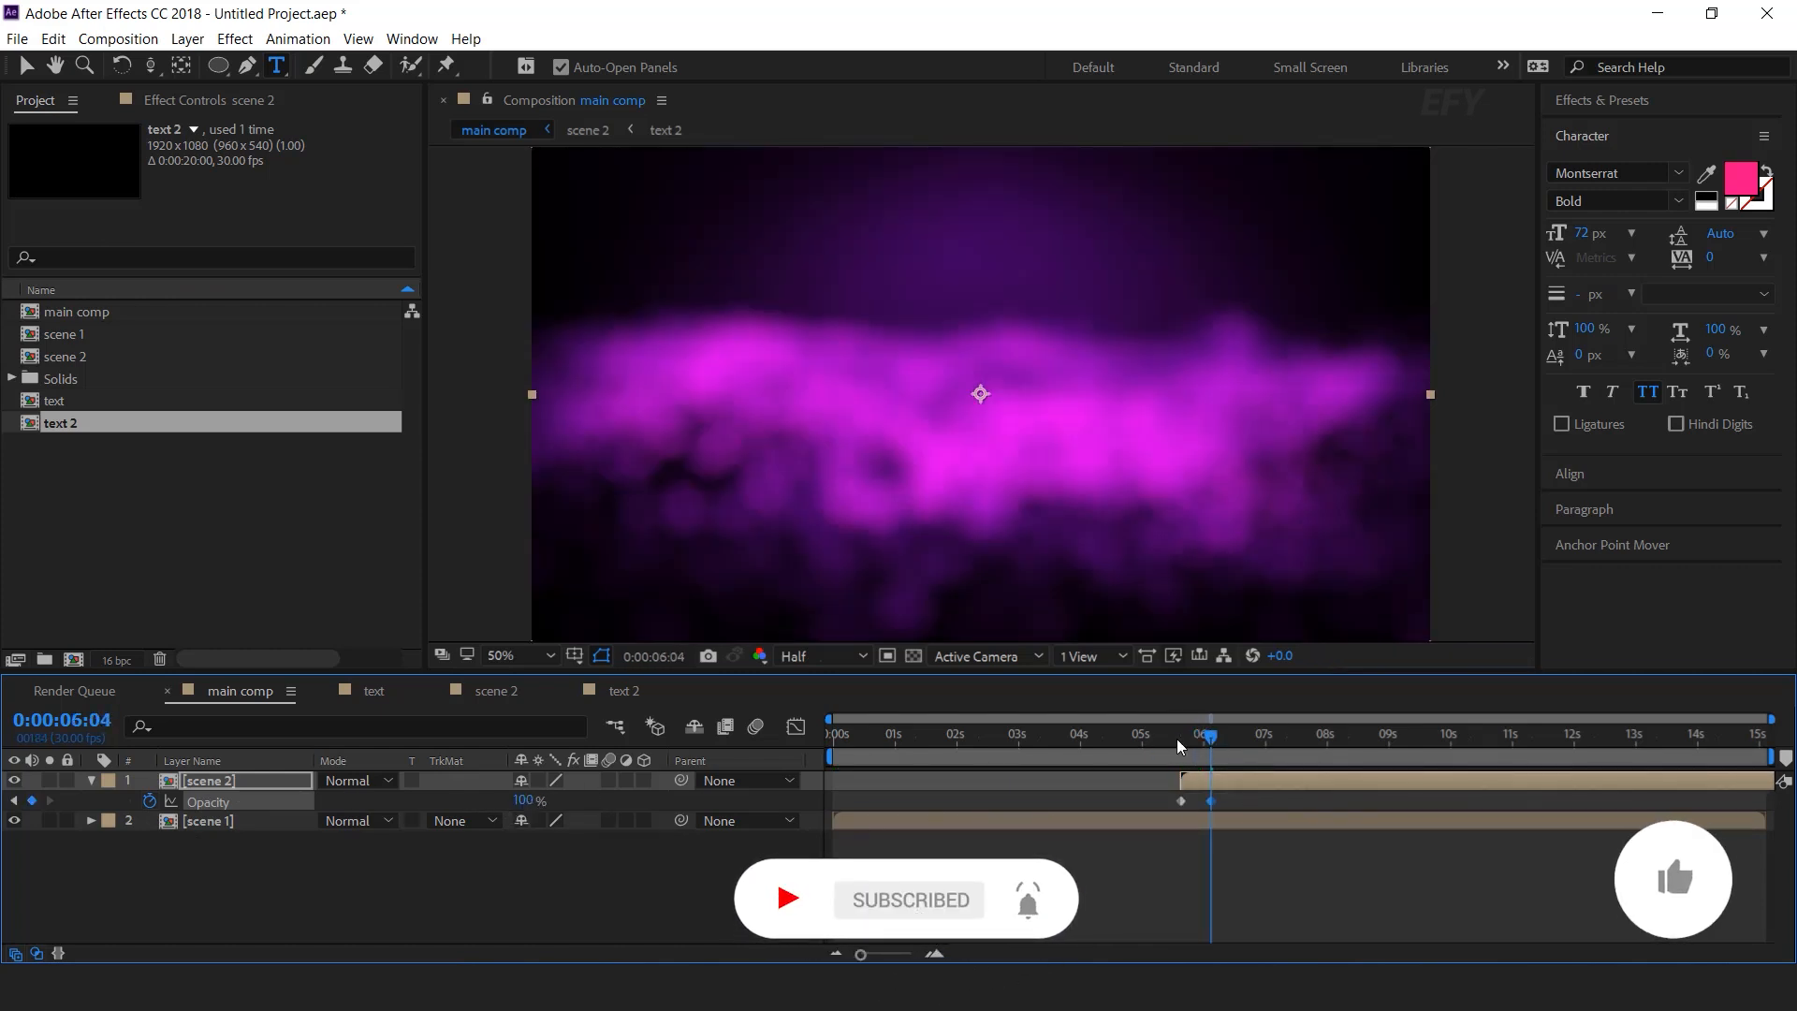
key("space")
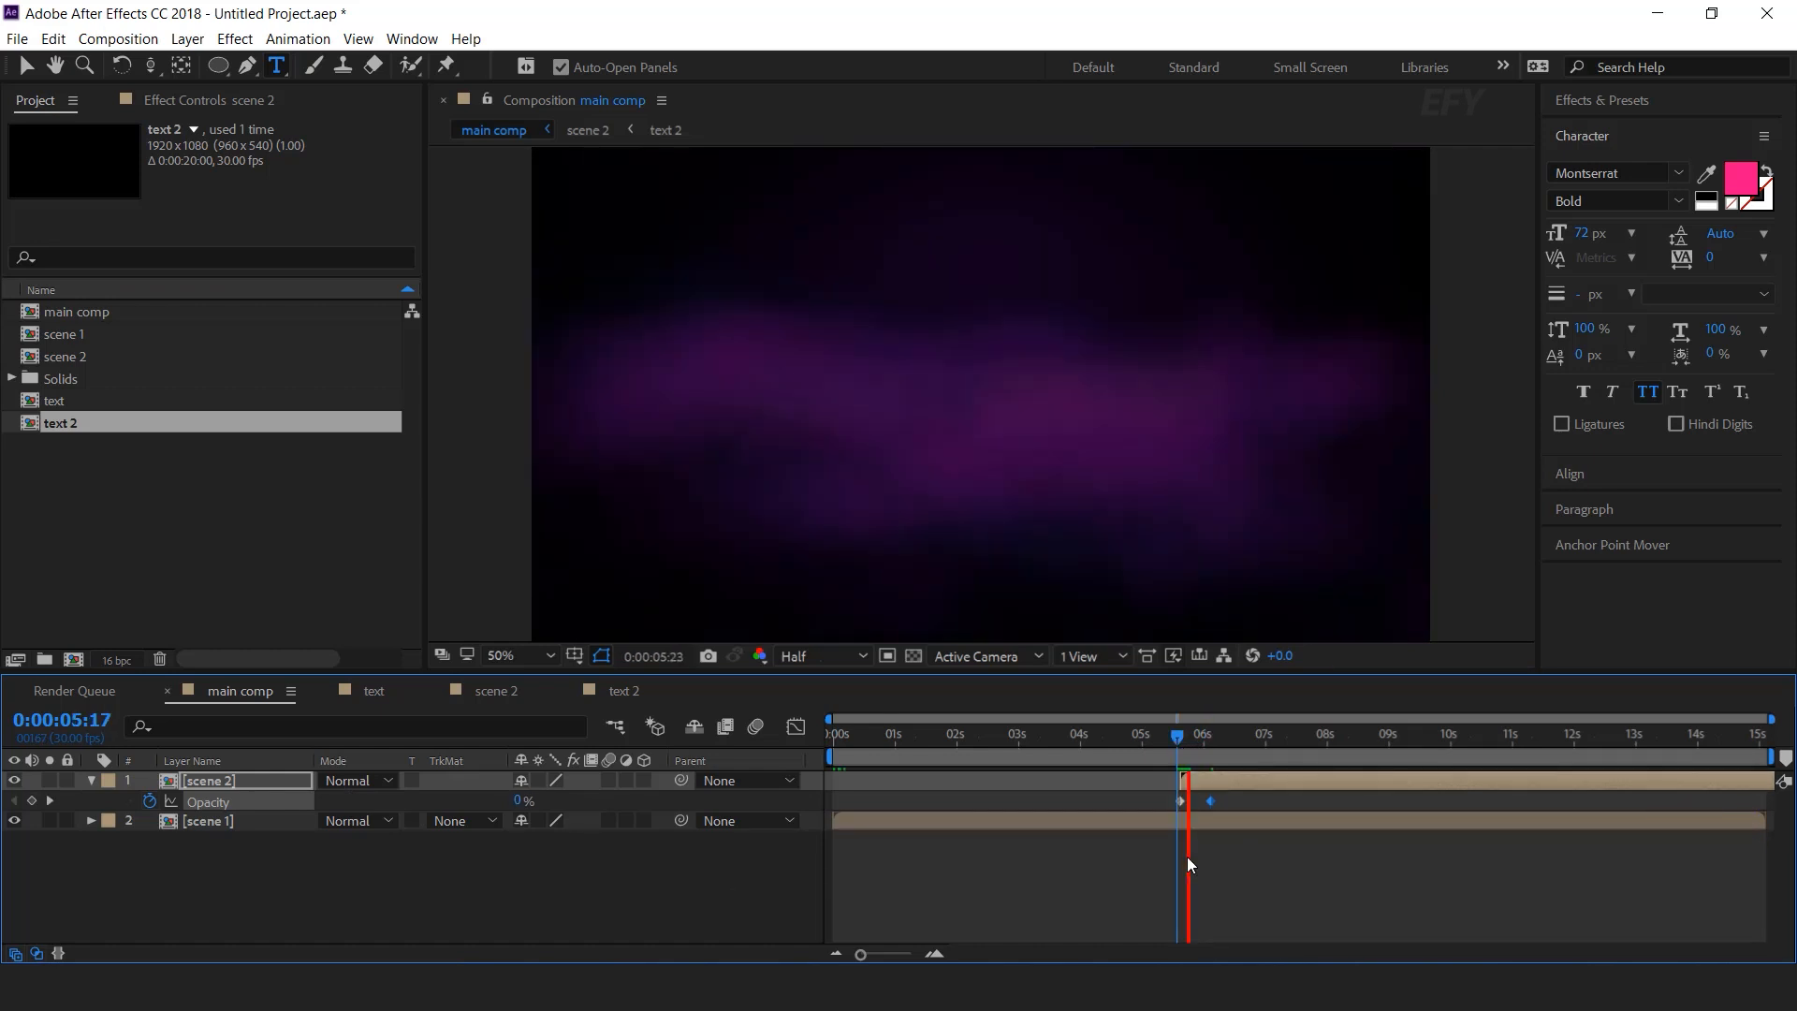
Shift the scene 2 layer earlier to start just after 0:00:05:05 and check the transition between the two scenes
scroll(1187, 856, "up", 3)
left_click_drag(1013, 738, 1127, 778)
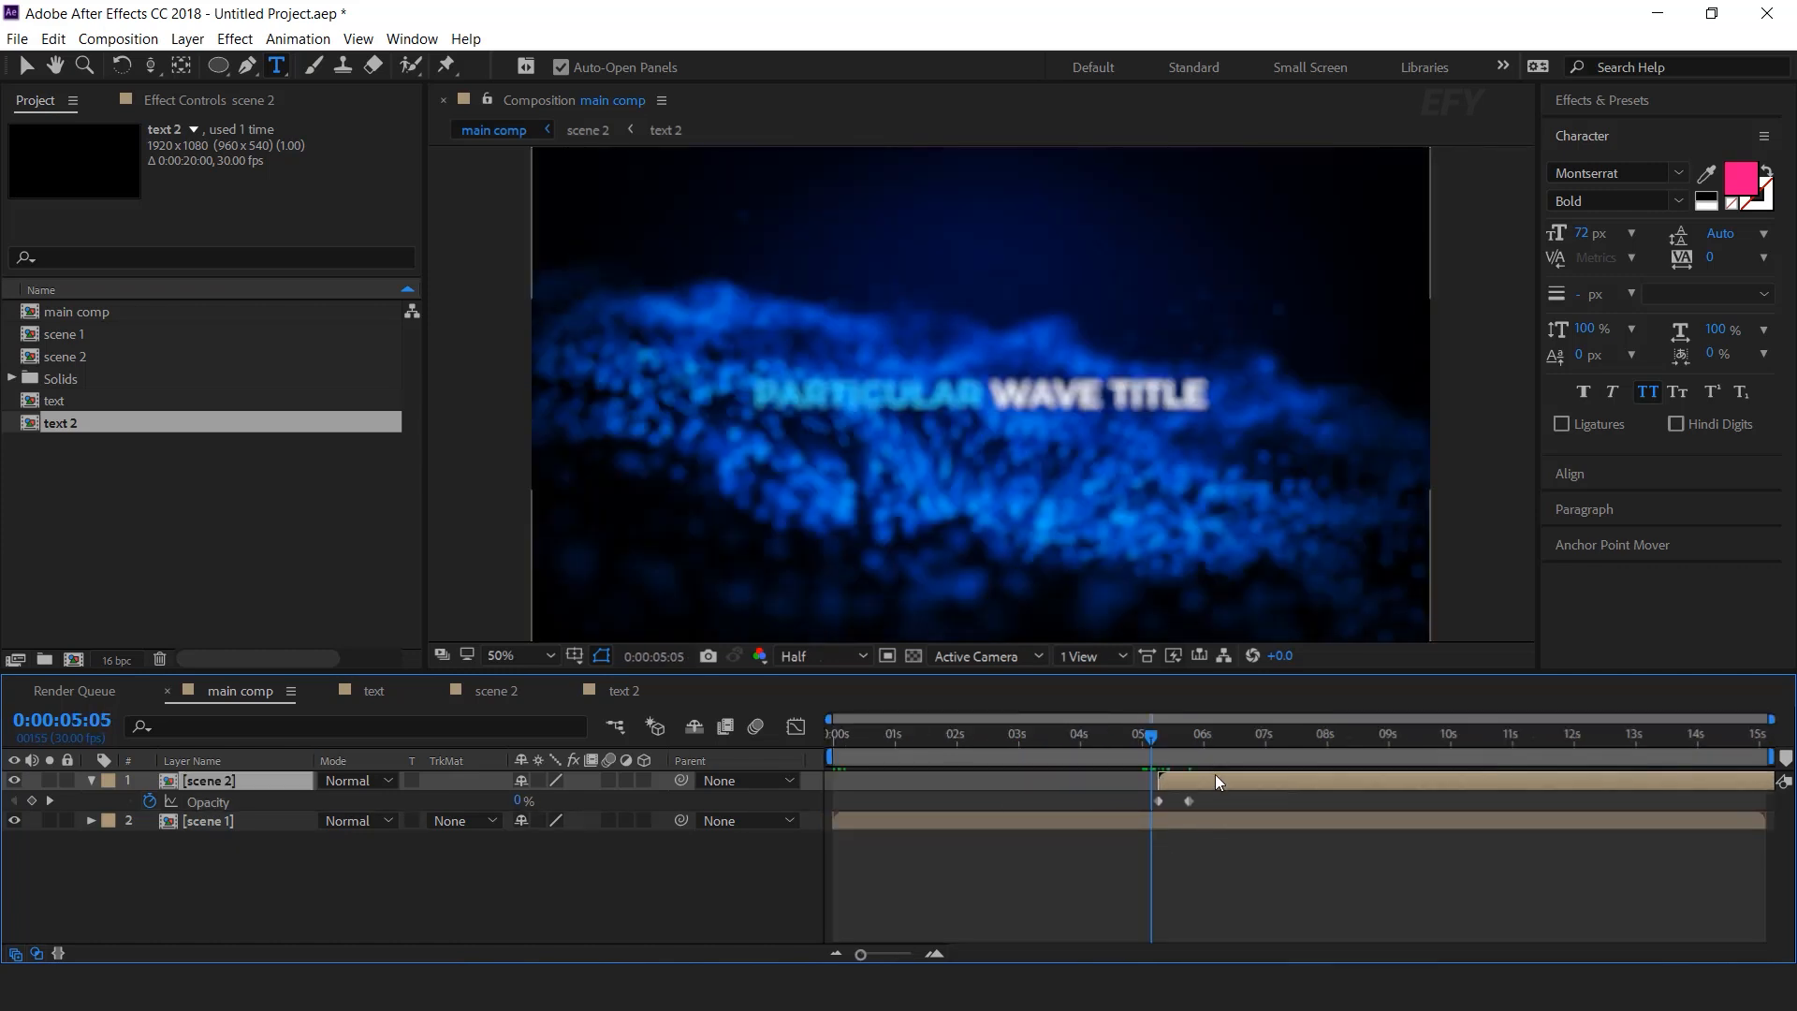
left_click_drag(1198, 742, 1391, 747)
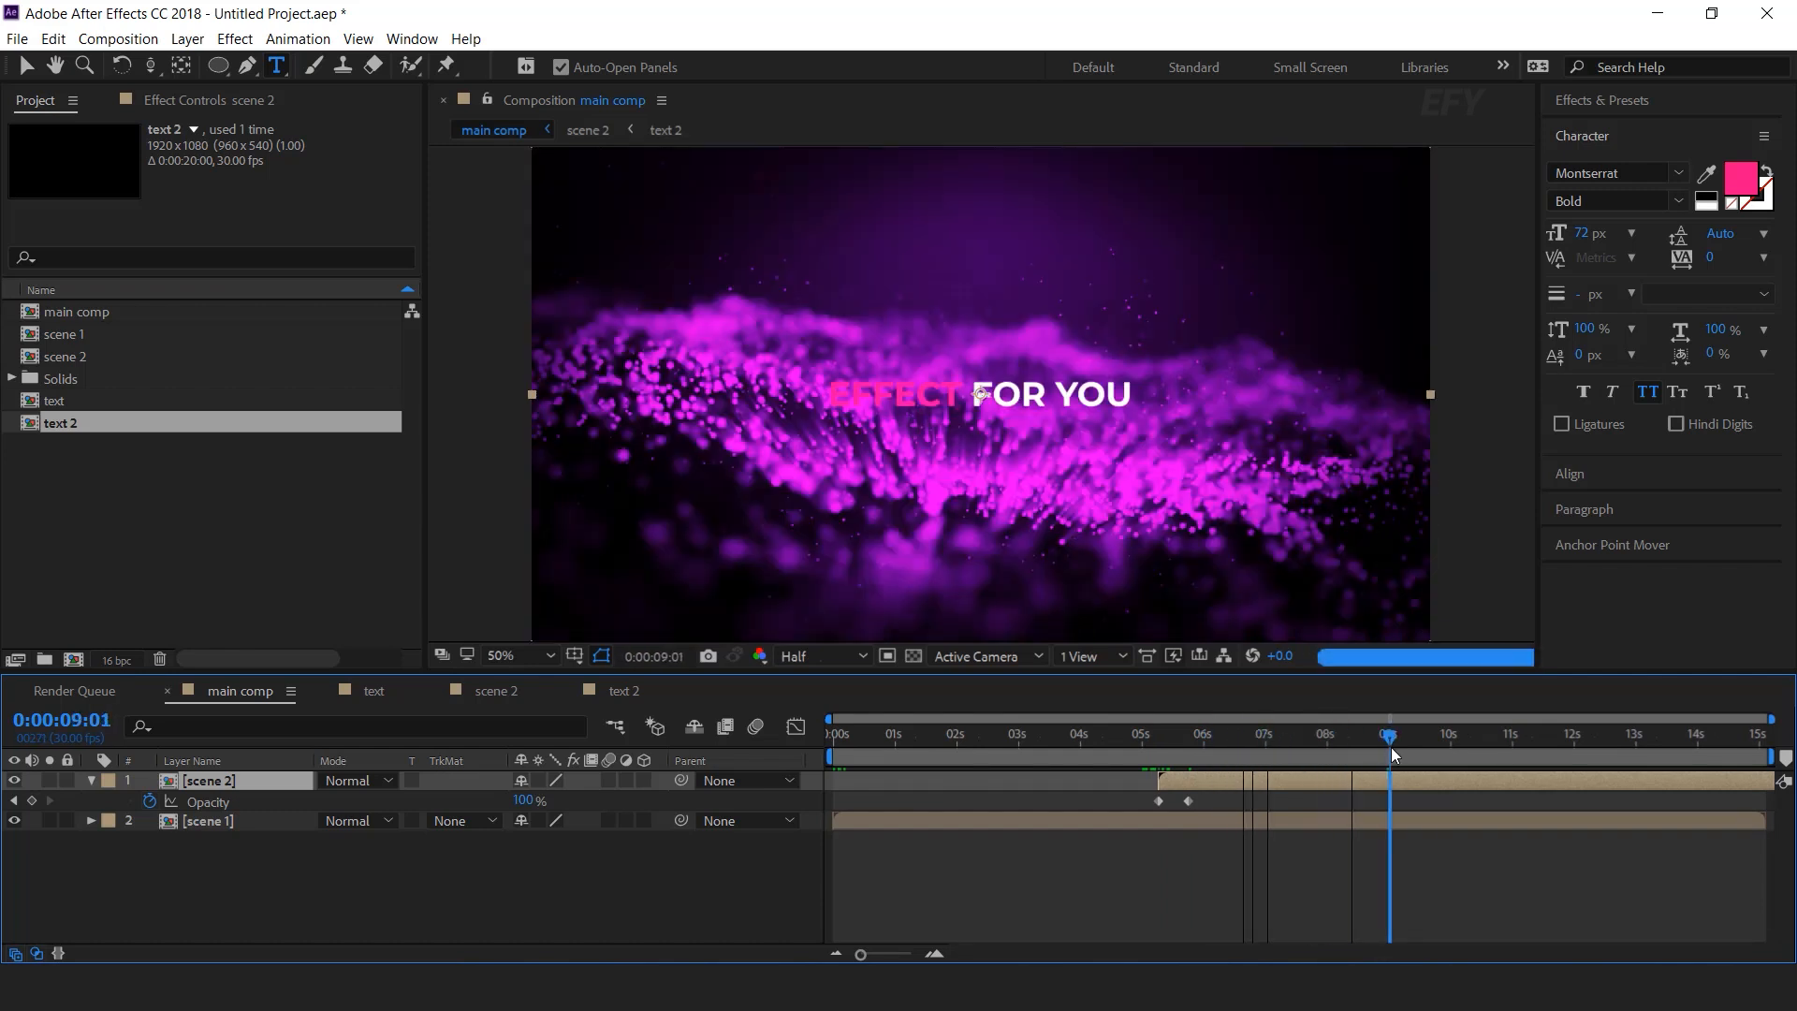
left_click_drag(1254, 747, 1440, 745)
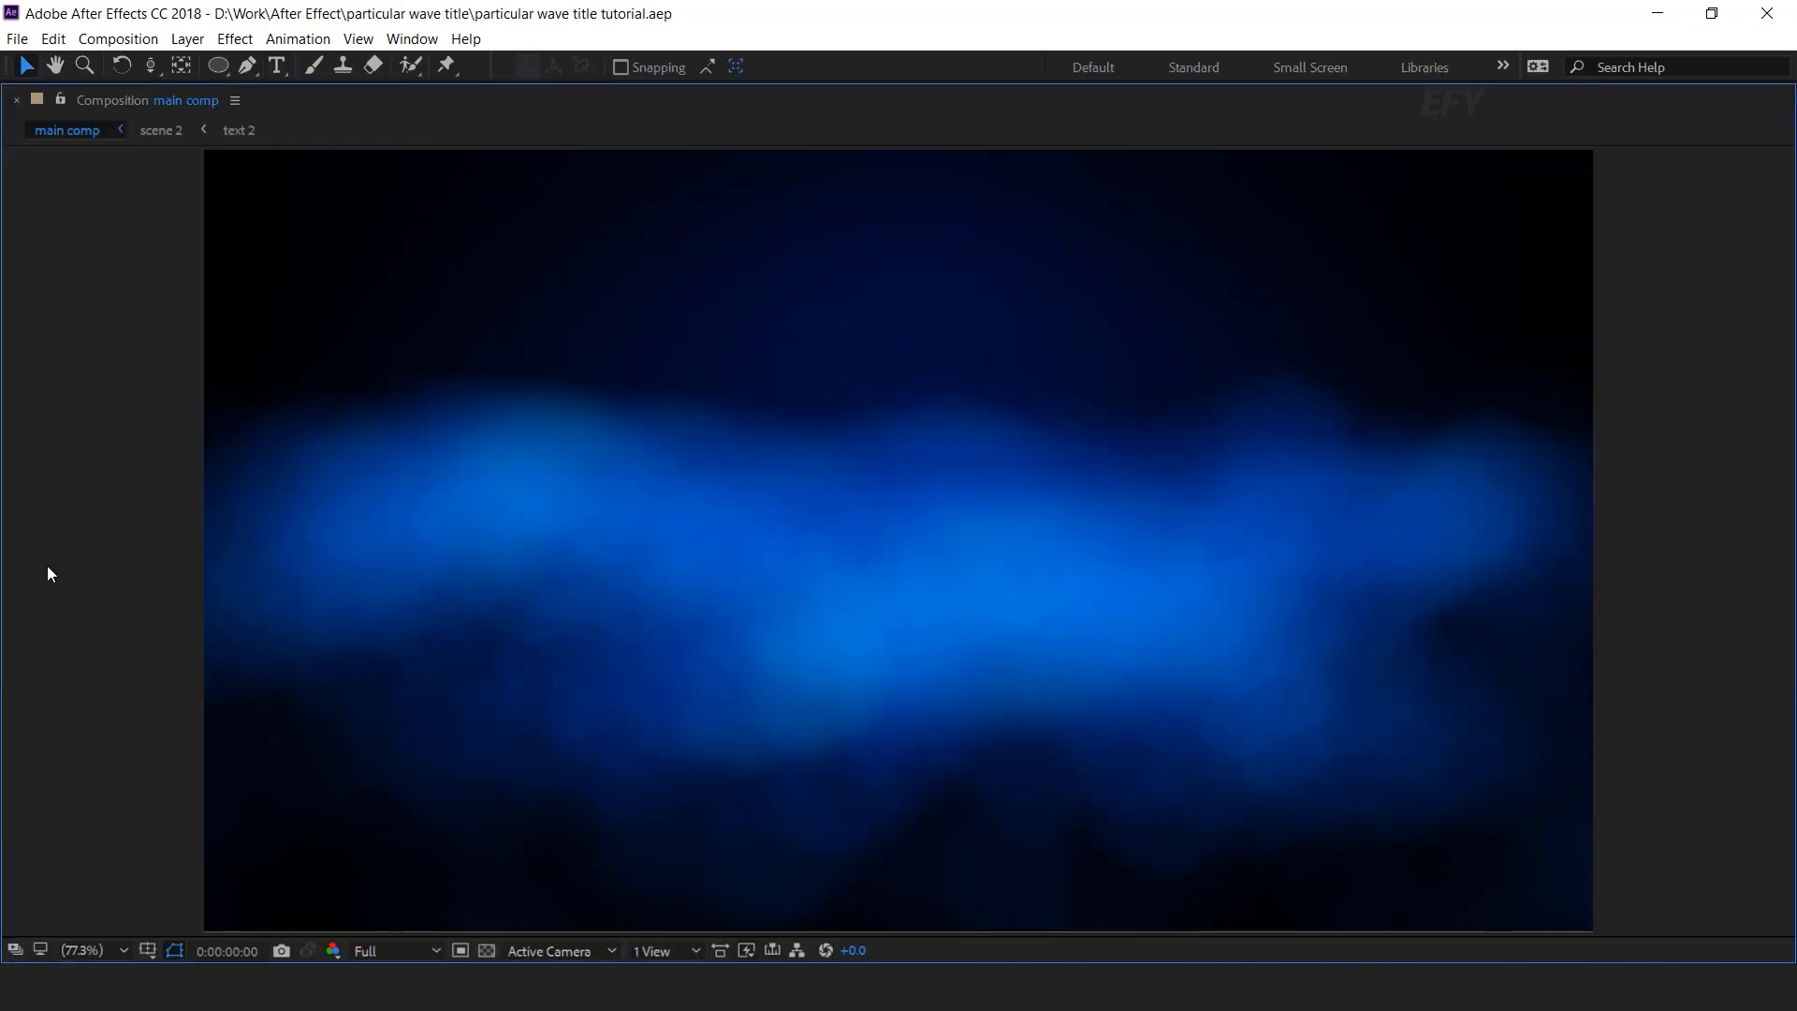